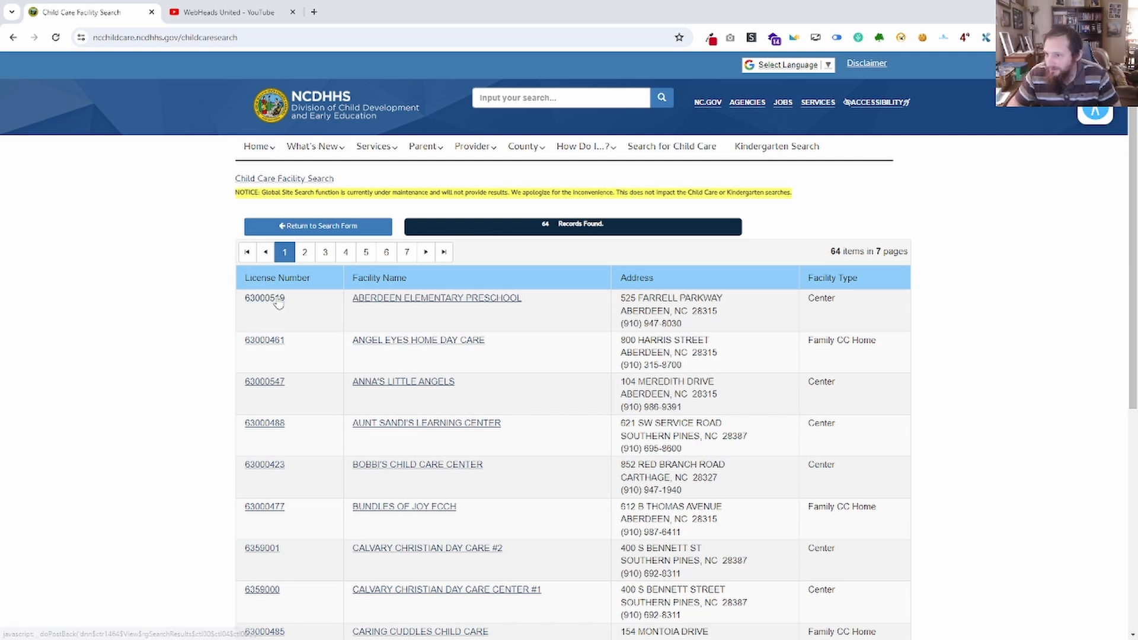
left_click(904, 40)
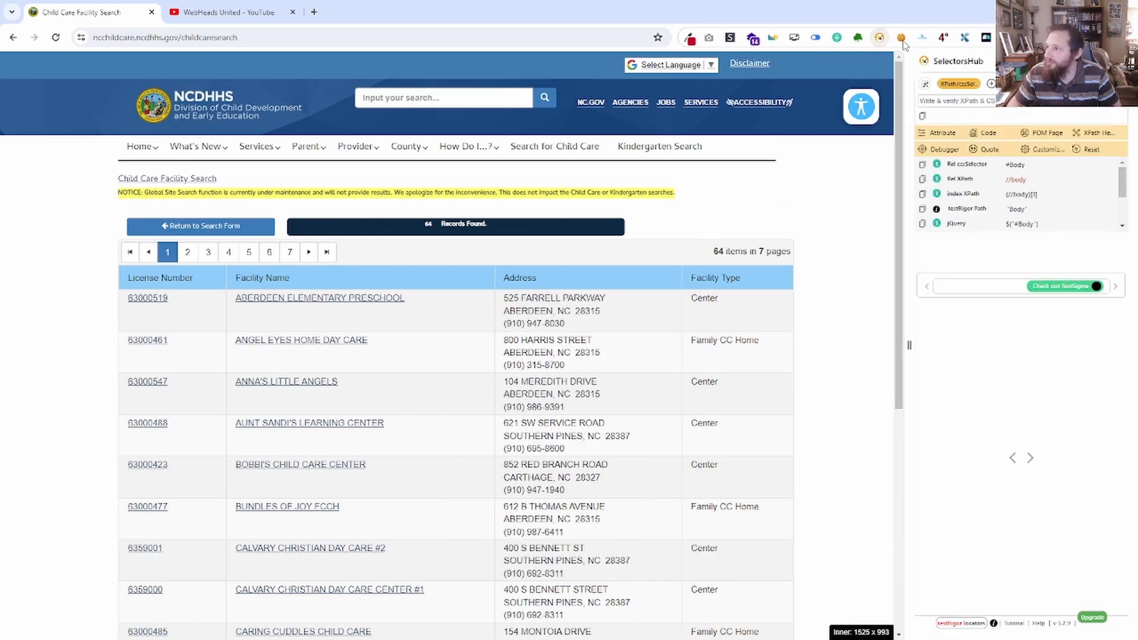
left_click(902, 39)
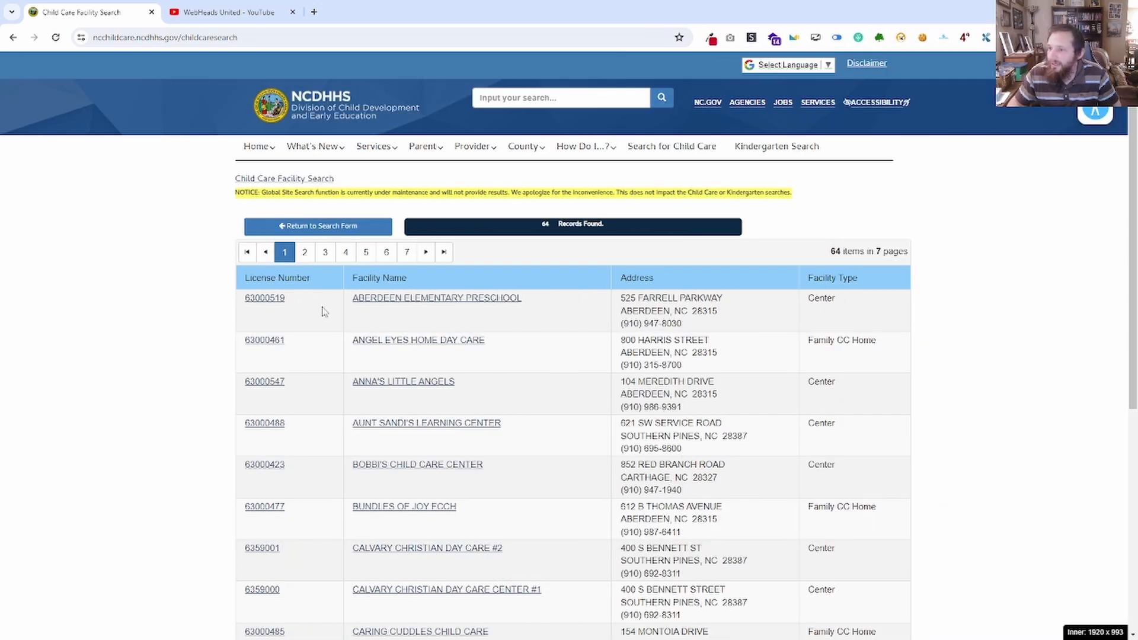
right_click(267, 299)
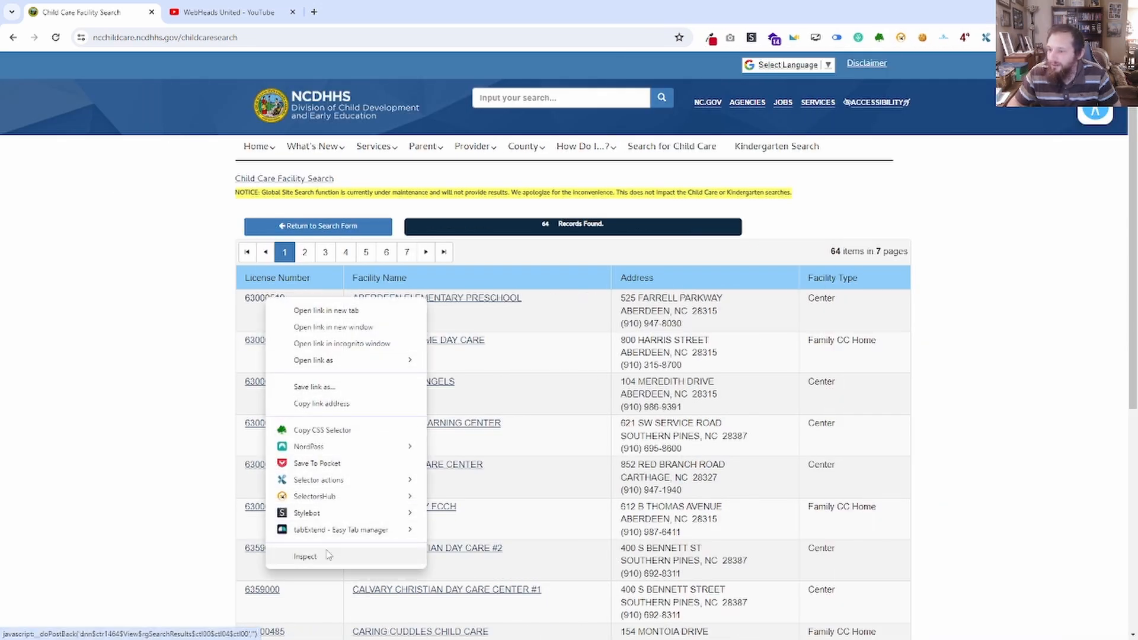
mouse_move(332, 497)
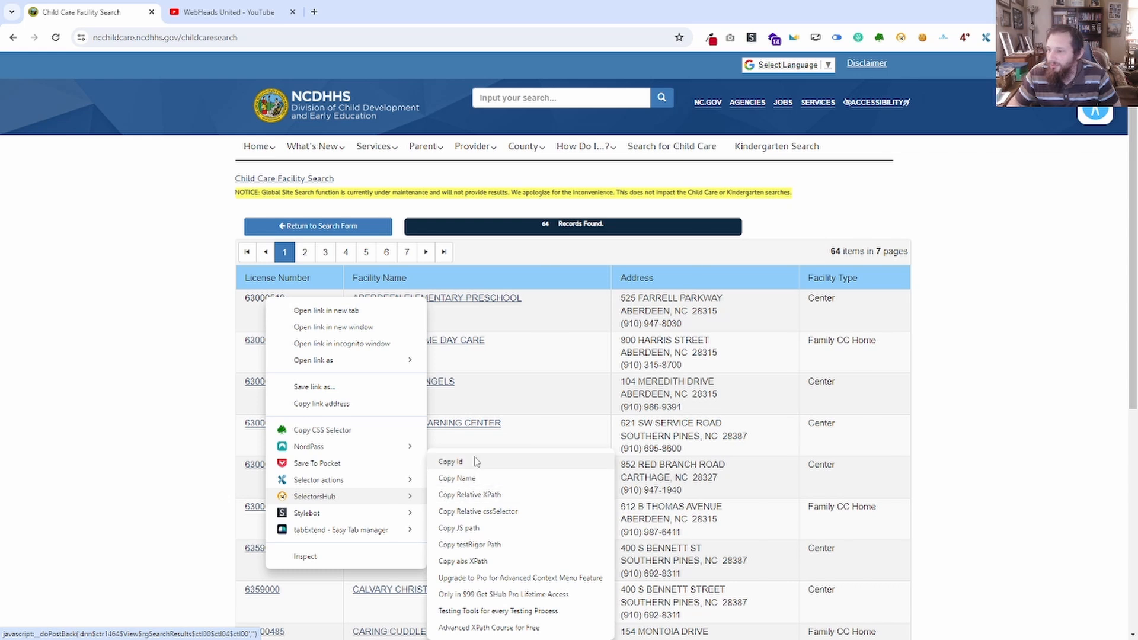
left_click(555, 319)
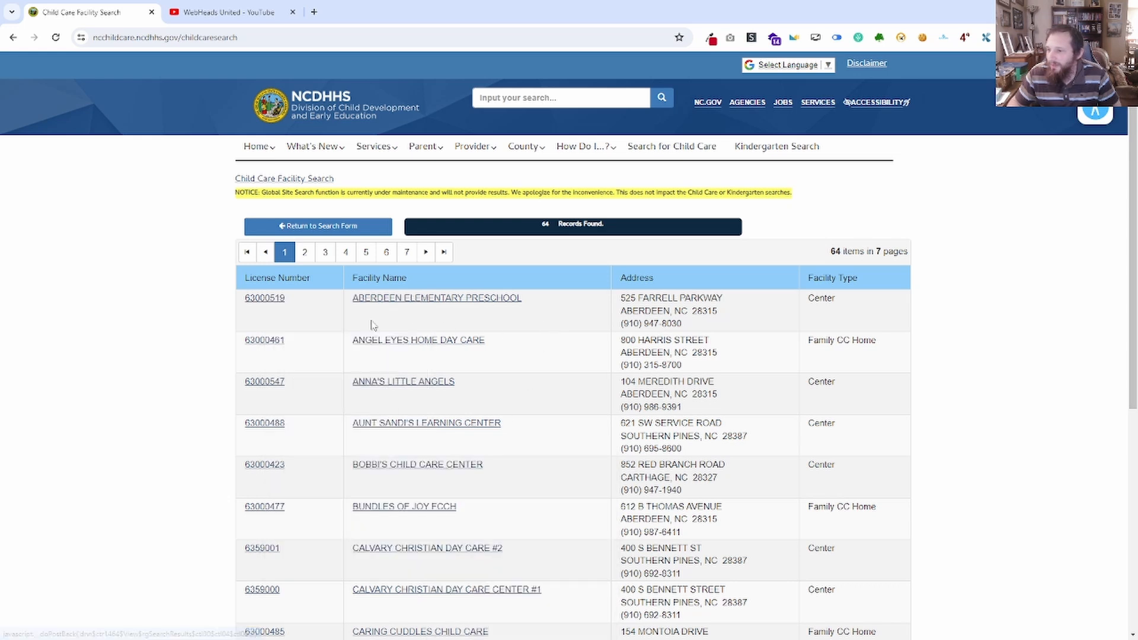
right_click(243, 318)
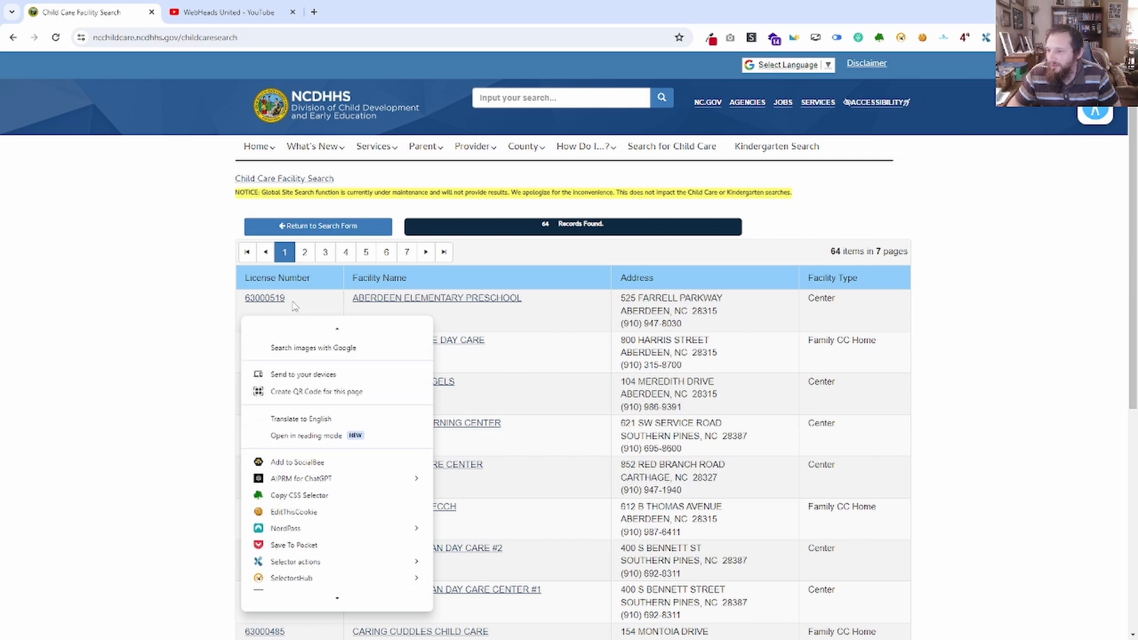
Copy the relative cssSelector of the first facility's license number link with SelectorsHub and paste it into a blank Notepad note.
right_click(274, 298)
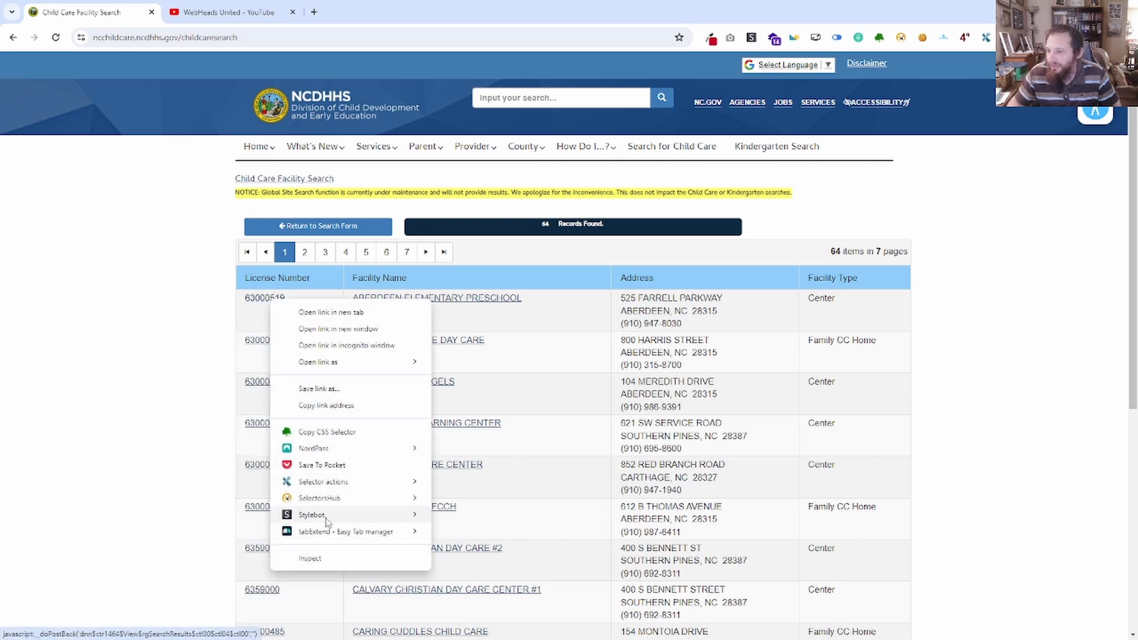
mouse_move(331, 497)
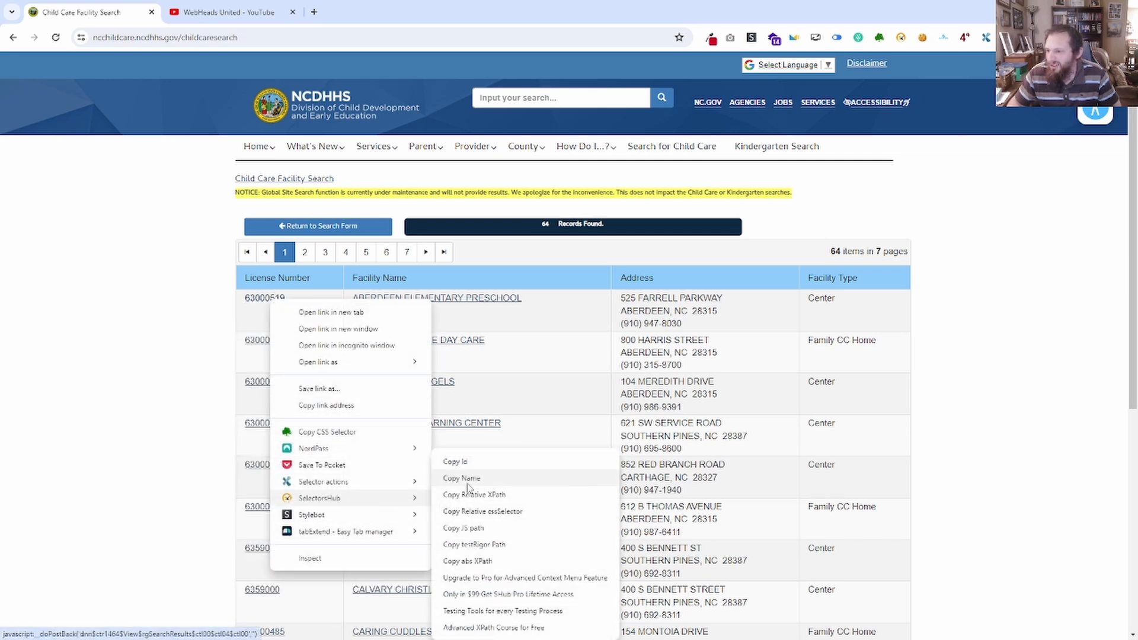
left_click(492, 512)
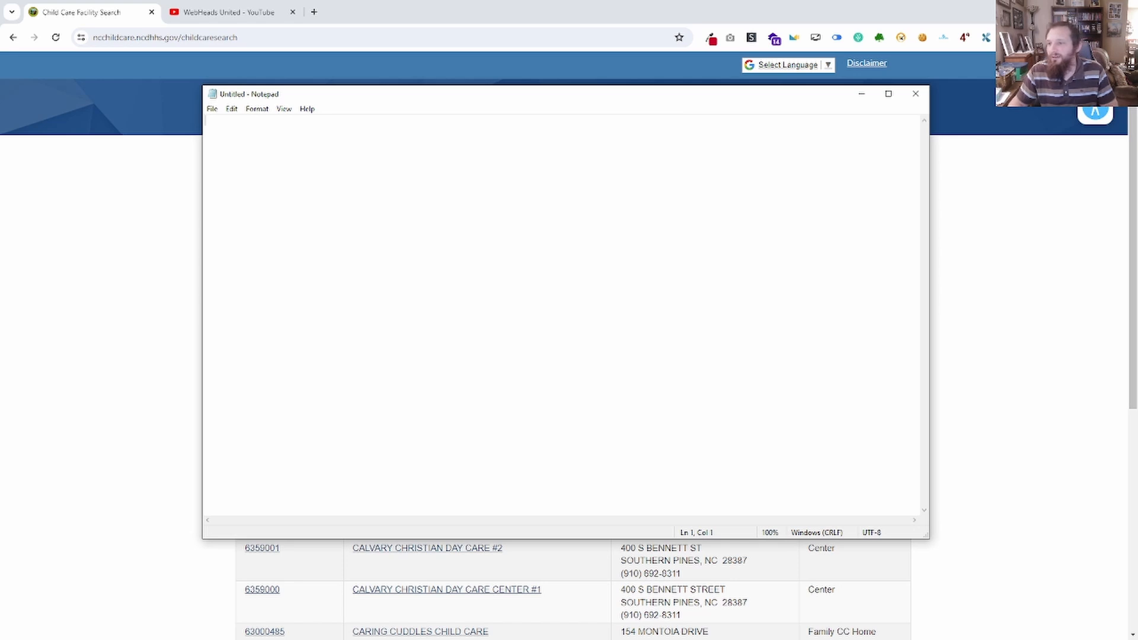
key("ctrl+v")
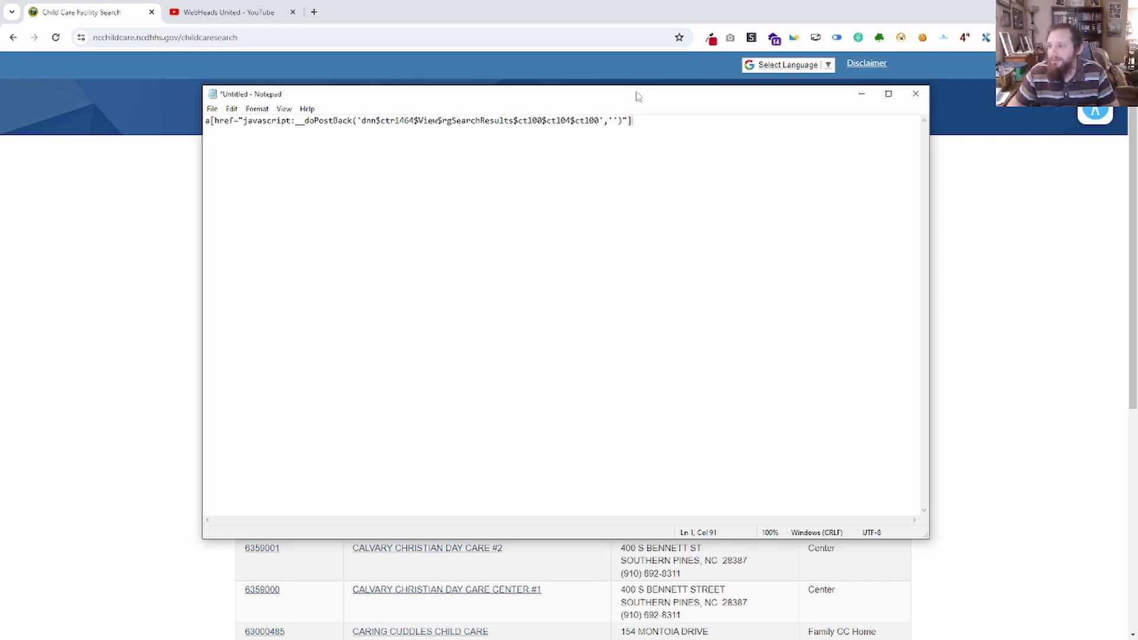
Keep the unsaved Notepad note open and move its window off the facility search page.
left_click_drag(638, 96, 659, 389)
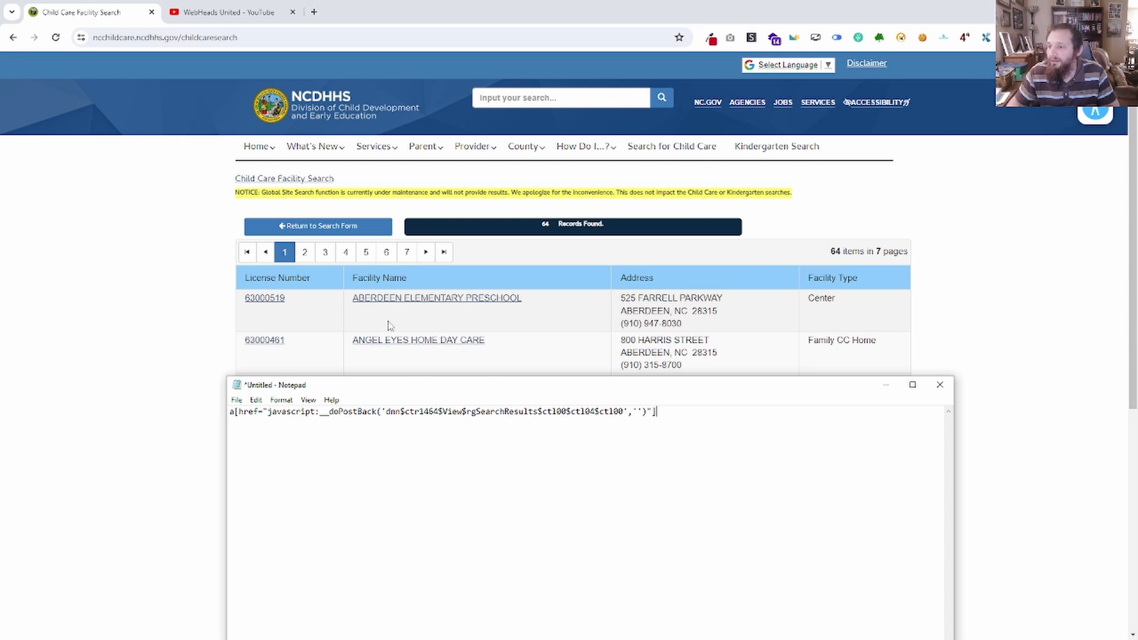
left_click(940, 385)
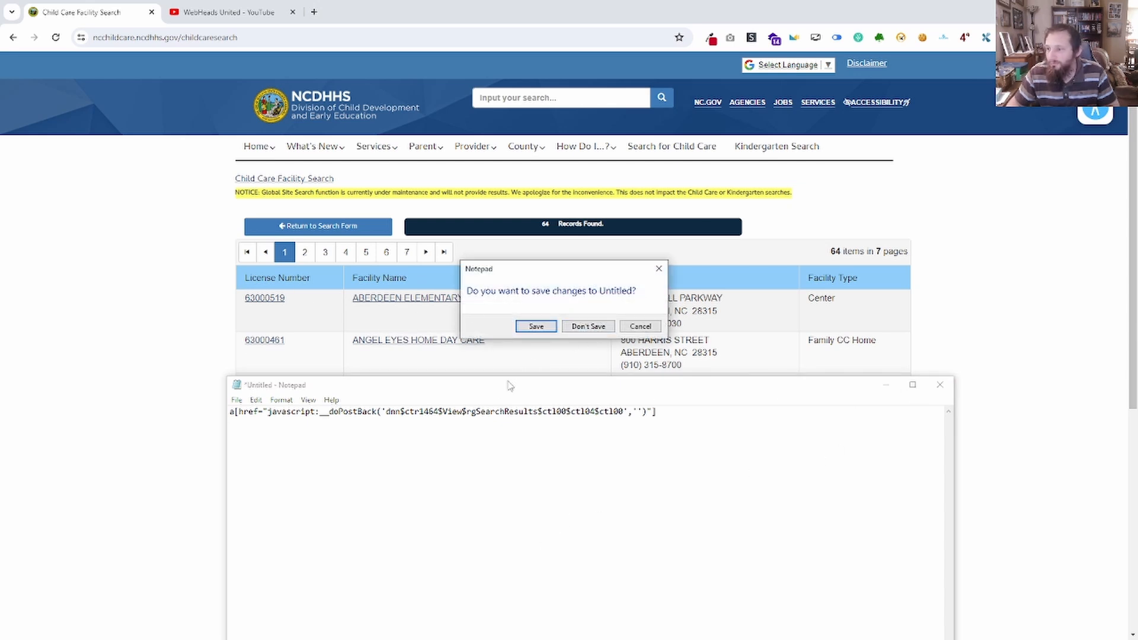
left_click(640, 326)
left_click_drag(514, 388, 0, 217)
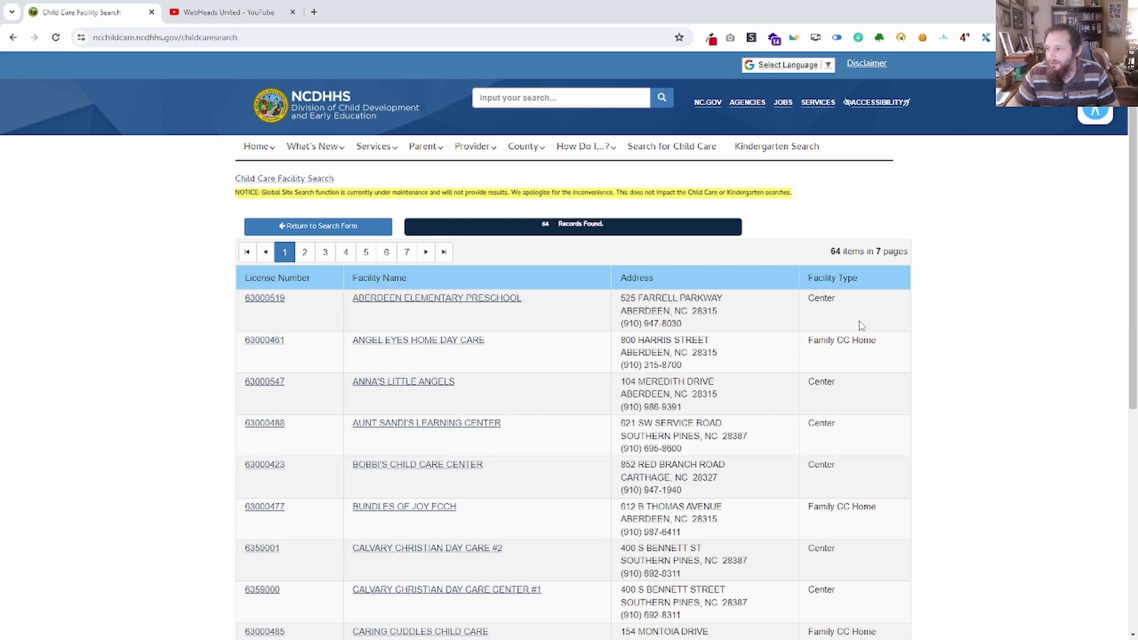
Copy the CSS selector of the first row's License Number cell and paste it into the Notepad note below the first selector.
right_click(301, 318)
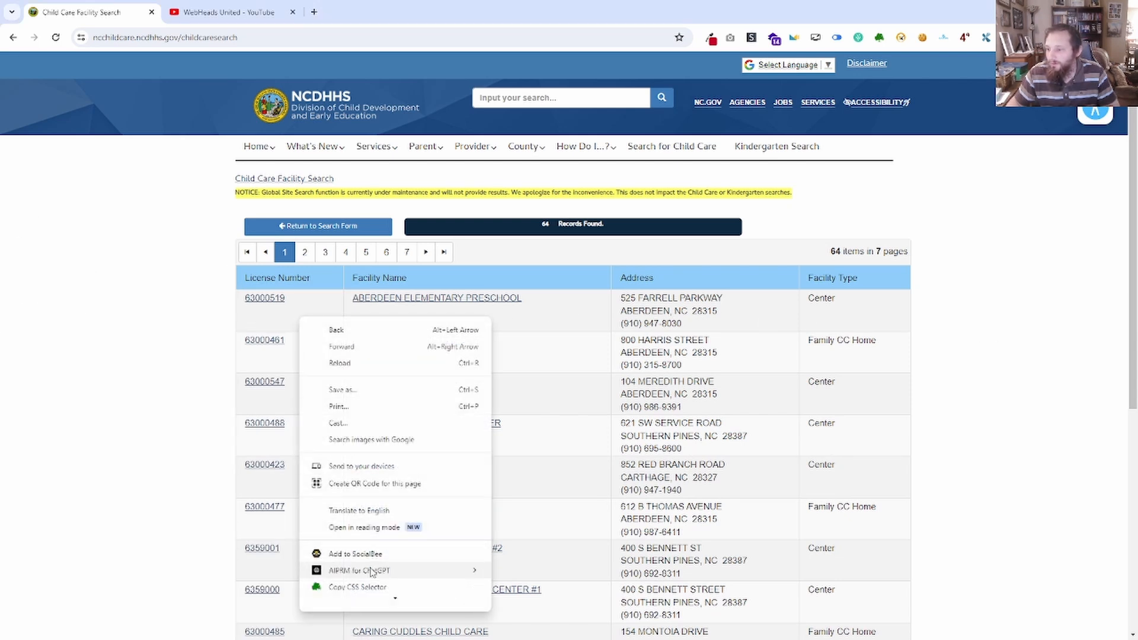
mouse_move(369, 594)
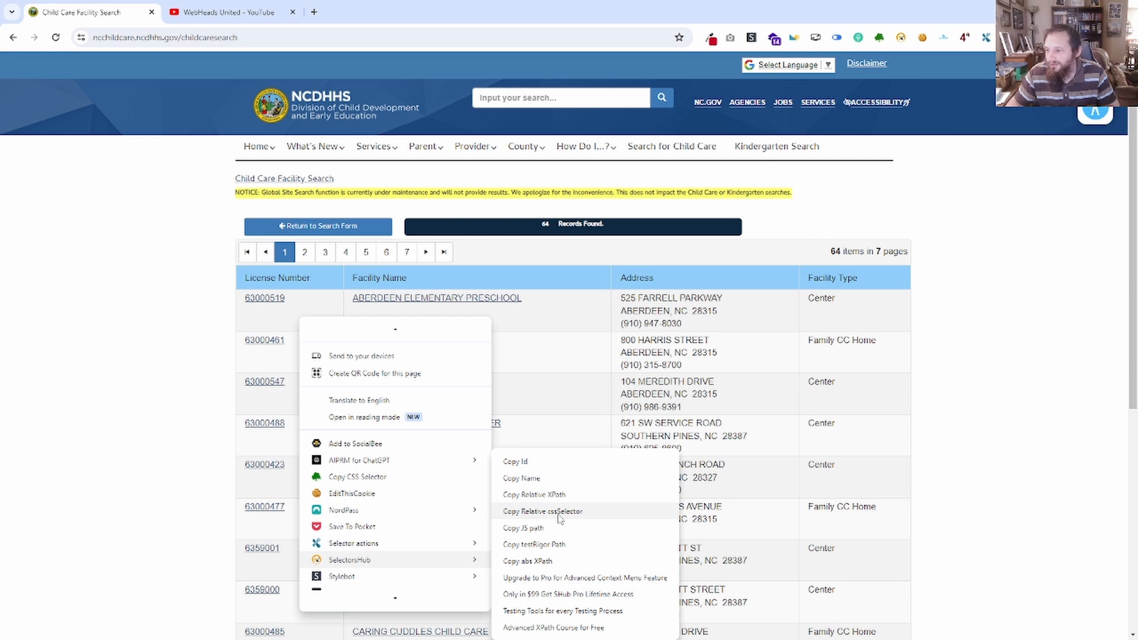
left_click(373, 478)
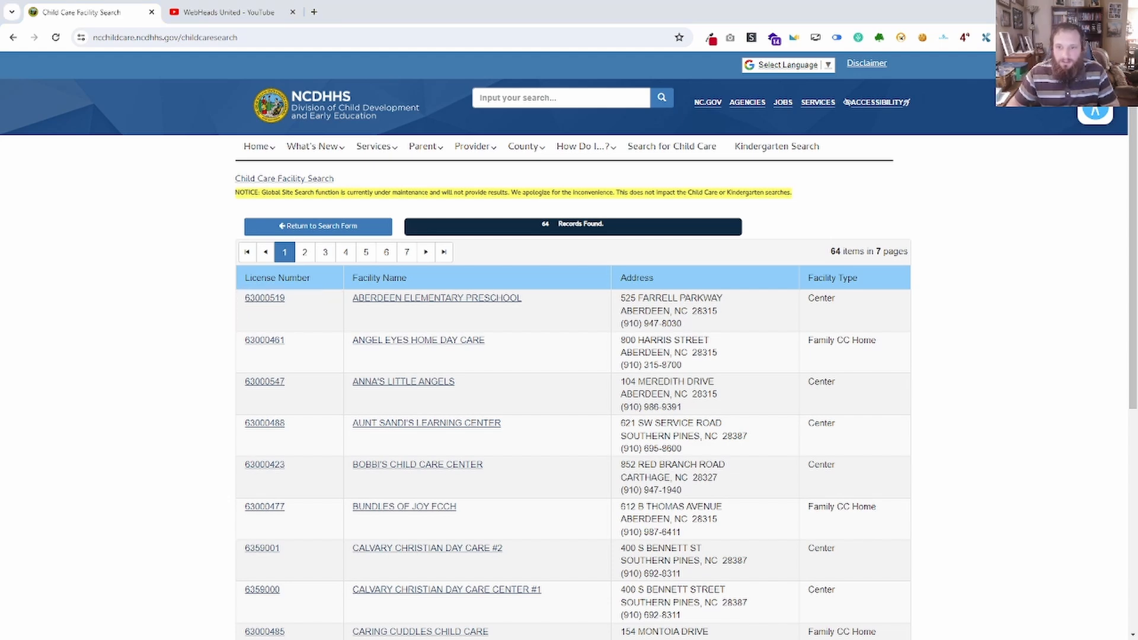
left_click_drag(0, 264, 444, 155)
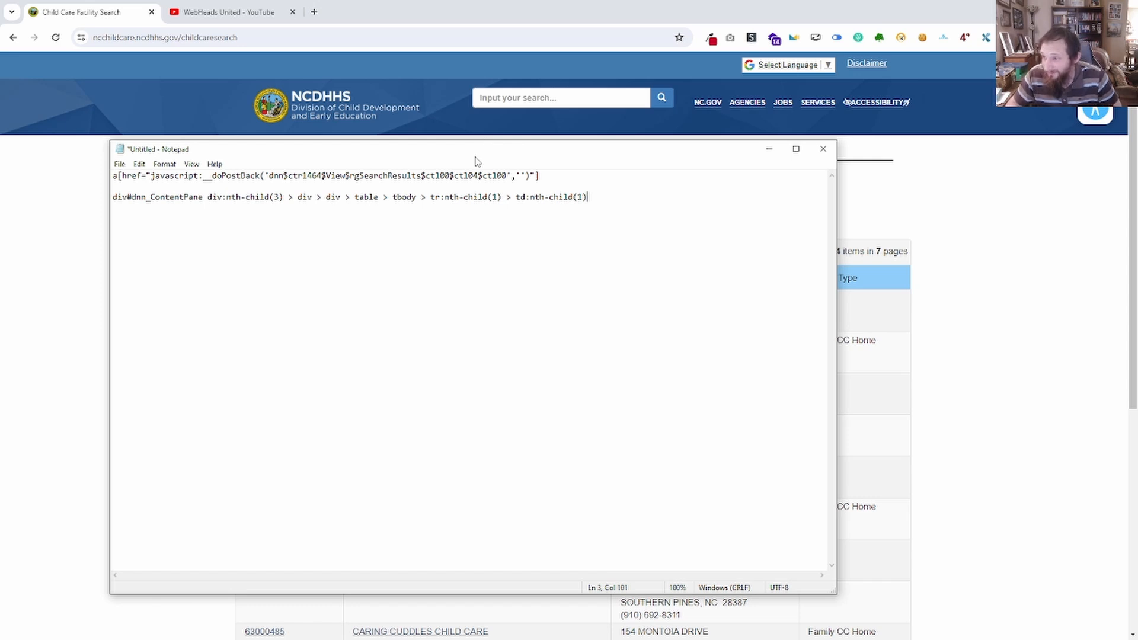
left_click_drag(488, 158, 0, 148)
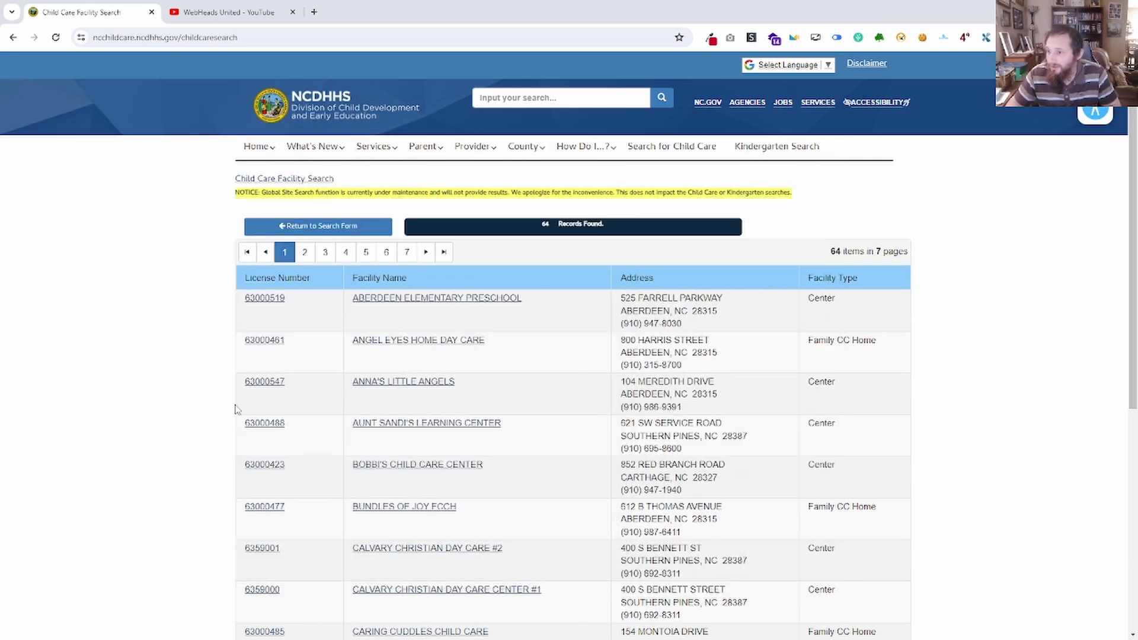
Inspect the first facility's license number link in the developer tools and enlarge the tools area to show more of the table markup.
right_click(303, 310)
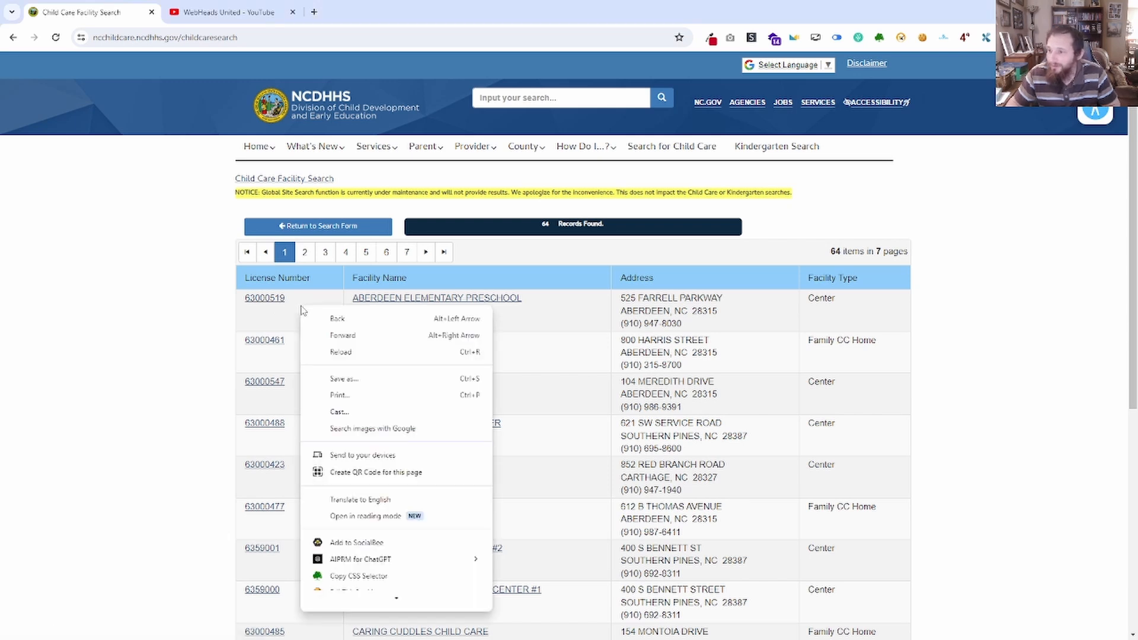
right_click(270, 302)
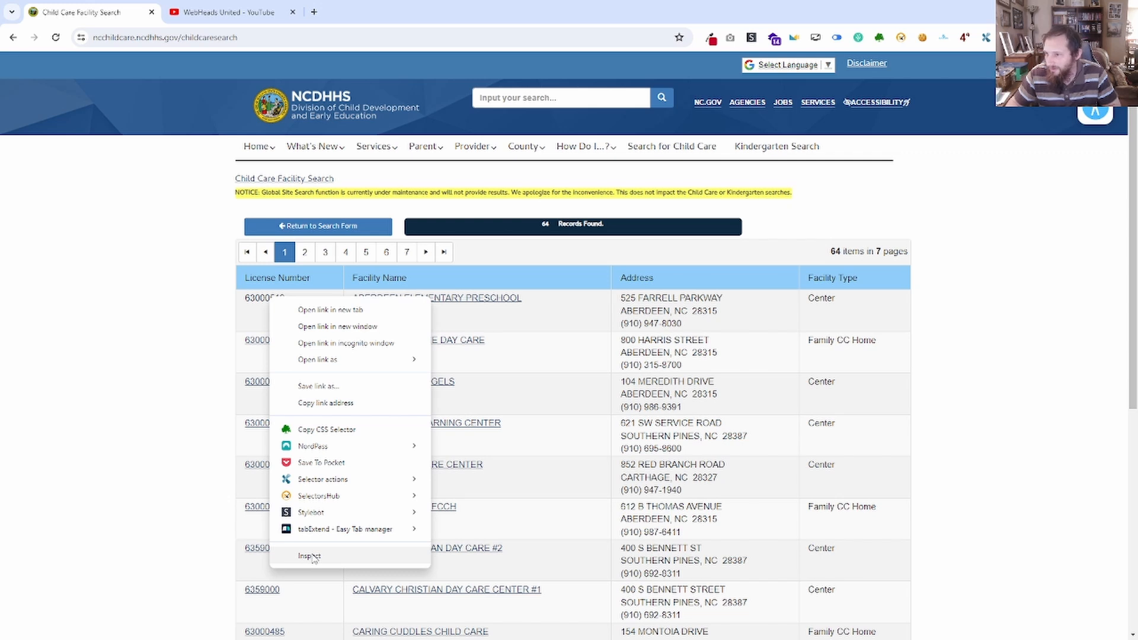
left_click(309, 556)
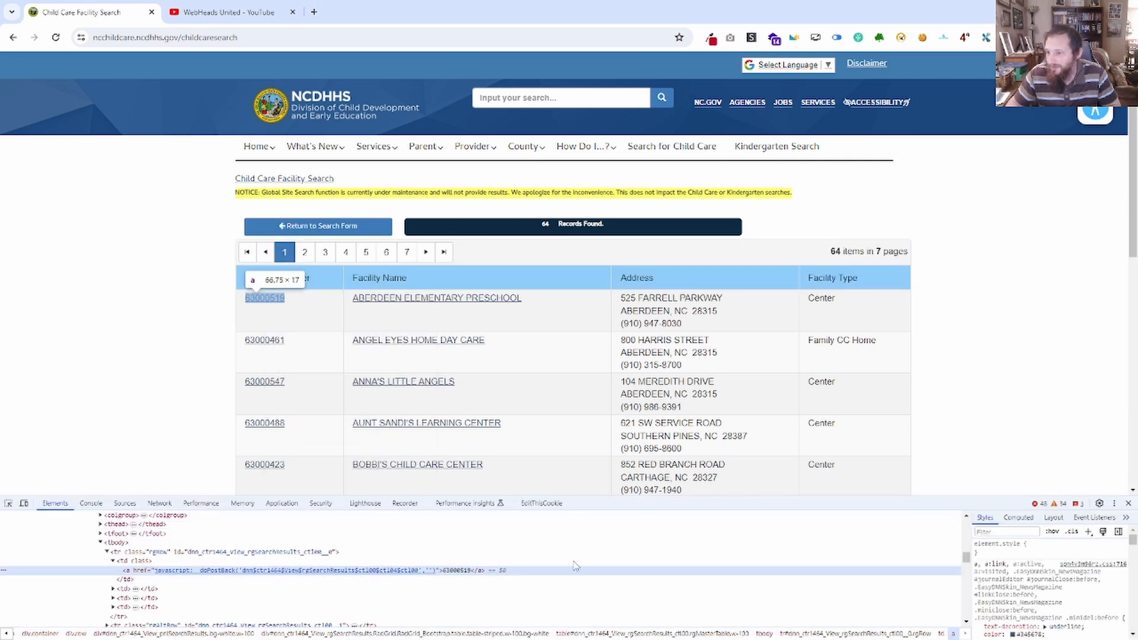
left_click(1114, 504)
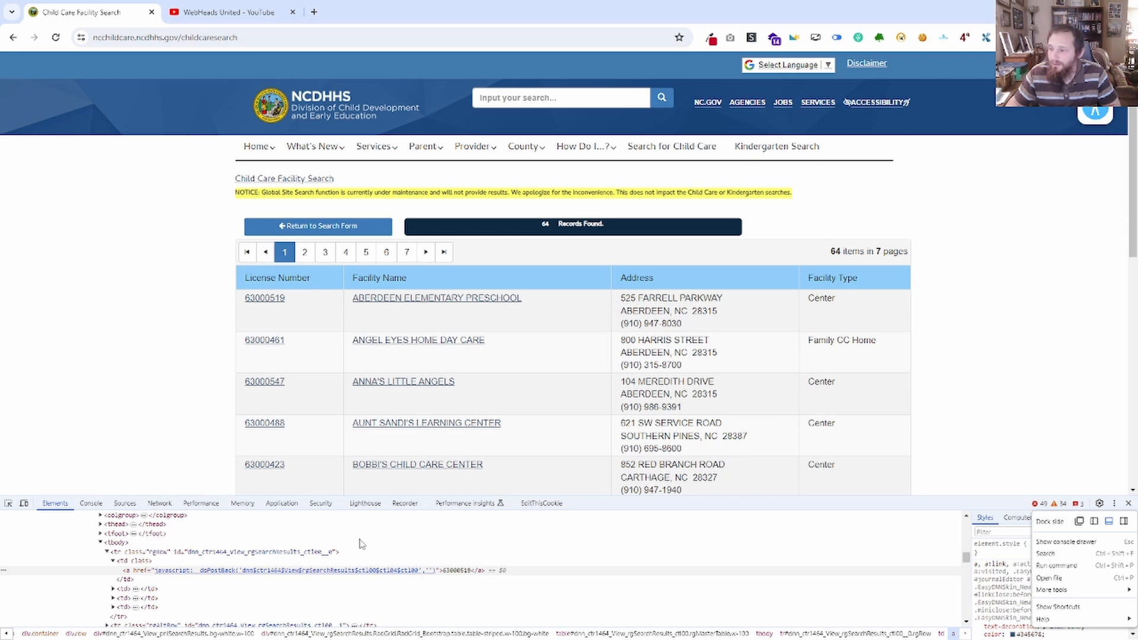
left_click_drag(469, 489, 474, 416)
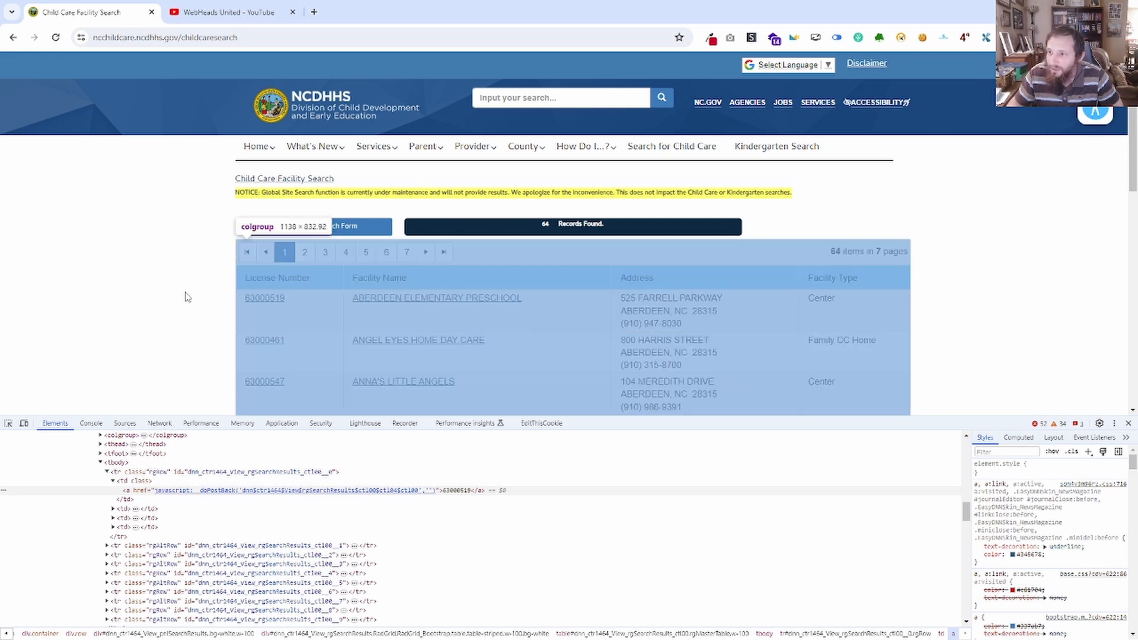
Switch to the WebHeads United YouTube page and inspect the thumbnail of the "How to Get More Online Leads - February 28, 2024" video.
left_click(208, 18)
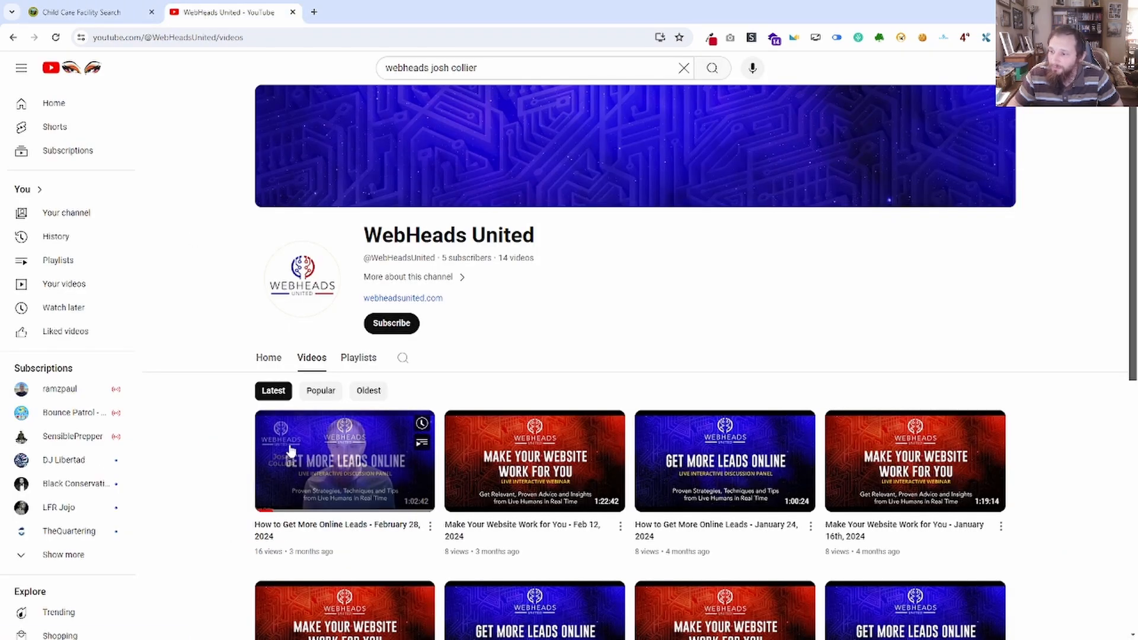
right_click(348, 446)
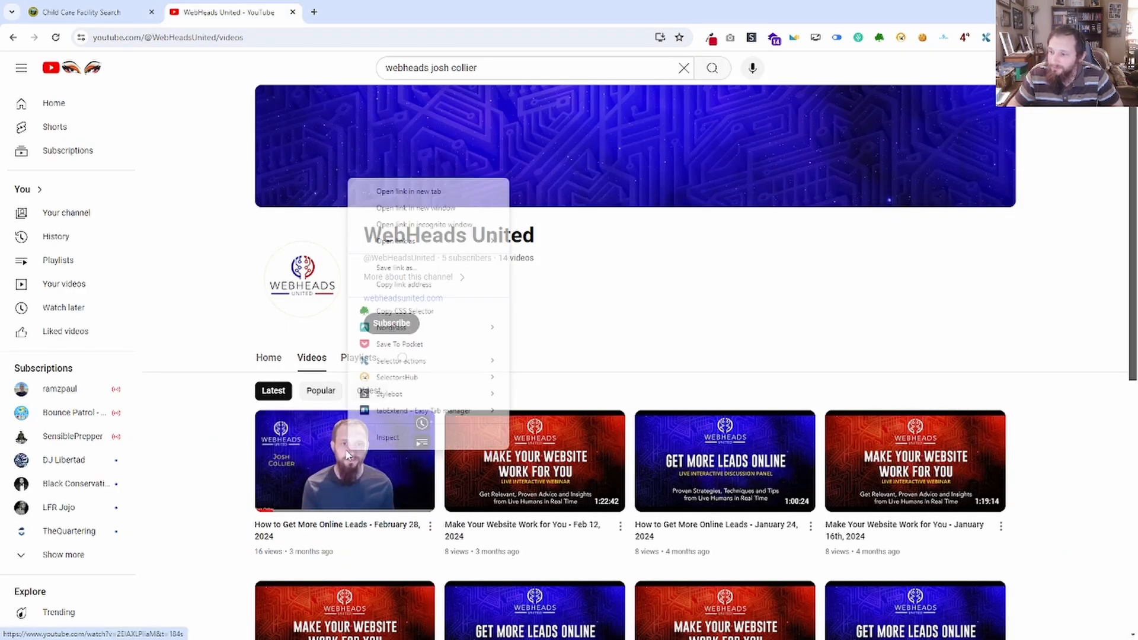
left_click(390, 437)
scroll(518, 320, "down", 4)
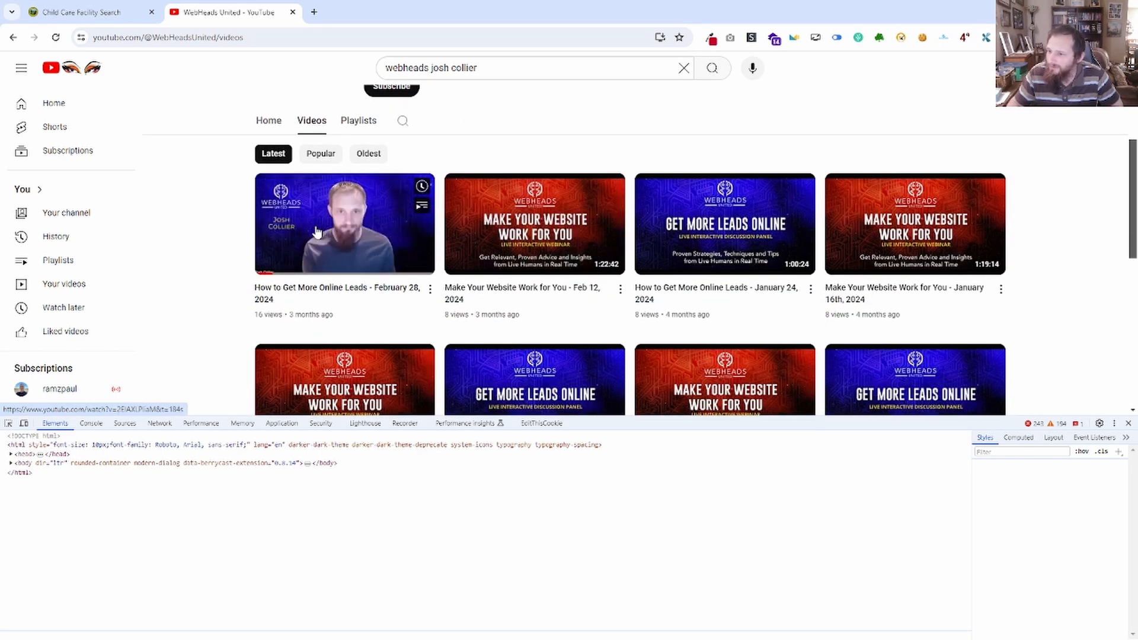
right_click(265, 239)
mouse_move(318, 569)
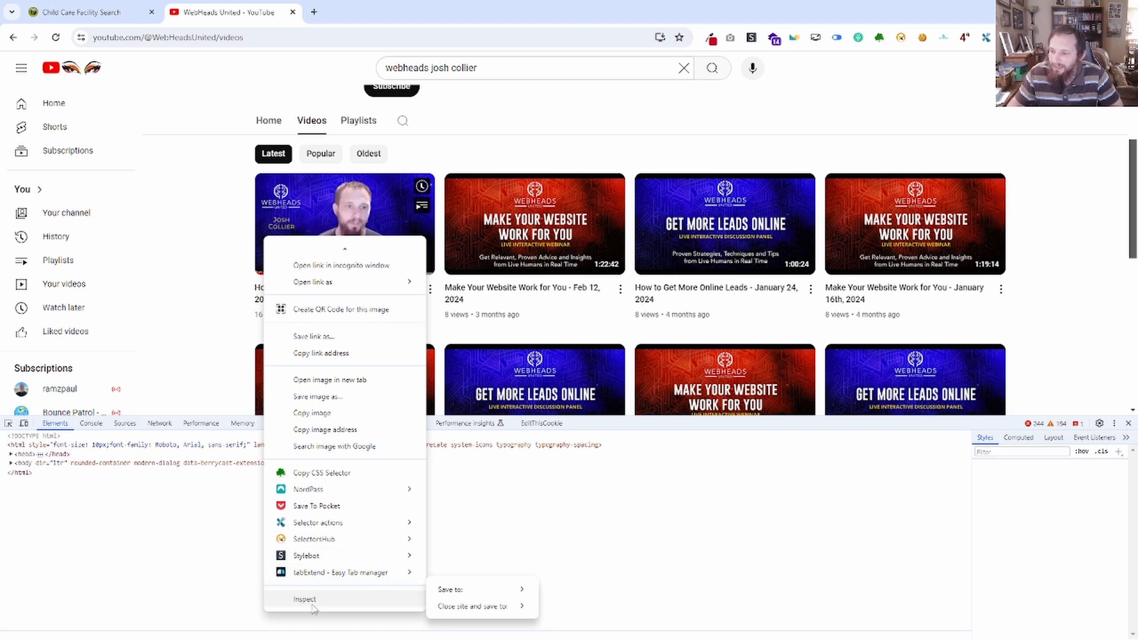
left_click(304, 600)
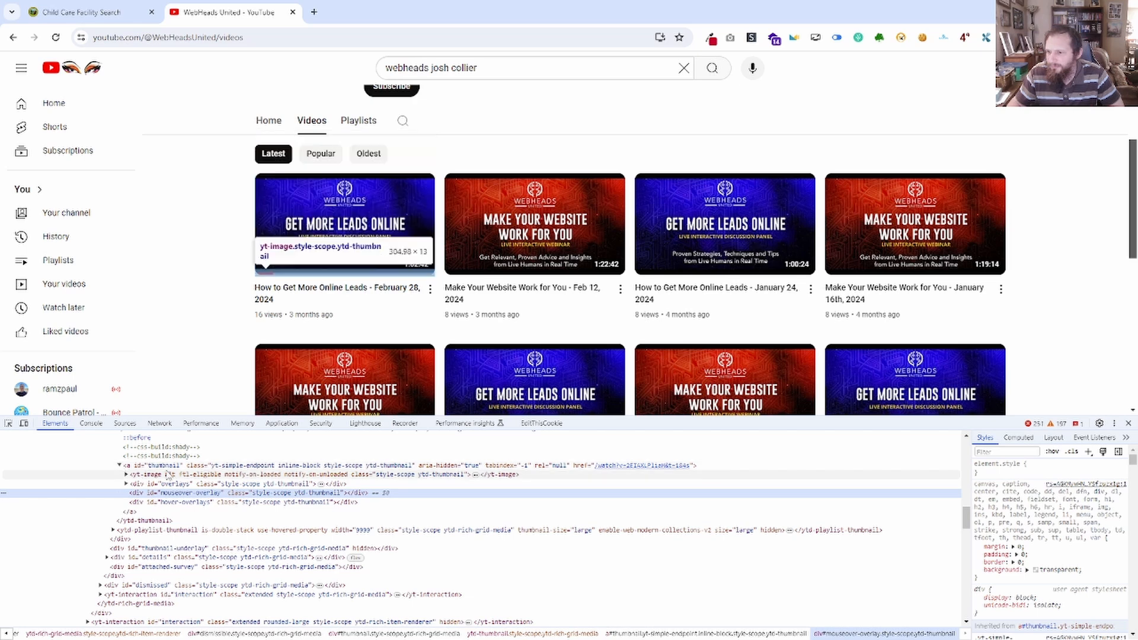
Expand the thumbnail's yt-image element and examine its nested image and the parent containers above it in the markup.
left_click(193, 475)
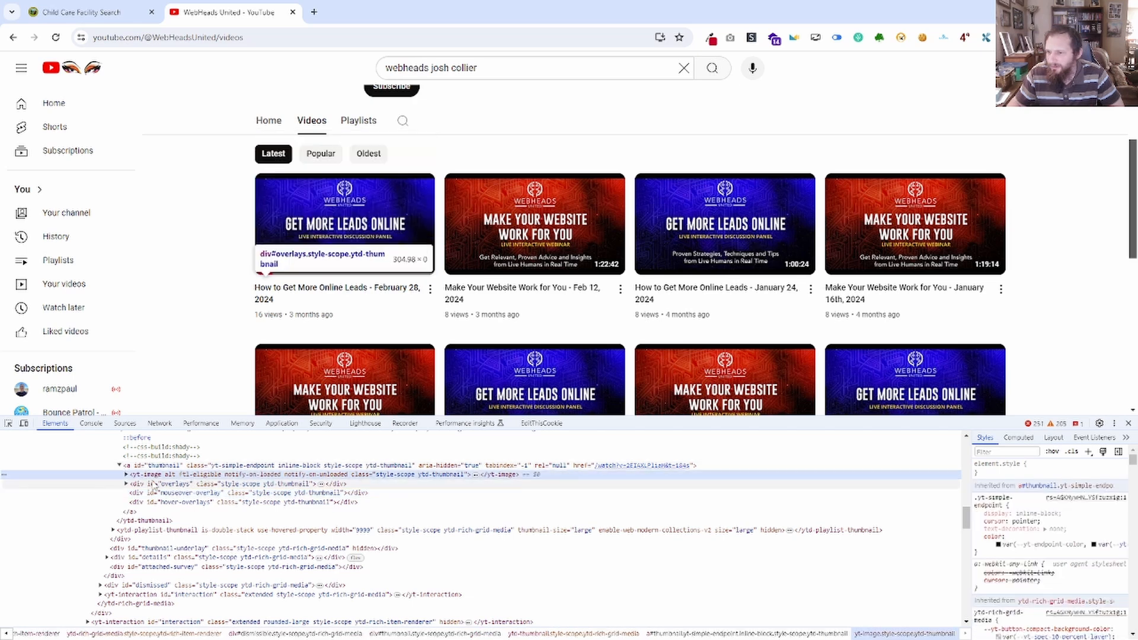
left_click(126, 475)
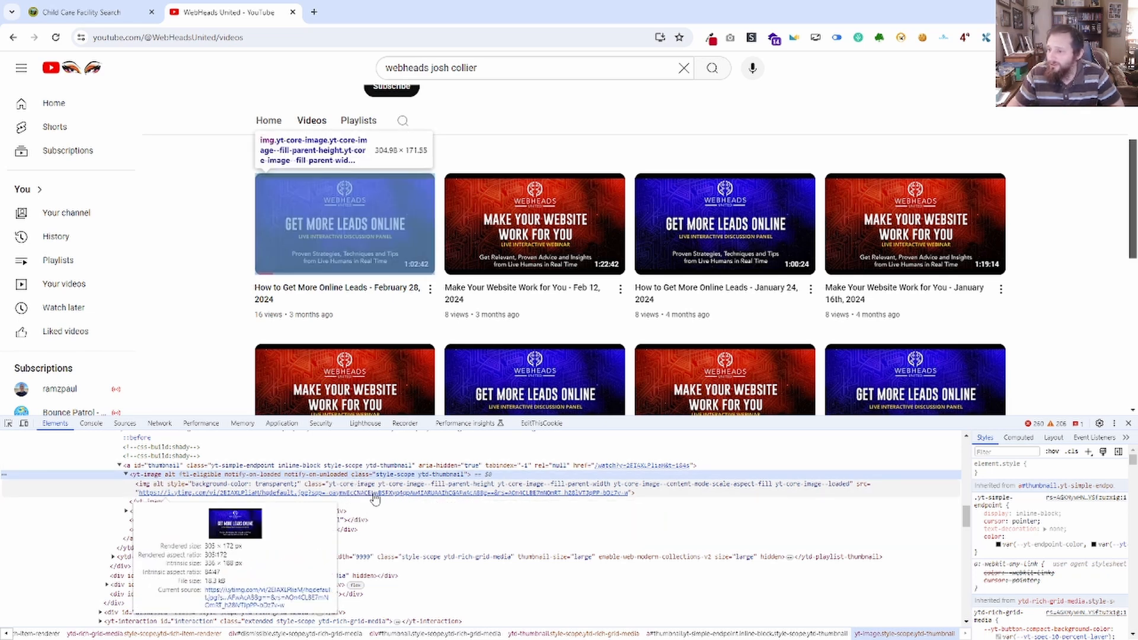
scroll(199, 497, "up", 1)
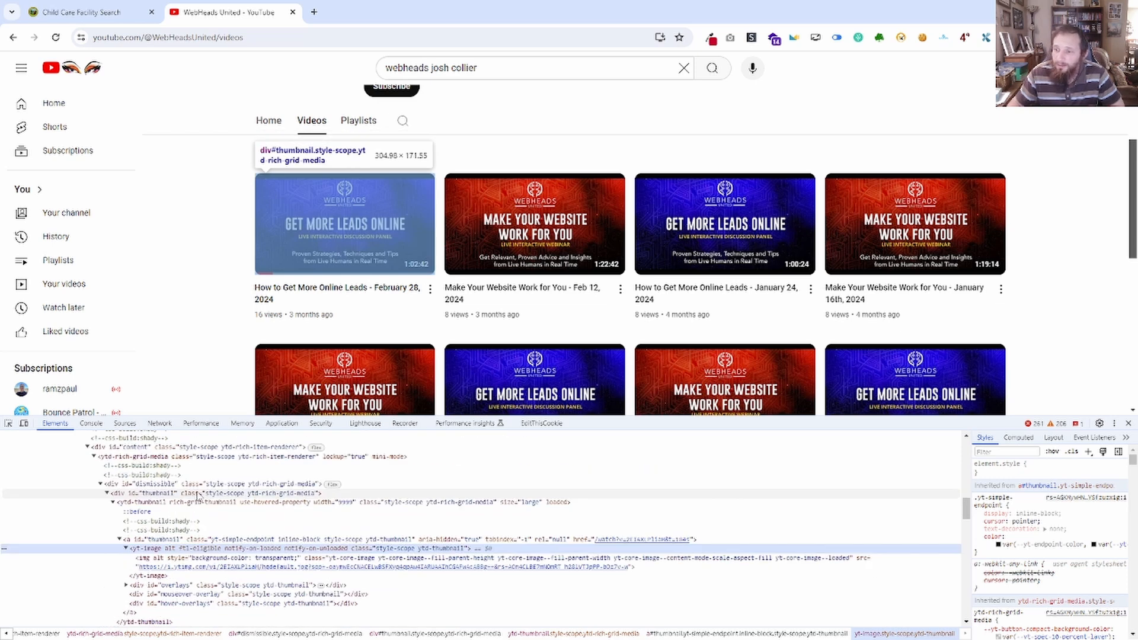
scroll(199, 497, "up", 1)
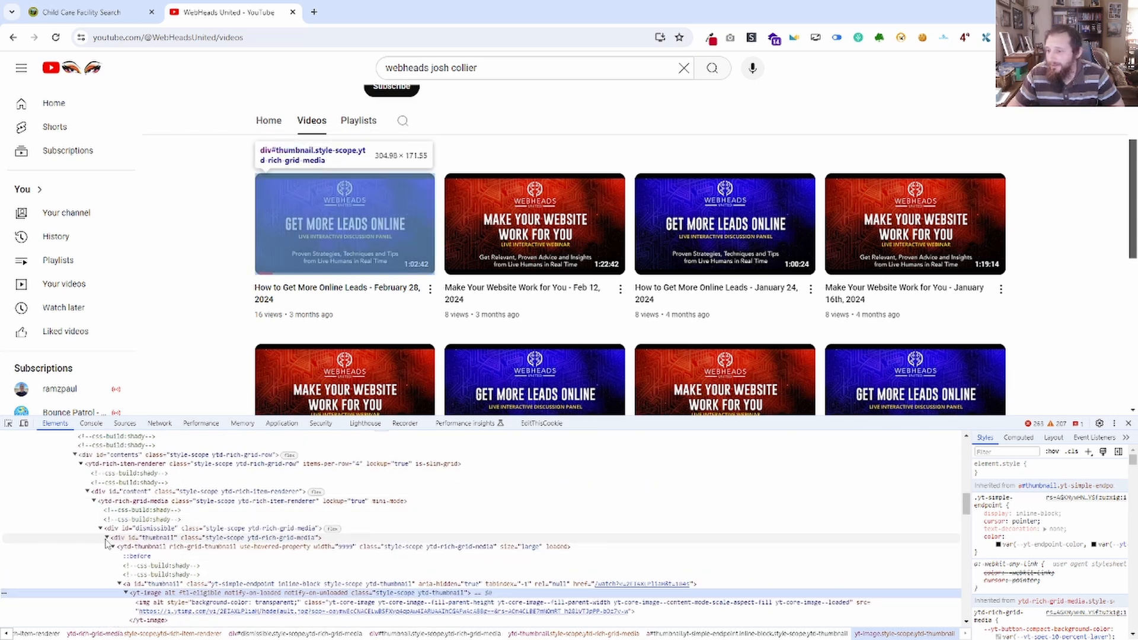
scroll(205, 538, "up", 1)
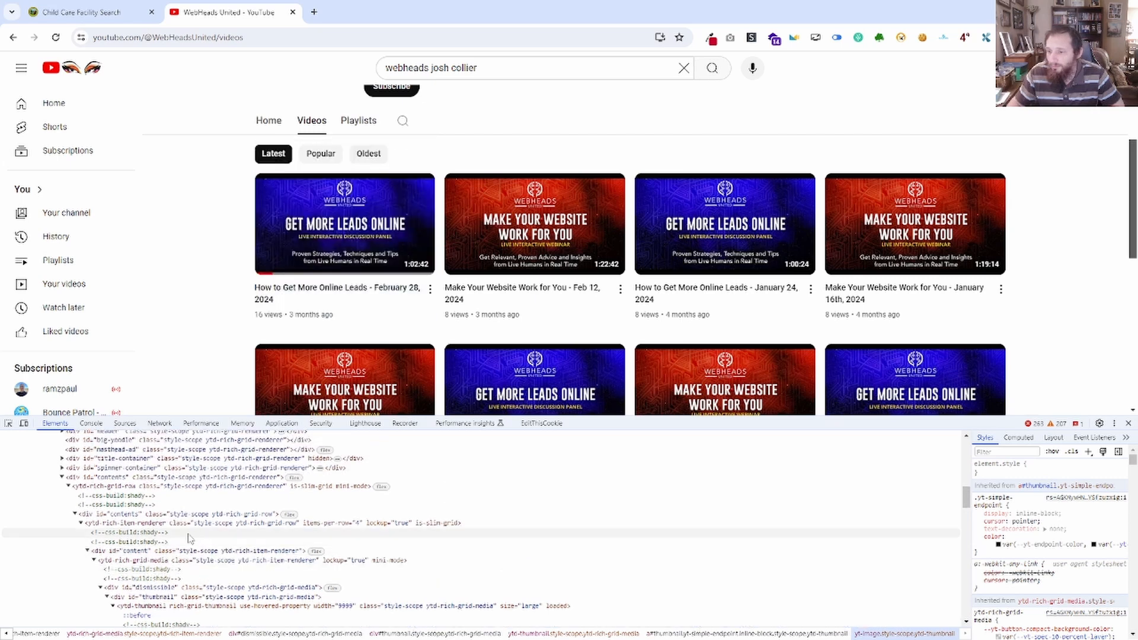
scroll(177, 533, "up", 2)
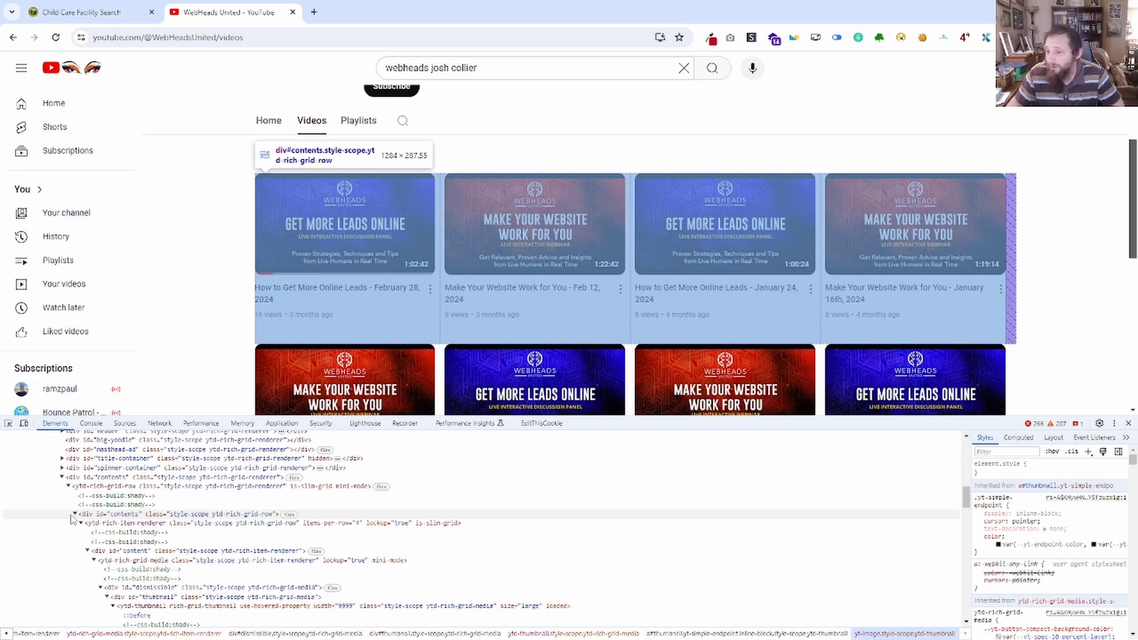
scroll(168, 572, "down", 2)
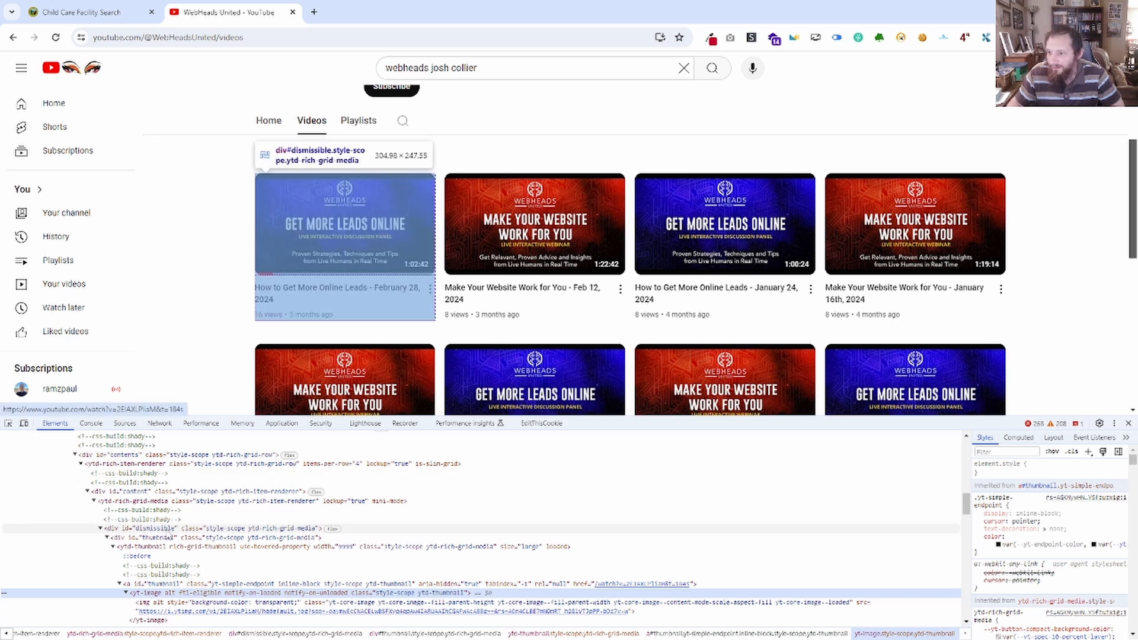
Collapse the first video's ytd-rich-item-renderer, then collapse and reopen its ytd-rich-grid-row to examine how the video items are nested.
scroll(160, 534, "up", 2)
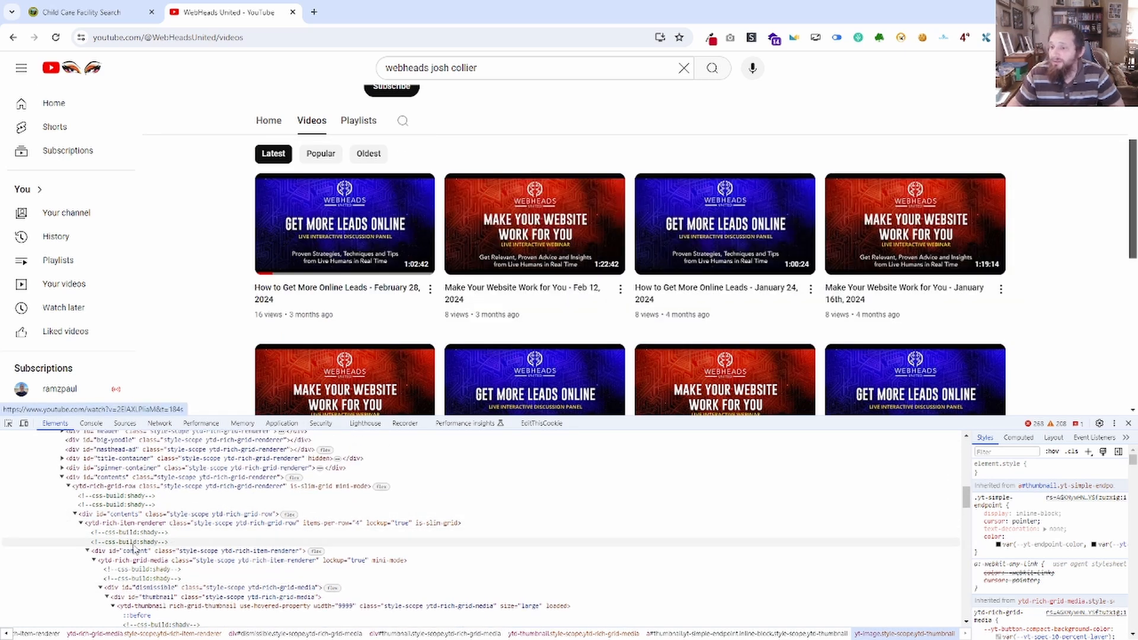
left_click(82, 524)
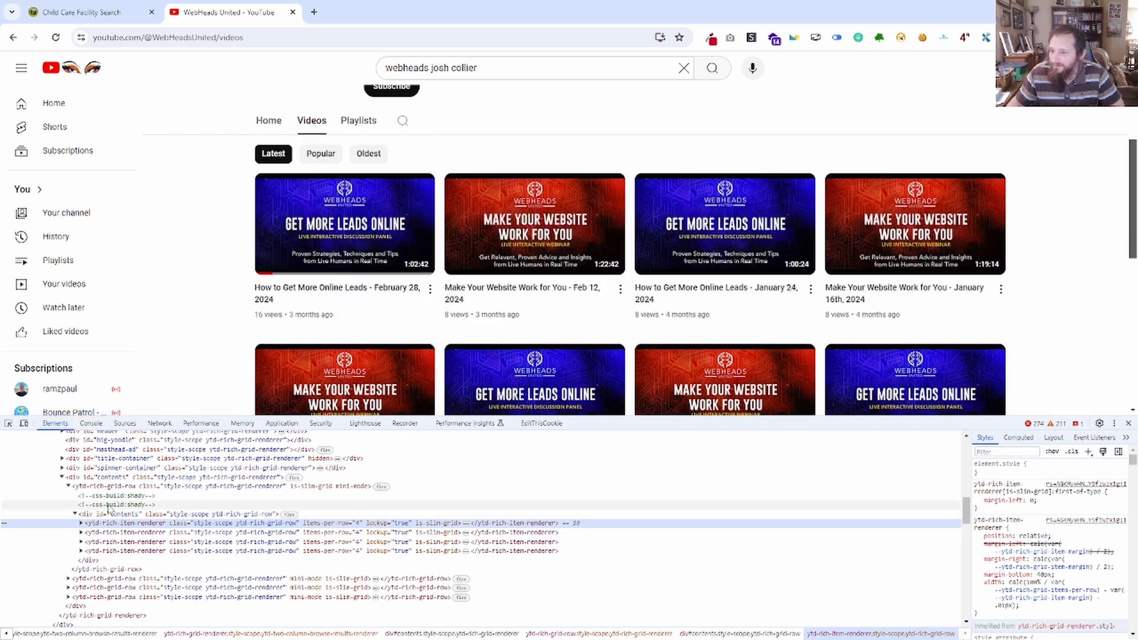
left_click(68, 487)
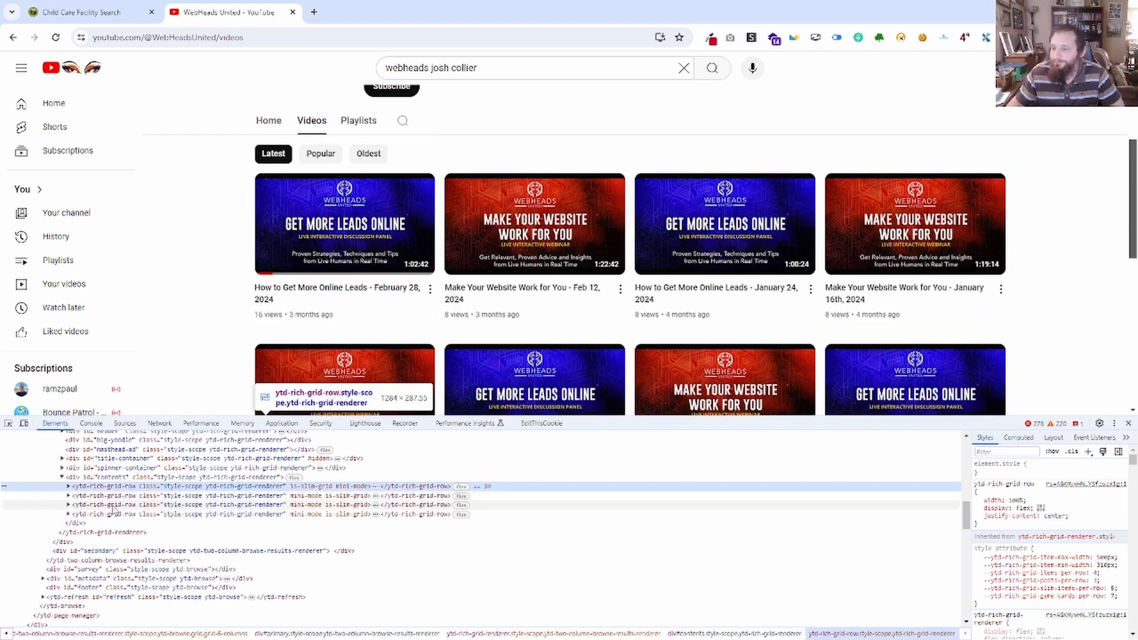
left_click(68, 486)
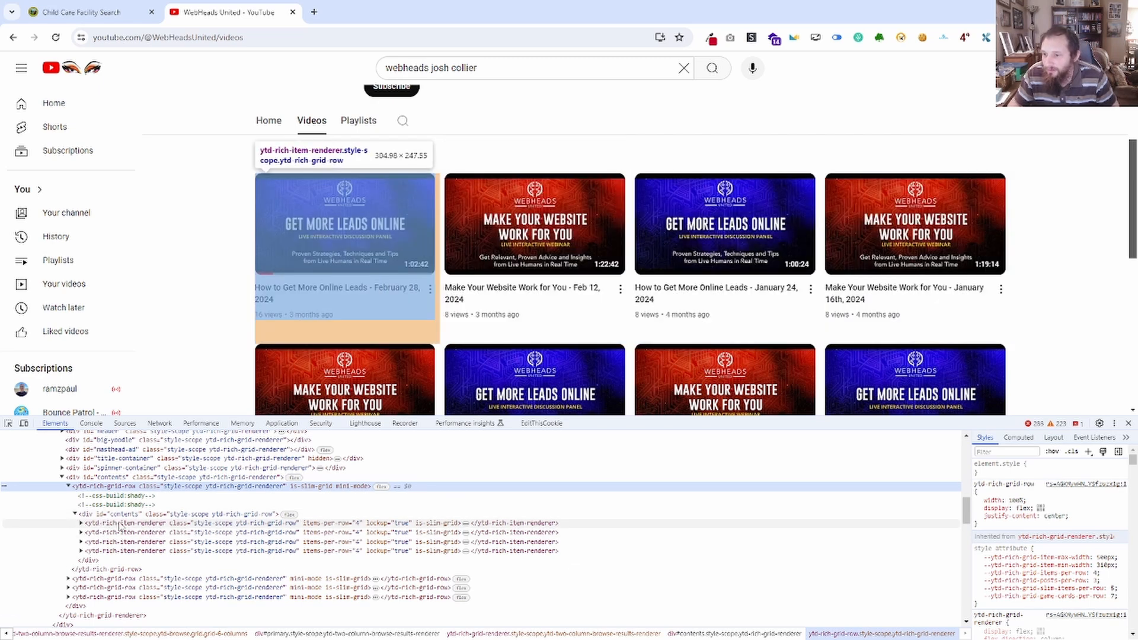
Copy the first video item's tag name, ytd-rich-item-renderer, and paste it into the Notepad note below the second selector.
left_click(158, 526)
key("Right")
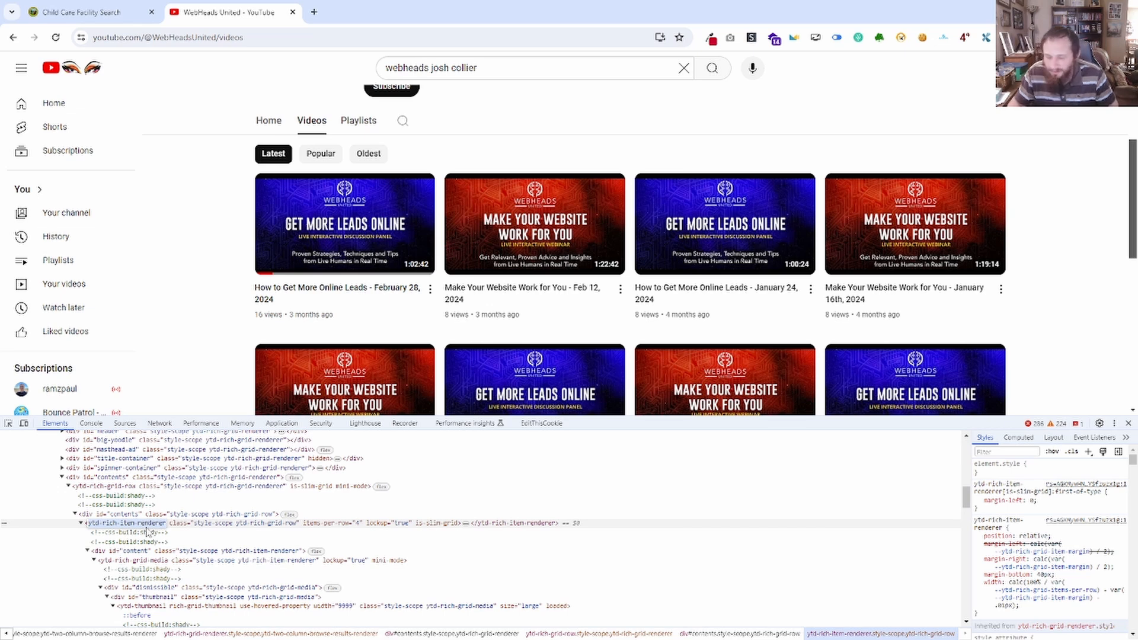
left_click_drag(0, 291, 608, 171)
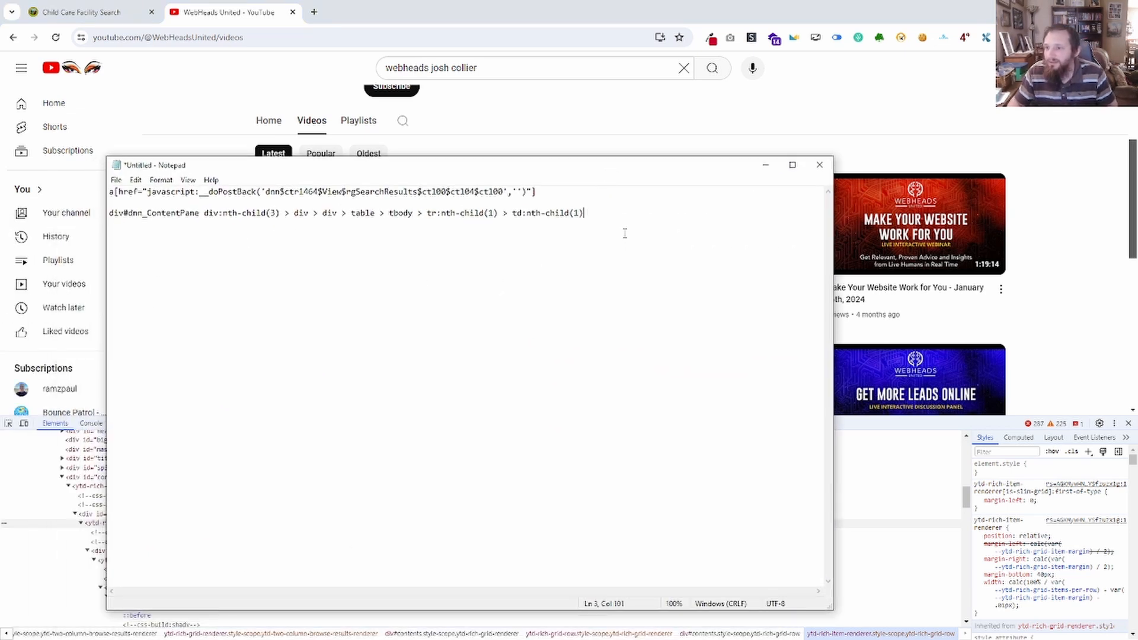
type("ytd-rich-item-renderer")
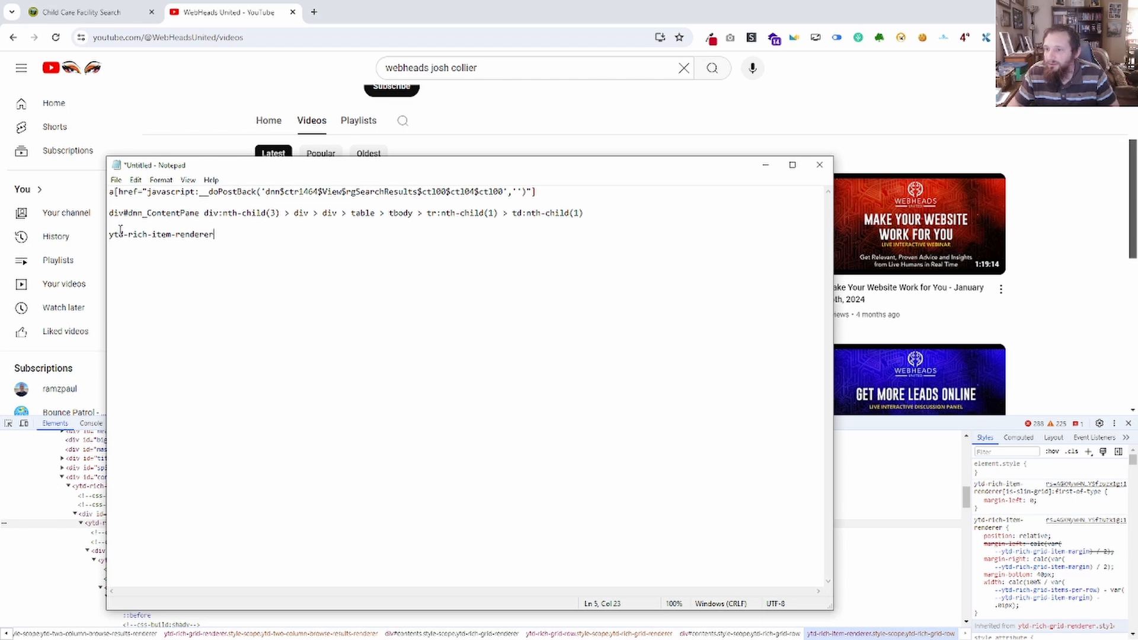
Compare the div tag starting the second Notepad selector with the ytd-rich-item-renderer tag, highlighting each and moving the note aside.
left_click_drag(122, 216, 107, 211)
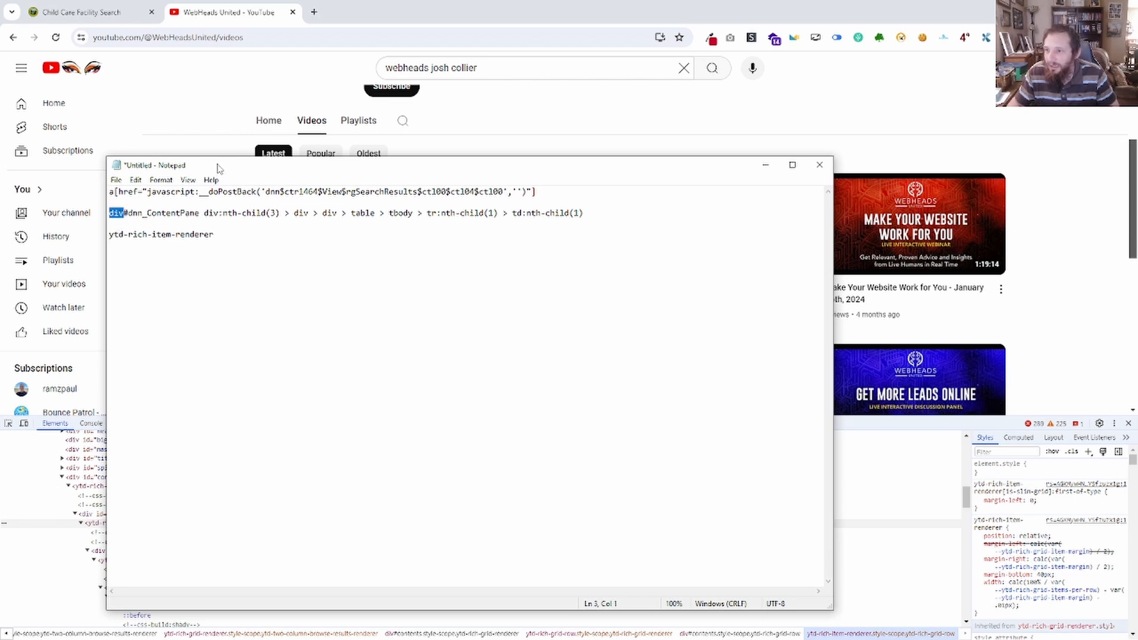
left_click_drag(218, 169, 481, 144)
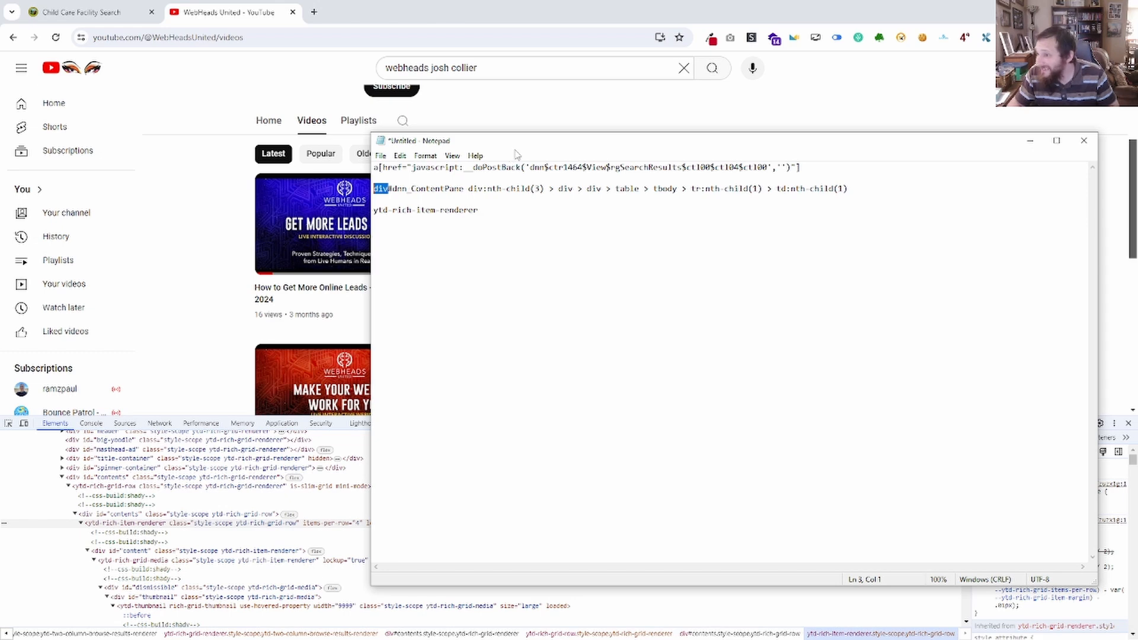
left_click_drag(531, 146, 0, 107)
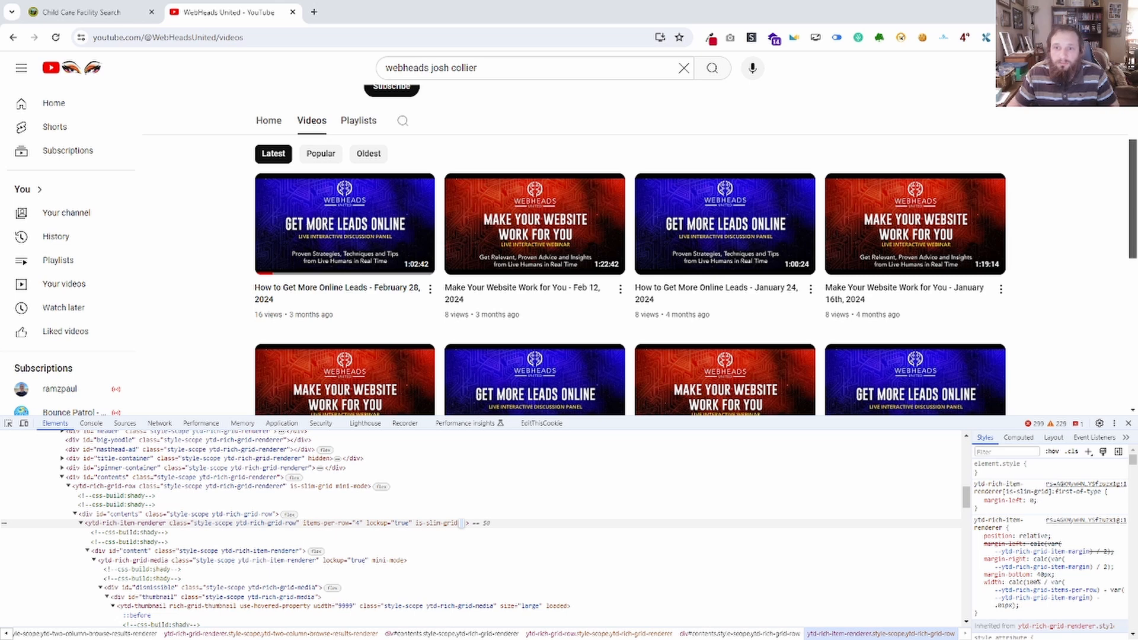
left_click_drag(0, 284, 619, 154)
left_click_drag(284, 211, 163, 216)
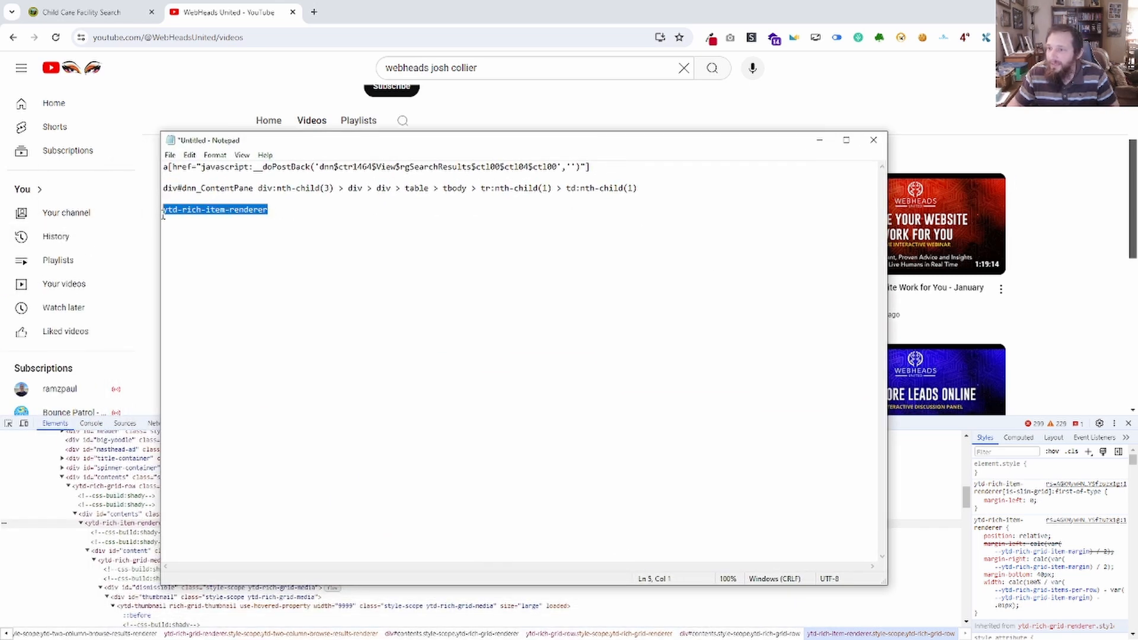
left_click_drag(569, 148, 502, 148)
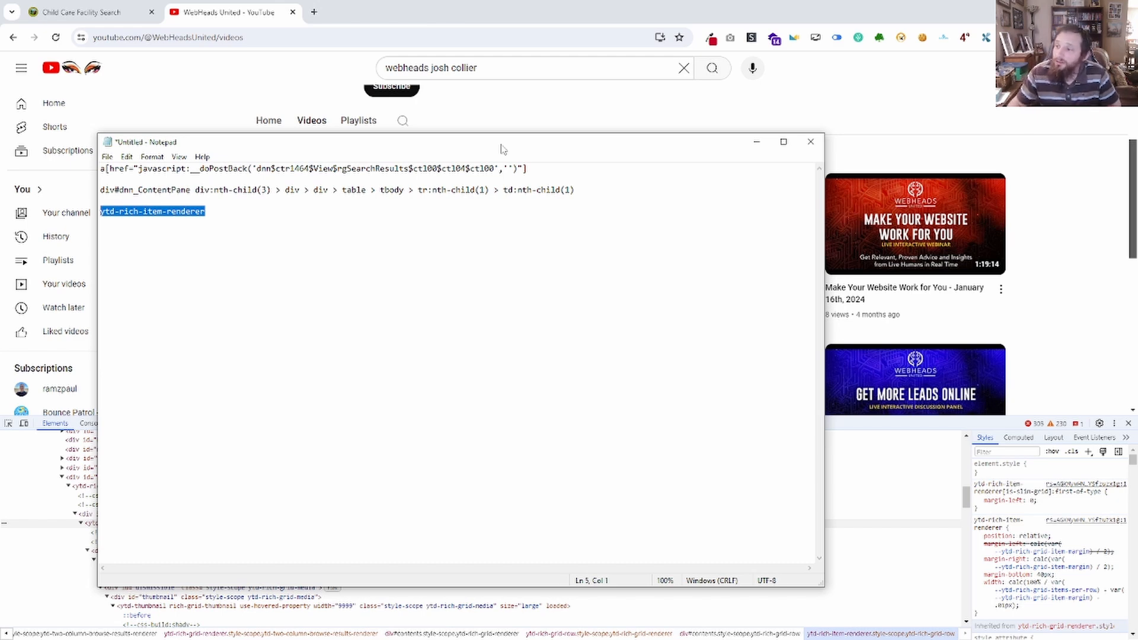
Return to Chrome, open the developer tools console and begin an expression with the suggested document object.
key("alt+Tab")
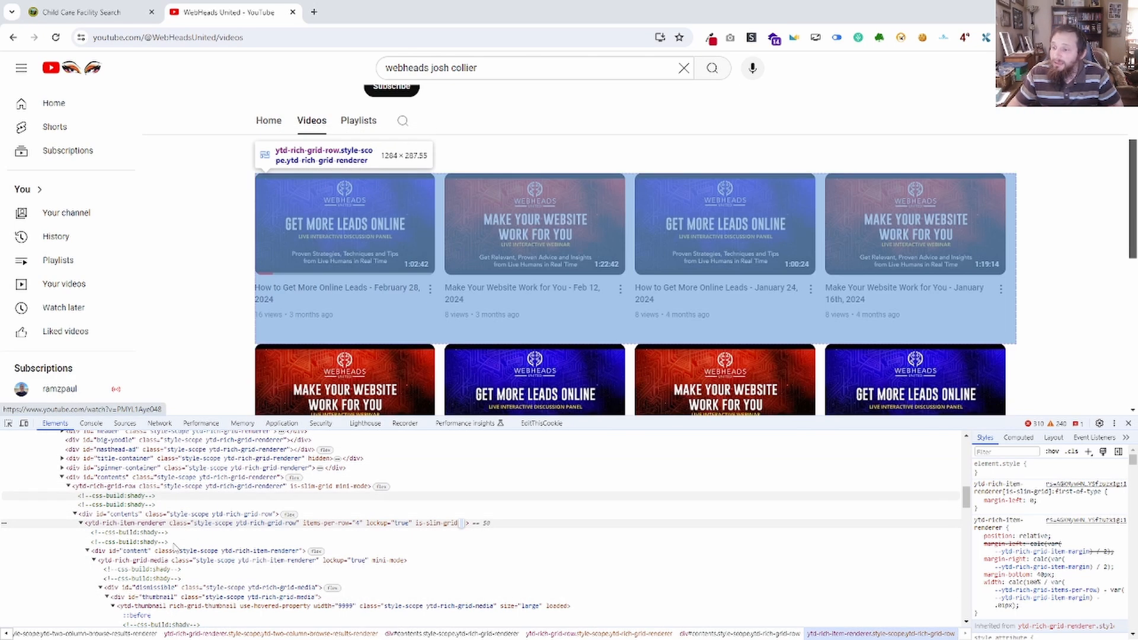
left_click(93, 424)
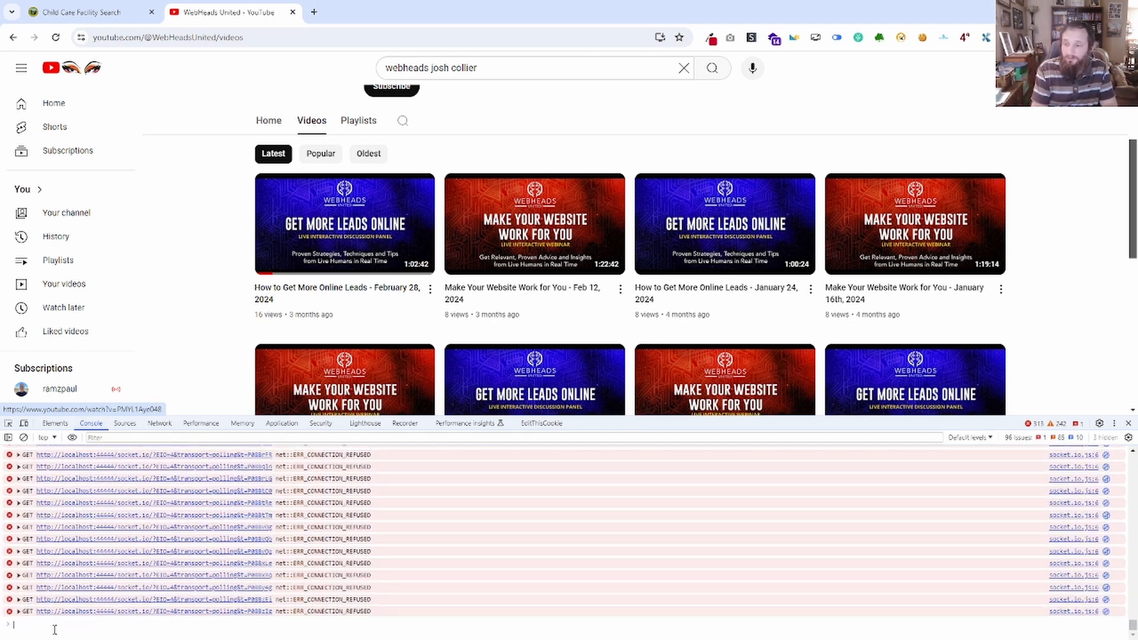
type("do")
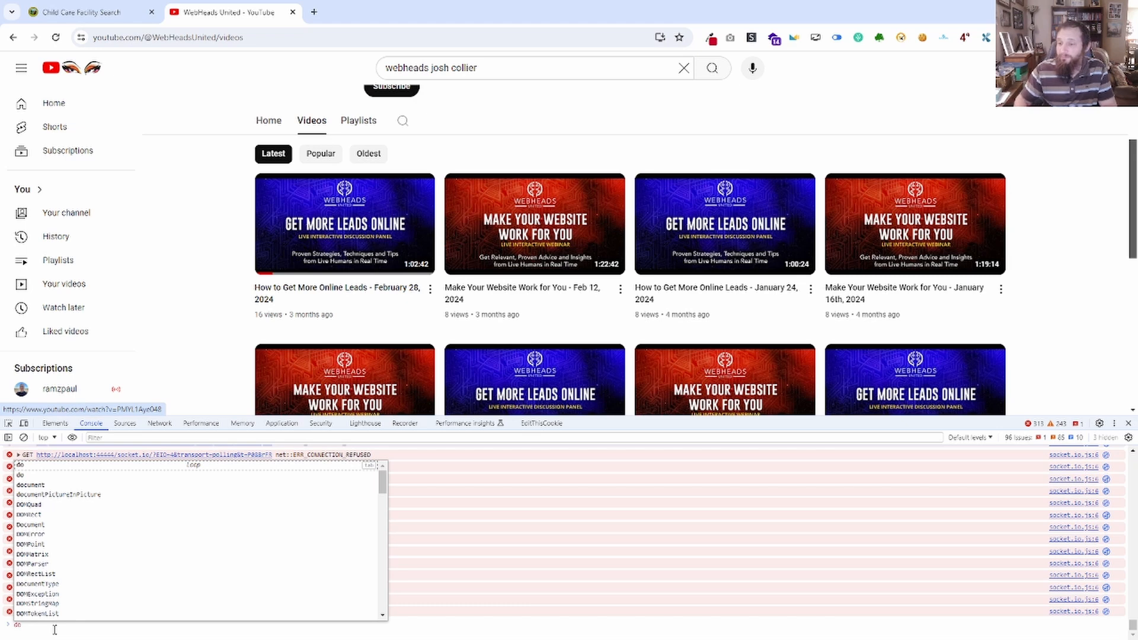
key("Down")
key("Down")
key("Down")
key("Return")
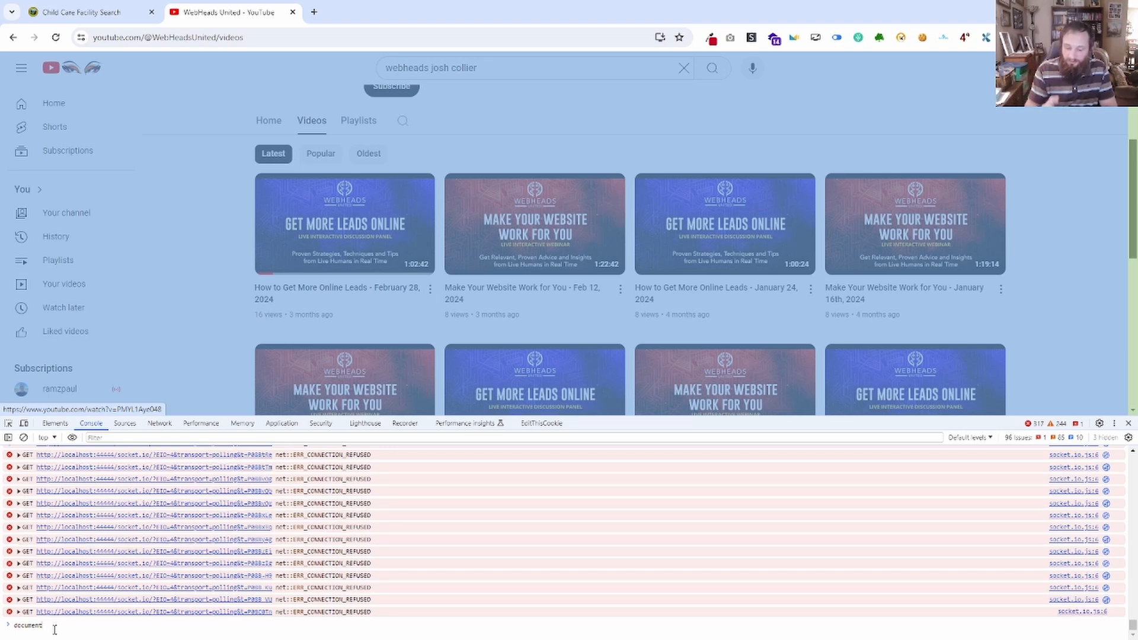
Extend the document expression with the suggested __shady_querySelectorAll method.
type(".q")
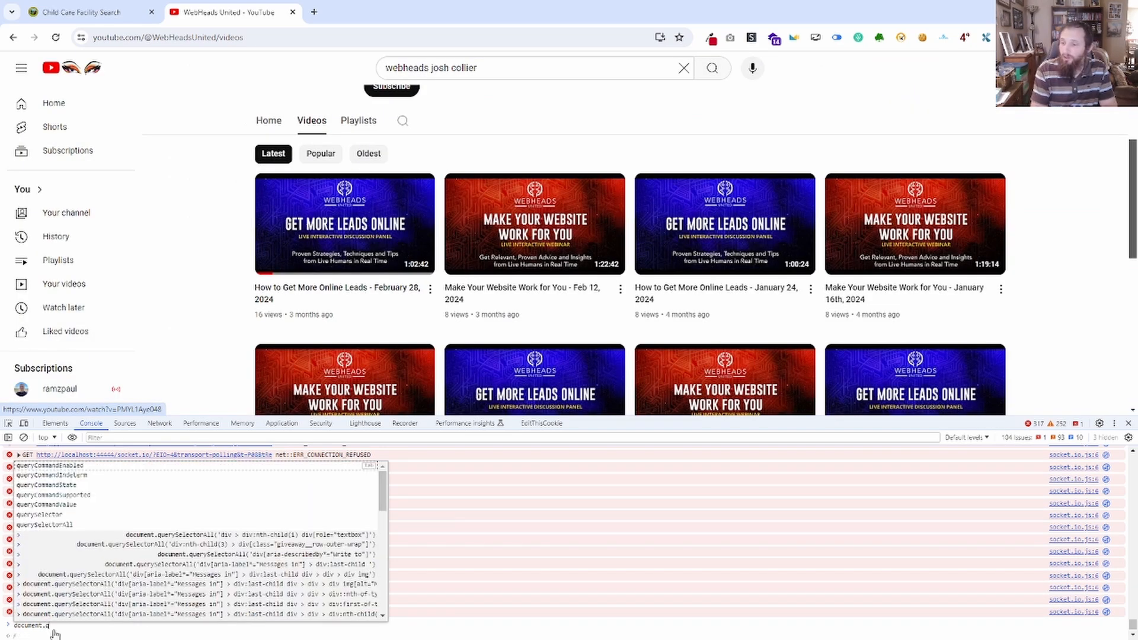
type("uery")
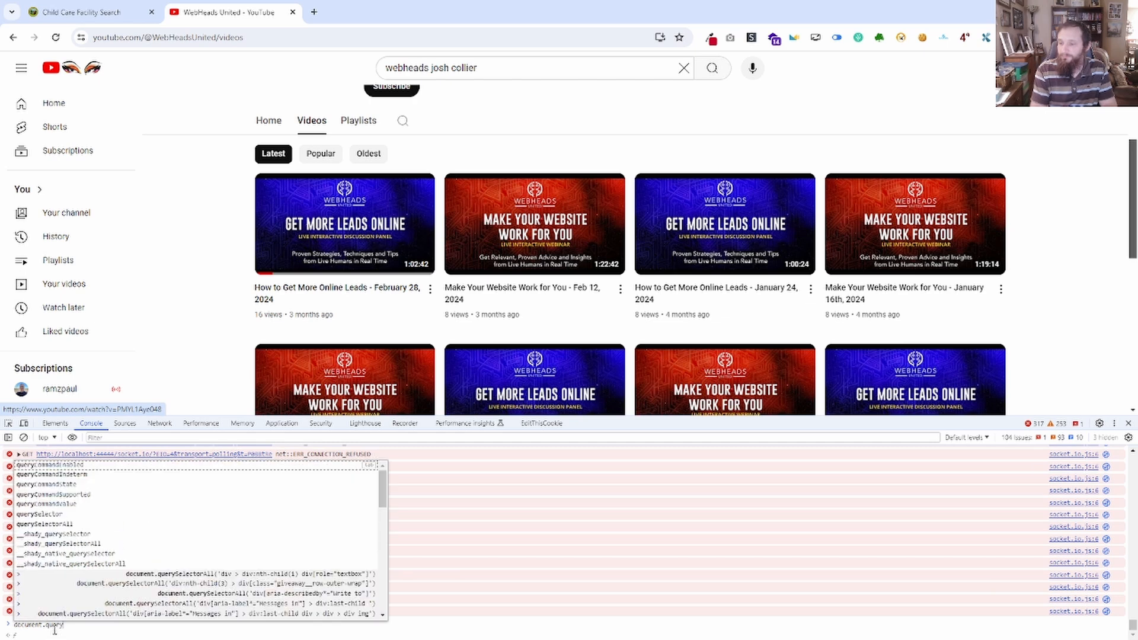
key("Down")
key("Down")
key("Down")
key("Down")
key("Down")
key("Down")
key("Down")
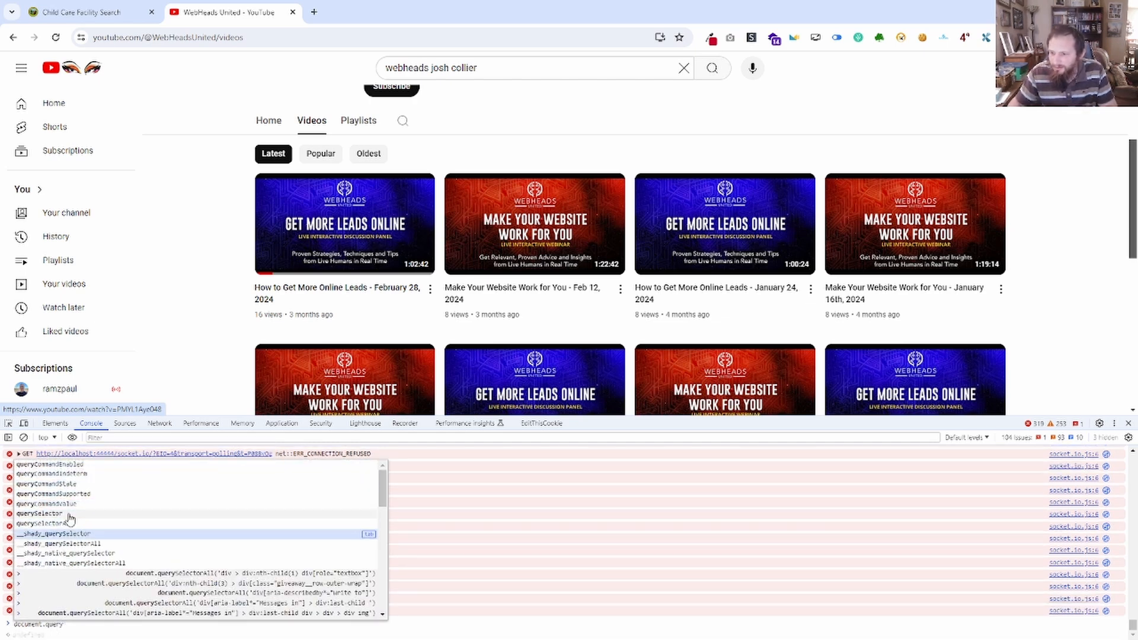
key("Down")
key("Tab")
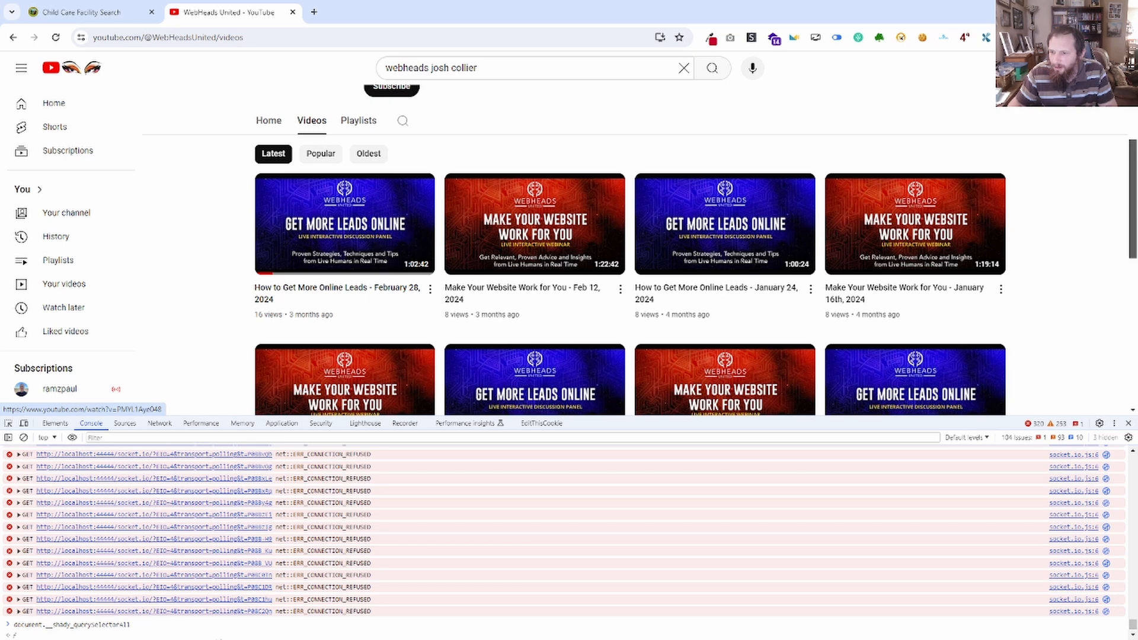
Give the method call an empty single-quoted string as its argument.
type("(")
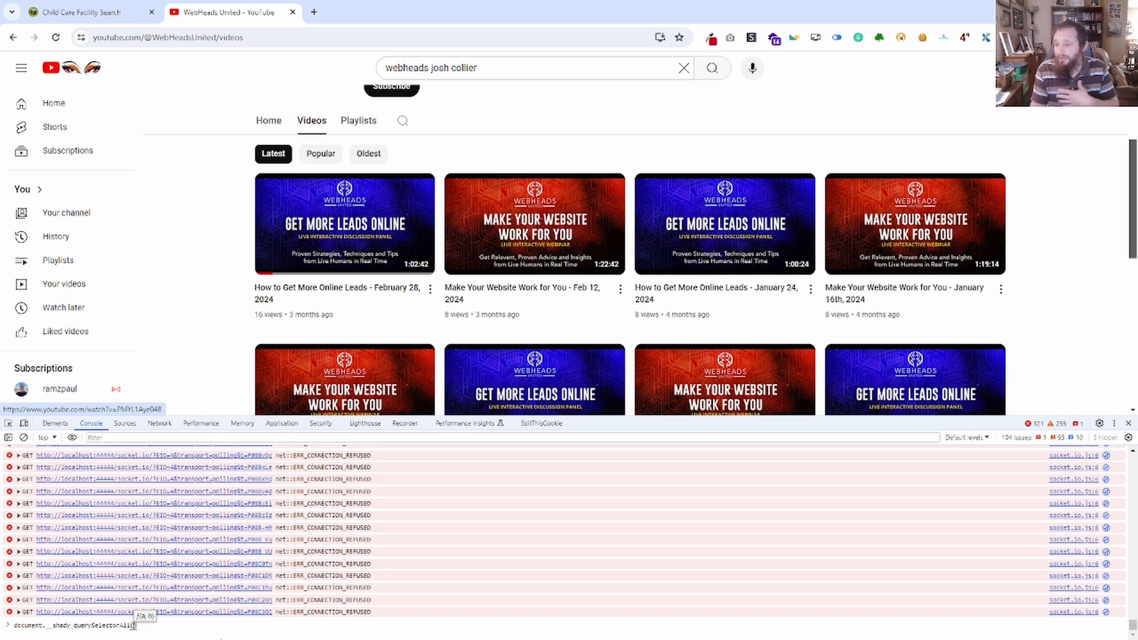
type("'")
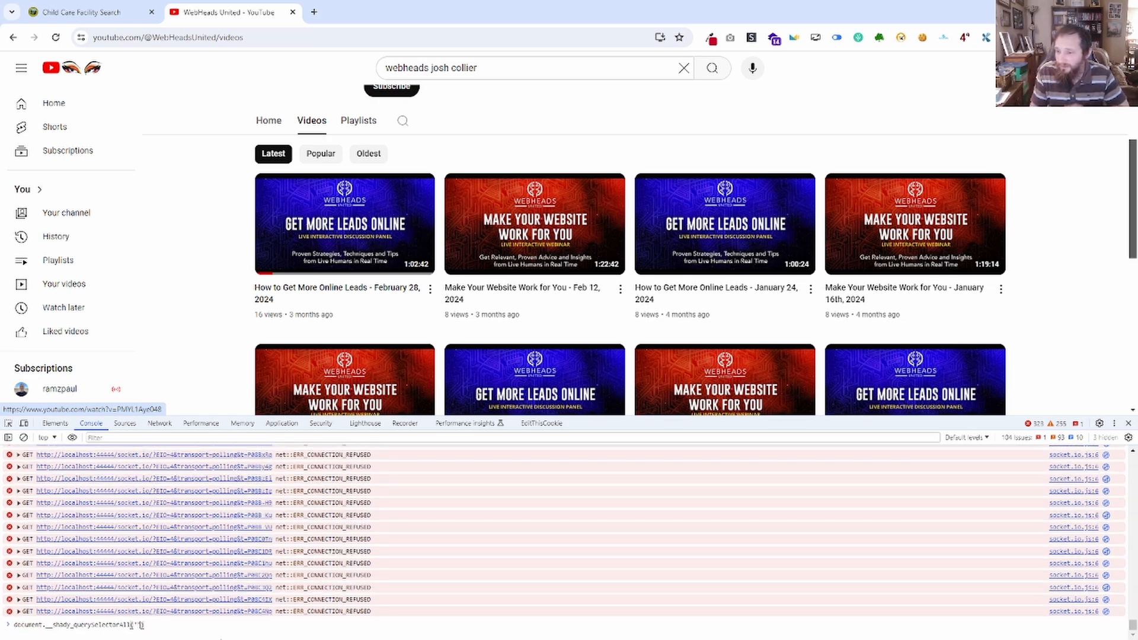
key("BackSpace")
type("\"")
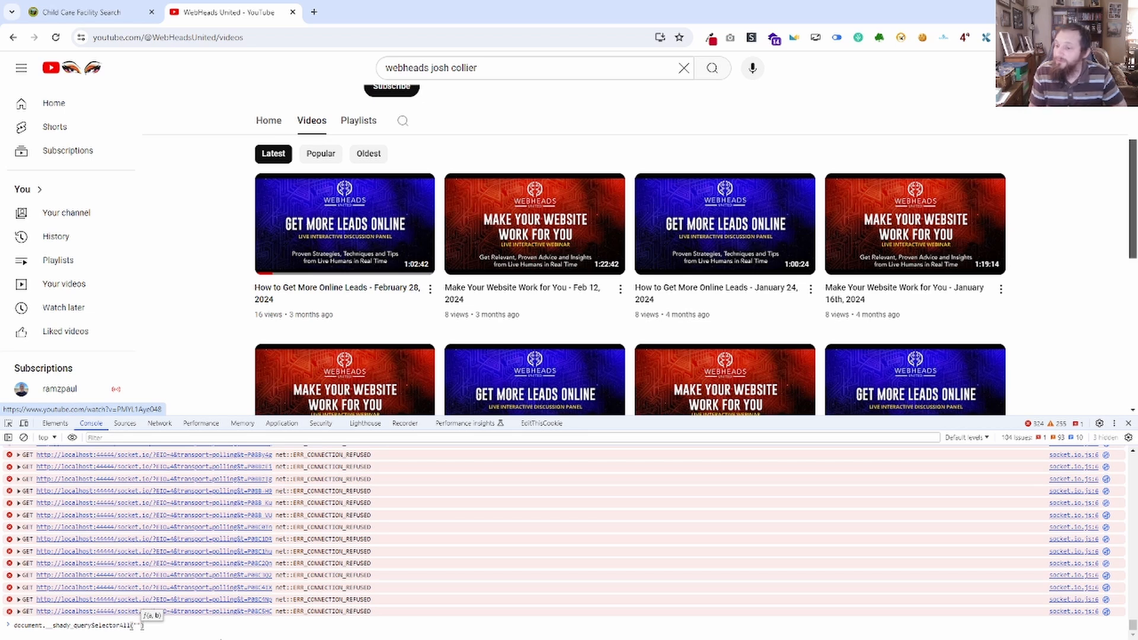
key("BackSpace")
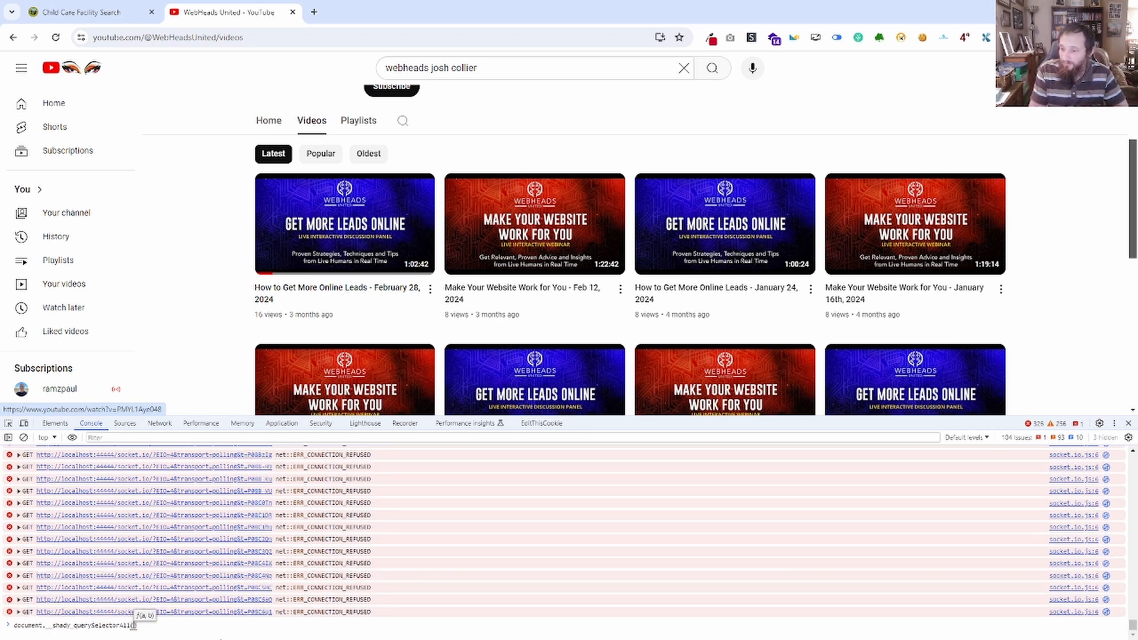
type("'")
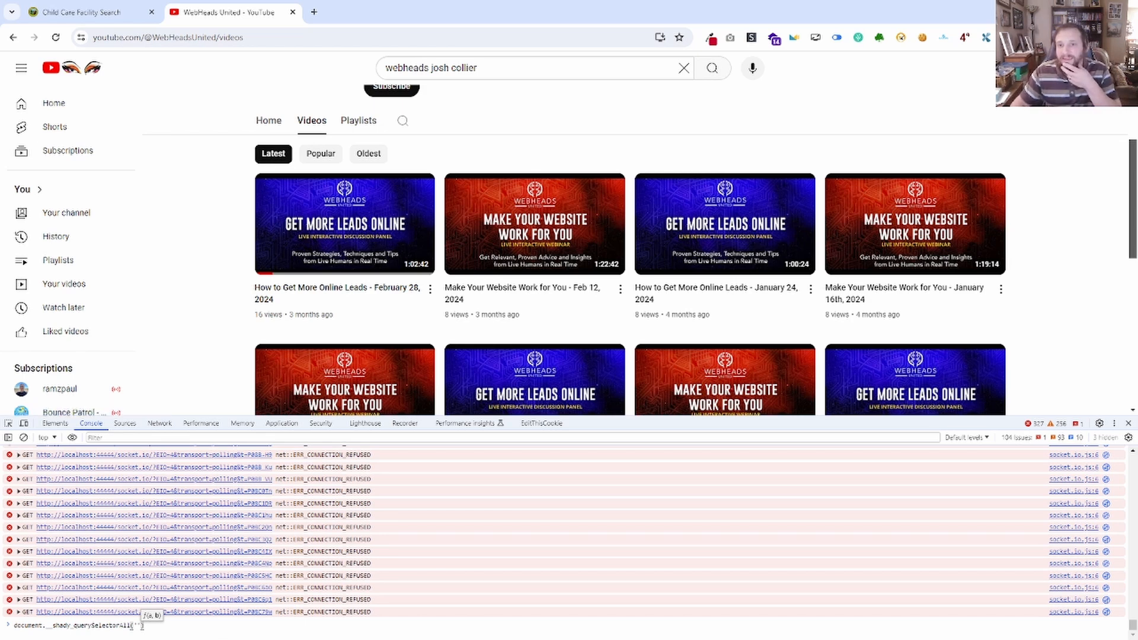
Copy ytd-rich-item-renderer from the Notepad note and return to the Chrome console.
key("alt+Tab")
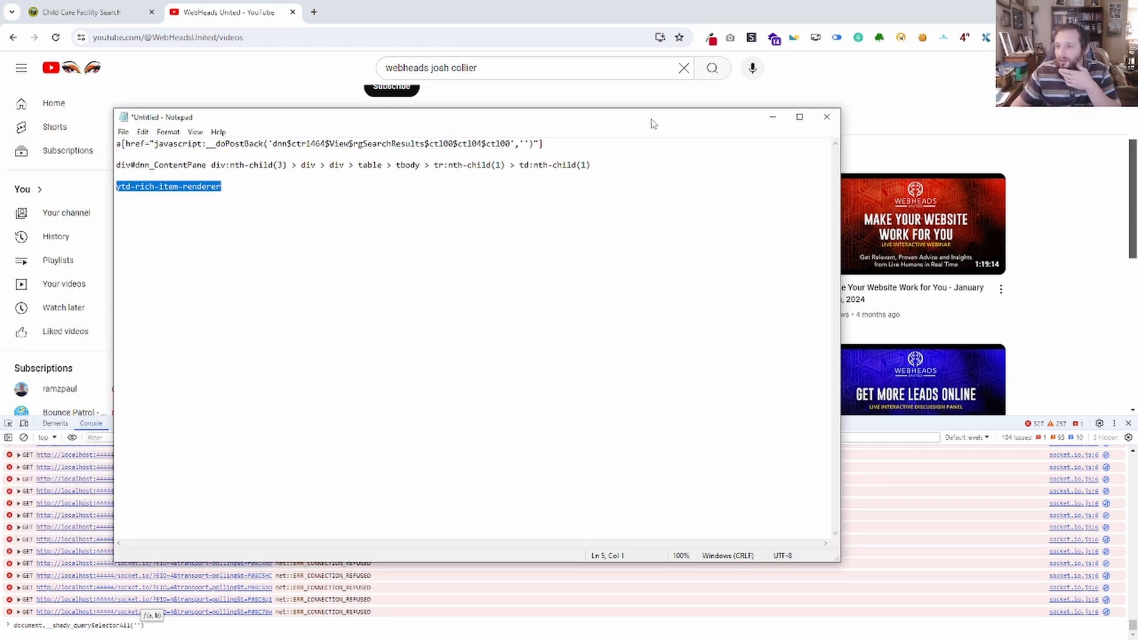
left_click_drag(233, 186, 89, 188)
key("ctrl+c")
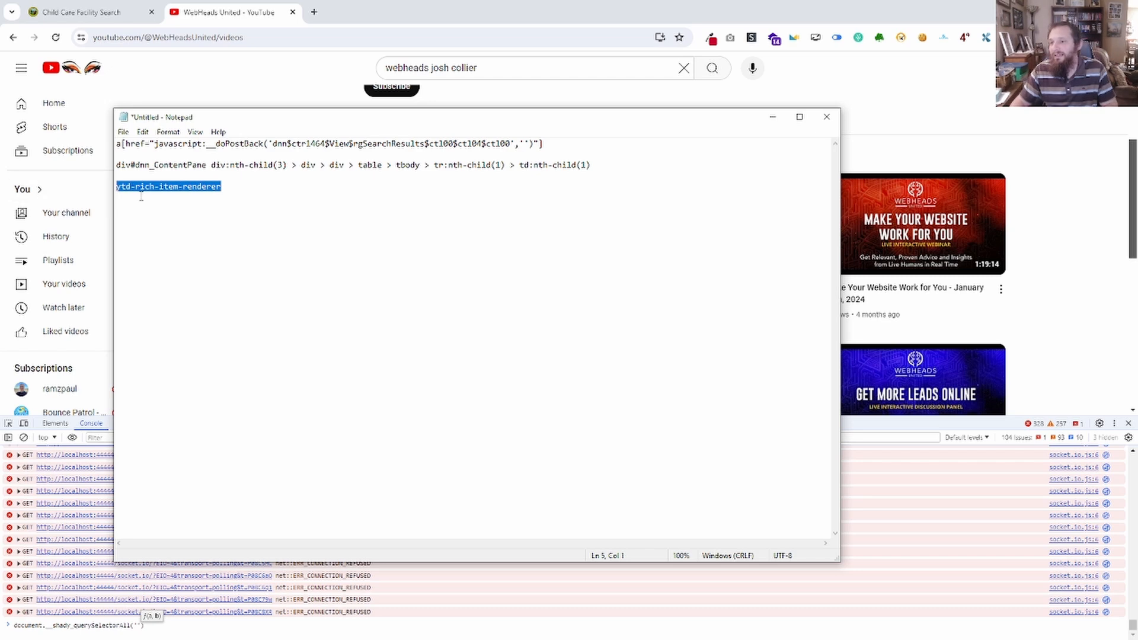
key("alt+Tab")
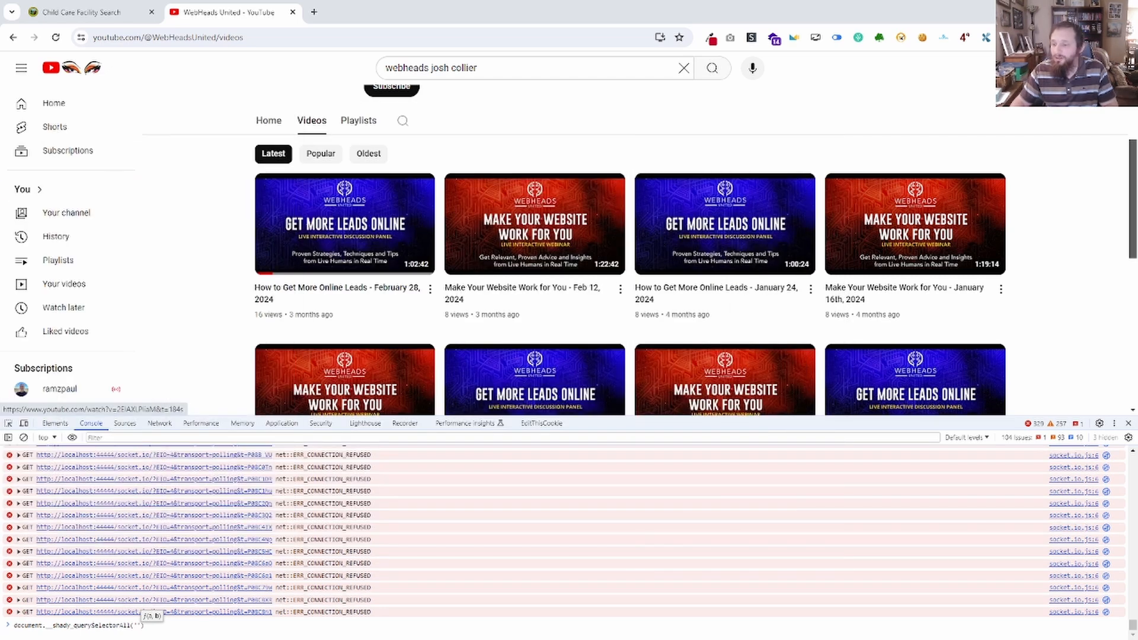
Remove the __shady_ prefix from the method so the console expression reads document.querySelectorAll('').
left_click(137, 626)
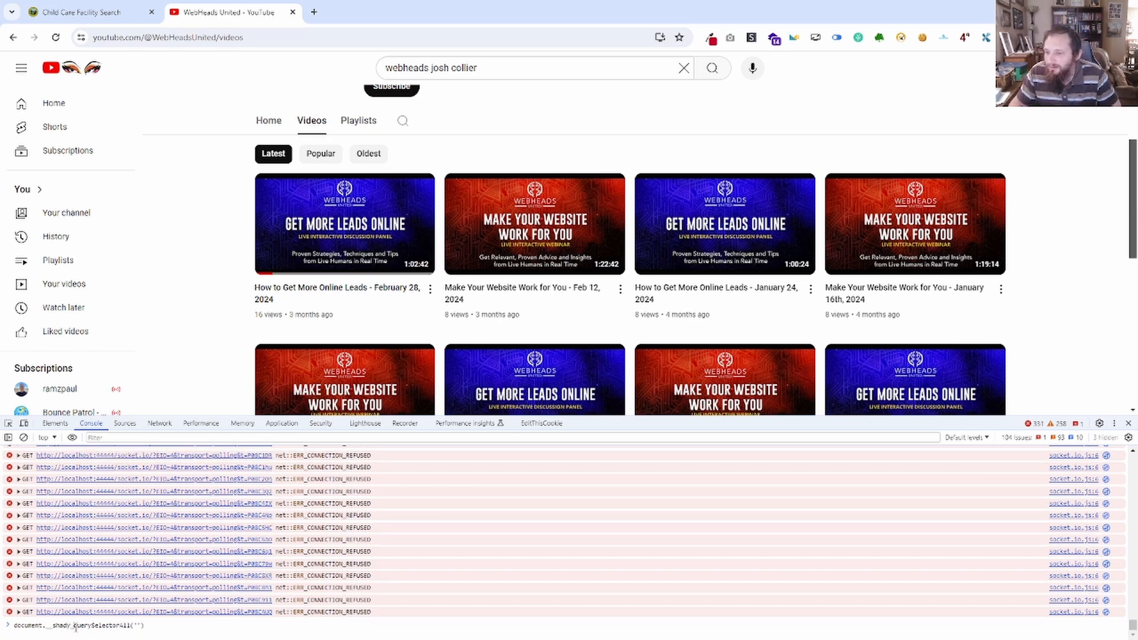
key("BackSpace")
key("BackSpace")
key("BackSpace")
key("BackSpace")
key("BackSpace")
key("BackSpace")
key("BackSpace")
key("BackSpace")
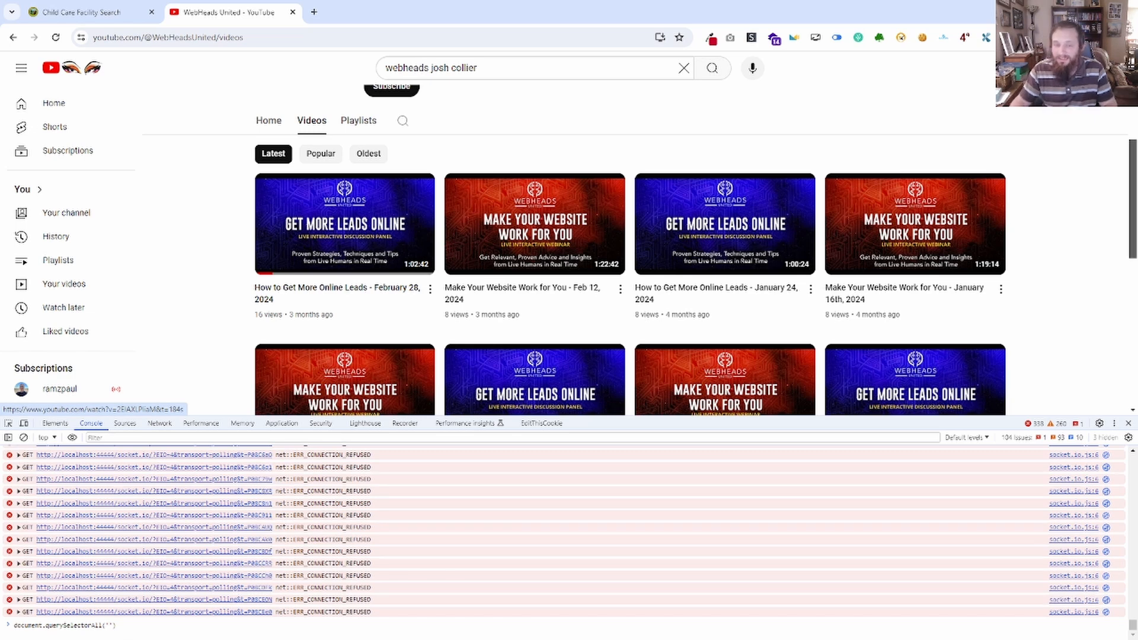
Run document.querySelectorAll('ytd-rich-item-renderer') in the console and expand the returned node list.
key("ctrl+v")
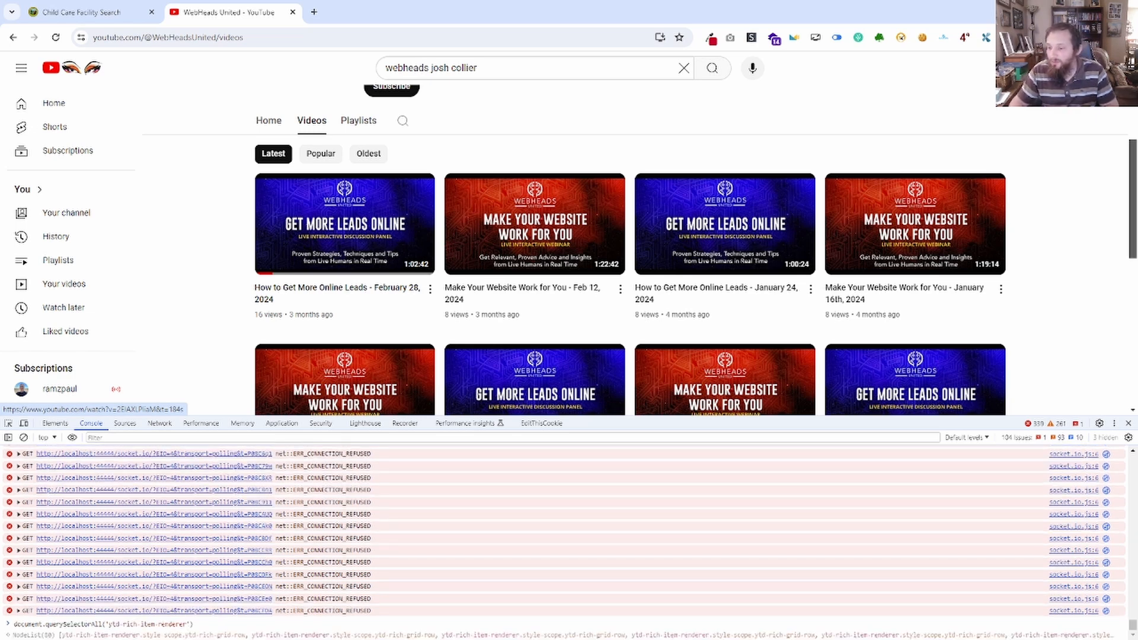
key("Return")
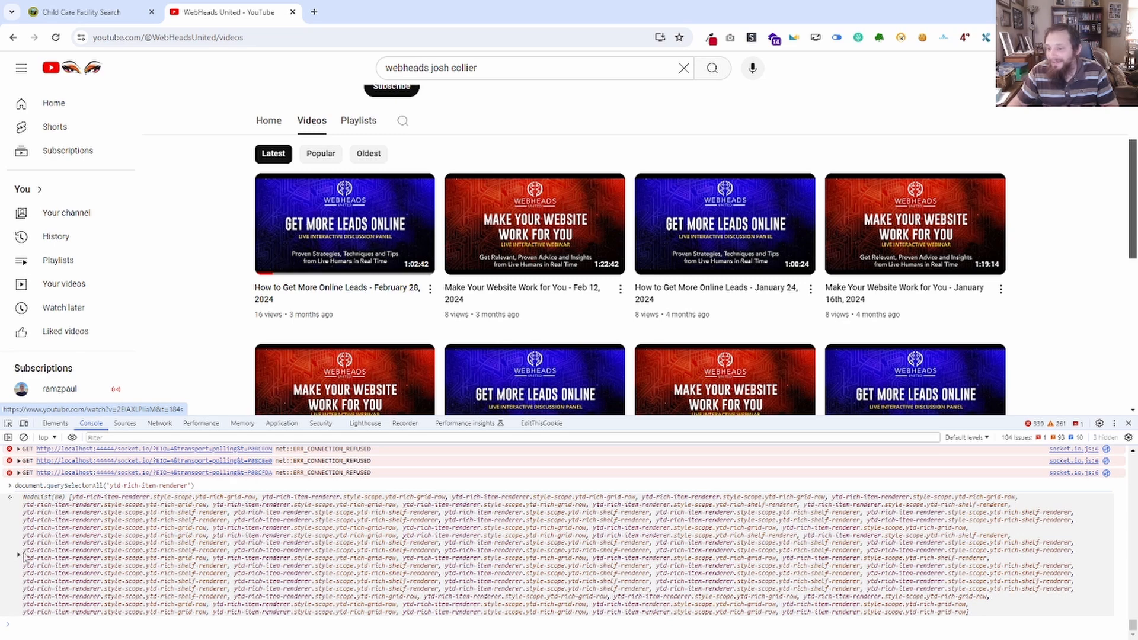
left_click(22, 560)
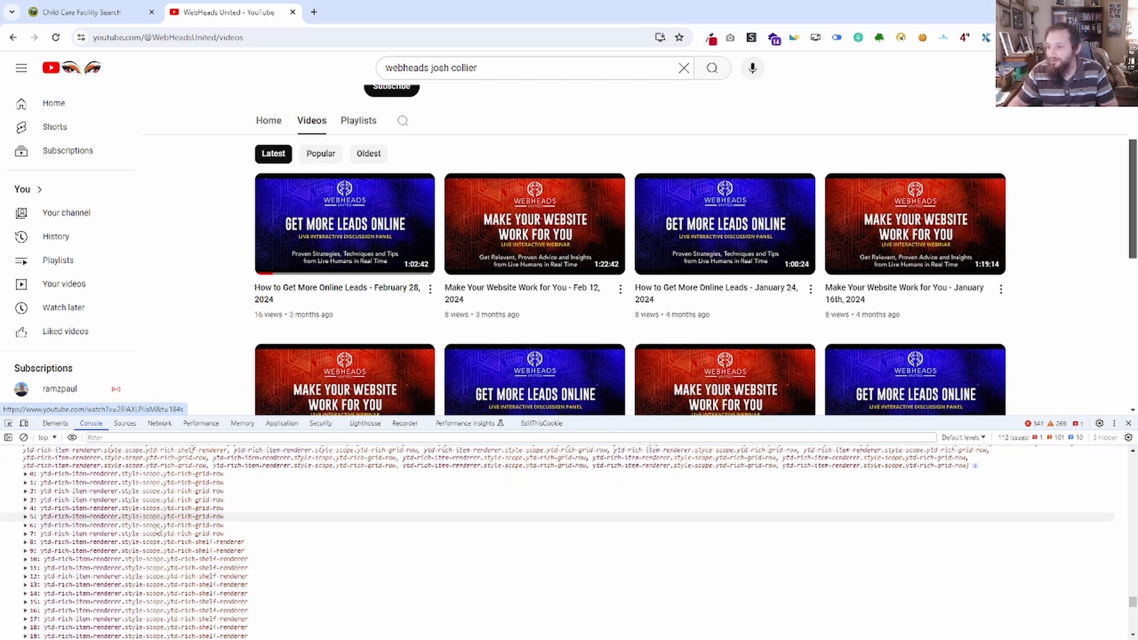
Look through the channel's videos on the page and compare them with the entries in the expanded node list.
scroll(214, 344, "down", 7)
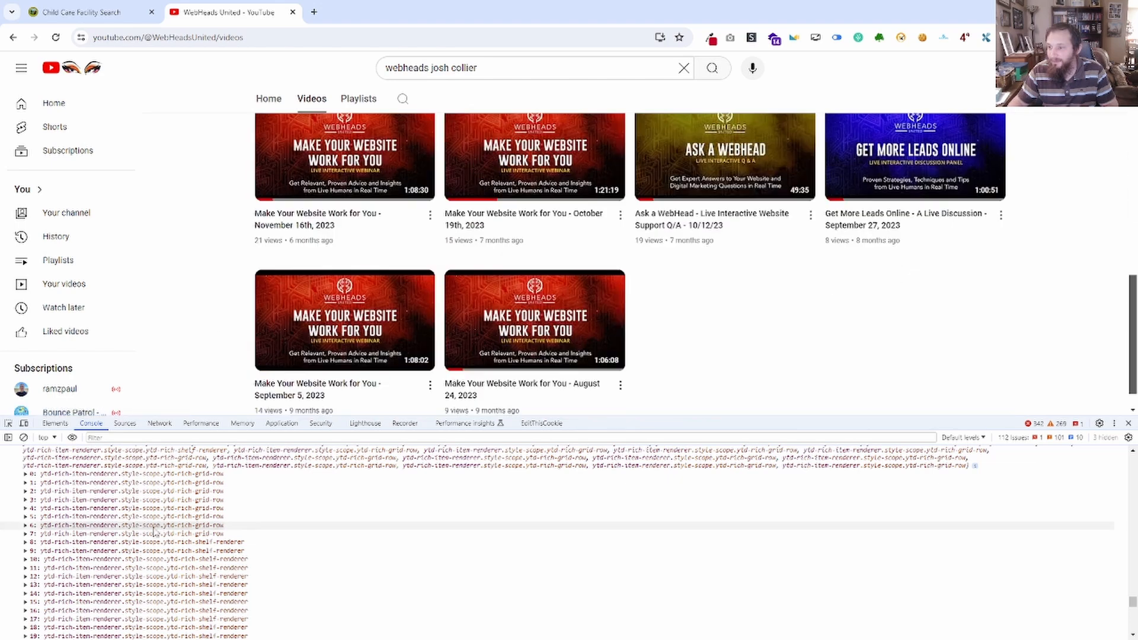
scroll(205, 194, "up", 4)
scroll(142, 512, "down", 4)
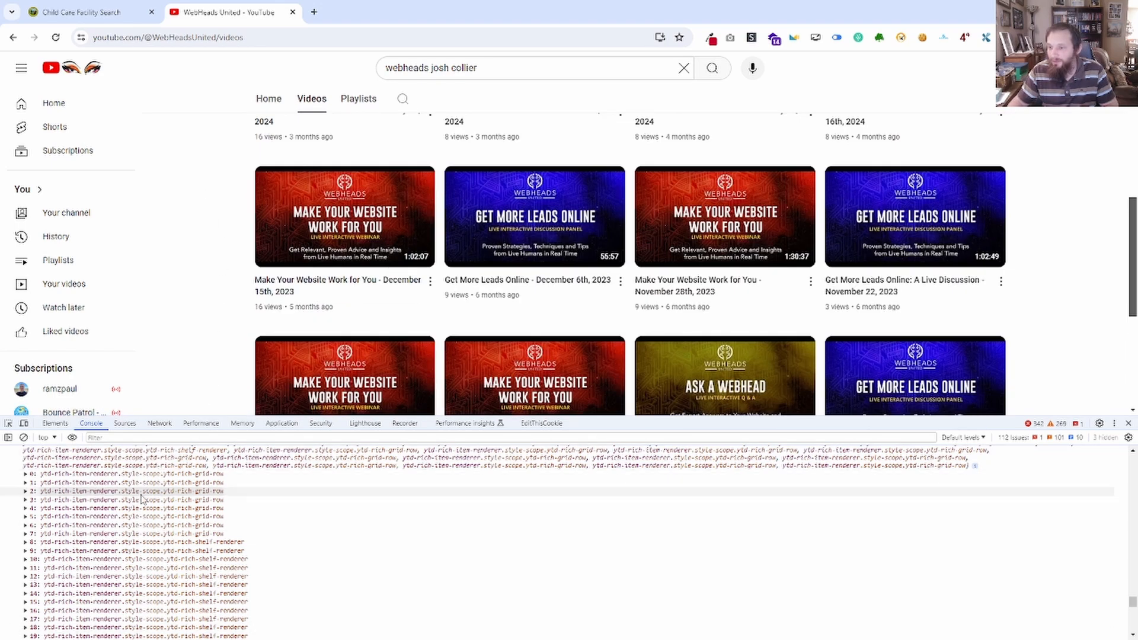
Examine the remaining entries of the expanded node list down to its end and match grid-row entries with the videos highlighted on the page.
scroll(112, 552, "down", 5)
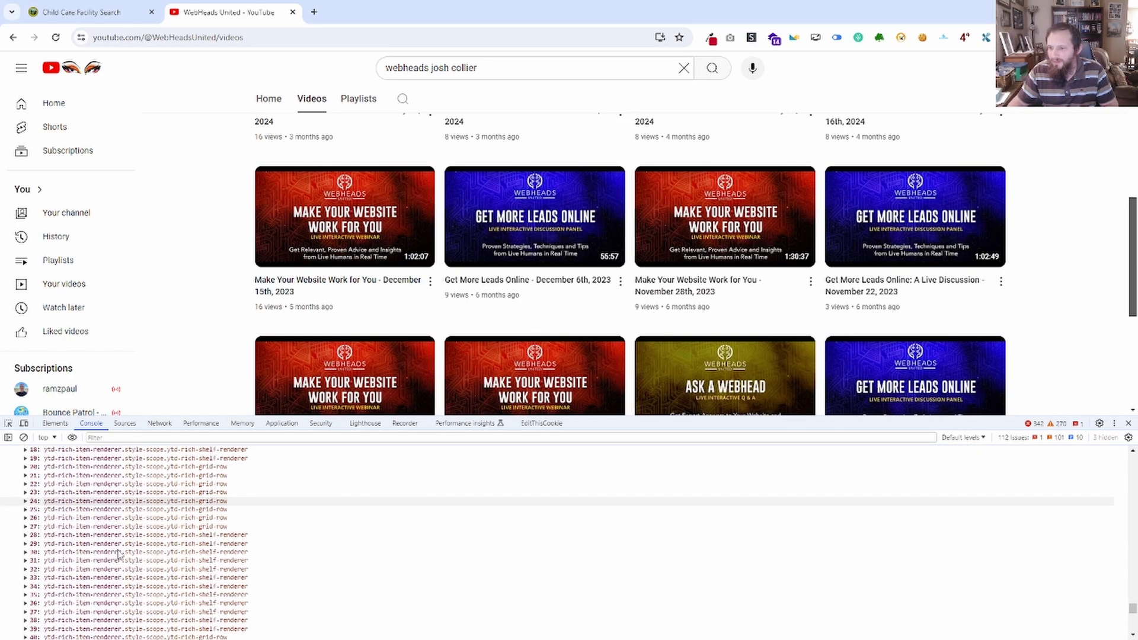
scroll(111, 557, "down", 5)
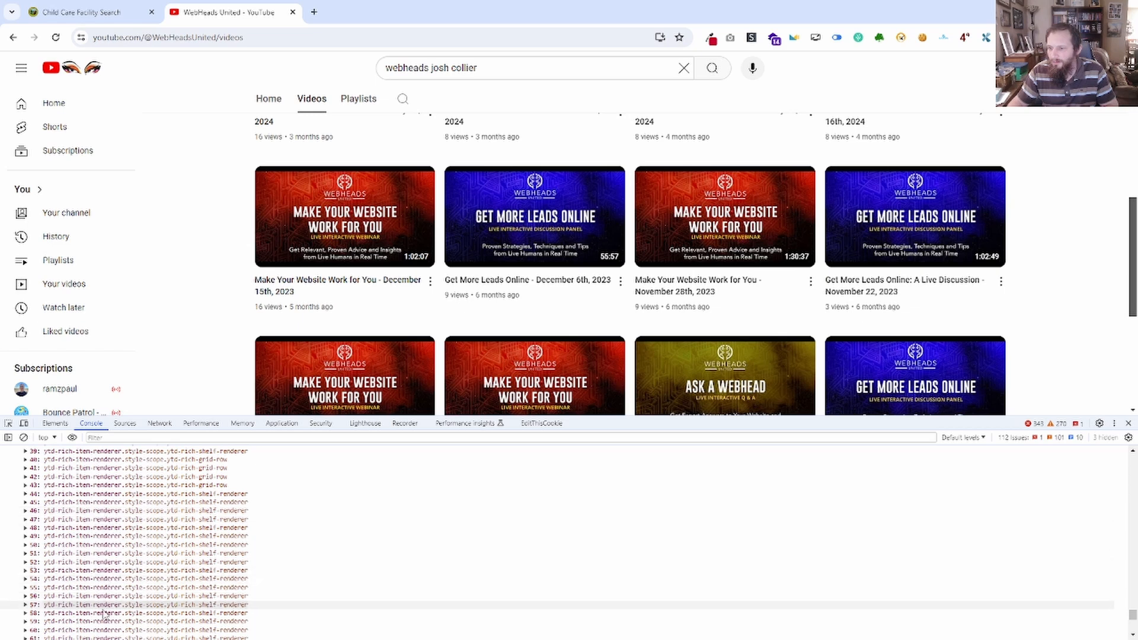
scroll(108, 549, "down", 5)
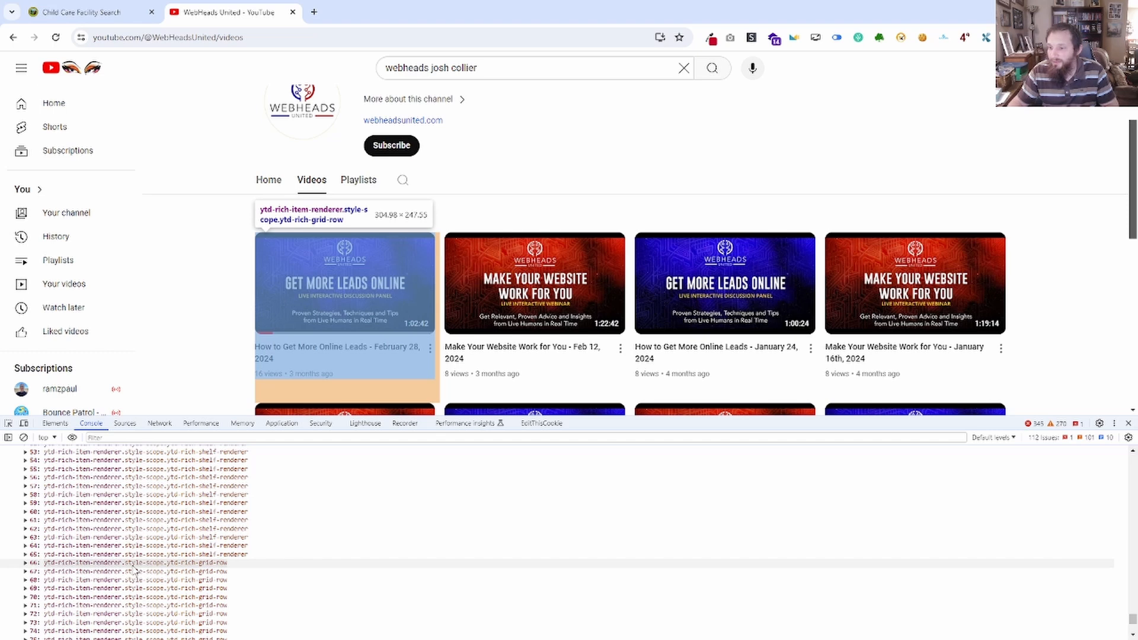
scroll(135, 570, "down", 5)
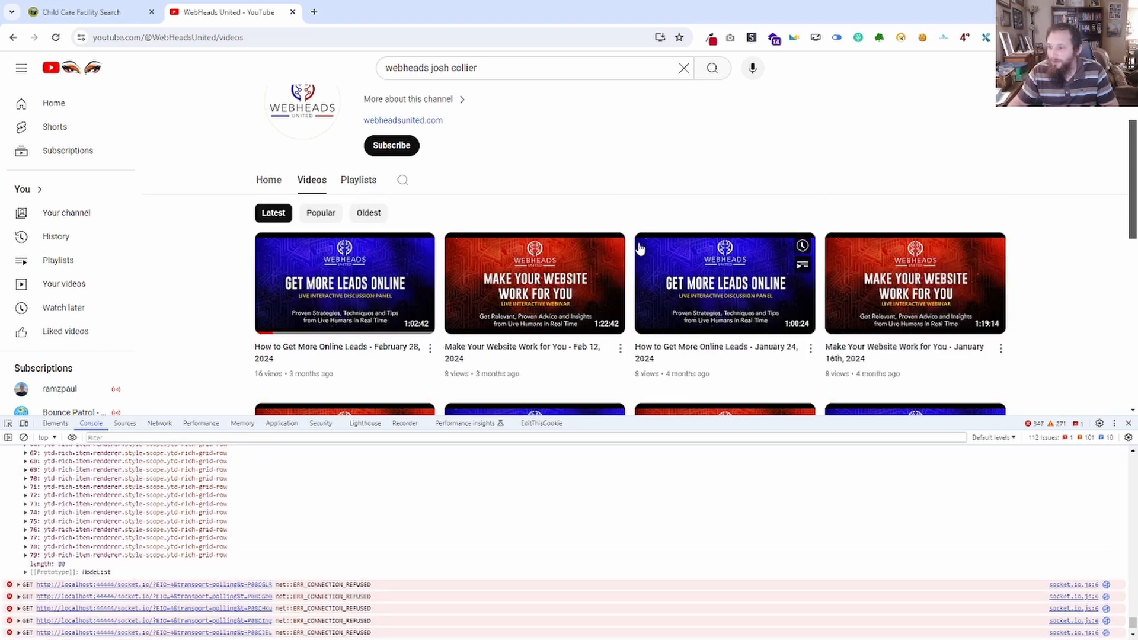
scroll(552, 328, "down", 8)
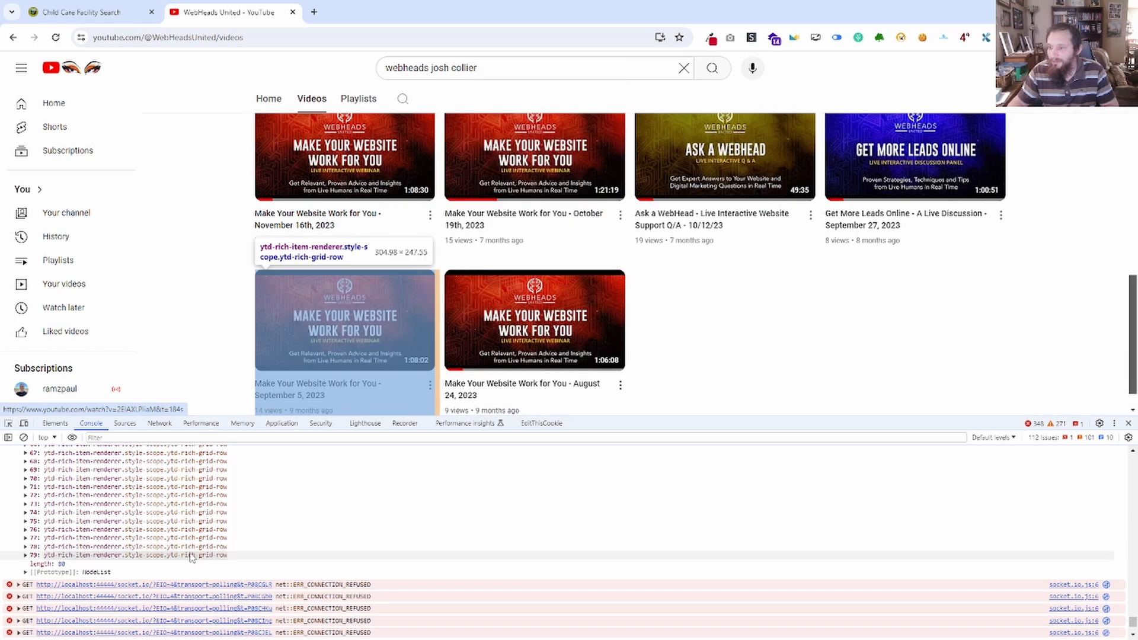
scroll(192, 513, "down", 6)
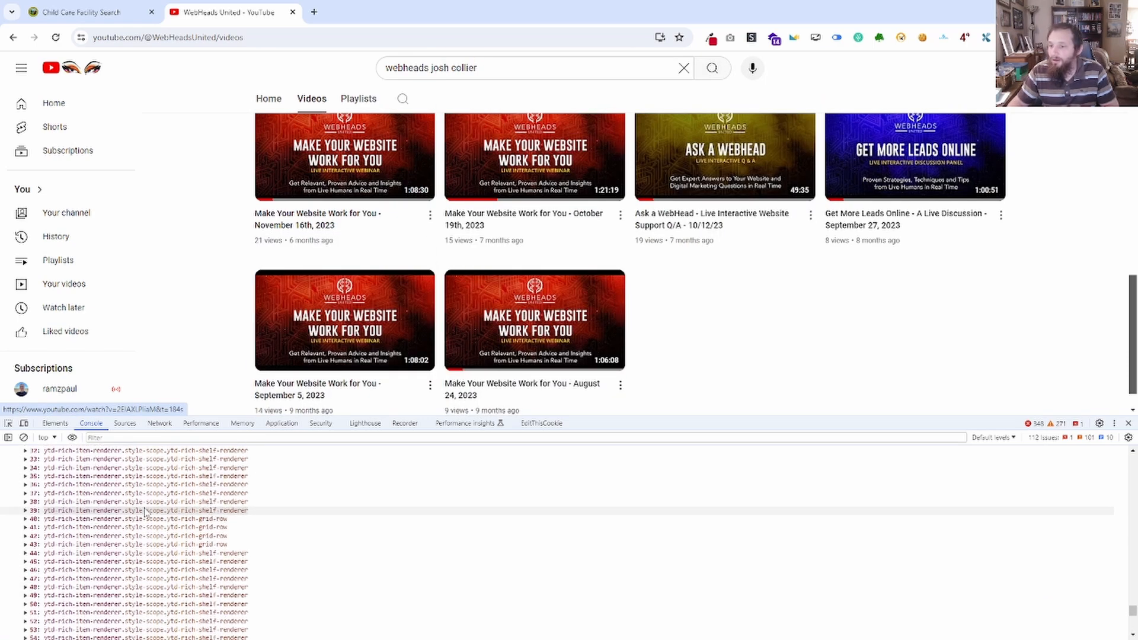
scroll(146, 513, "up", 6)
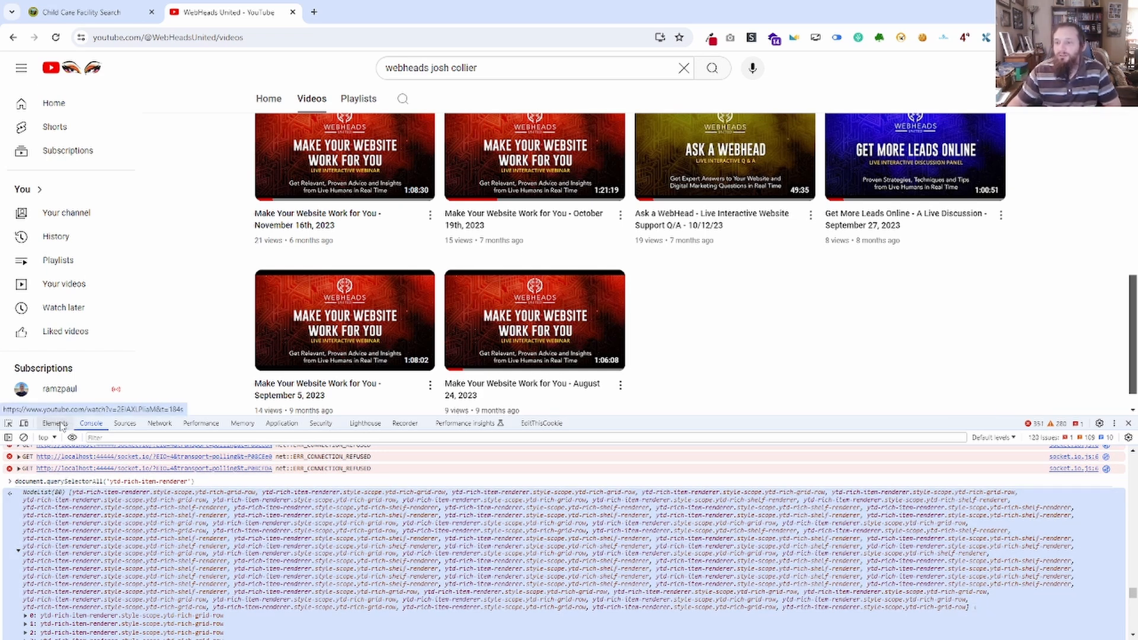
Locate the contents div in the element tree and prefix the Notepad selector to read #contents ytd-rich-item-renderer.
left_click(55, 423)
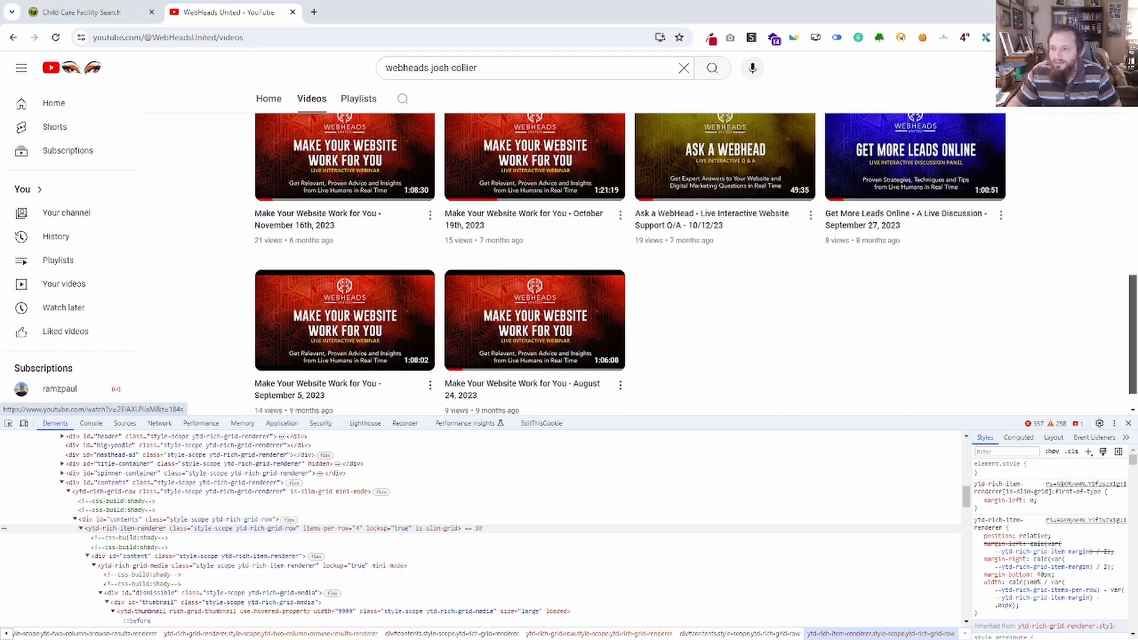
left_click_drag(0, 151, 958, 114)
left_click(539, 190)
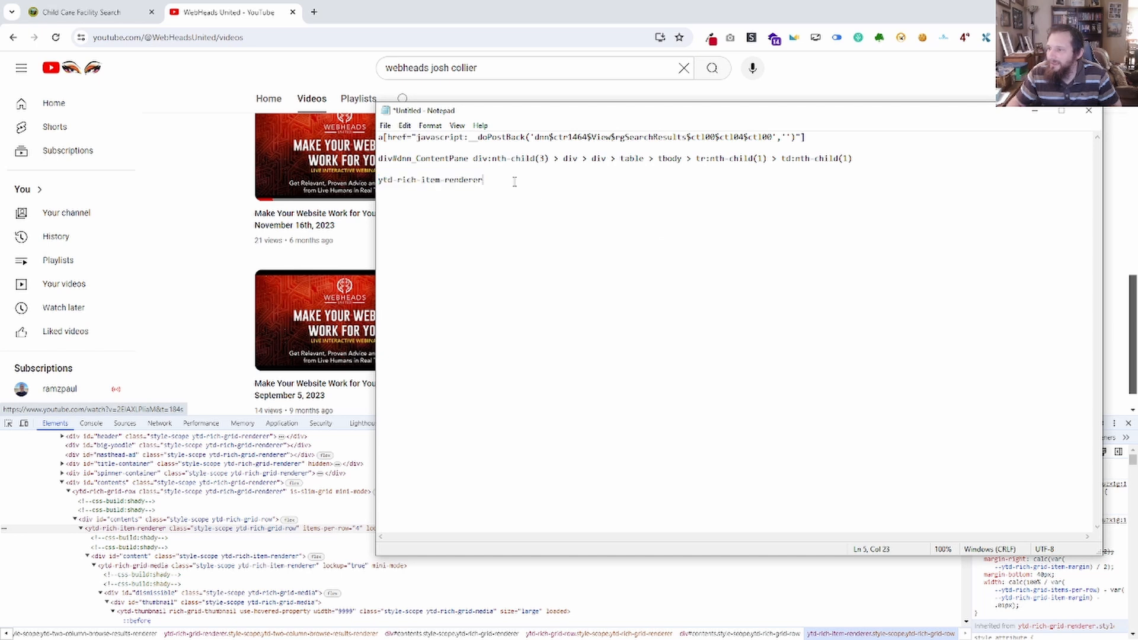
left_click_drag(489, 182, 378, 181)
key("Left")
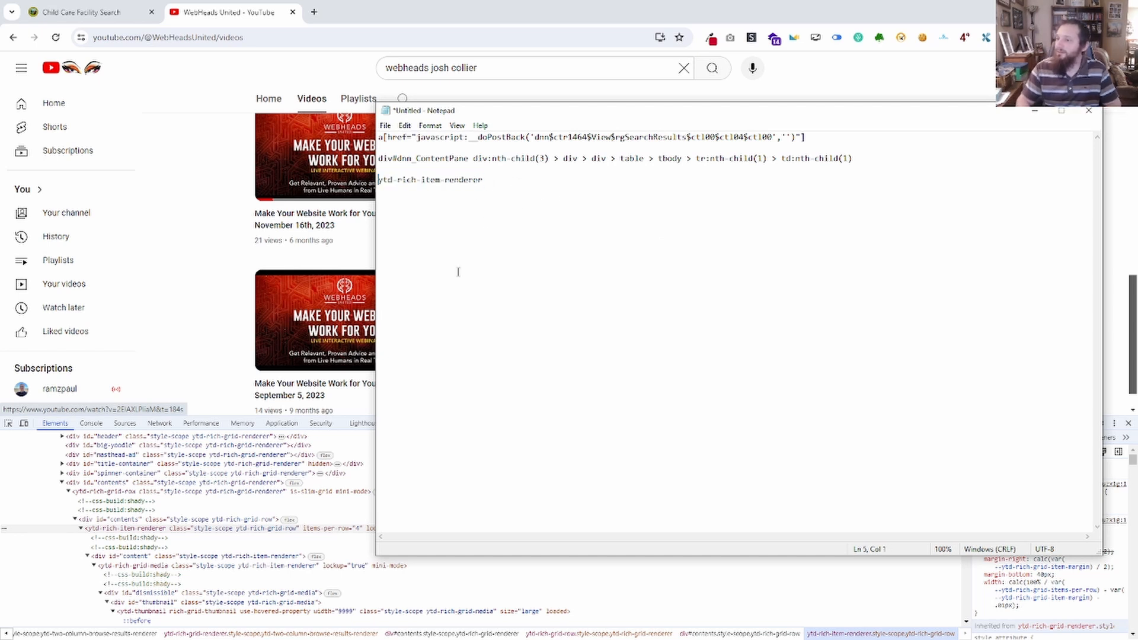
key("Return")
key("BackSpace")
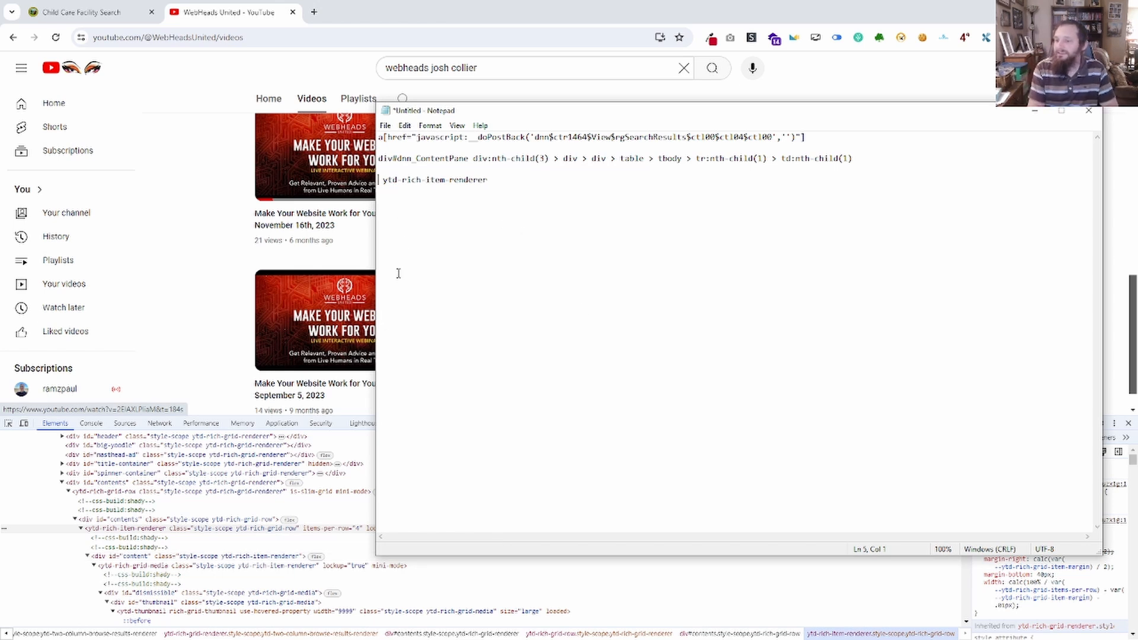
type("d")
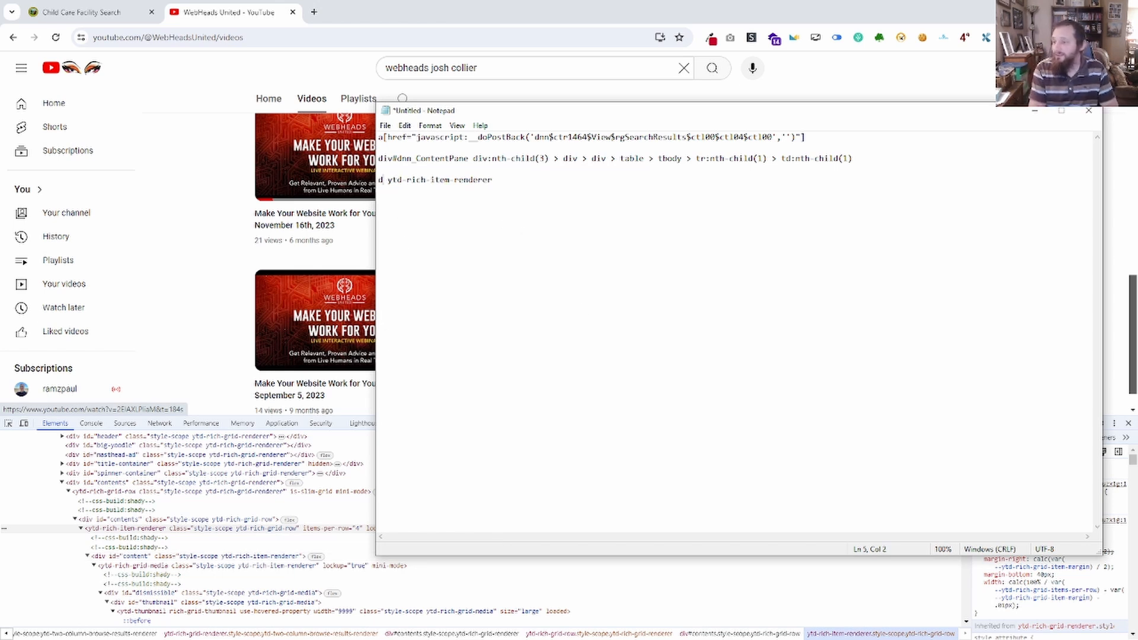
key("BackSpace")
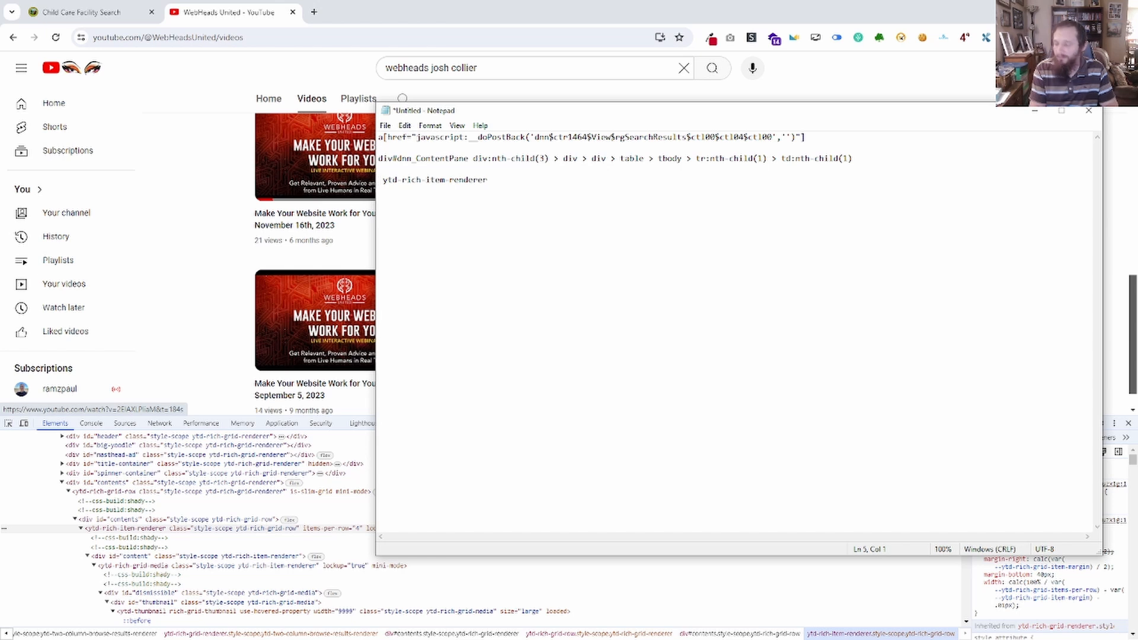
type("#contents")
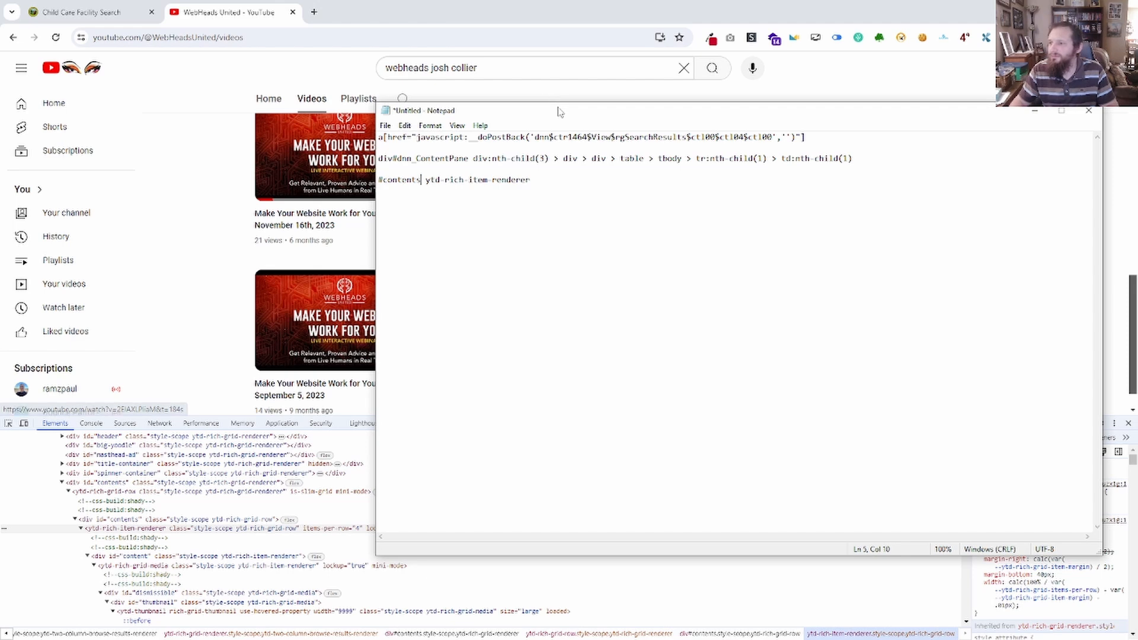
Move Notepad aside and run document.querySelectorAll('#contents ytd-rich-item-renderer') in the console by reusing the previous expression.
left_click_drag(560, 111, 0, 95)
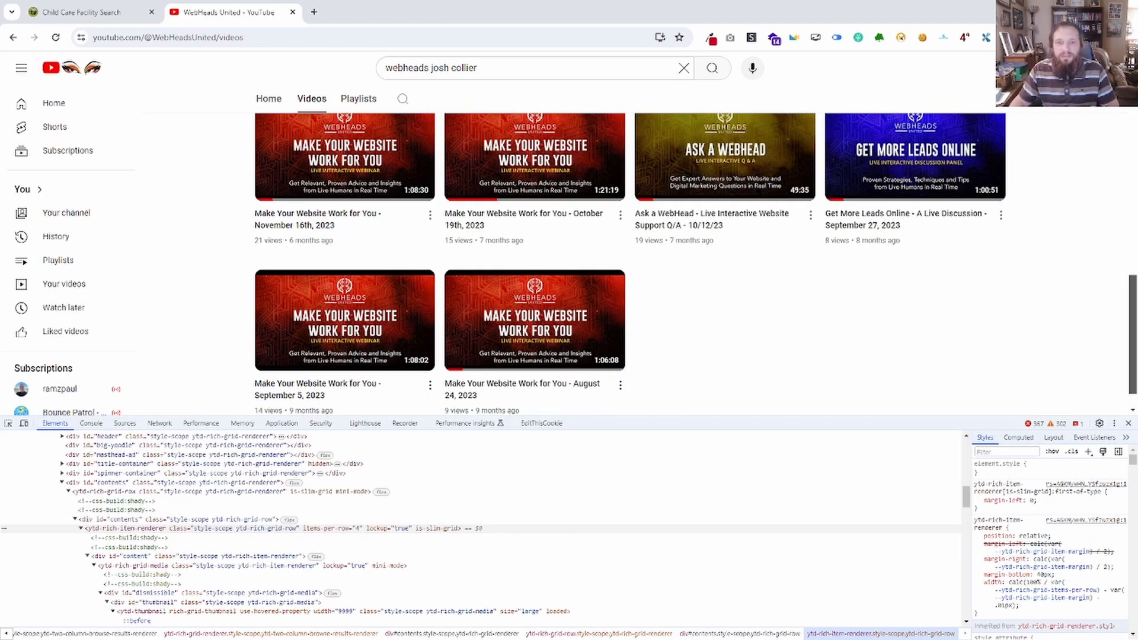
left_click(91, 424)
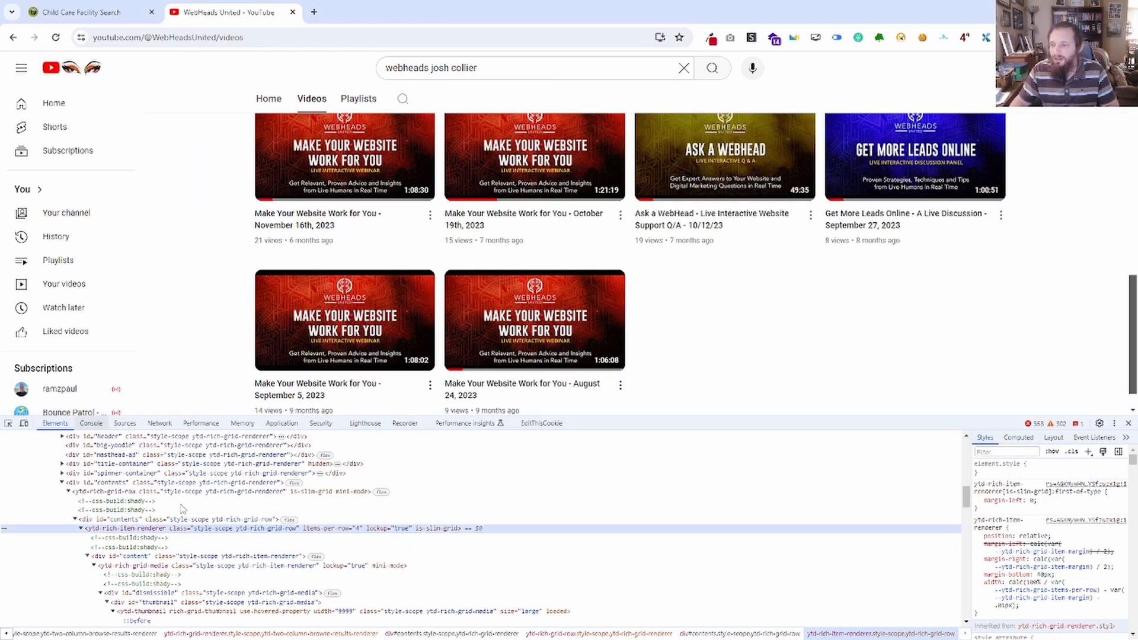
scroll(258, 533, "down", 15)
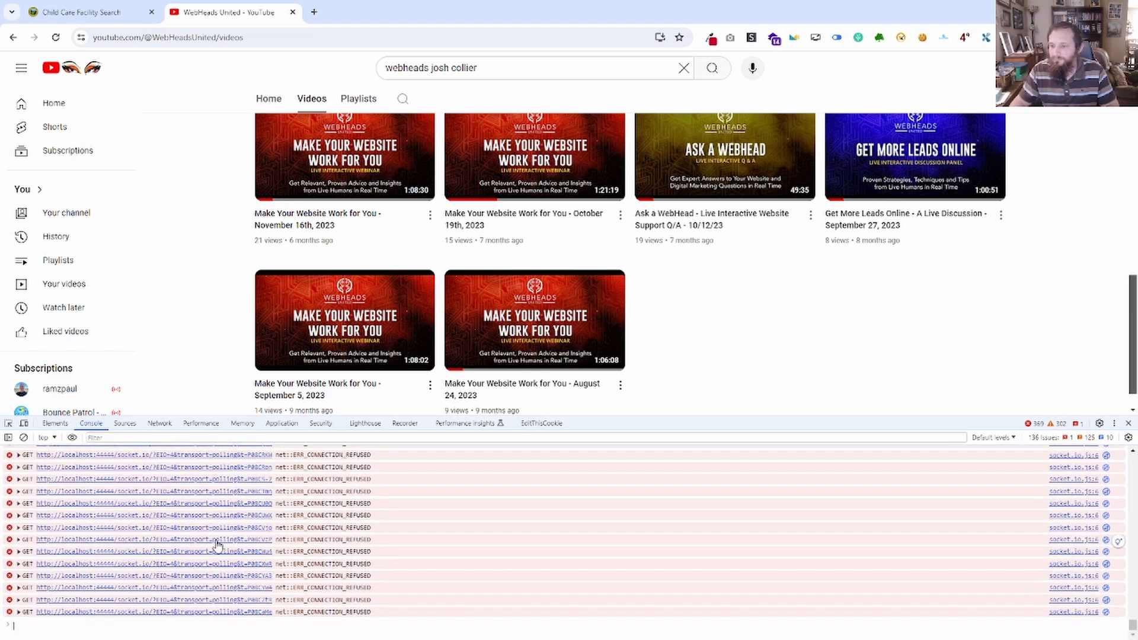
left_click(241, 626)
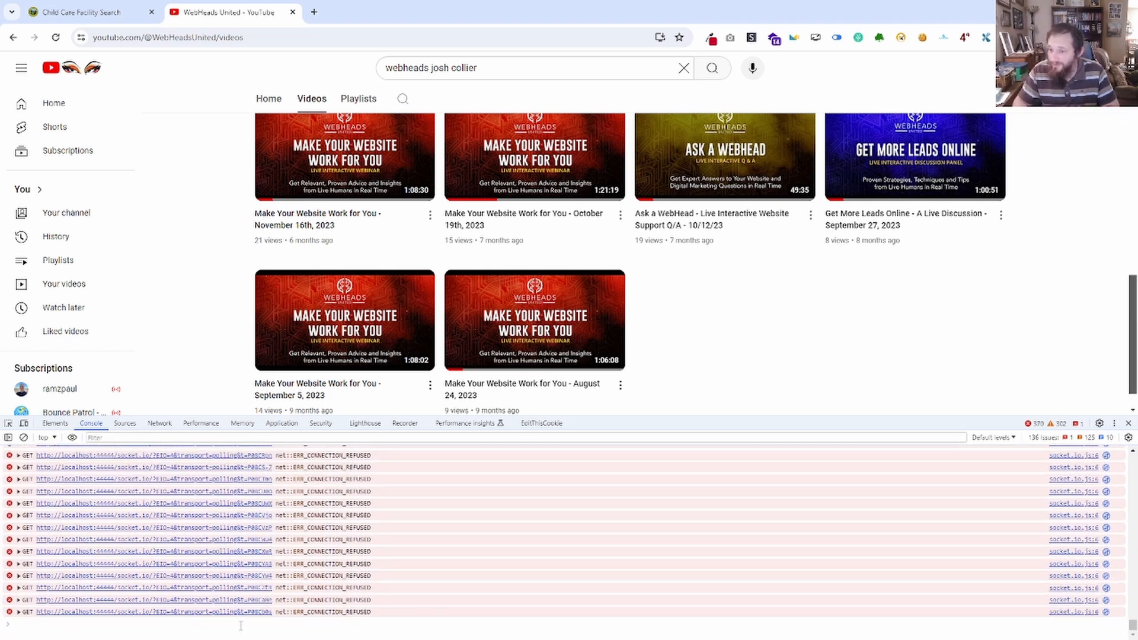
key("Up")
left_click_drag(187, 622, 109, 622)
key("ctrl+v")
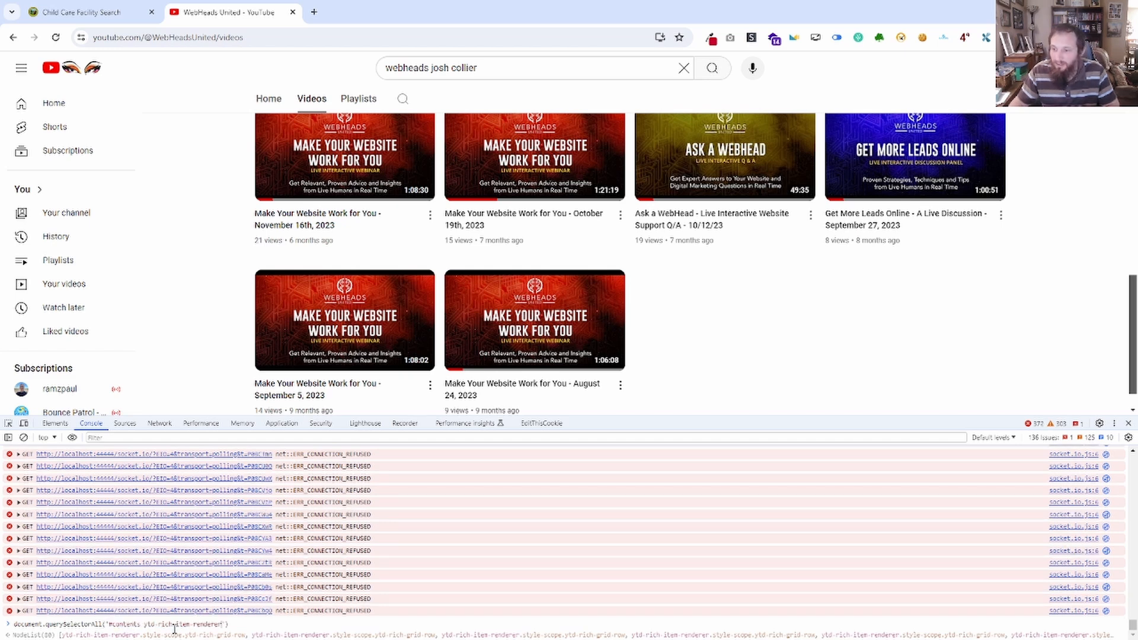
key("Return")
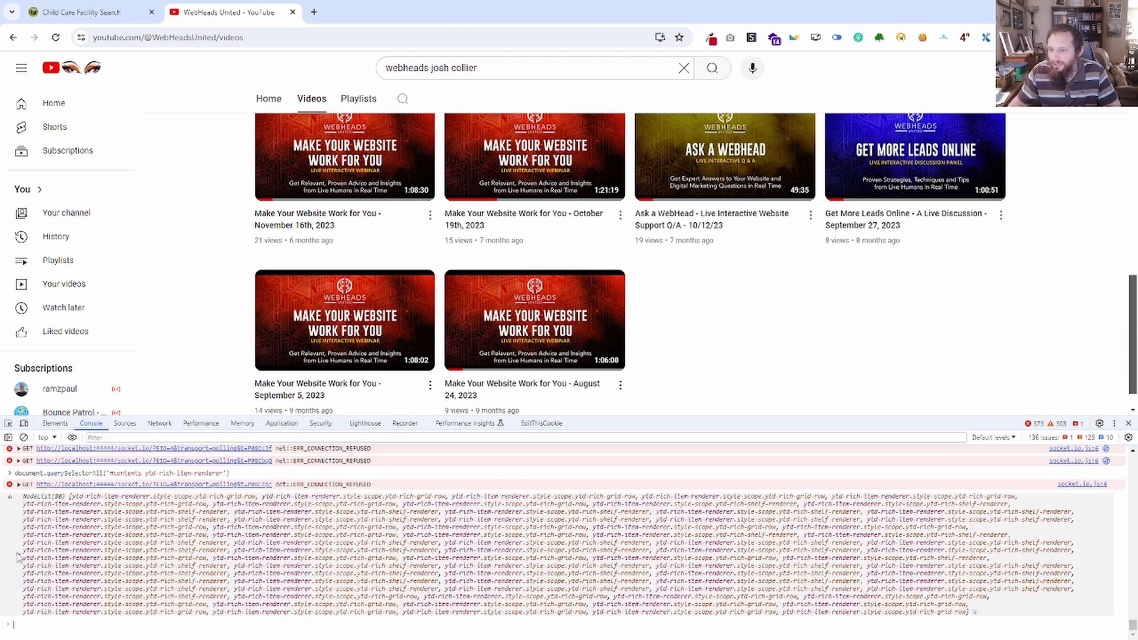
Expand the node list returned for the #contents selector and look through its entries to the end.
left_click(62, 552)
scroll(79, 563, "up", 5)
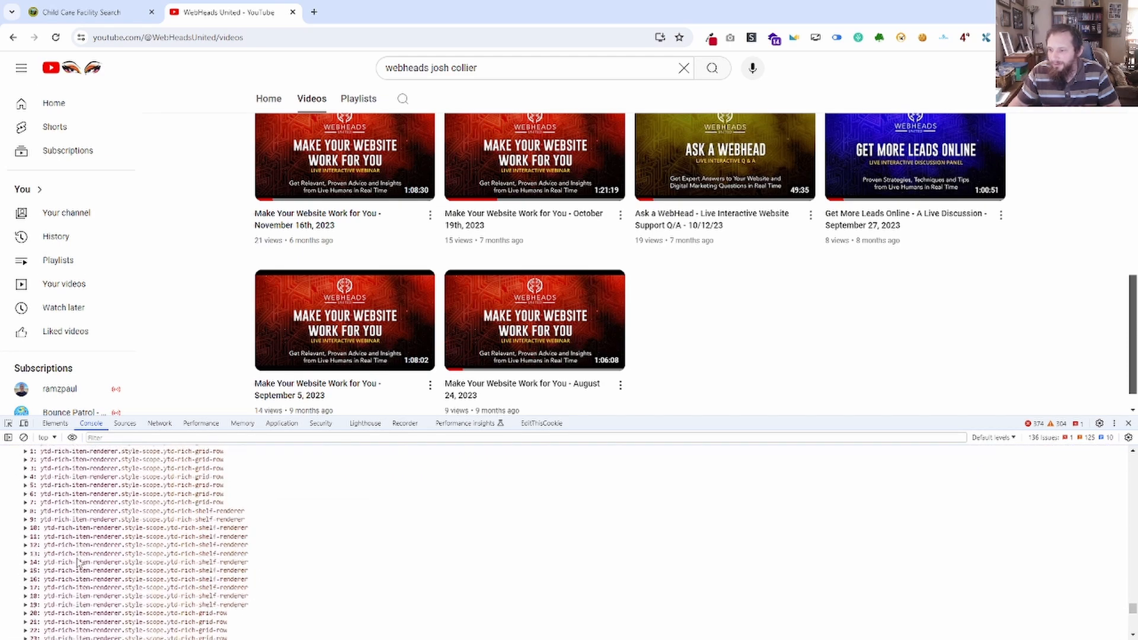
scroll(79, 564, "up", 15)
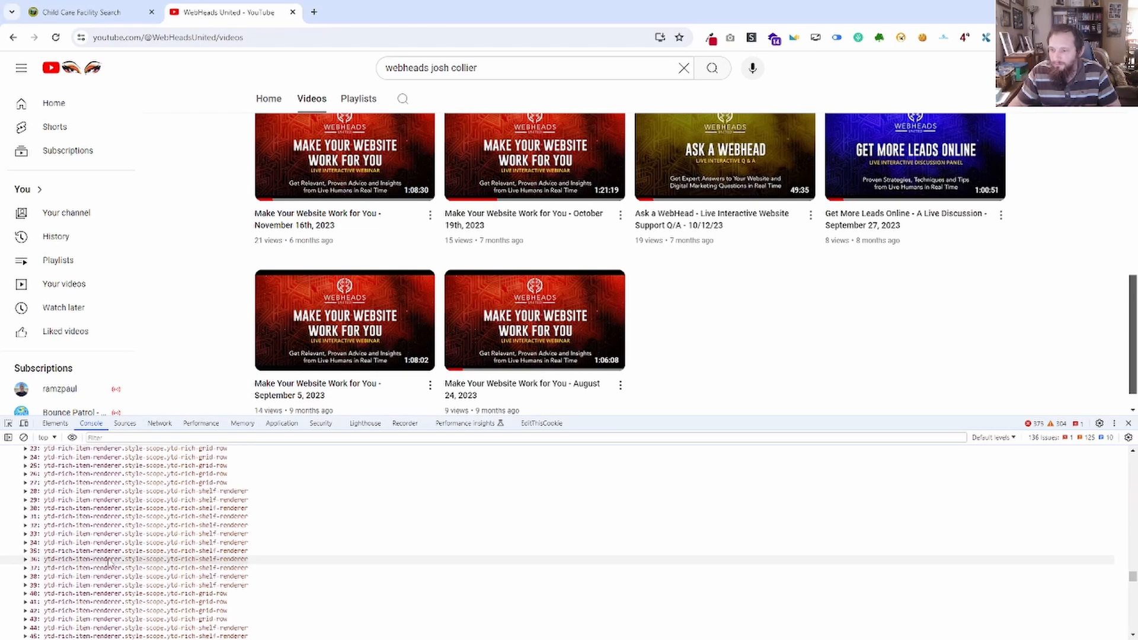
scroll(109, 563, "down", 10)
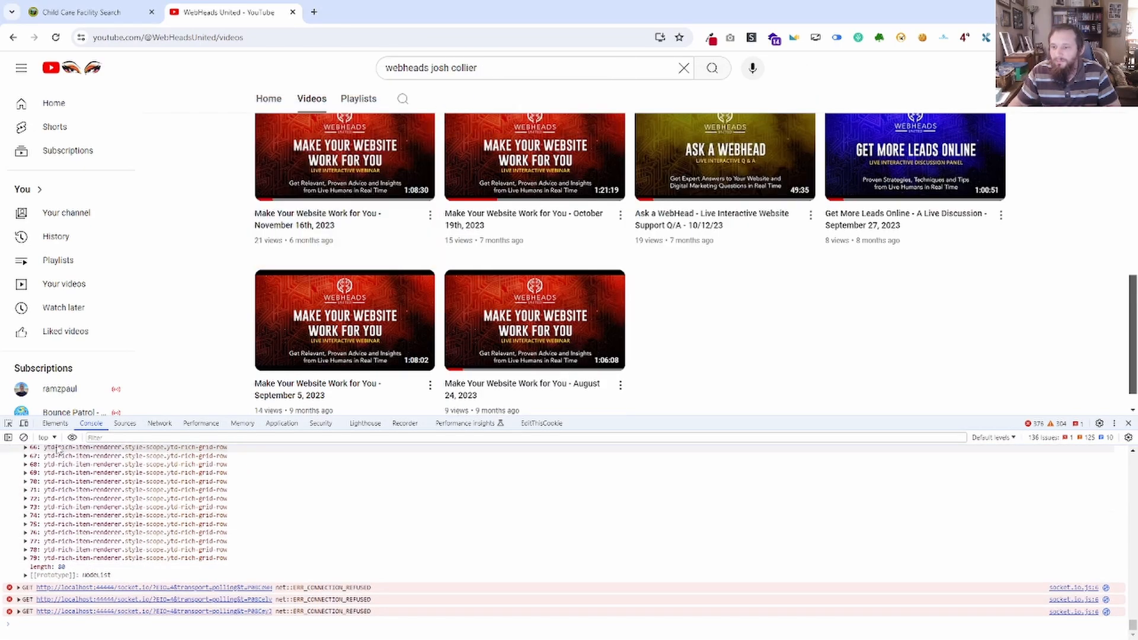
Return to the element tree, bring Notepad back and change the selector's # to a period, giving .contents ytd-rich-item-renderer.
left_click(56, 424)
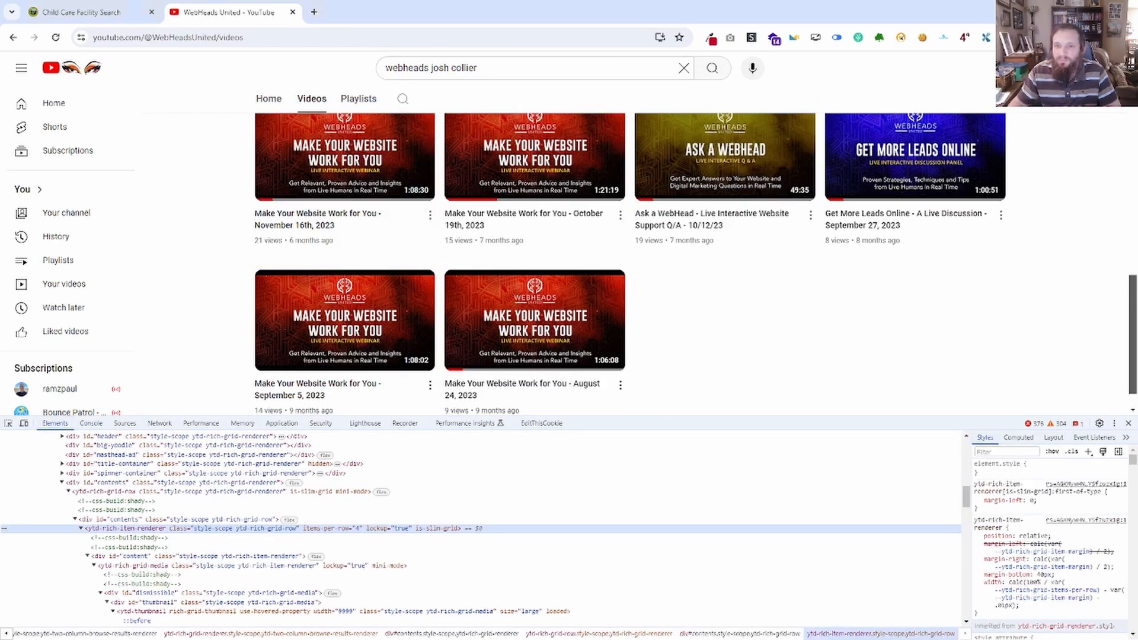
left_click_drag(0, 101, 822, 131)
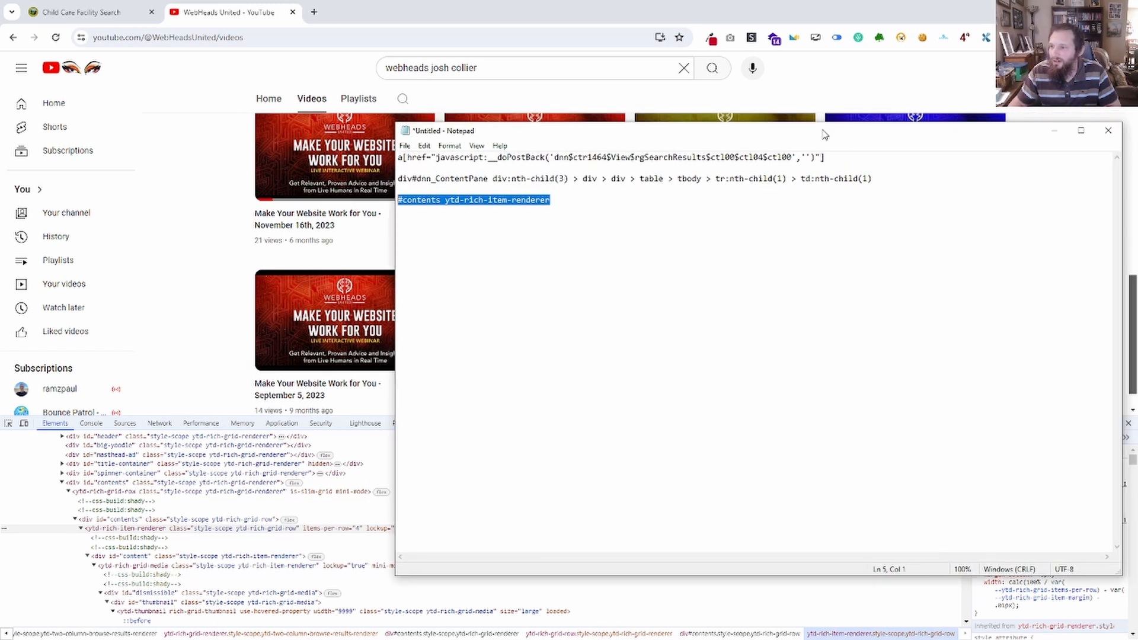
left_click(413, 202)
key("Home")
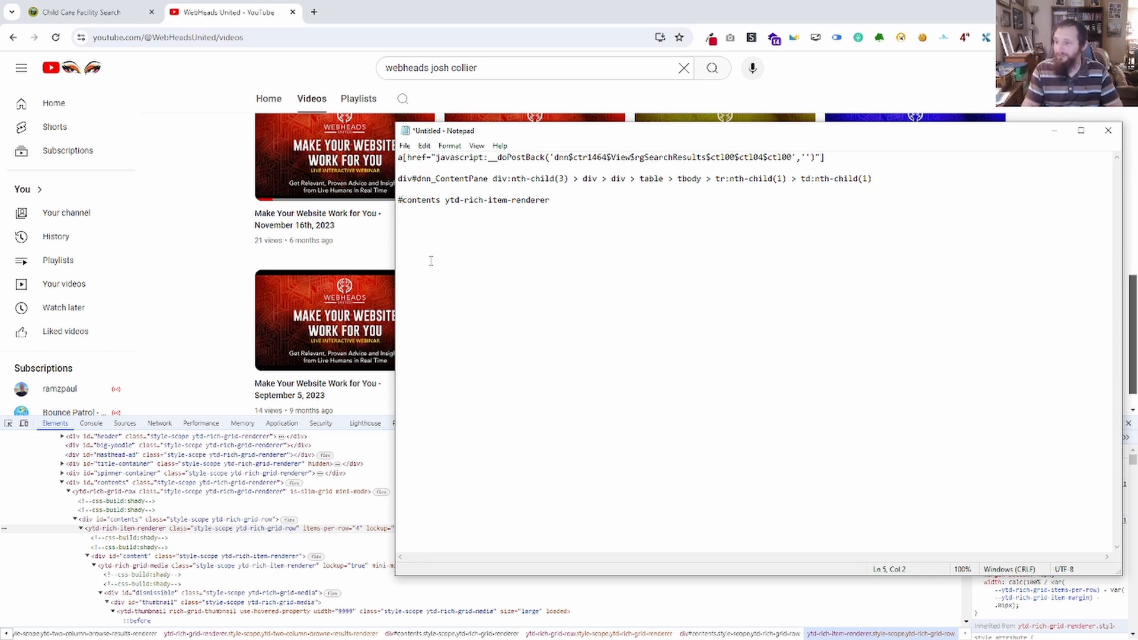
key("BackSpace")
type(".")
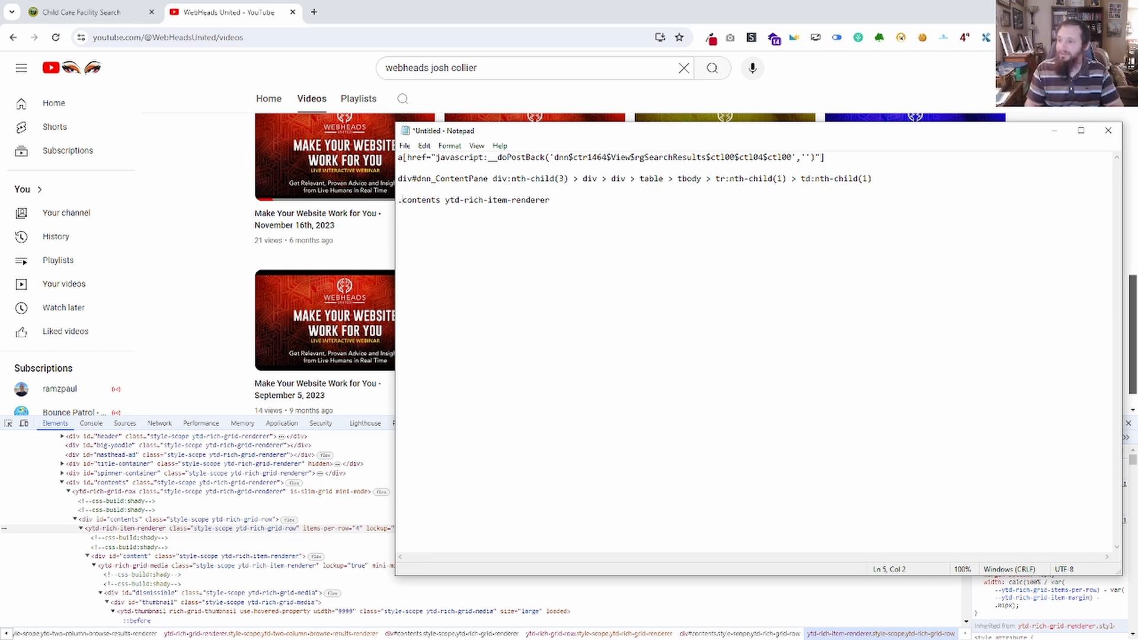
Replace the period with div and enclose contents in square brackets, giving div[contents] ytd-rich-item-renderer.
key("BackSpace")
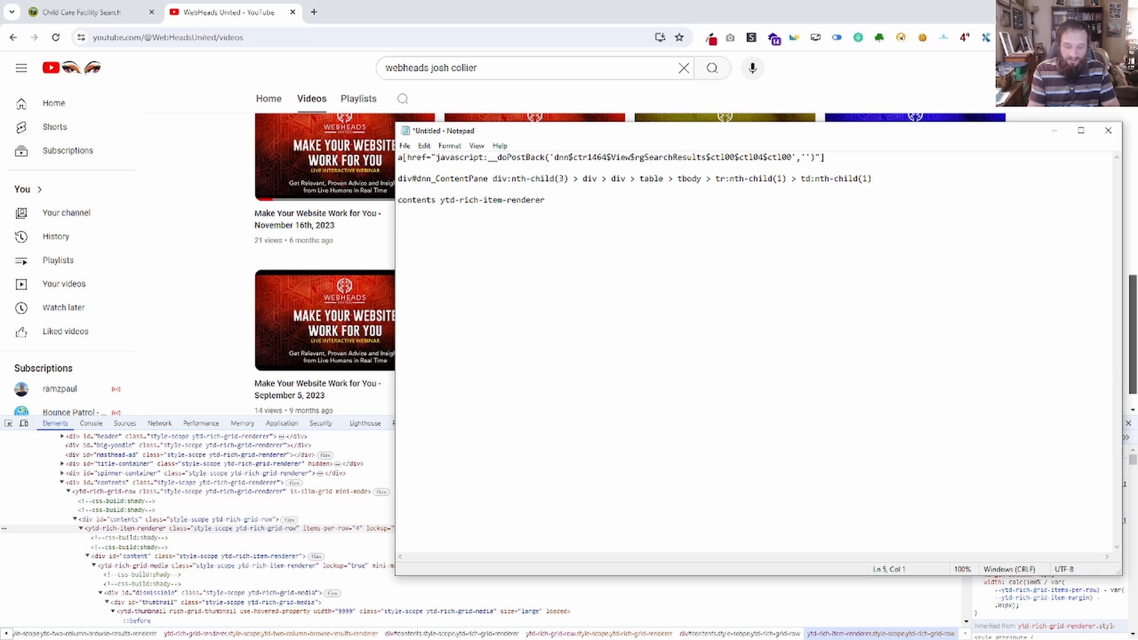
type("div")
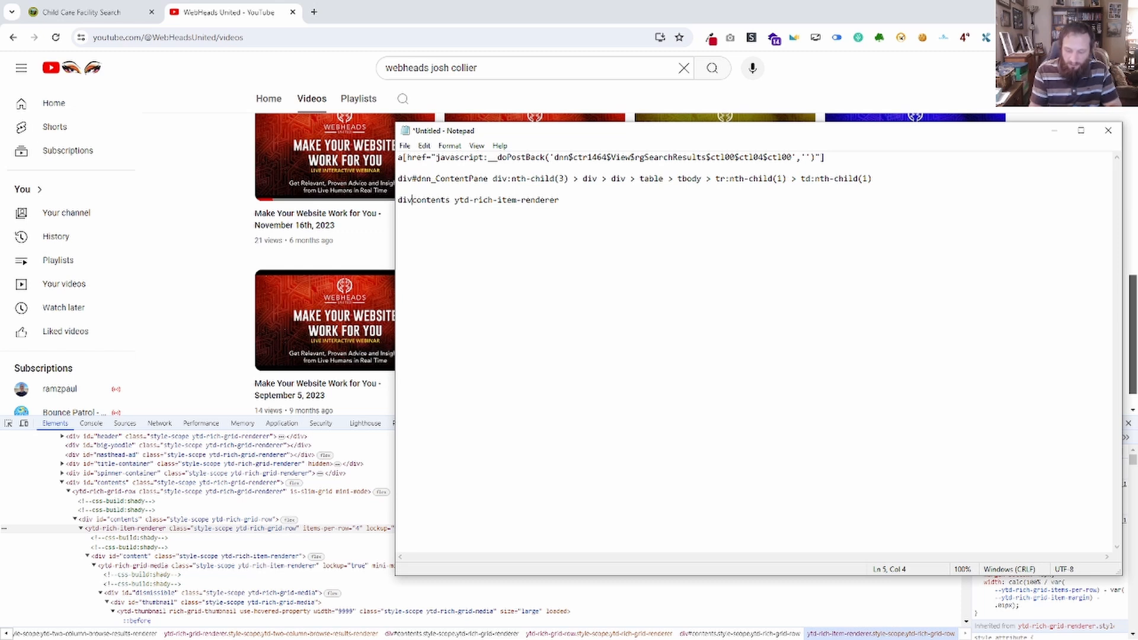
type("[")
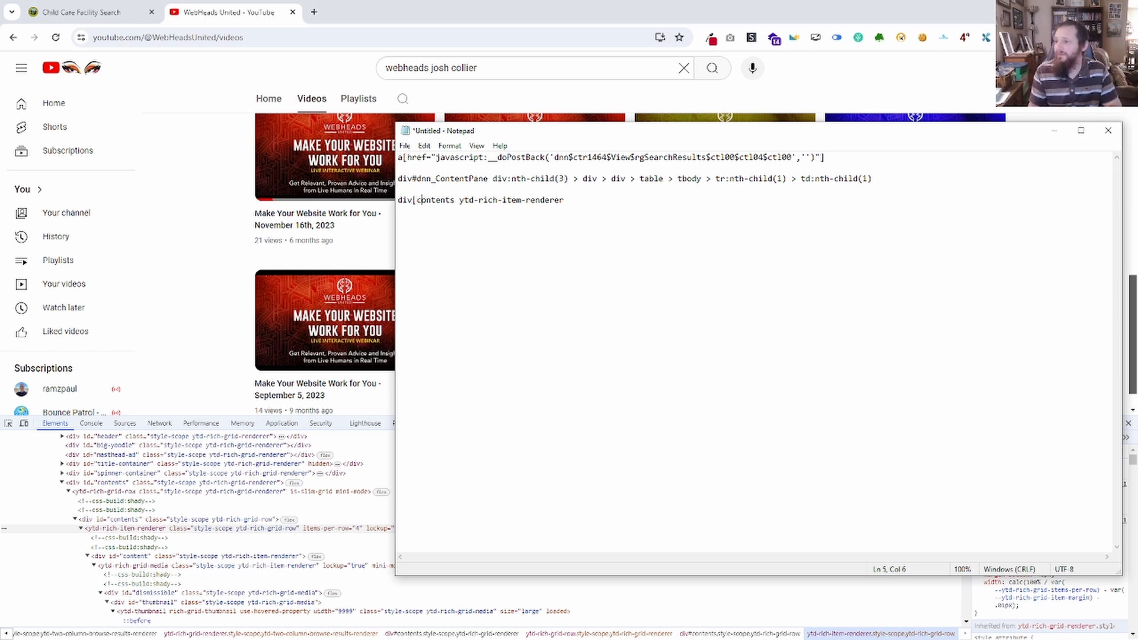
type("]")
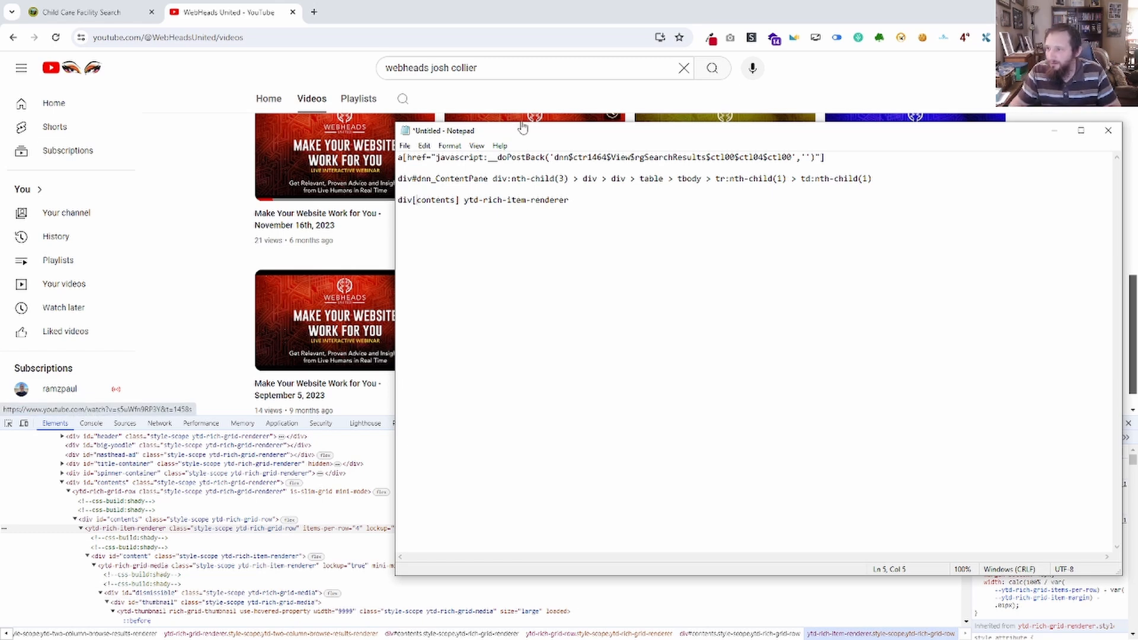
Copy the id="contents" attribute from the inner contents div and paste it into the Notepad selector's brackets, giving div[id="contents"] ytd-rich-item-renderer.
left_click(1055, 131)
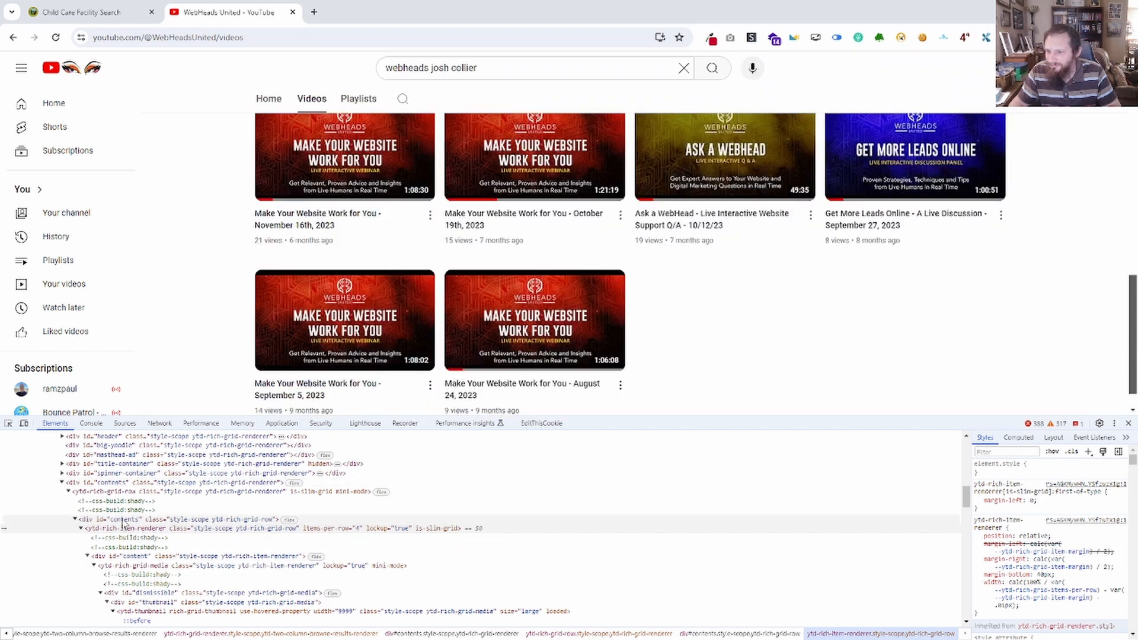
left_click(123, 520)
key("ctrl+a")
key("ctrl+c")
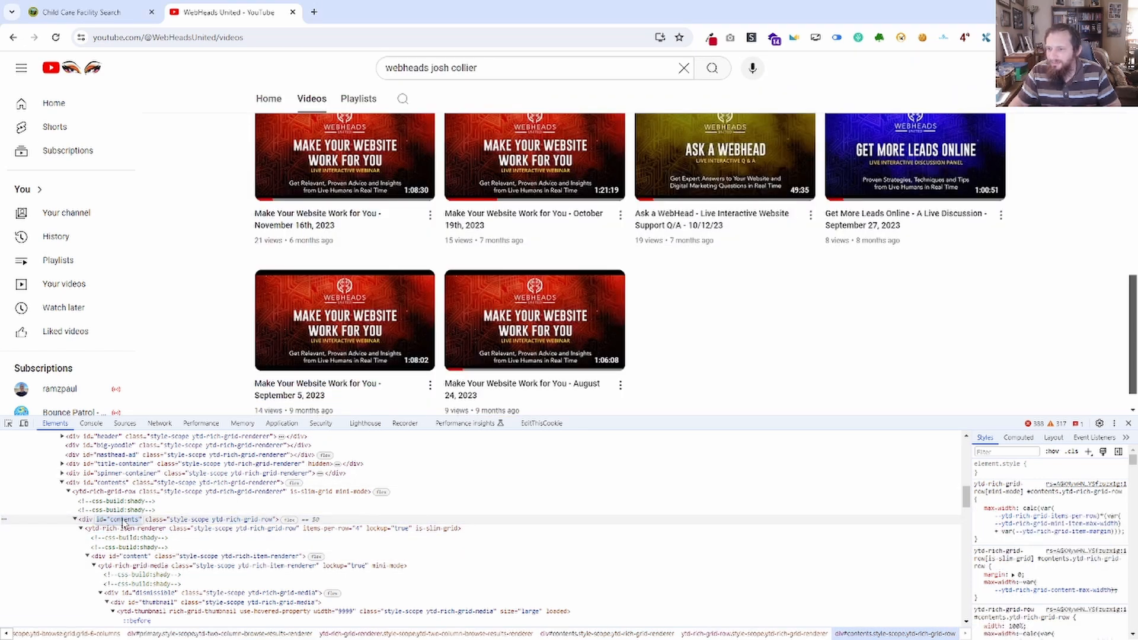
key("alt+Tab")
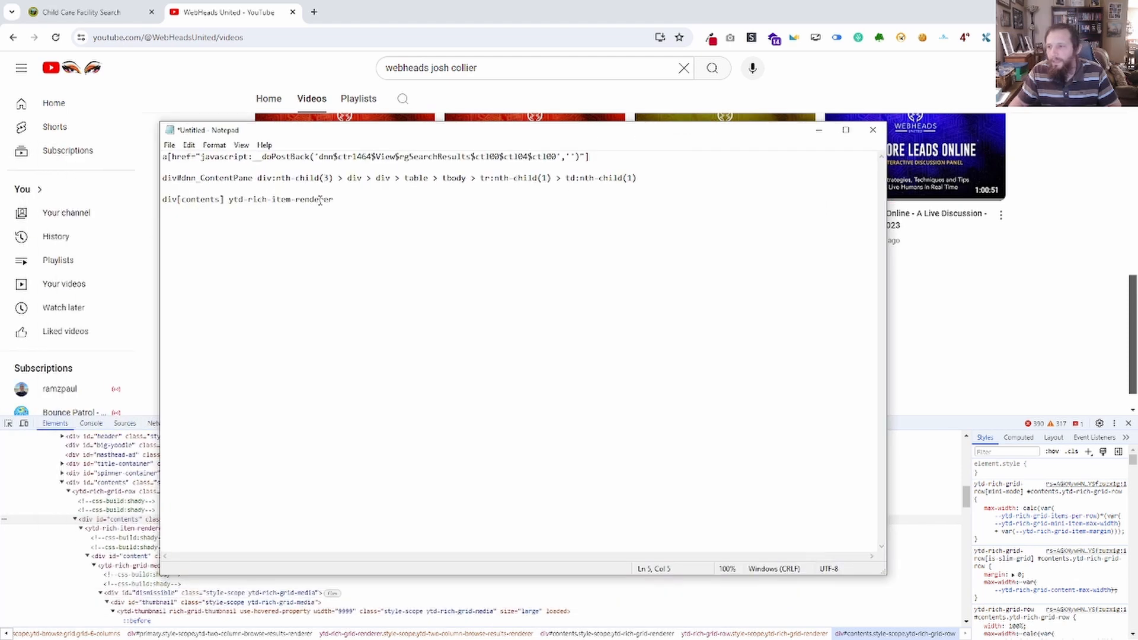
left_click_drag(222, 199, 184, 200)
key("ctrl+v")
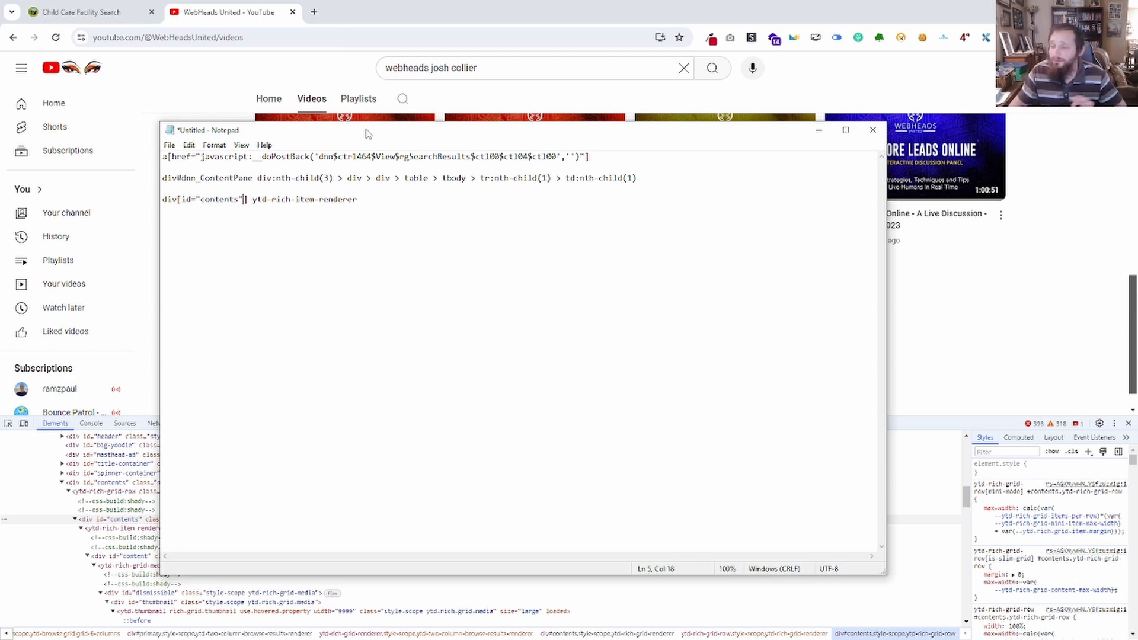
Insert > before ytd-rich-item-renderer in the Notepad selector, giving div[id="contents"] > ytd-rich-item-renderer, and move Notepad off the browser.
left_click_drag(367, 134, 468, 138)
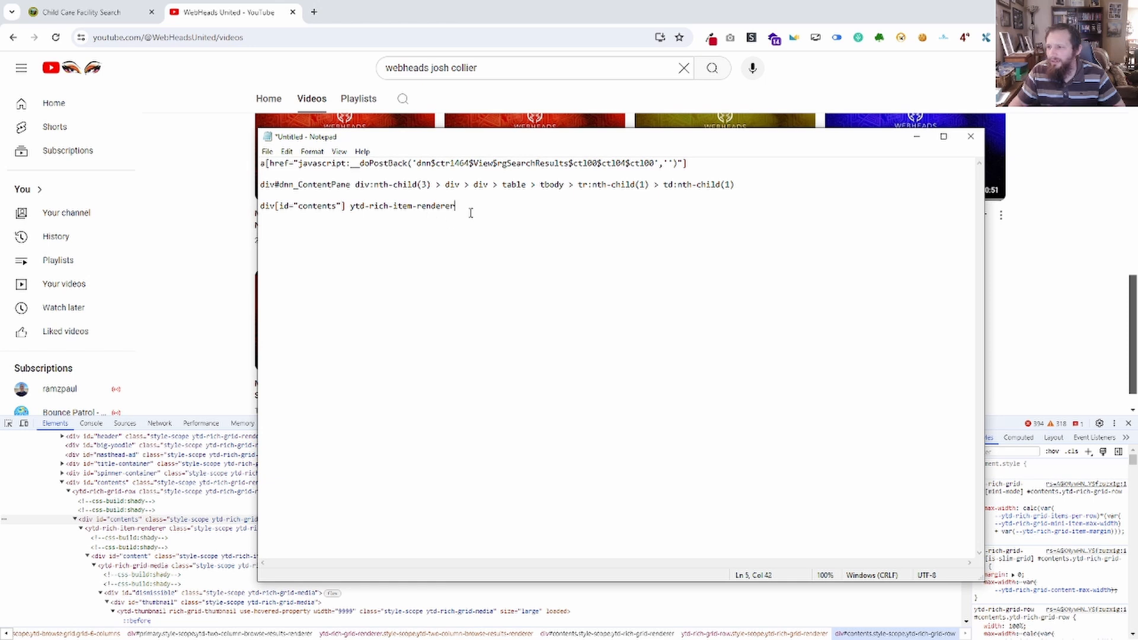
left_click(349, 230)
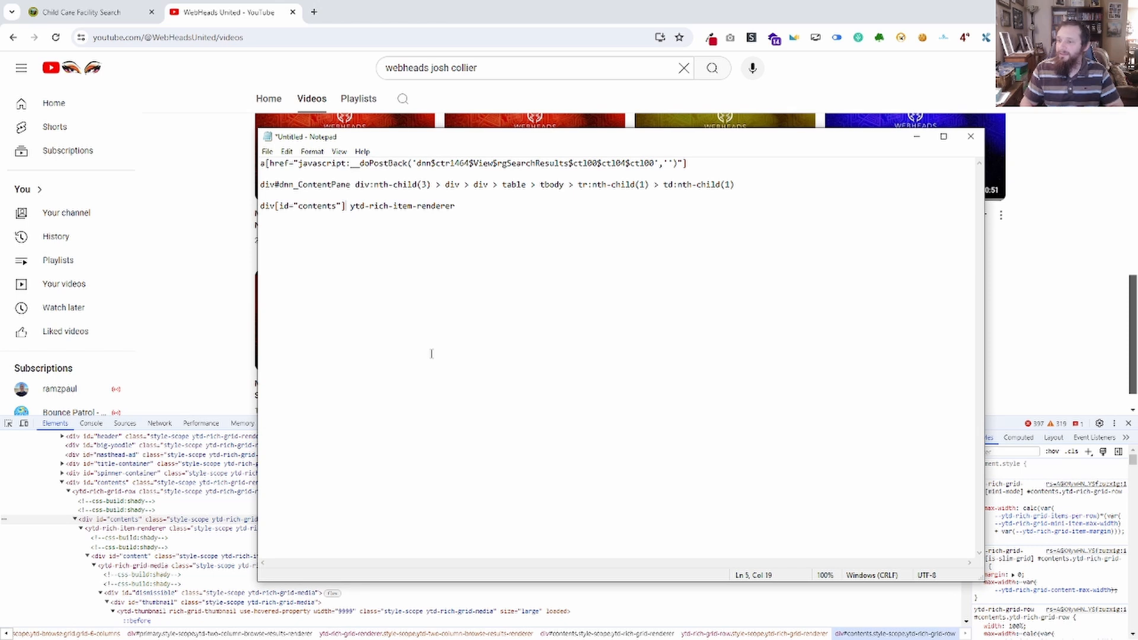
type(">")
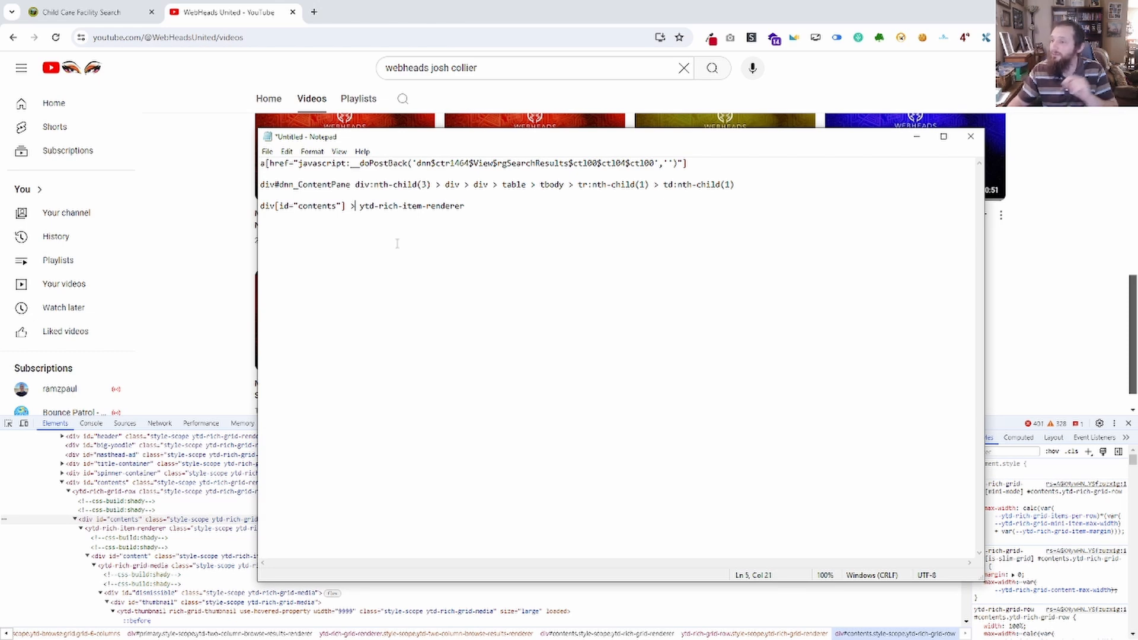
left_click(389, 209)
left_click_drag(444, 137, 0, 83)
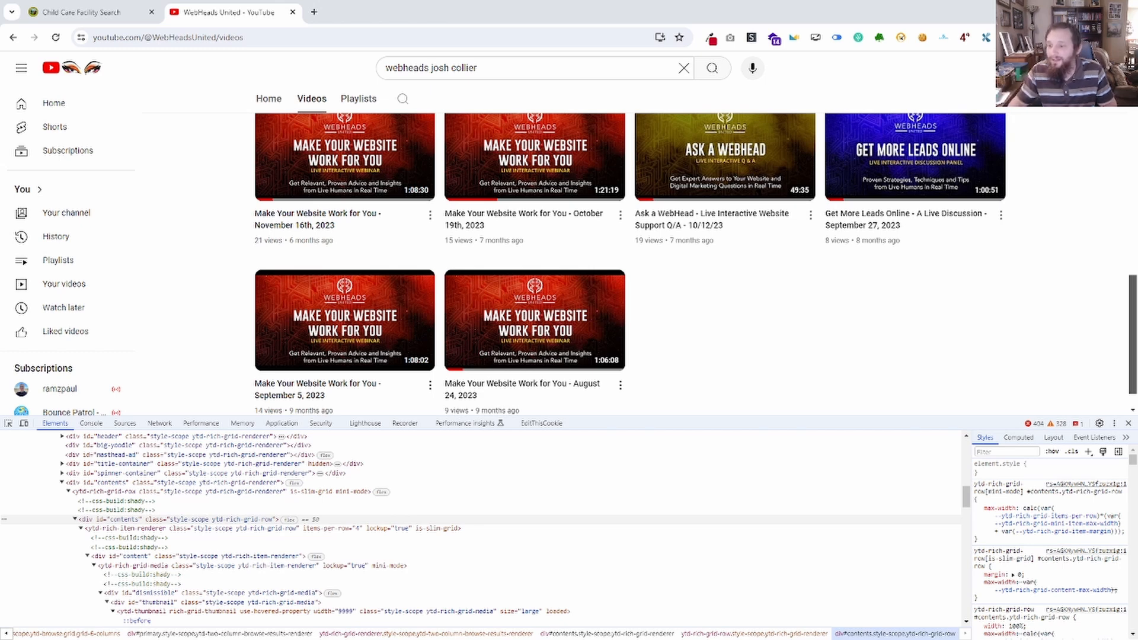
Run document.querySelectorAll('div[id="contents"] > ytd-rich-item-renderer') in the browser console by replacing the selector in the previous query.
left_click(90, 423)
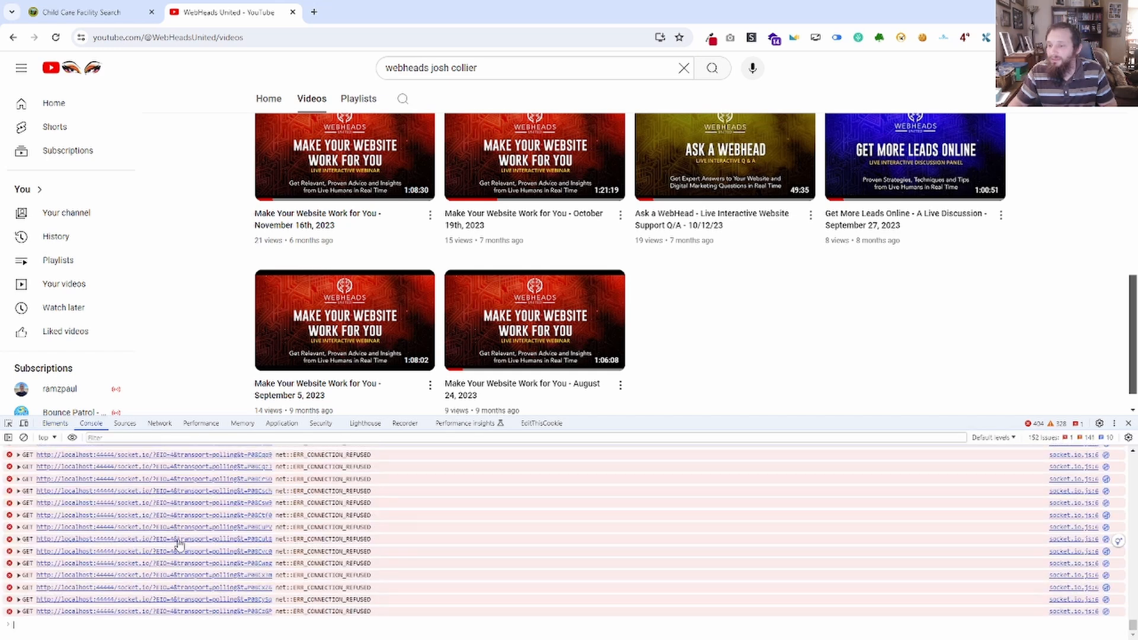
type("document.querySelectorAll('#contents ytd-rich-item-renderer')")
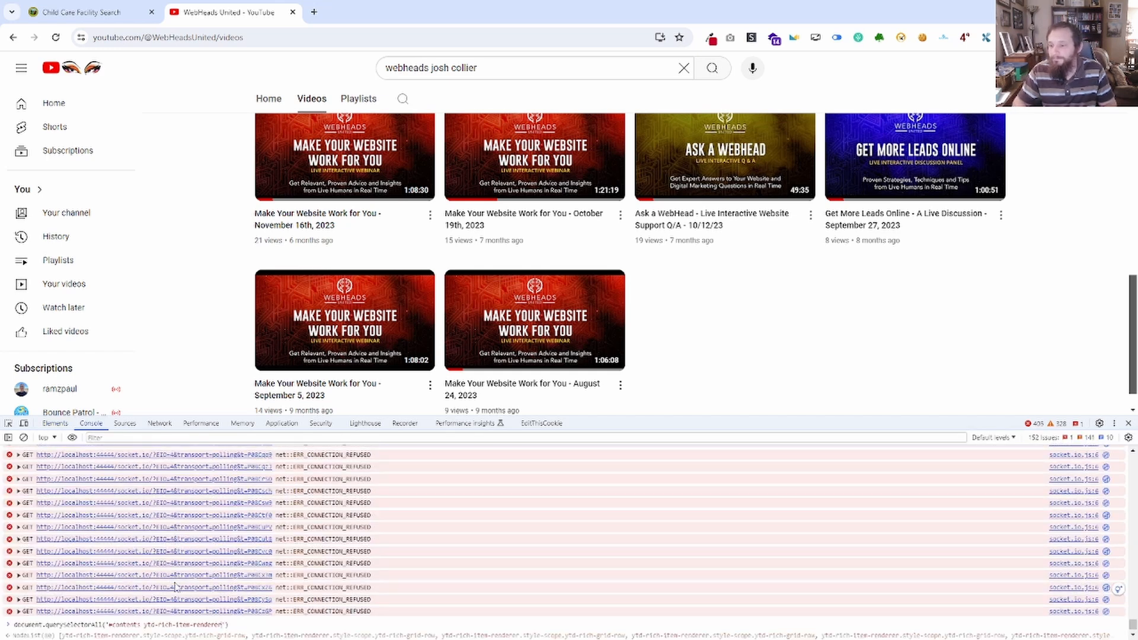
key("BackSpace")
key("BackSpace")
key("BackSpace")
key("BackSpace")
key("BackSpace")
key("BackSpace")
key("BackSpace")
key("BackSpace")
key("BackSpace")
key("BackSpace")
key("BackSpace")
key("BackSpace")
key("BackSpace")
key("BackSpace")
key("BackSpace")
key("BackSpace")
key("BackSpace")
key("BackSpace")
key("BackSpace")
key("BackSpace")
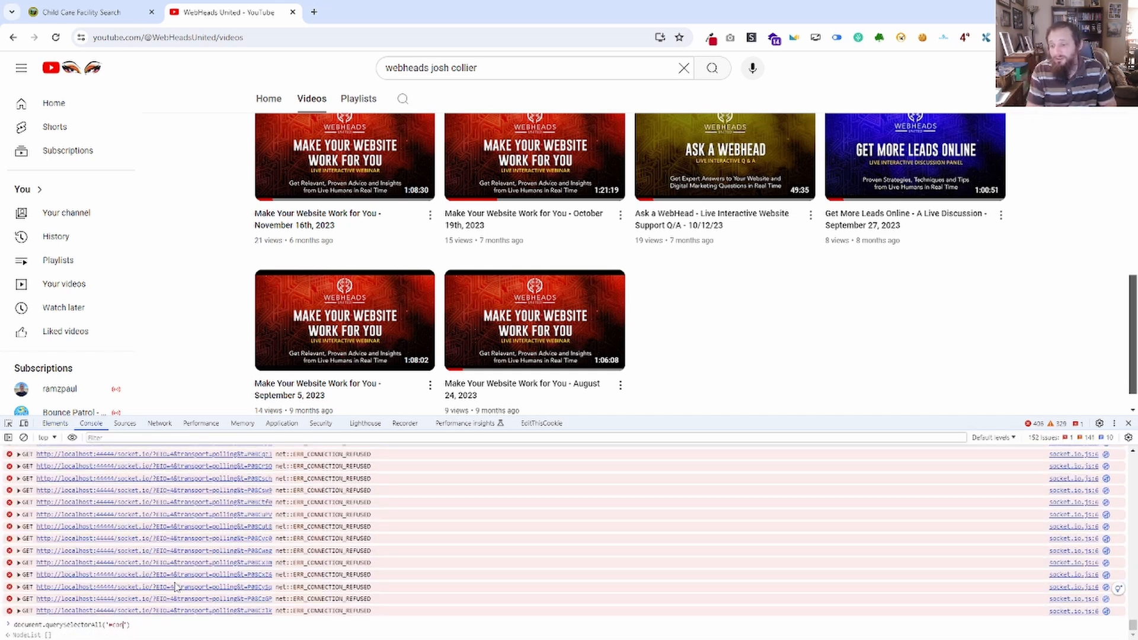
key("BackSpace")
key("BackSpace")
key("BackSpace")
key("BackSpace")
type("div[id=\"contents\"] > ytd-rich-item-renderer")
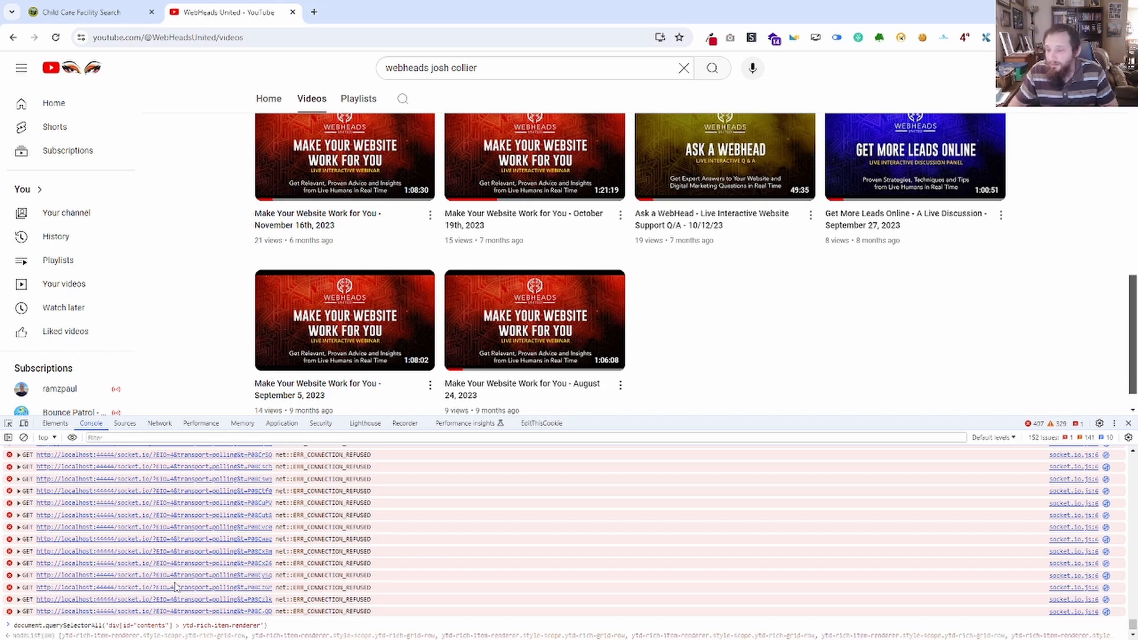
key("Return")
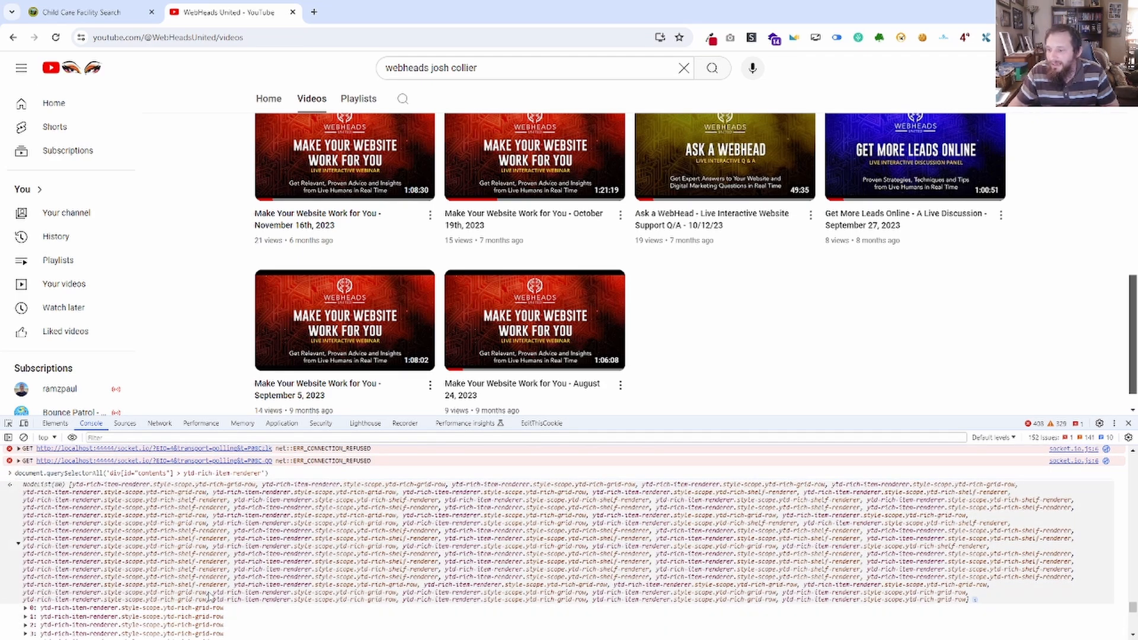
Expand the node list returned for div[id="contents"] > ytd-rich-item-renderer and compare its grid-row and shelf-renderer entries.
left_click(202, 544)
scroll(199, 540, "up", 3)
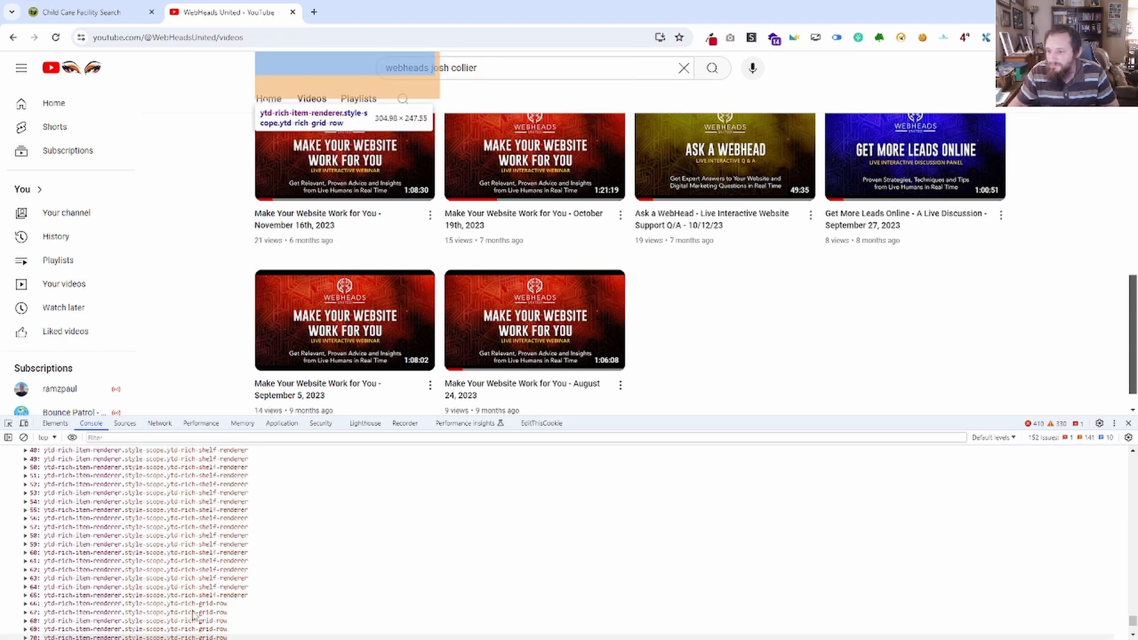
scroll(196, 604, "down", 1)
scroll(193, 608, "down", 2)
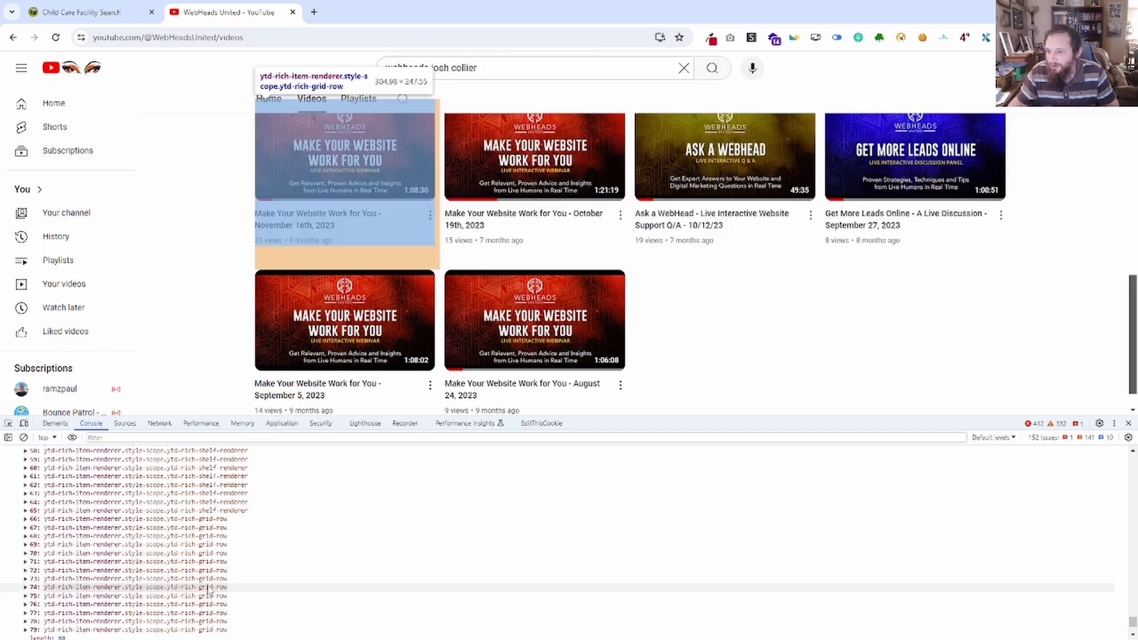
scroll(211, 616, "up", 4)
scroll(216, 555, "up", 8)
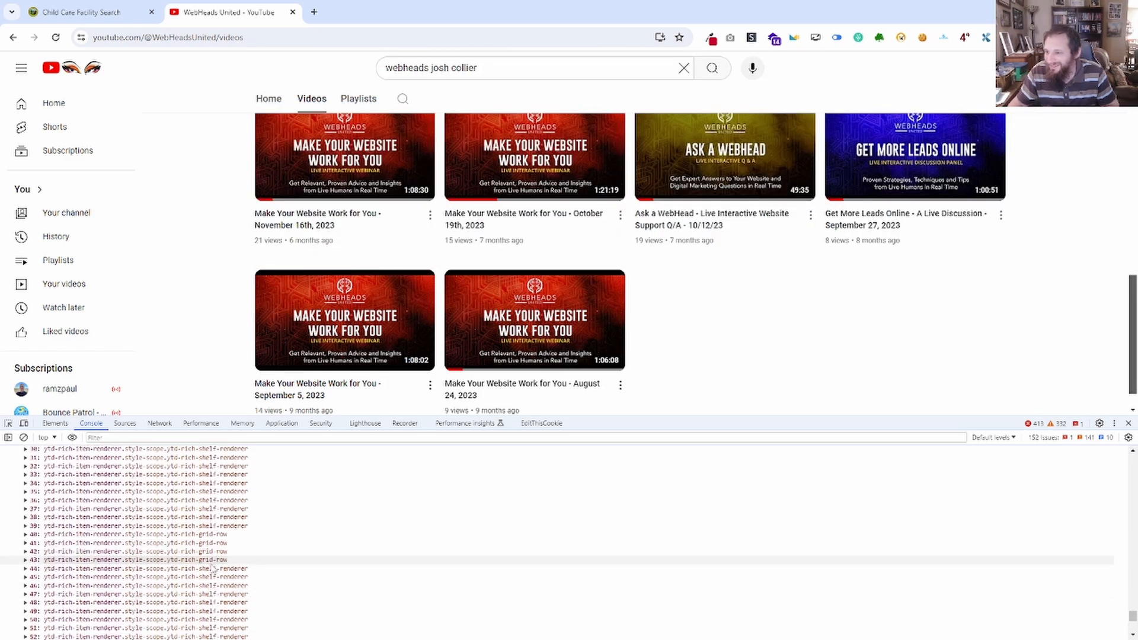
scroll(199, 590, "up", 3)
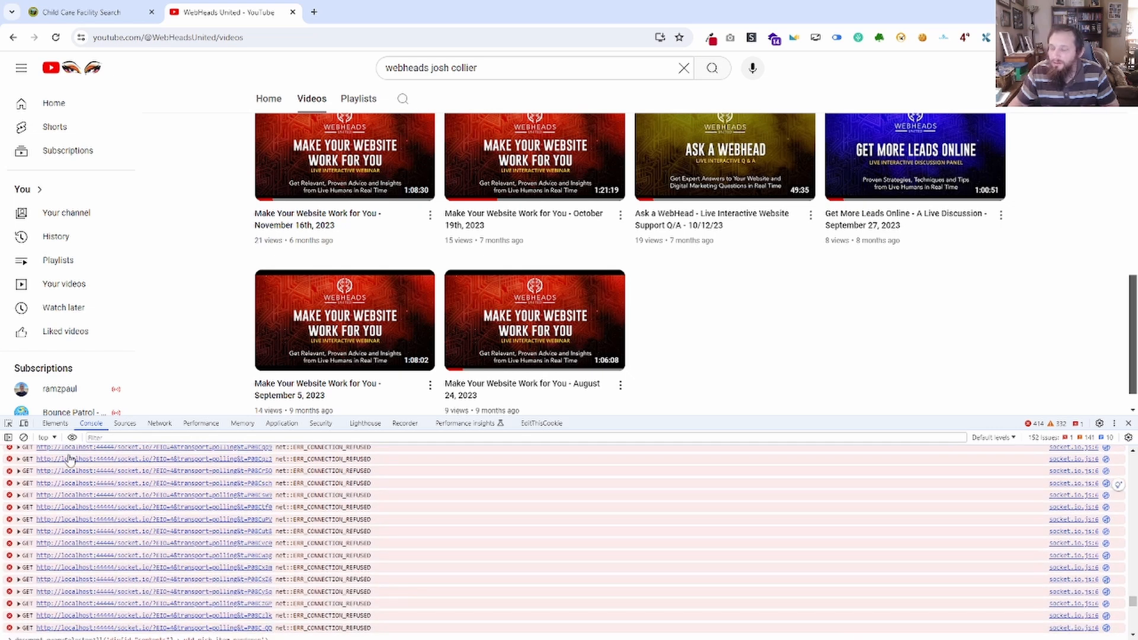
Copy the ytd-rich-grid-row tag name from the element tree and paste it in front of the Notepad selector.
left_click(55, 424)
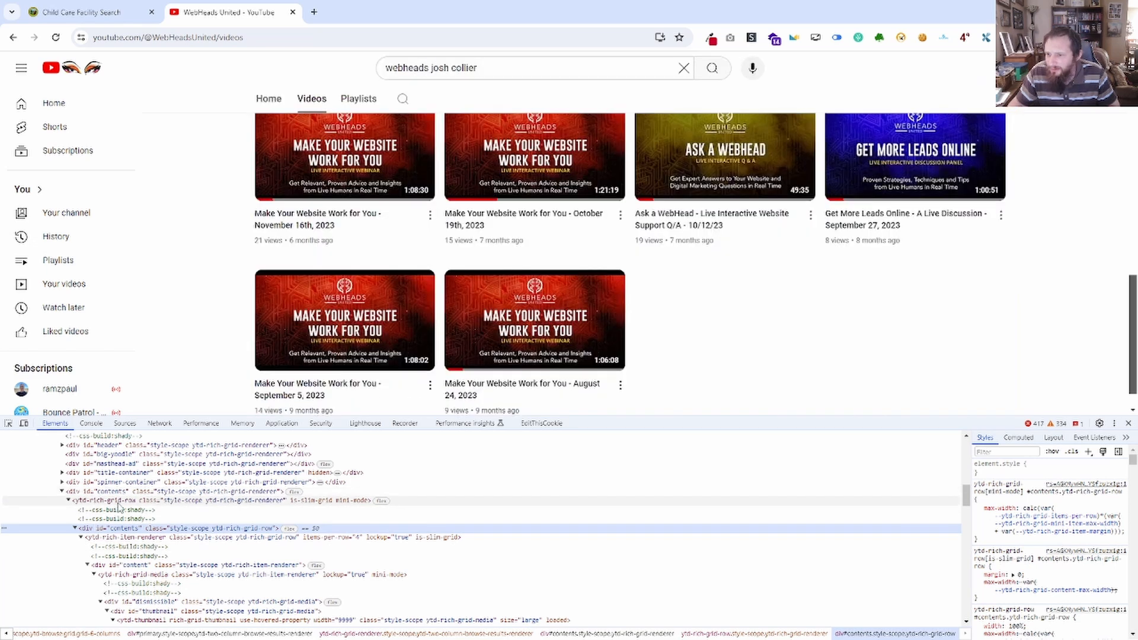
left_click(118, 502)
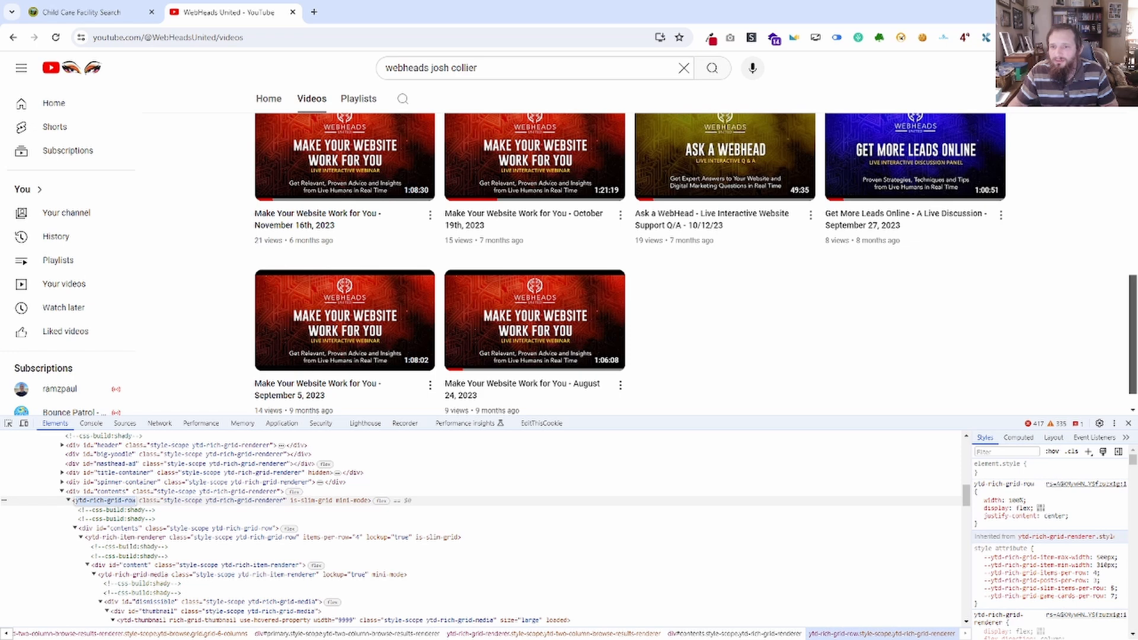
key("alt+Tab")
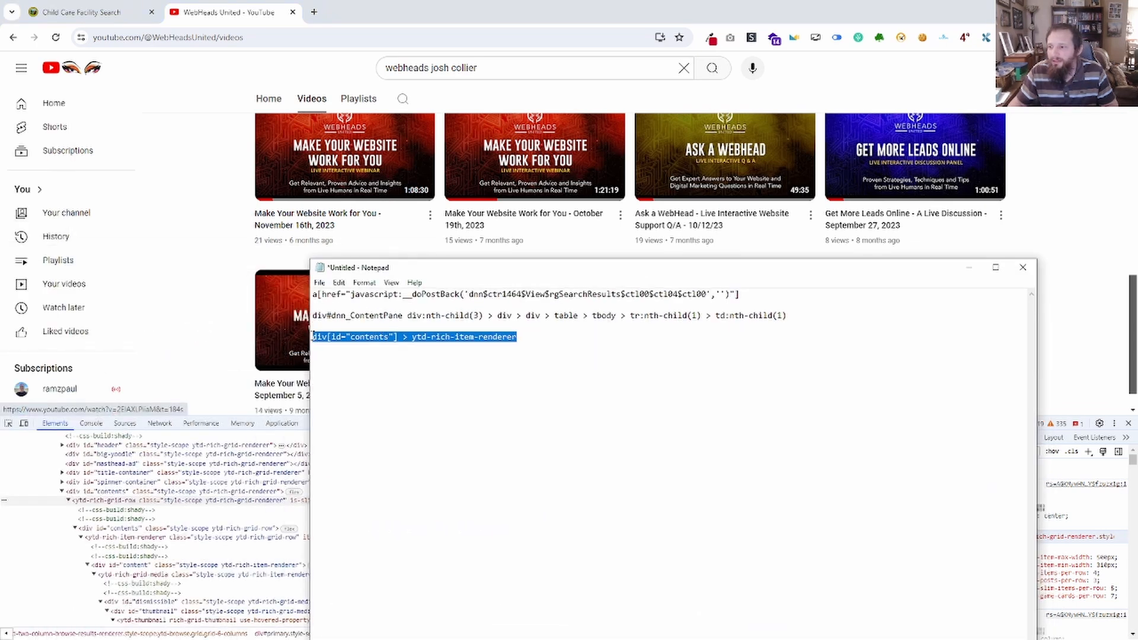
left_click(313, 337)
type("ytd-rich-grid-row")
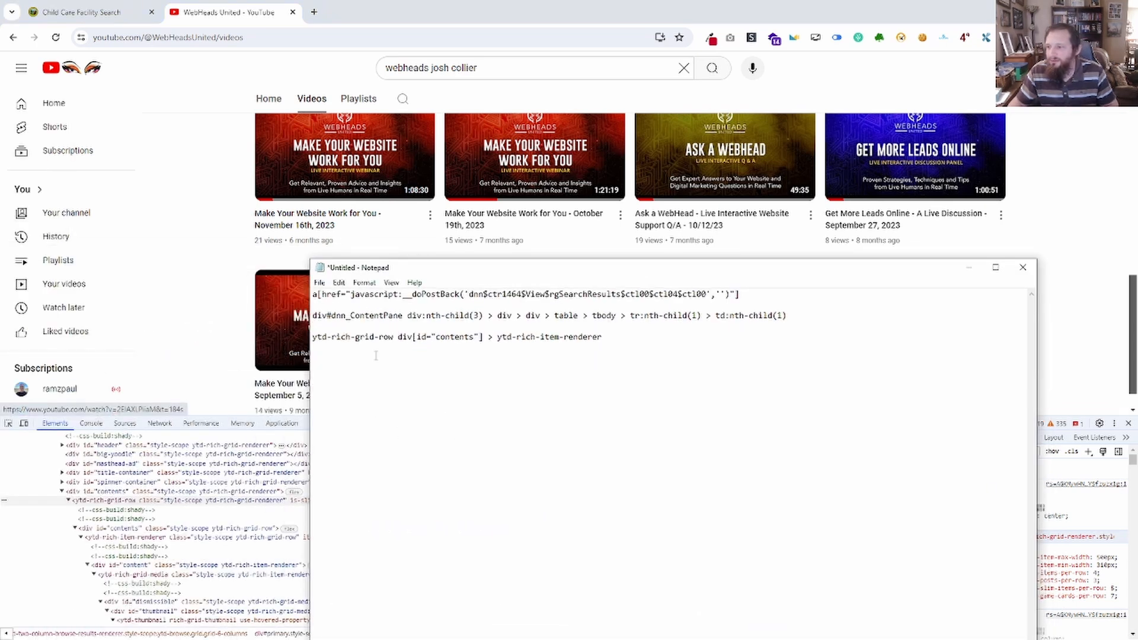
Insert > after ytd-rich-grid-row in Notepad, giving ytd-rich-grid-row > div[id="contents"] > ytd-rich-item-renderer.
key("alt+Tab")
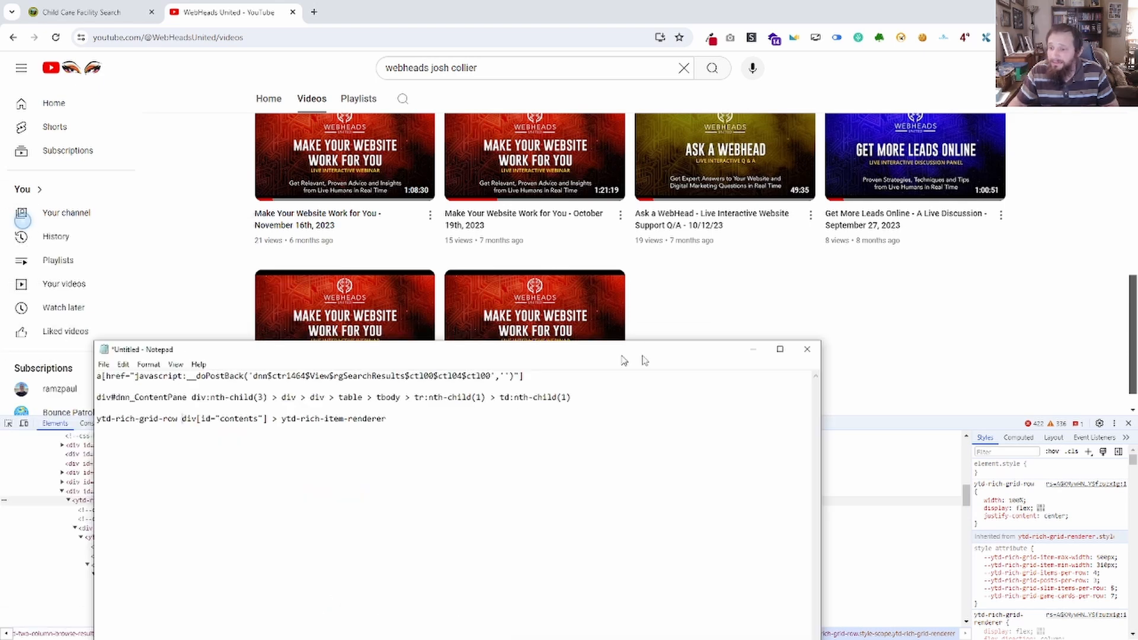
left_click_drag(621, 356, 873, 189)
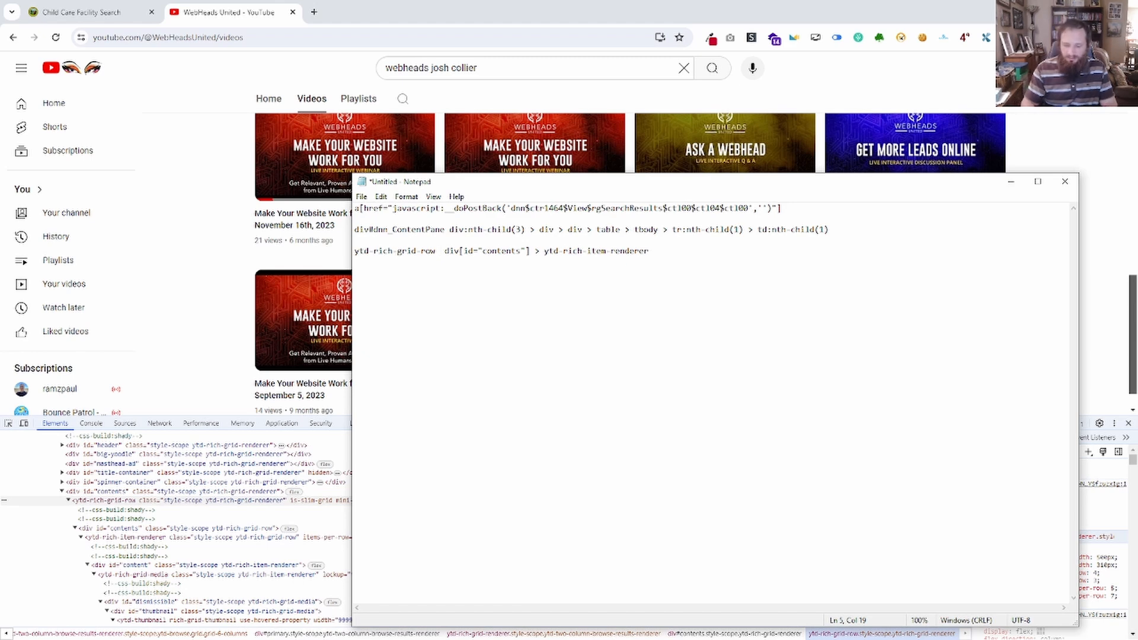
type(">")
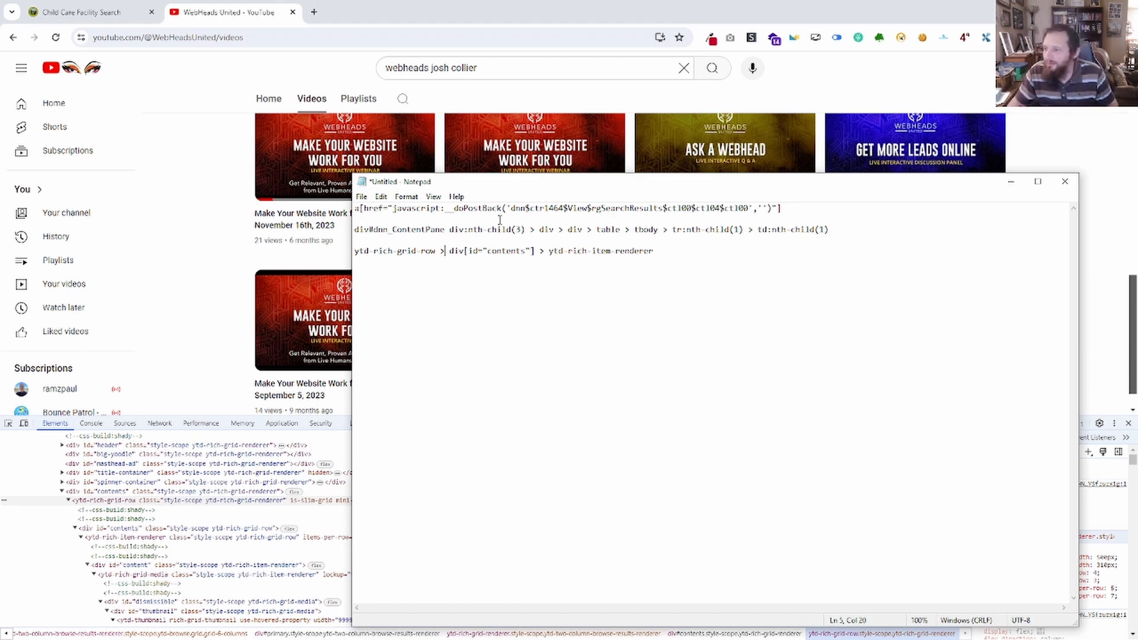
left_click_drag(614, 189, 462, 208)
Return to the browser console and change the previous query's selector to ytd-rich-grid-row > div[id="contents"] > ytd-rich-item-renderer.
key("alt+Tab")
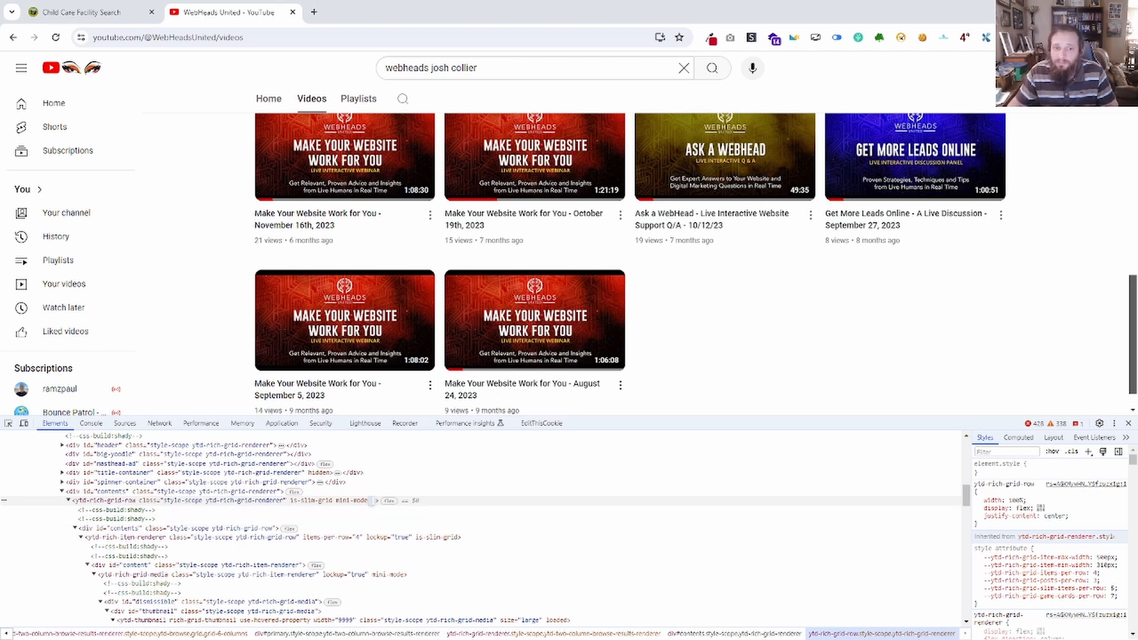
left_click(91, 424)
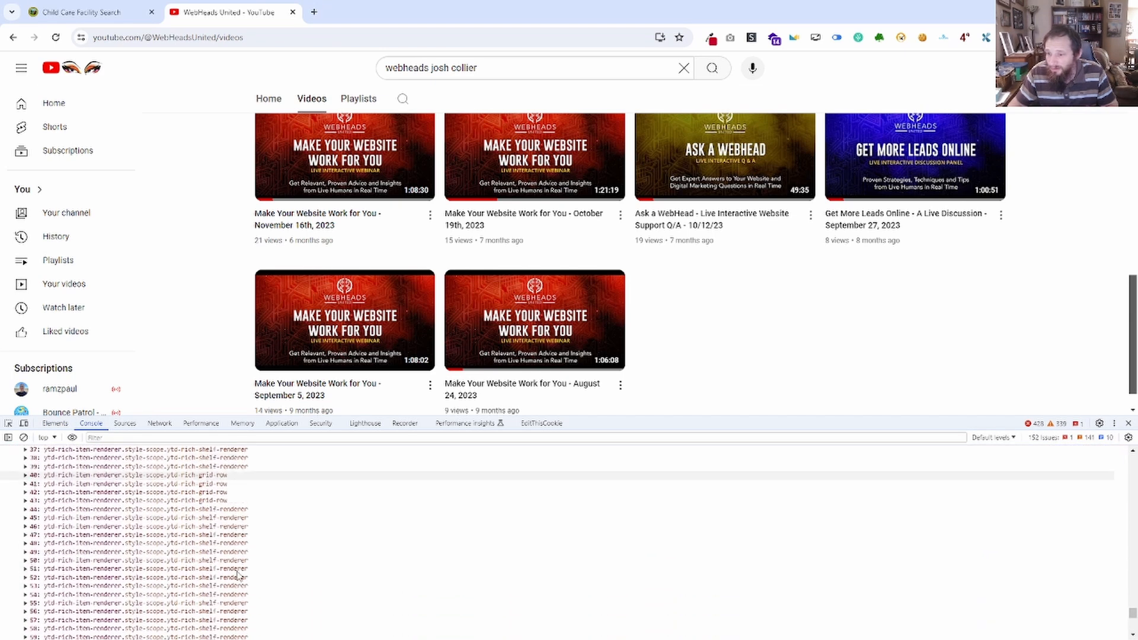
left_click(43, 625)
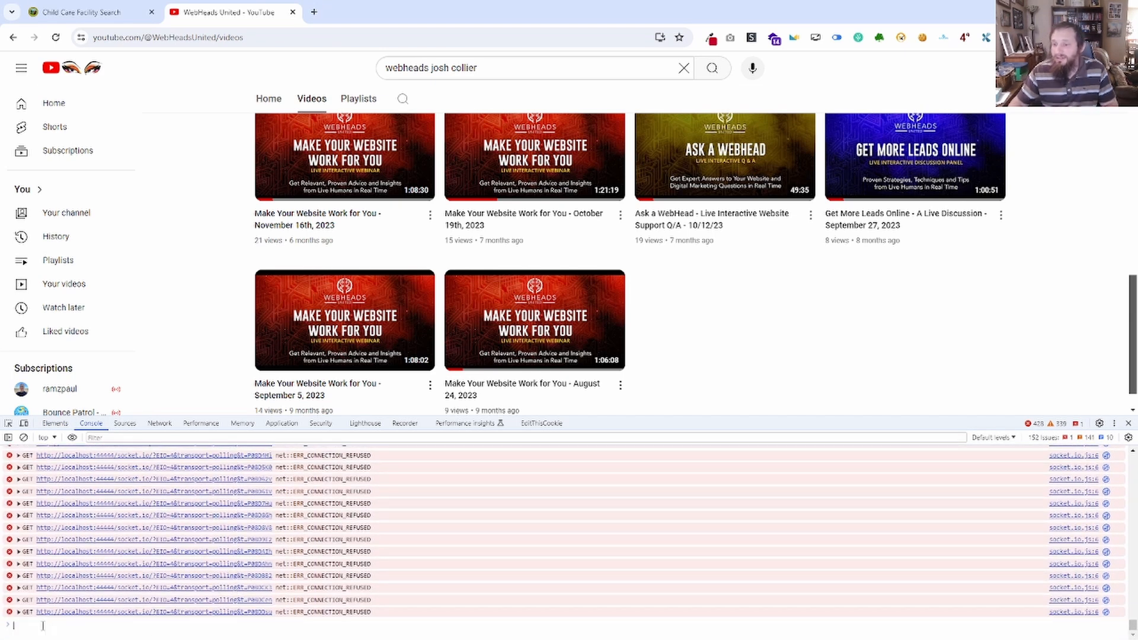
type("document.querySelectorAll('div[id=\"contents\"] > ytd-rich-item-renderer')")
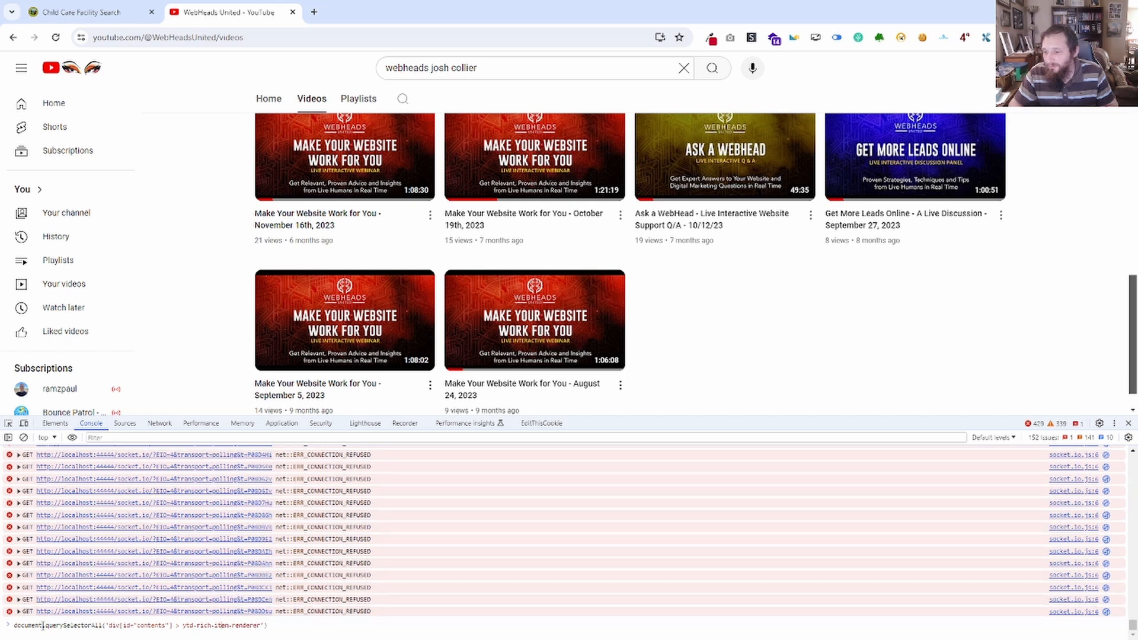
key("Left")
key("Left")
key("Left")
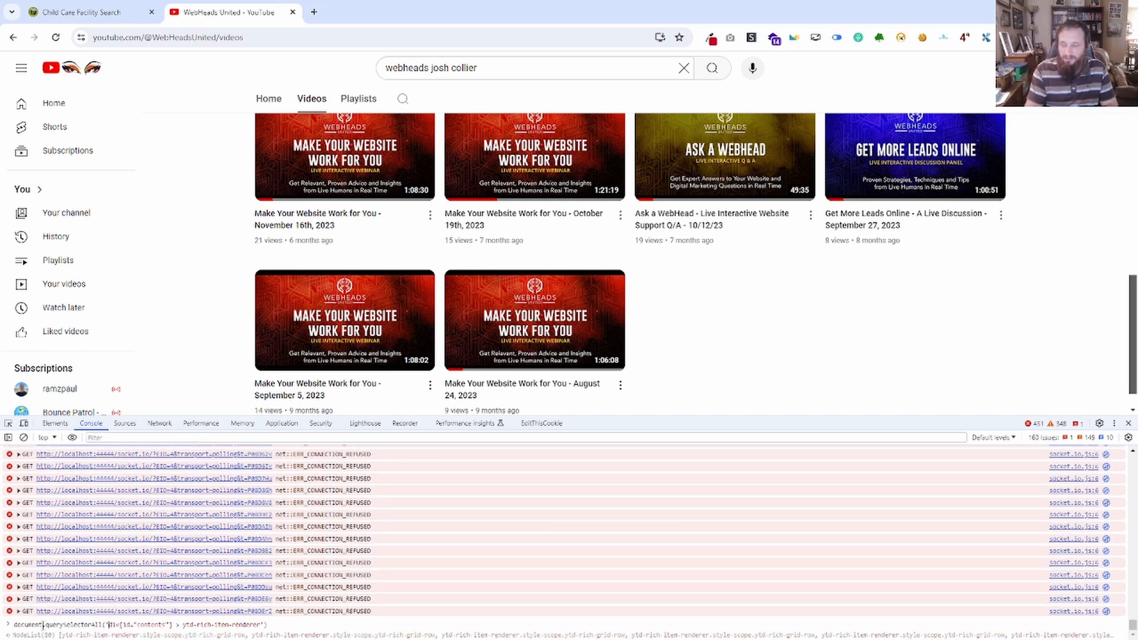
type("ytd-rich-grid-row > div[id=\"contents\"] > ytd-rich-item-renderer")
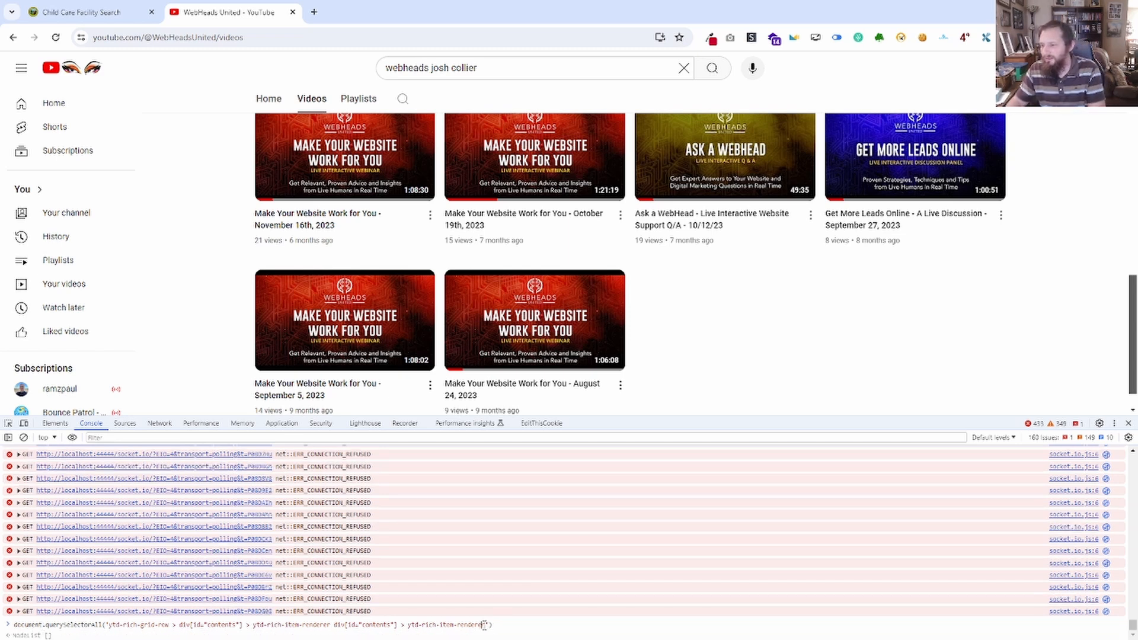
key("BackSpace")
key("BackSpace")
key("BackSpace")
key("BackSpace")
key("BackSpace")
key("BackSpace")
key("BackSpace")
key("BackSpace")
key("BackSpace")
key("BackSpace")
key("BackSpace")
key("BackSpace")
key("BackSpace")
key("BackSpace")
key("BackSpace")
key("BackSpace")
key("BackSpace")
key("BackSpace")
key("BackSpace")
key("BackSpace")
key("BackSpace")
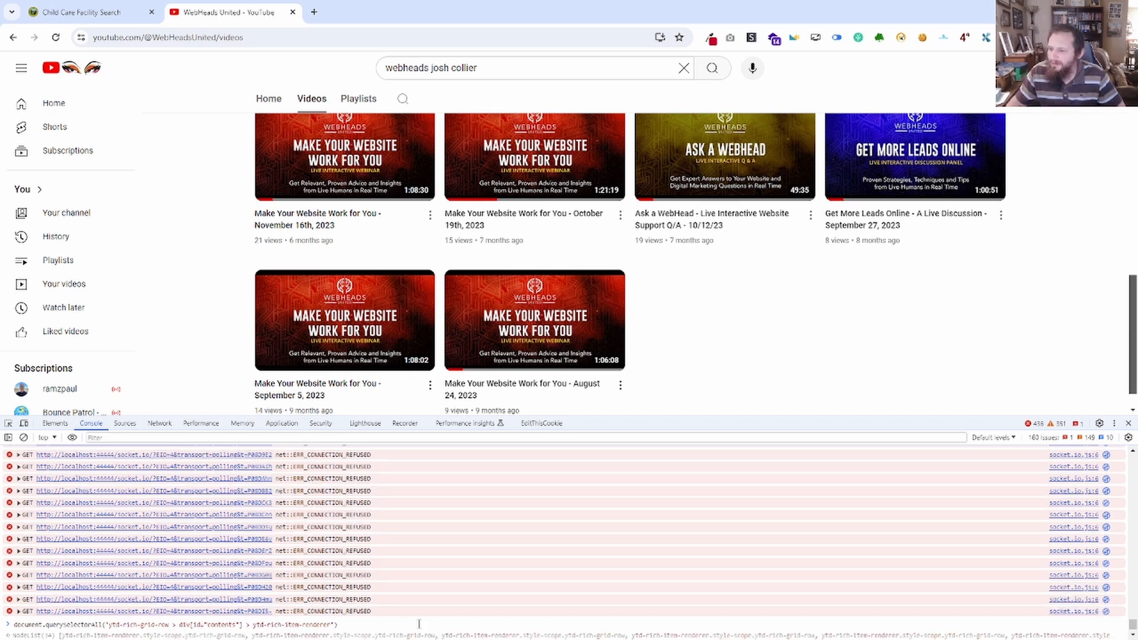
Remove the > after ytd-rich-grid-row to compare the previewed matches, put it back and run the query.
left_click(175, 625)
key("BackSpace")
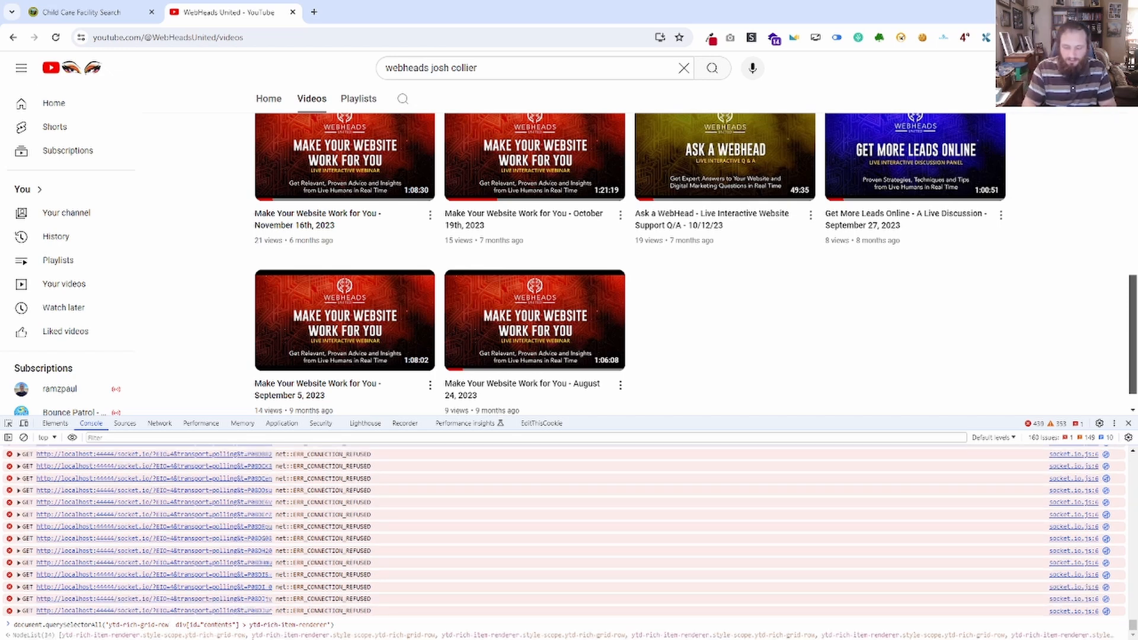
type(">")
key("Return")
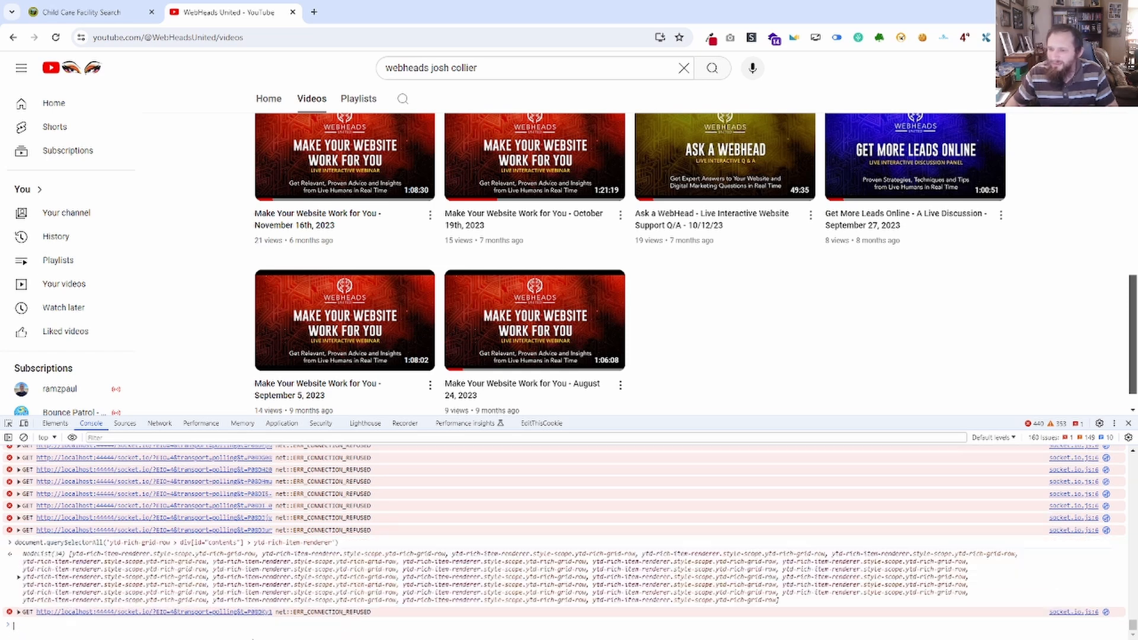
Expand the node list returned for the ytd-rich-grid-row selector and look through its entries from end to start.
left_click(19, 577)
scroll(98, 554, "down", 5)
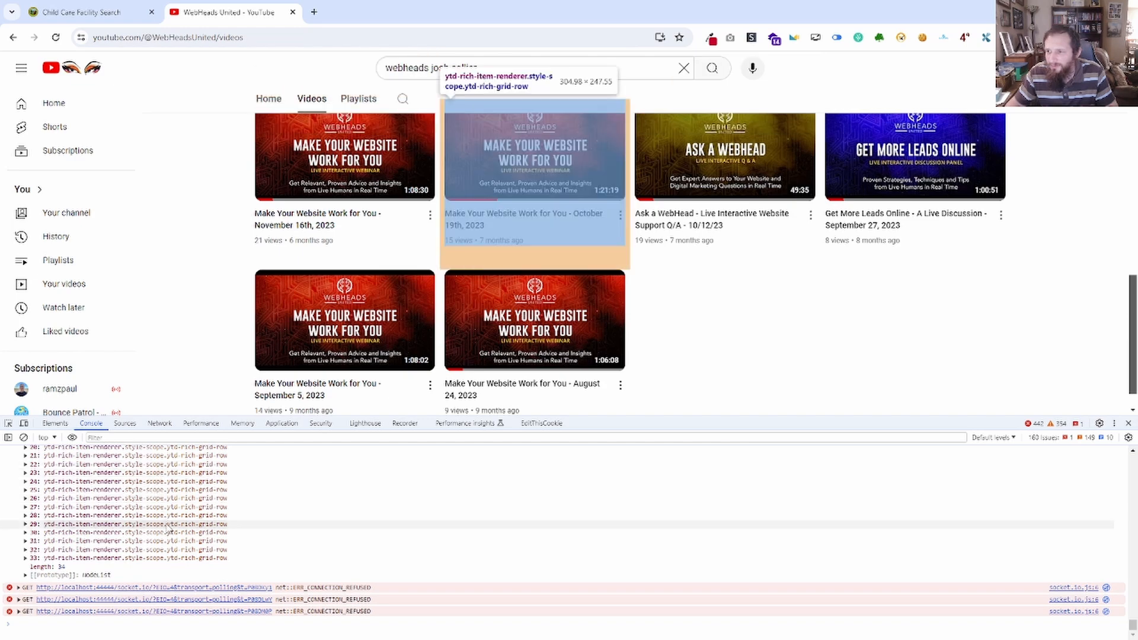
scroll(119, 522, "up", 5)
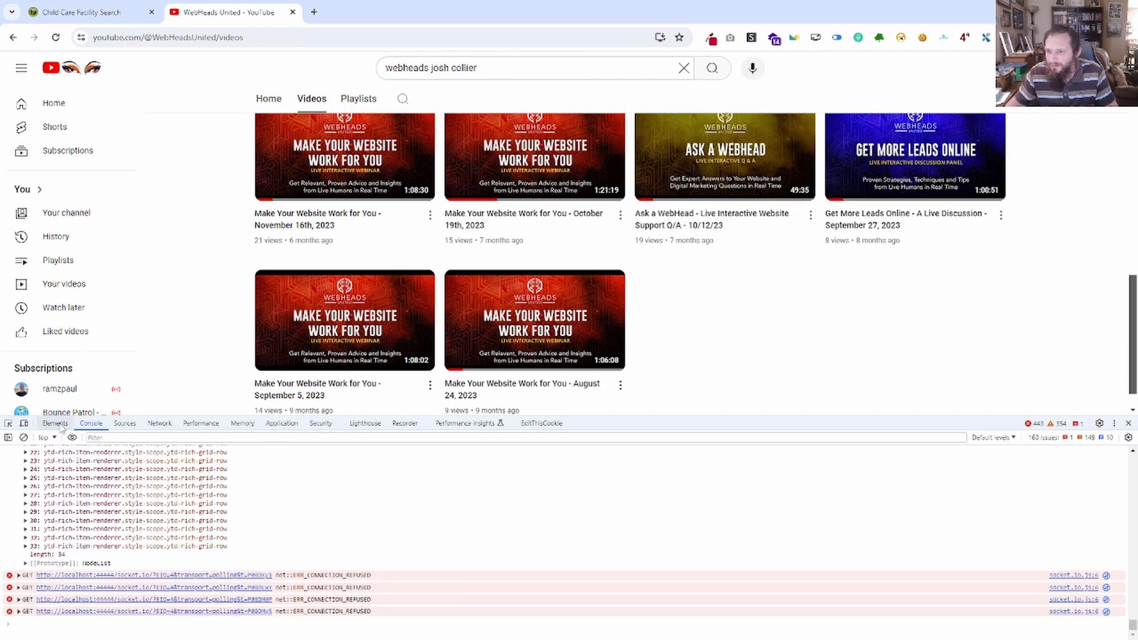
scroll(269, 314, "up", 4)
scroll(270, 314, "up", 5)
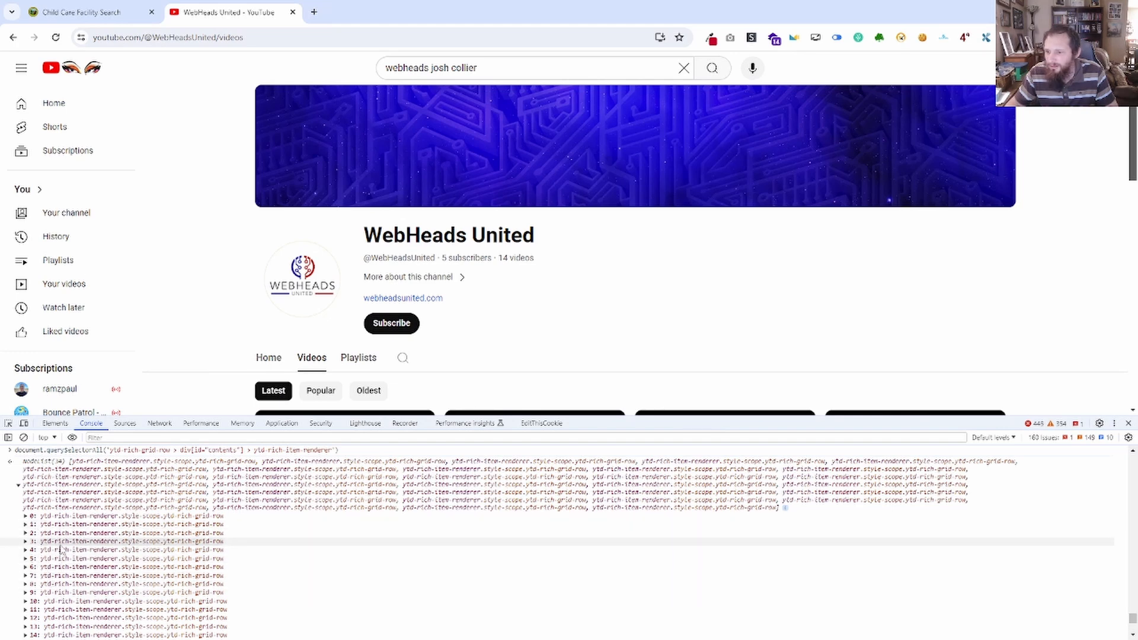
Reveal entry 3 of the node list in the element tree and compare it with the video rows on the page.
left_click(178, 542)
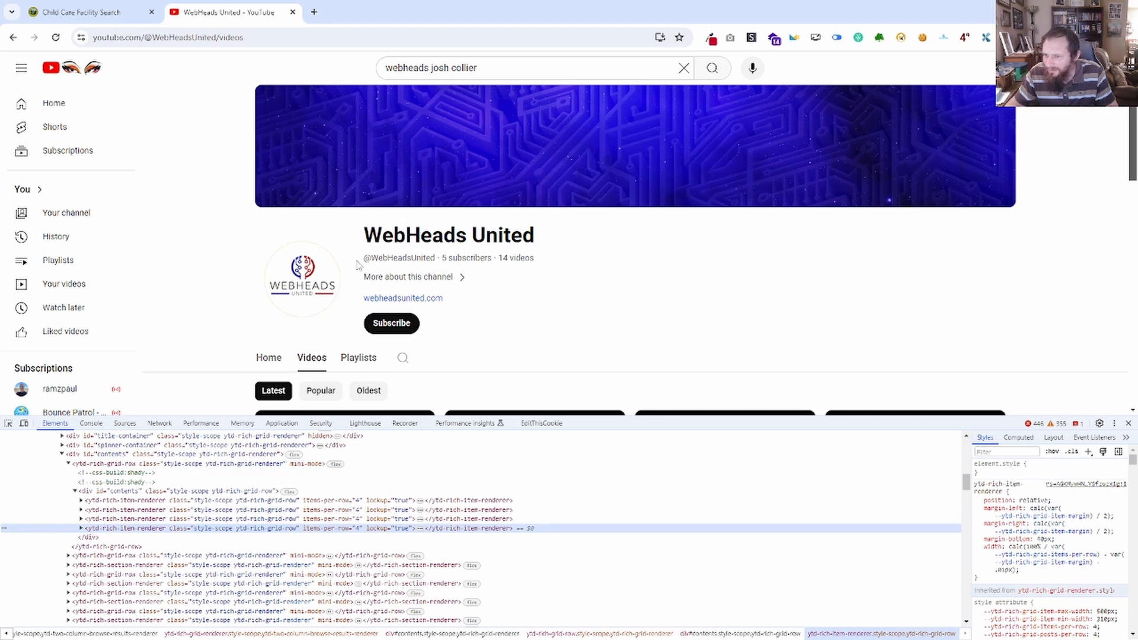
scroll(359, 265, "down", 8)
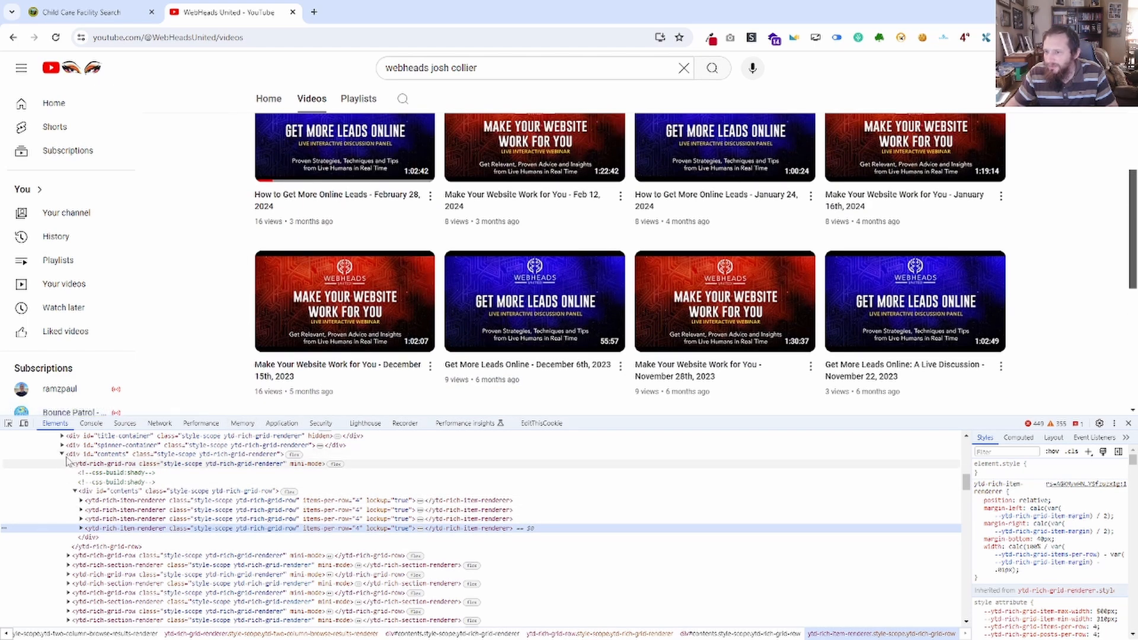
scroll(329, 276, "up", 5)
scroll(329, 275, "down", 3)
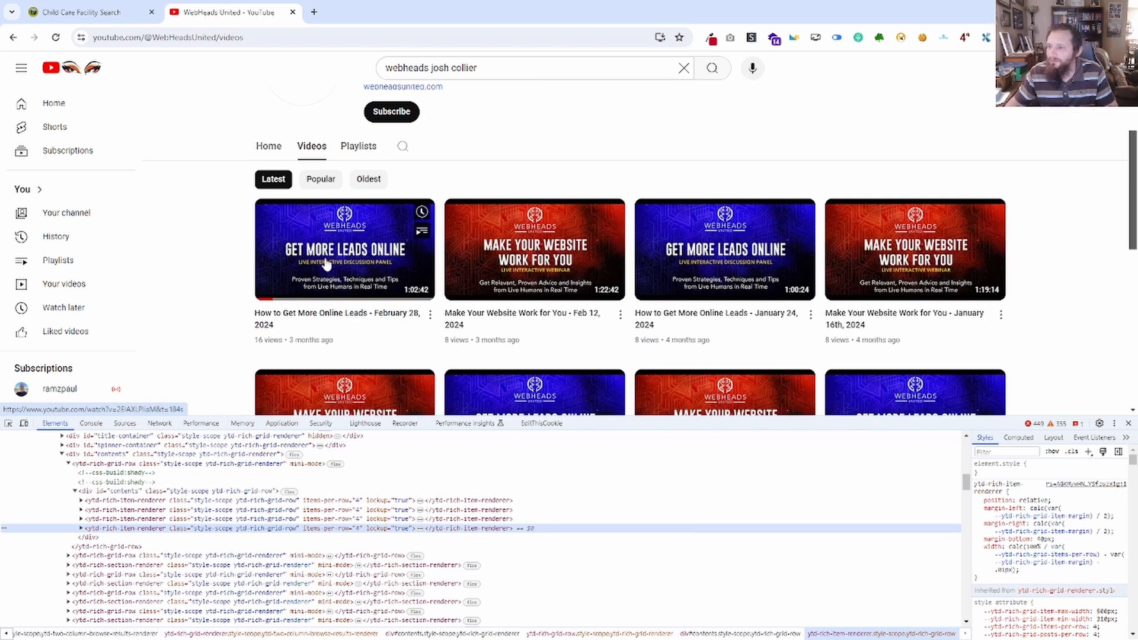
Inspect the first video's thumbnail and collapse the ytd-rich-grid-row that contains it in the element tree.
right_click(321, 254)
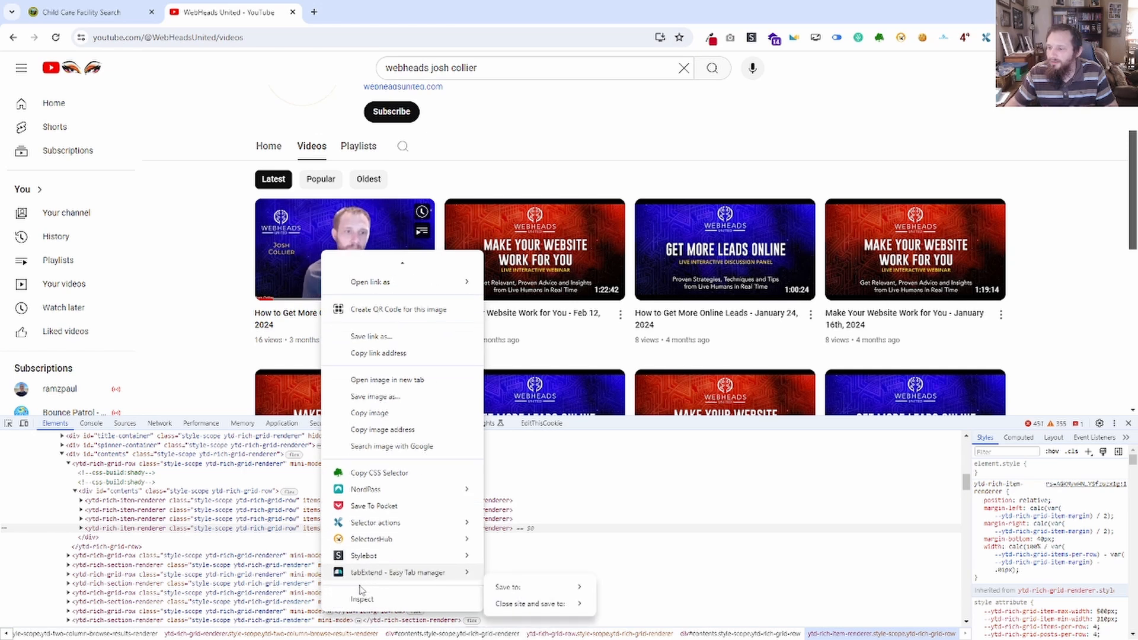
left_click(360, 597)
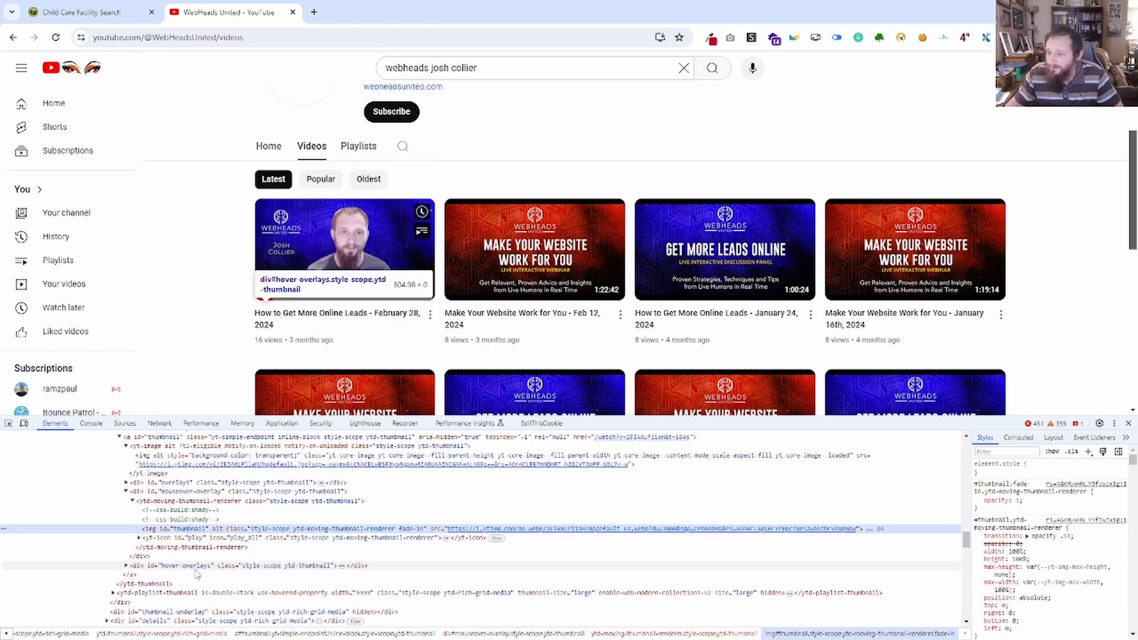
scroll(148, 528, "up", 5)
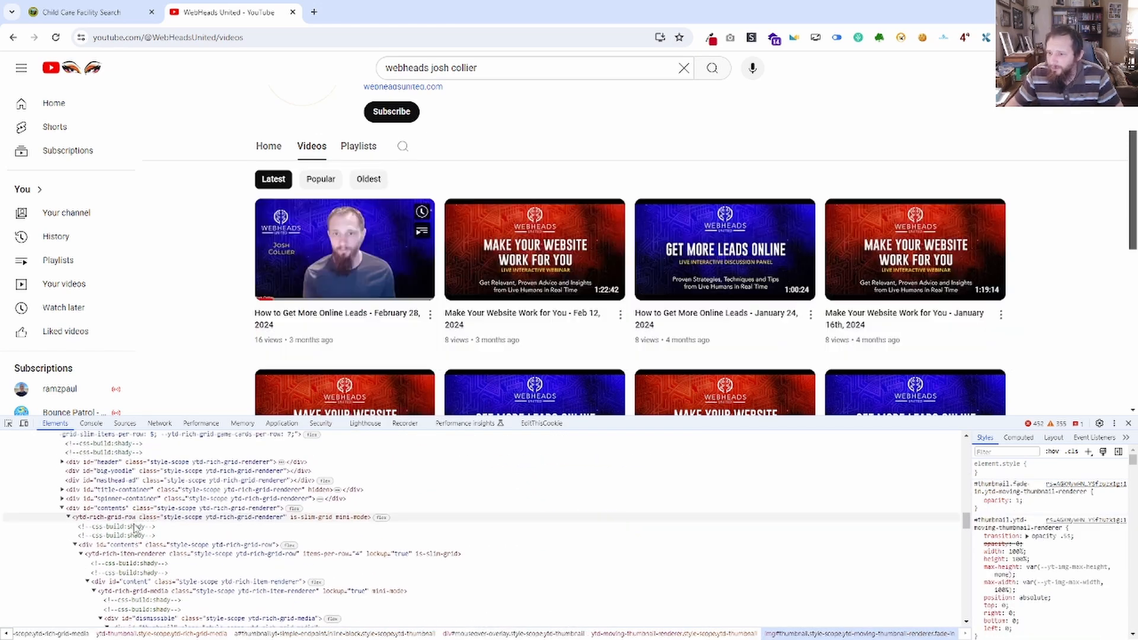
left_click(69, 517)
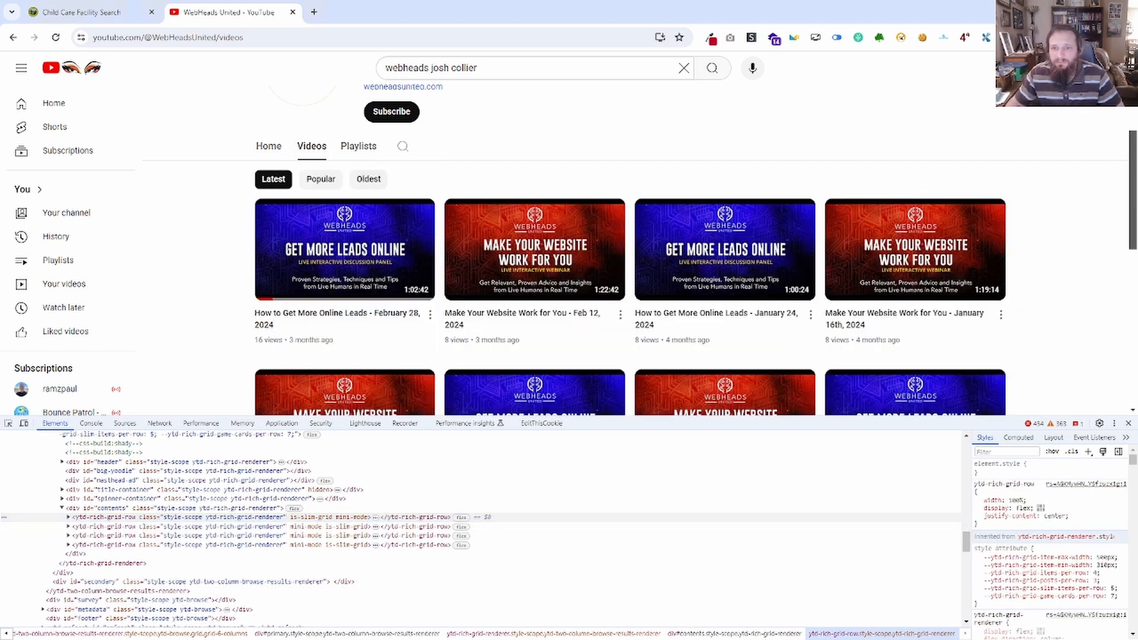
Review the last selector in Notepad and copy the tag name of the rows' ancestor ytd-rich-grid-renderer from the element tree.
left_click_drag(0, 108, 839, 46)
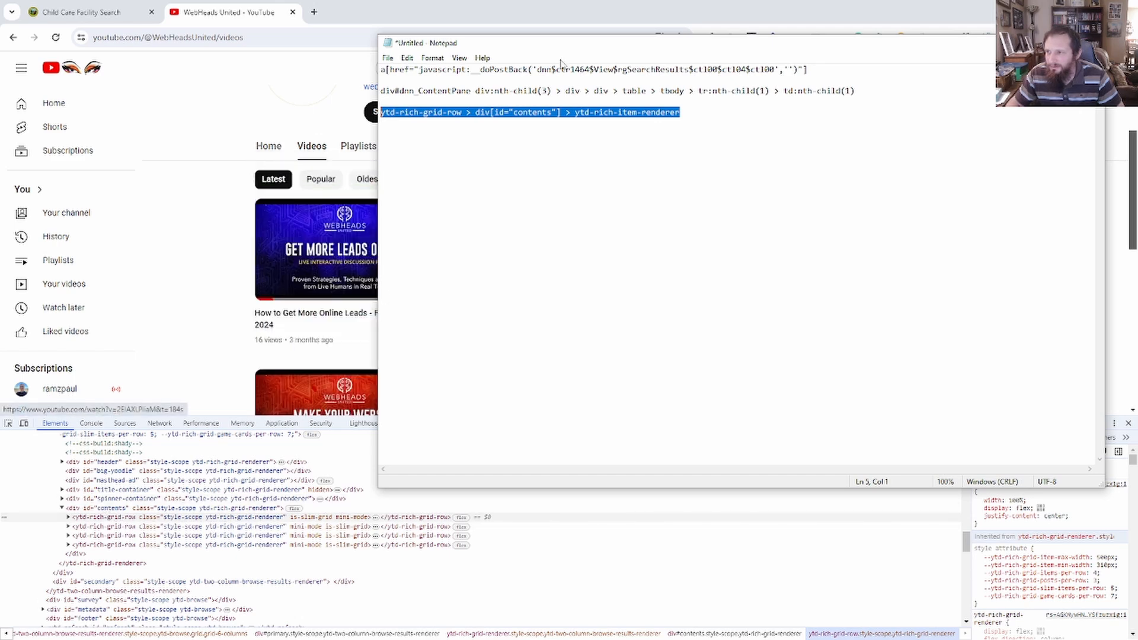
left_click_drag(568, 48, 0, 53)
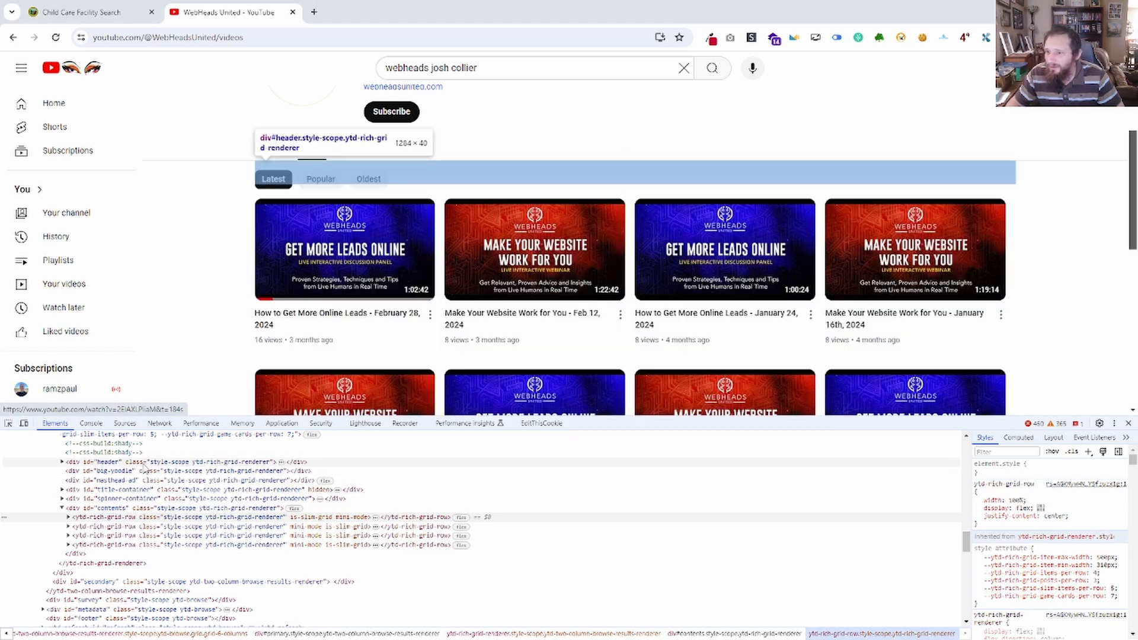
scroll(118, 480, "up", 1)
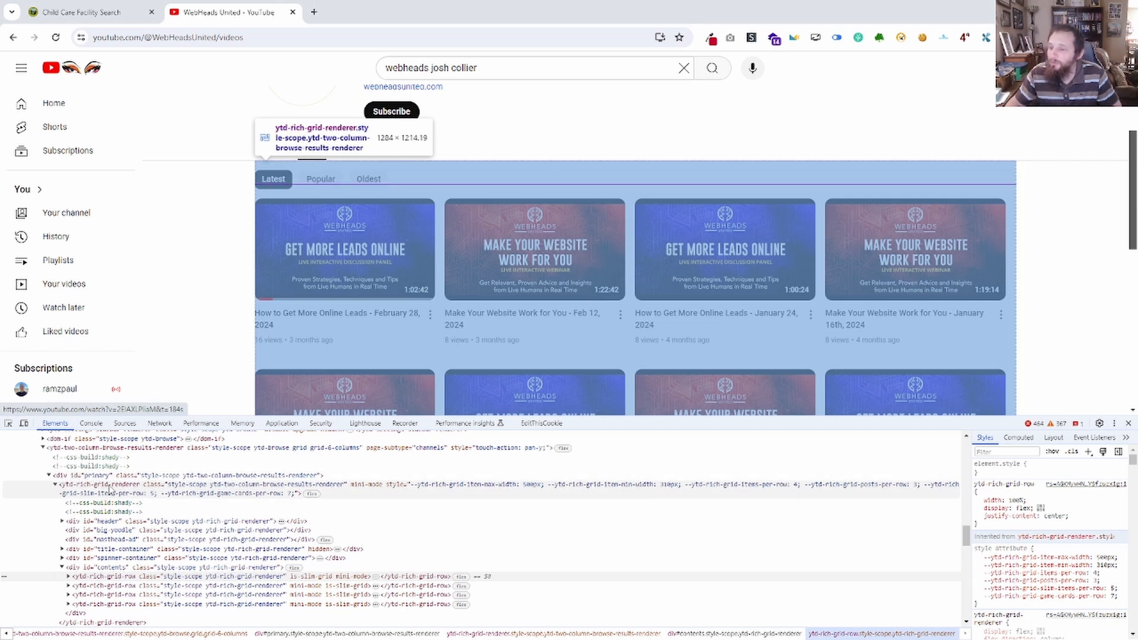
left_click(110, 489)
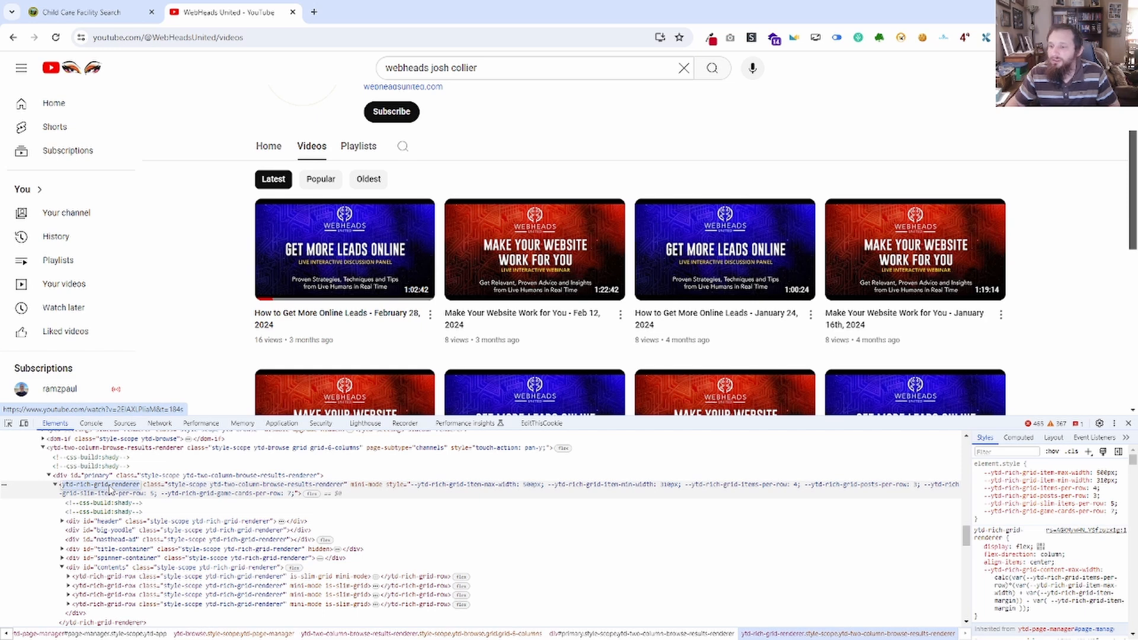
Switch to Notepad, add ytd-rich-grid-renderer in front of the last selector and copy the whole line.
key("alt+Tab")
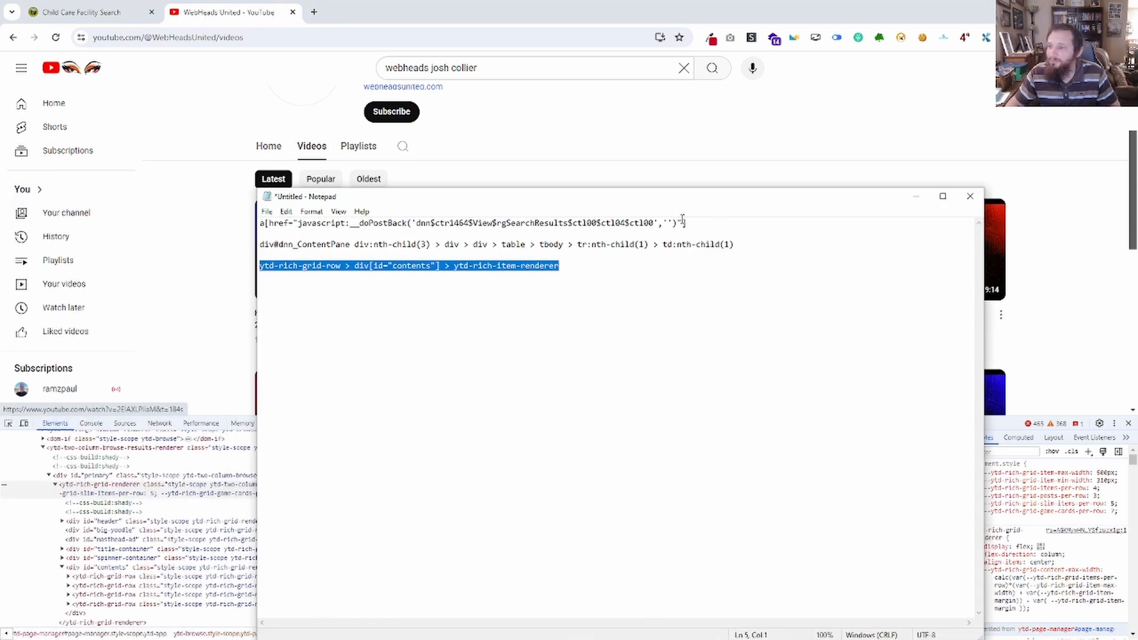
left_click(261, 265)
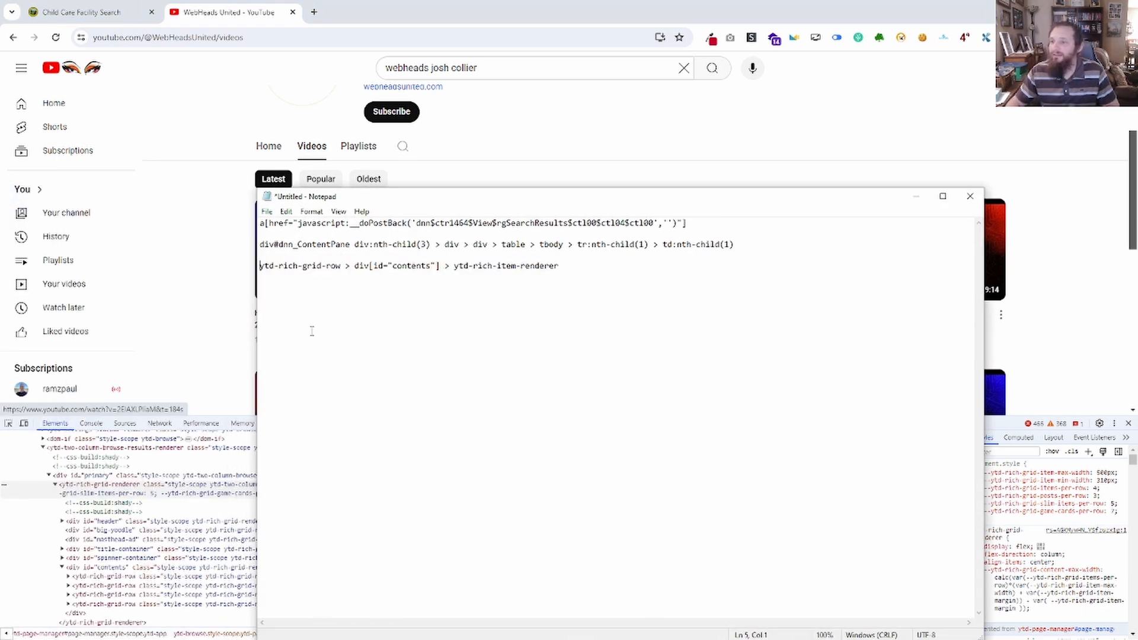
type("ytd-rich-grid-renderer")
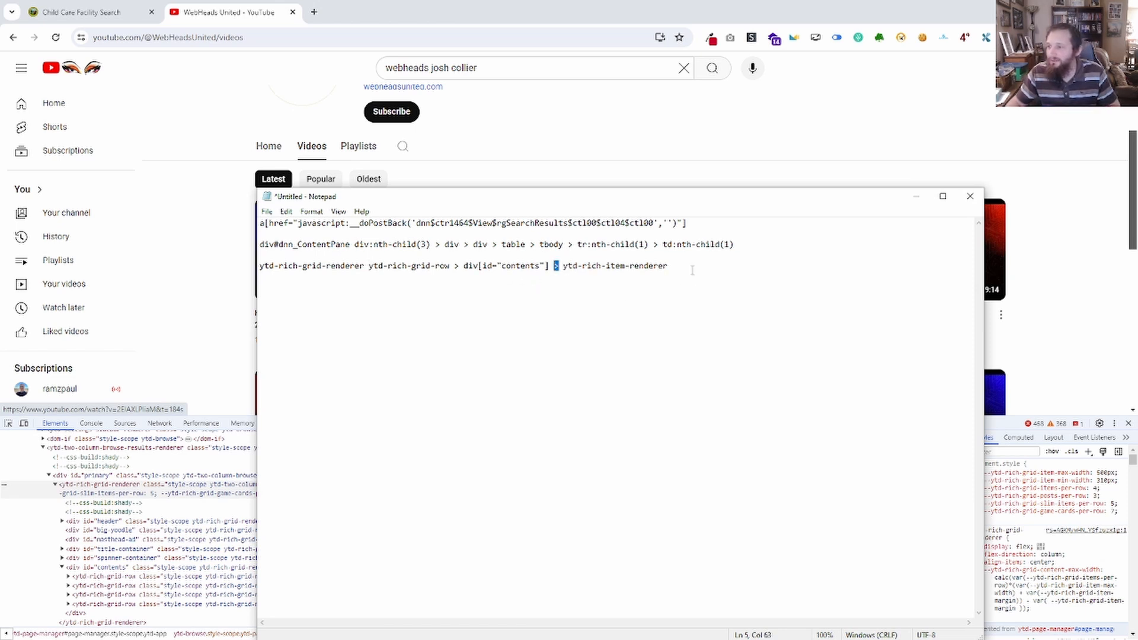
left_click_drag(690, 269, 308, 255)
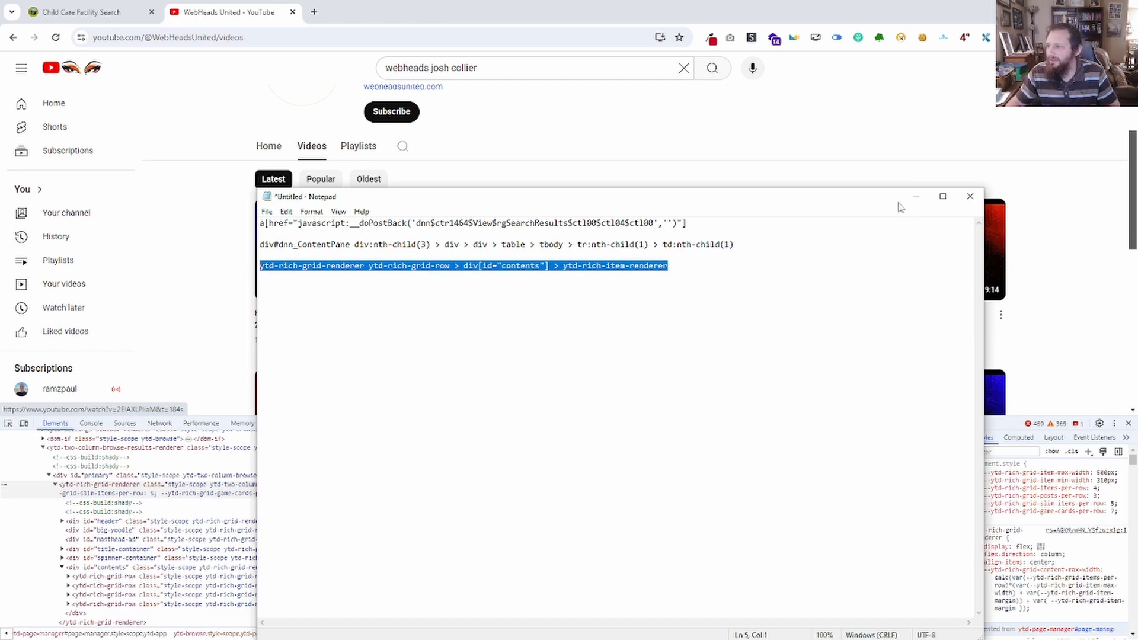
left_click(916, 196)
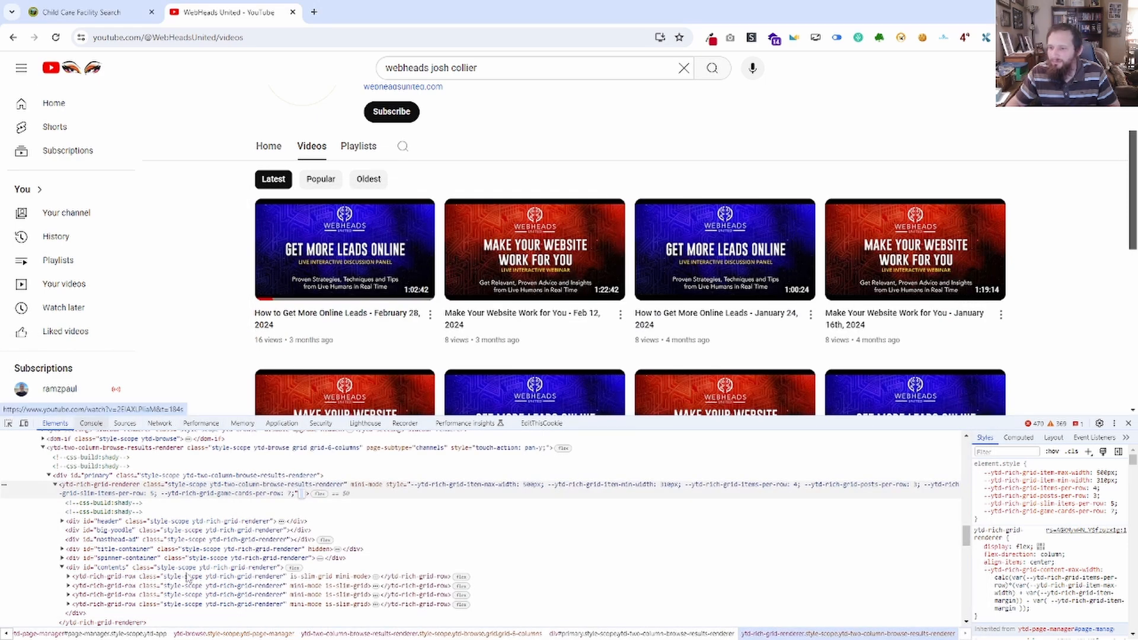
In the browser console, rerun the previous querySelectorAll with the selector ytd-rich-grid-renderer ytd-rich-grid-row > div[id="contents"] > ytd-rich-item-renderer.
left_click(90, 424)
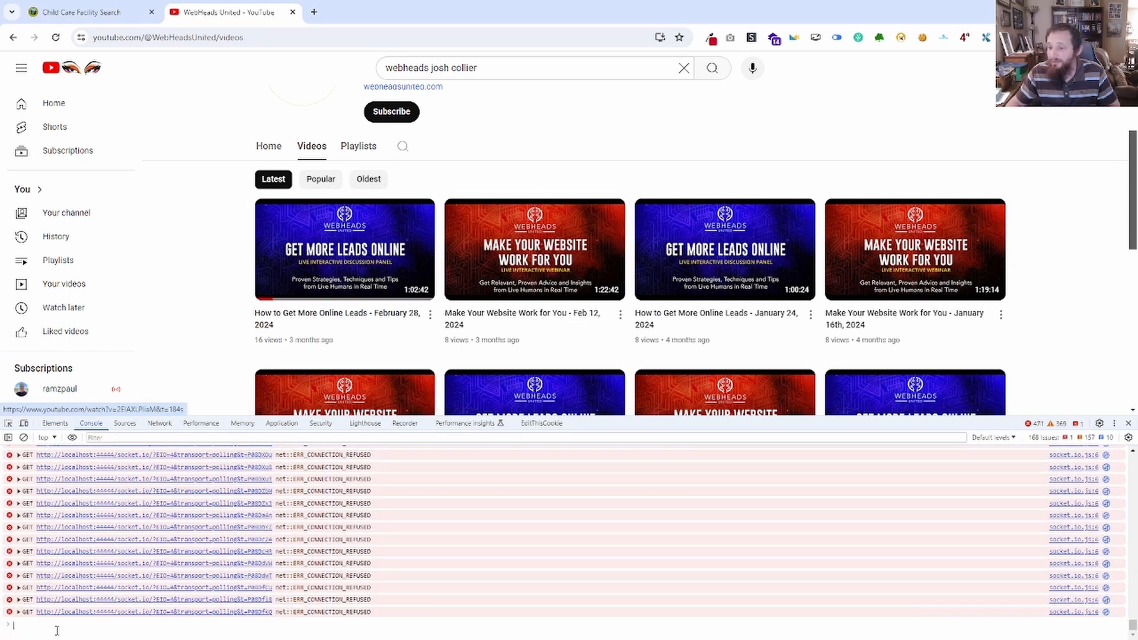
type("document.querySelectorAll('ytd-rich-grid-row > div[id=\"contents\"] > ytd-rich-item-renderer')")
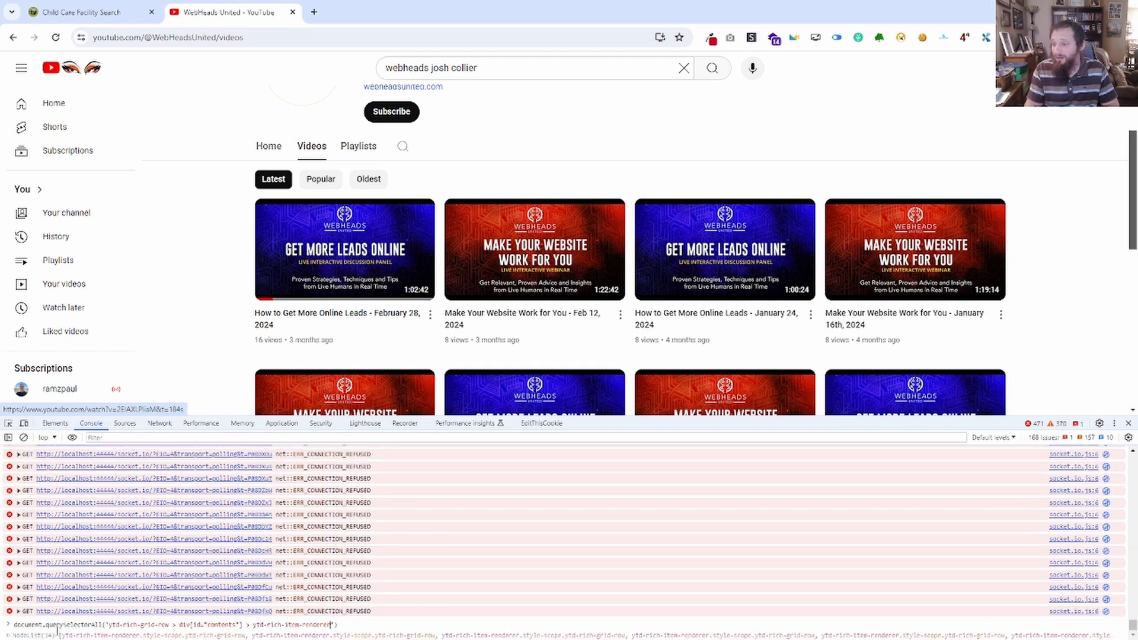
key("BackSpace")
key("BackSpace")
key("BackSpace")
key("BackSpace")
key("BackSpace")
key("BackSpace")
key("BackSpace")
key("BackSpace")
key("BackSpace")
key("BackSpace")
key("BackSpace")
key("BackSpace")
key("BackSpace")
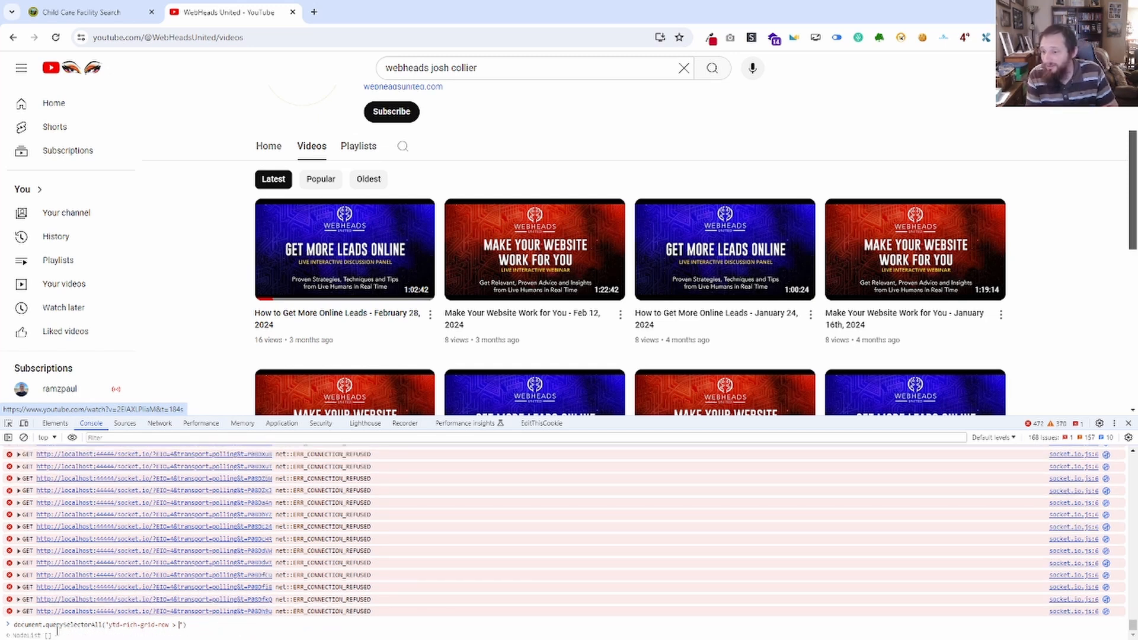
key("BackSpace")
key("BackSpace")
key("BackSpace")
key("BackSpace")
key("BackSpace")
key("BackSpace")
key("BackSpace")
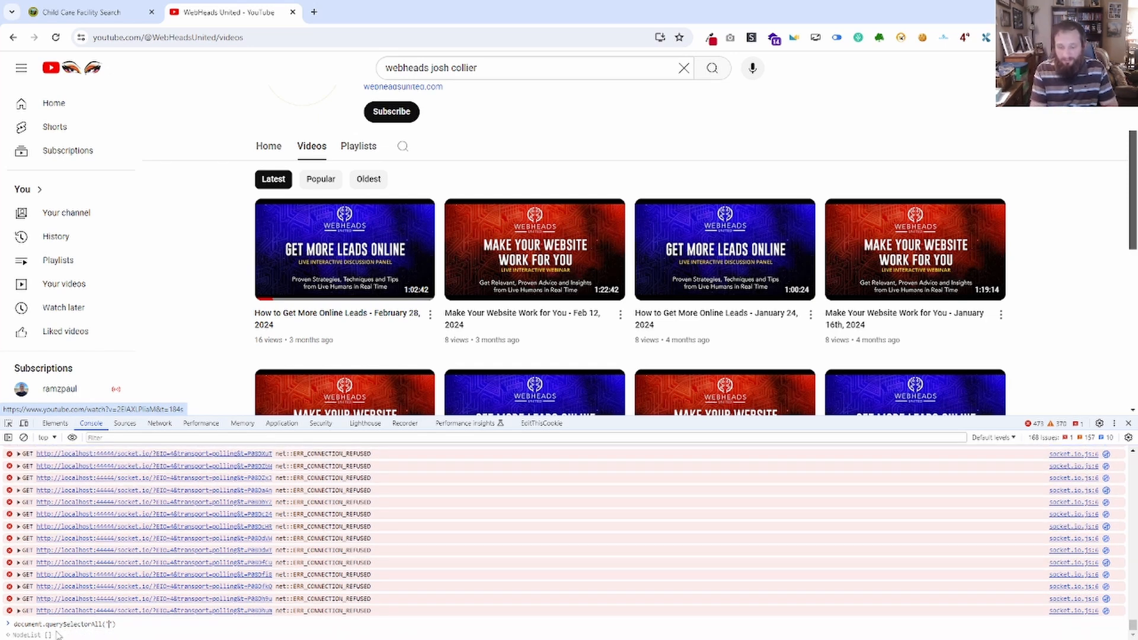
type("ytd-rich-grid-renderer ytd-rich-grid-row > div[id=\"contents\"] > ytd-rich-item-renderer")
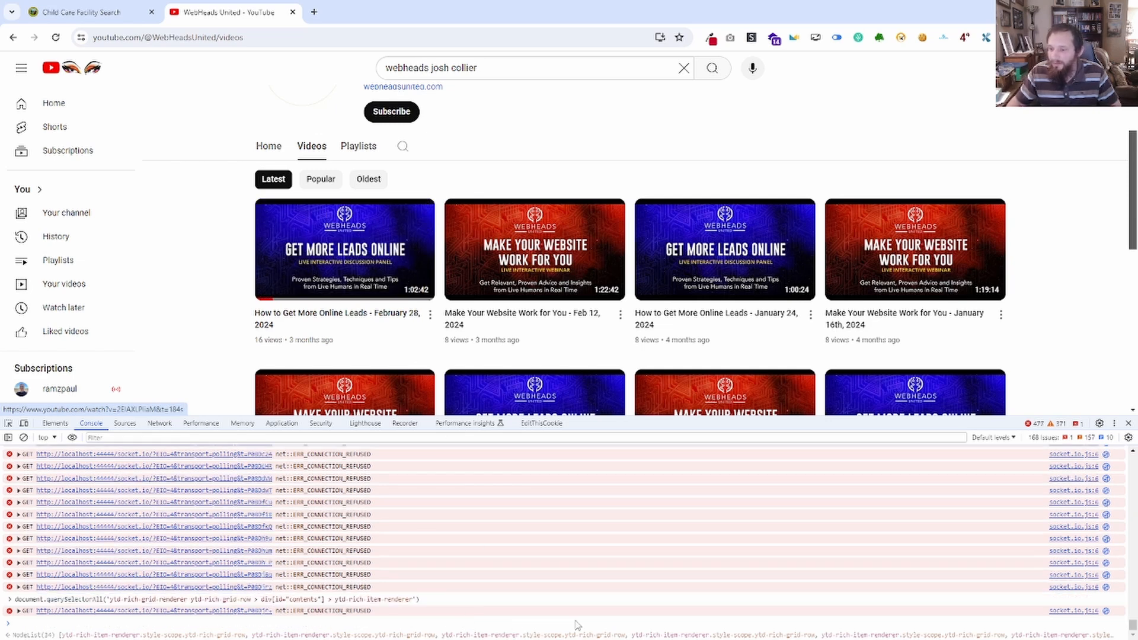
key("Return")
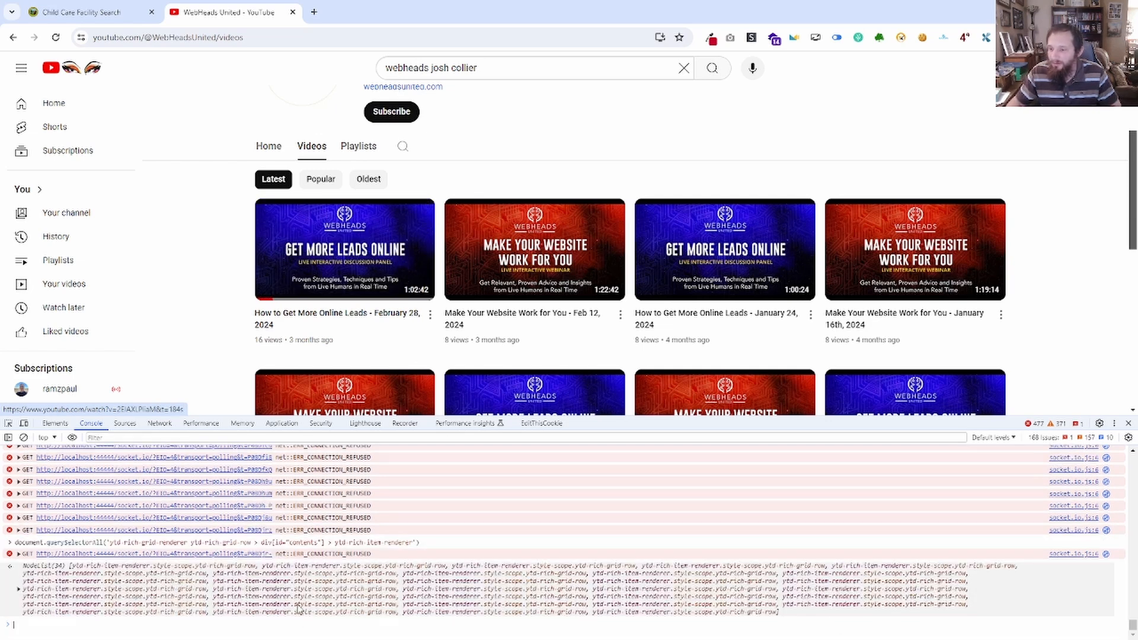
Expand the returned node list, reveal entry 1 in the element tree and collapse its parent ytd-rich-grid-row.
left_click(18, 590)
scroll(119, 522, "down", 2)
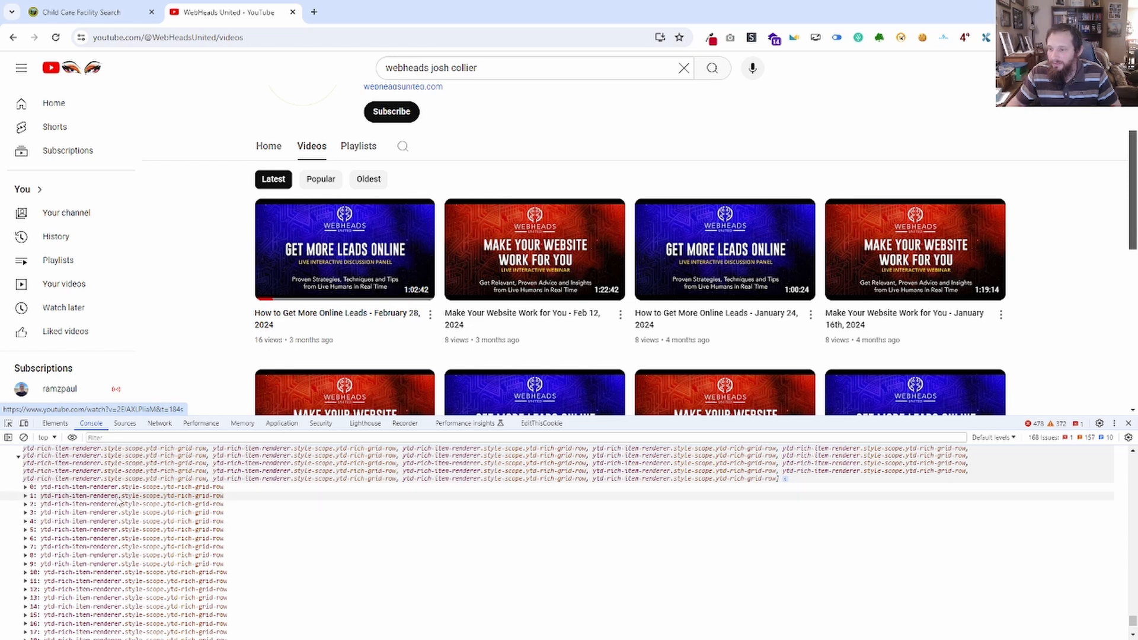
left_click(120, 498)
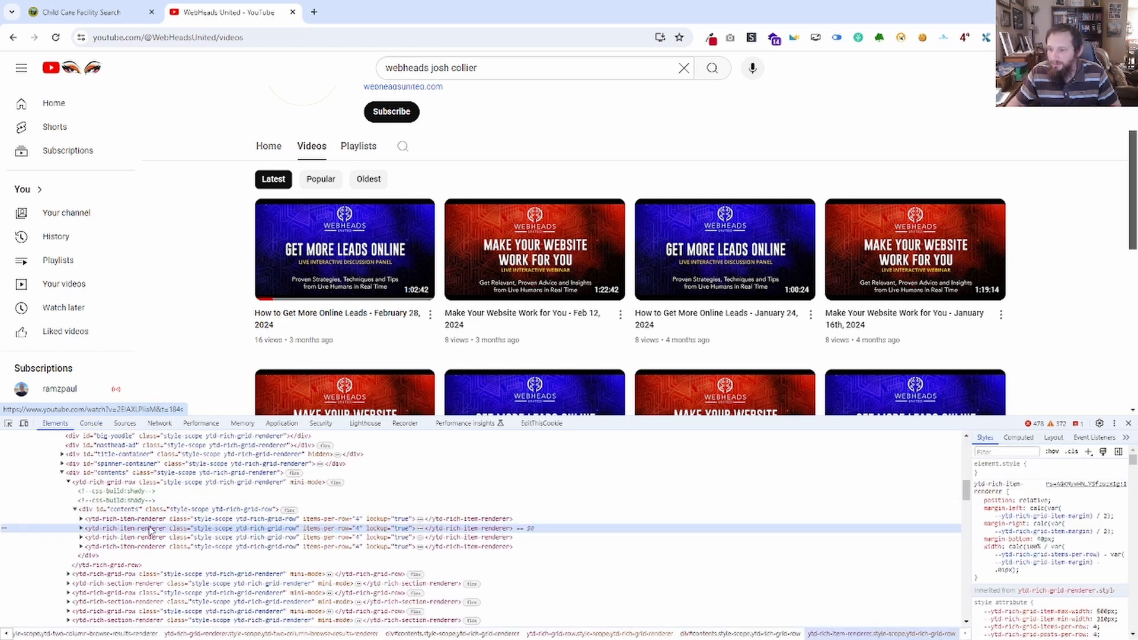
left_click(68, 483)
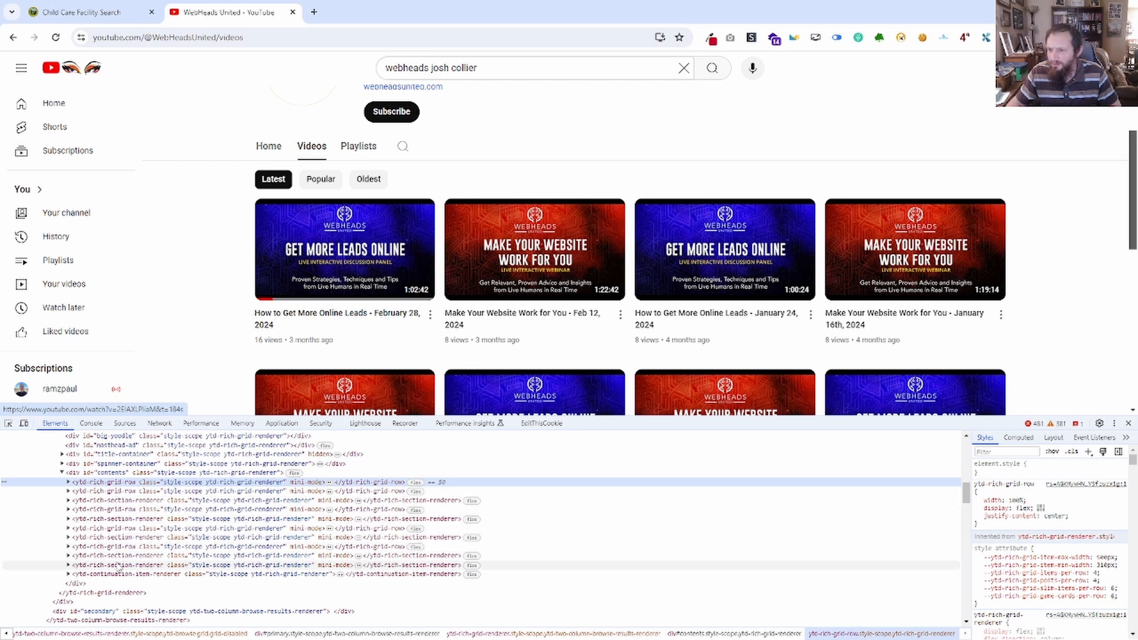
Trace the grid's ancestors through the element tree and copy the tag name of the ytd-browse element with page-subtype="channels".
scroll(96, 550, "up", 4)
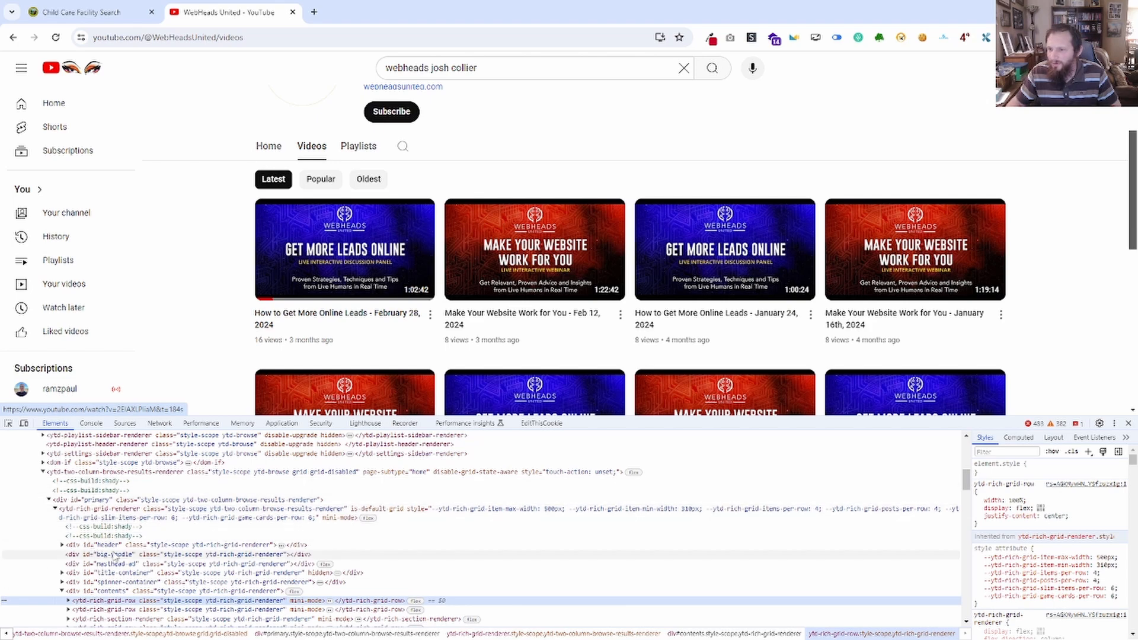
scroll(103, 527, "up", 2)
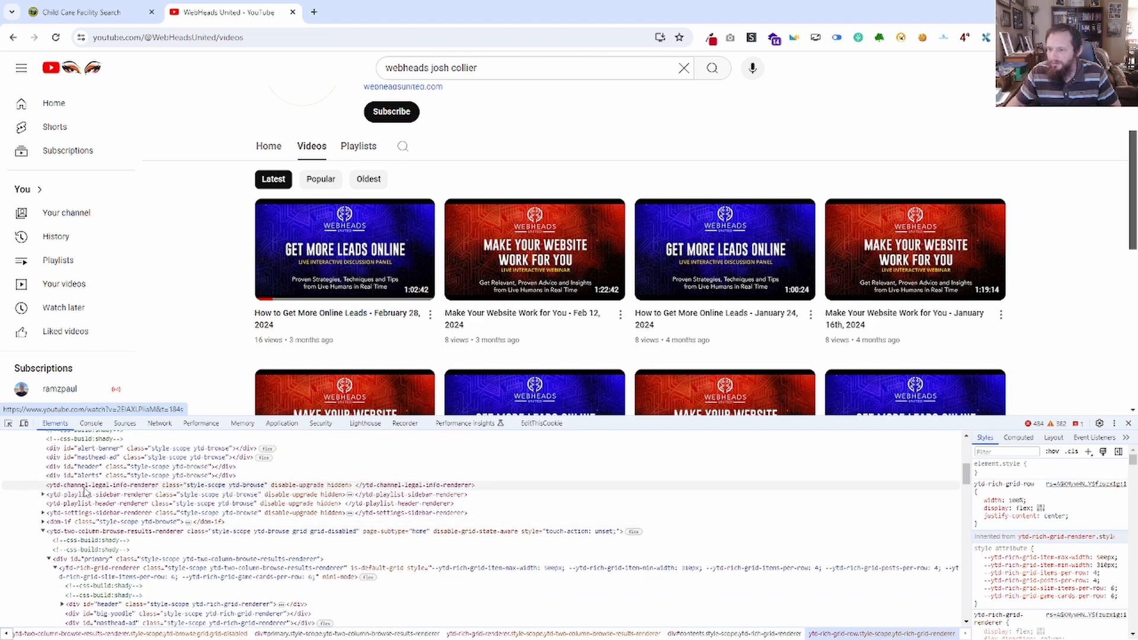
scroll(85, 489, "up", 10)
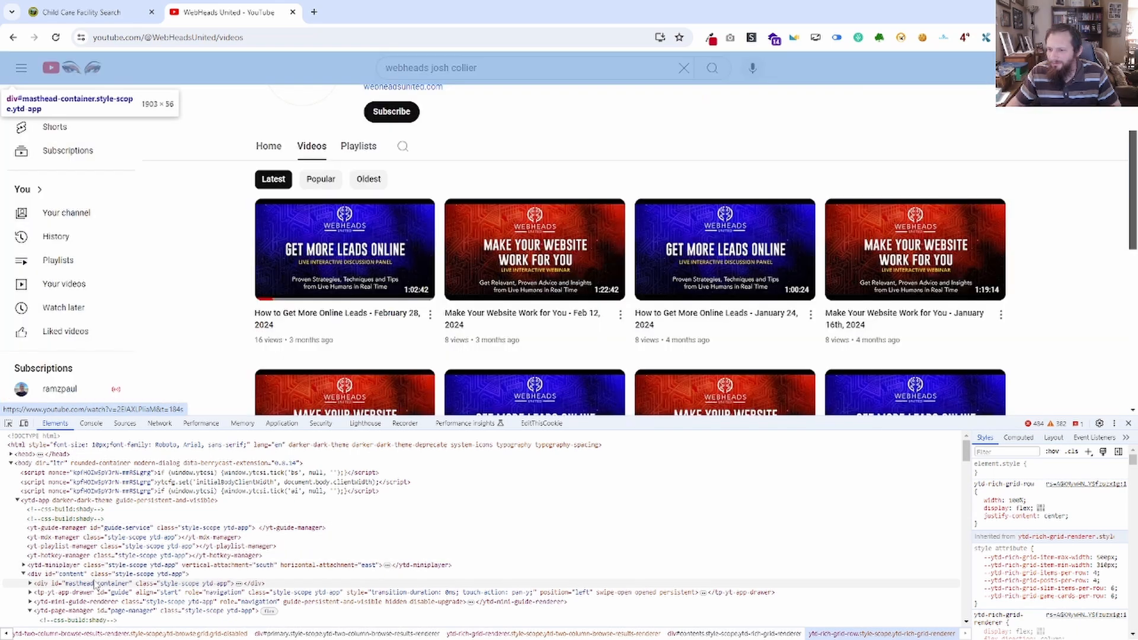
scroll(101, 570, "down", 2)
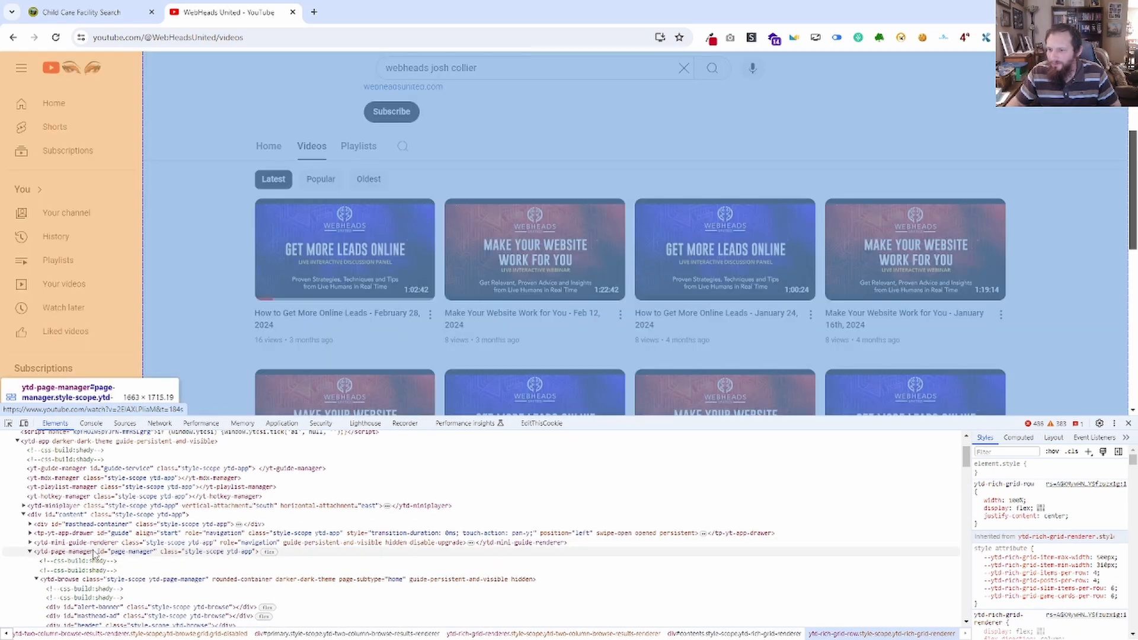
scroll(95, 554, "down", 2)
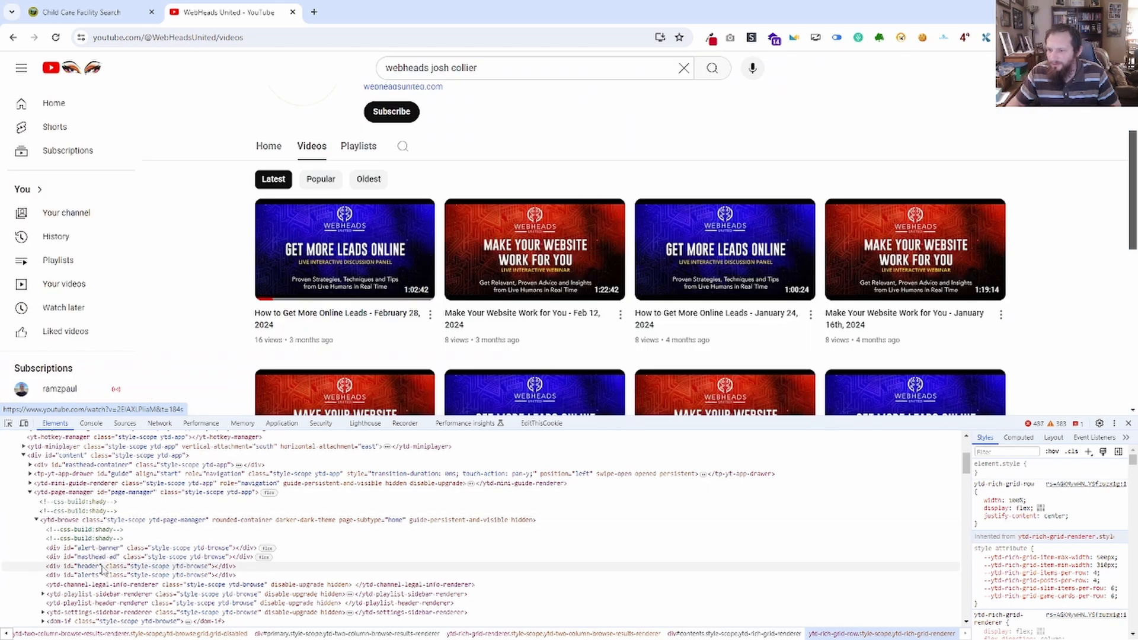
scroll(104, 575, "down", 2)
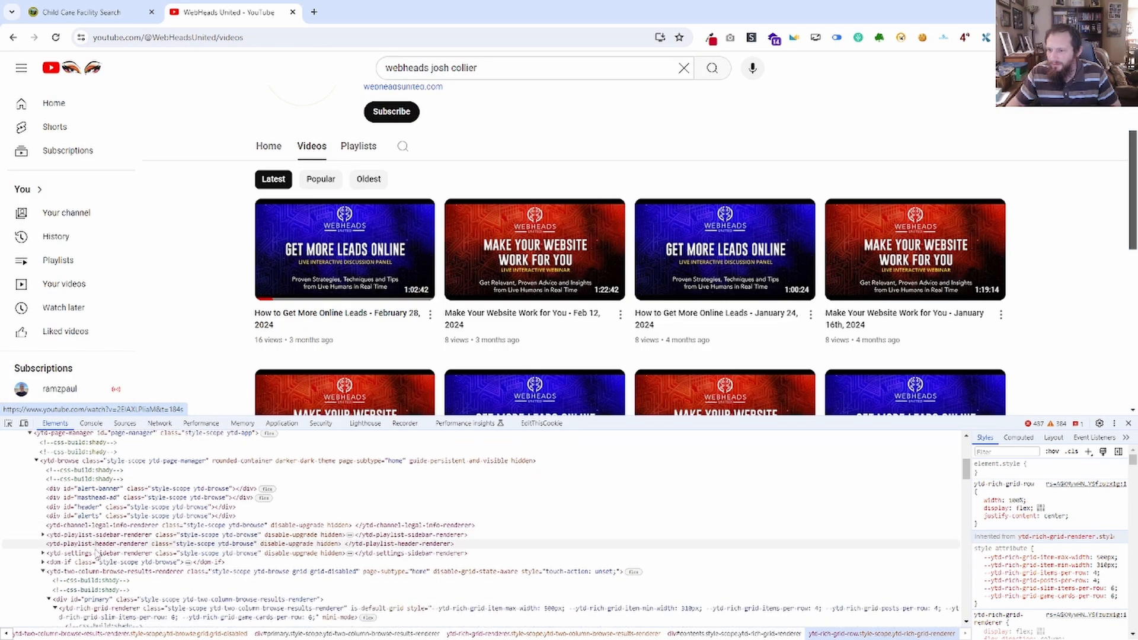
scroll(85, 574, "down", 6)
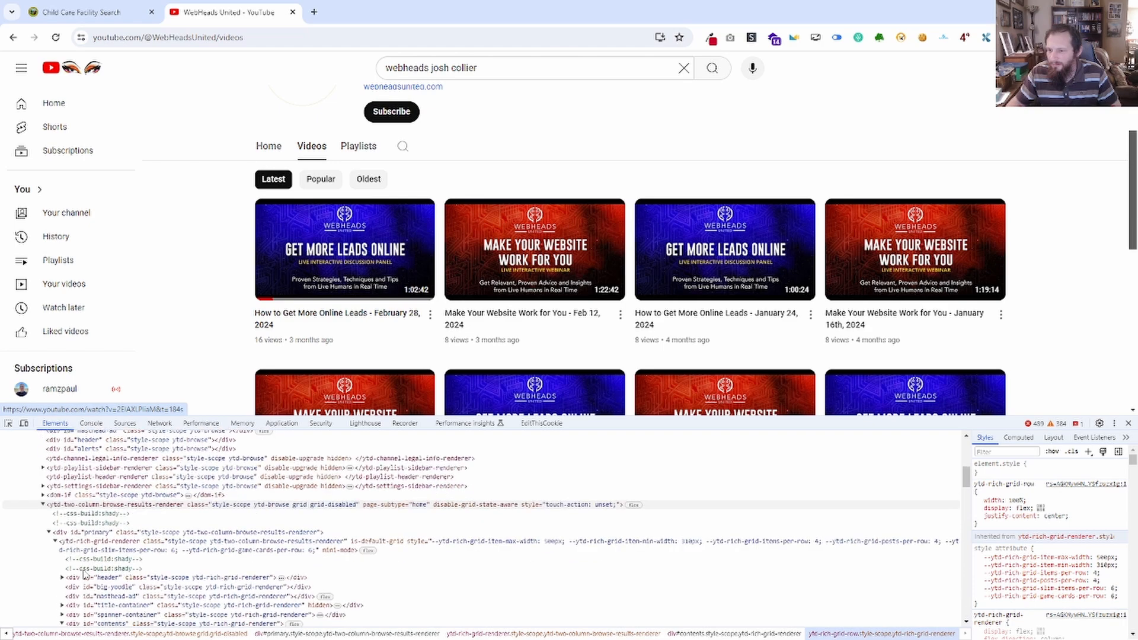
scroll(92, 547, "down", 5)
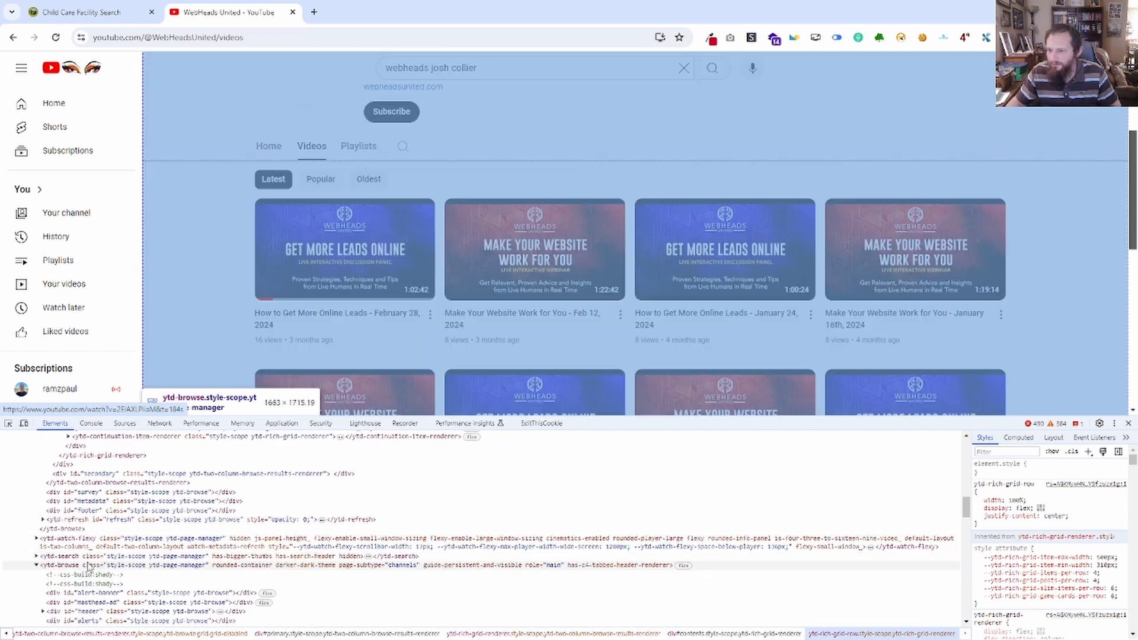
left_click(88, 566)
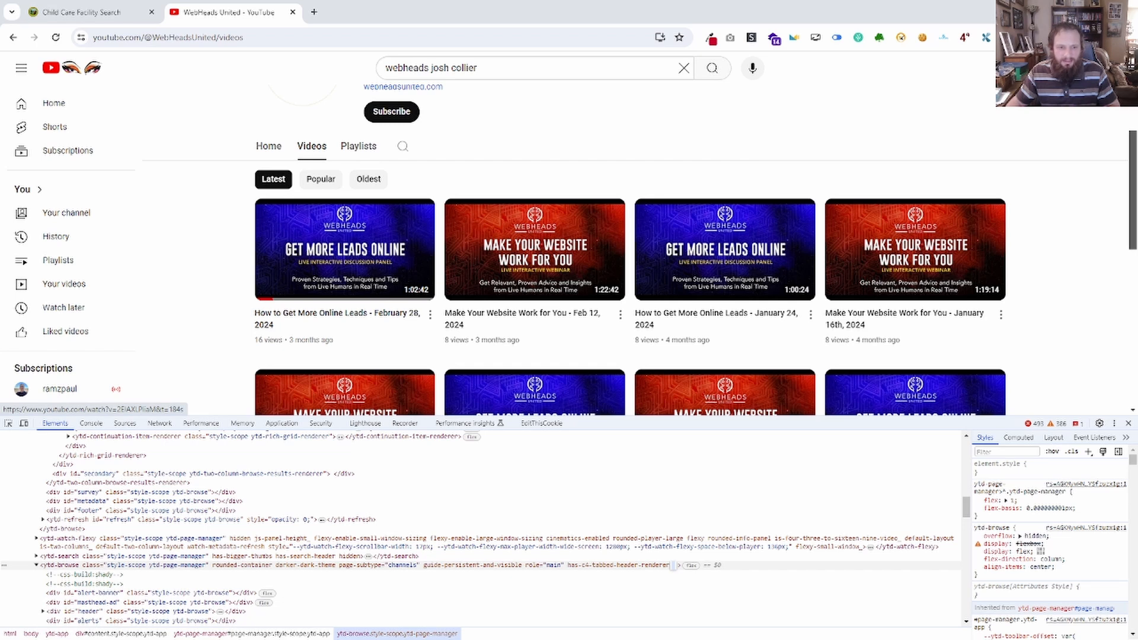
Add ytd-browse in front of the last selector in Notepad, copy the whole line and return to the browser's element tree.
key("alt+Tab")
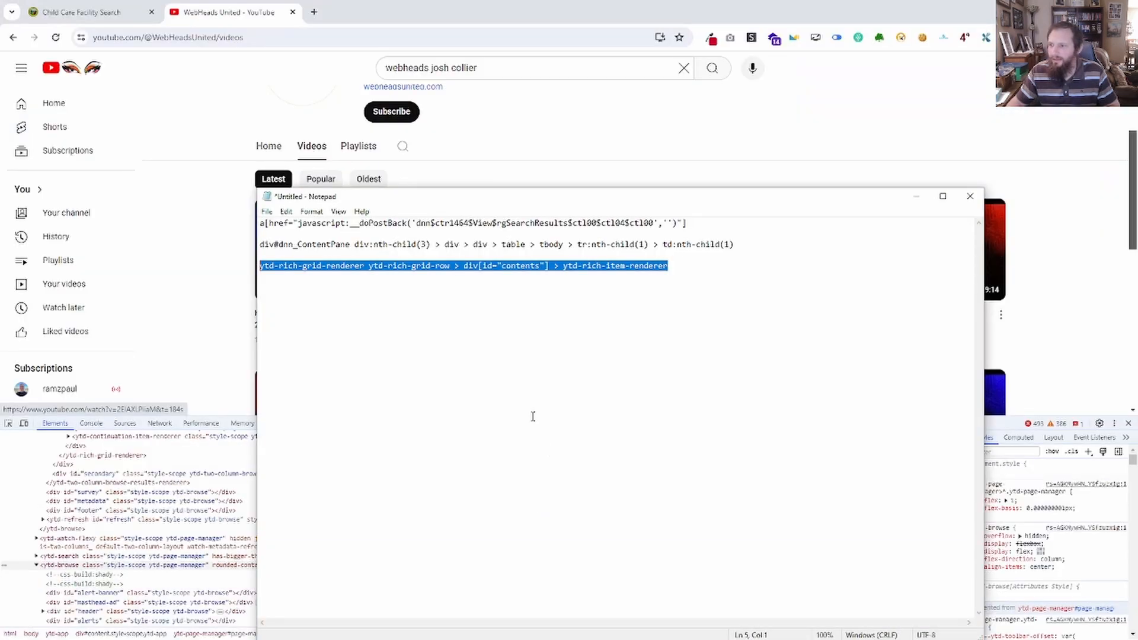
left_click(423, 302)
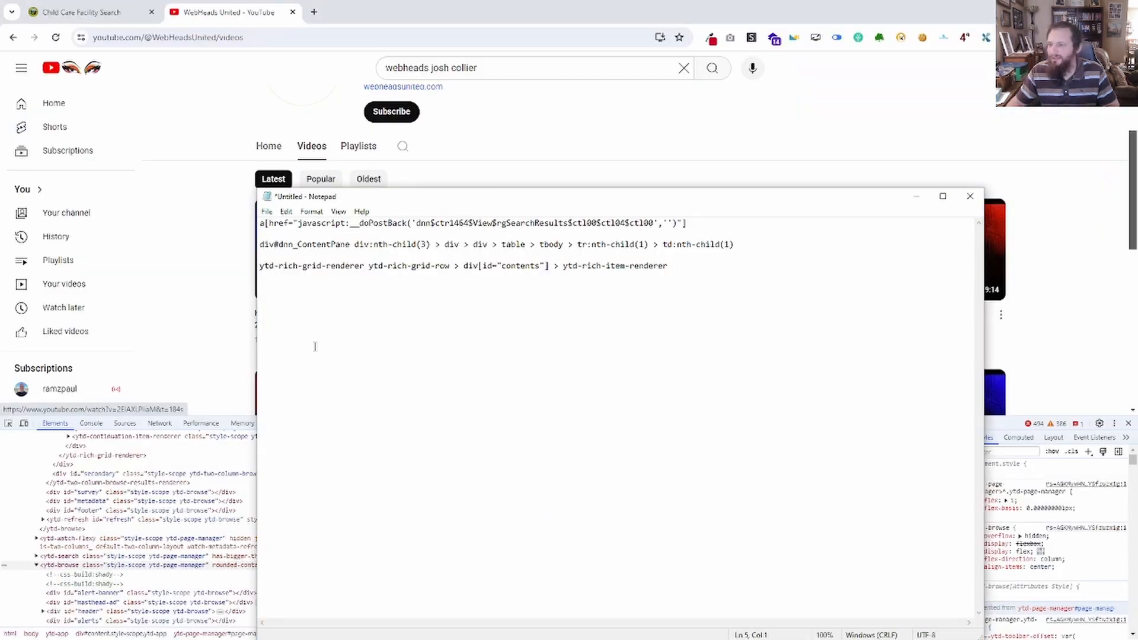
type("ytd-browse")
left_click_drag(730, 268, 455, 257)
key("ctrl+c")
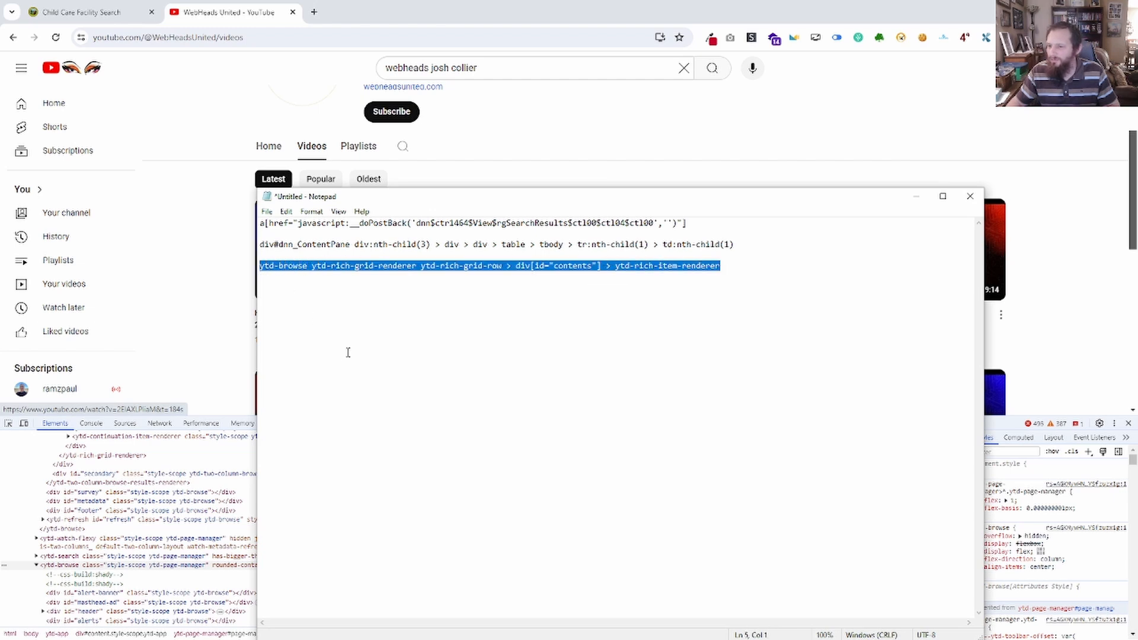
key("alt+Tab")
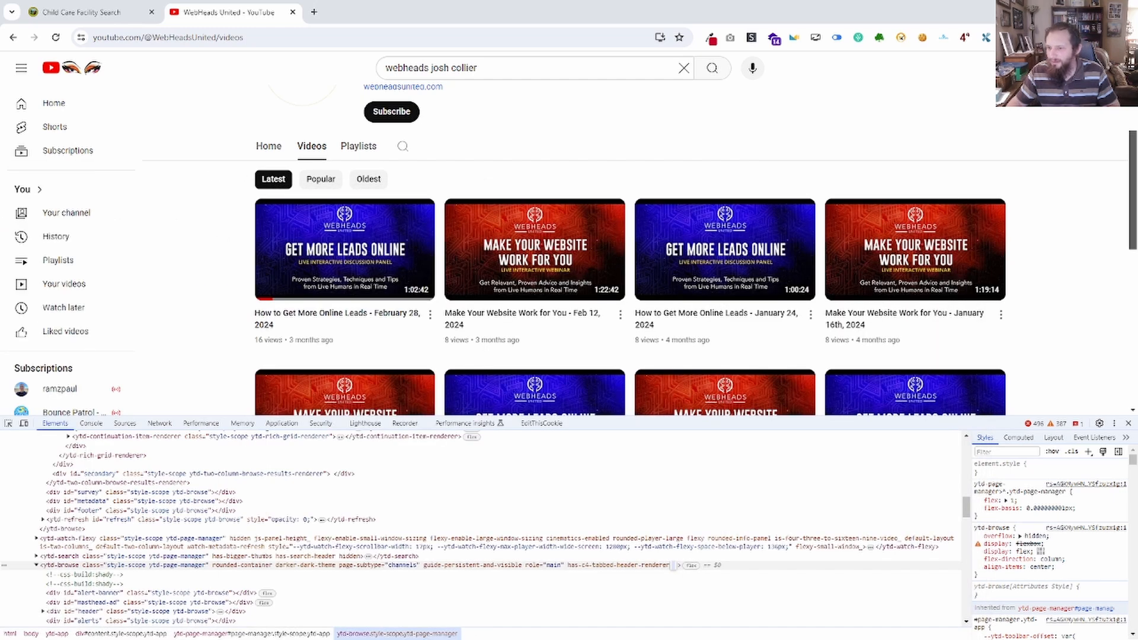
scroll(153, 578, "up", 1)
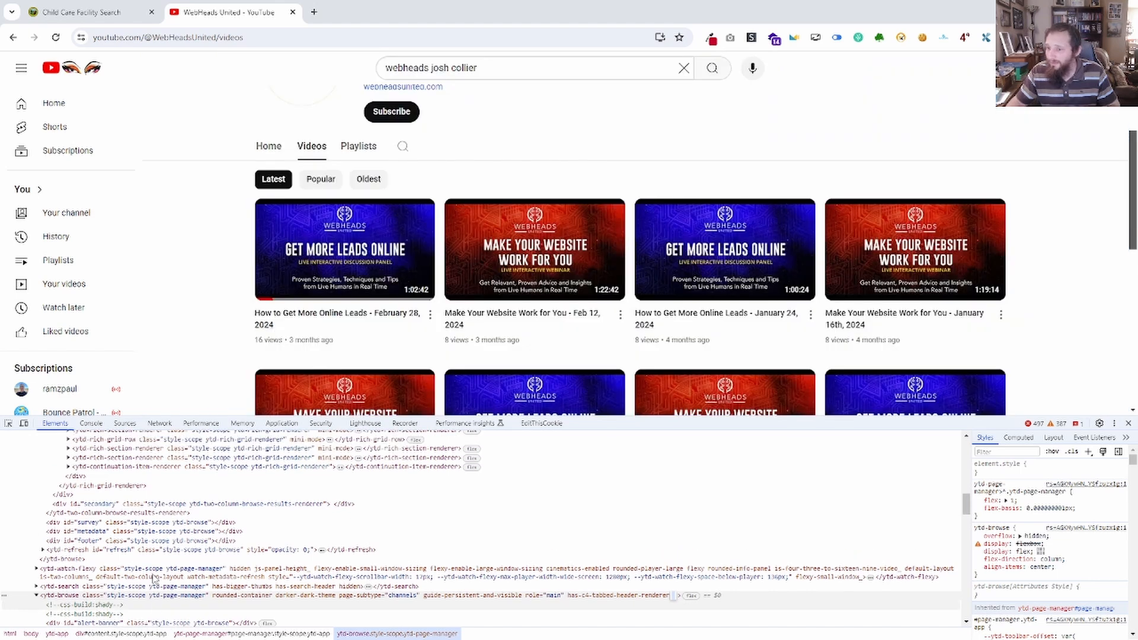
In the browser console, replace the selector in the previous querySelectorAll command with the copied one that starts with ytd-browse.
scroll(153, 578, "down", 1)
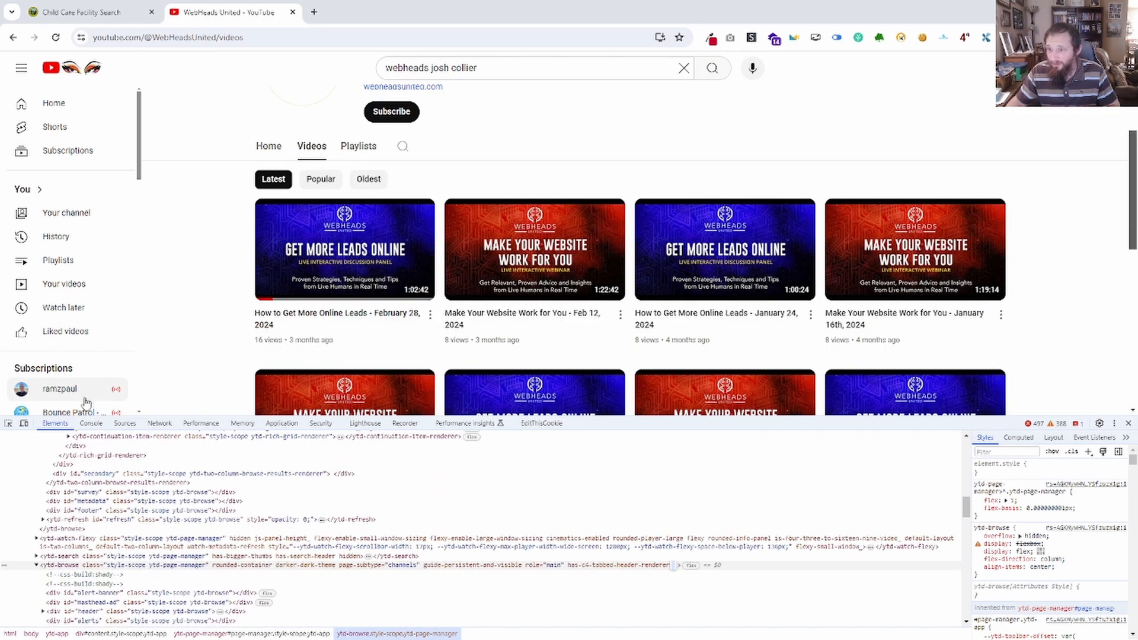
left_click(91, 424)
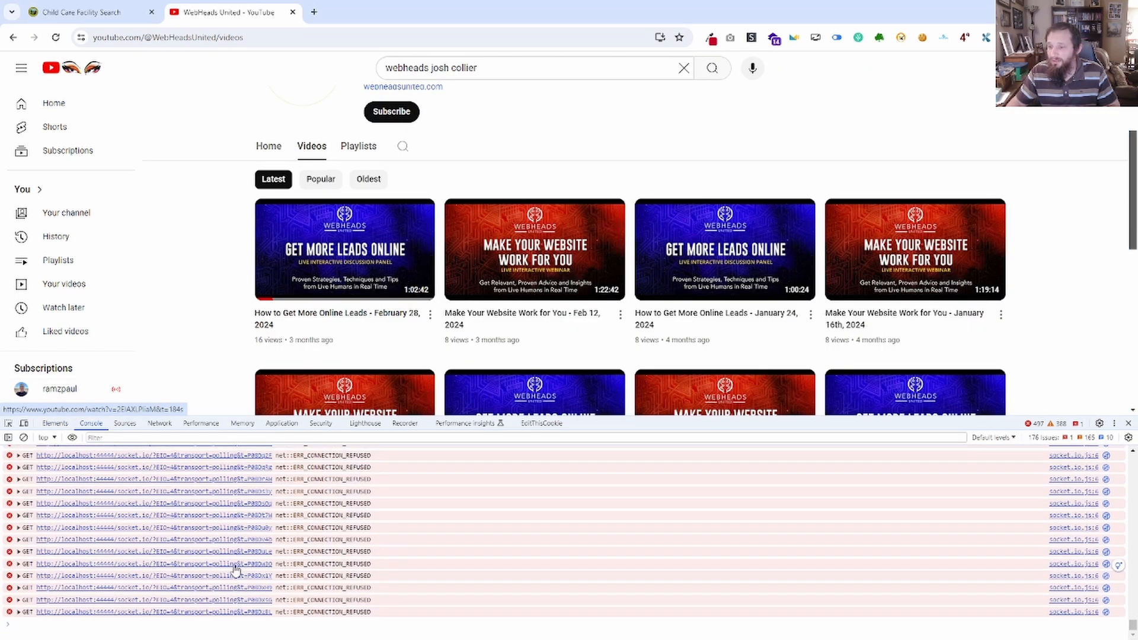
type("document.querySelectorAll('ytd-rich-grid-renderer ytd-rich-grid-row > div[id=\"contents\"] > ytd-rich-item-renderer')")
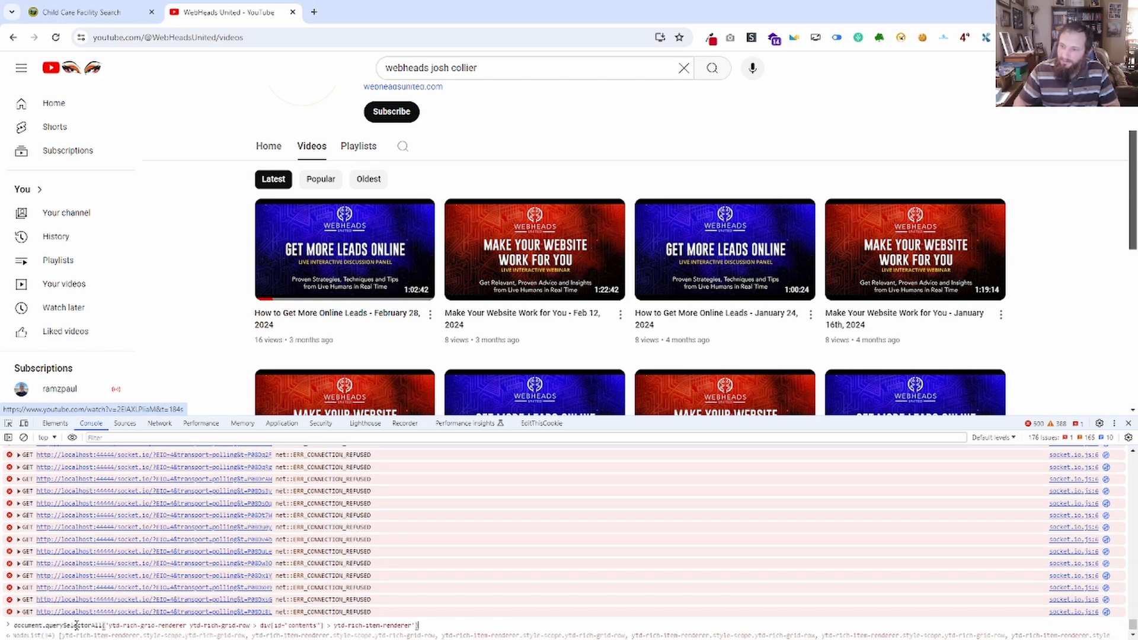
key("BackSpace")
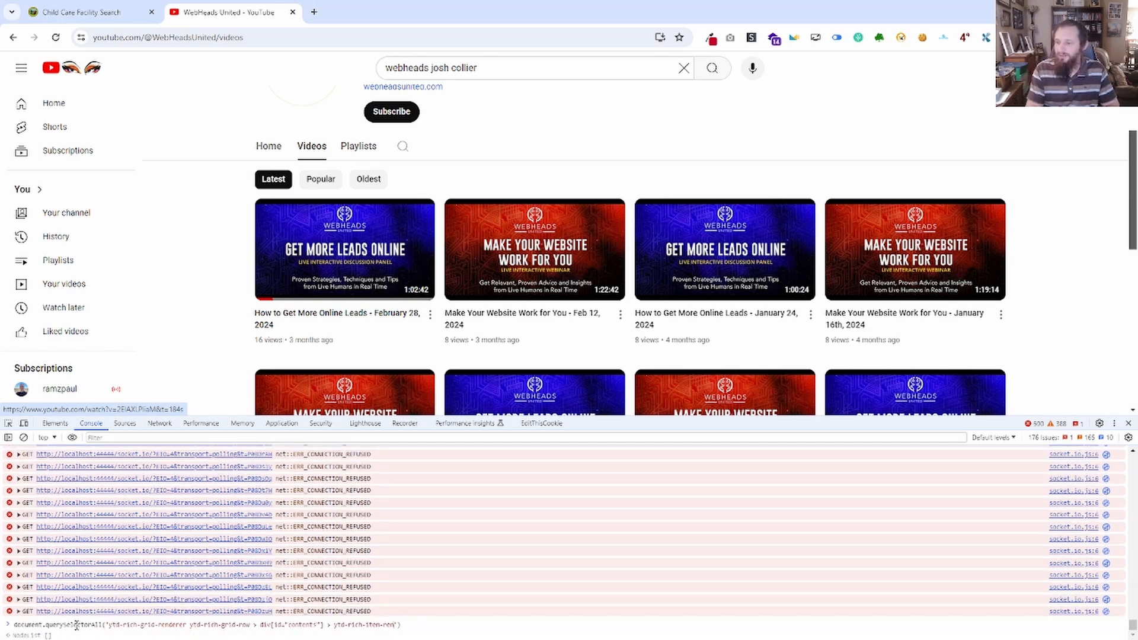
key("BackSpace")
key("BackSpace")
key("BackSpace")
key("BackSpace")
key("BackSpace")
key("BackSpace")
key("BackSpace")
key("BackSpace")
key("BackSpace")
key("BackSpace")
key("BackSpace")
key("BackSpace")
key("BackSpace")
key("BackSpace")
key("BackSpace")
key("BackSpace")
key("BackSpace")
key("BackSpace")
key("BackSpace")
key("BackSpace")
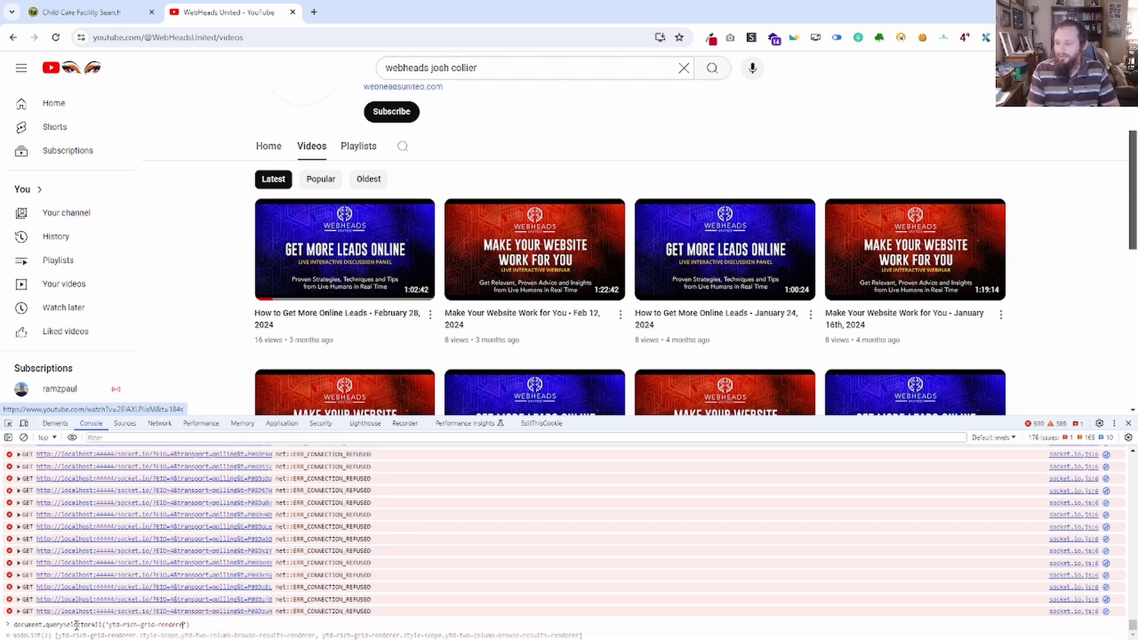
key("ctrl+v")
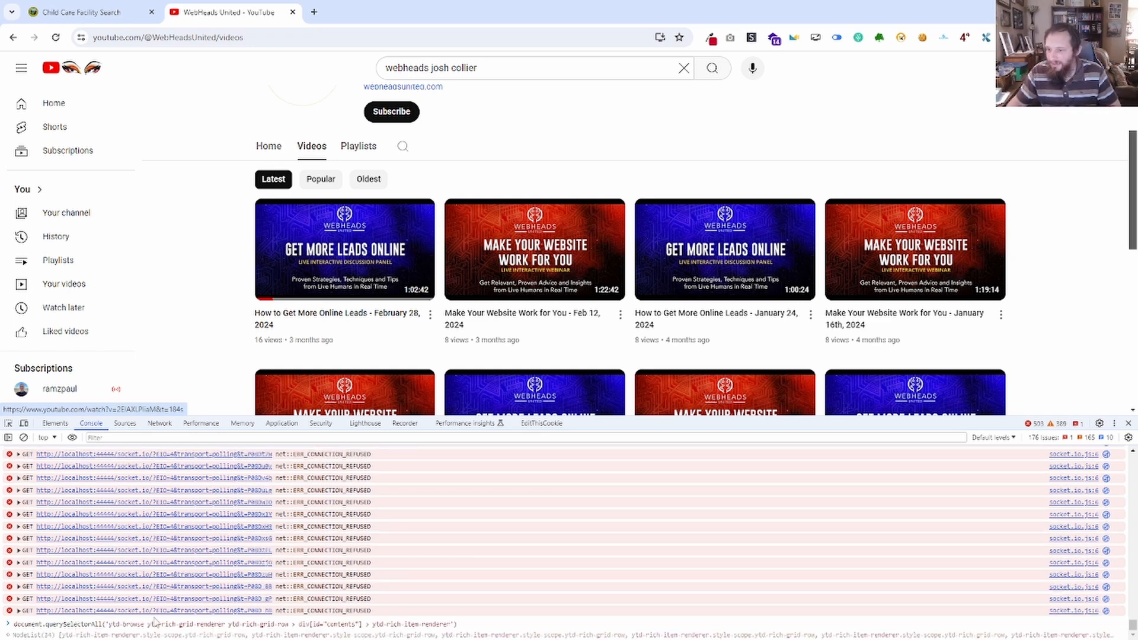
Compare the grid structures inside the home and channels ytd-browse elements in the element tree.
left_click(55, 424)
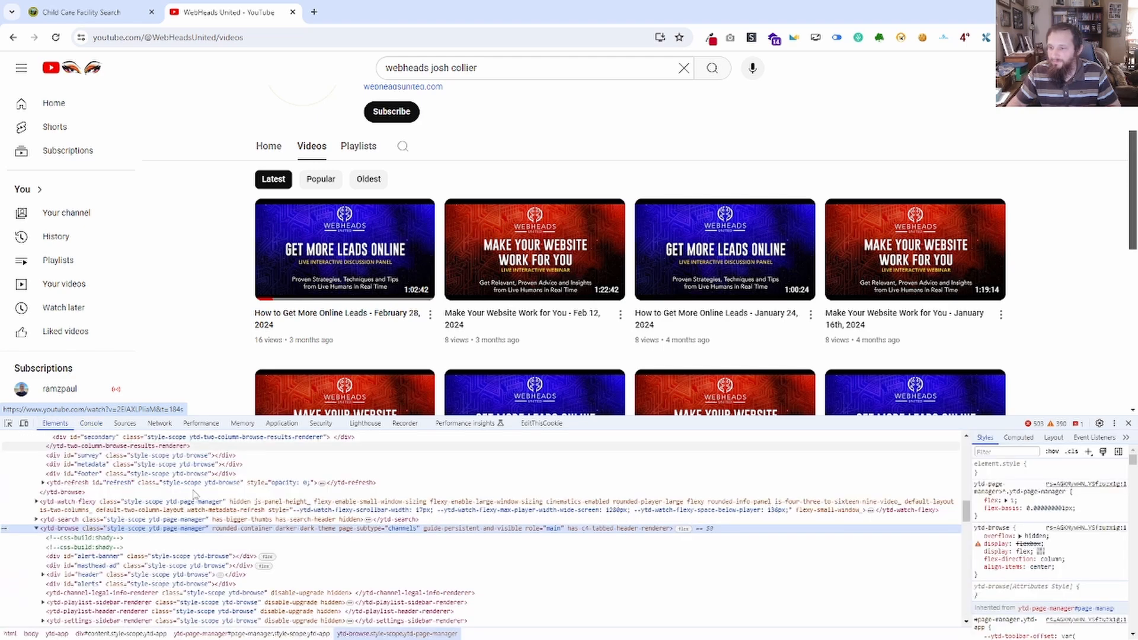
scroll(104, 531, "up", 3)
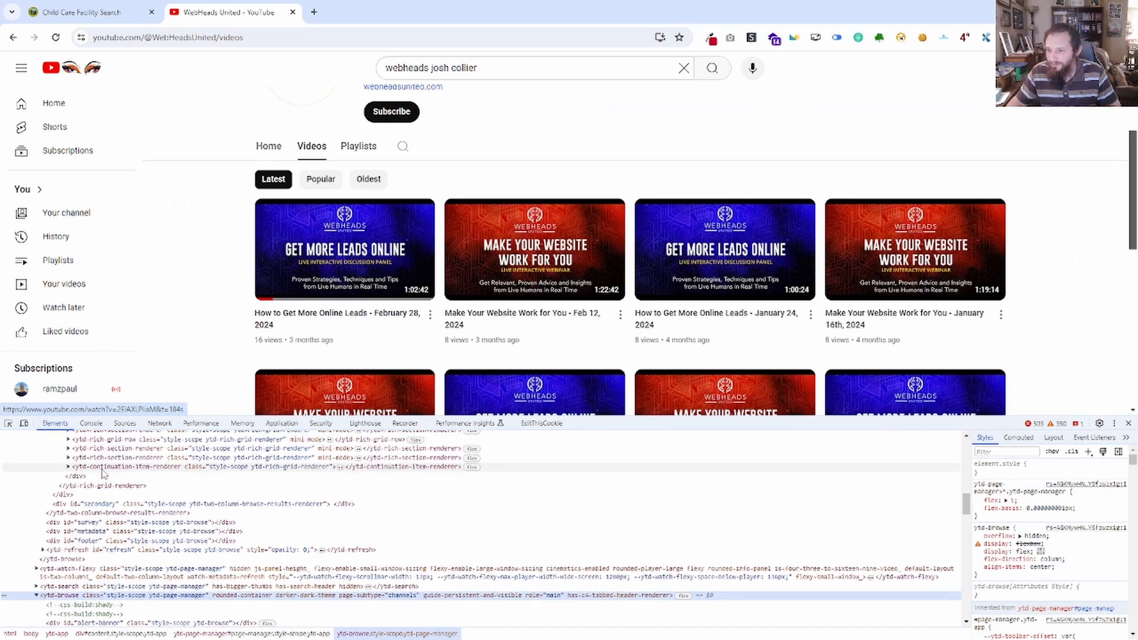
scroll(79, 493, "up", 3)
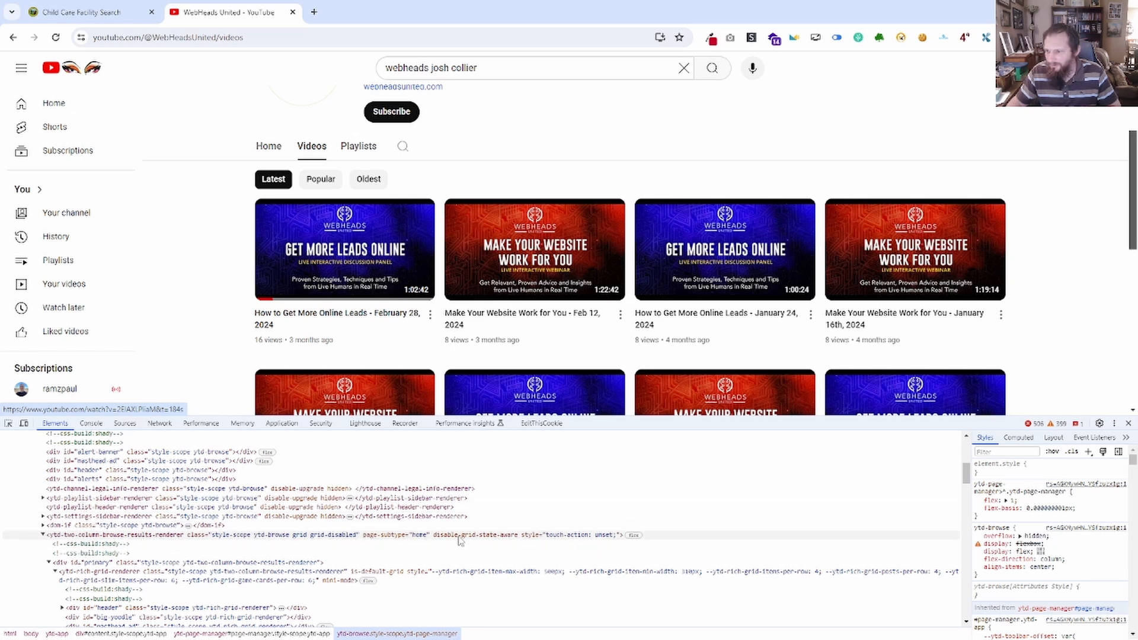
scroll(186, 536, "down", 5)
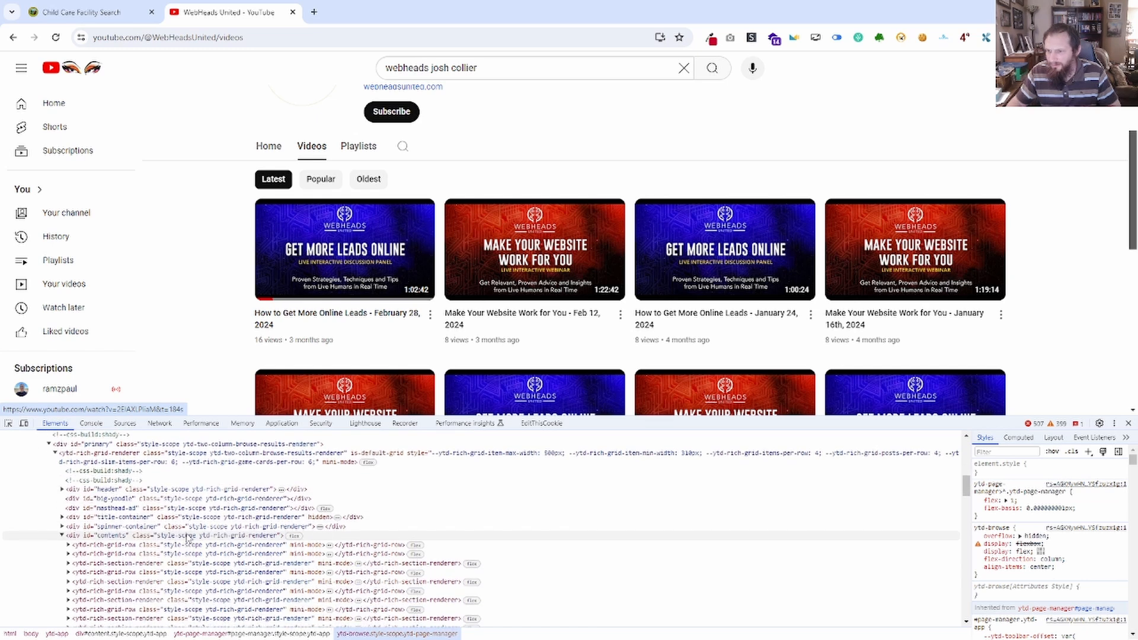
scroll(187, 536, "down", 3)
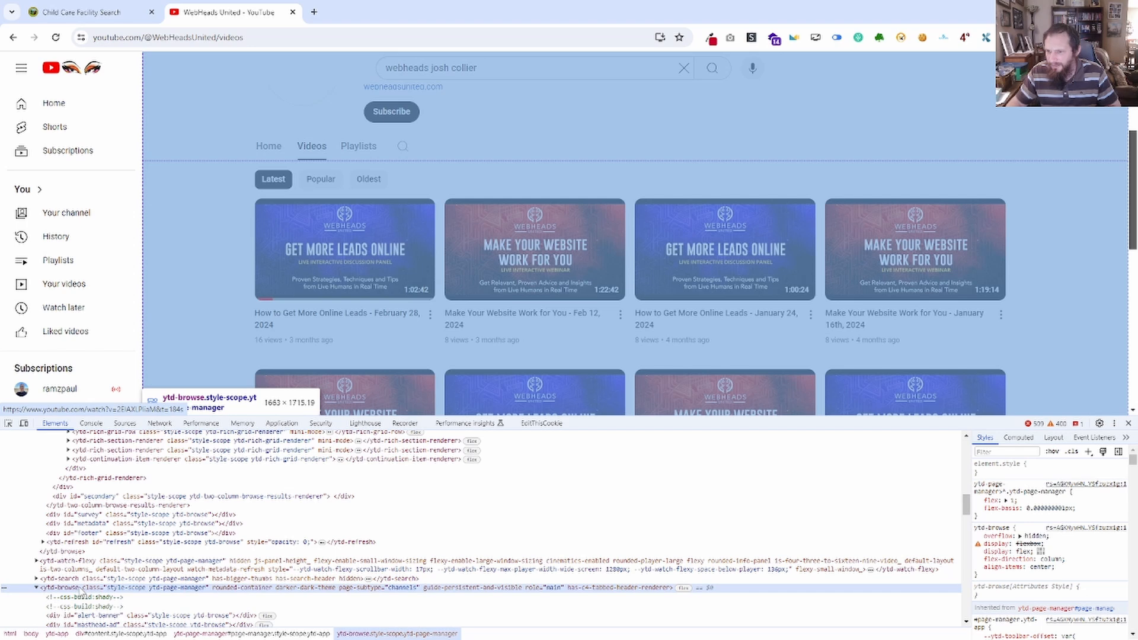
scroll(83, 593, "down", 2)
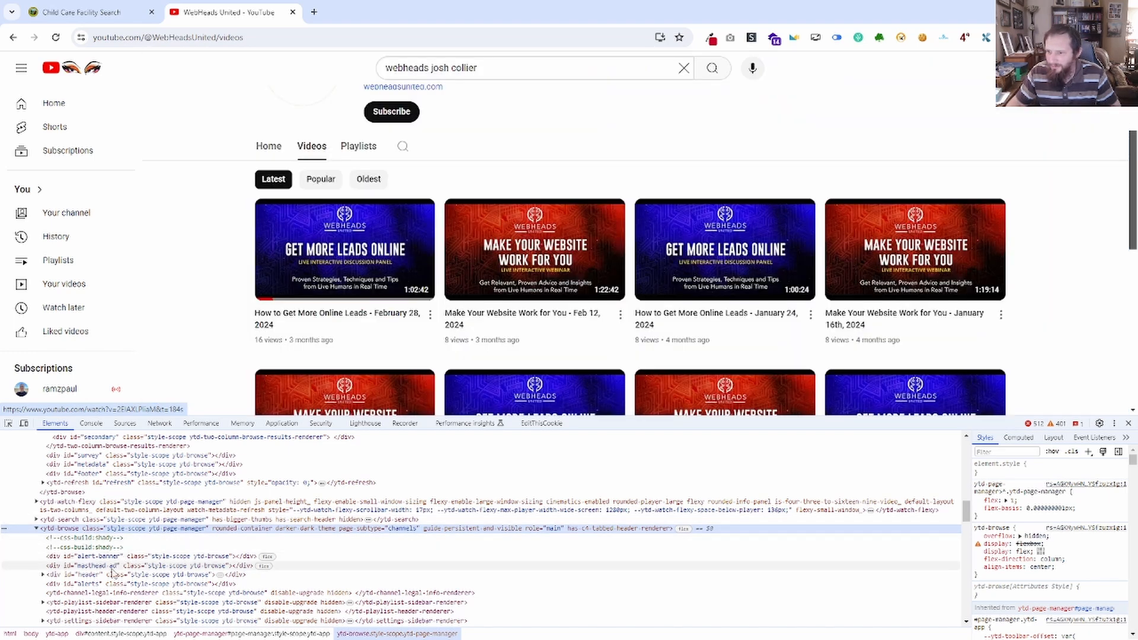
scroll(100, 583, "down", 2)
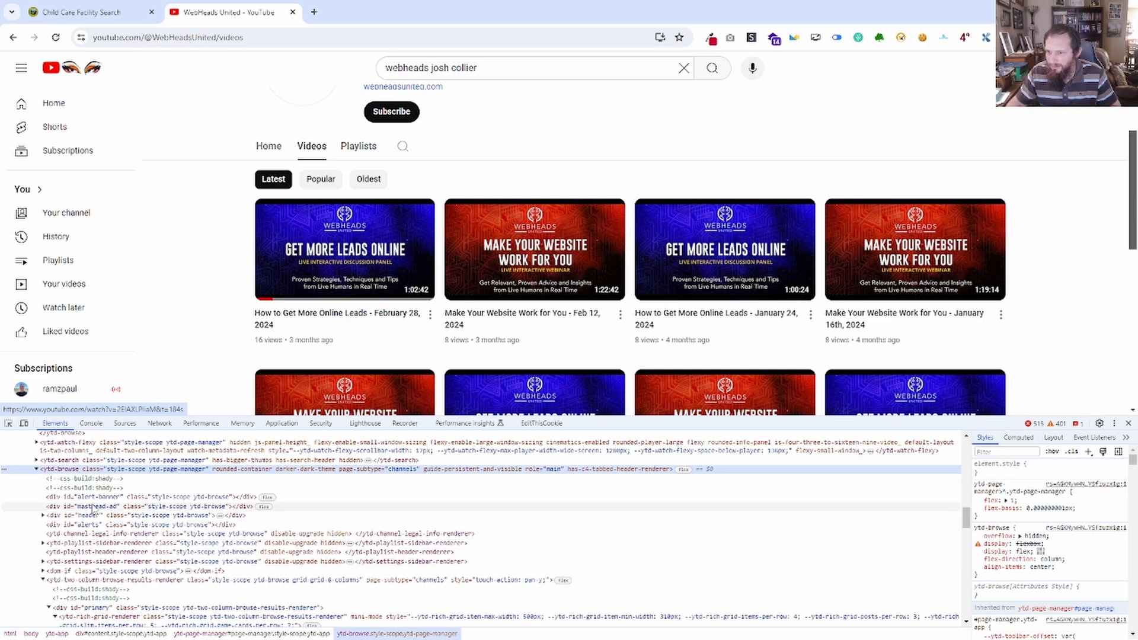
Collapse and re-expand ytd-app, and trace the tree from there down to the ytd-browse element with page-subtype="channels".
scroll(71, 551, "up", 10)
scroll(55, 536, "up", 5)
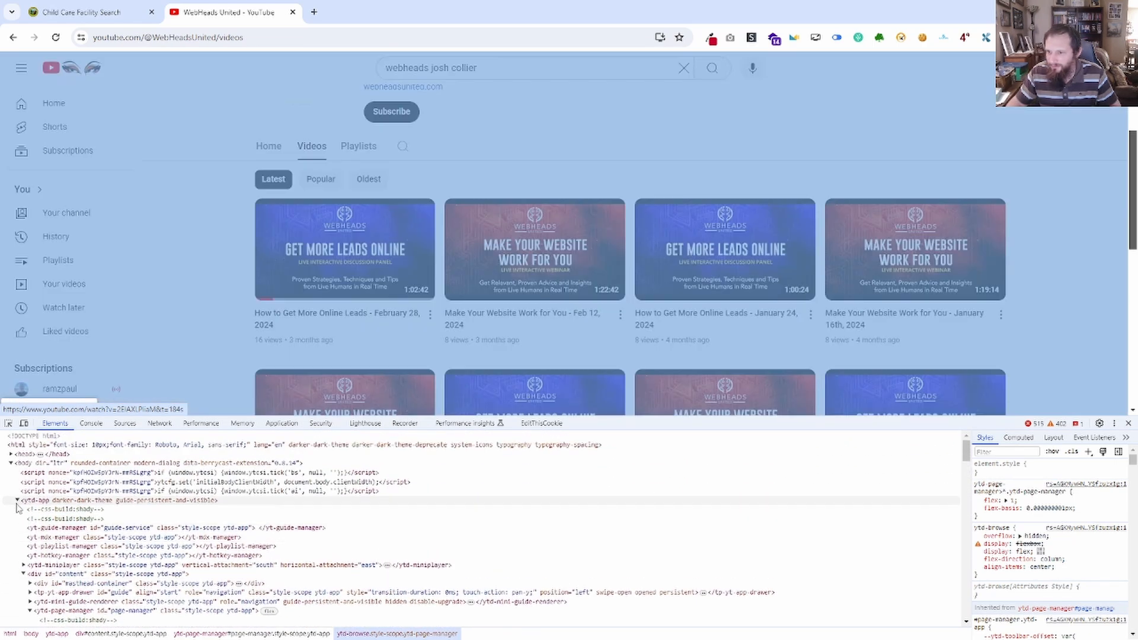
left_click(17, 501)
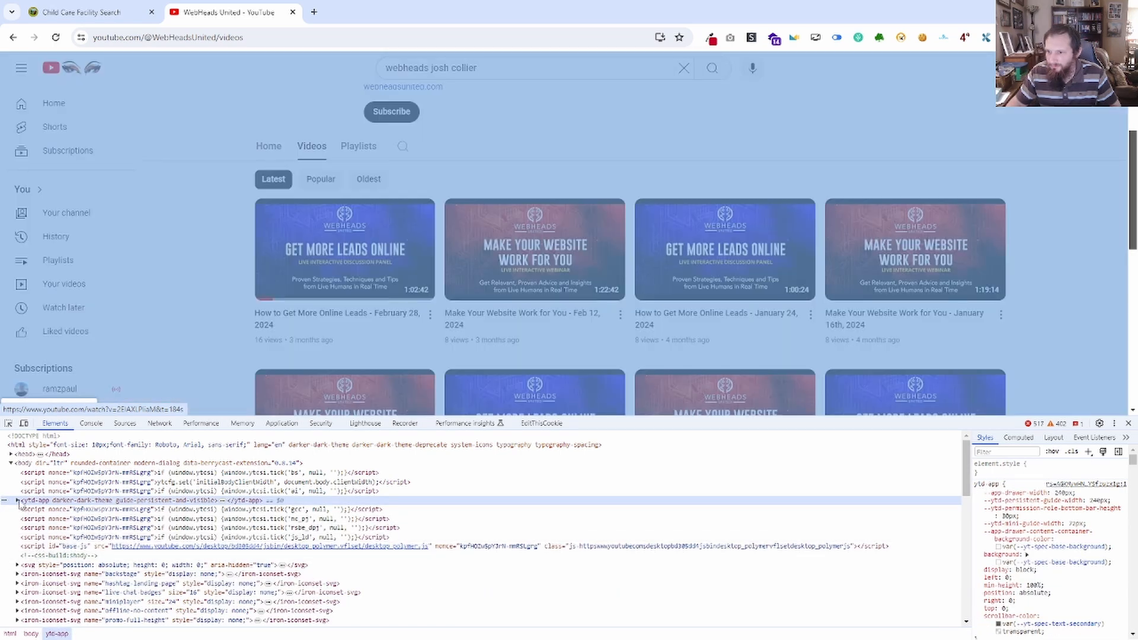
left_click(17, 501)
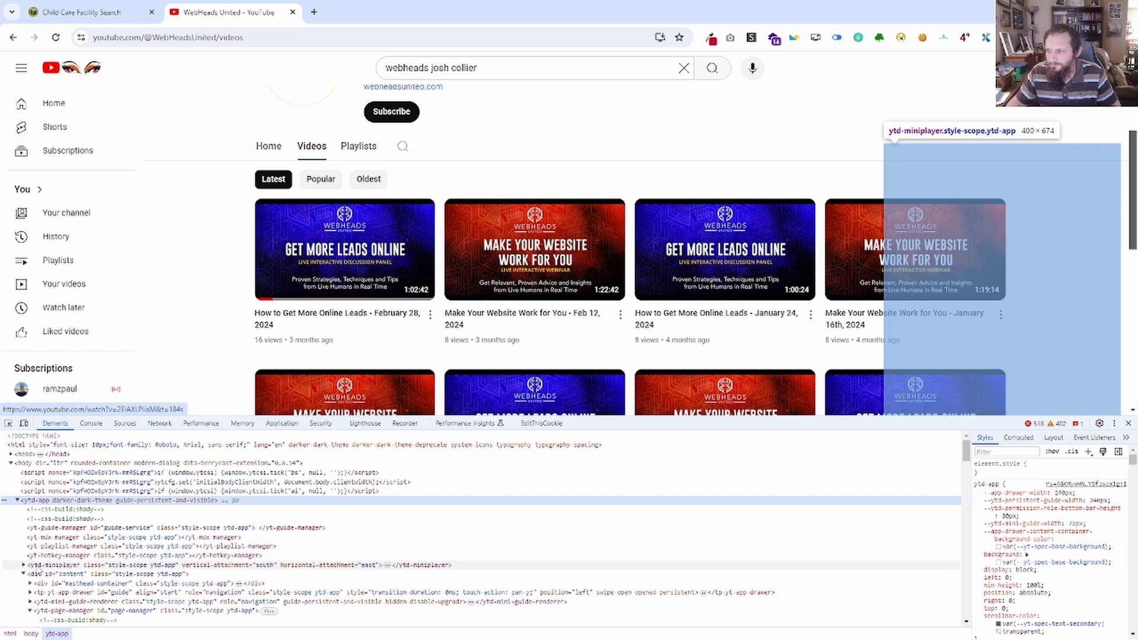
scroll(37, 545, "down", 2)
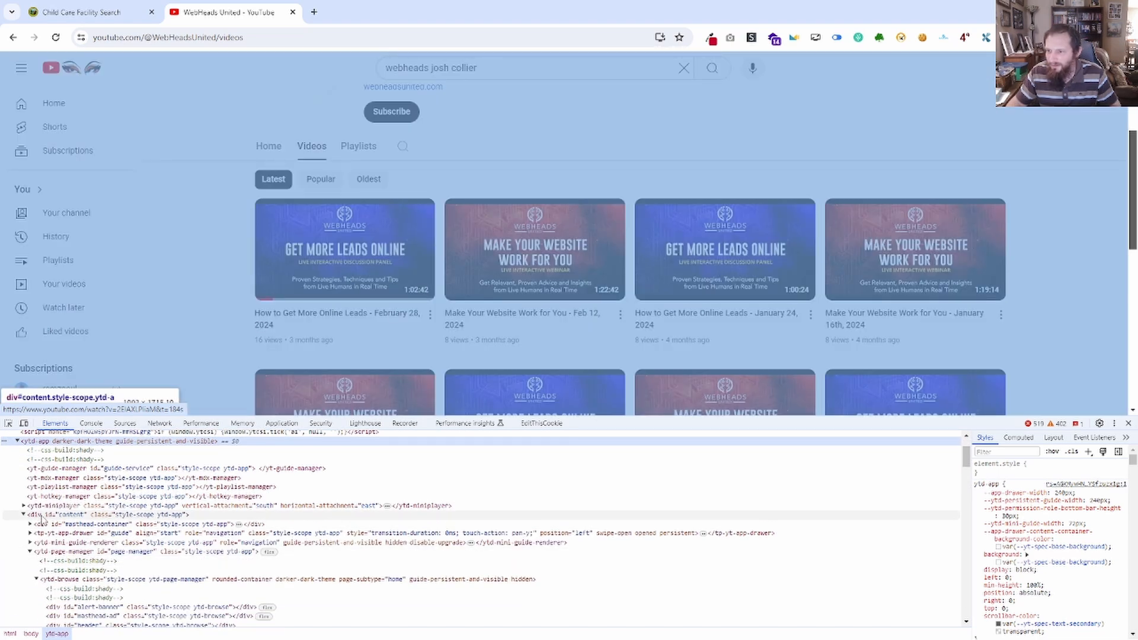
scroll(41, 519, "down", 5)
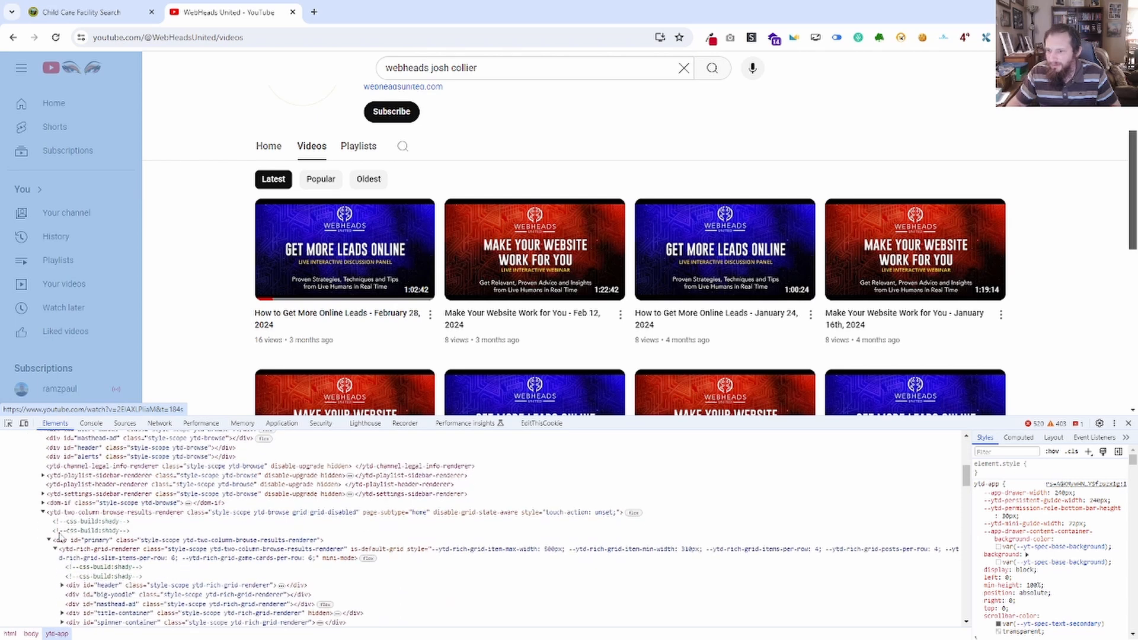
scroll(119, 593, "down", 3)
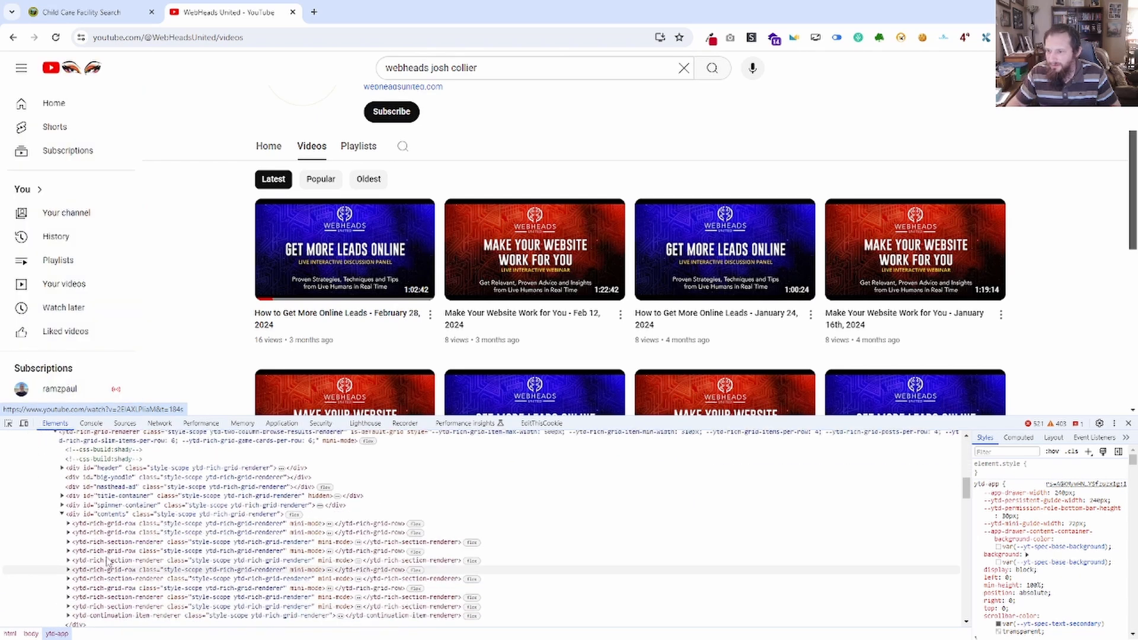
scroll(107, 569, "down", 5)
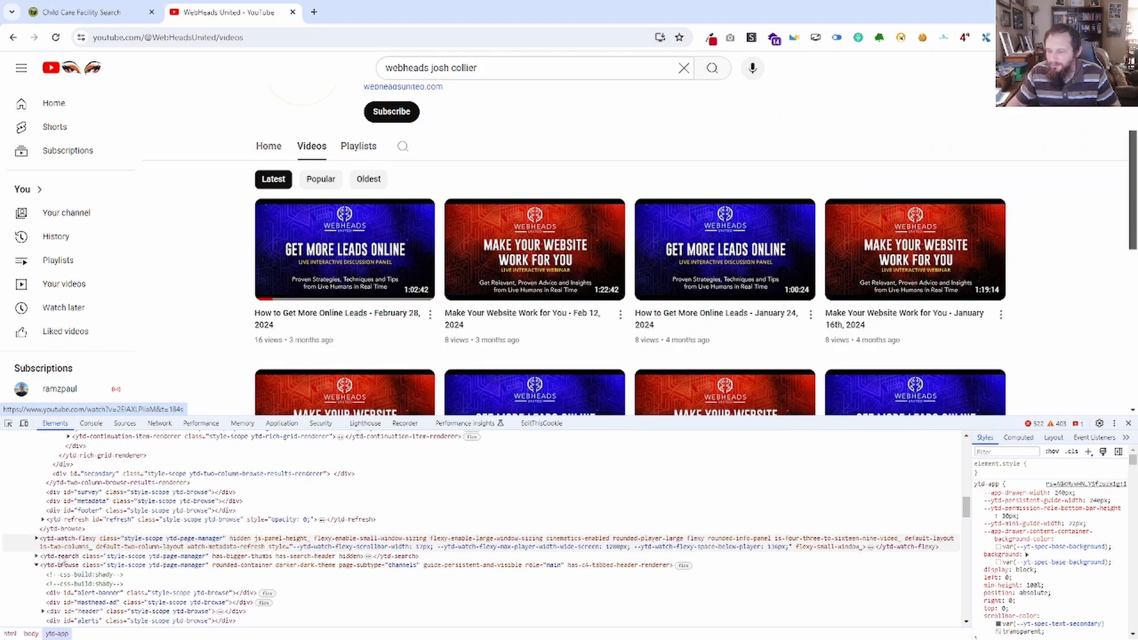
scroll(63, 568, "down", 2)
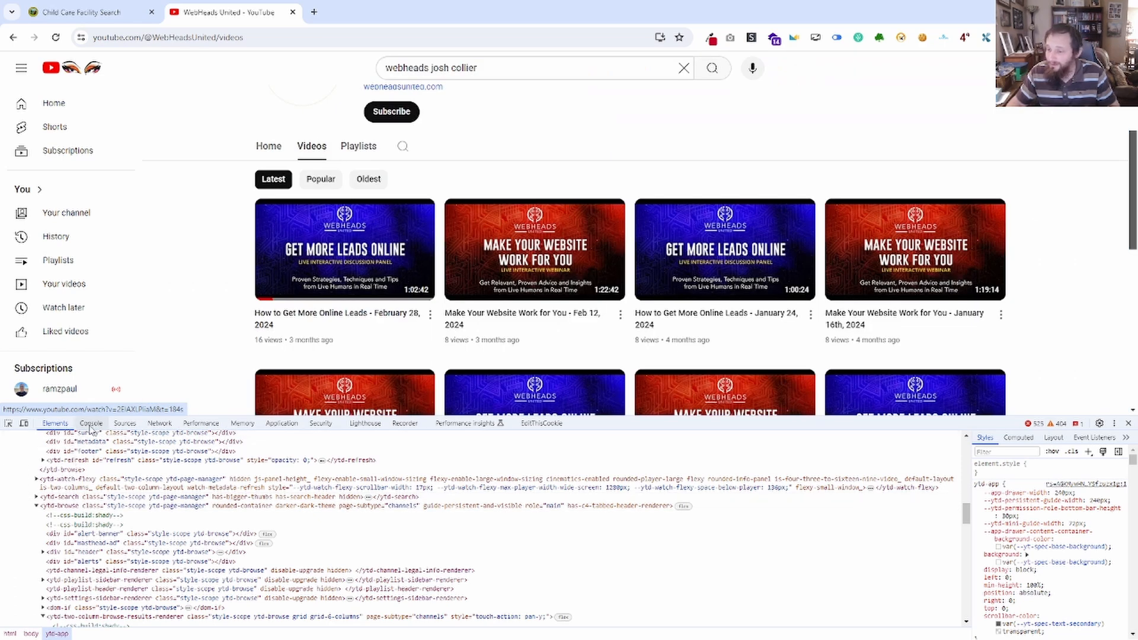
Shorten the console query to document.querySelectorAll('ytd-browse') and run it.
key("ctrl+shift+j")
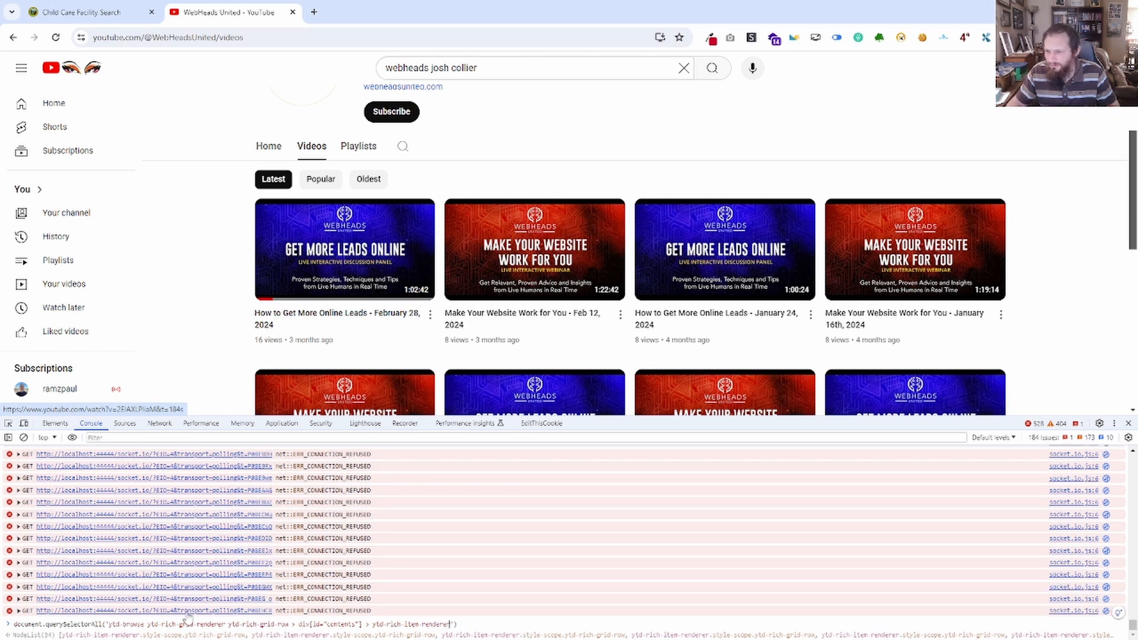
left_click_drag(158, 621, 343, 624)
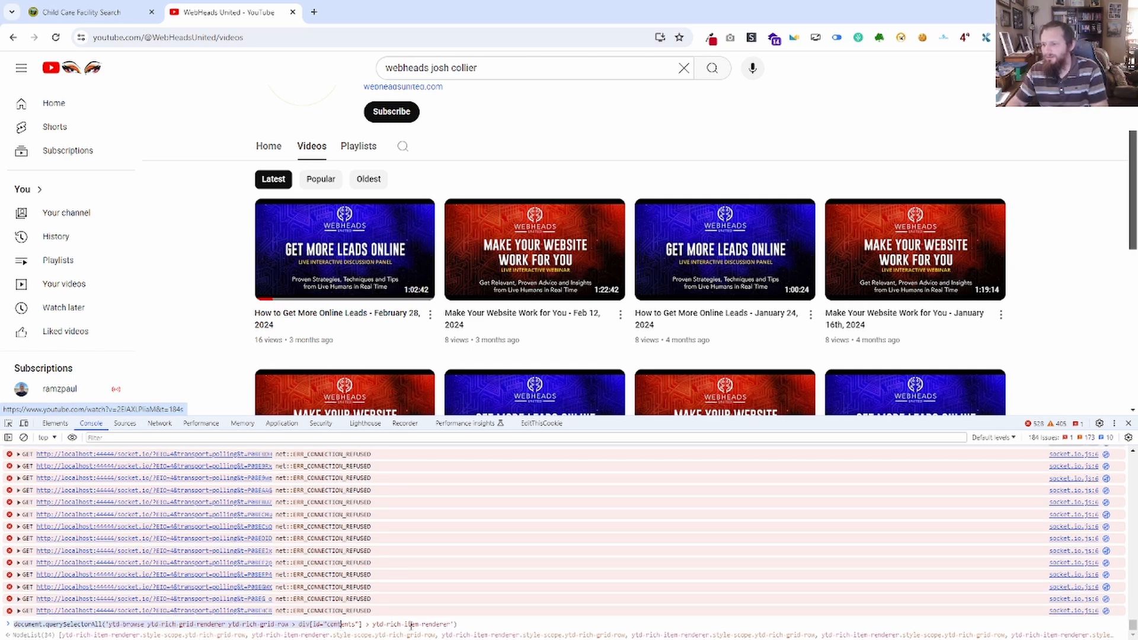
left_click(408, 624)
triple_click(359, 623)
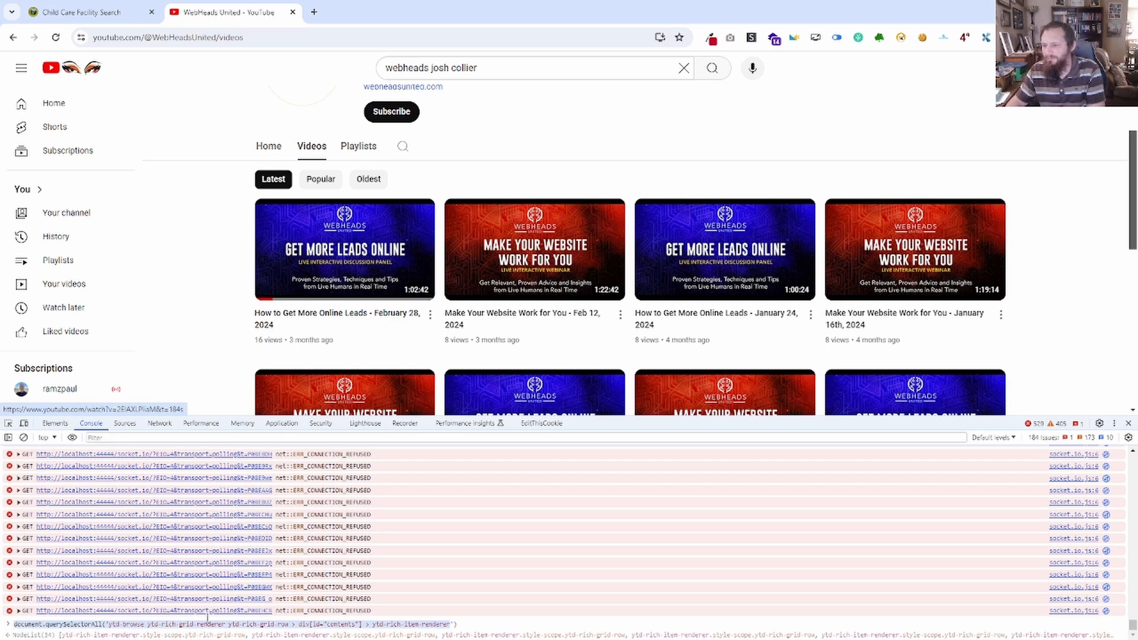
left_click_drag(207, 618, 167, 629)
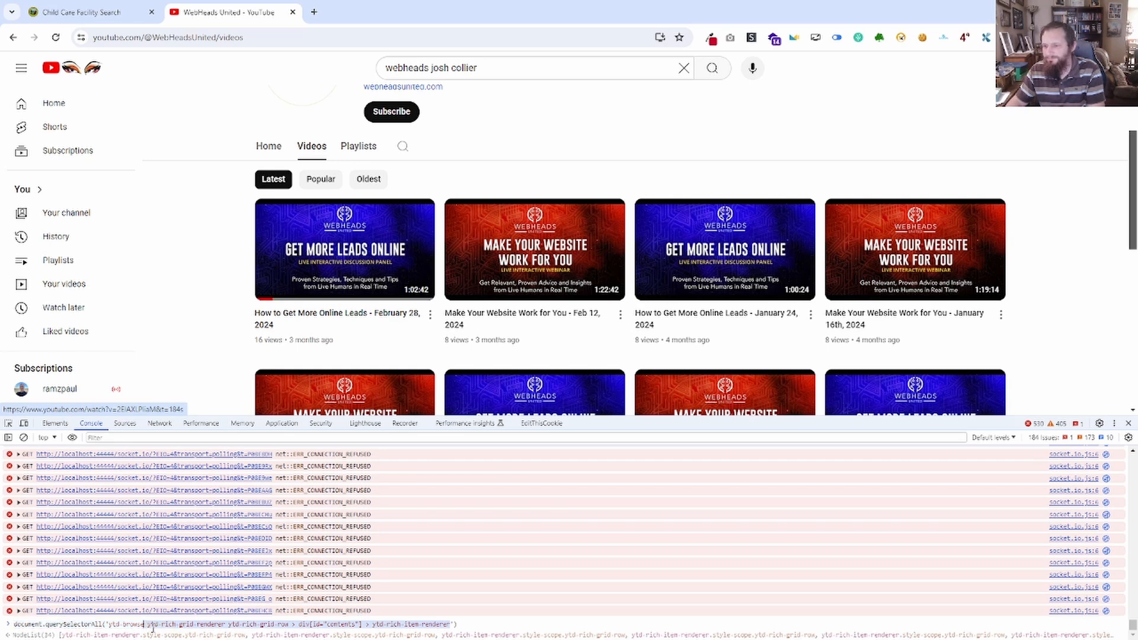
key("BackSpace")
key("Return")
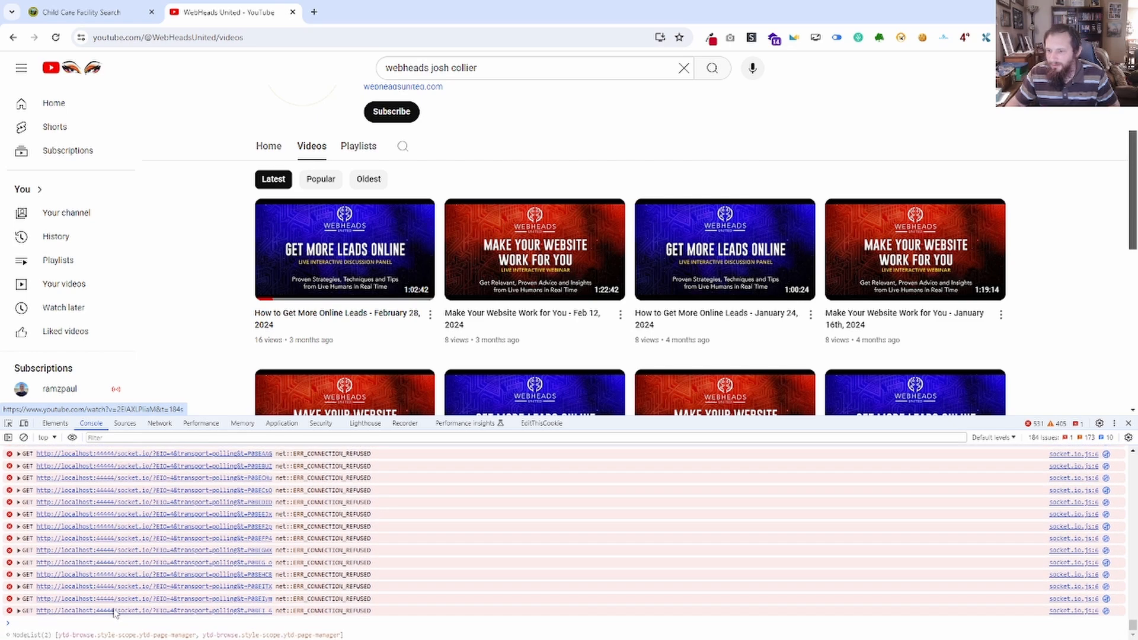
scroll(114, 611, "up", 5)
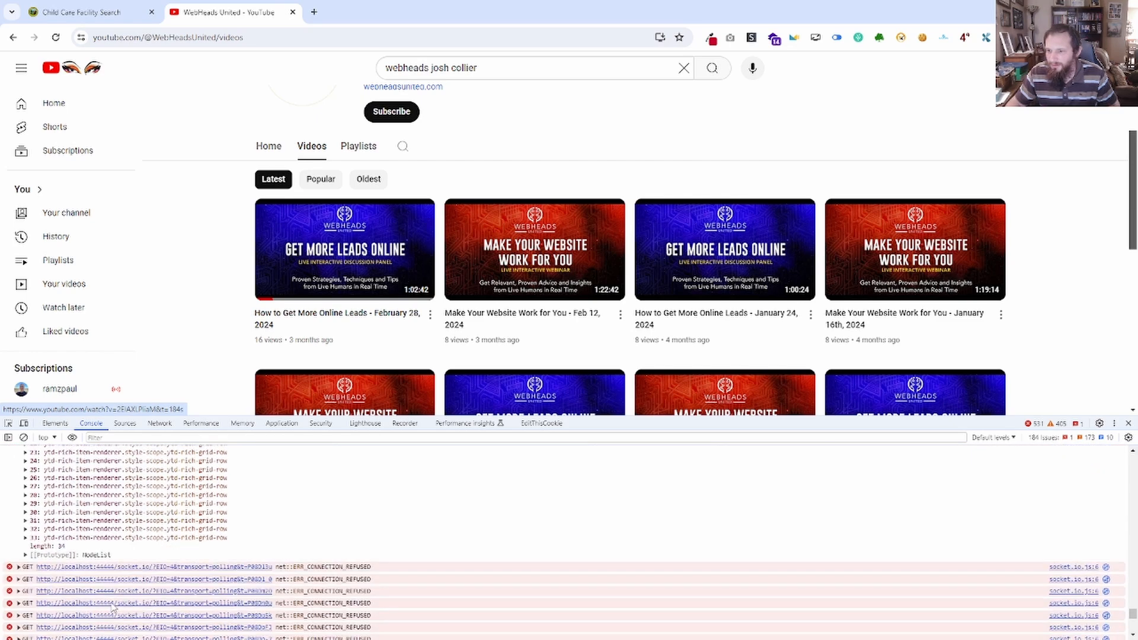
scroll(115, 609, "down", 15)
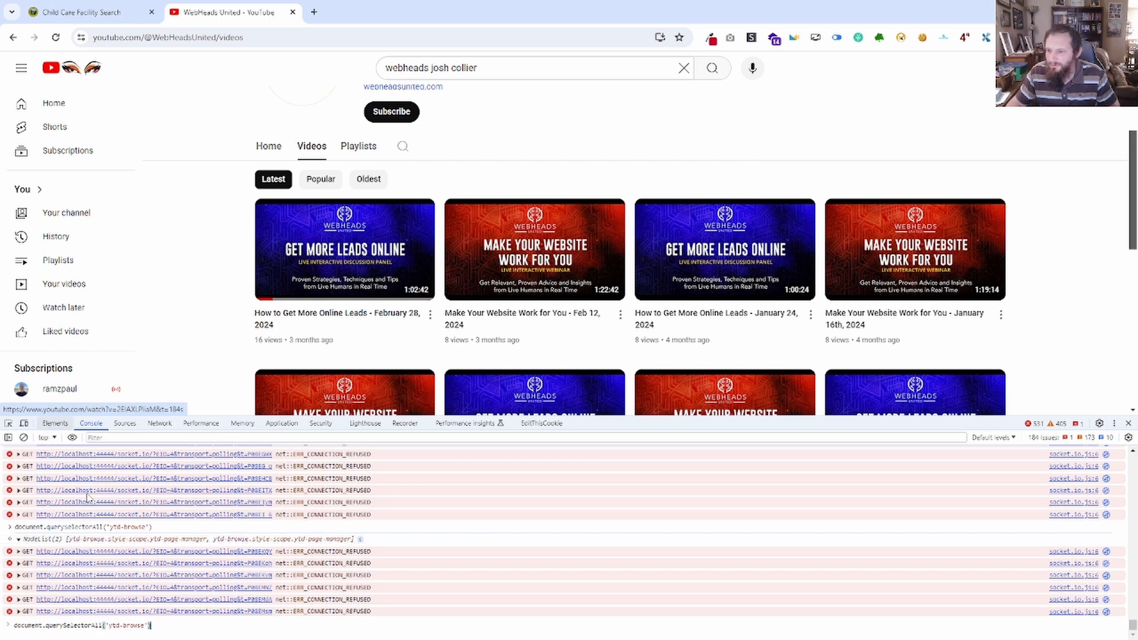
Expand the returned node list and compare its ytd-browse elements in the element tree, collapsing the home one and selecting the channels one.
left_click(93, 540)
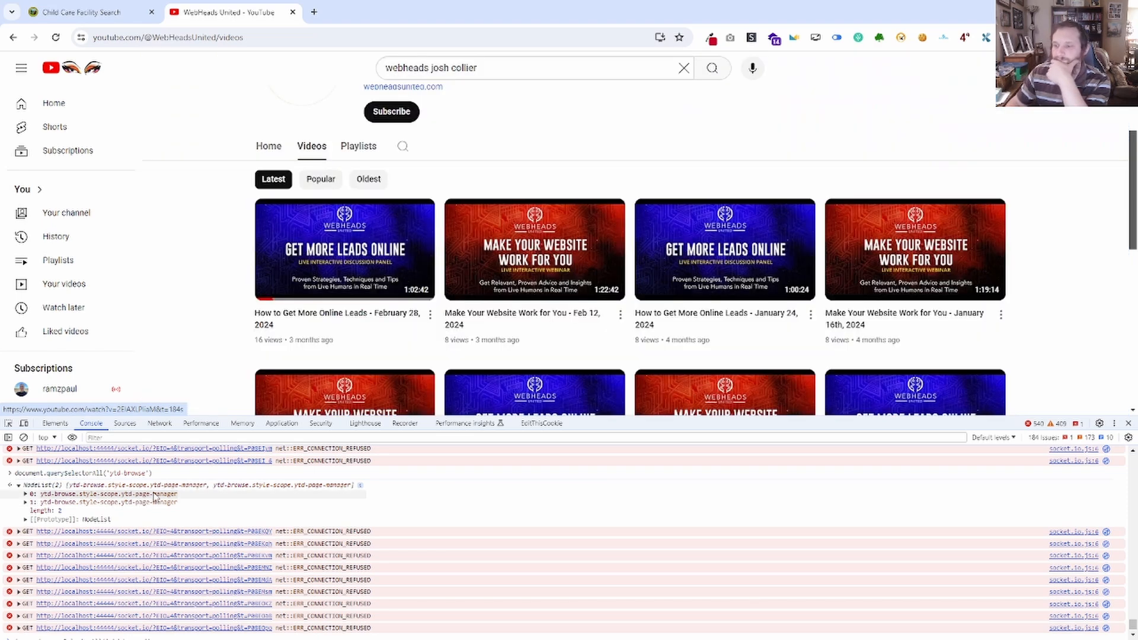
left_click(54, 424)
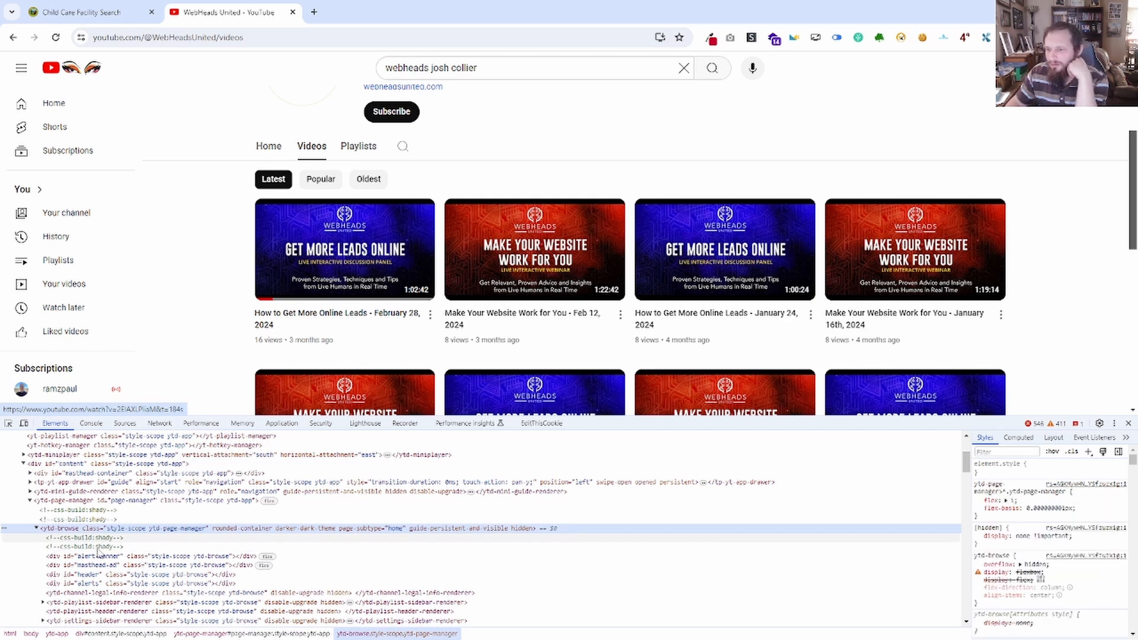
left_click(36, 528)
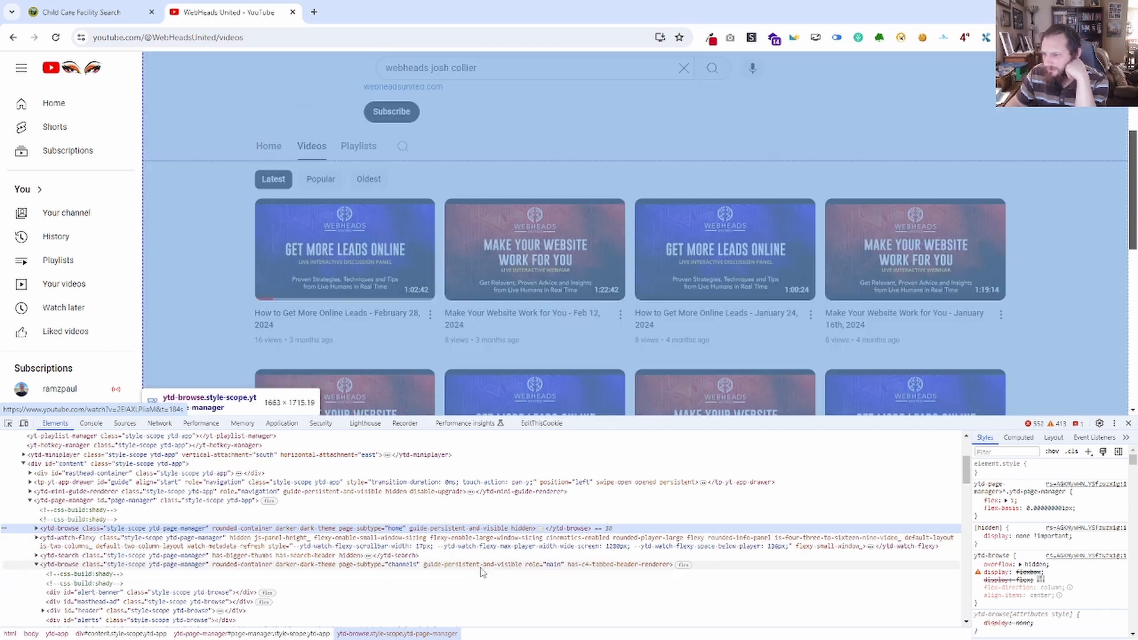
left_click(514, 567)
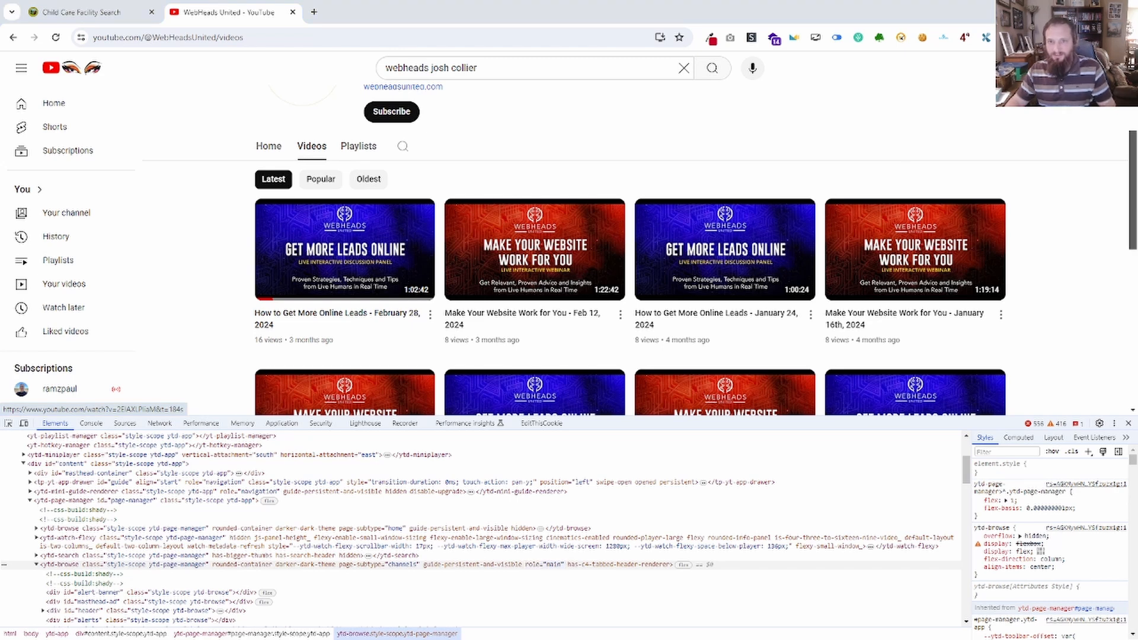
Switch to Notepad, add [role="main"] to ytd-browse in the YouTube item selector, and copy the whole selector.
key("alt+Tab")
left_click_drag(596, 257, 887, 80)
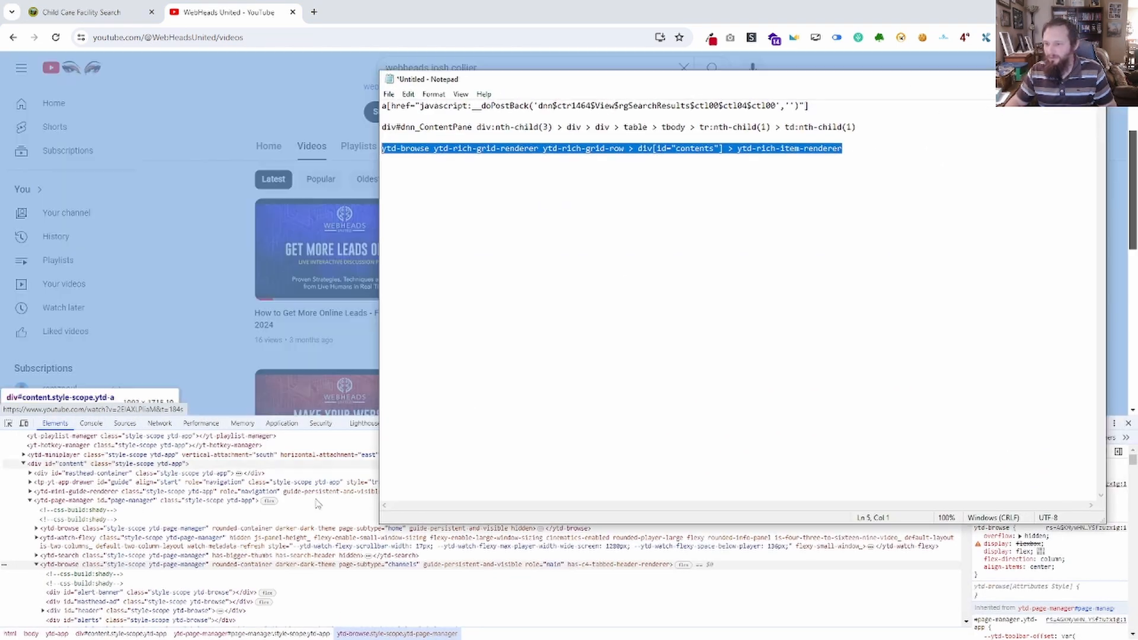
left_click(432, 151)
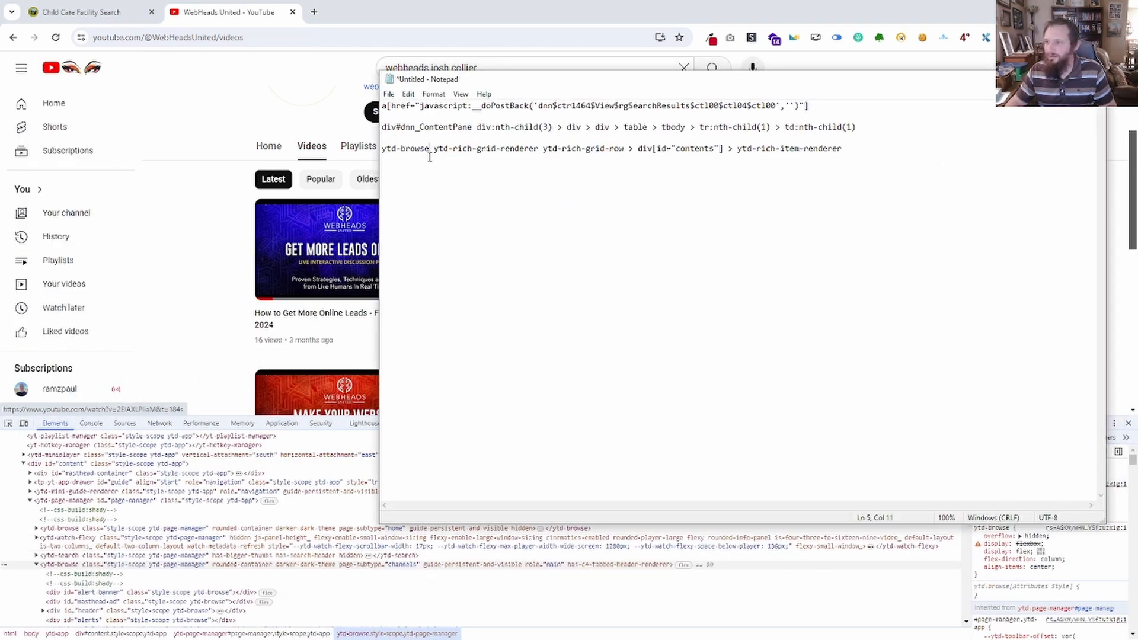
type("[]")
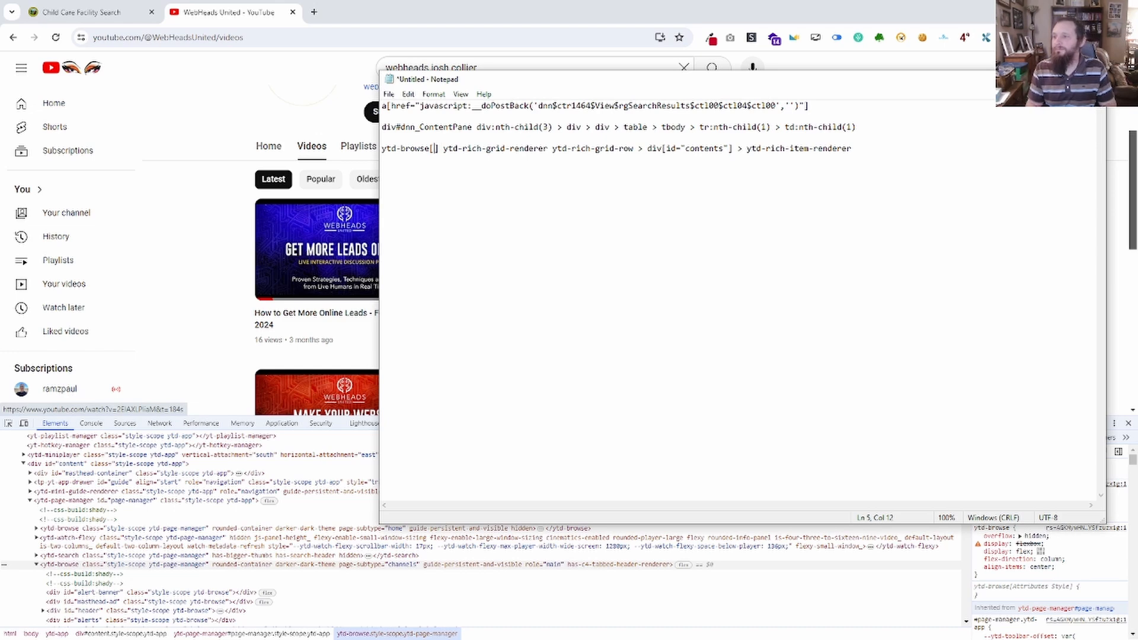
type("role=\"main\"")
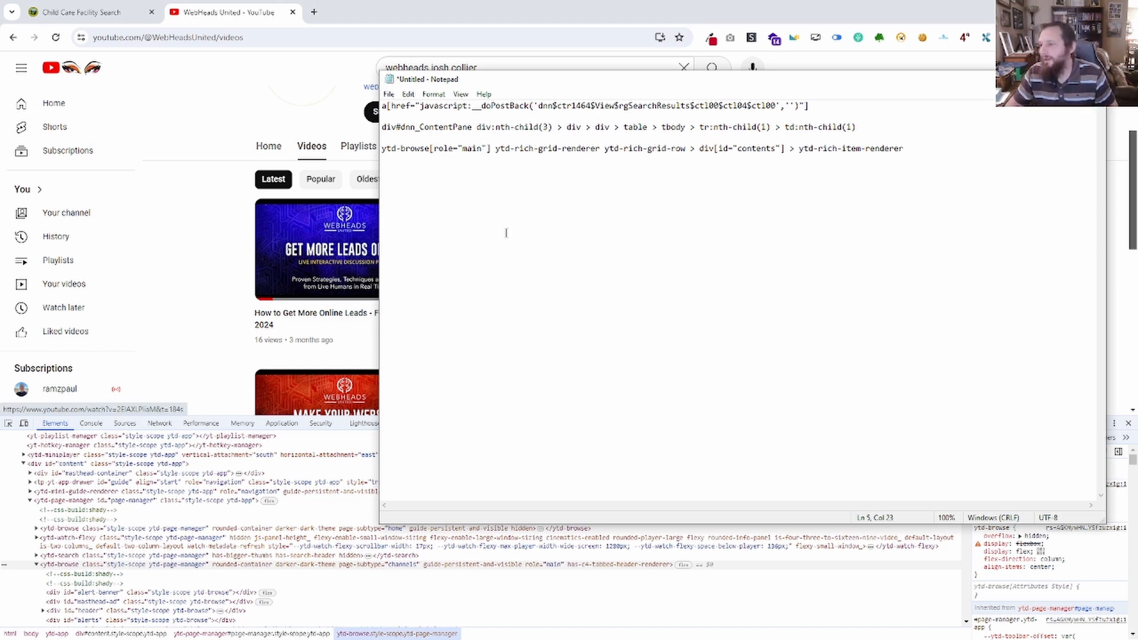
left_click_drag(539, 82, 521, 88)
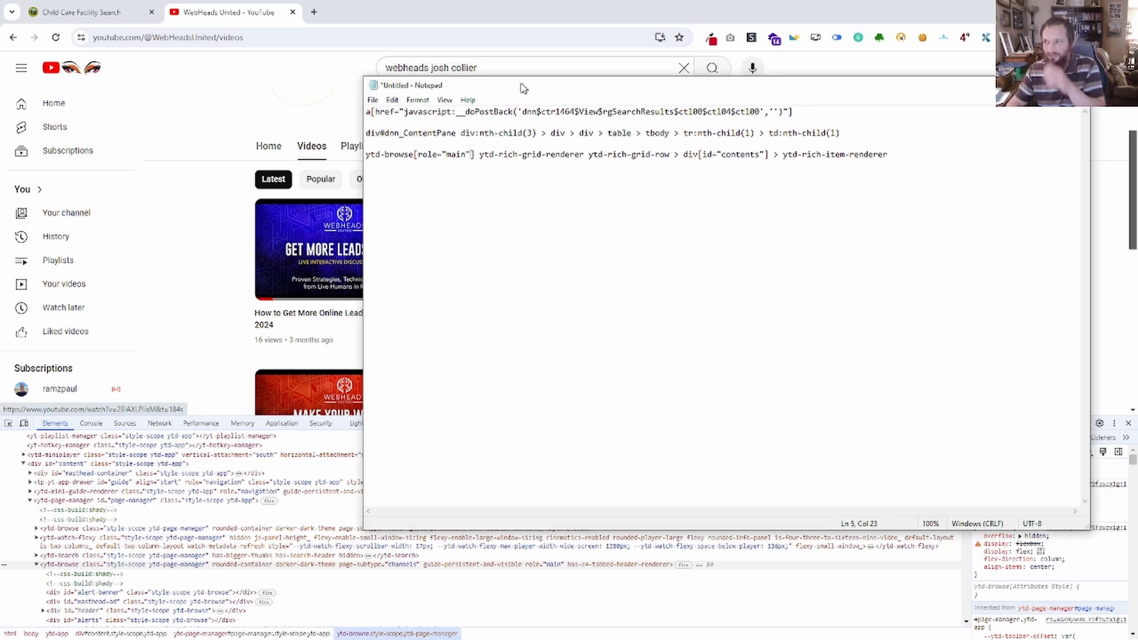
left_click_drag(888, 156, 552, 145)
key("ctrl+c")
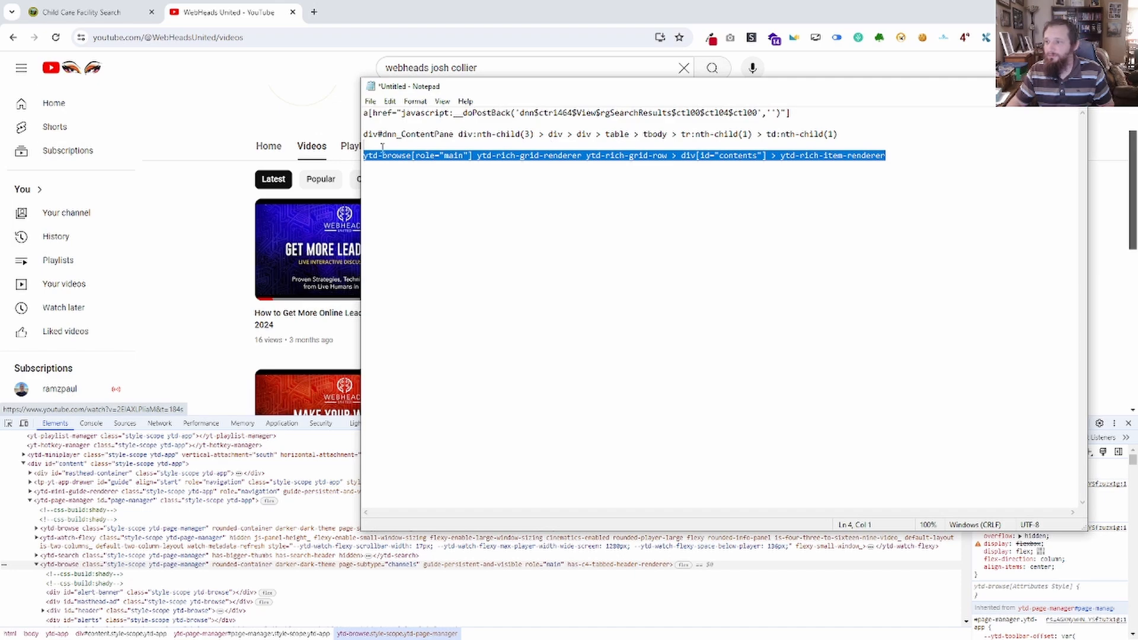
left_click_drag(496, 88, 0, 20)
Look through the channel's full video grid and count the uploaded videos.
scroll(264, 209, "down", 6)
scroll(682, 350, "down", 2)
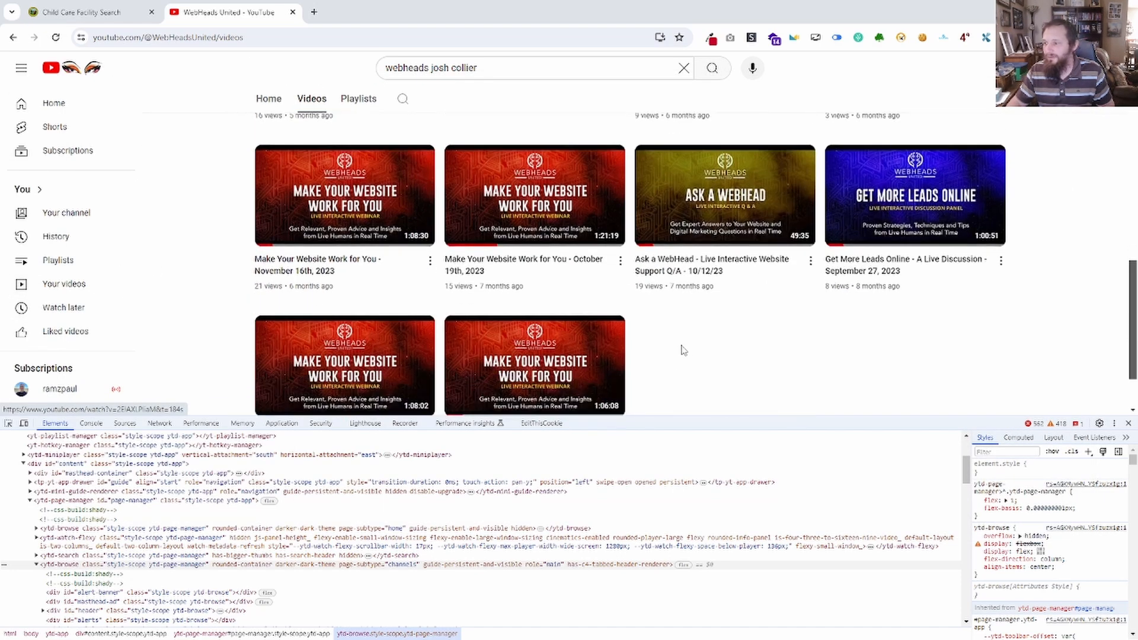
scroll(678, 344, "up", 10)
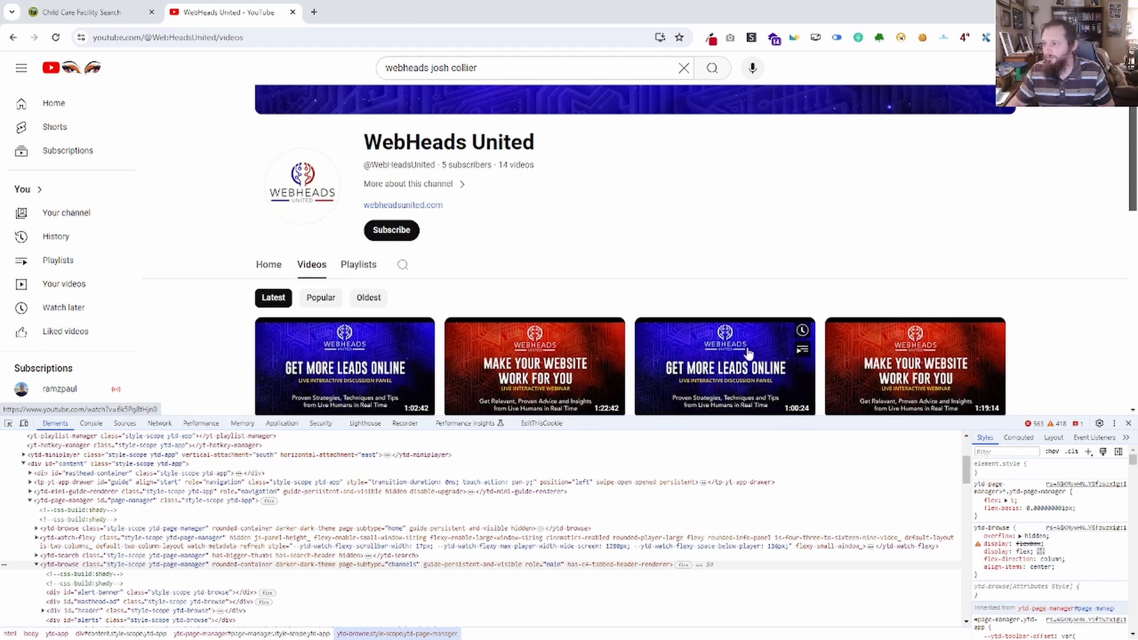
scroll(646, 332, "down", 5)
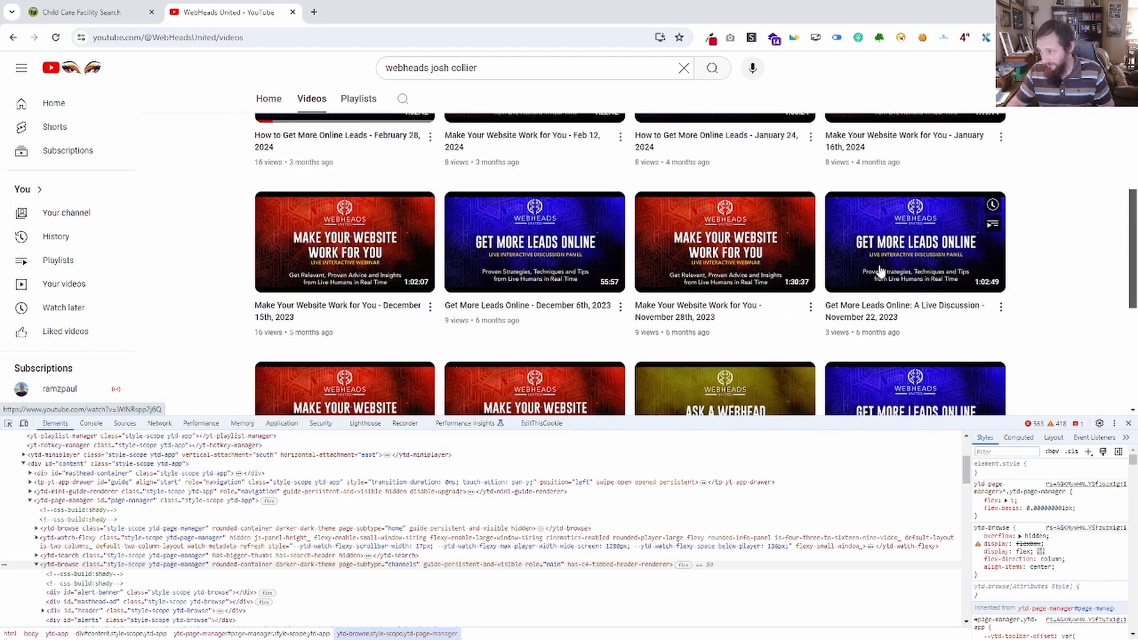
scroll(652, 267, "down", 2)
scroll(377, 311, "down", 3)
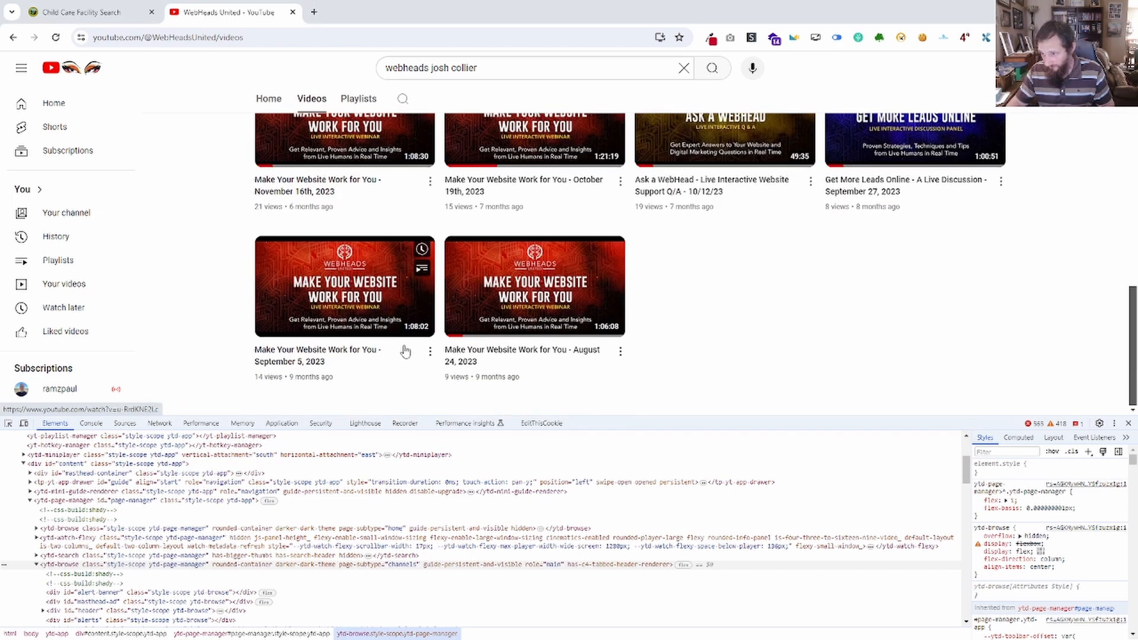
Replace ytd-browse in the console's querySelectorAll query with the copied ytd-browse[role="main"] item selector and run it.
key("ctrl+shift+j")
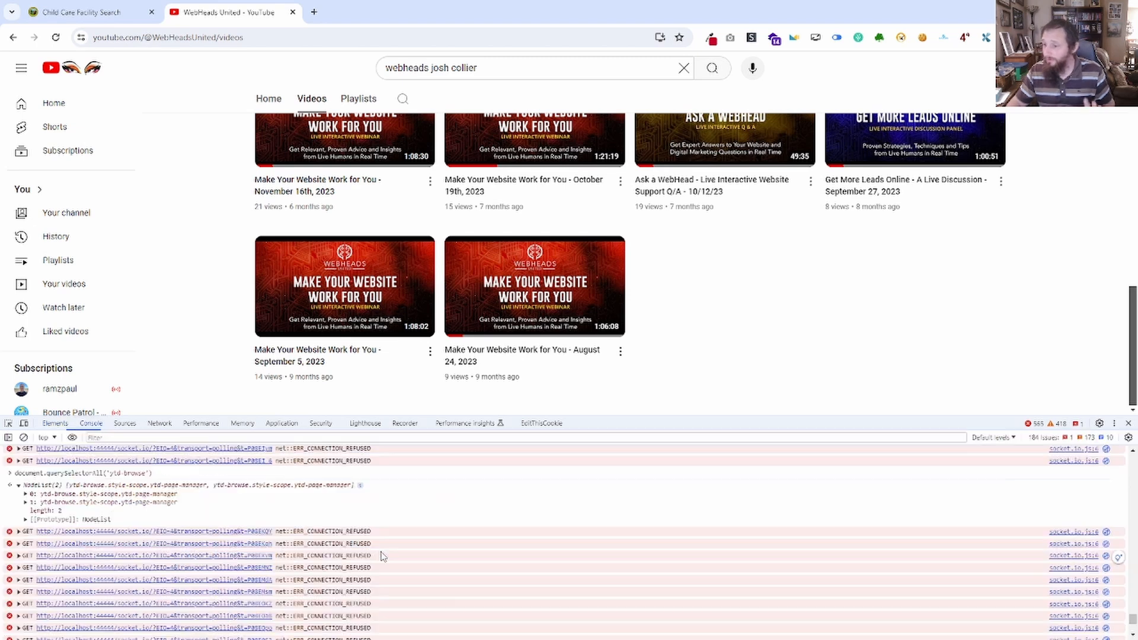
scroll(329, 535, "down", 5)
left_click(147, 624)
key("Up")
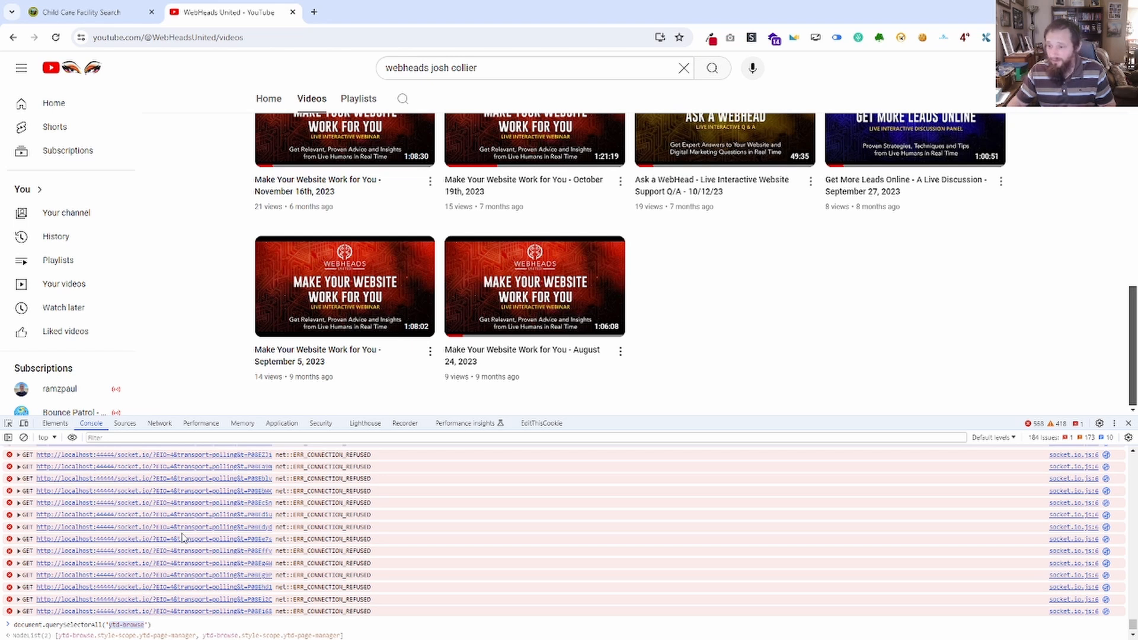
key("ctrl+v")
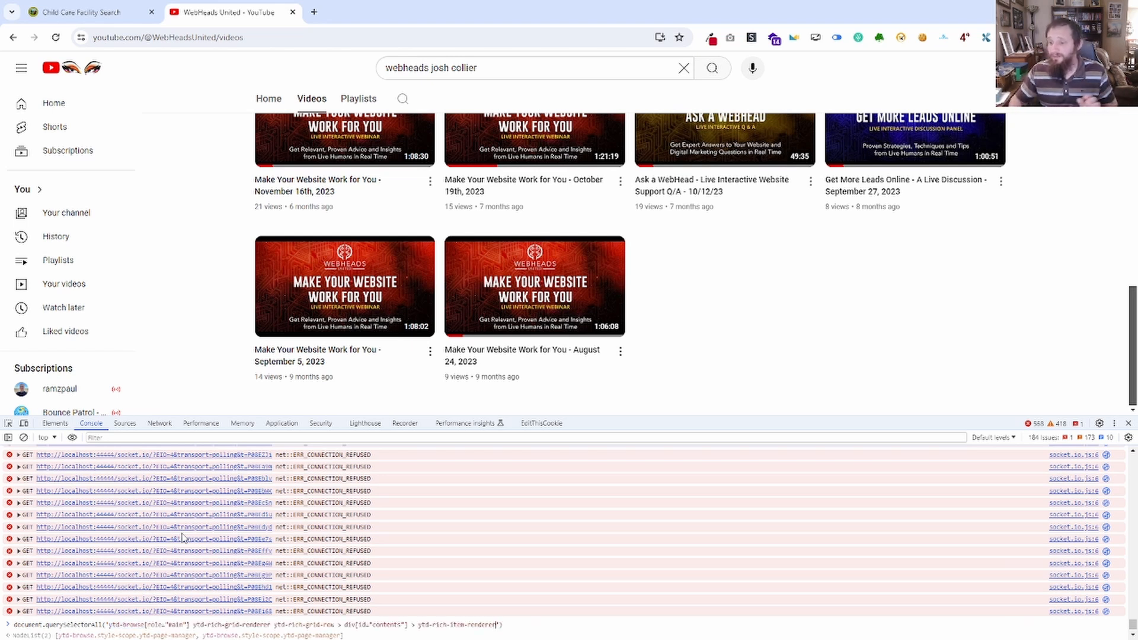
key("BackSpace")
type("'")
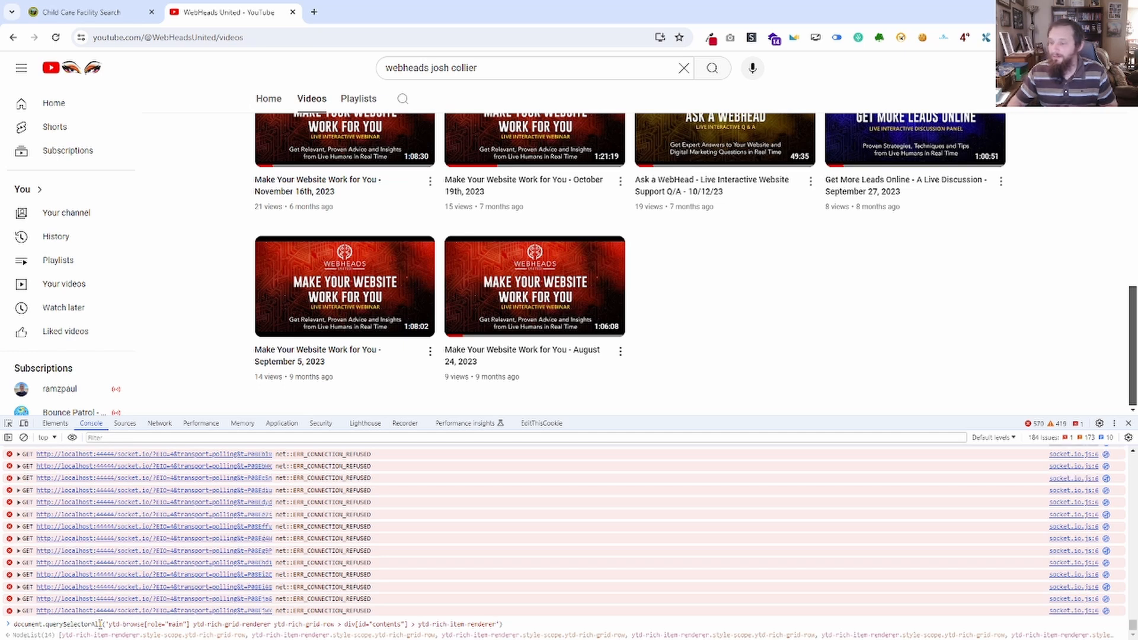
key("ctrl+a")
key("BackSpace")
key("Up")
key("Return")
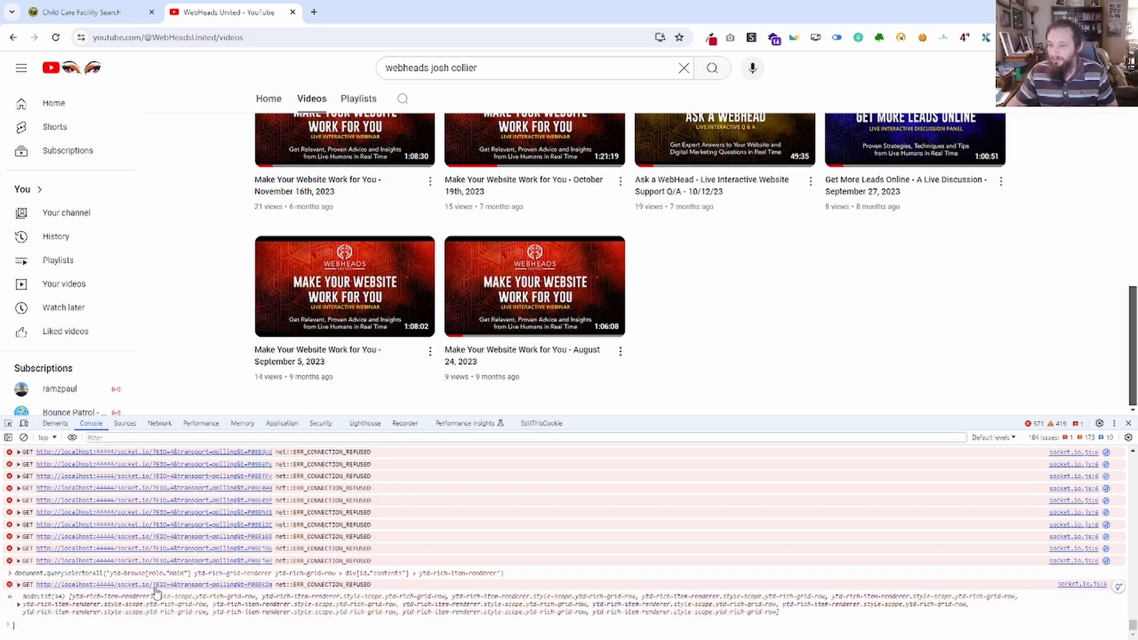
Expand the returned node list and compare its ytd-rich-item-renderer entries with the videos in the page's grid.
left_click(19, 604)
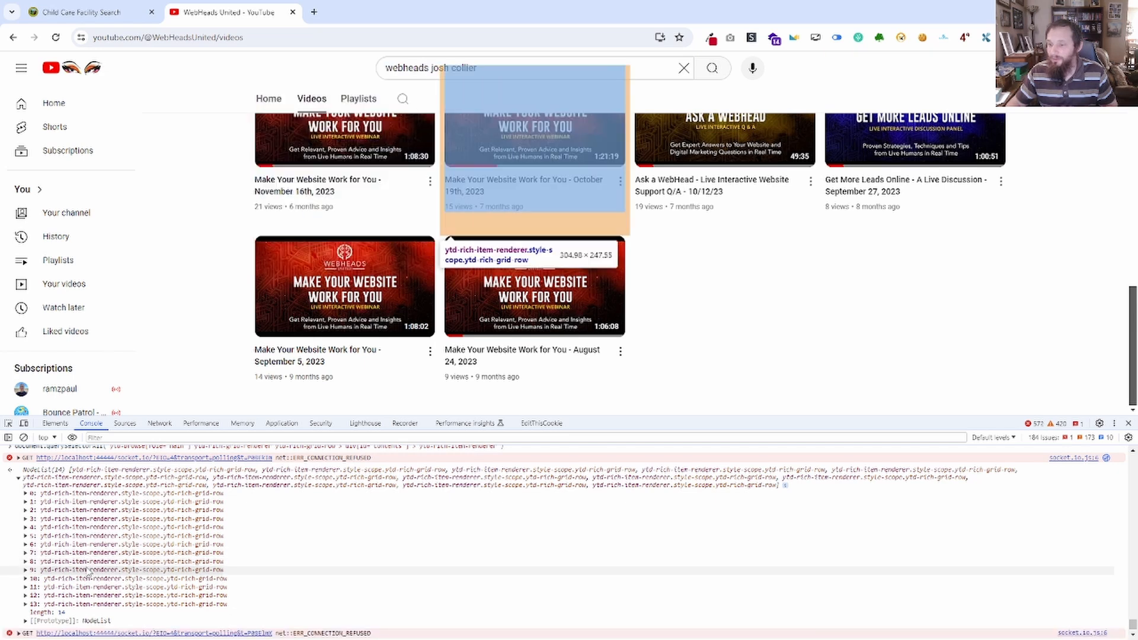
scroll(325, 550, "up", 5)
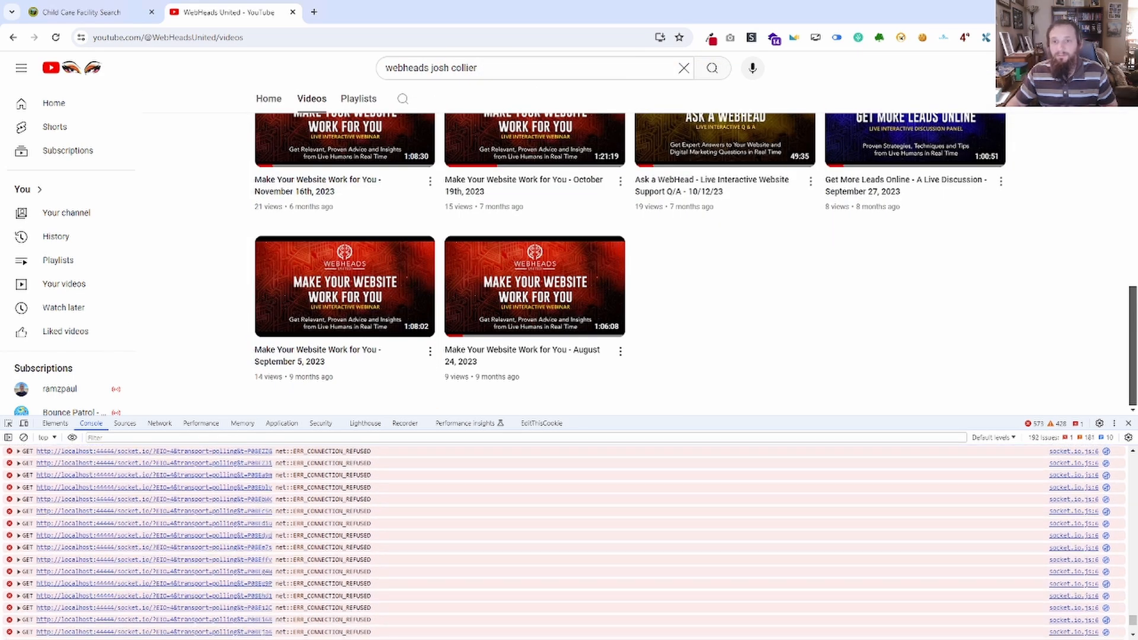
left_click_drag(0, 278, 0, 231)
scroll(338, 230, "up", 15)
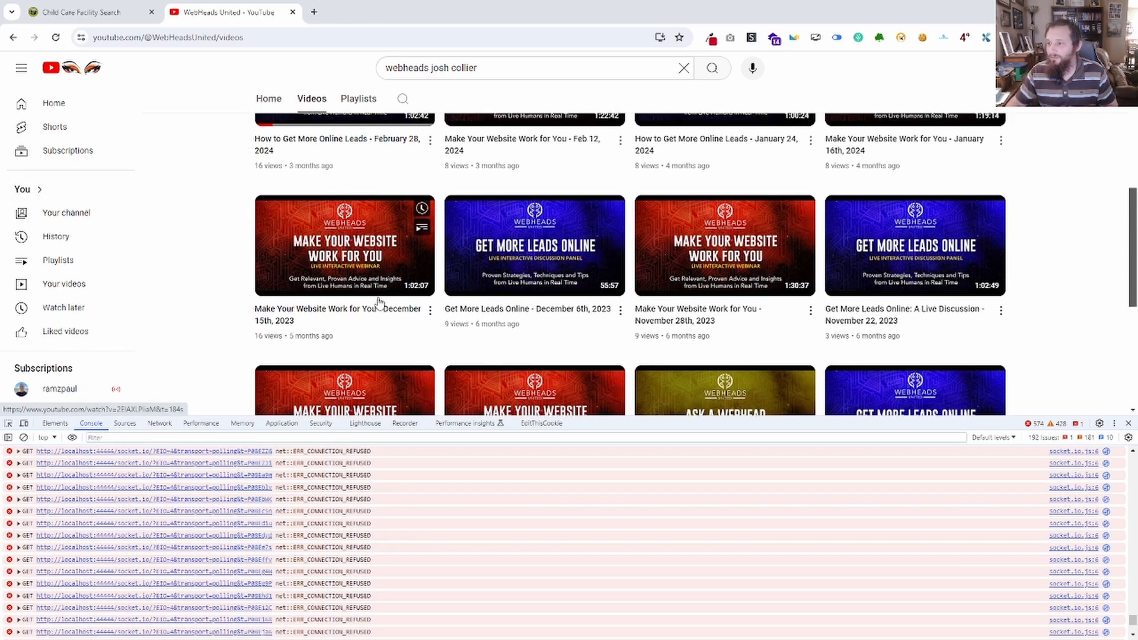
scroll(379, 323, "down", 4)
left_click(434, 635)
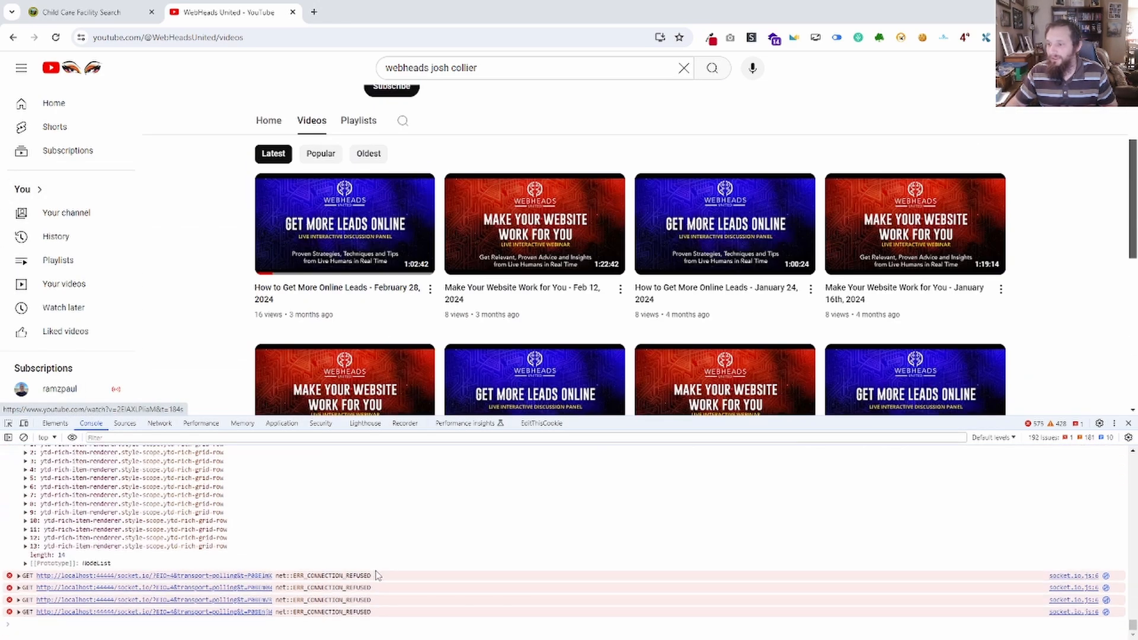
type("document.querySelectorAll('ytd-browse[role=\"main\"] ytd-rich-grid-renderer ytd-rich-grid-row > div[id=\"contents\"] > ytd-rich-item-renderer')")
key("Return")
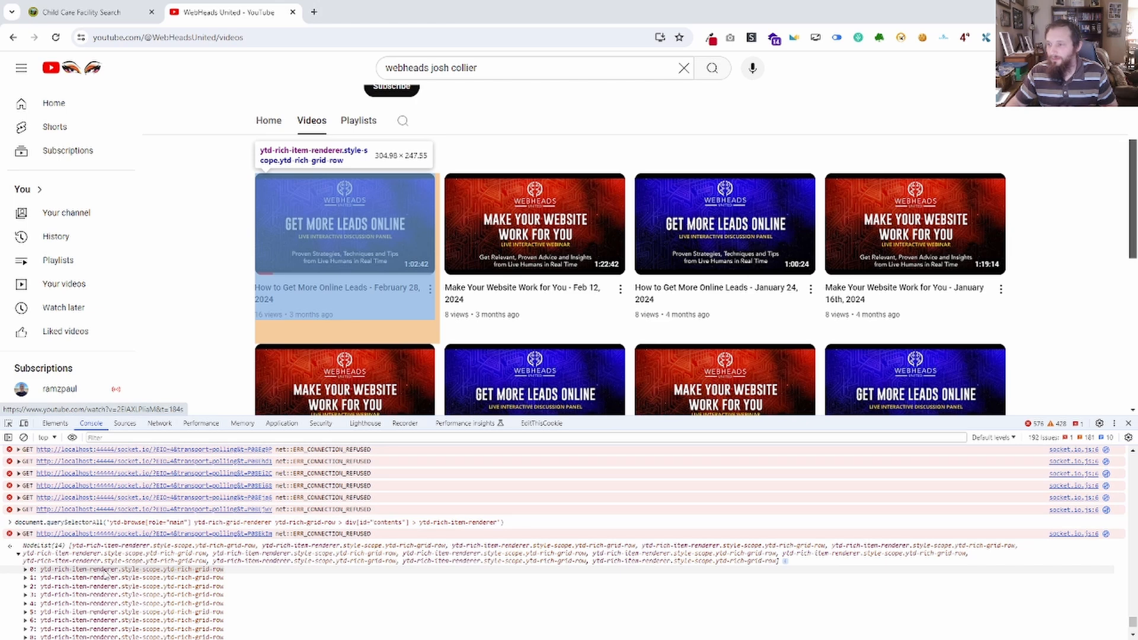
Reveal the first ytd-rich-item-renderer in the element tree and trace its children down to div id="details", expanding it.
left_click(107, 573)
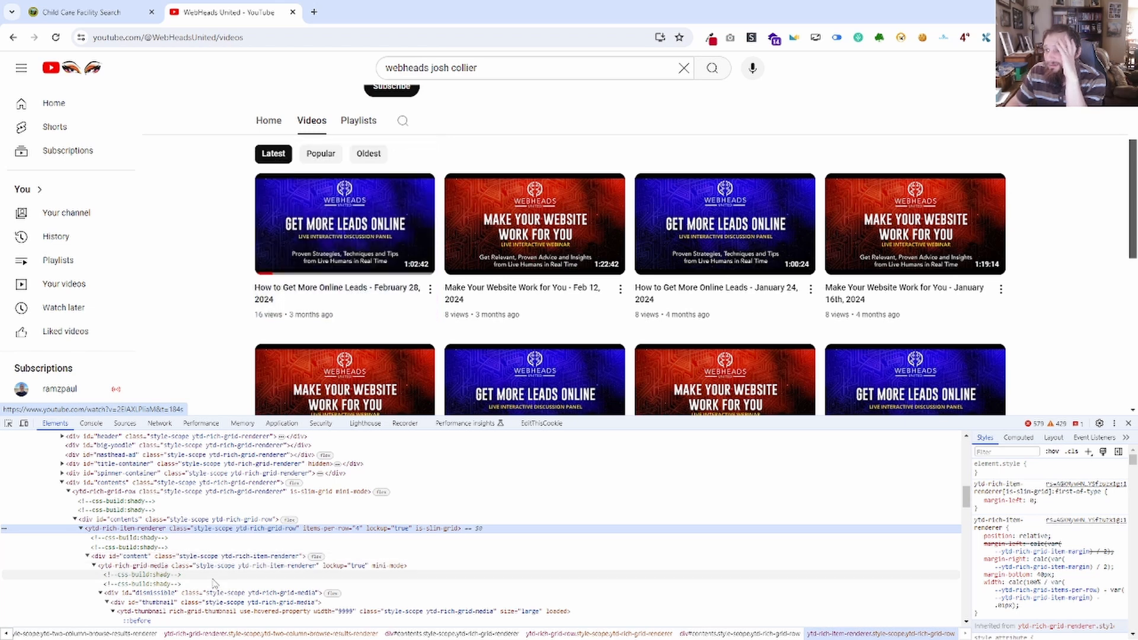
scroll(213, 584, "down", 1)
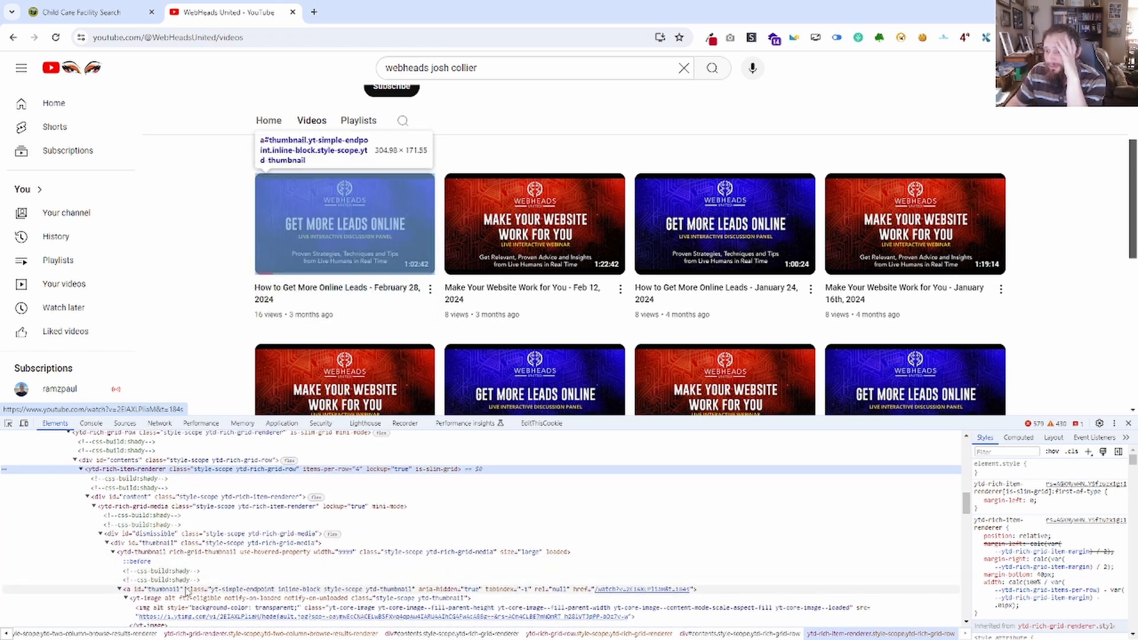
scroll(185, 599, "down", 1)
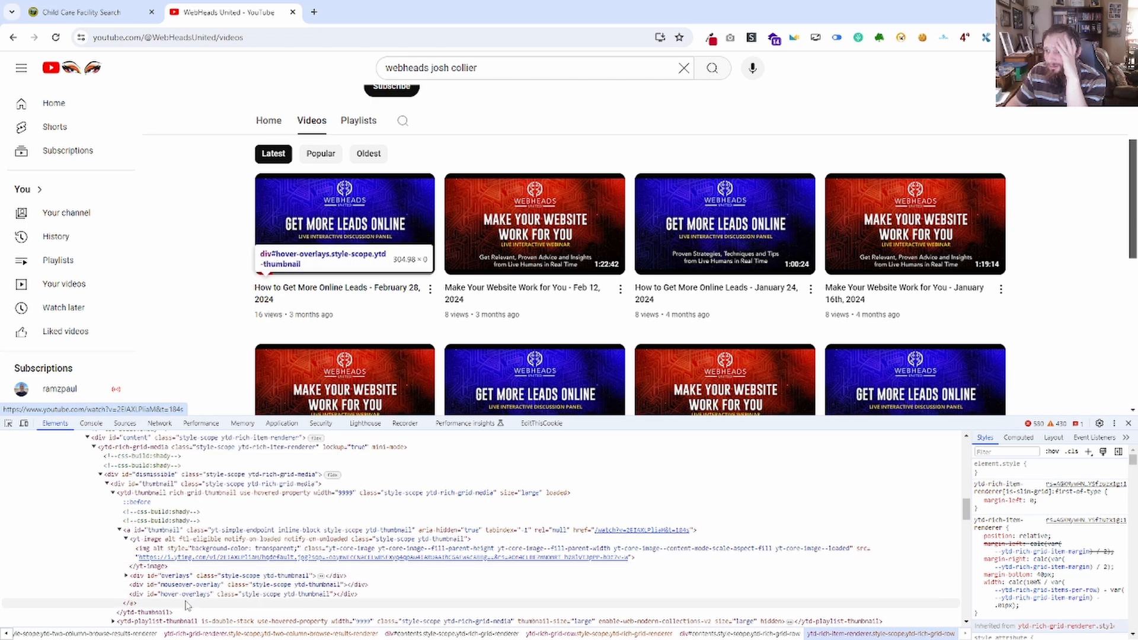
scroll(182, 600, "down", 1)
mouse_move(291, 312)
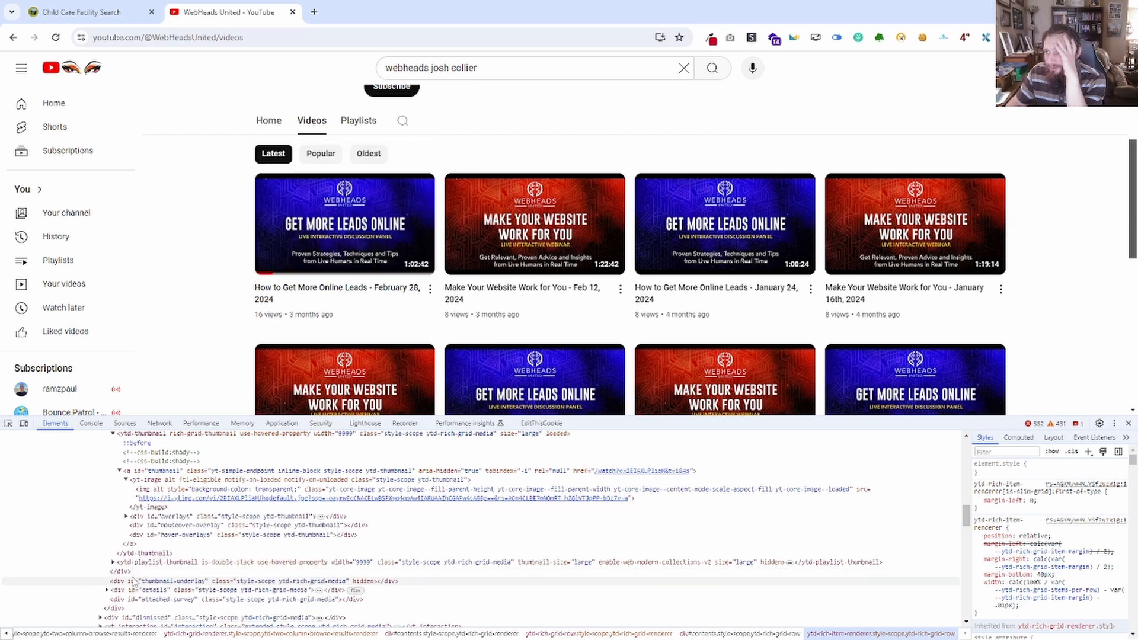
scroll(178, 563, "down", 2)
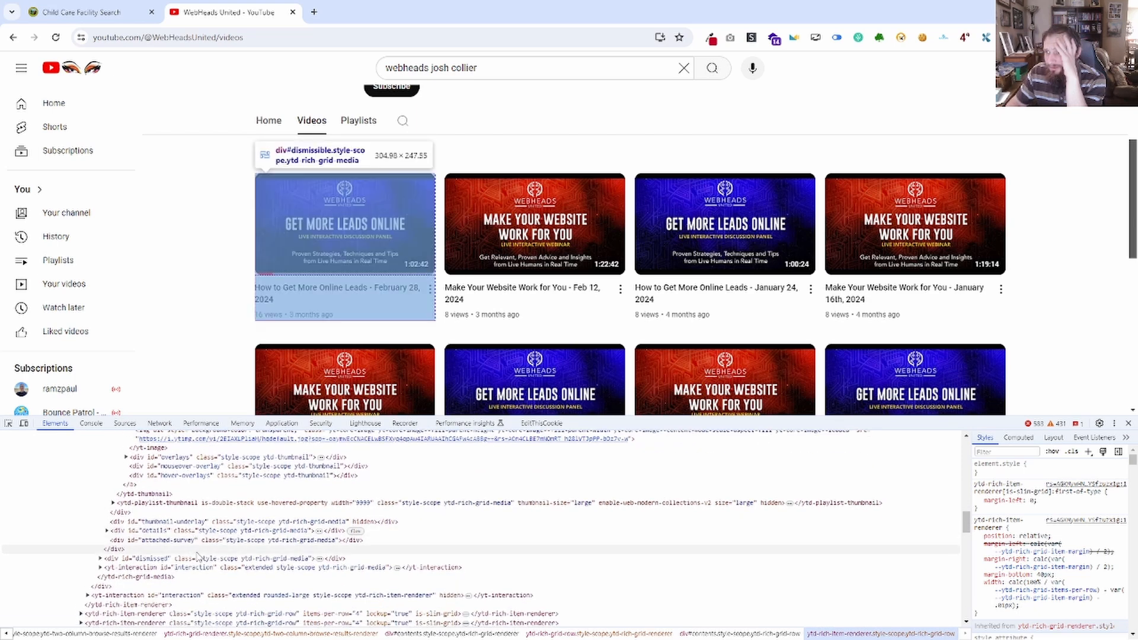
left_click(197, 534)
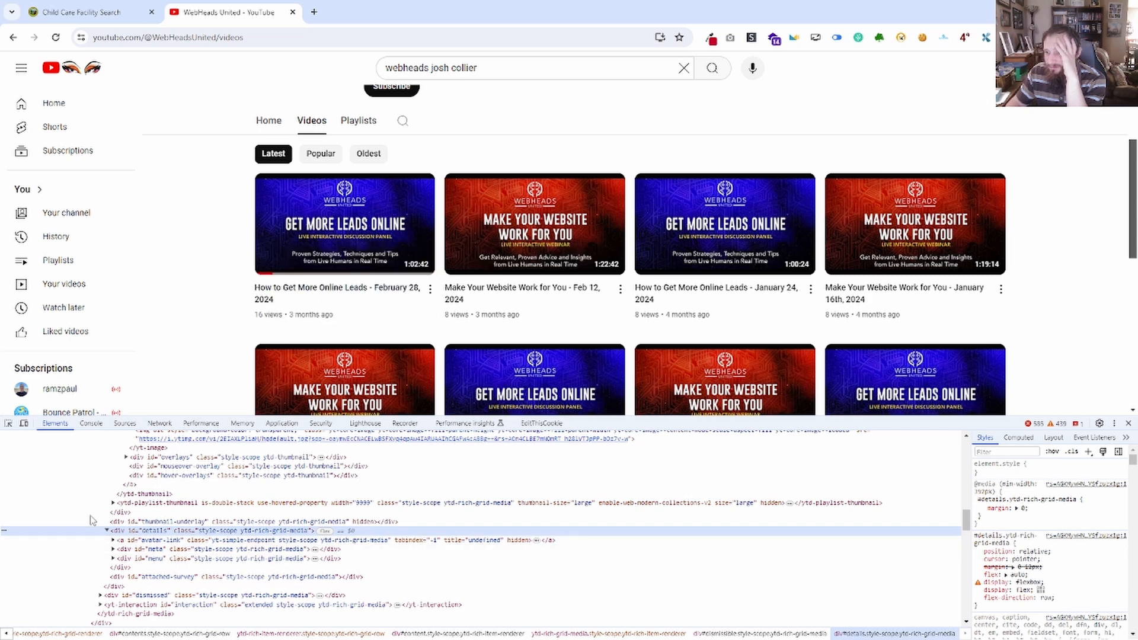
Append div[id="details"] to the end of the YouTube item selector in Notepad.
left_click_drag(0, 111, 819, 99)
left_click(897, 173)
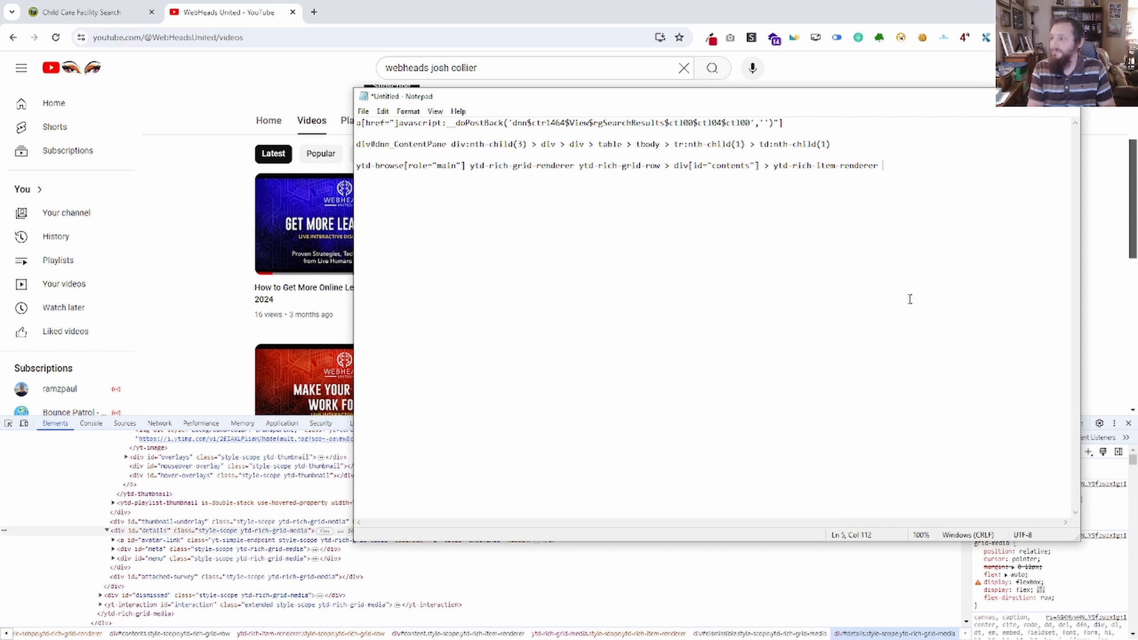
type("details")
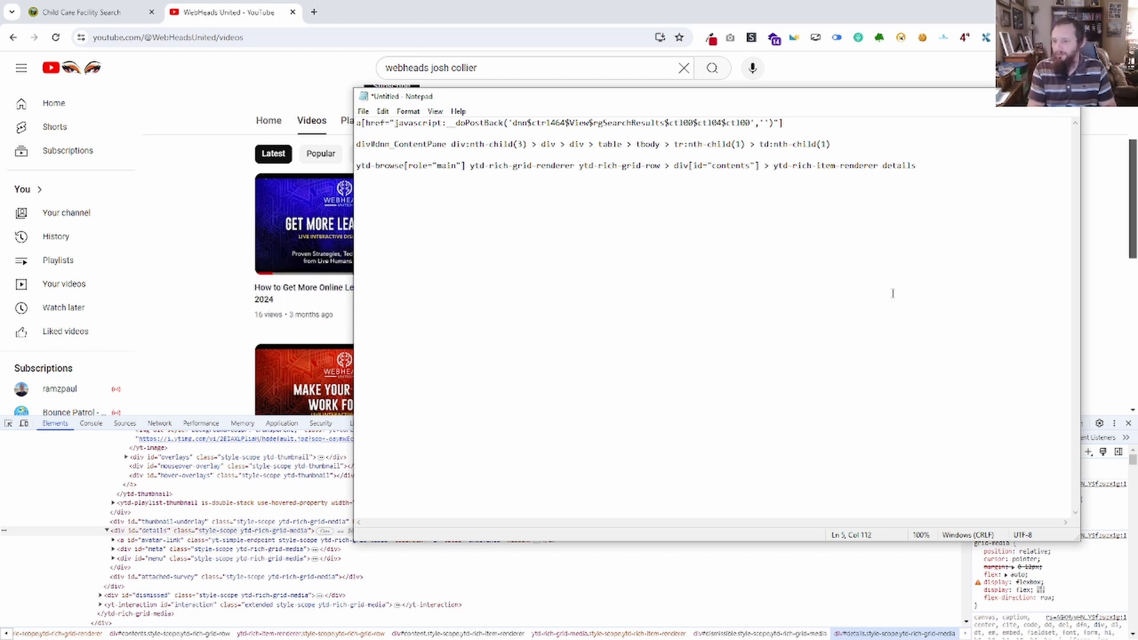
type("div[")
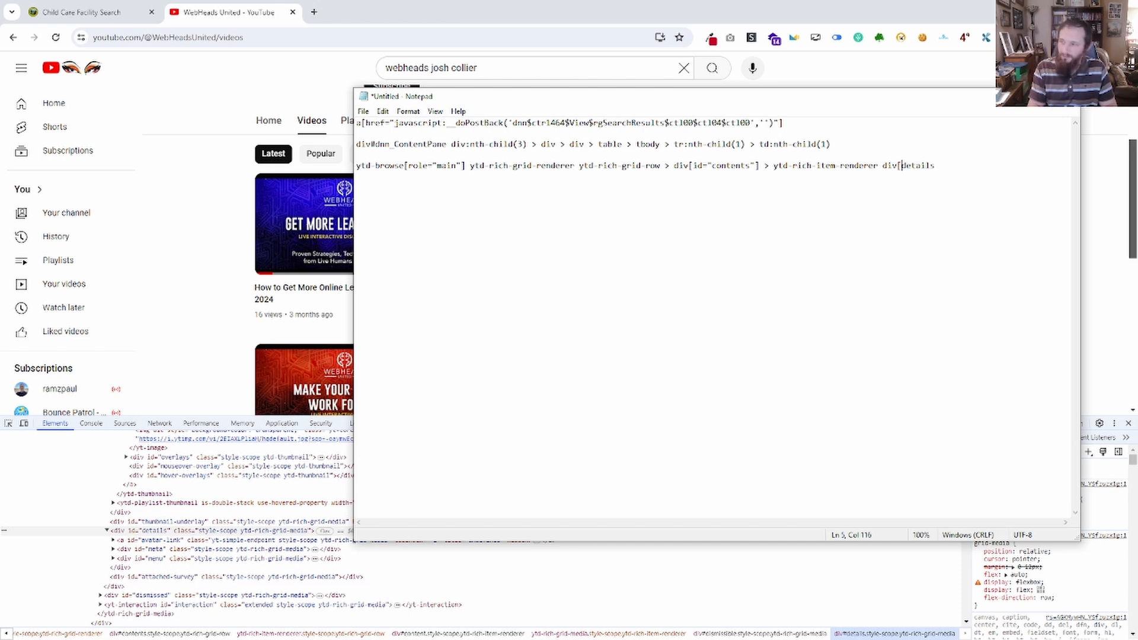
type("id")
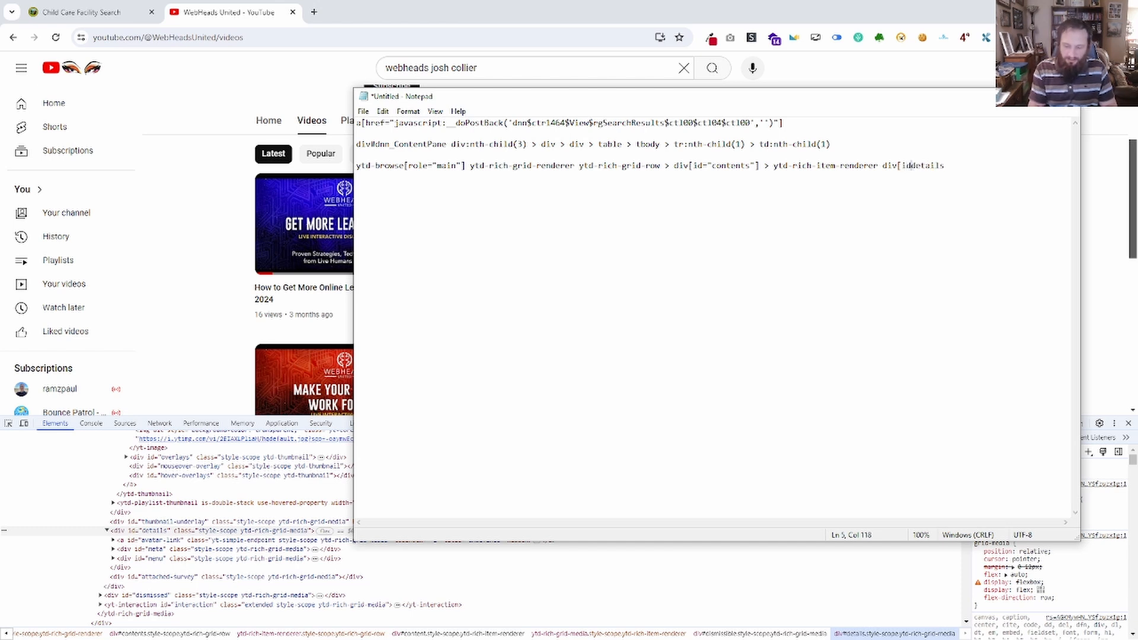
type("=\"")
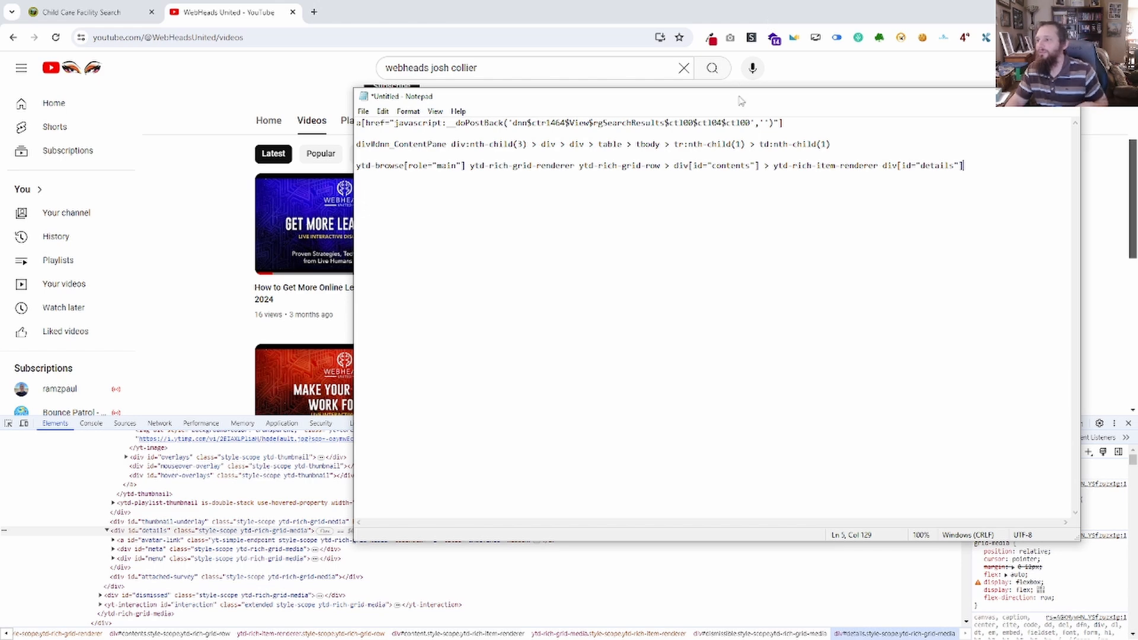
left_click_drag(745, 100, 0, 110)
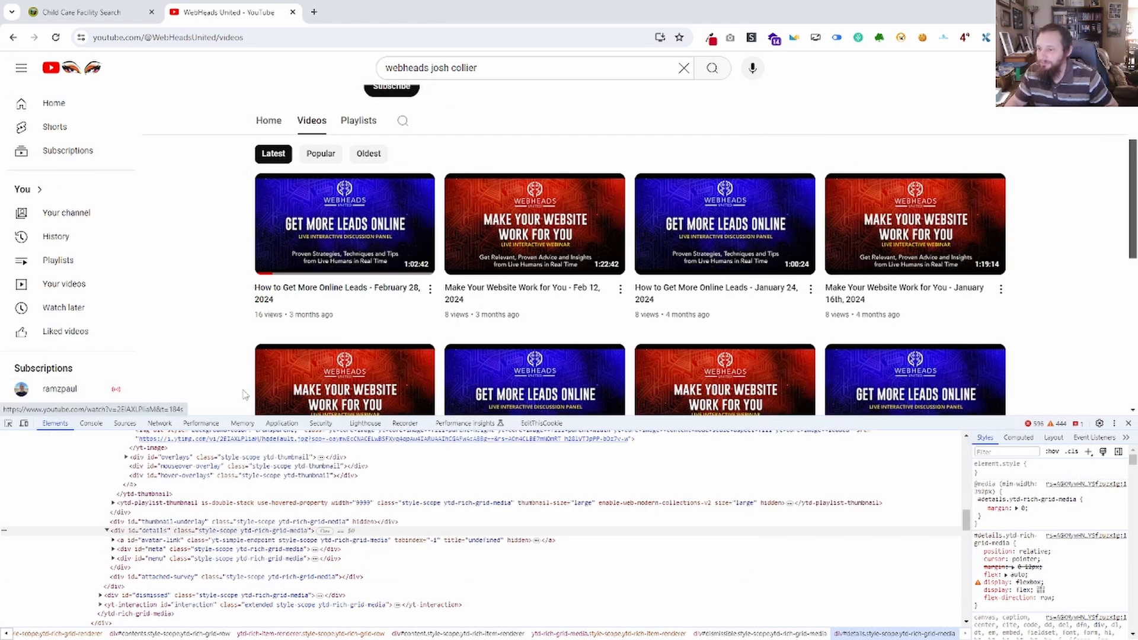
Expand the meta div and its h3 inside the first video's details to examine the title link.
left_click(112, 550)
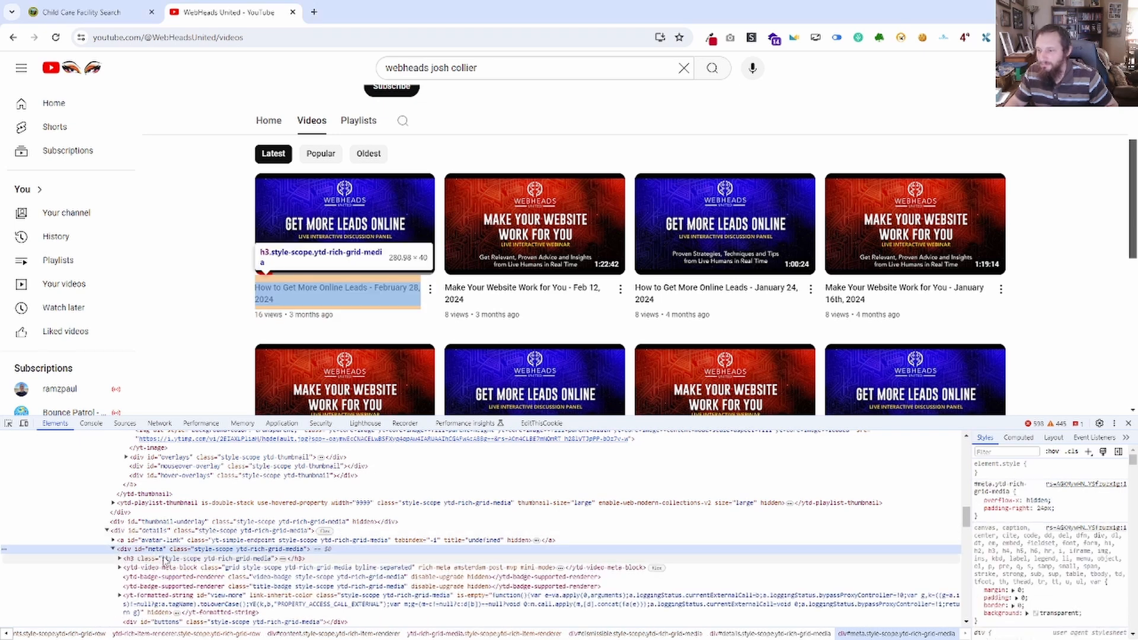
left_click(125, 560)
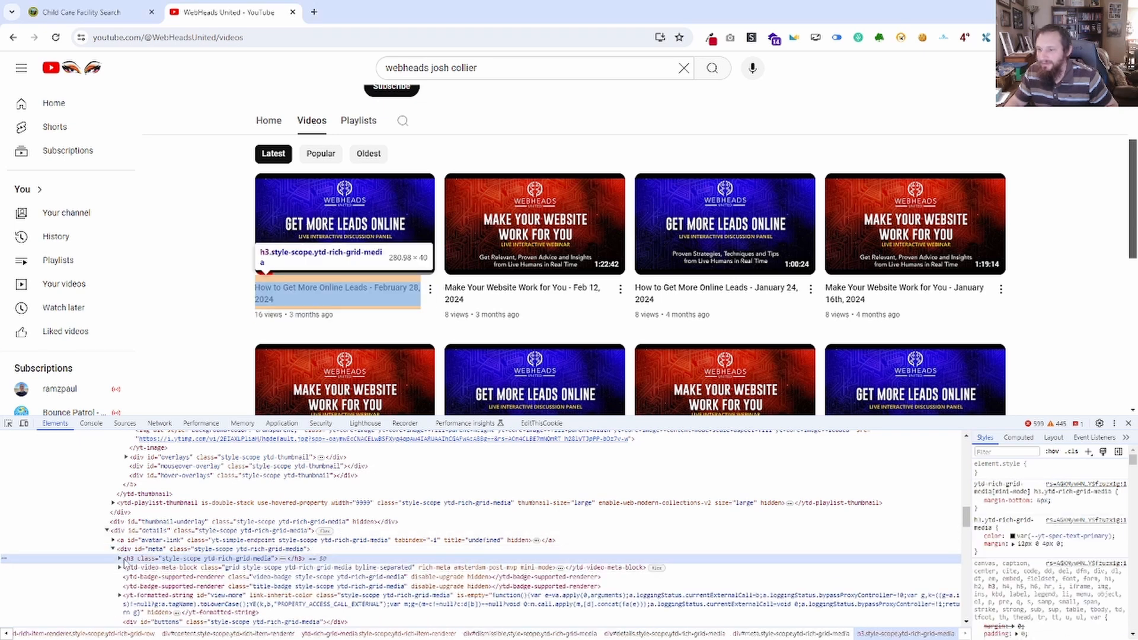
left_click(119, 559)
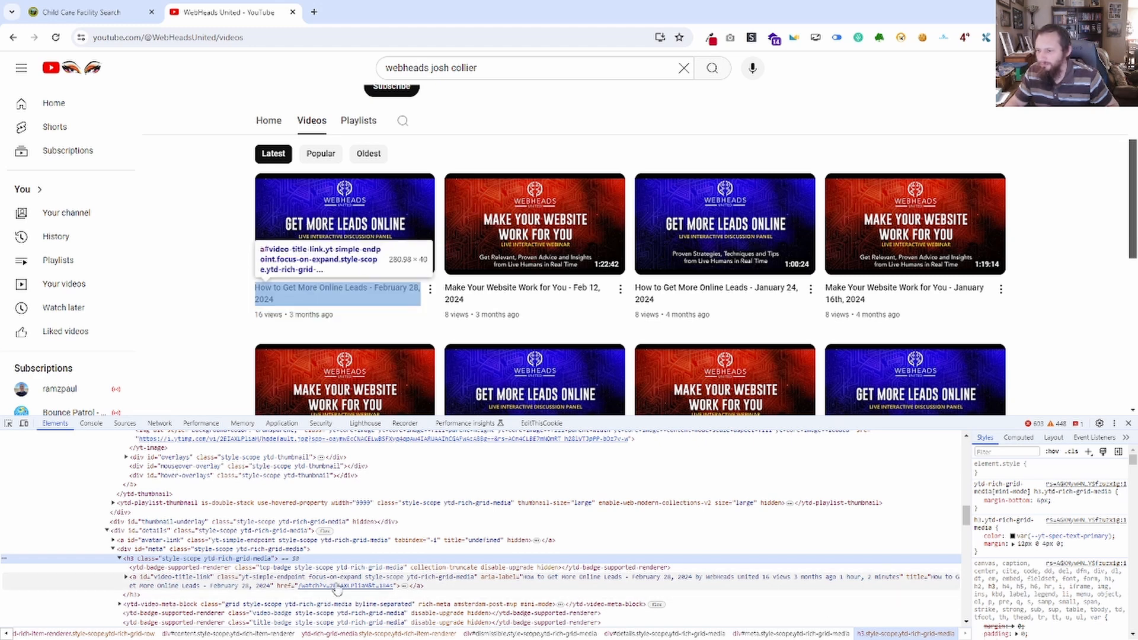
Expand the first video's title link and run document.querySelectorAll in the console with 'ytd-browse[role="main"] ytd-rich-grid-renderer ytd-rich-grid-row > div[id="contents"] > ytd-rich-item-renderer div[id="details"] h3 a'.
left_click(126, 578)
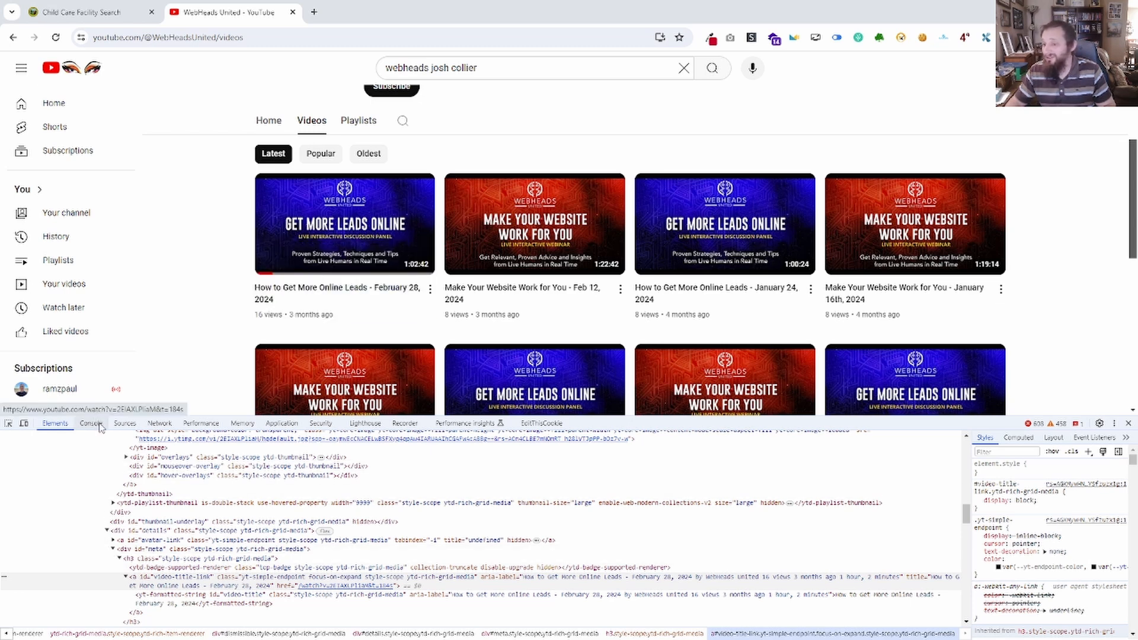
key("ctrl+shift+j")
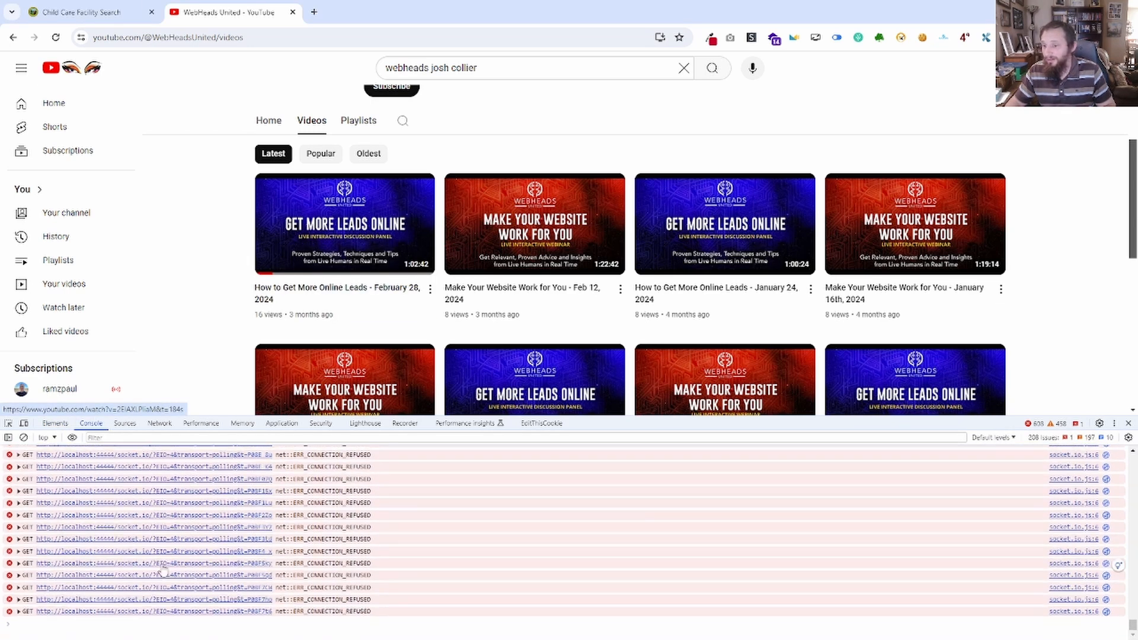
type("document.querySelectorAll('ytd-browse[role=\"main\"] ytd-rich-grid-renderer ytd-rich-grid-row > div[id=\"contents\"] > ytd-rich-item-renderer')")
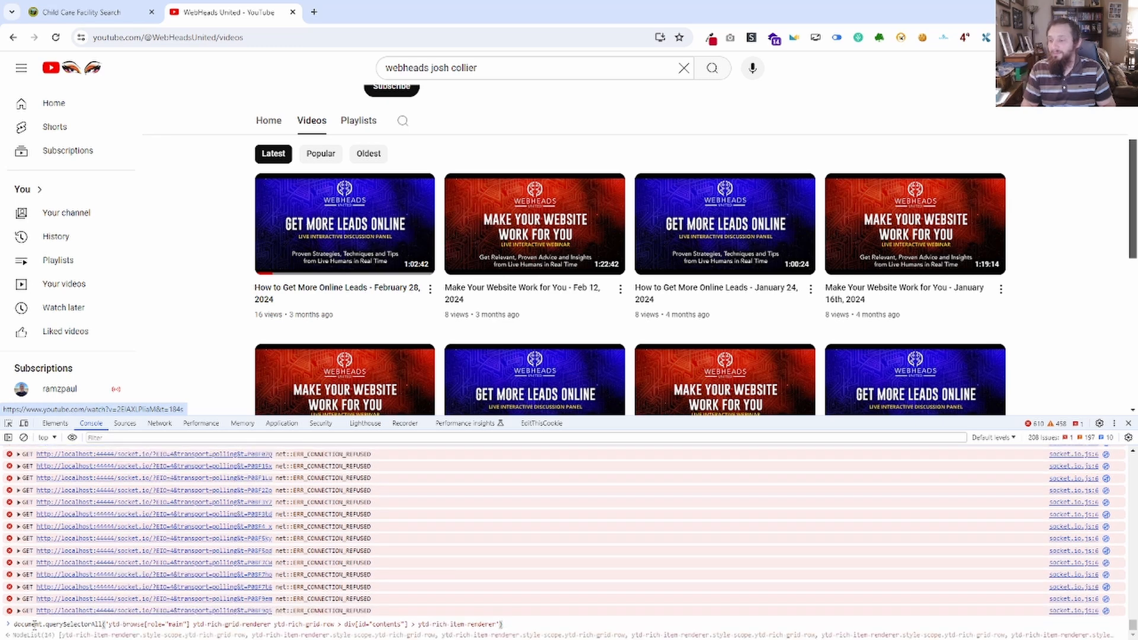
key("BackSpace")
key("BackSpace")
key("BackSpace")
key("BackSpace")
key("BackSpace")
key("BackSpace")
key("BackSpace")
key("BackSpace")
key("BackSpace")
key("BackSpace")
key("BackSpace")
key("BackSpace")
key("BackSpace")
key("BackSpace")
key("BackSpace")
key("BackSpace")
key("BackSpace")
key("BackSpace")
key("BackSpace")
key("BackSpace")
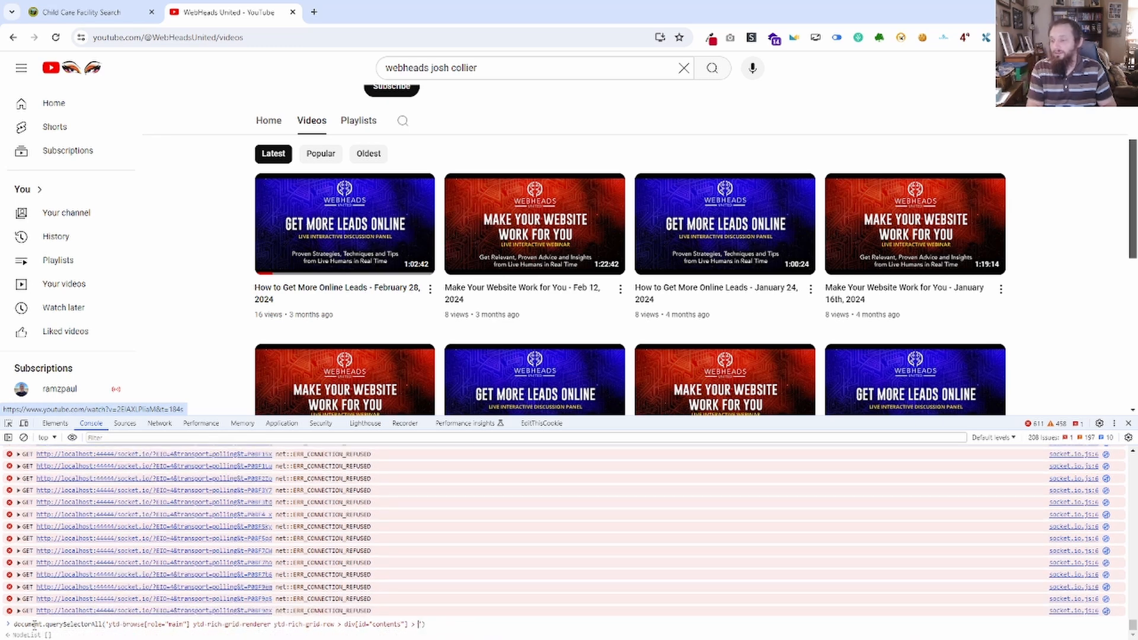
key("BackSpace")
key("BackSpace")
key("BackSpace")
key("BackSpace")
key("BackSpace")
key("BackSpace")
key("BackSpace")
key("BackSpace")
key("BackSpace")
key("BackSpace")
key("BackSpace")
key("BackSpace")
key("BackSpace")
key("BackSpace")
key("BackSpace")
key("BackSpace")
key("BackSpace")
key("BackSpace")
key("BackSpace")
key("BackSpace")
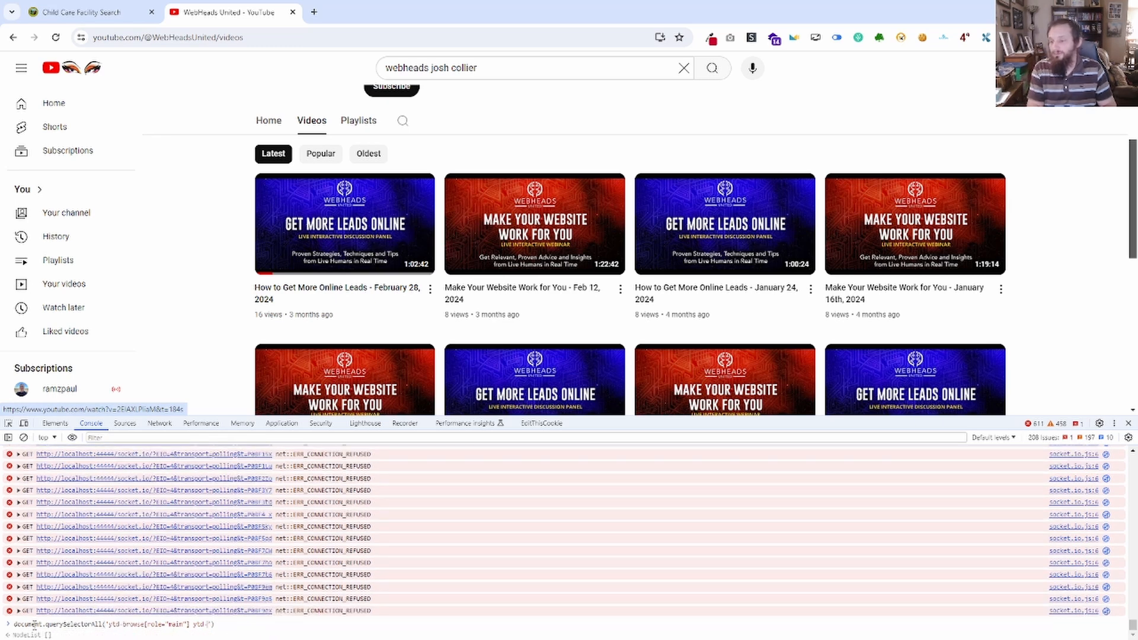
key("BackSpace")
key("BackSpace")
key("BackSpace")
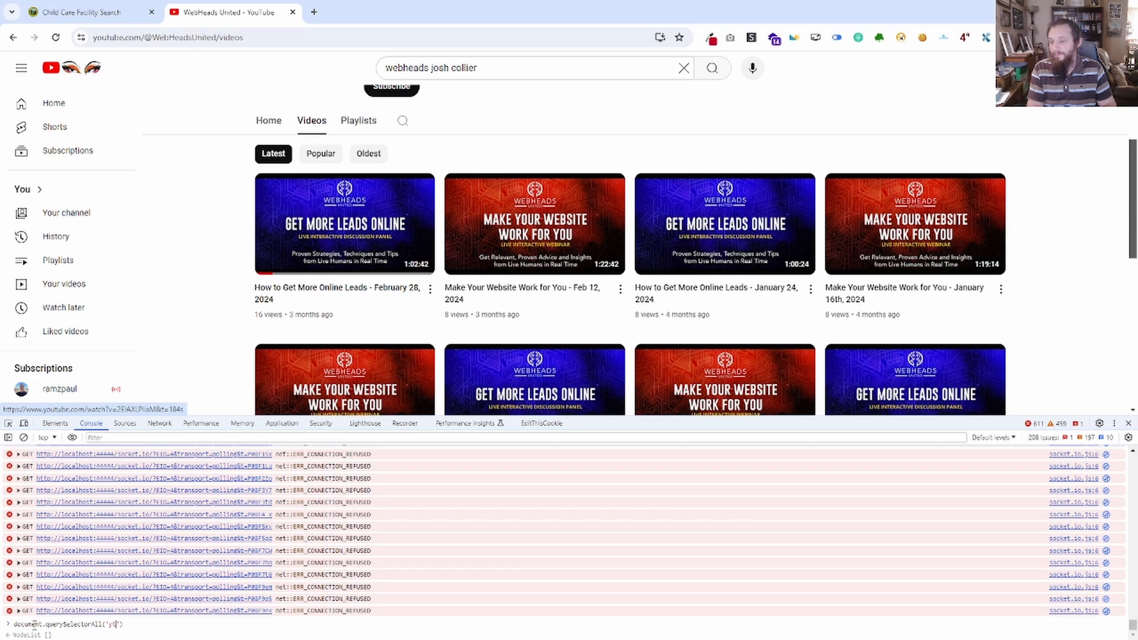
key("BackSpace")
key("BackSpace")
type("ytd-browse[role=\"main\"] ytd-rich-grid-renderer ytd-rich-grid-row > div[id=\"contents\"] > ytd-rich-item-renderer div[id=\"details\"] h3 a")
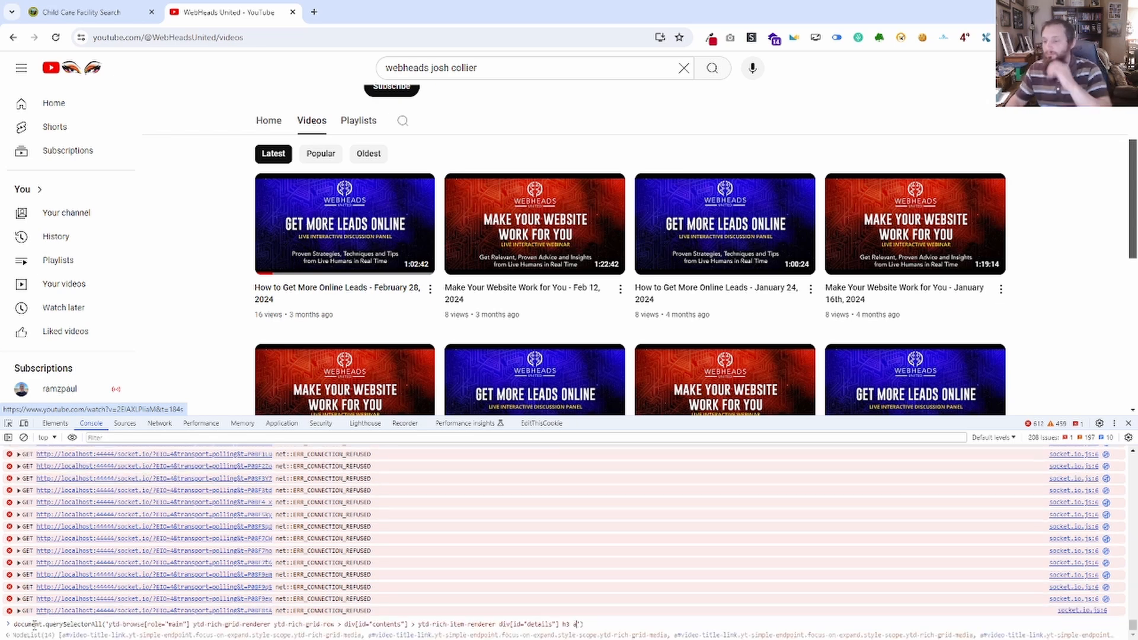
key("Return")
Expand the returned node list of title links and reveal its first entry in the element tree.
left_click(13, 632)
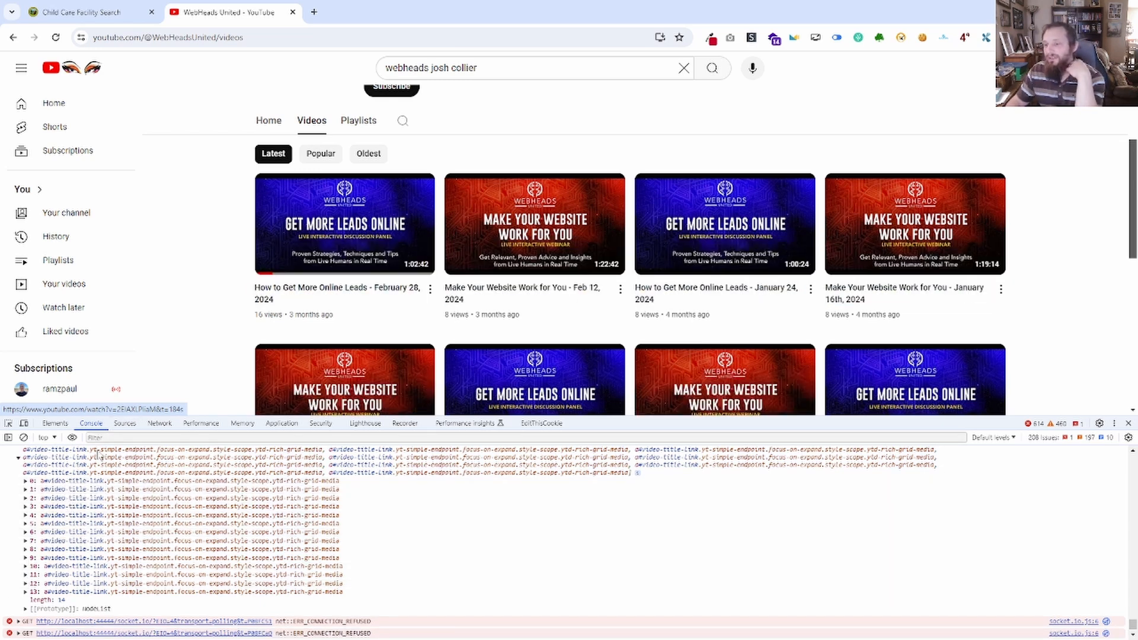
left_click(75, 482)
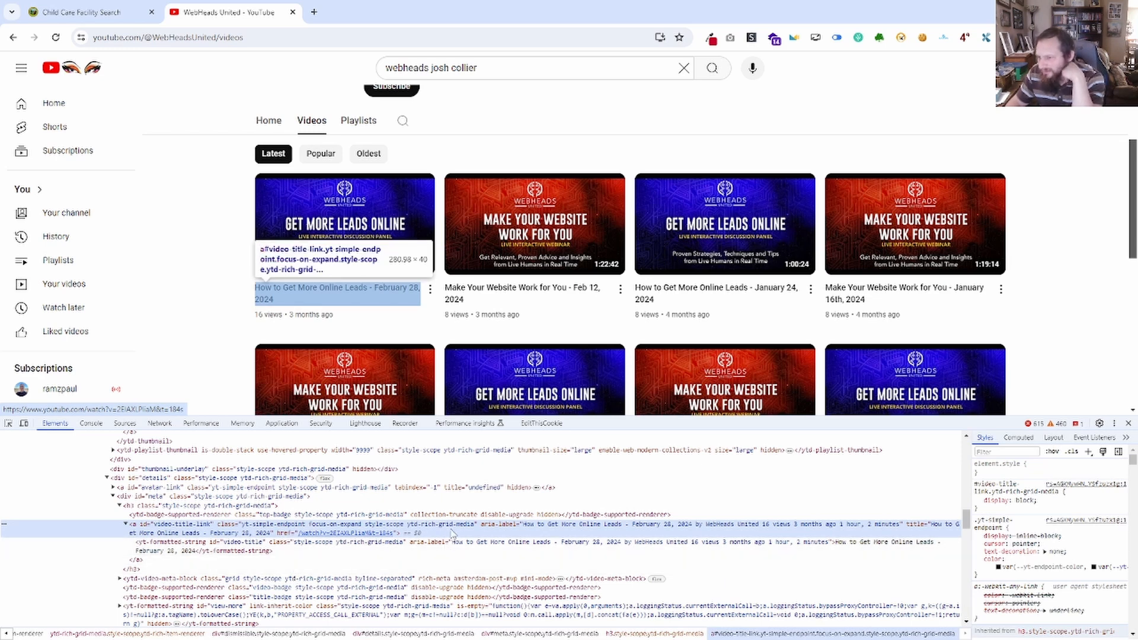
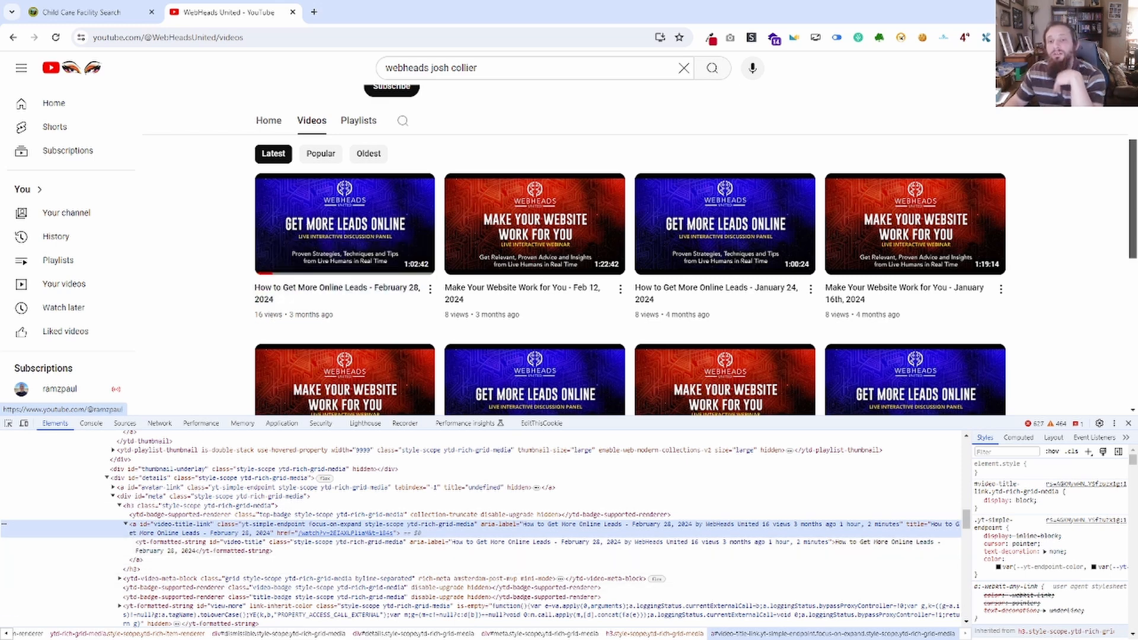
left_click_drag(0, 172, 0, 60)
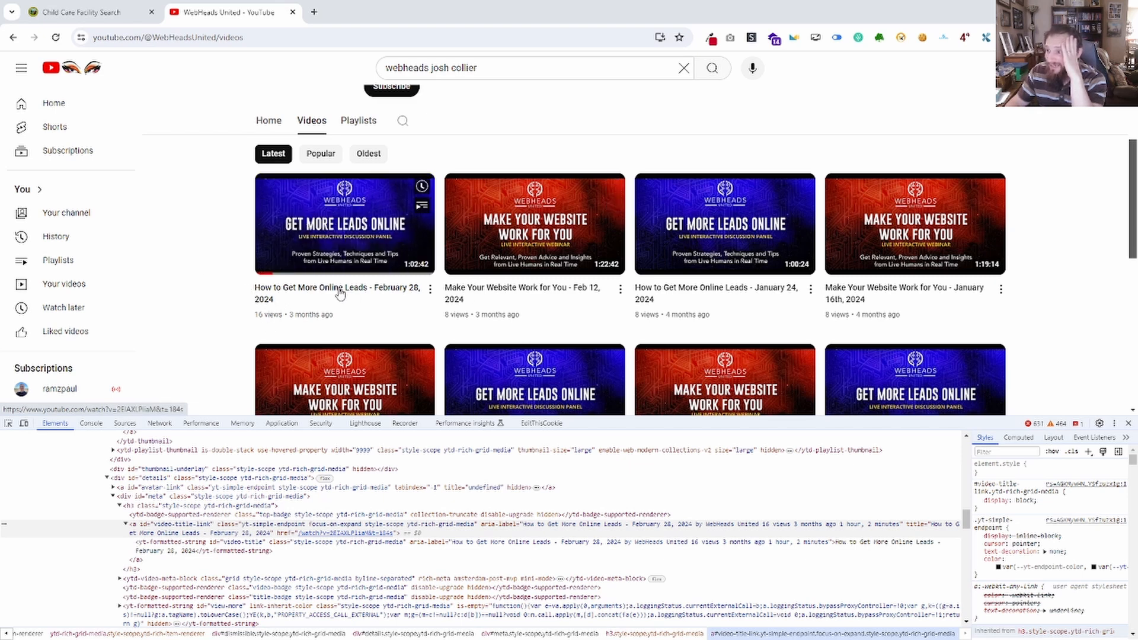
left_click_drag(0, 133, 581, 203)
left_click(734, 220)
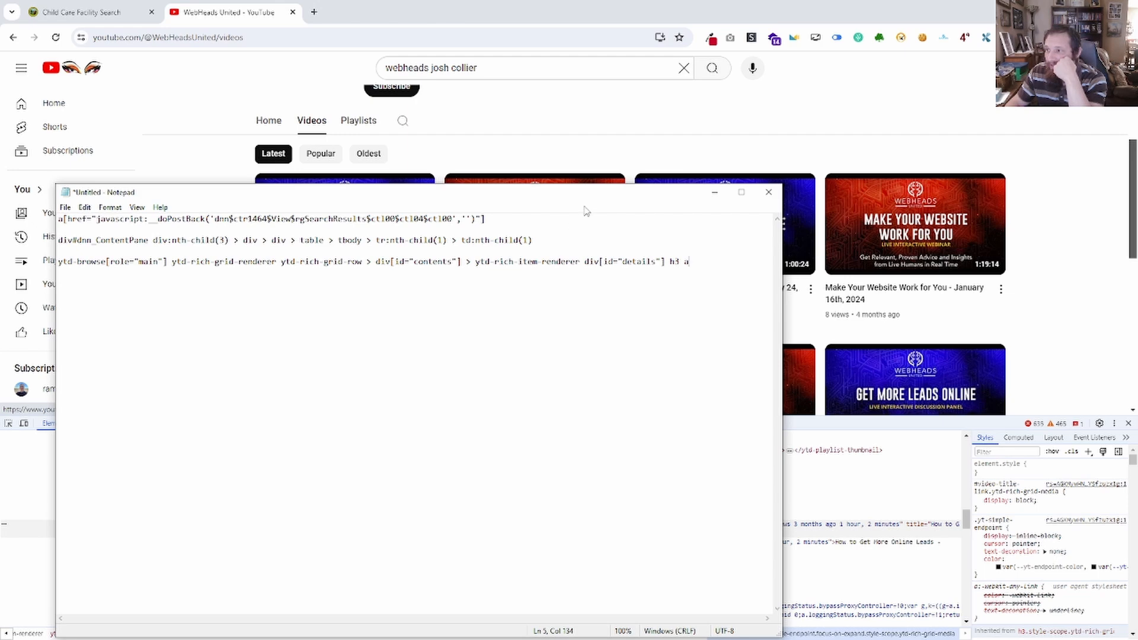
left_click_drag(348, 190, 0, 208)
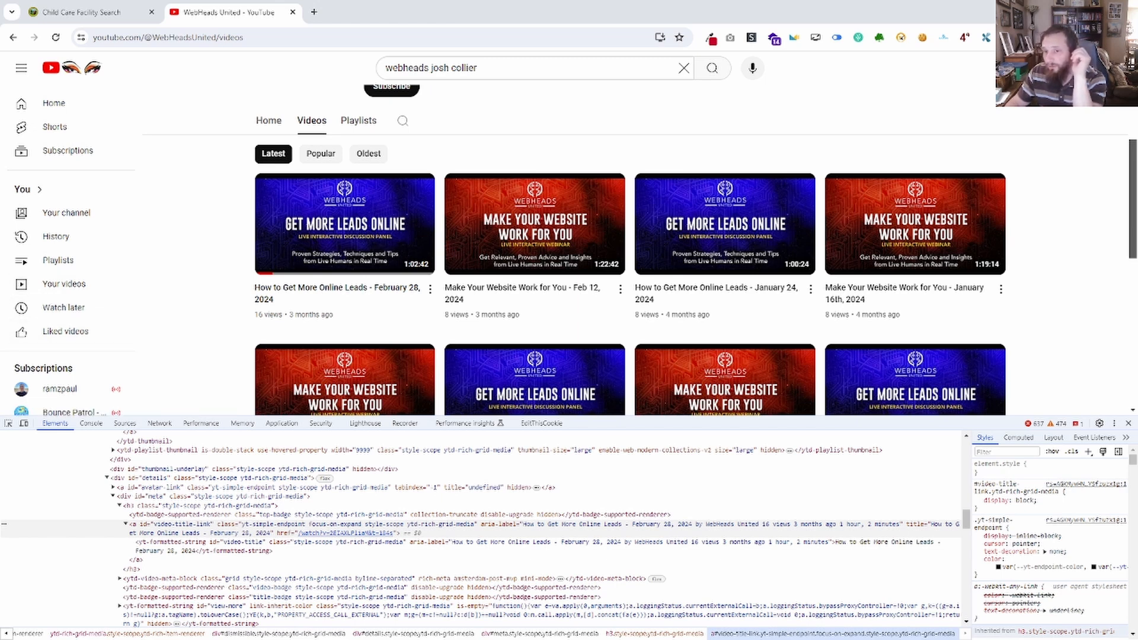
Add {loop_index,1} on a new line below the YouTube selector in Notepad.
left_click_drag(0, 379, 803, 122)
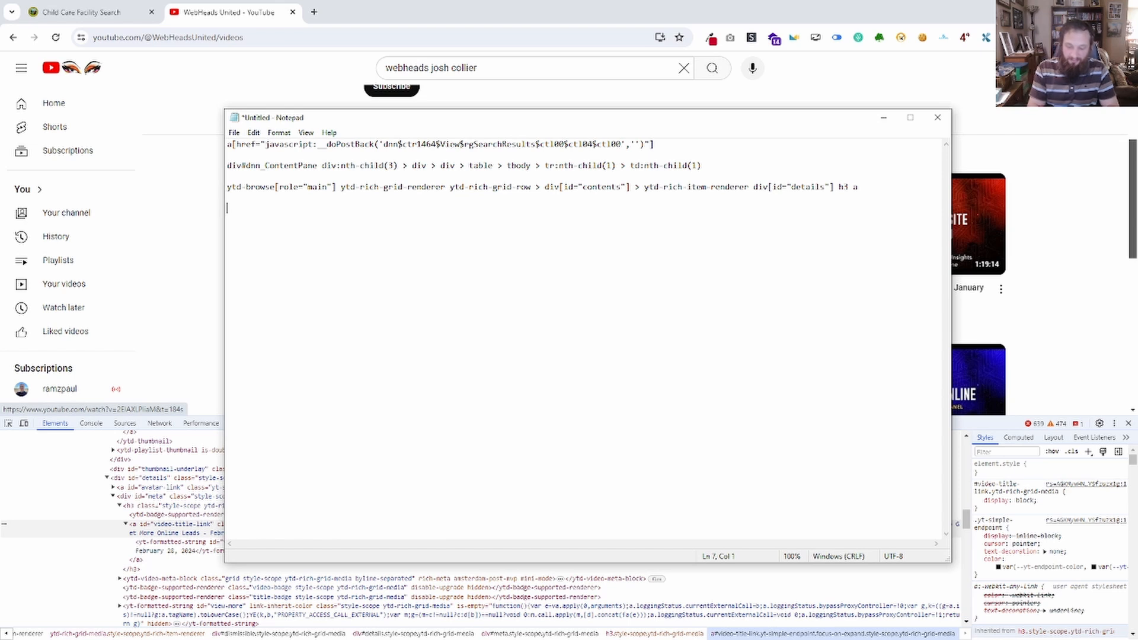
type("}")
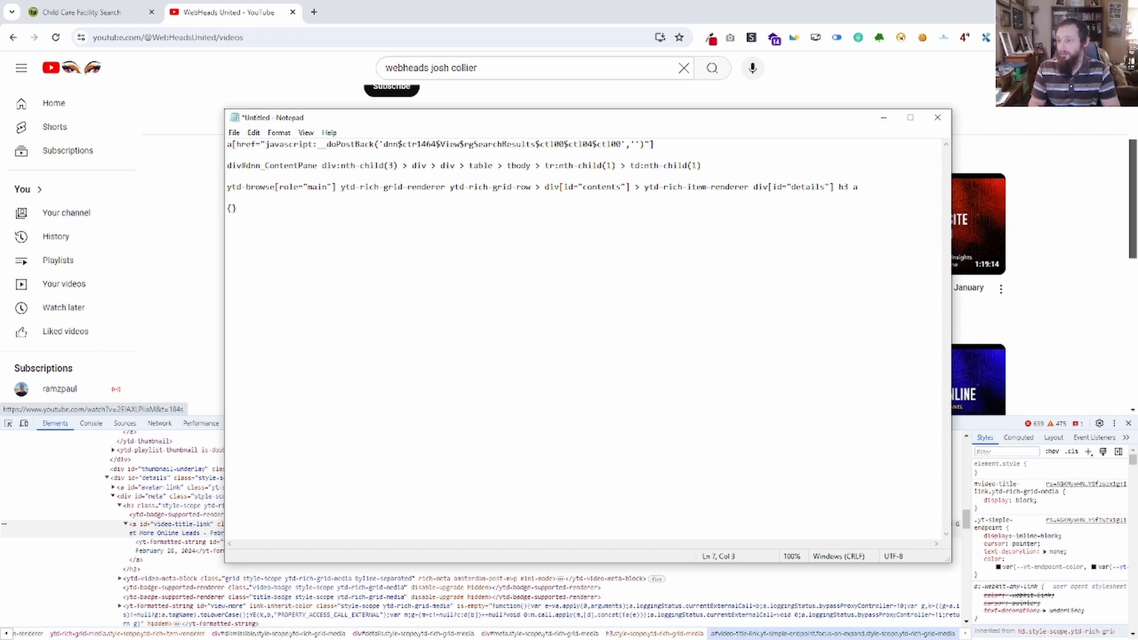
type("loop")
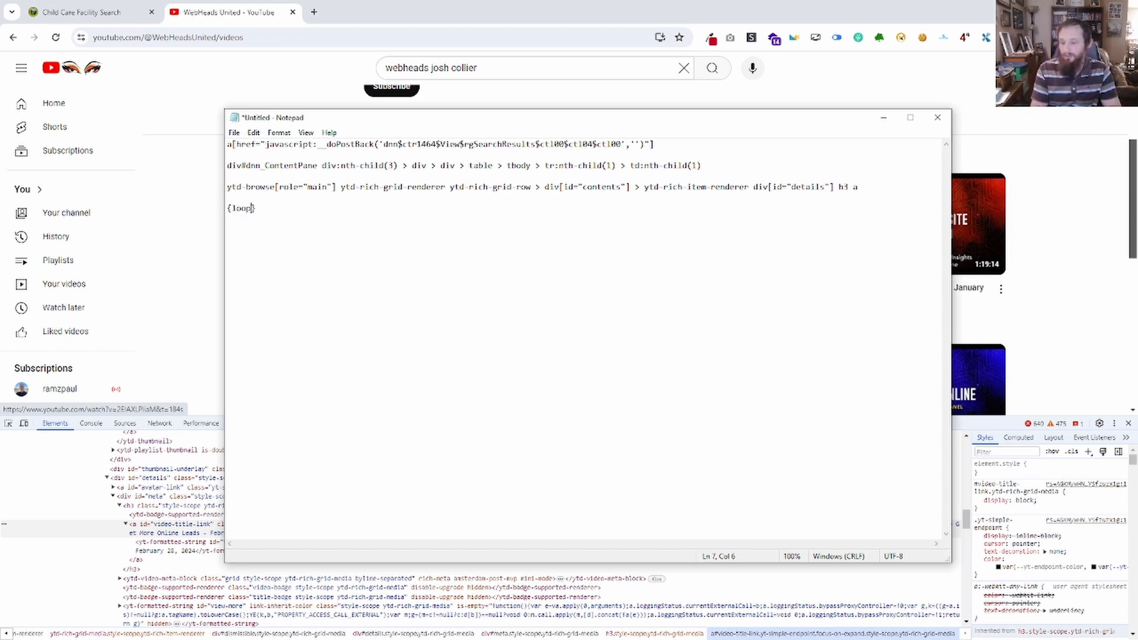
type("_index,")
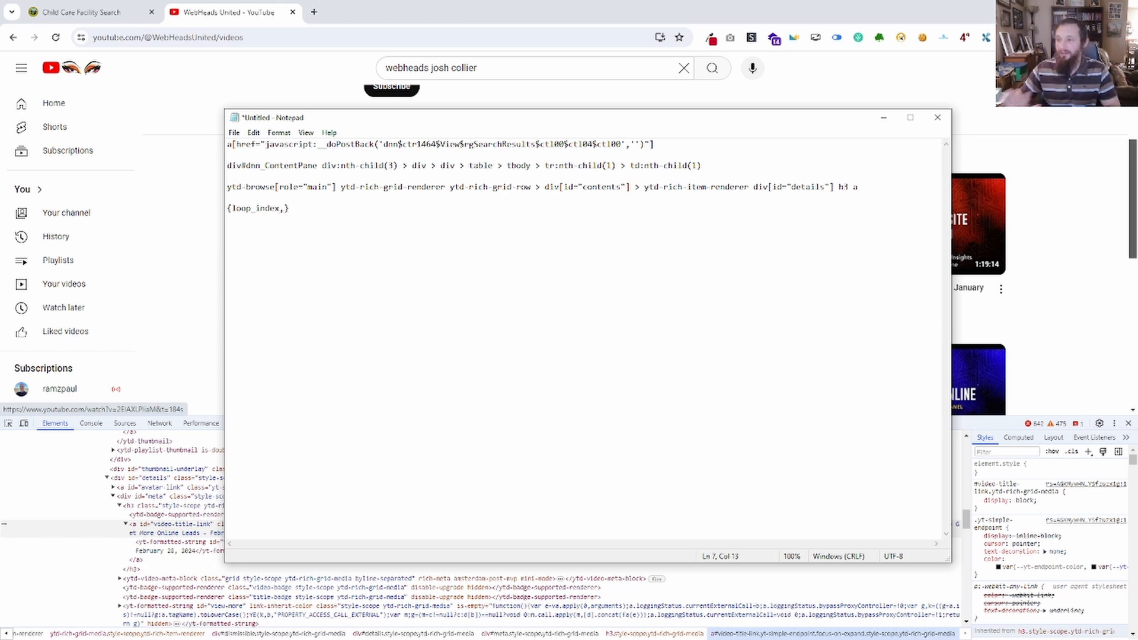
type("1")
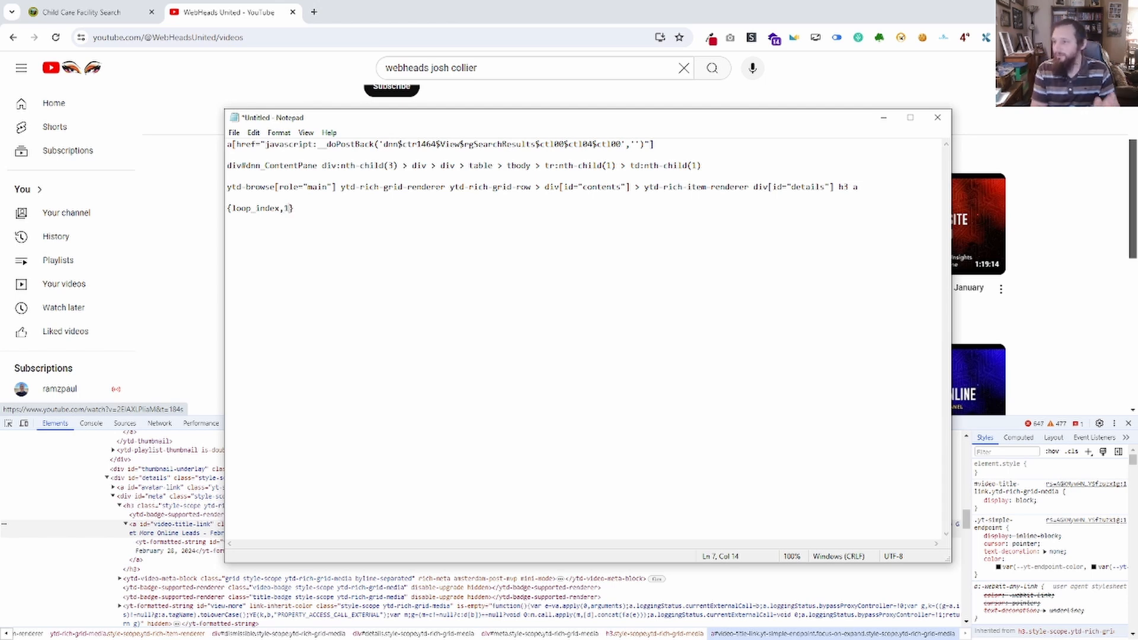
key("BackSpace")
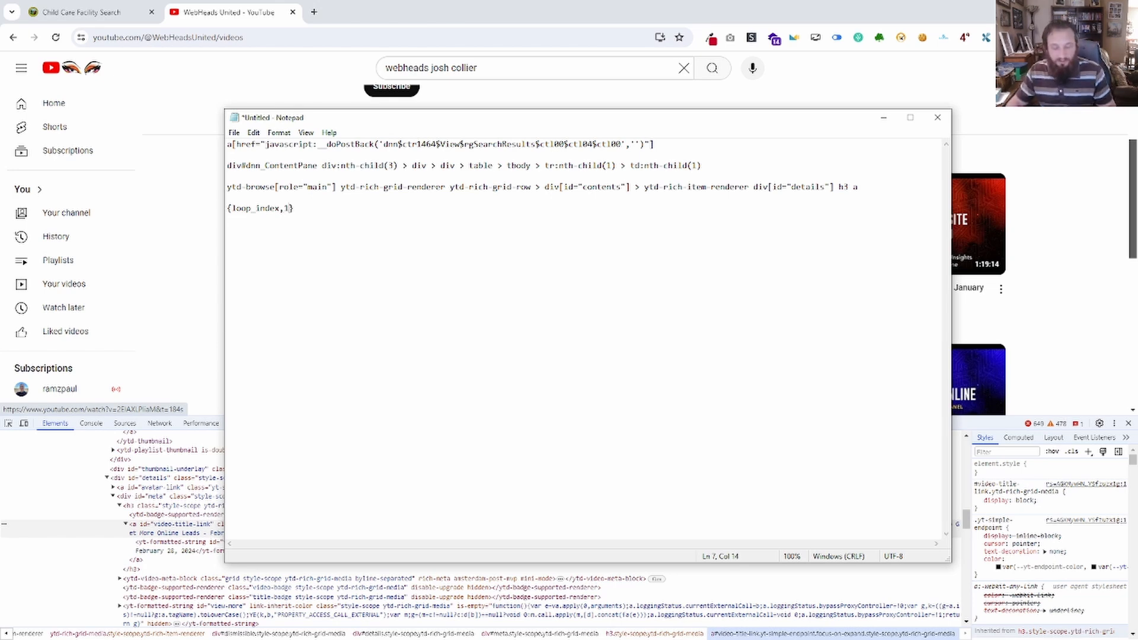
left_click_drag(581, 118, 0, 148)
Collapse the first video's ytd-rich-item-renderer in the element tree to examine how the items and grid rows repeat.
scroll(126, 481, "up", 5)
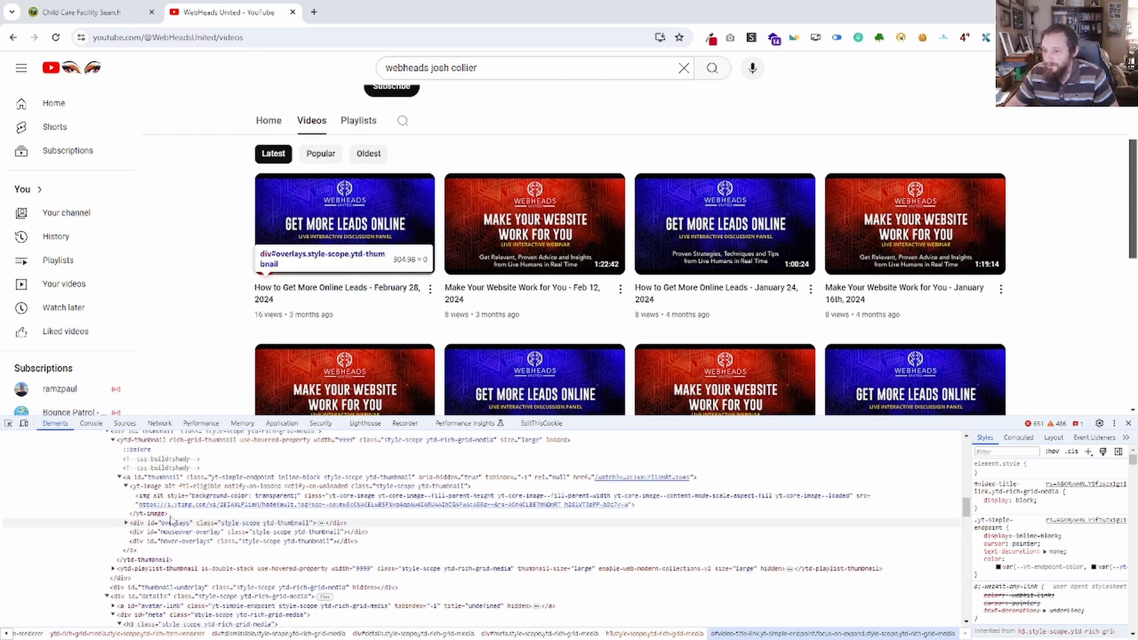
scroll(126, 481, "up", 2)
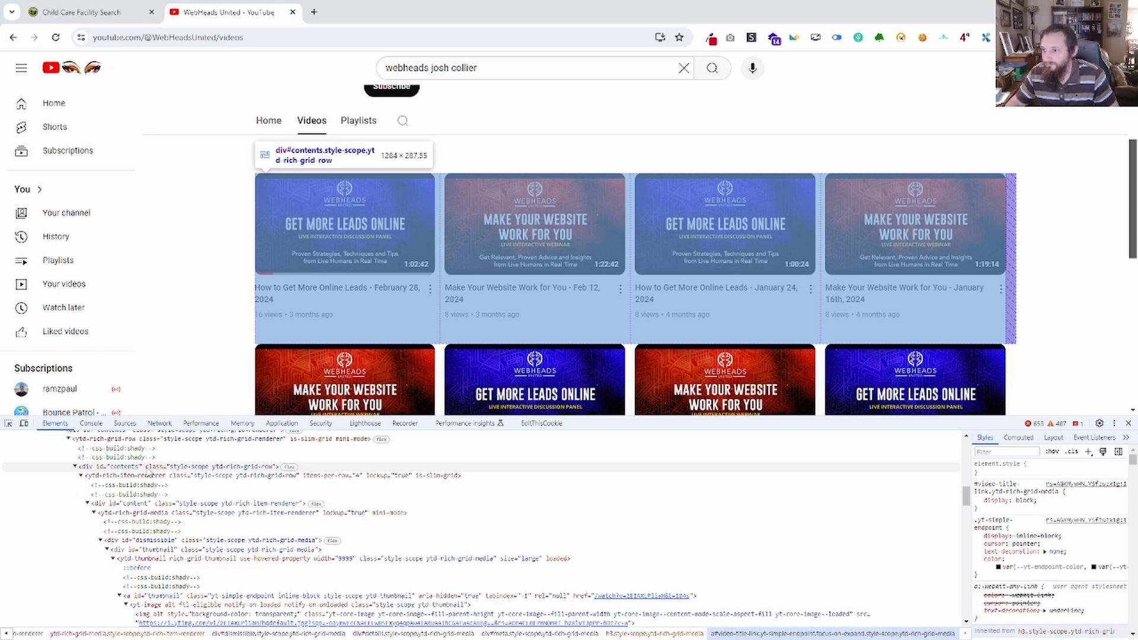
scroll(150, 474, "up", 2)
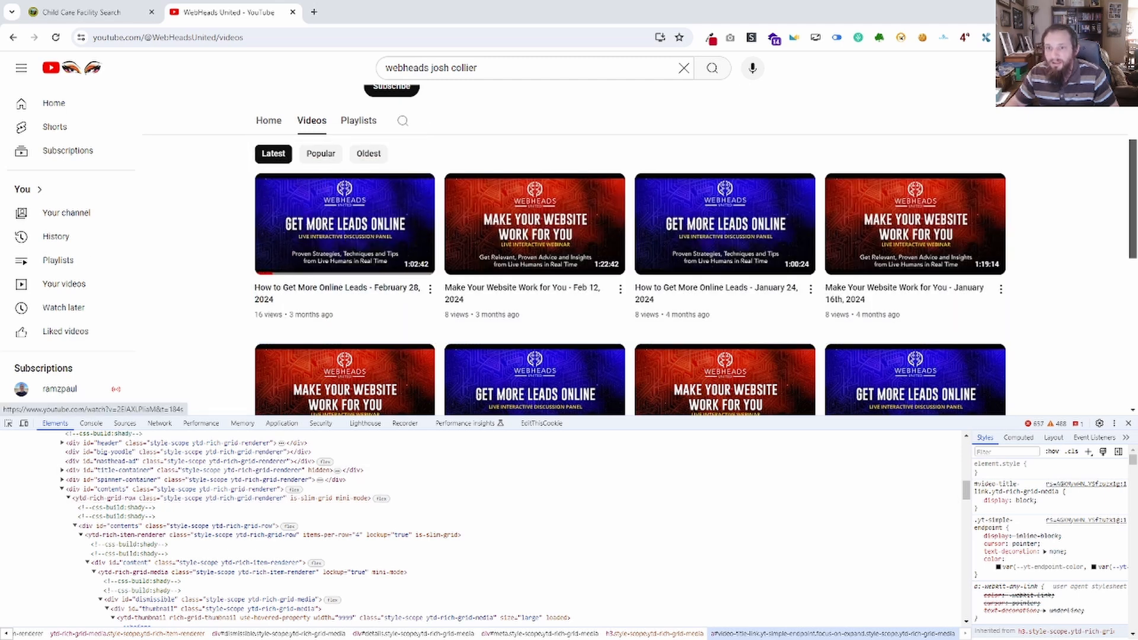
left_click_drag(0, 153, 711, 157)
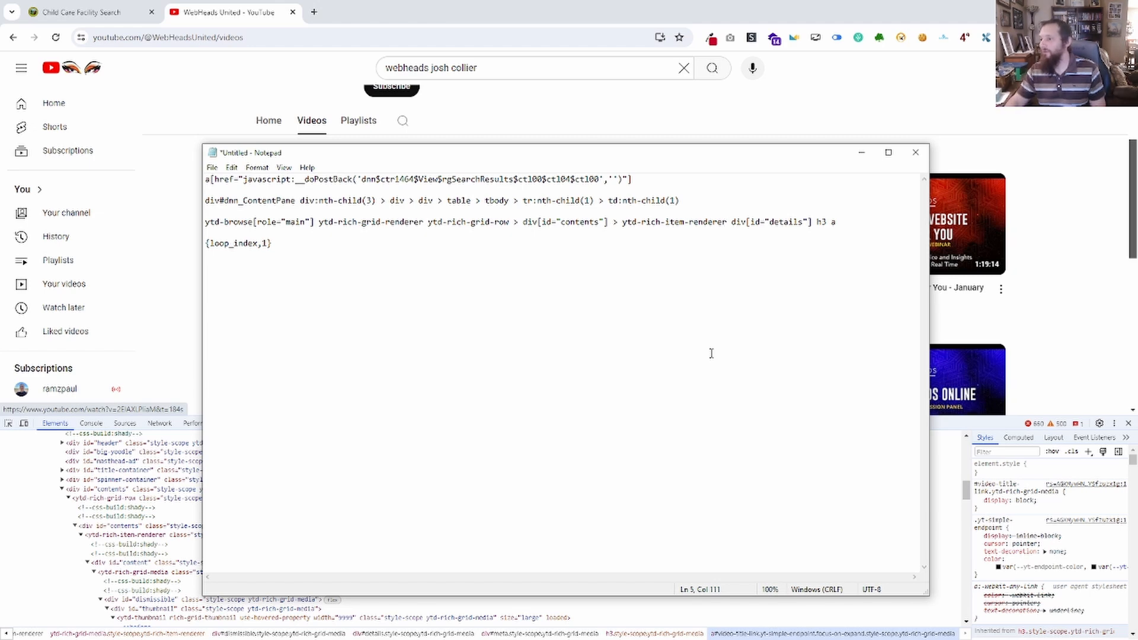
key("alt+Tab")
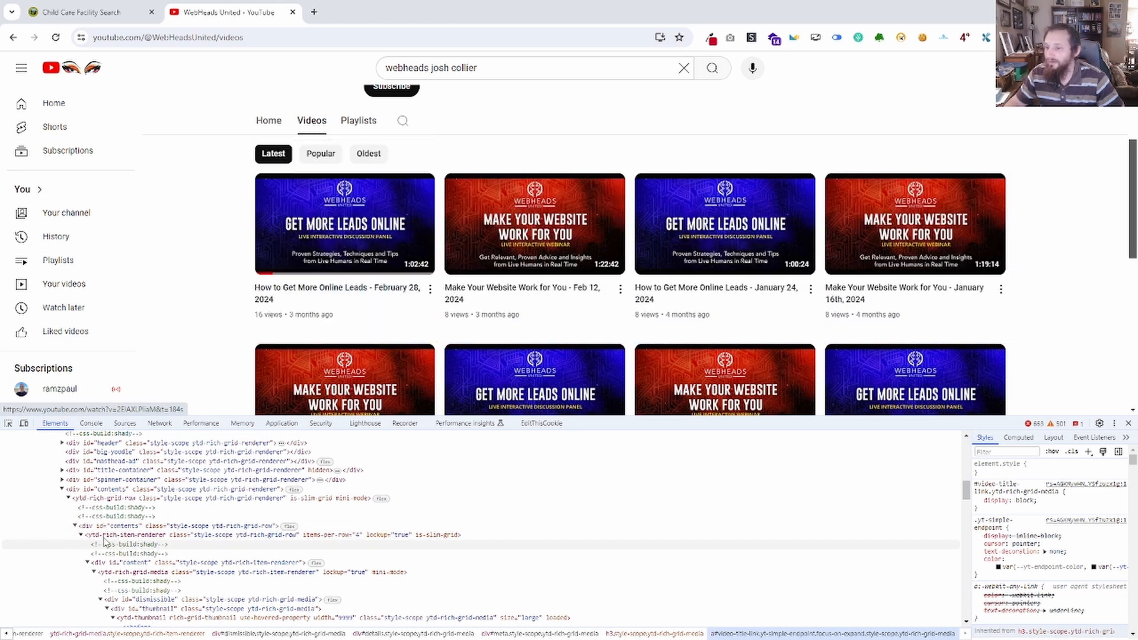
left_click(75, 527)
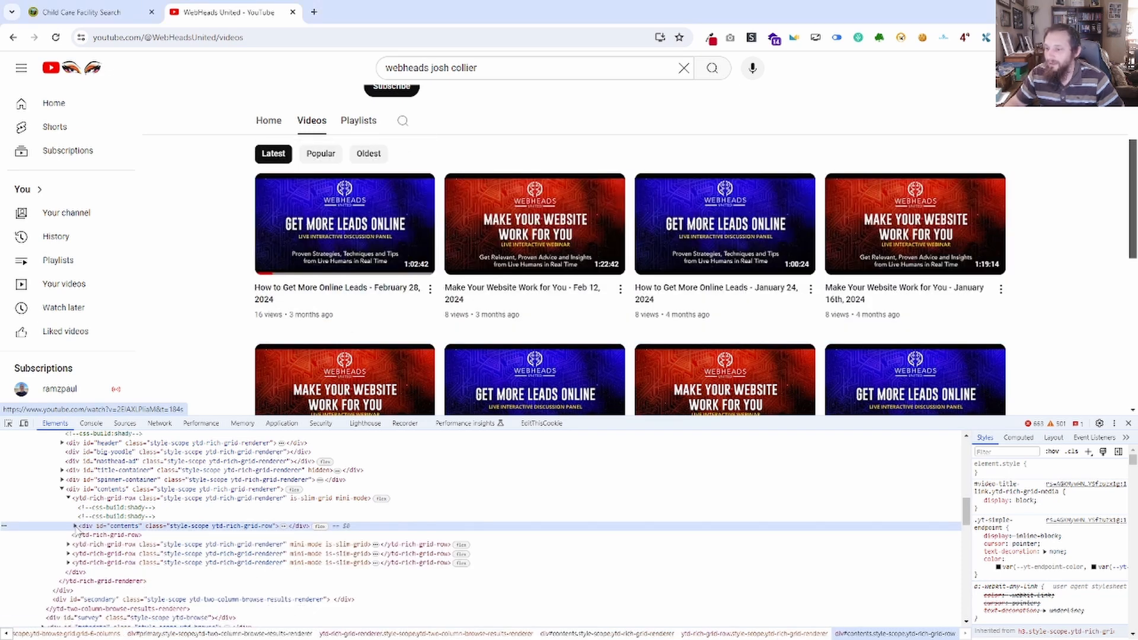
left_click(75, 526)
left_click(81, 535)
left_click(88, 564)
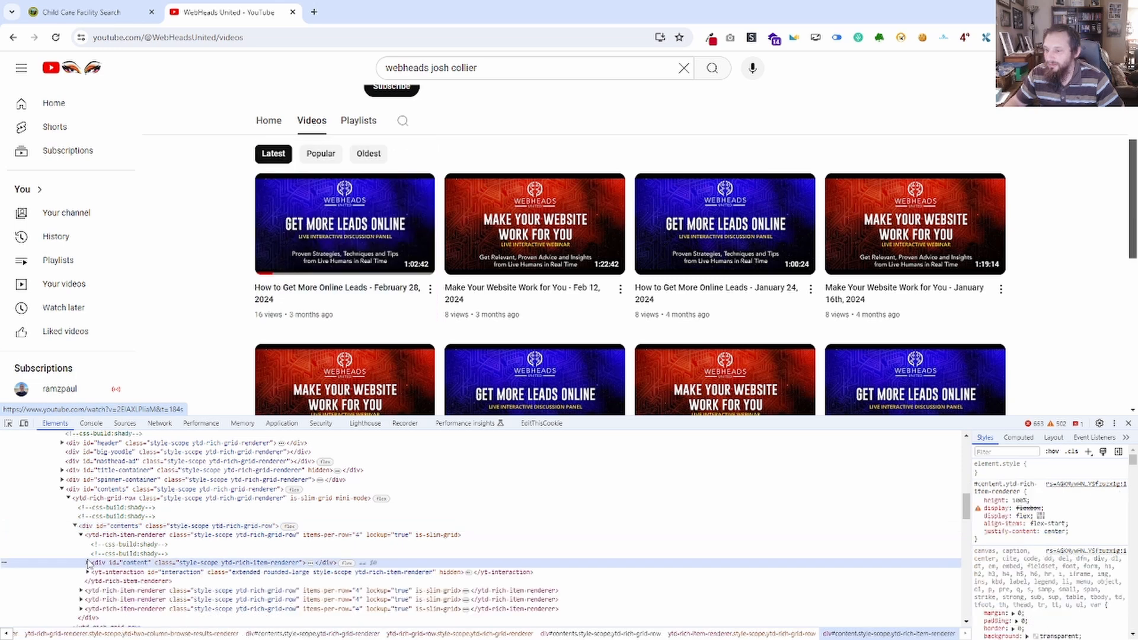
key("Left")
key("Left")
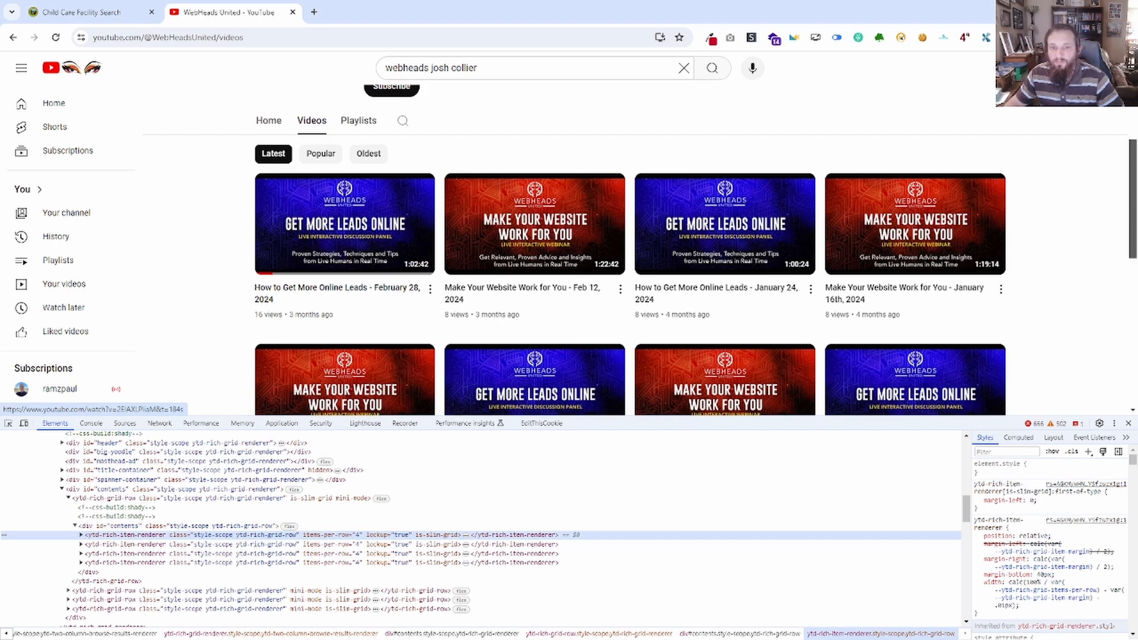
Append >> nth={loop_index,1} to the end of the YouTube selector in Notepad, copying the loop index expression from the line below.
key("alt+Tab")
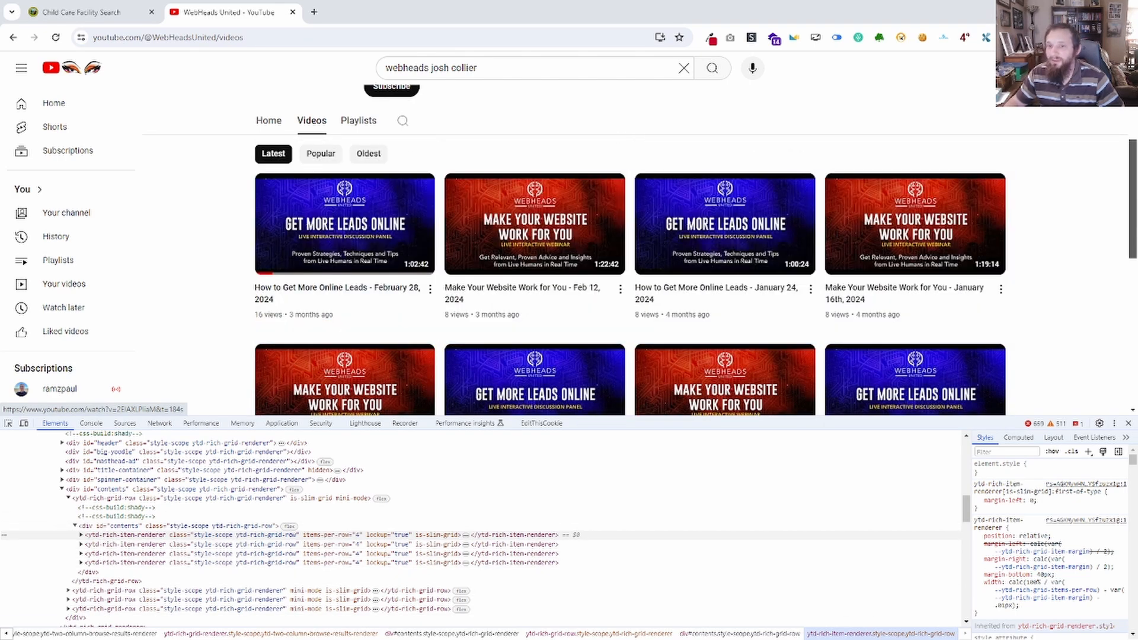
left_click_drag(0, 80, 780, 39)
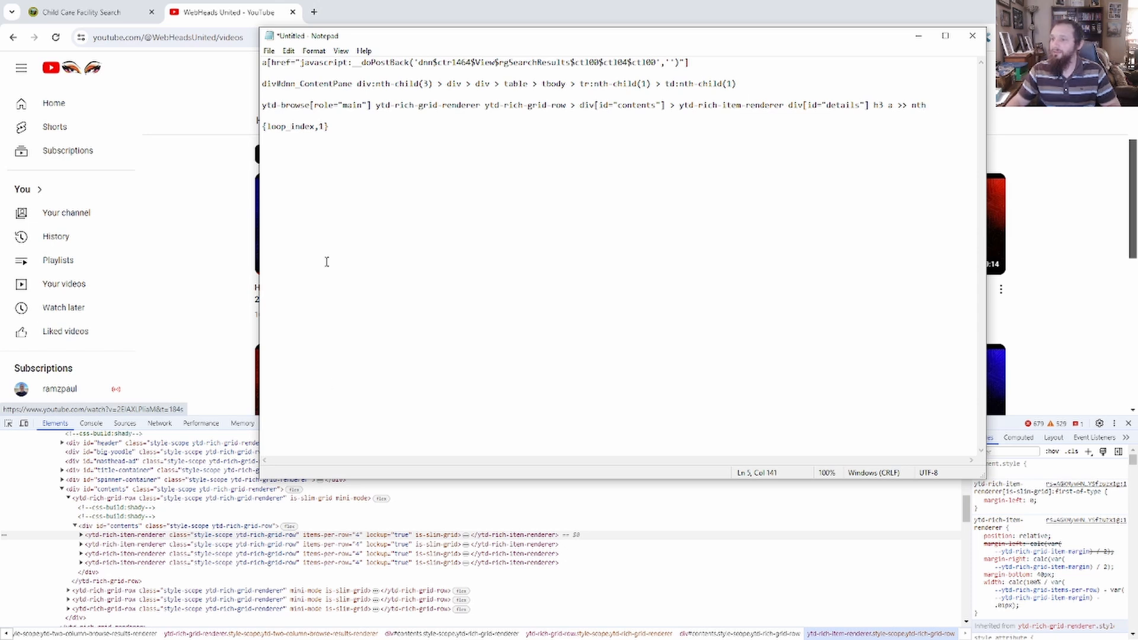
left_click_drag(342, 132, 261, 130)
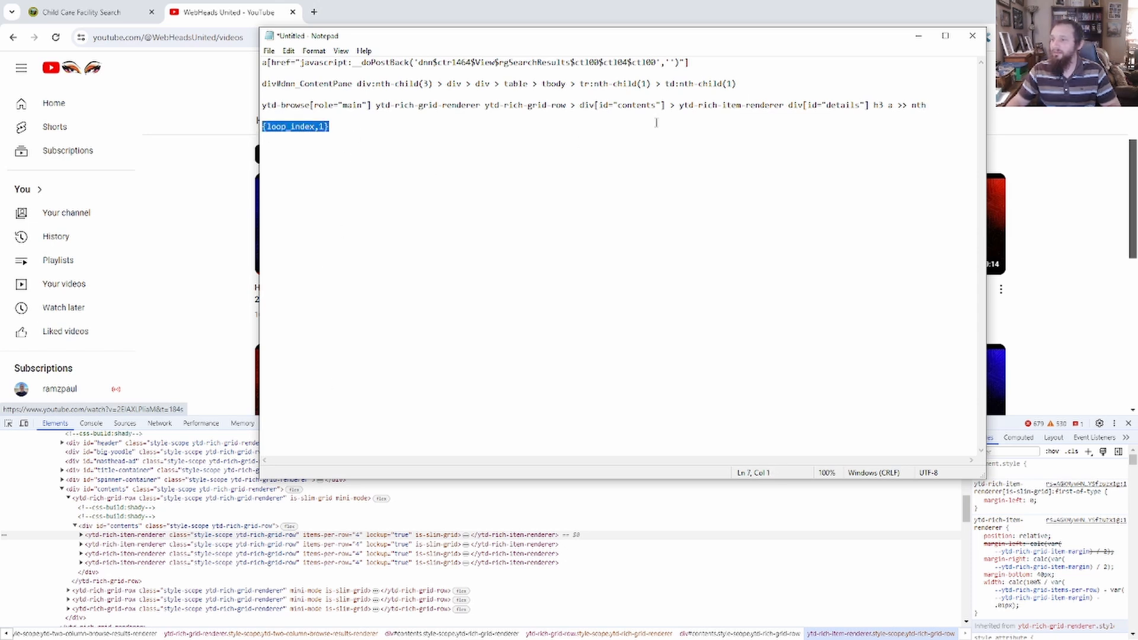
key("ctrl+c")
left_click(931, 105)
key("ctrl+v")
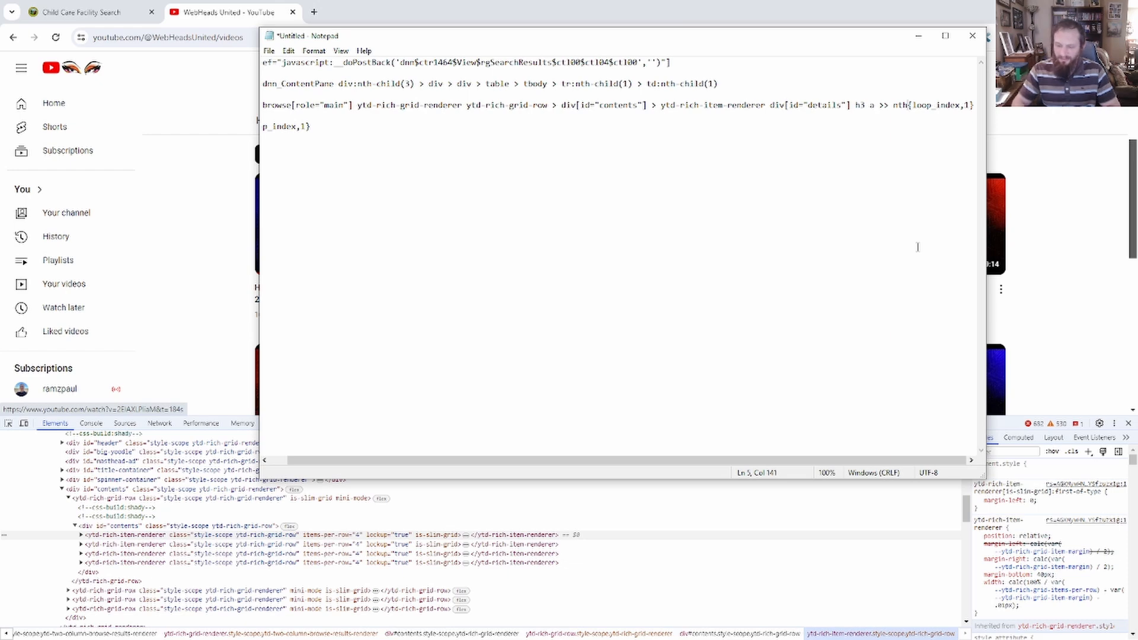
type("=")
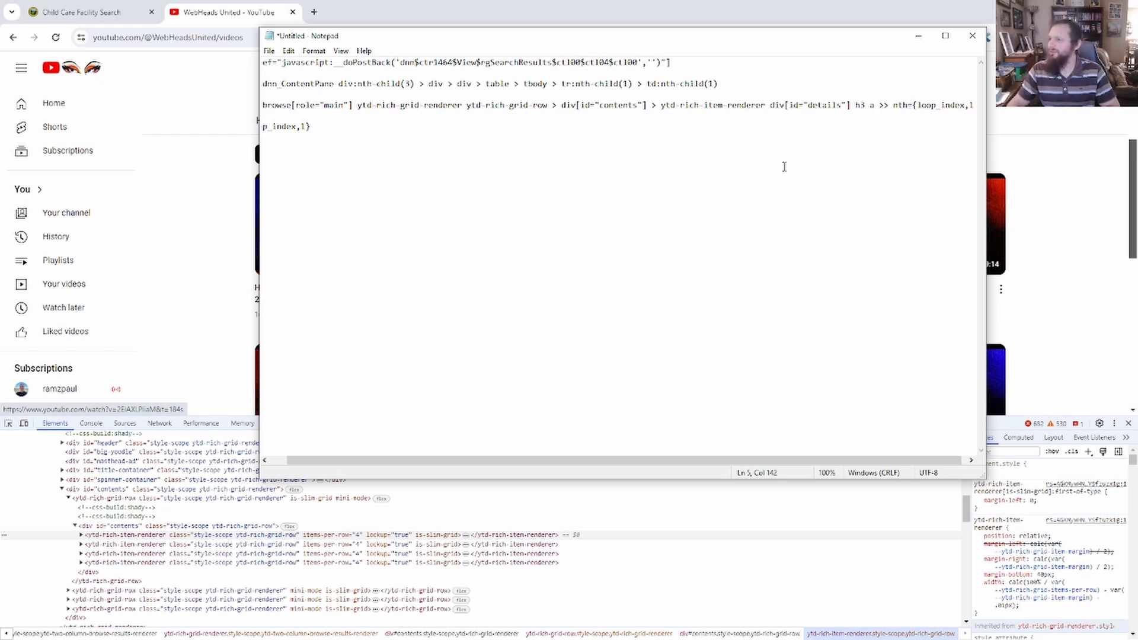
left_click_drag(685, 42, 0, 71)
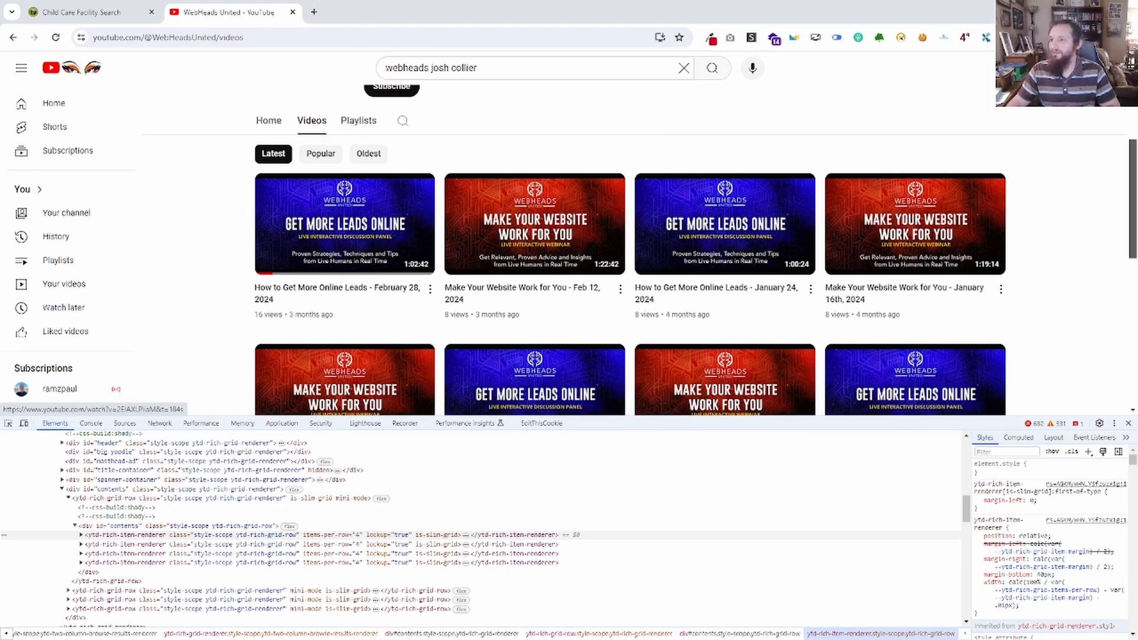
Load creator.zerowork.io in a new browser tab and open the Testing FB check for last post TaskBot.
left_click(314, 12)
type("creator.zerowork.io/#/home")
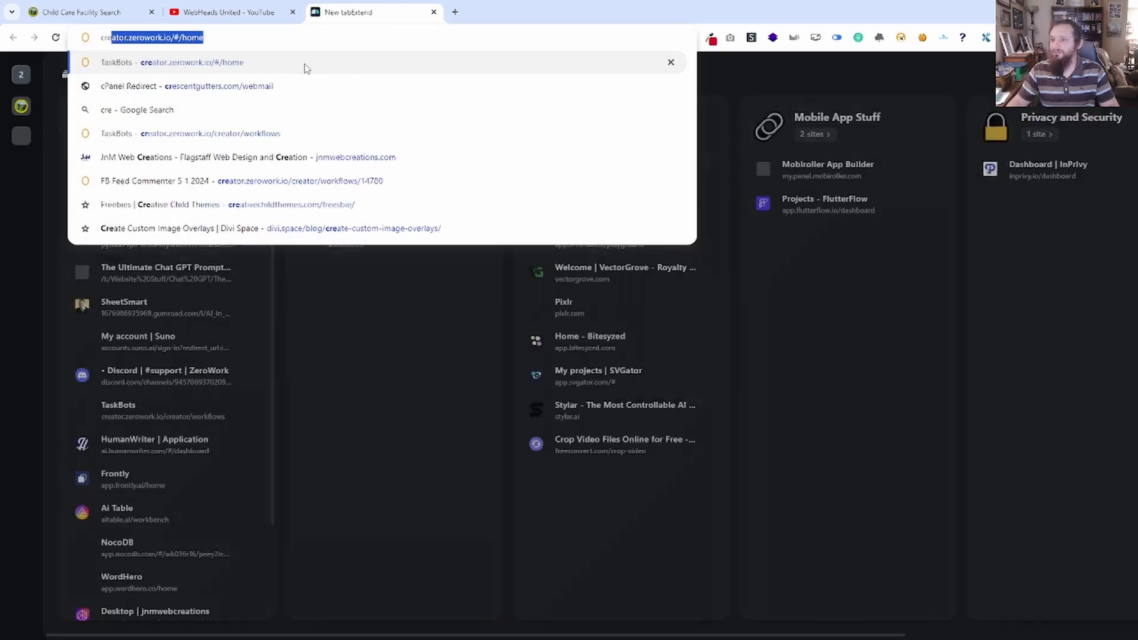
key("Return")
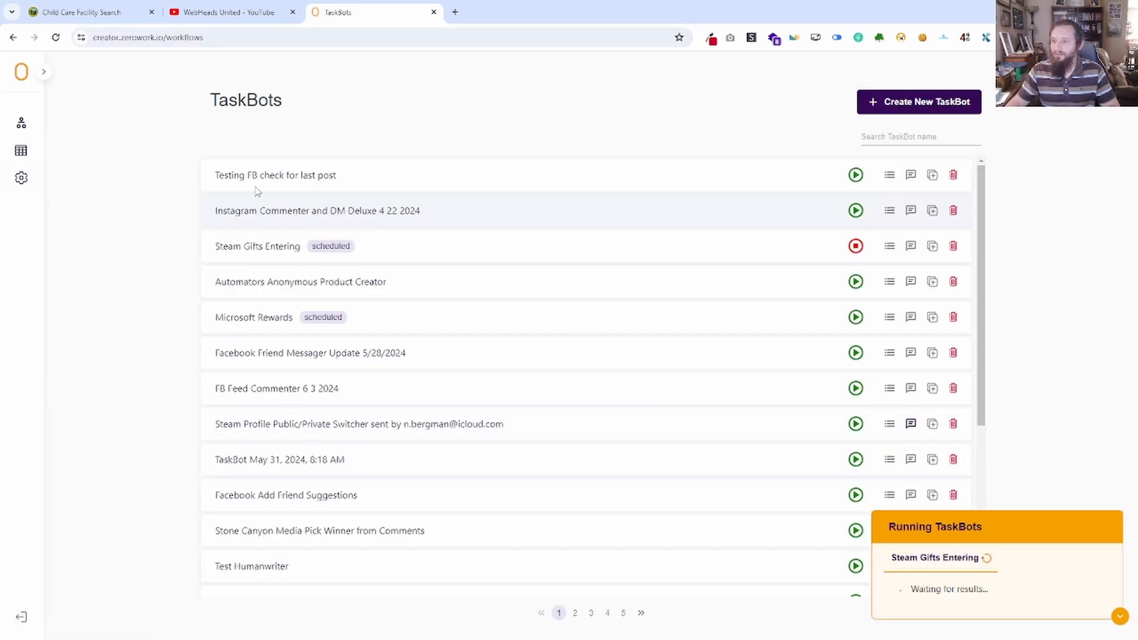
left_click(272, 177)
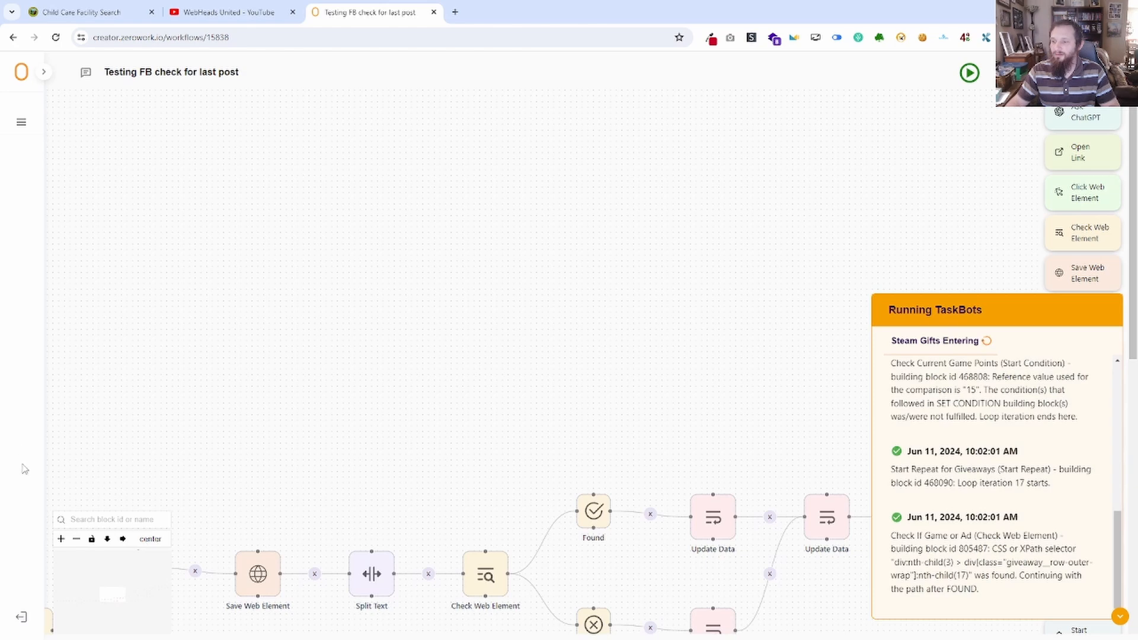
Open the ZeroWork documentation and examine the >> nth=number method on the Lists: Incremental CSS Selectors page.
left_click(43, 72)
left_click(76, 545)
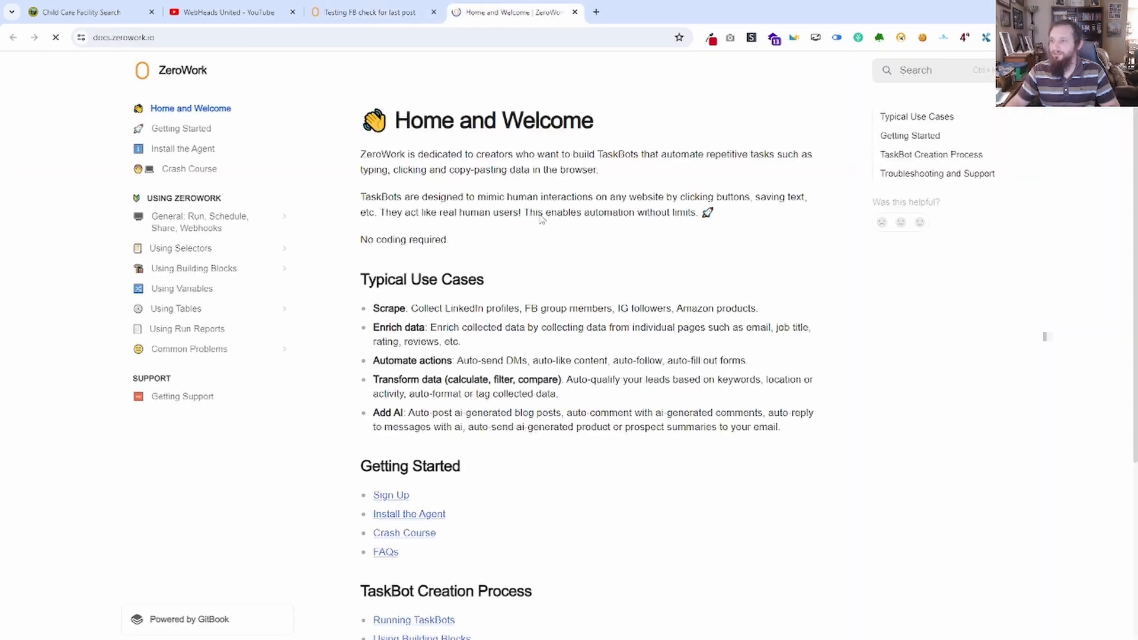
left_click(241, 247)
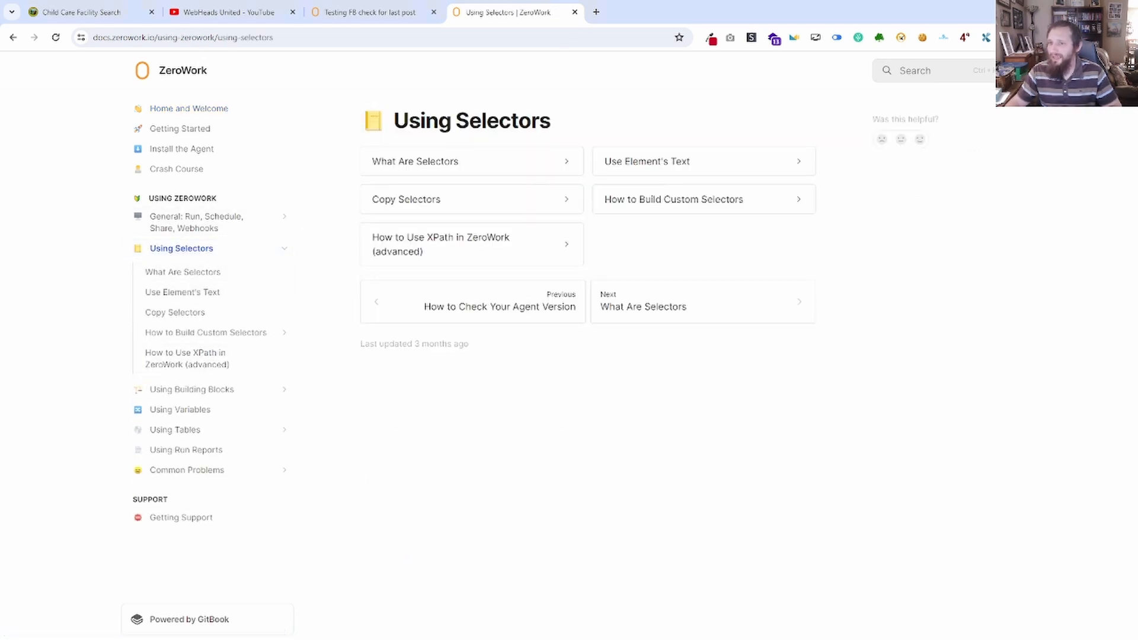
left_click_drag(0, 148, 0, 151)
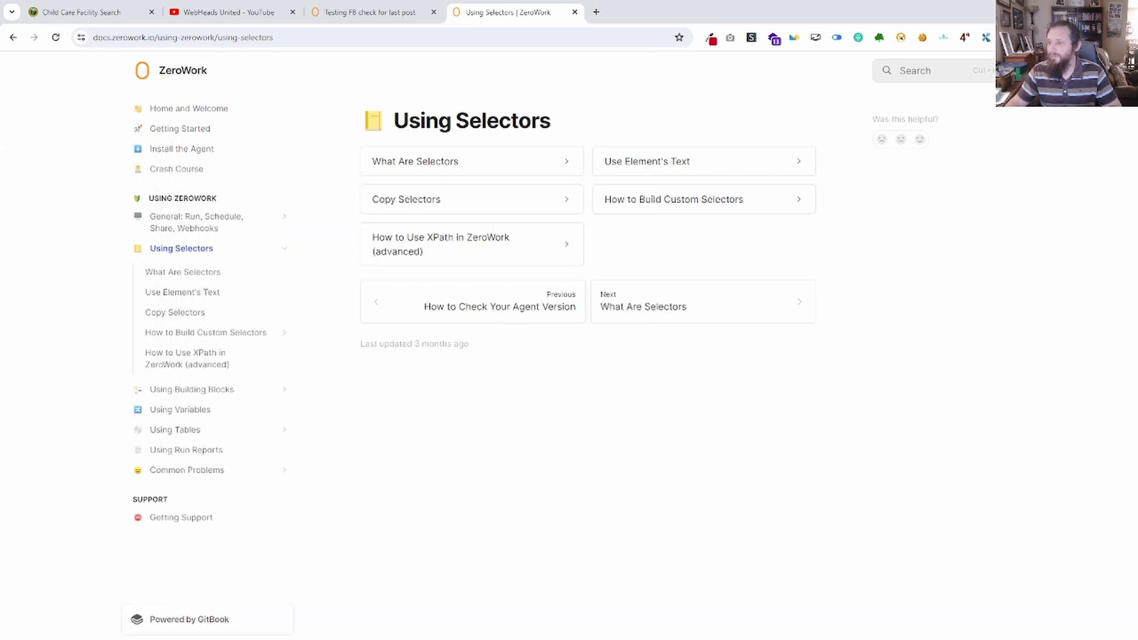
left_click(203, 333)
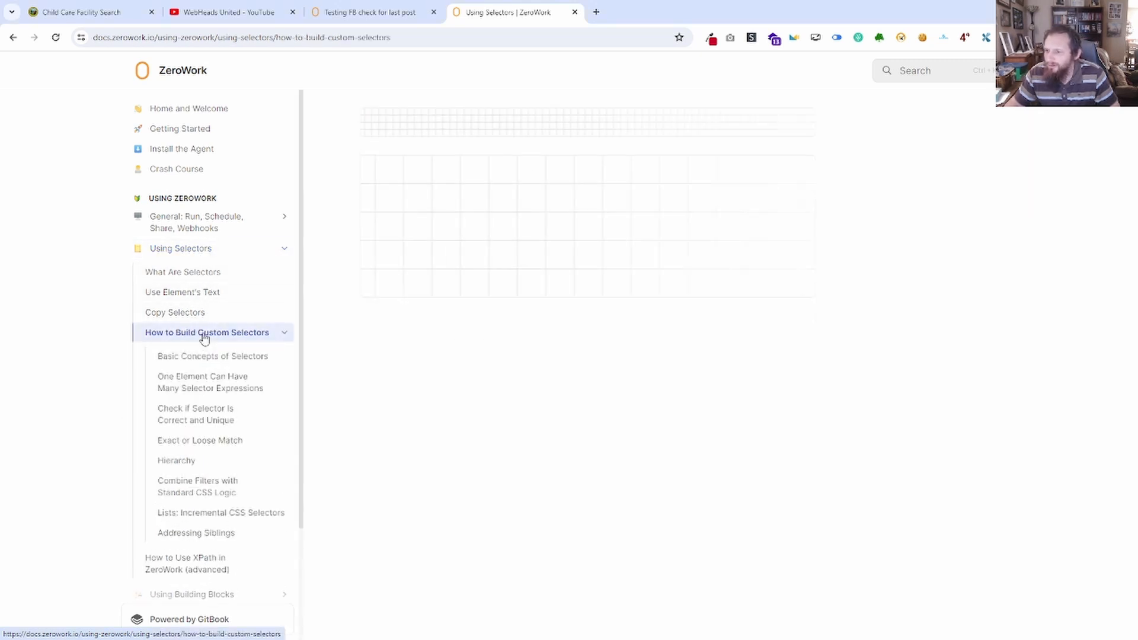
left_click(190, 514)
scroll(652, 412, "down", 2)
scroll(652, 407, "down", 6)
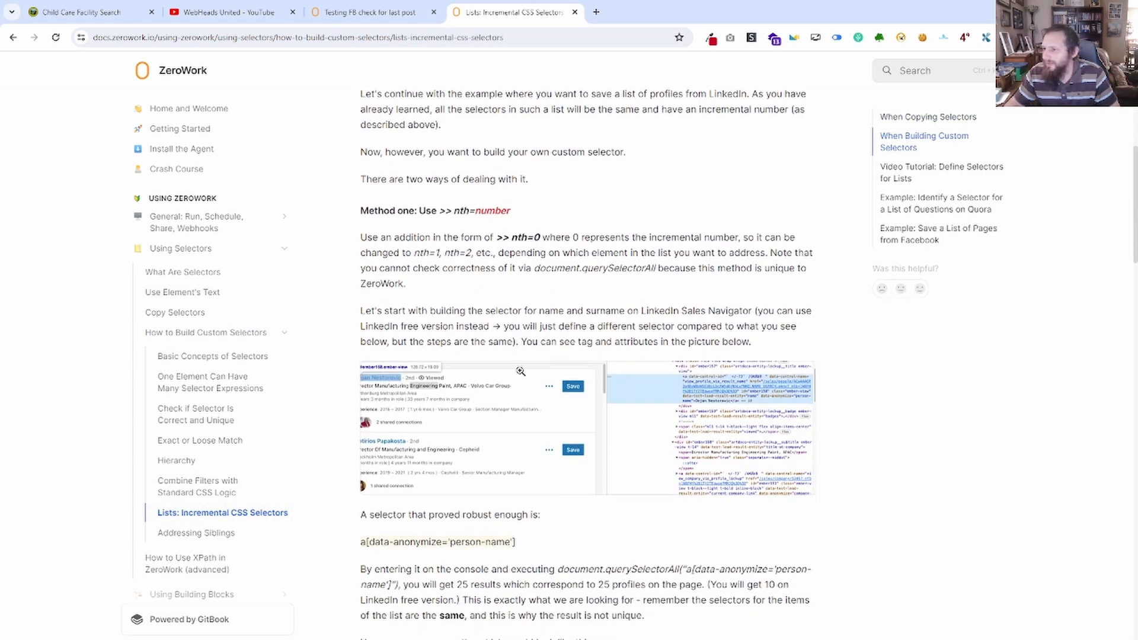
left_click_drag(509, 212, 469, 212)
Change the nth expression at the end of the YouTube selector in Notepad to {loop_index,0}.
key("alt+Tab")
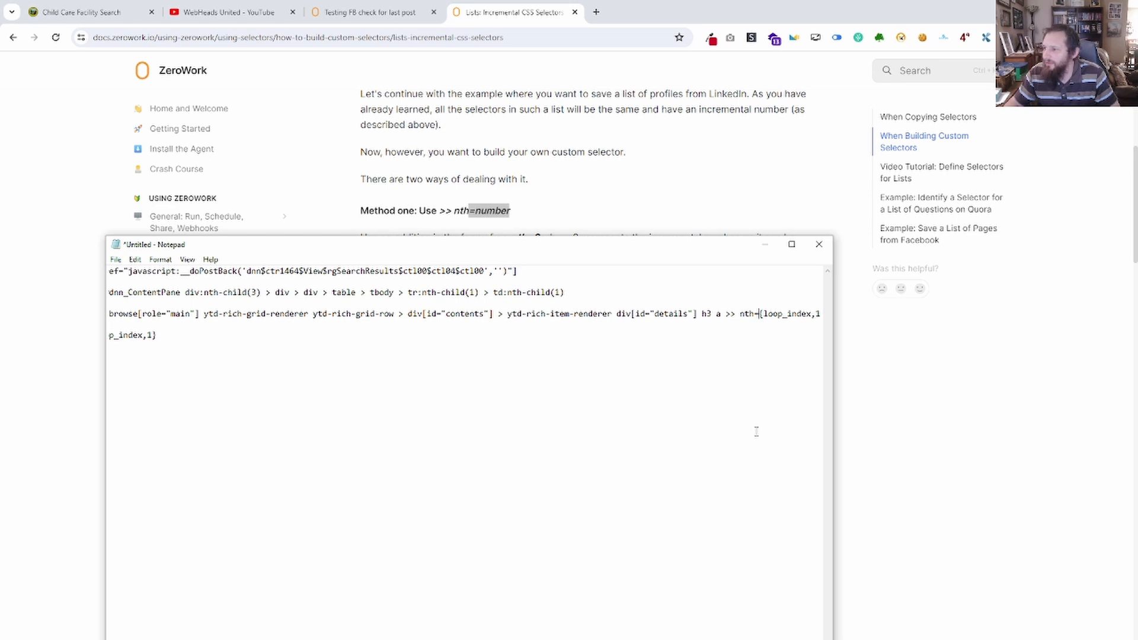
left_click_drag(661, 249, 771, 262)
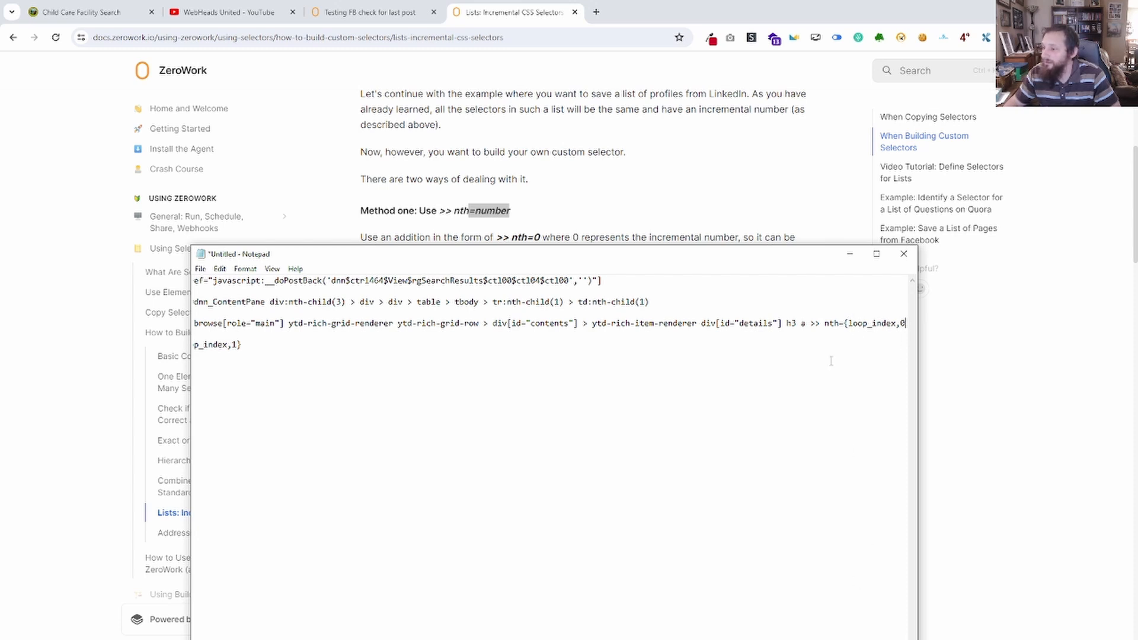
left_click_drag(783, 260, 727, 164)
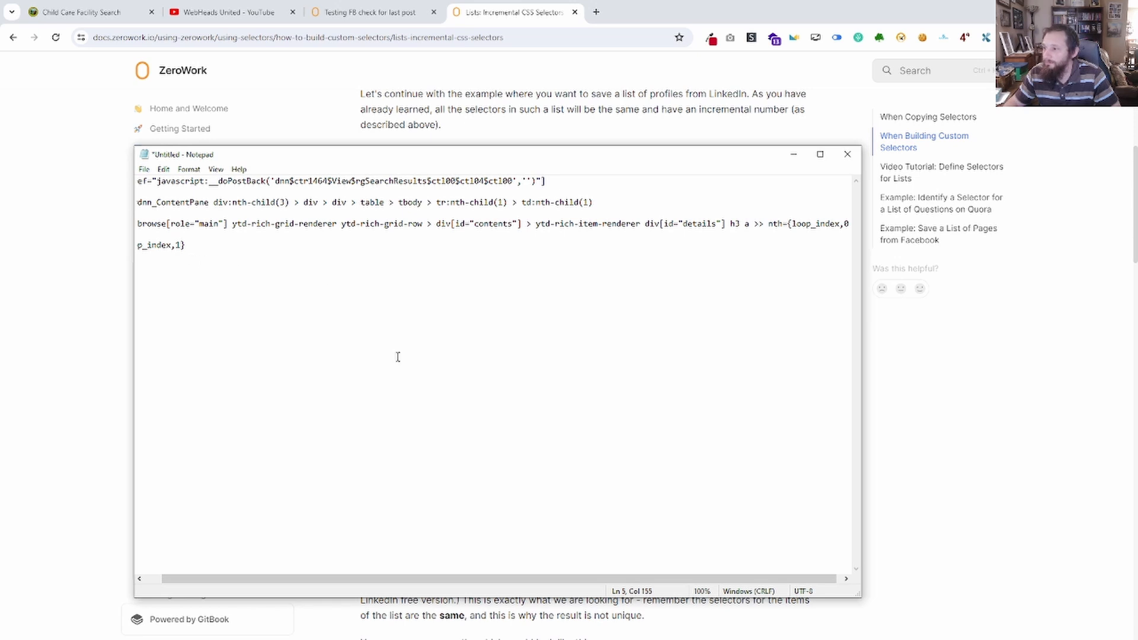
left_click_drag(665, 580, 702, 580)
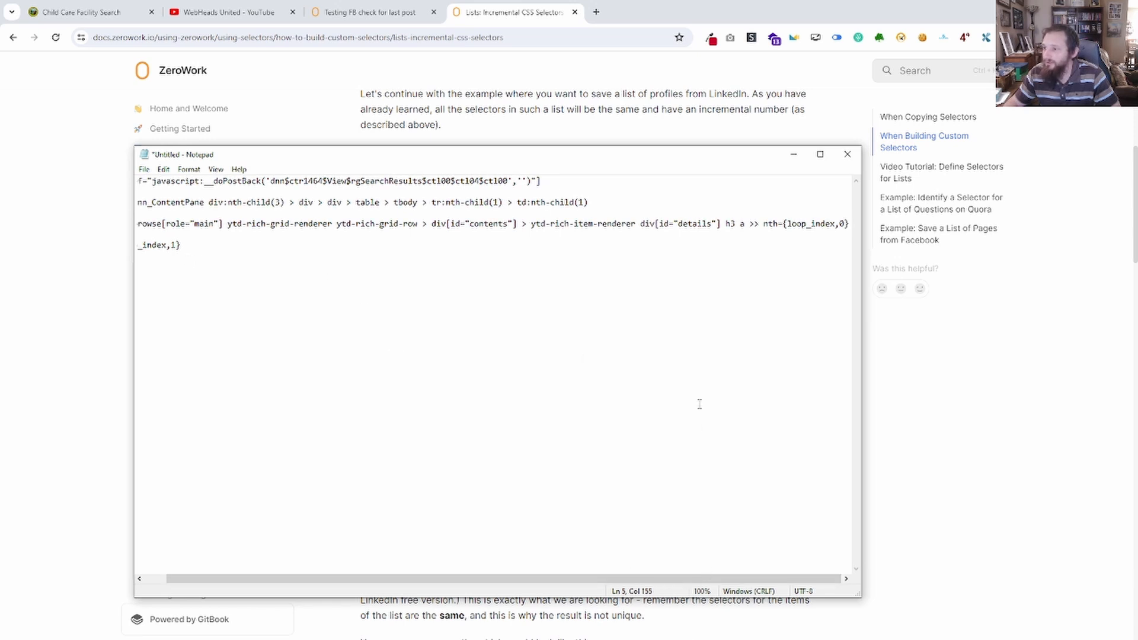
Examine the >> nth=number and :nth-child(number) methods for incremental lists on the ZeroWork documentation page.
left_click(1073, 415)
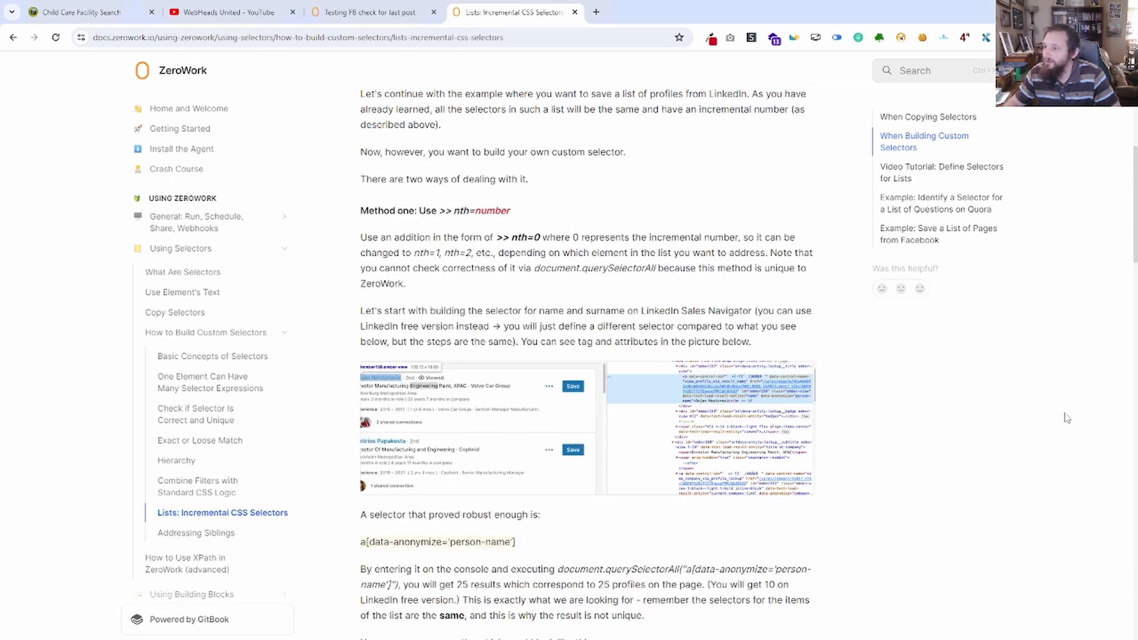
left_click_drag(533, 238, 544, 239)
left_click(543, 241)
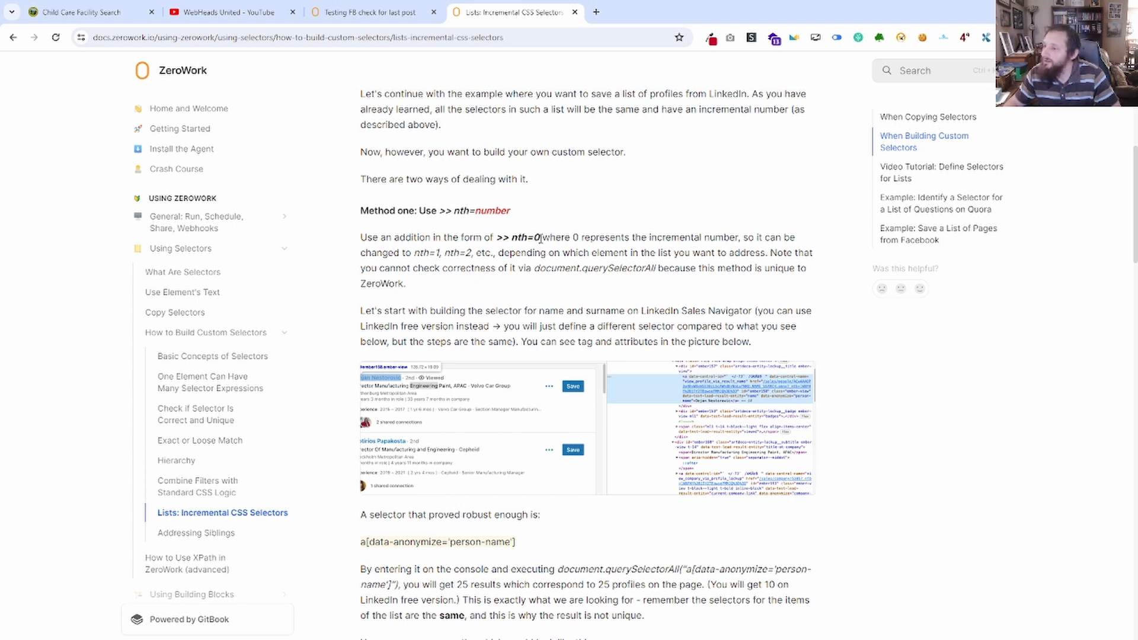
scroll(652, 338, "down", 5)
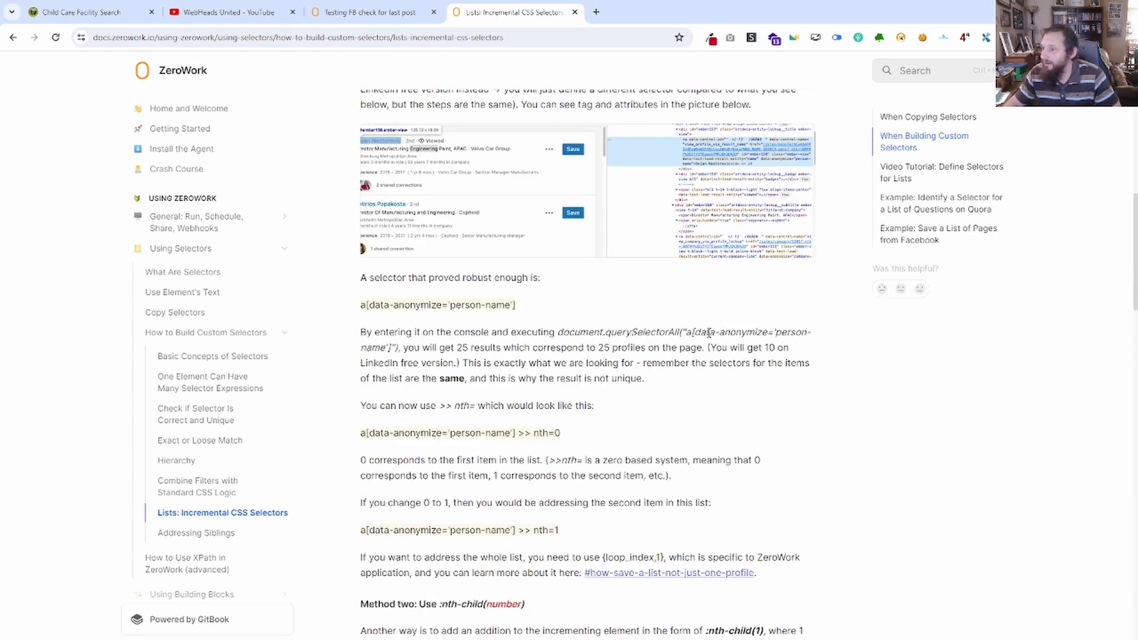
scroll(691, 328, "down", 3)
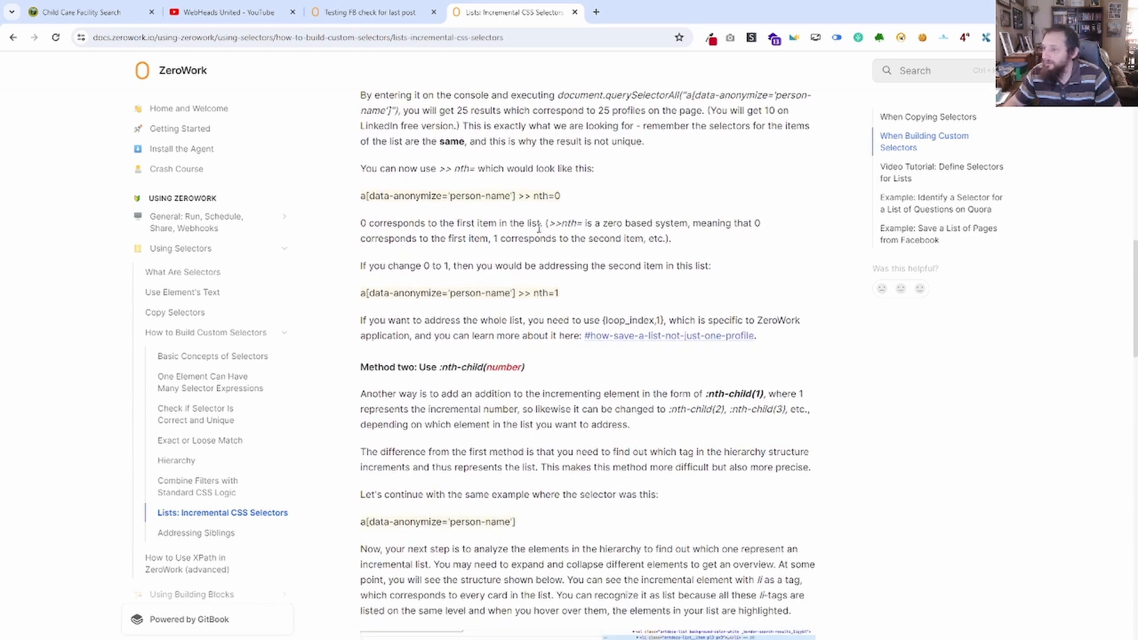
scroll(597, 350, "down", 1)
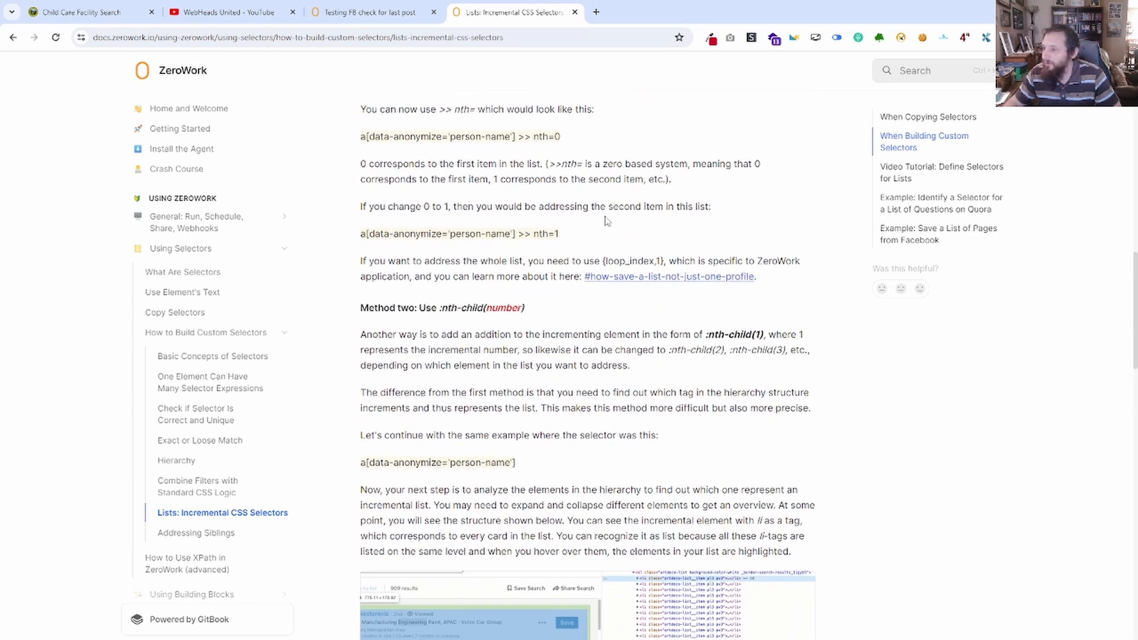
scroll(568, 317, "down", 1)
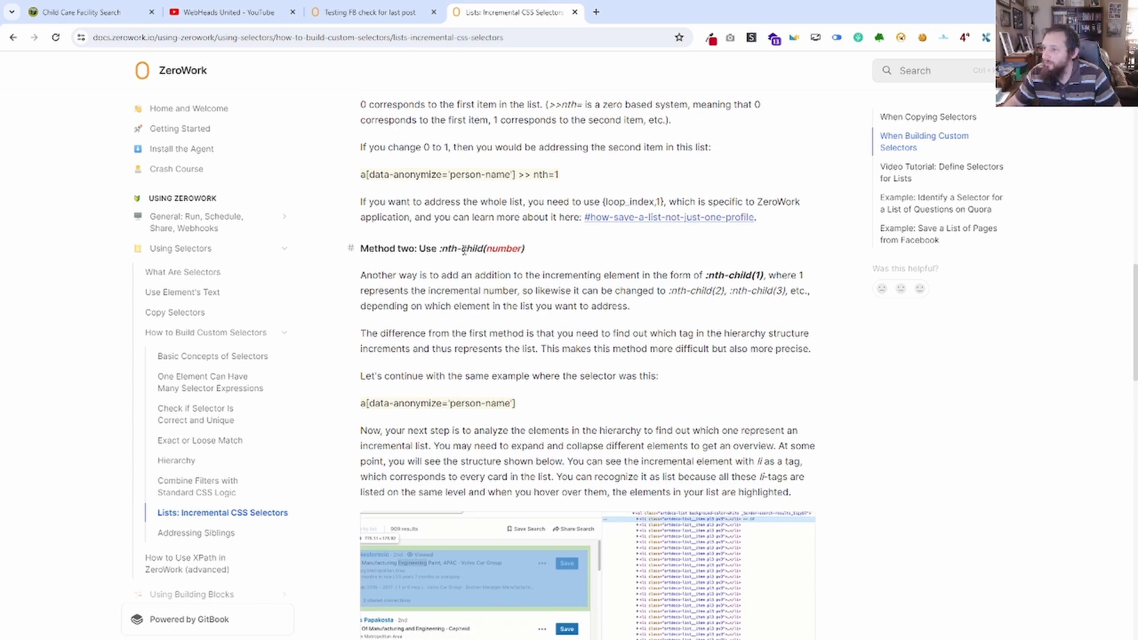
left_click_drag(440, 249, 501, 251)
scroll(642, 268, "down", 2)
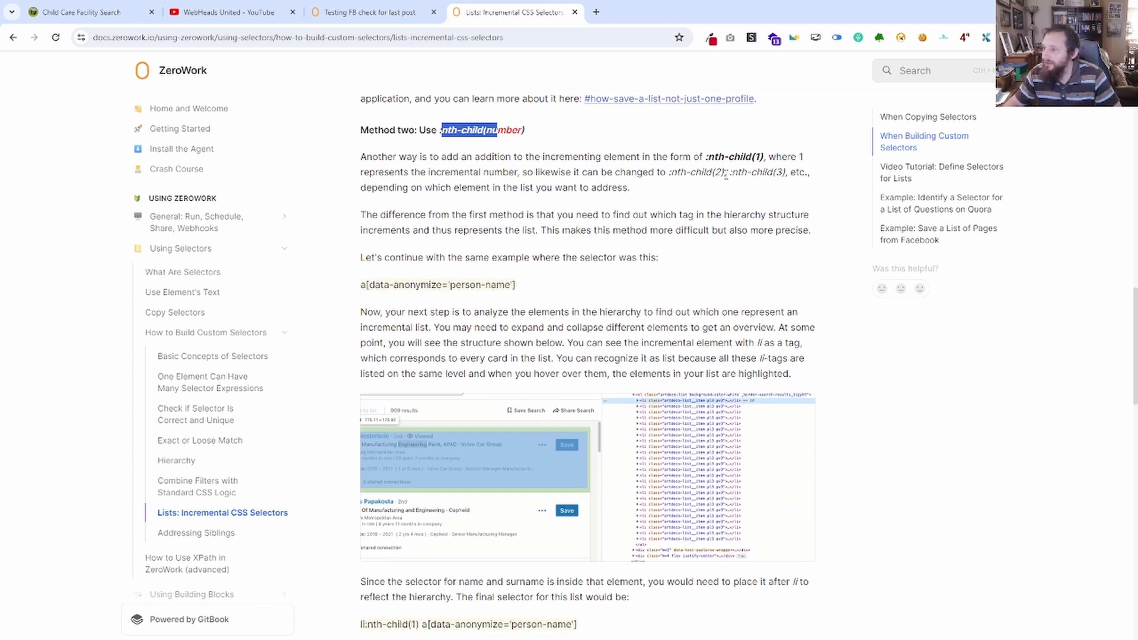
scroll(555, 301, "down", 6)
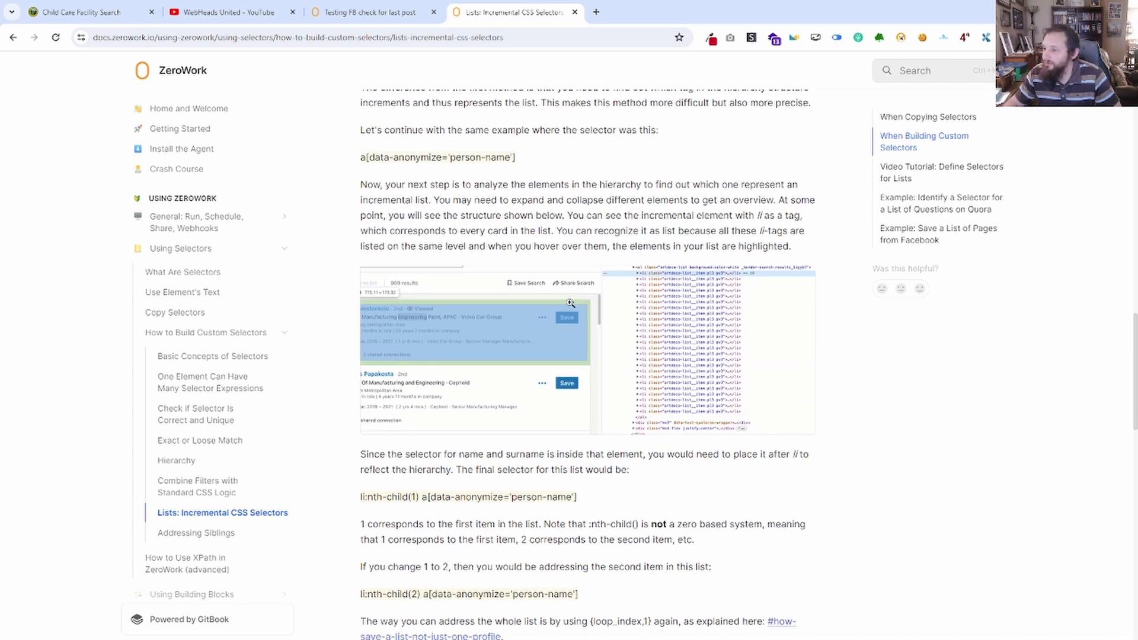
scroll(606, 325, "up", 5)
scroll(605, 325, "up", 10)
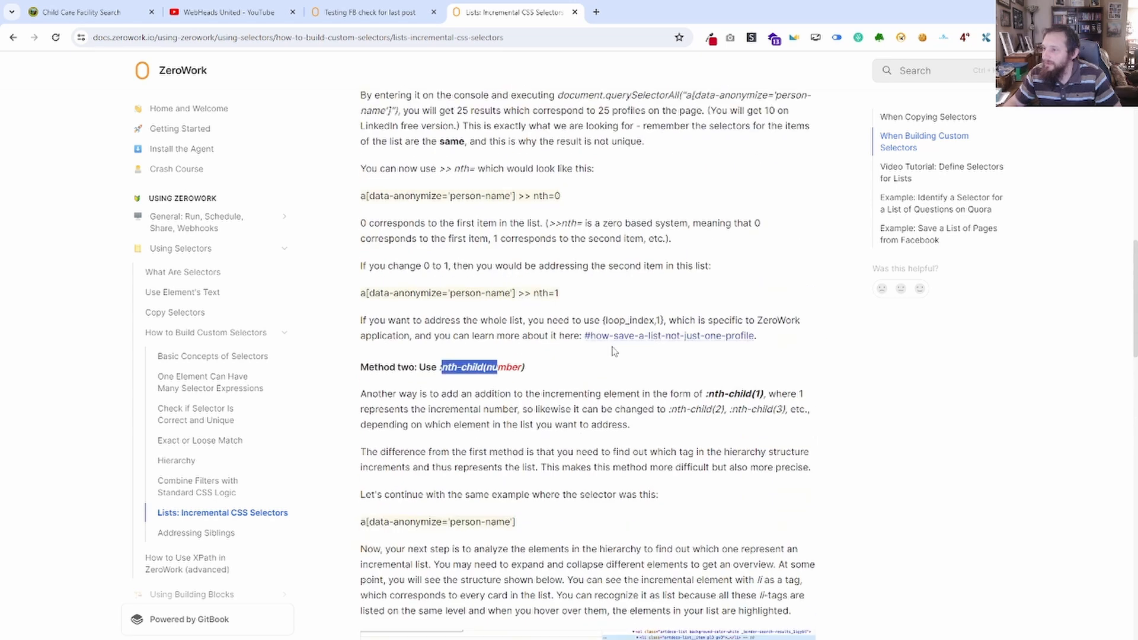
scroll(645, 383, "up", 4)
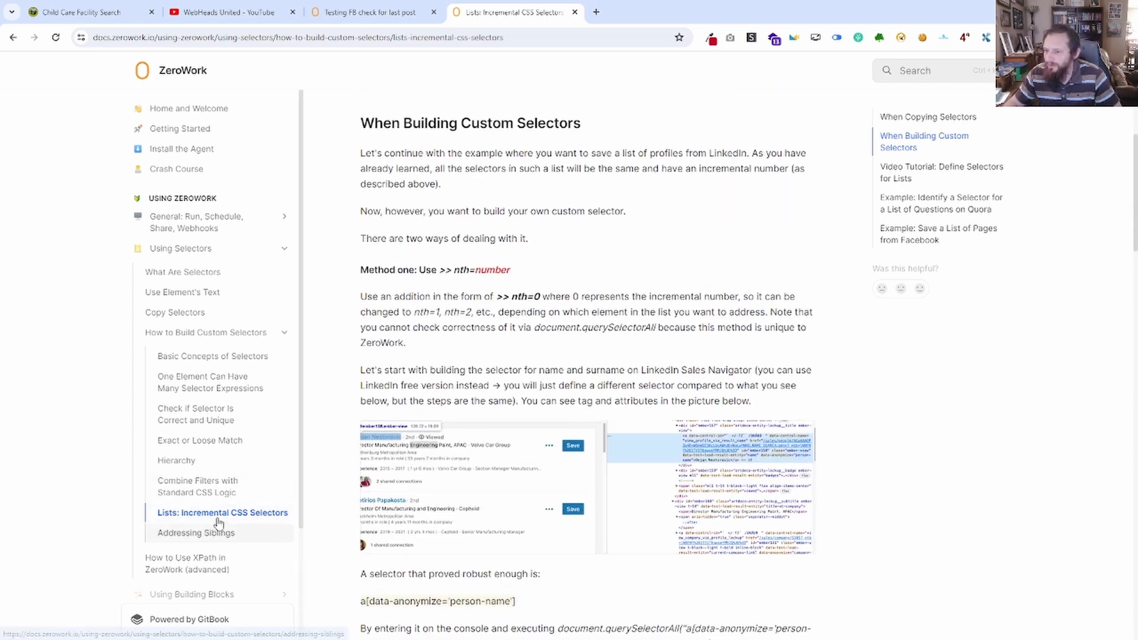
scroll(514, 294, "down", 6)
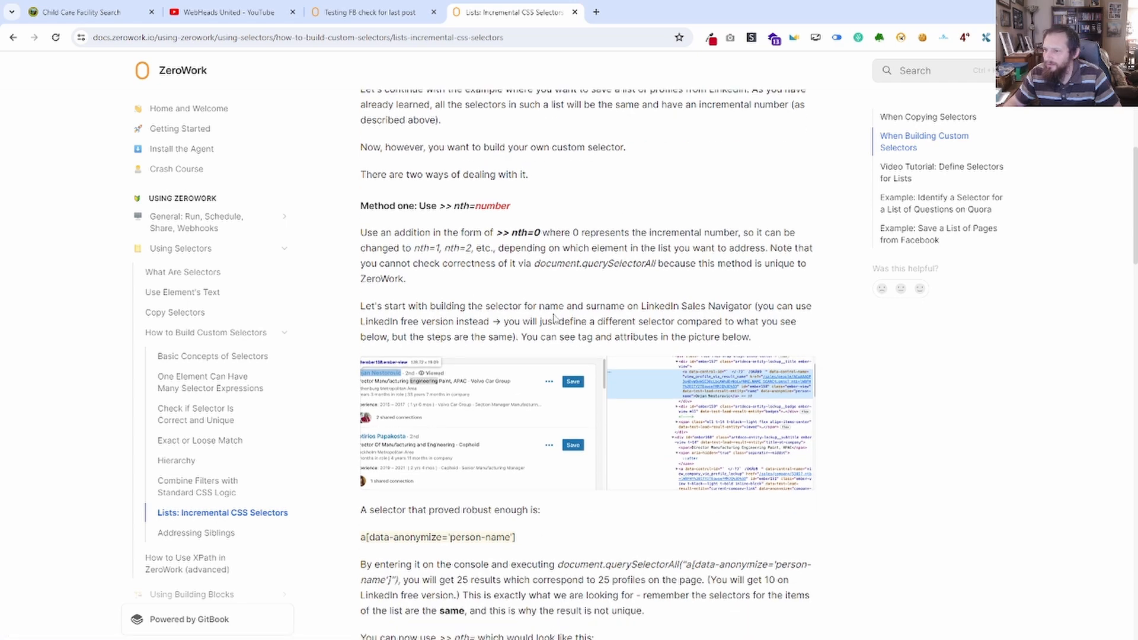
scroll(647, 363, "down", 2)
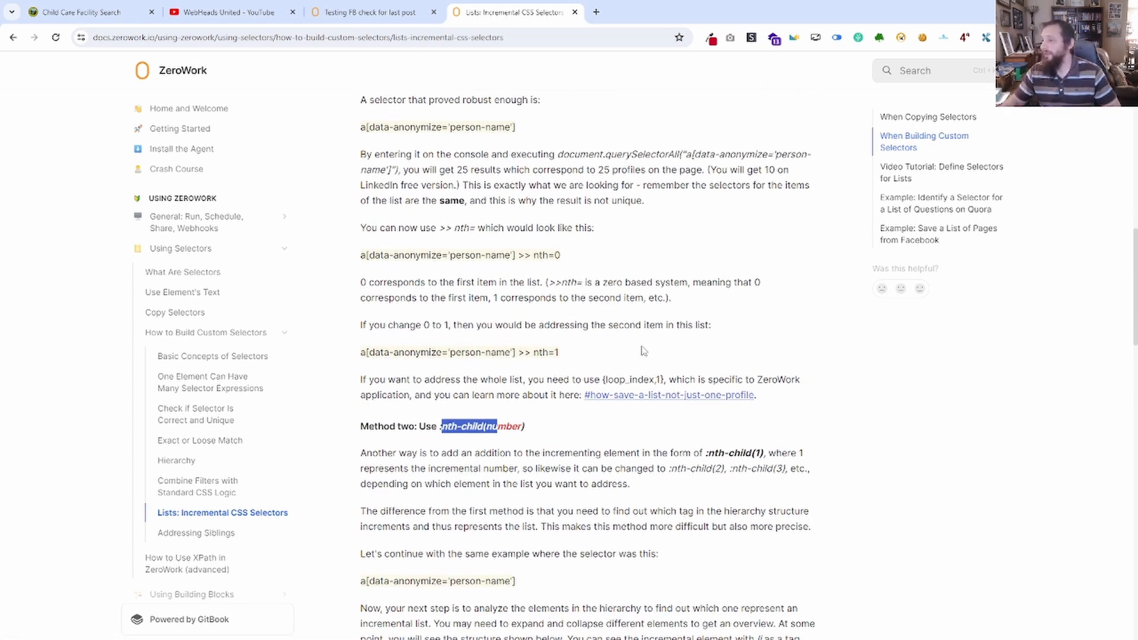
Return to the ZeroWork creator, collapse the running TaskBots log and create a new TaskBot.
left_click(255, 11)
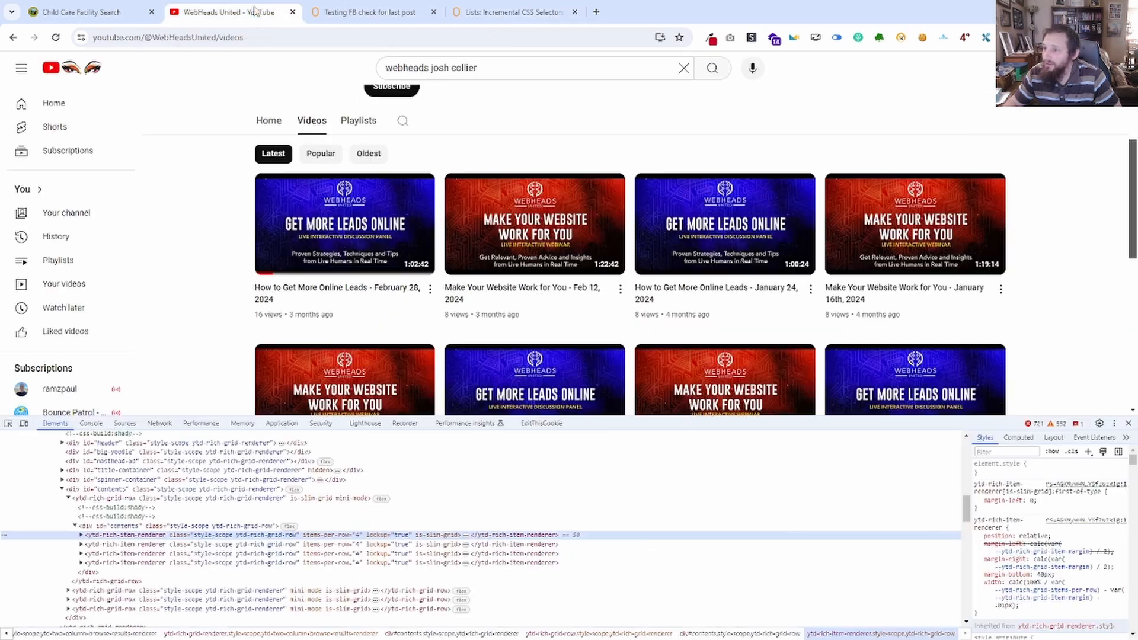
left_click(366, 18)
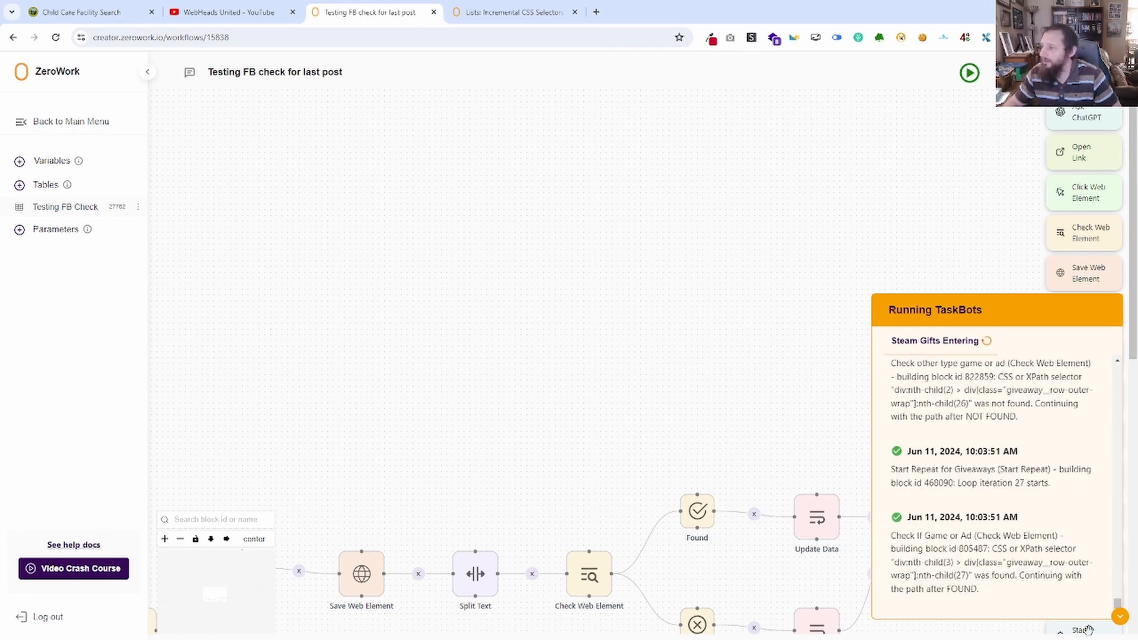
left_click(1120, 618)
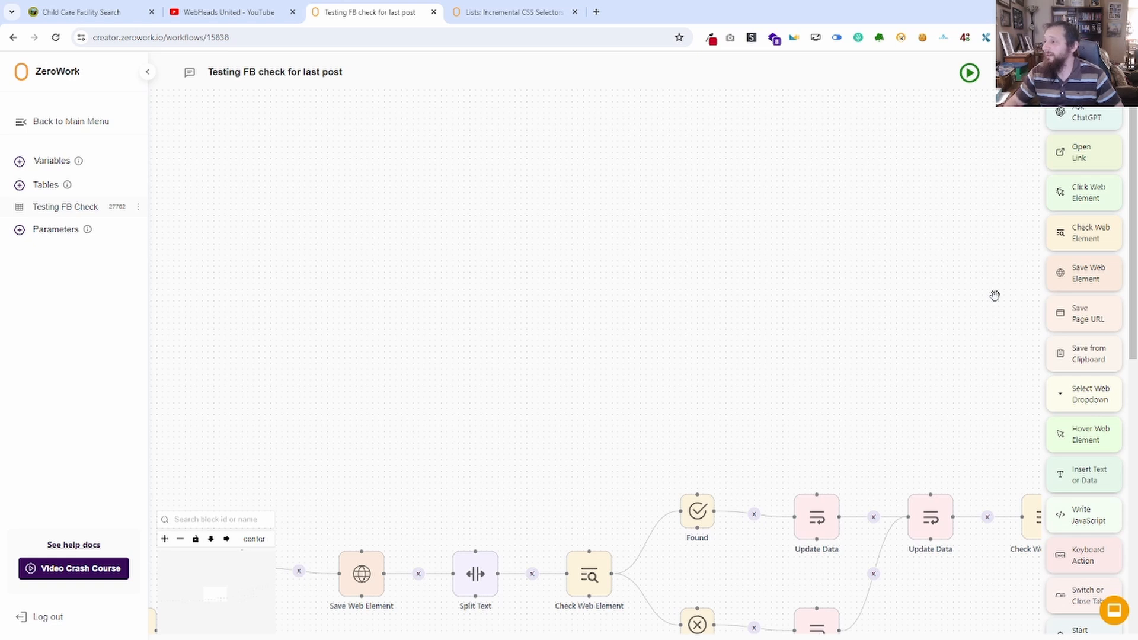
left_click(92, 122)
left_click(860, 110)
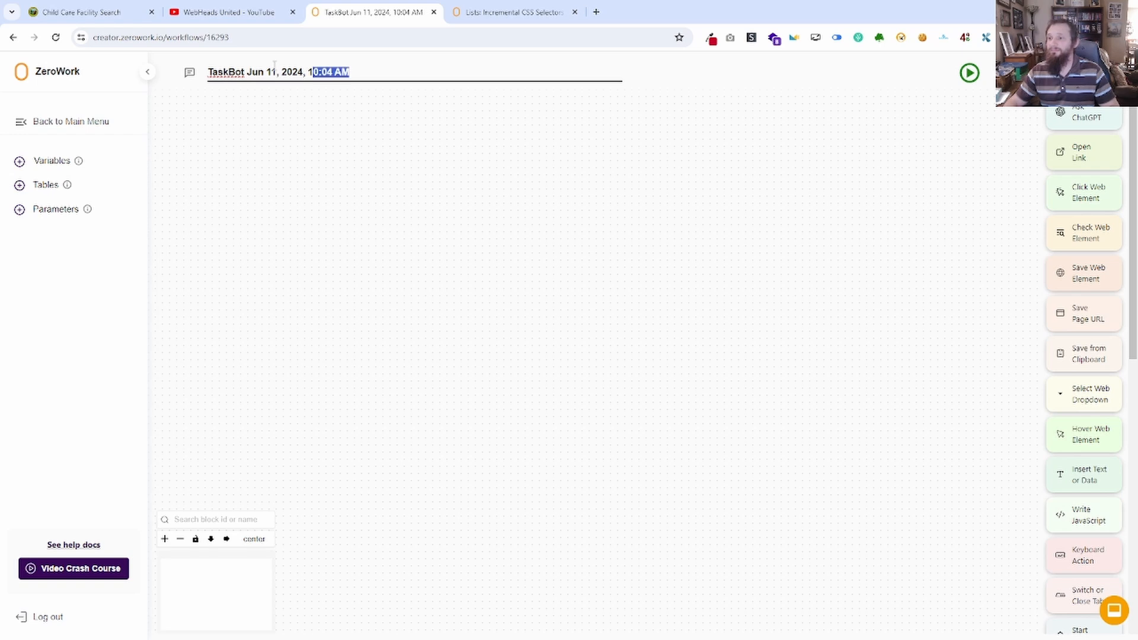
Rename the new TaskBot as Test for Youtube Video.
triple_click(320, 72)
type("Test for")
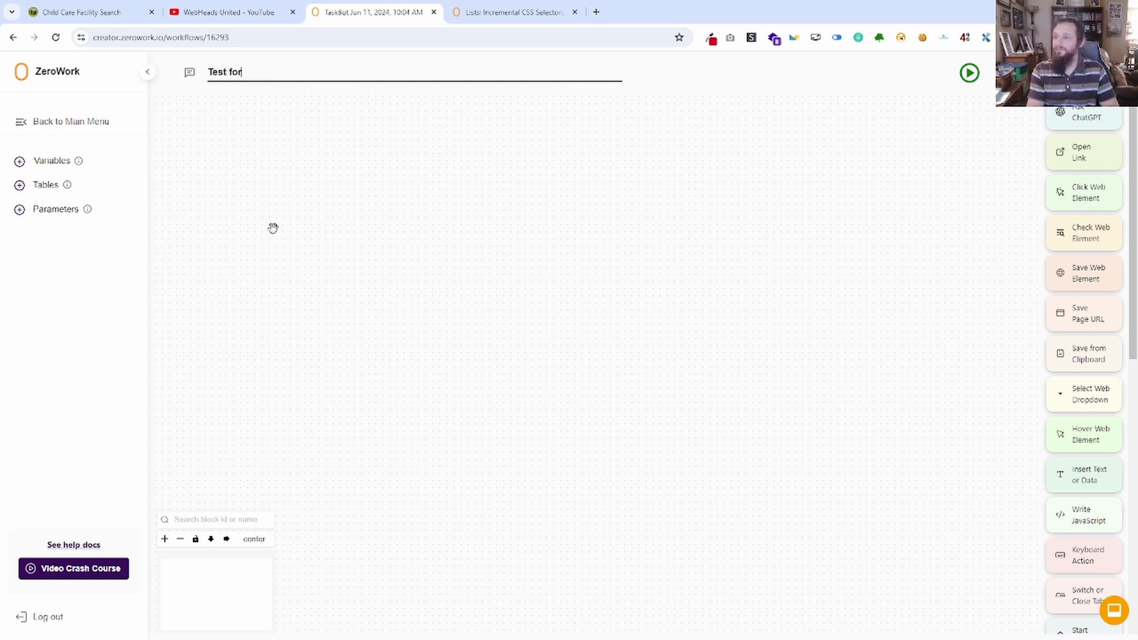
type(" Youtube Video")
left_click(273, 229)
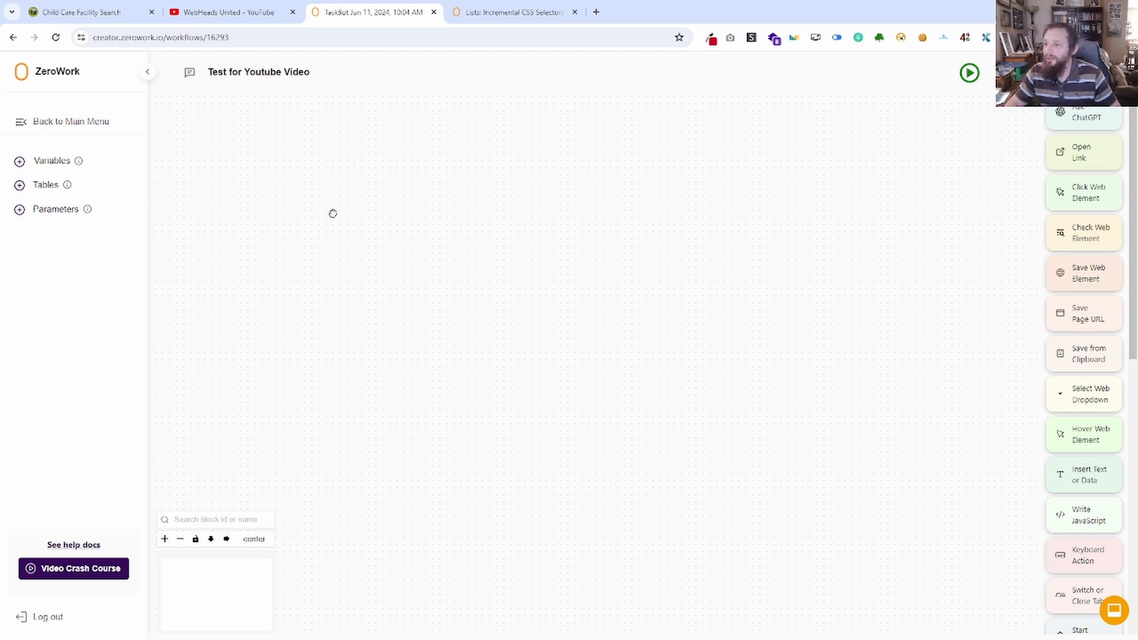
left_click_drag(1049, 163, 428, 345)
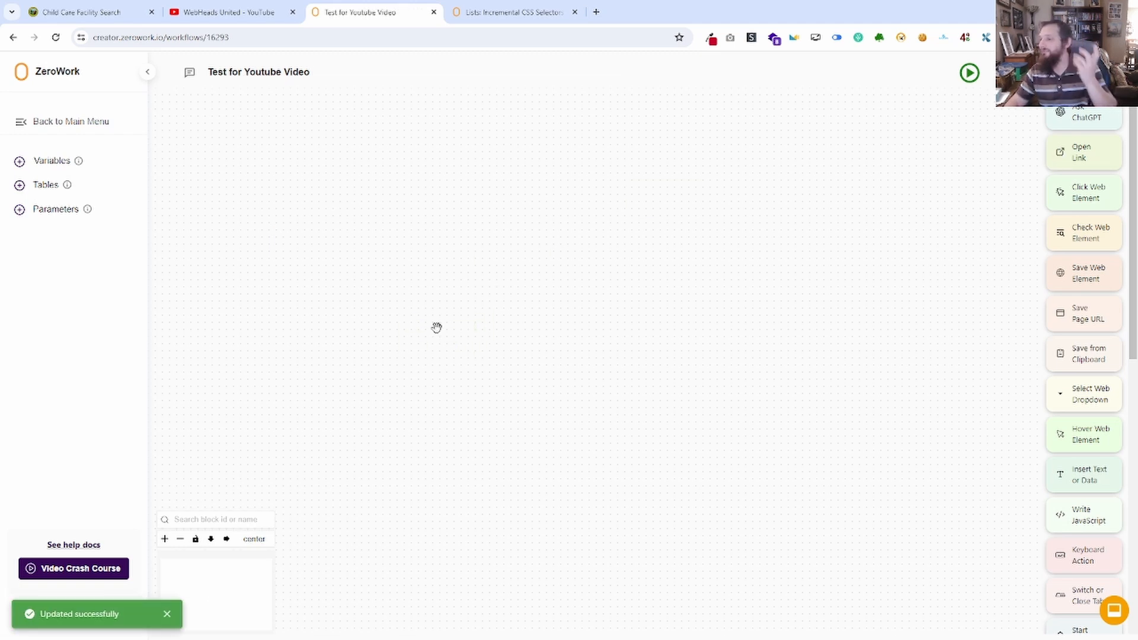
left_click(297, 6)
key("ctrl+l")
key("ctrl+c")
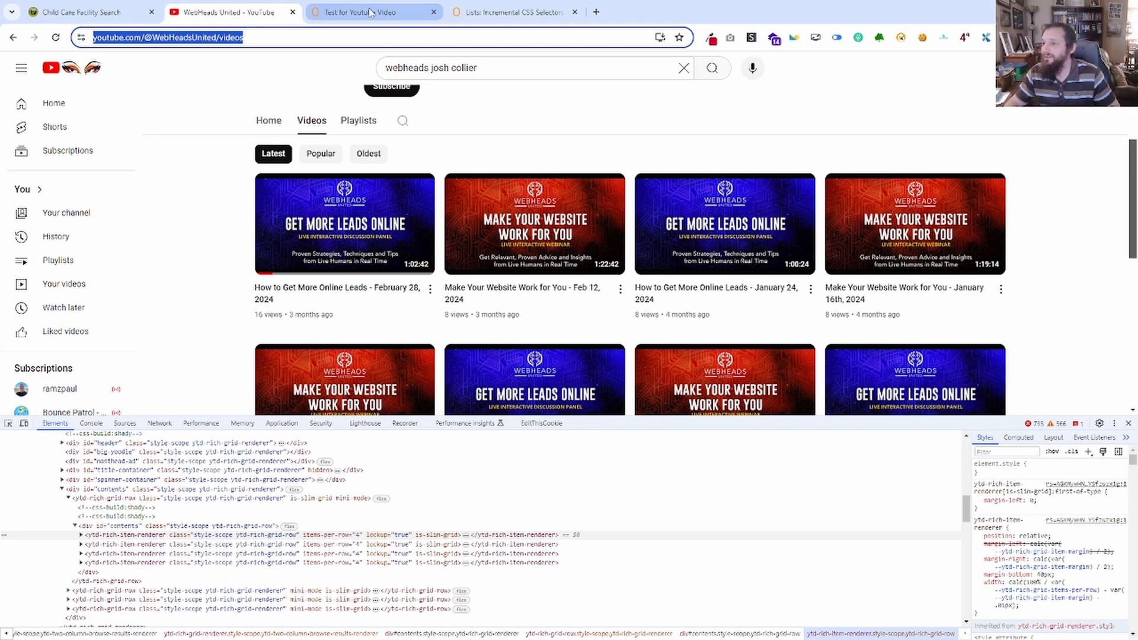
left_click(320, 13)
key("ctrl+v")
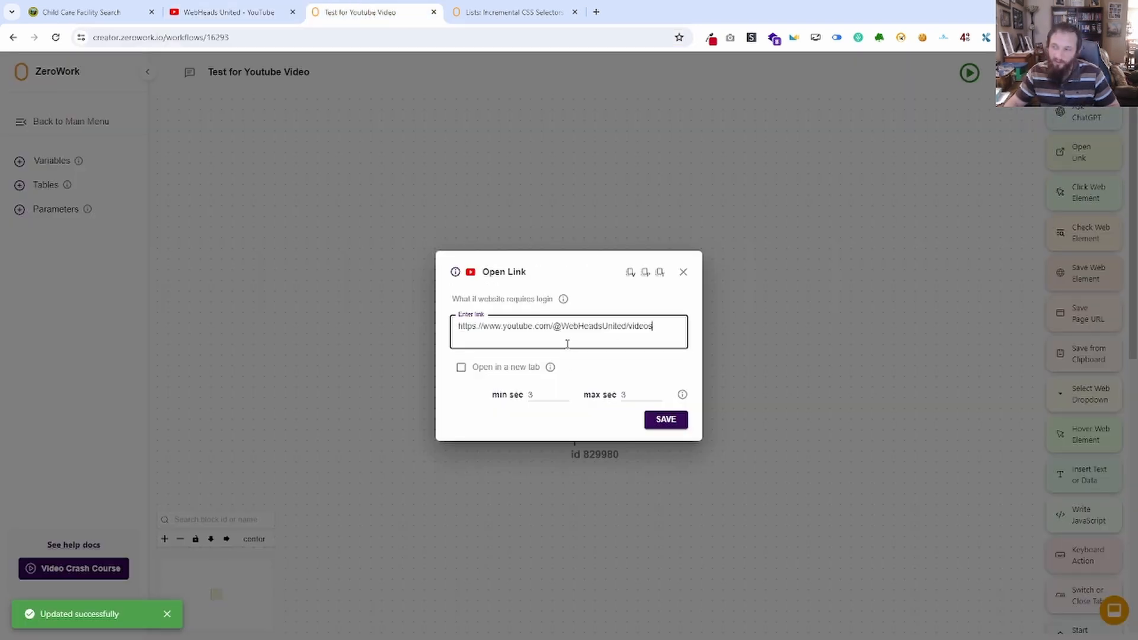
left_click(678, 420)
left_click_drag(839, 494, 700, 415)
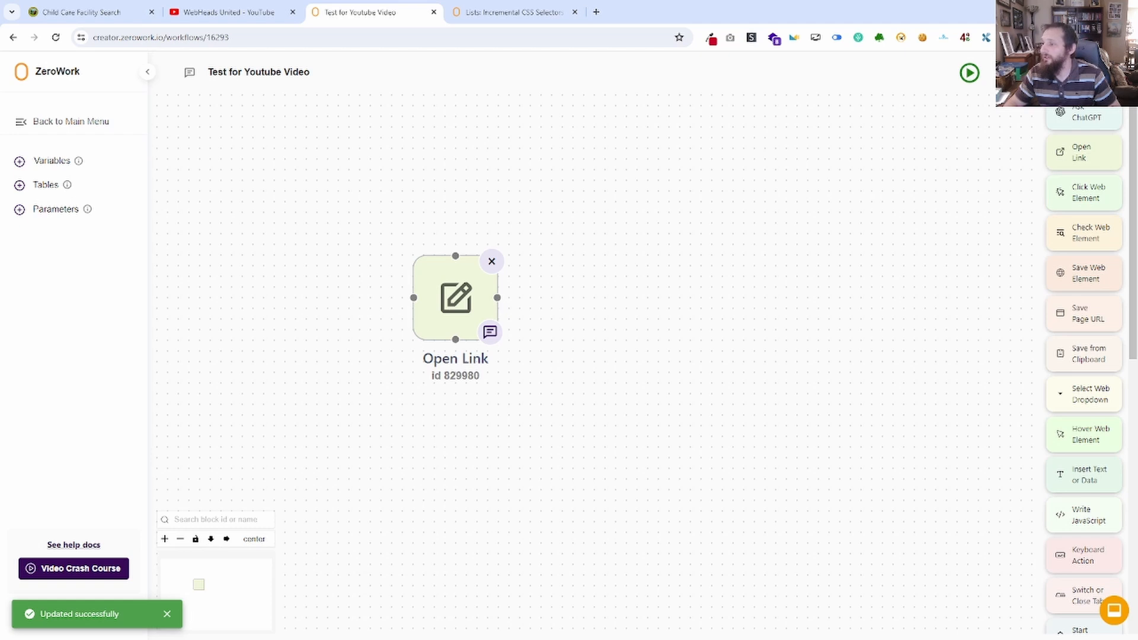
Remove the empty cookies field in the TaskBot settings and turn on Stay on page after run.
left_click(1042, 73)
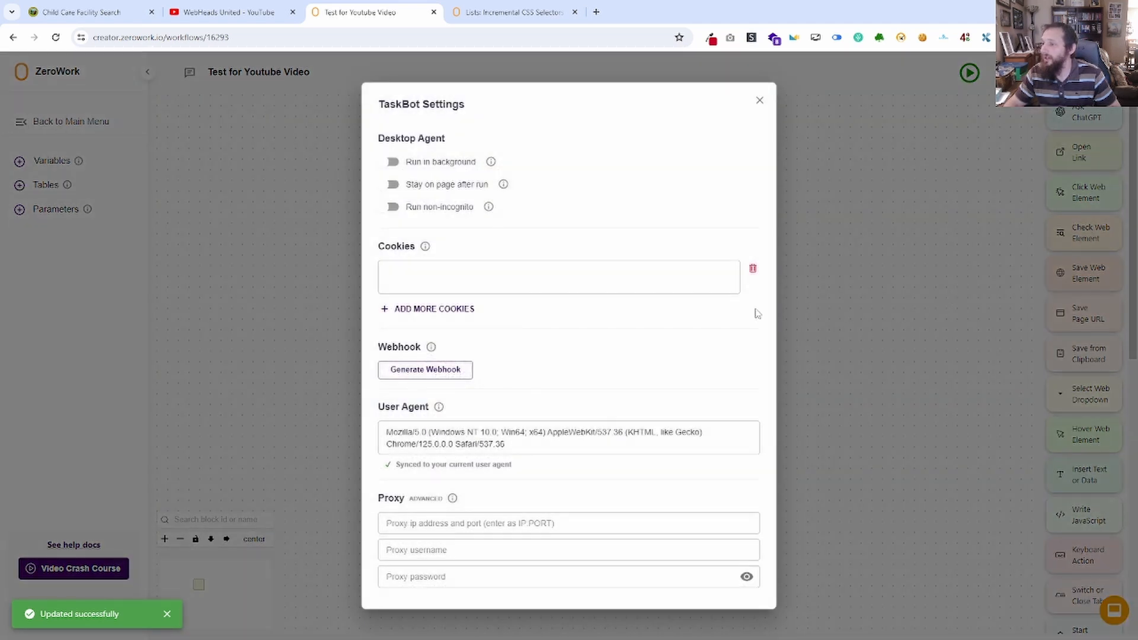
left_click(756, 272)
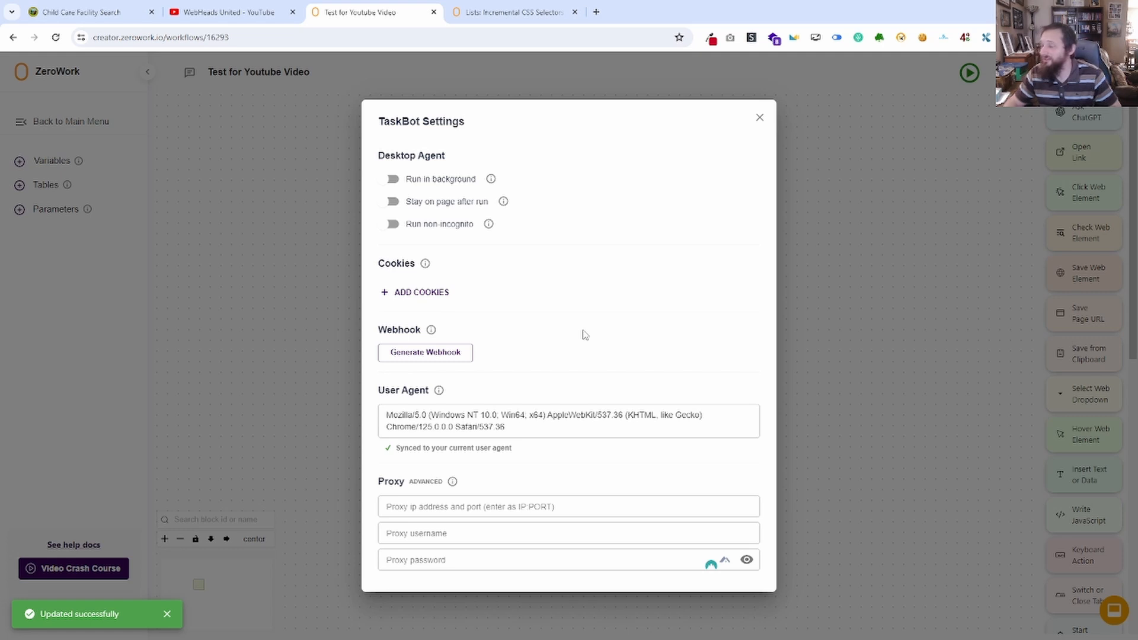
left_click(392, 202)
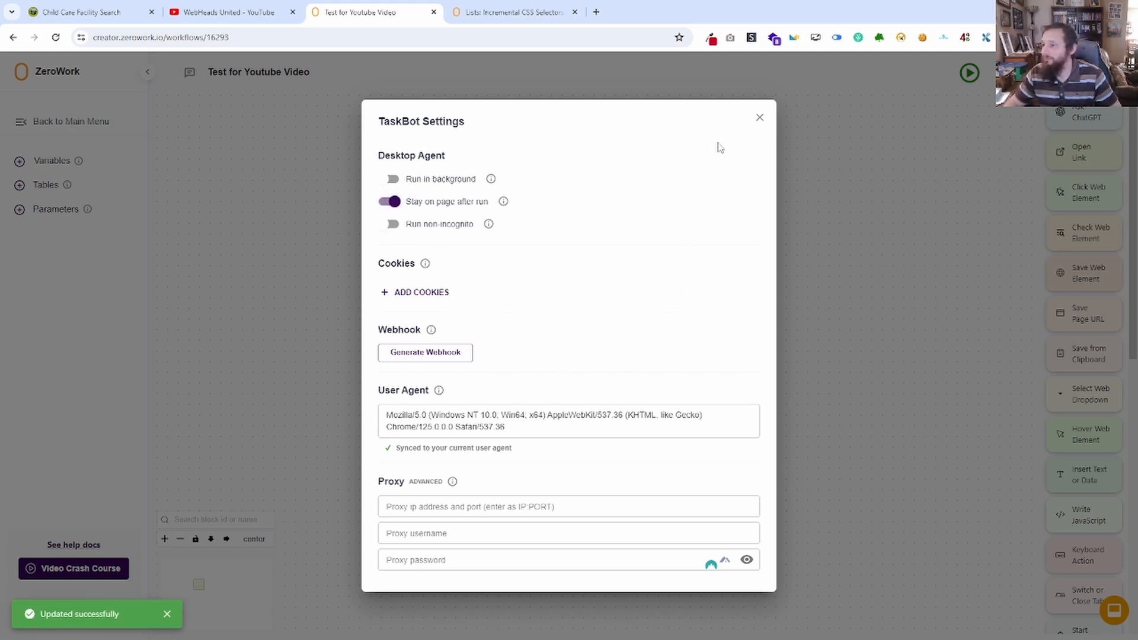
left_click(759, 118)
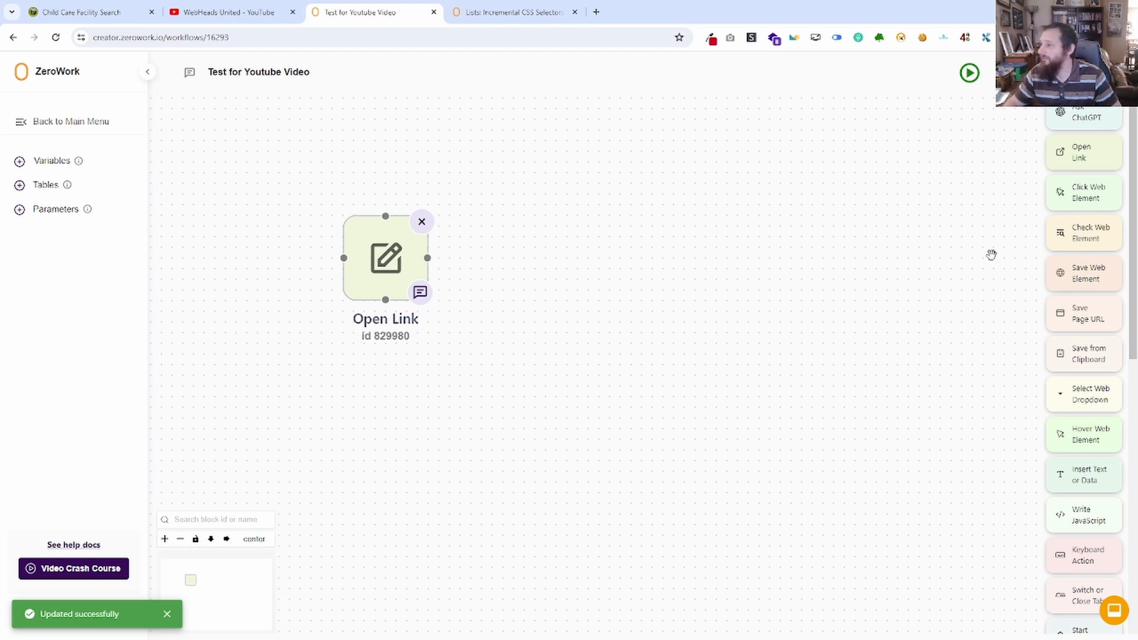
left_click(386, 256)
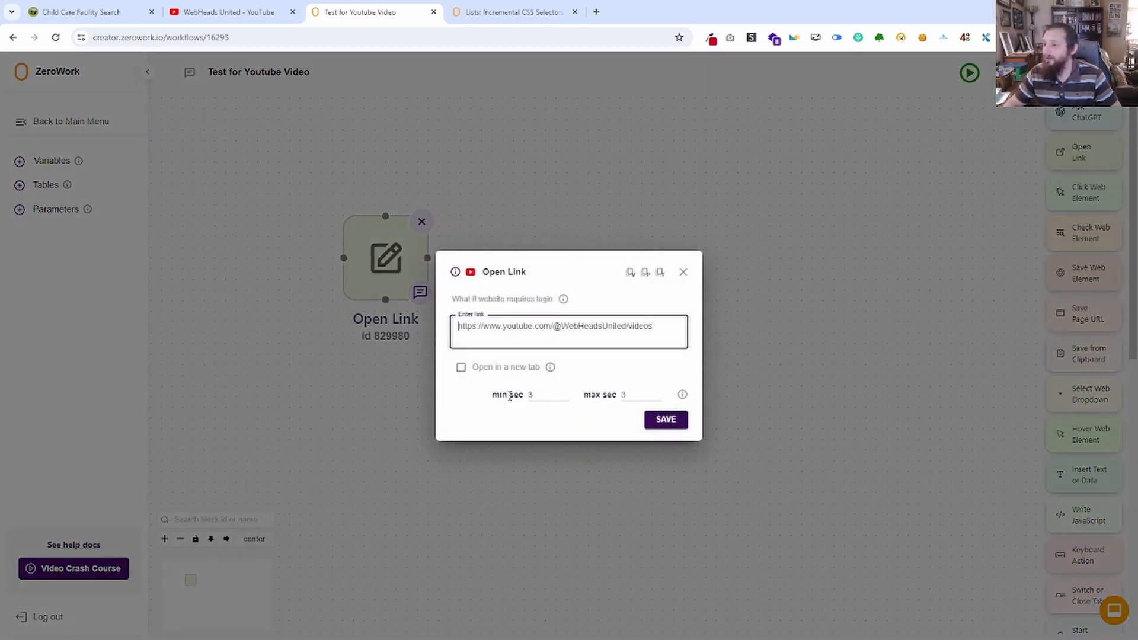
left_click(686, 273)
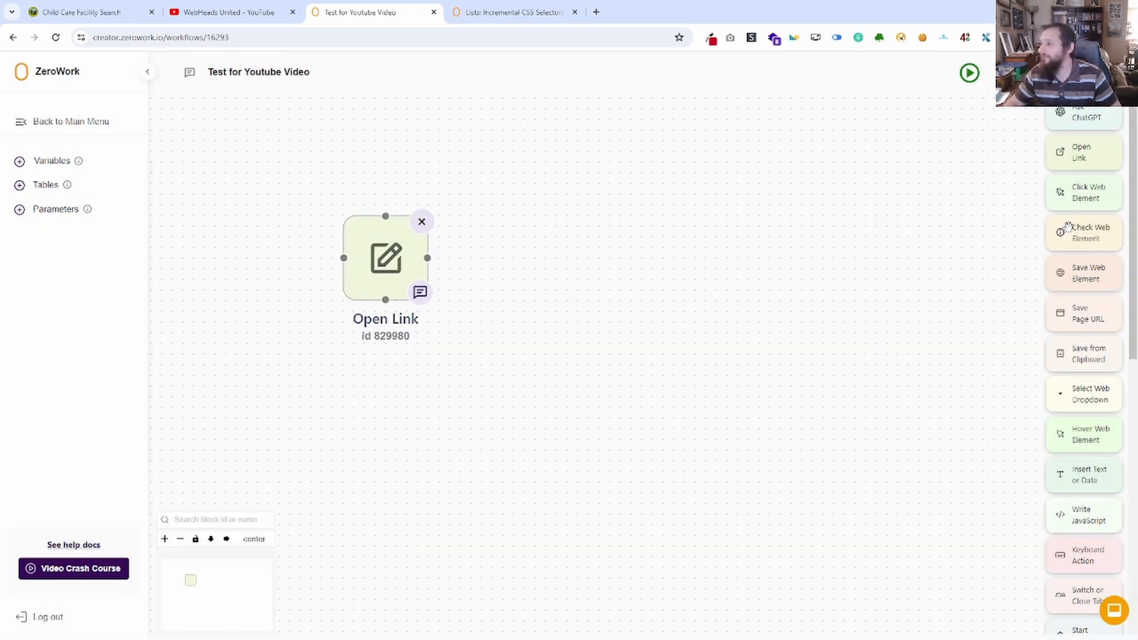
left_click(231, 10)
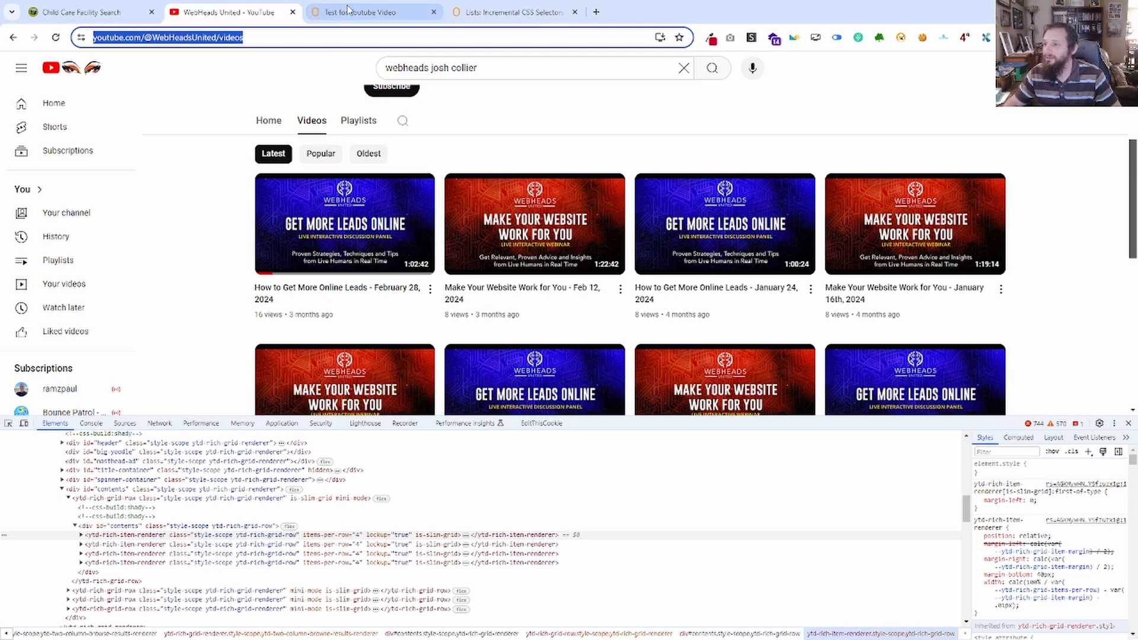
left_click(367, 14)
Add a Save Web Element block beside the Open Link block, closing its settings without filling them in.
left_click_drag(1089, 274, 520, 251)
left_click(683, 228)
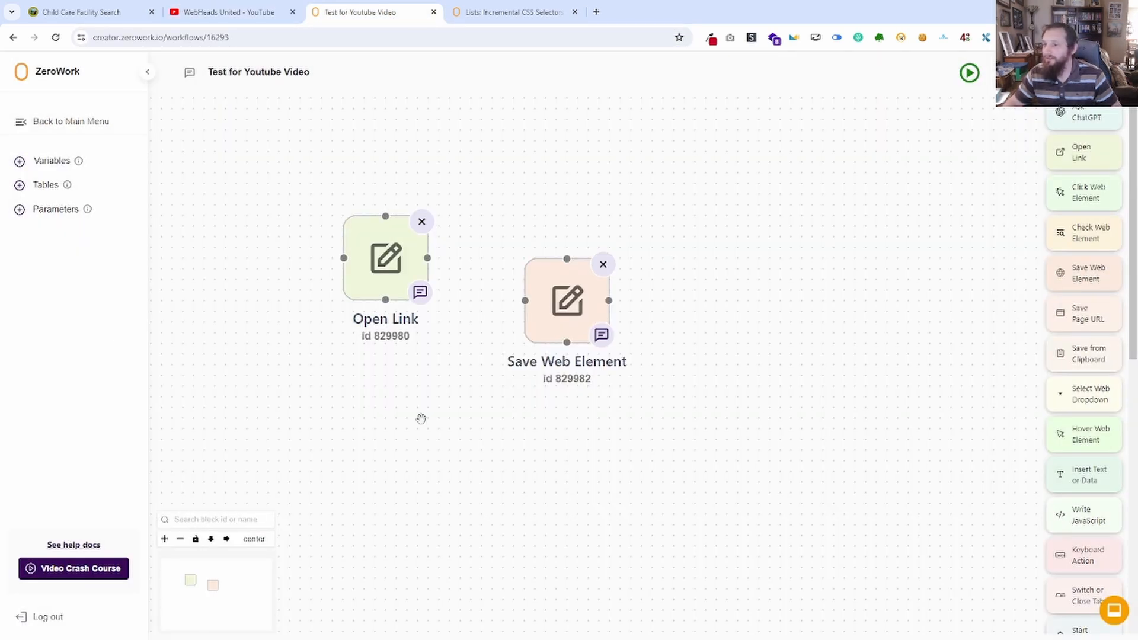
Create a variable named Title of Video with no initial value and check it in the variables list.
left_click(19, 185)
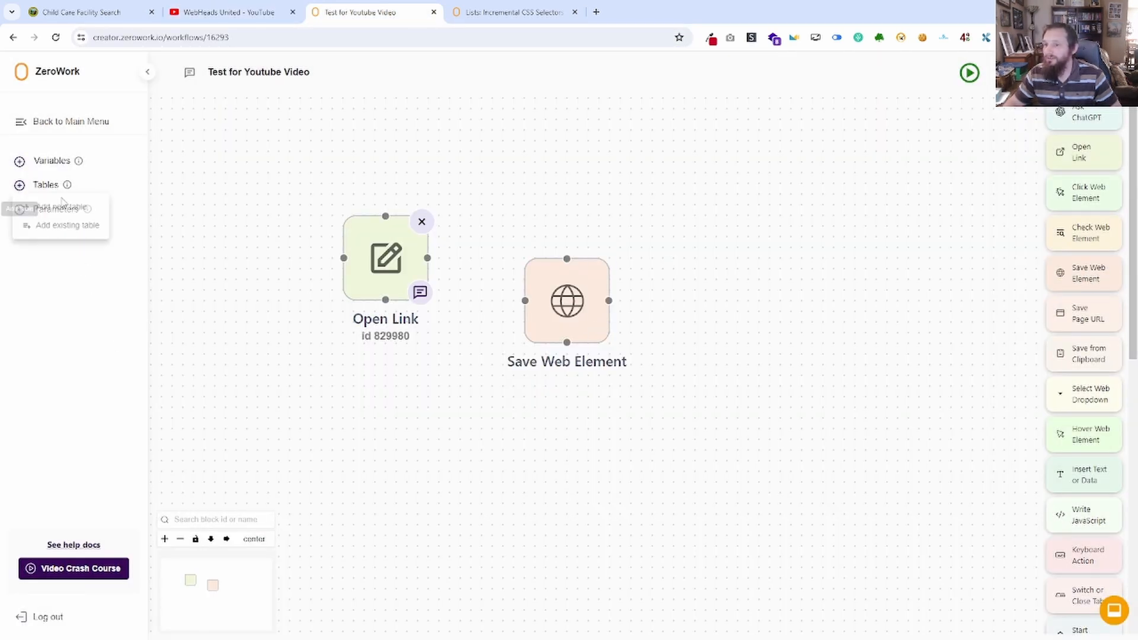
left_click(46, 166)
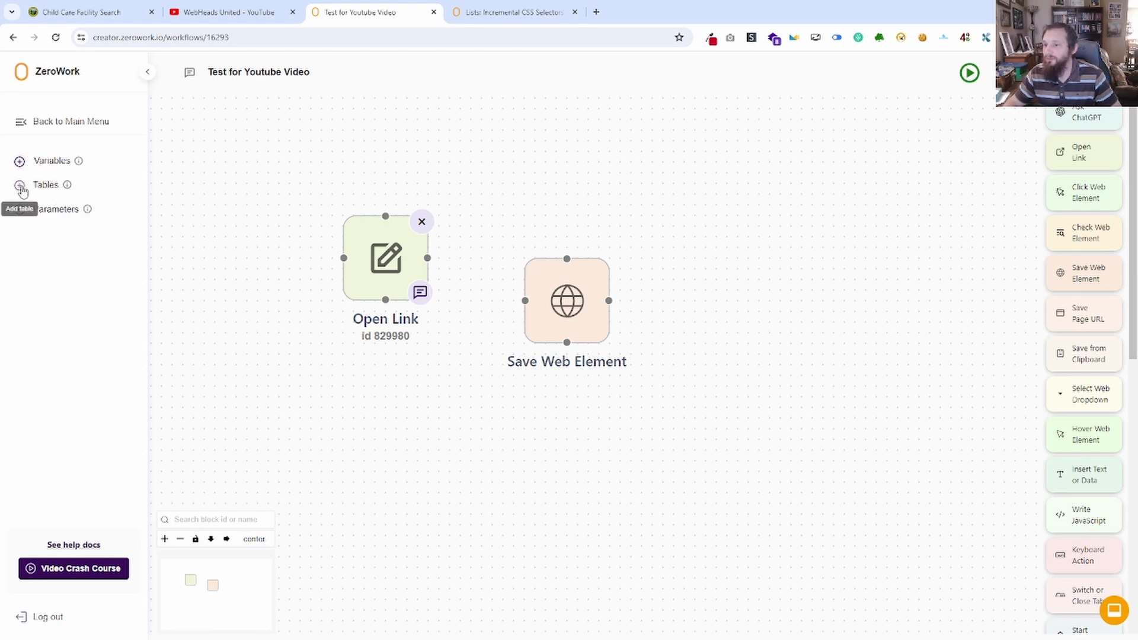
left_click(20, 161)
left_click(98, 192)
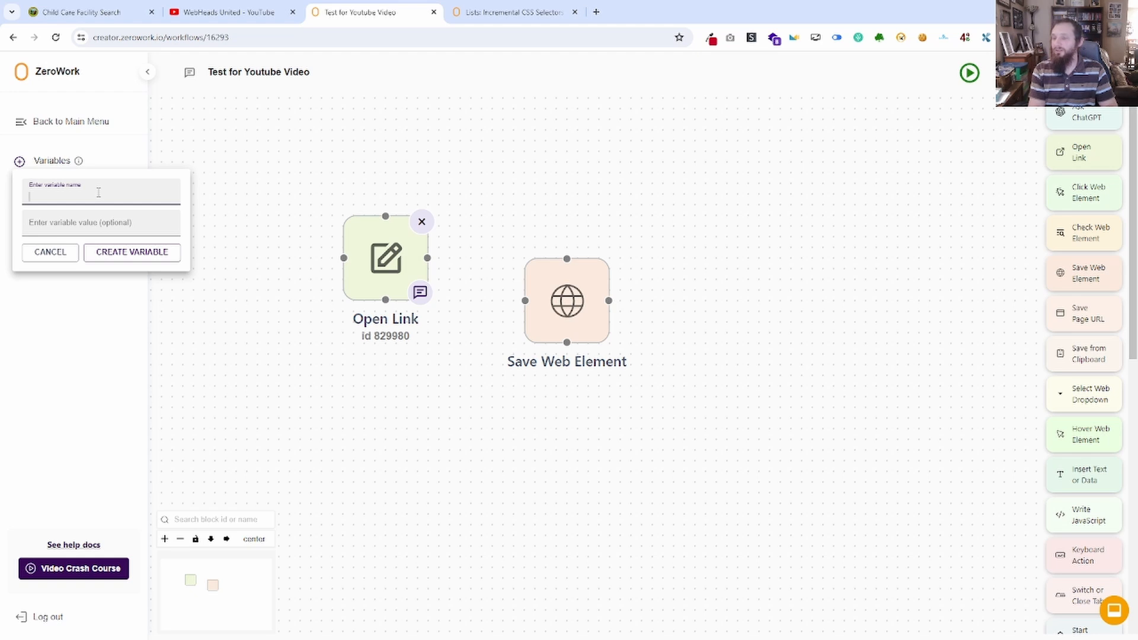
type("Titel")
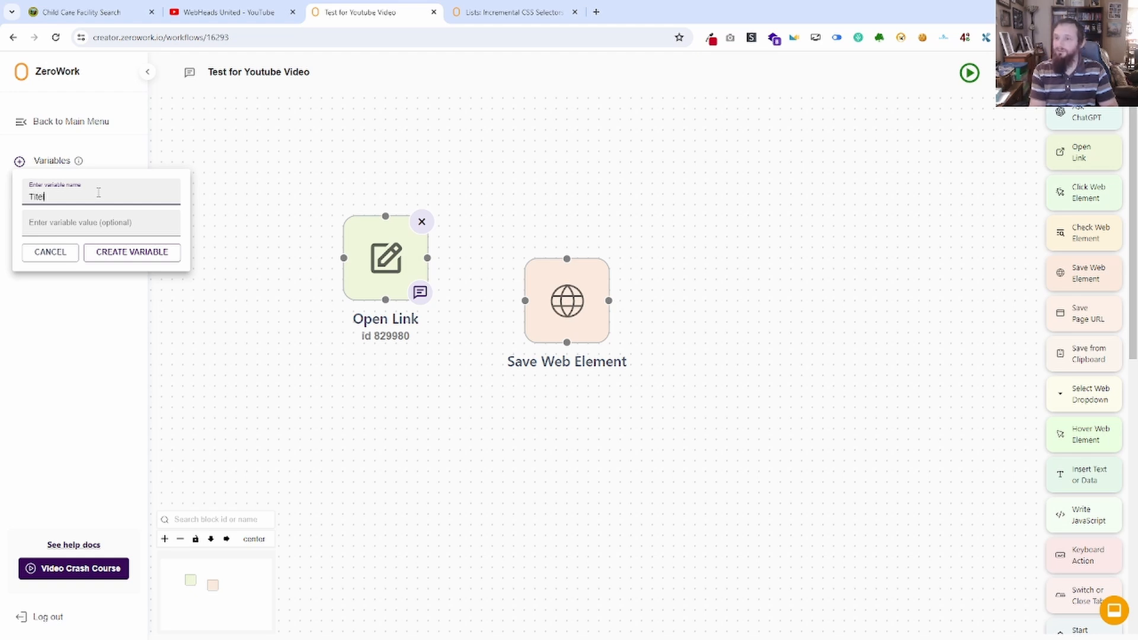
key("BackSpace")
key("BackSpace")
key("BackSpace")
key("BackSpace")
key("BackSpace")
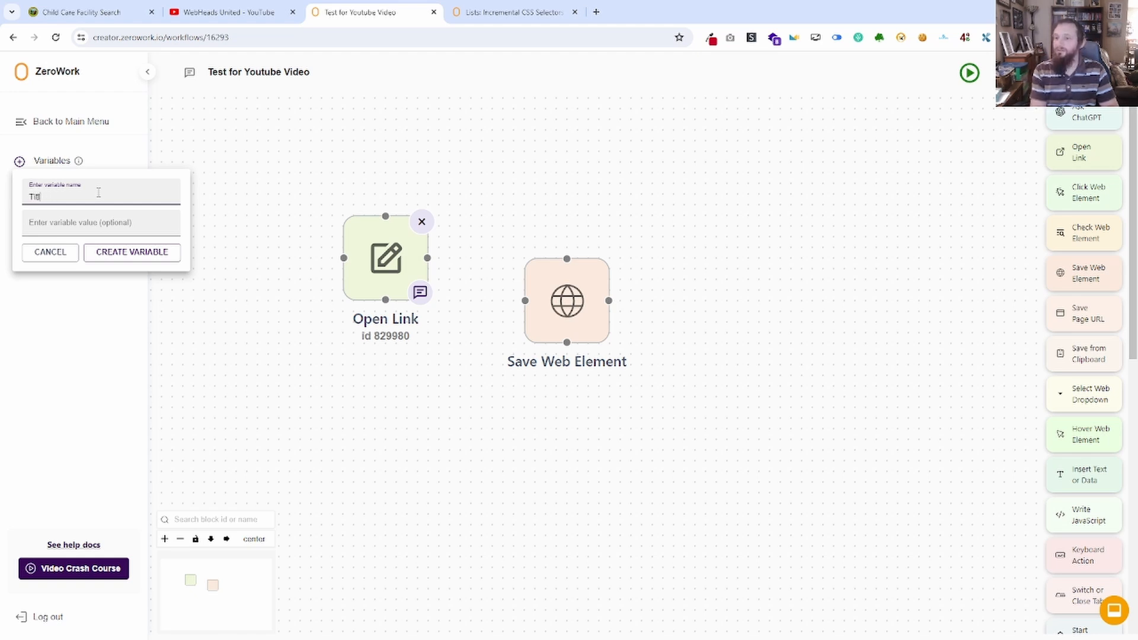
type("le of Video")
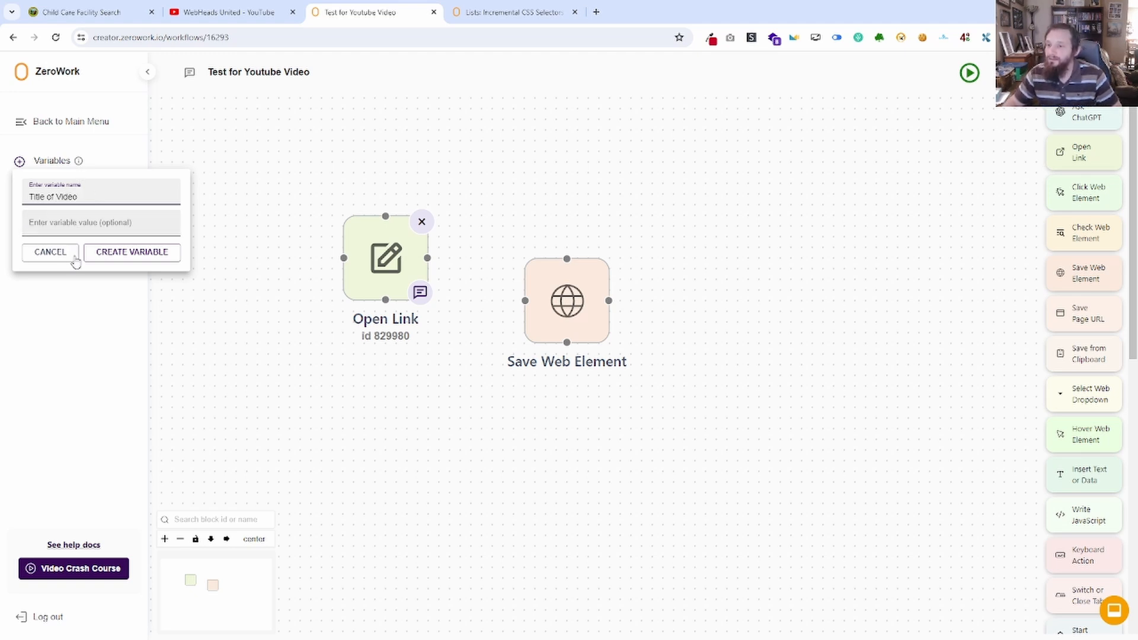
left_click(140, 254)
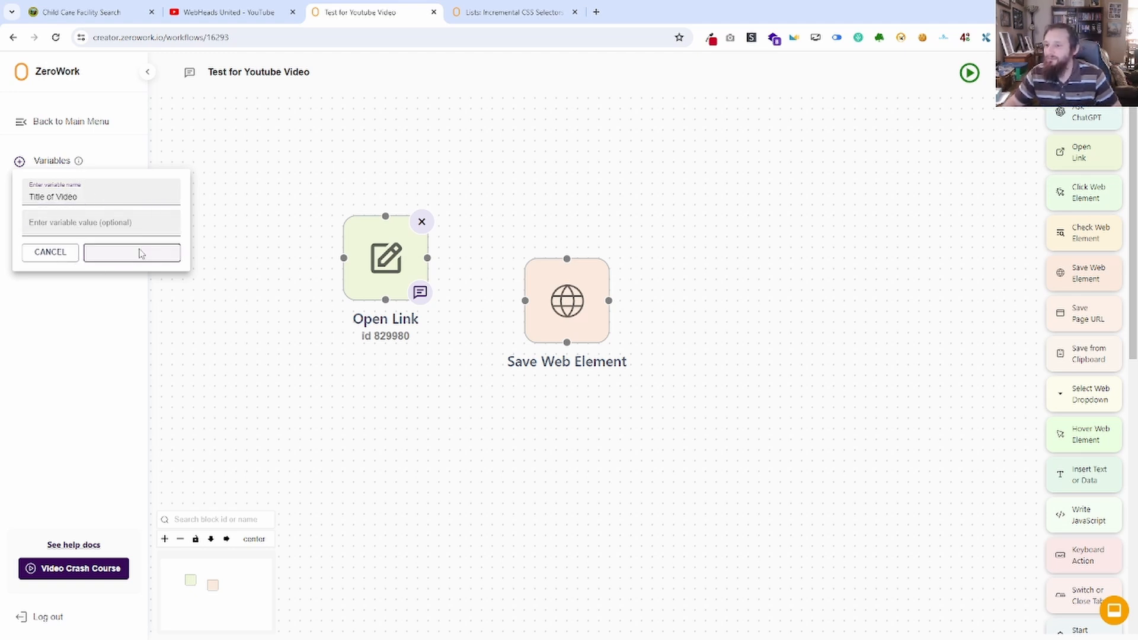
left_click(51, 161)
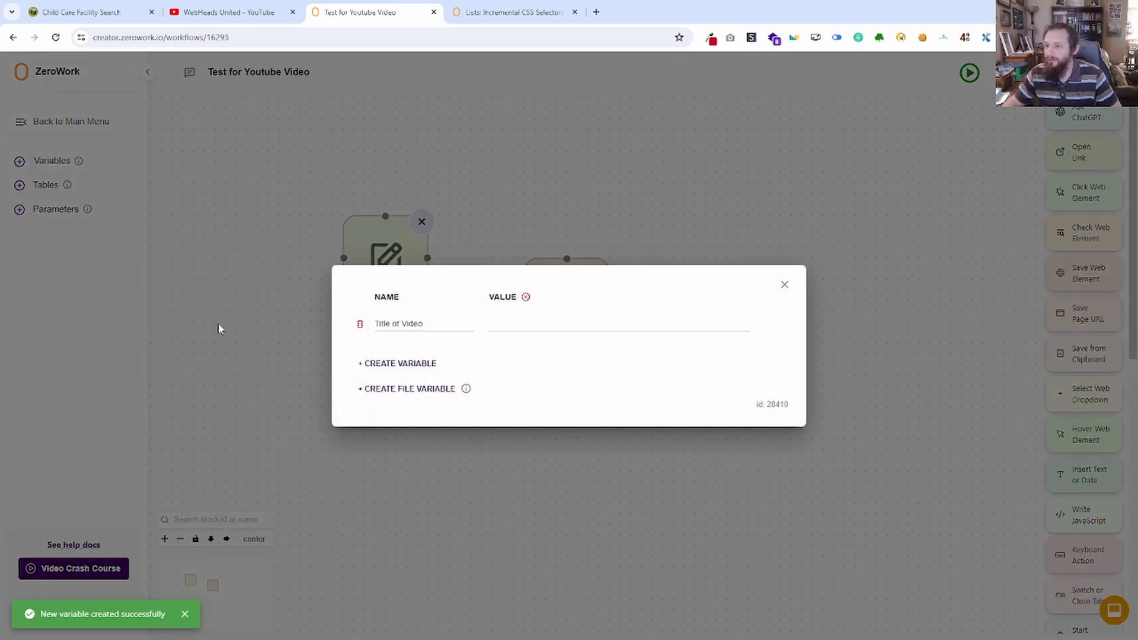
left_click(784, 287)
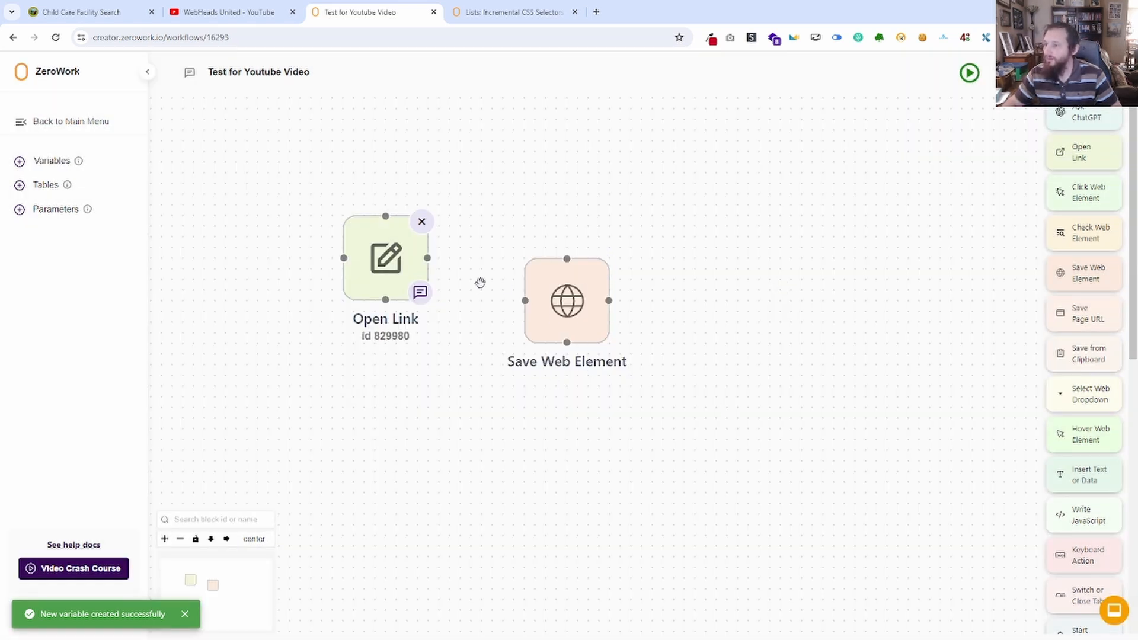
Connect the Open Link block to the Save Web Element block and open the Save Web Element settings.
left_click_drag(428, 259, 526, 301)
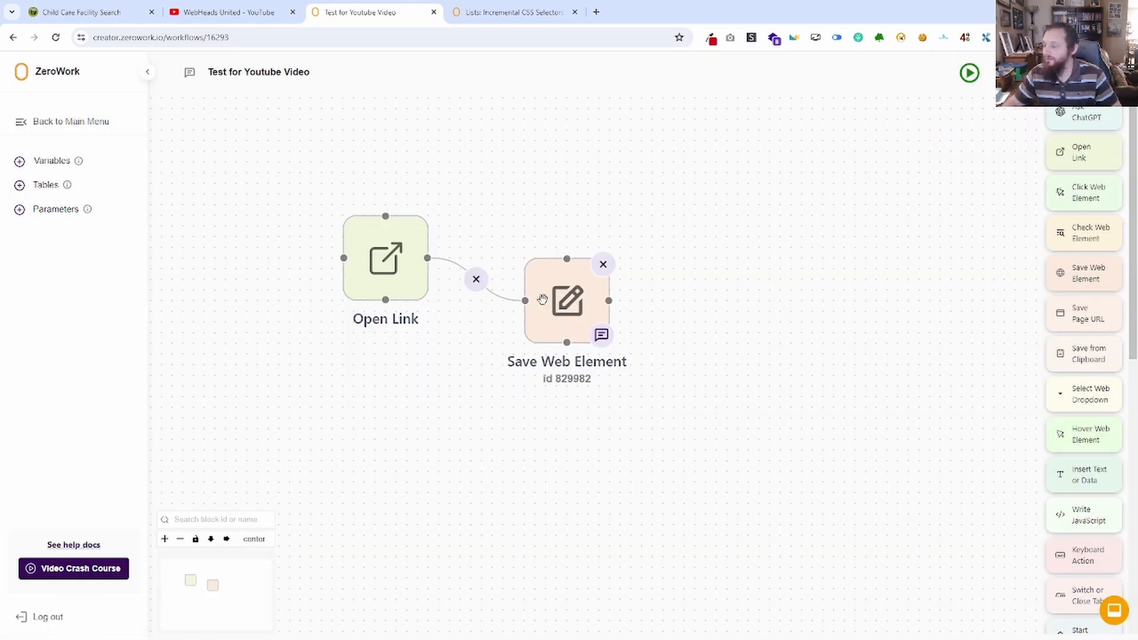
left_click(566, 300)
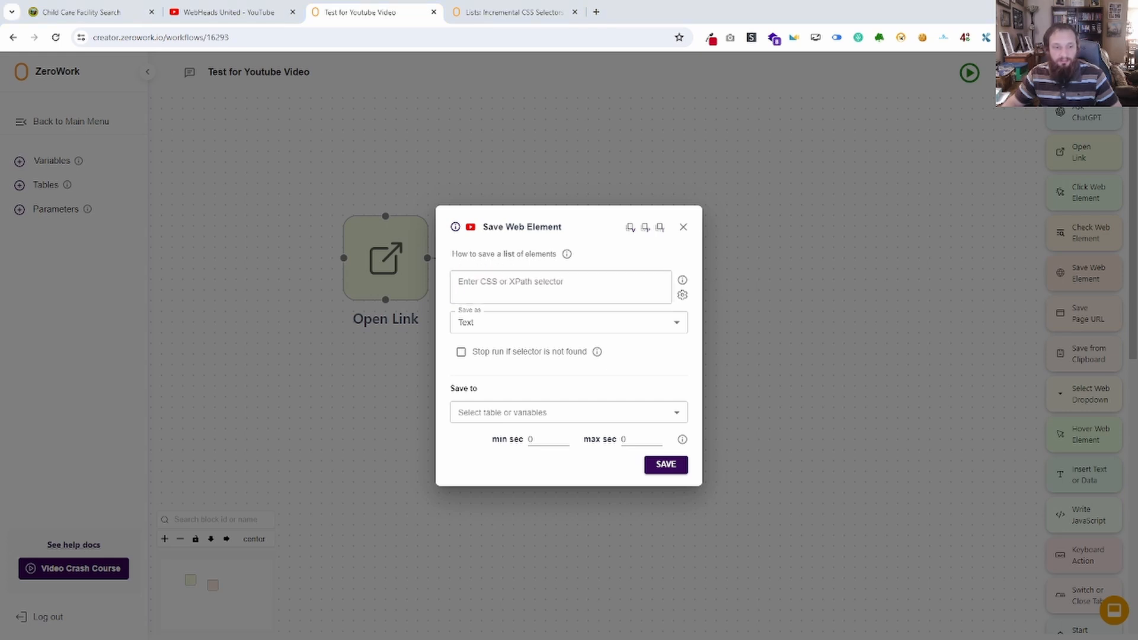
Switch to Notepad and remove the >> nth={loop_index,0} suffix from the end of the ytd-browse selector.
key("alt+Tab")
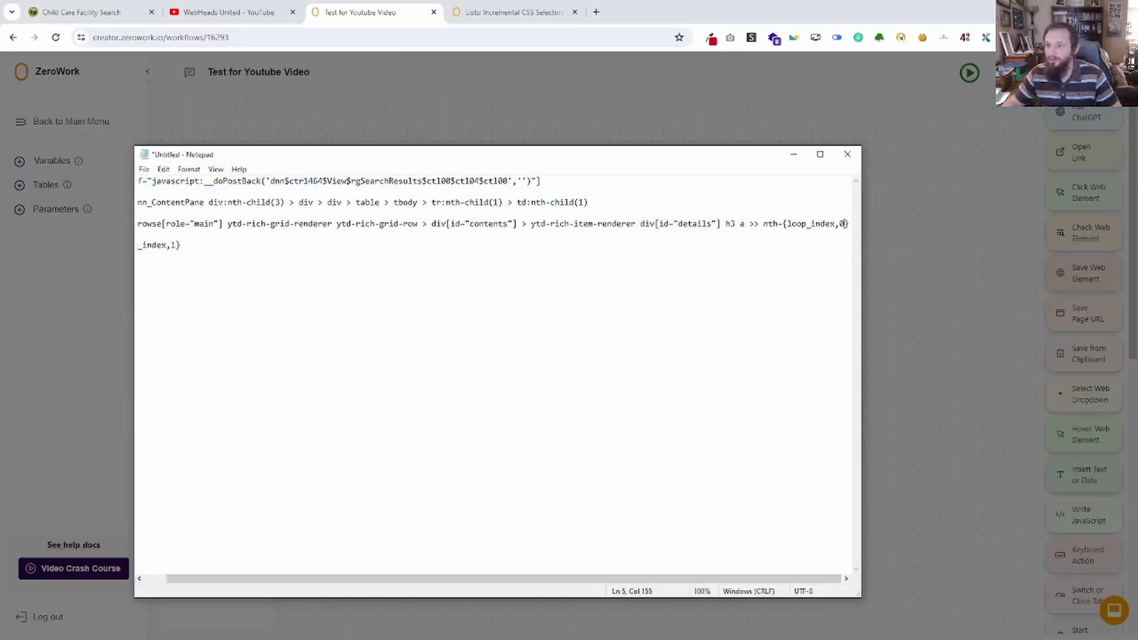
left_click_drag(325, 160, 474, 264)
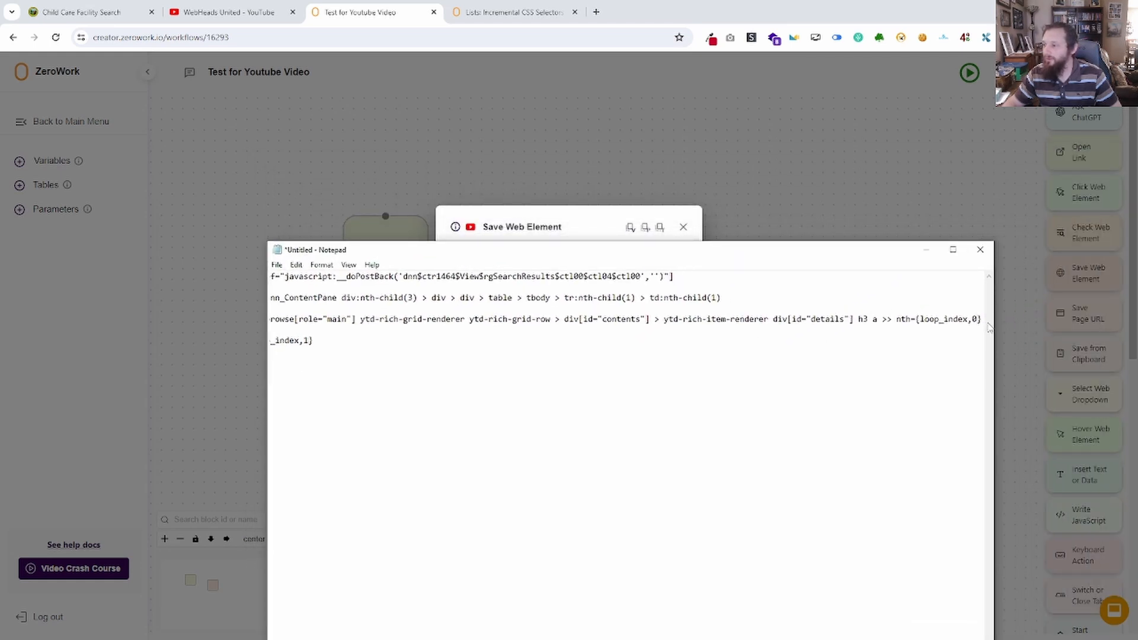
left_click_drag(982, 320, 916, 325)
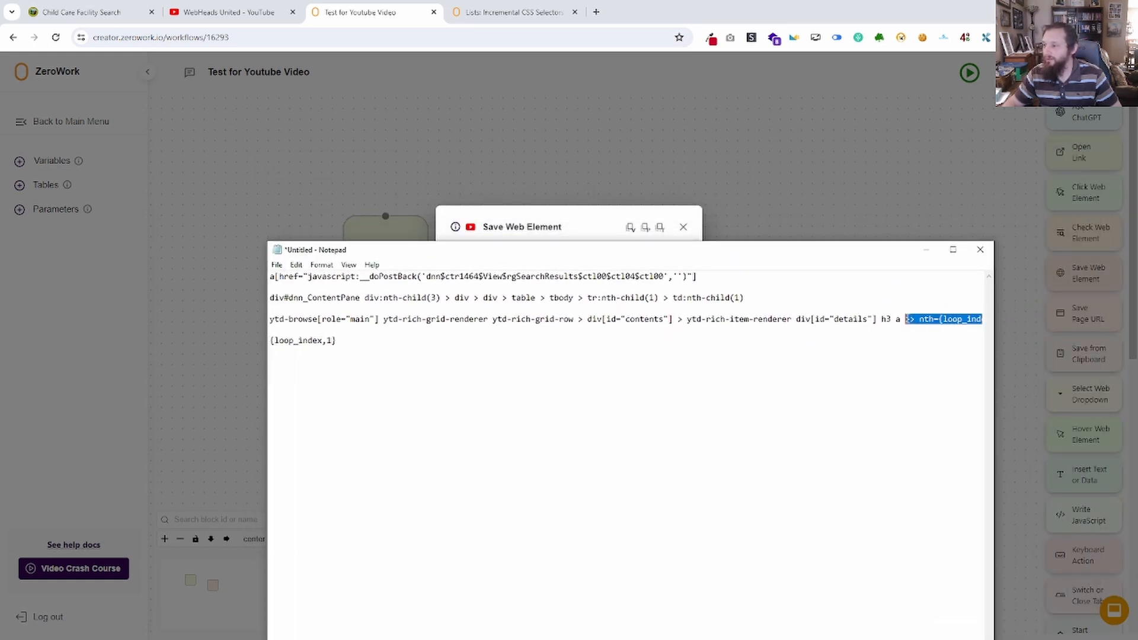
key("BackSpace")
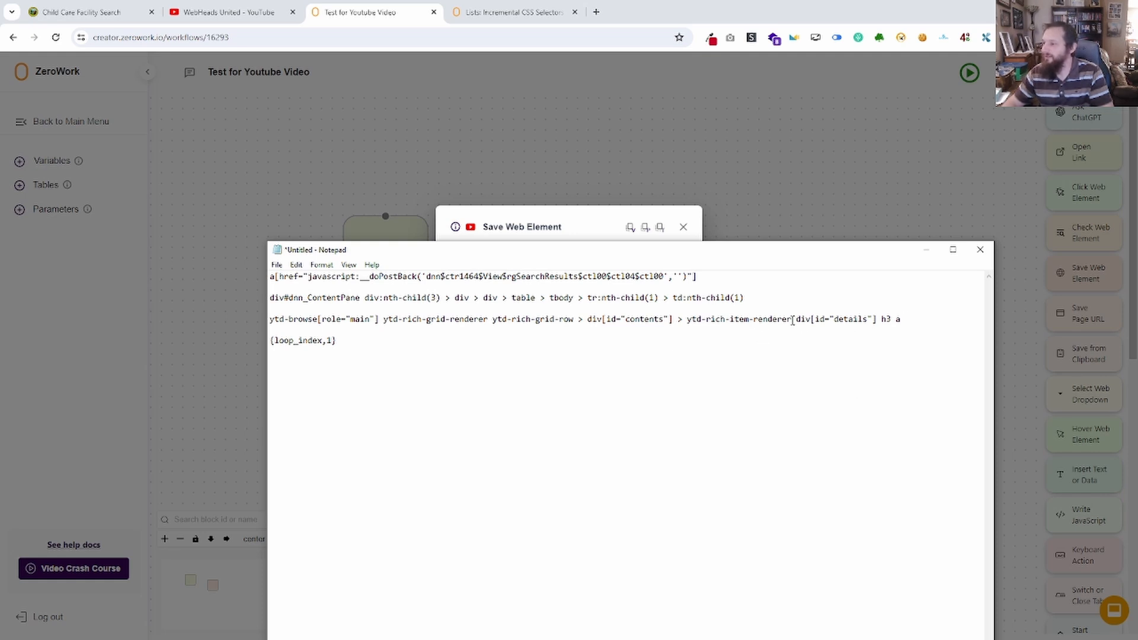
Append :nth-child(1) to ytd-rich-item-renderer in the ytd-browse selector.
type(":nth-chil")
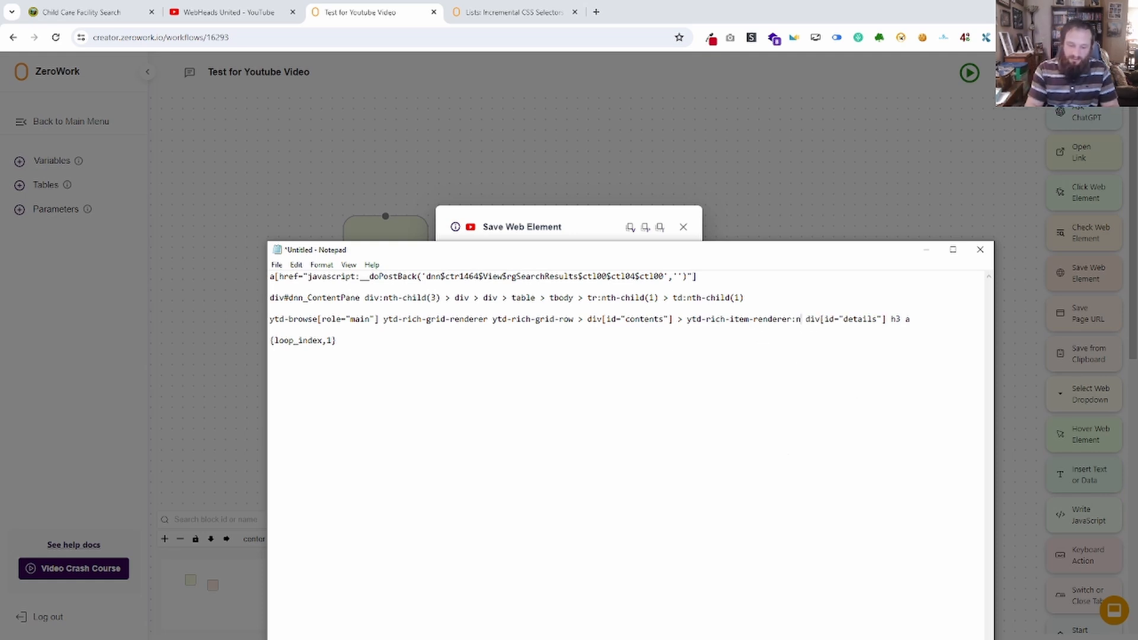
type("d")
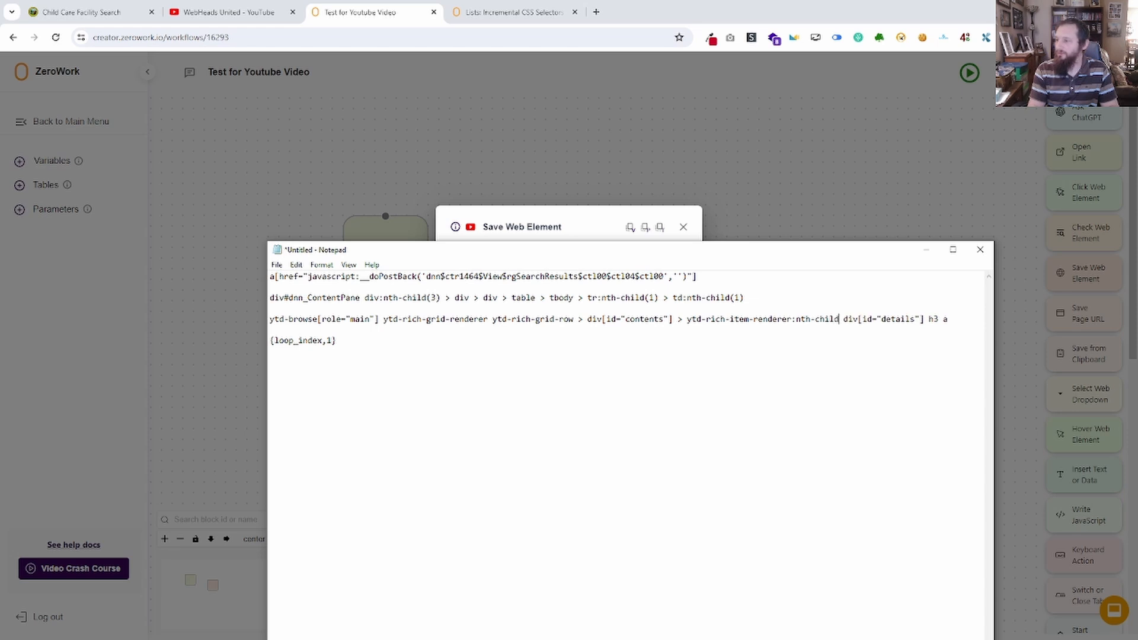
type("()")
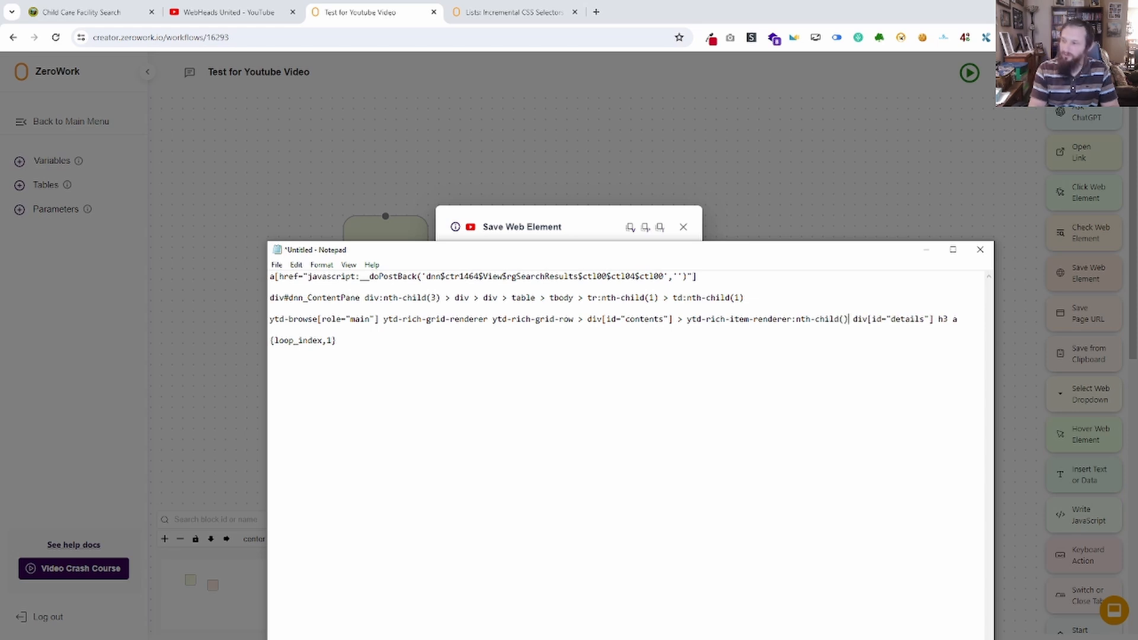
type("1")
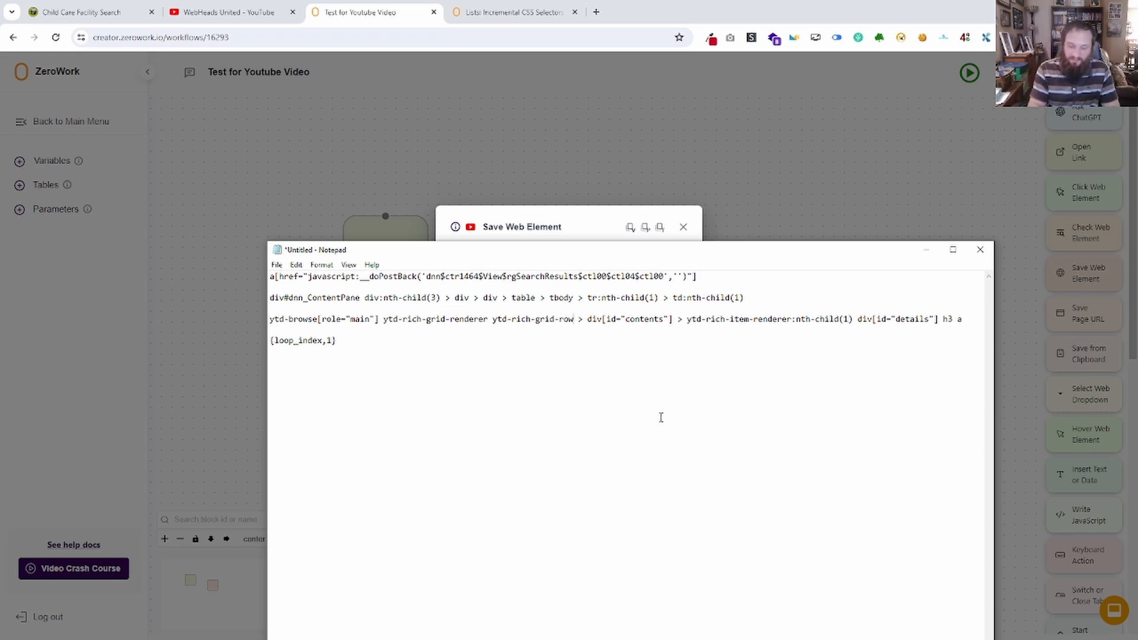
type("(")
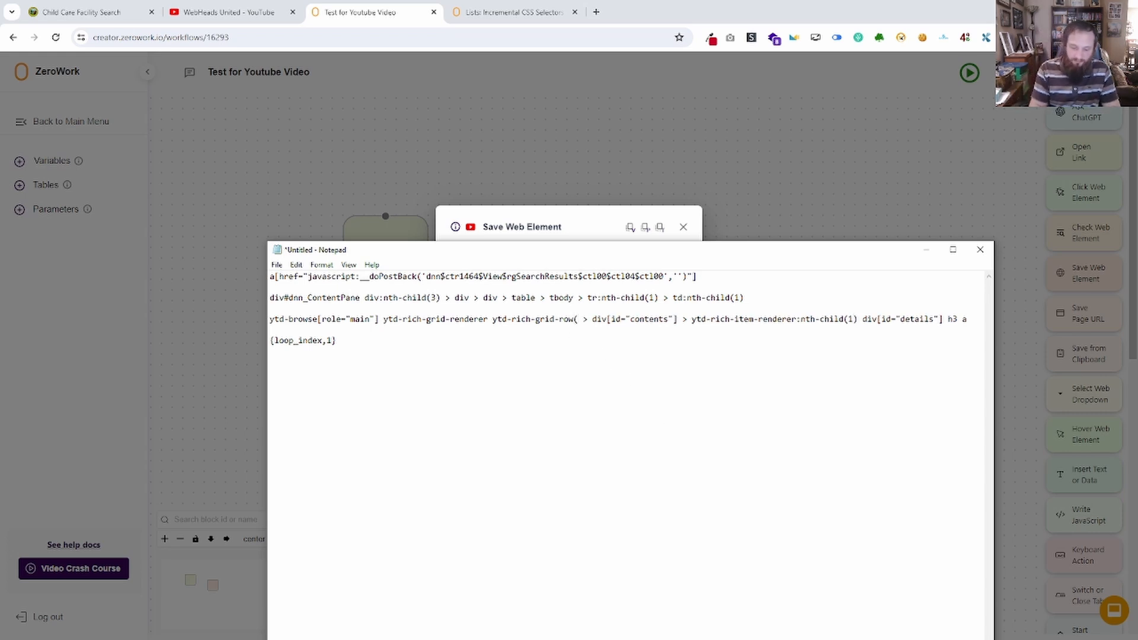
type(":nth-c")
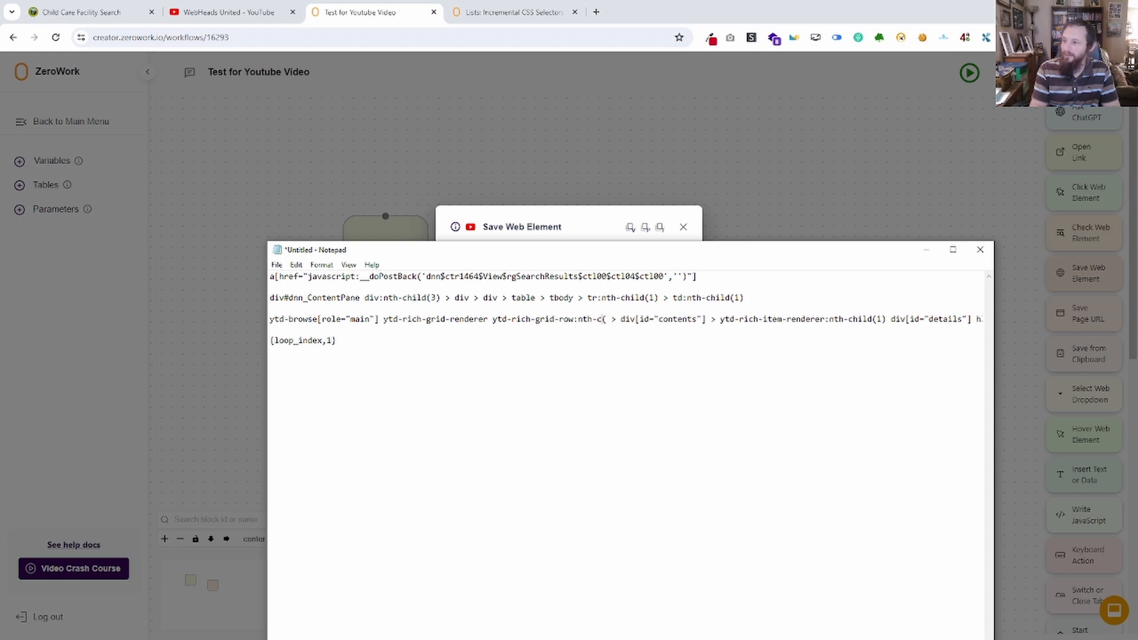
type("hild")
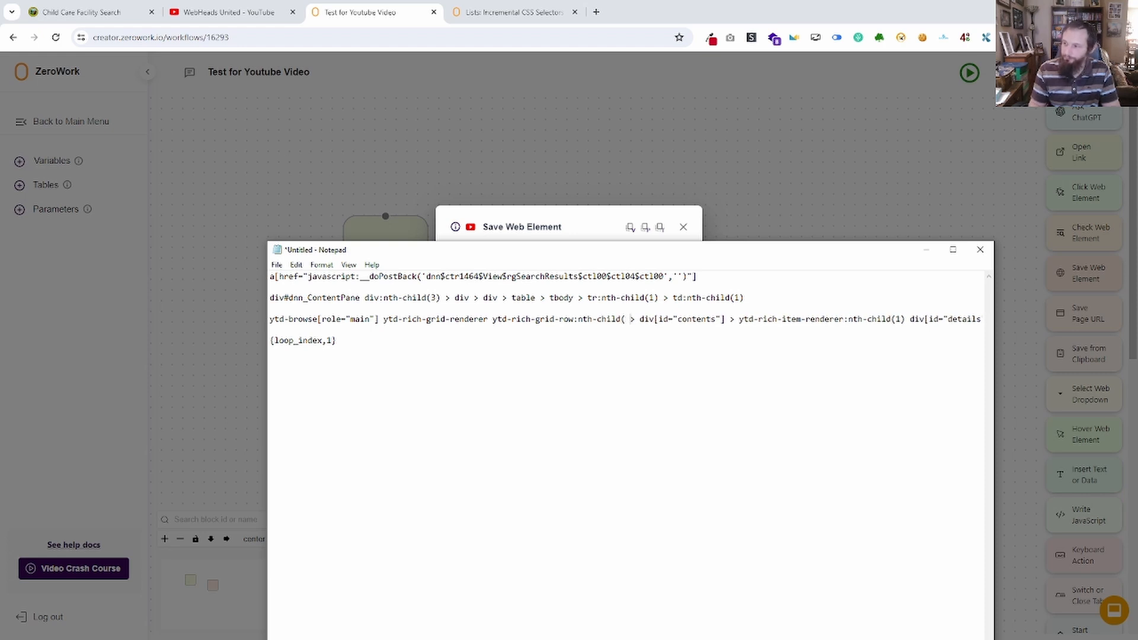
type("1")
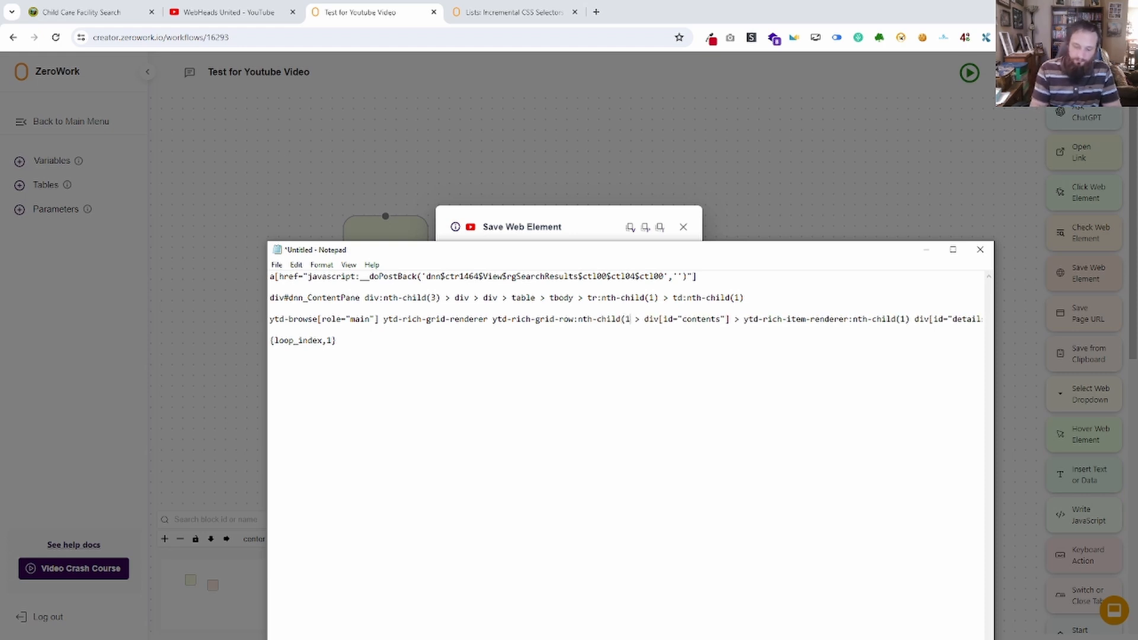
type(")")
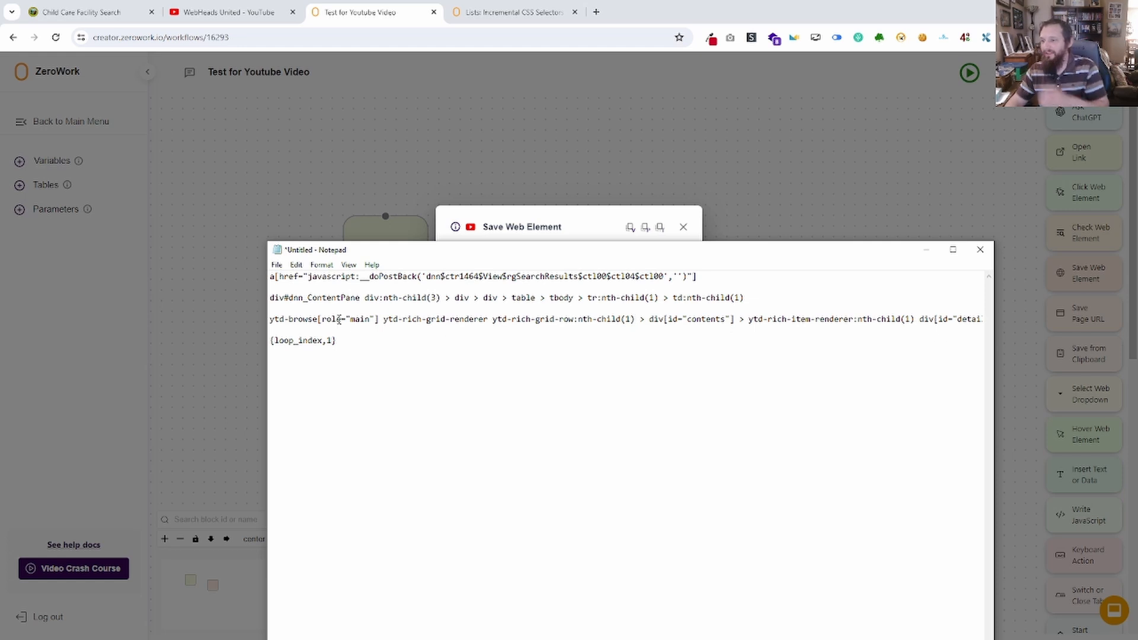
Copy the complete ytd-browse selector from Notepad into the selector field of ZeroWork's Save Web Element block.
left_click_drag(271, 320, 990, 315)
key("ctrl+c")
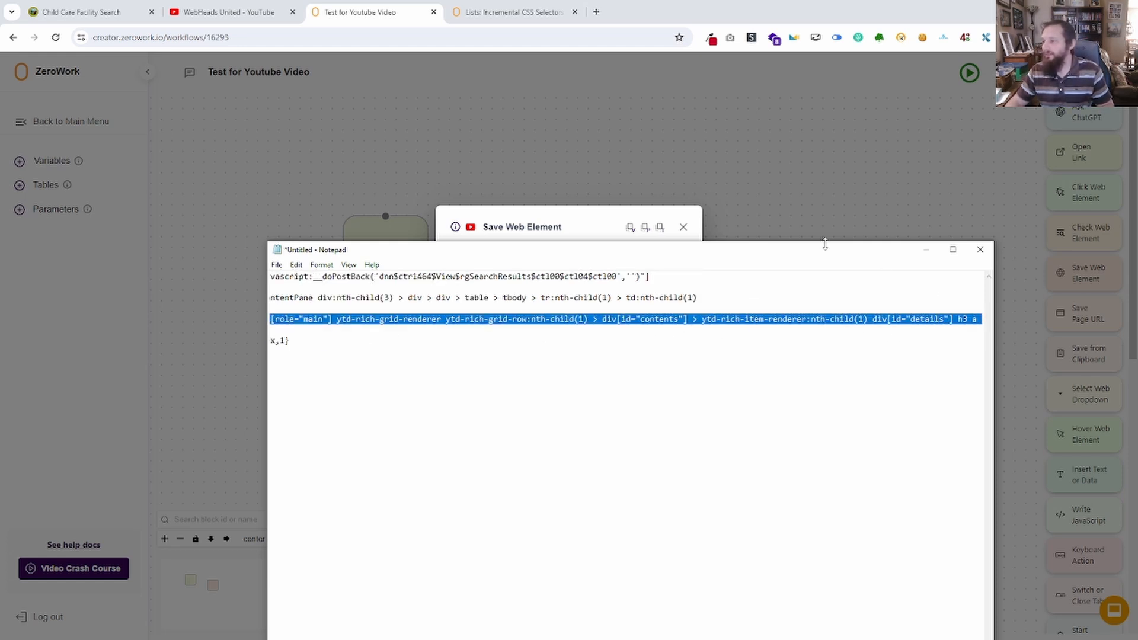
left_click_drag(831, 252, 0, 249)
left_click(503, 297)
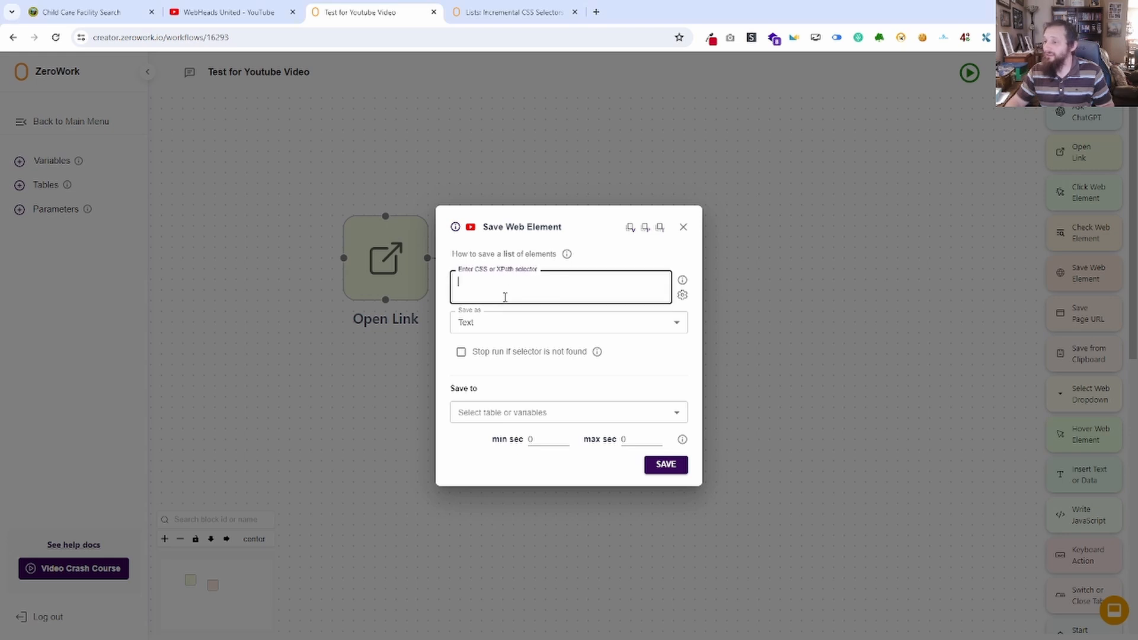
key("ctrl+v")
Set the Save Web Element block to save to the variable Title of Video and save the block.
left_click(575, 422)
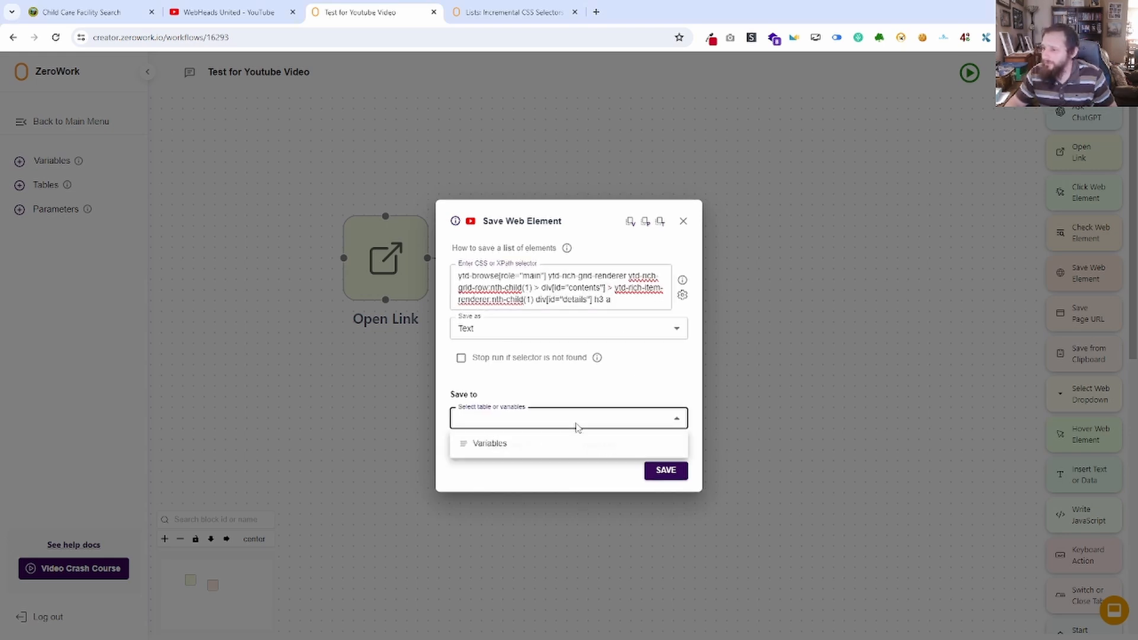
left_click(508, 451)
left_click(532, 433)
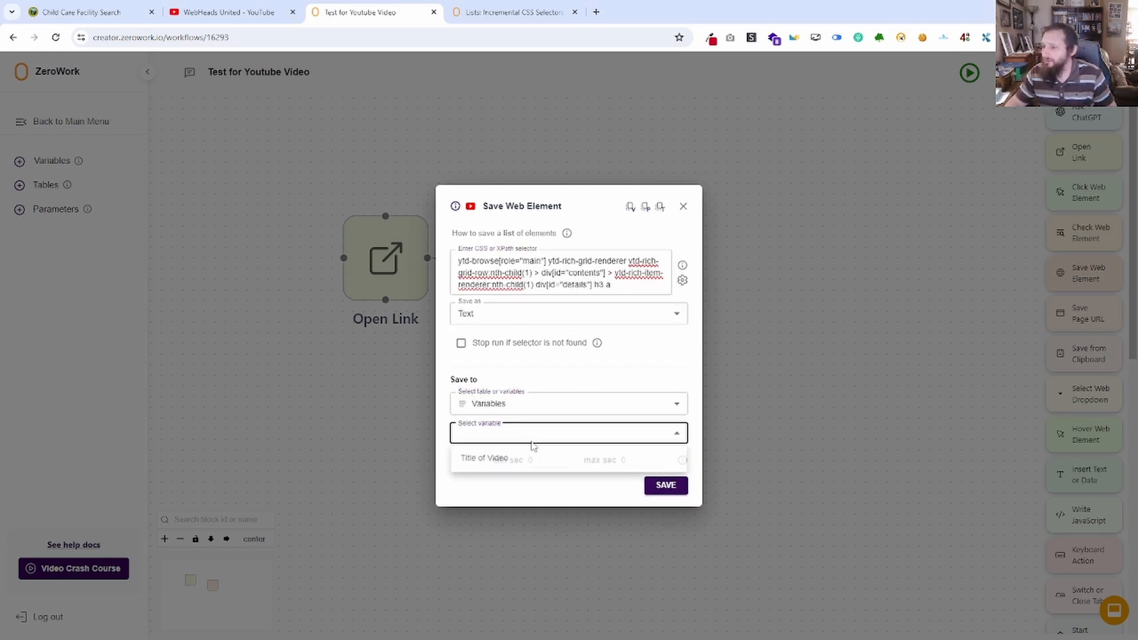
left_click(531, 458)
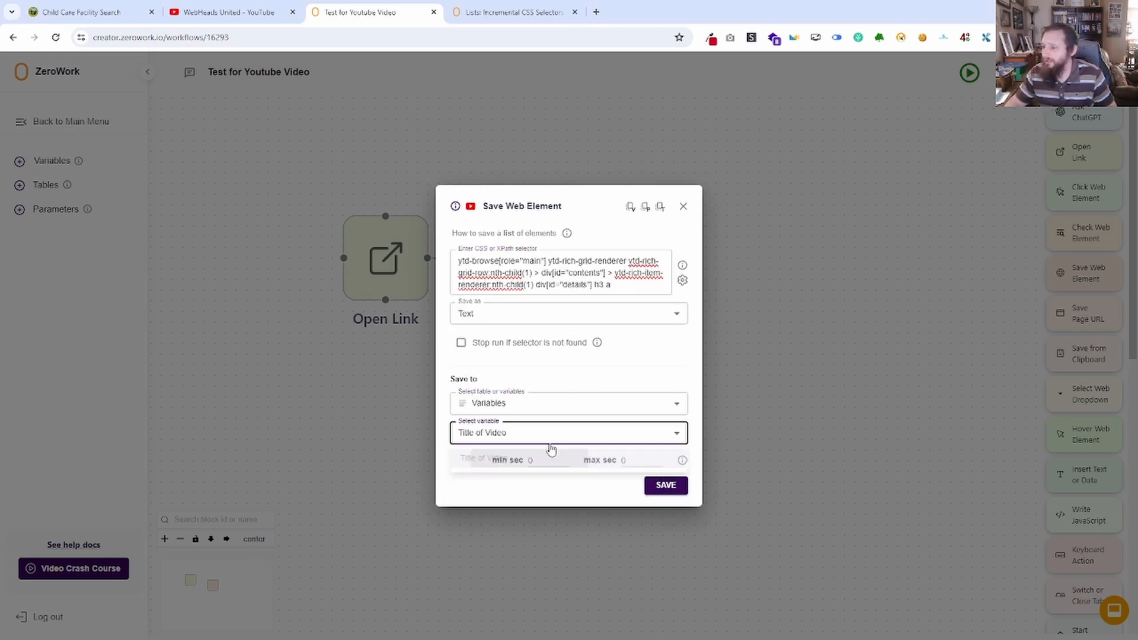
left_click(666, 484)
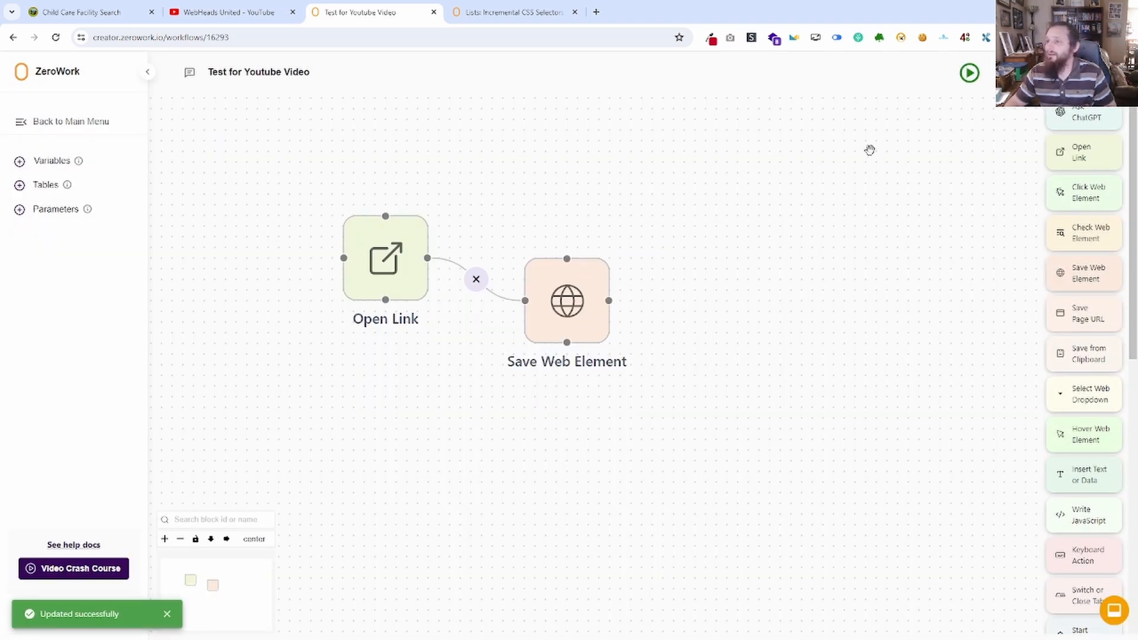
Run the TaskBot and compare the saved Title of Video value with the first video on the channel's videos page.
left_click(972, 76)
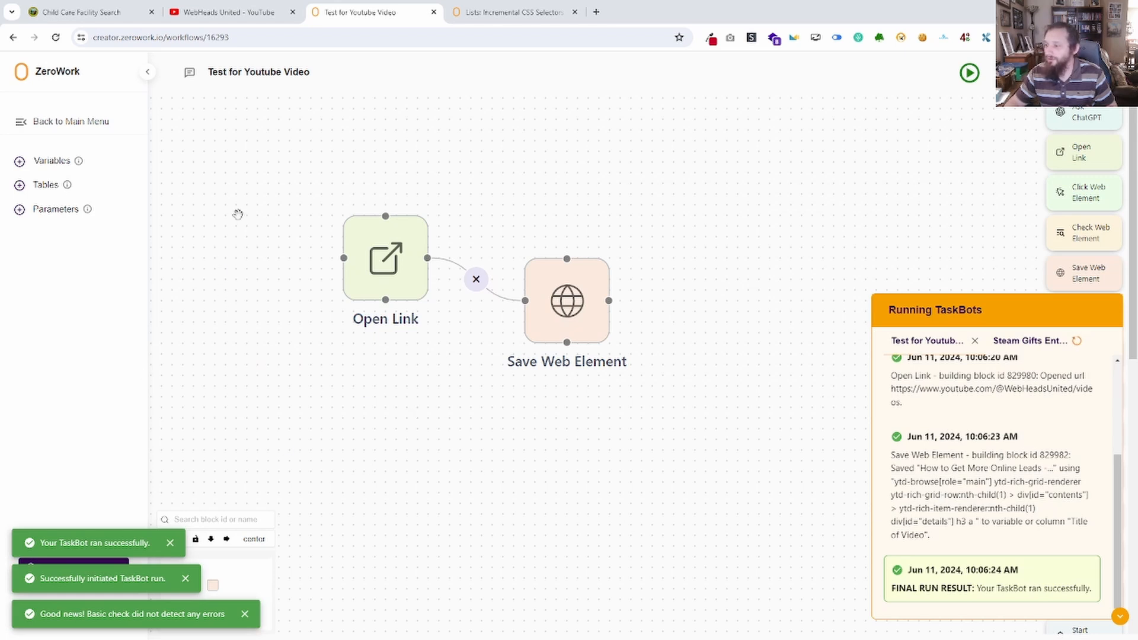
left_click(52, 160)
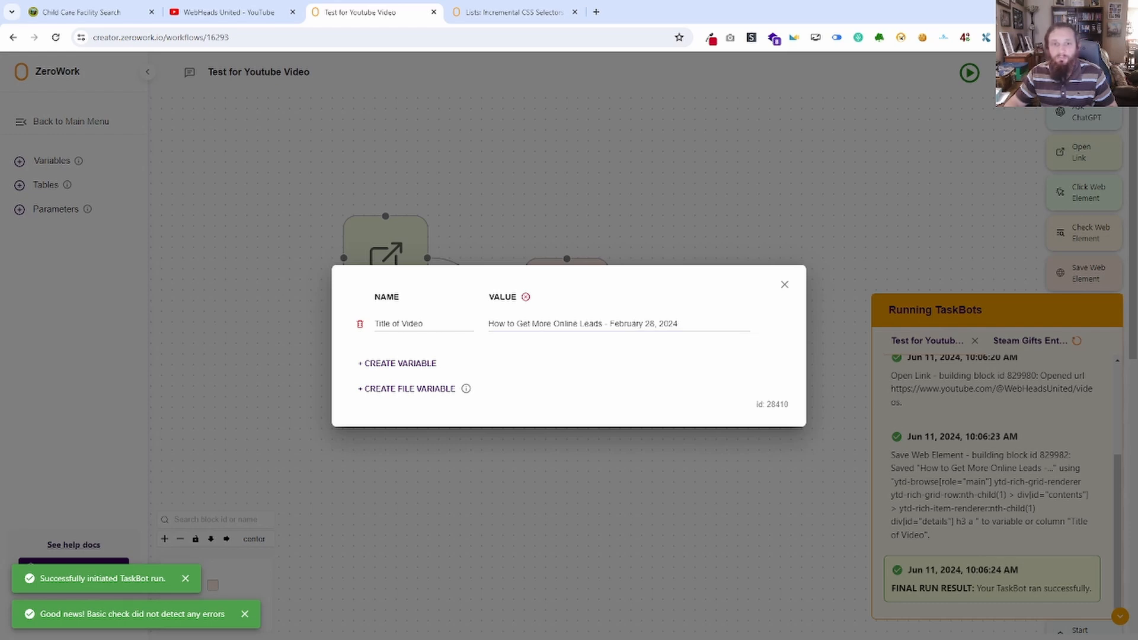
left_click_drag(0, 30, 846, 2)
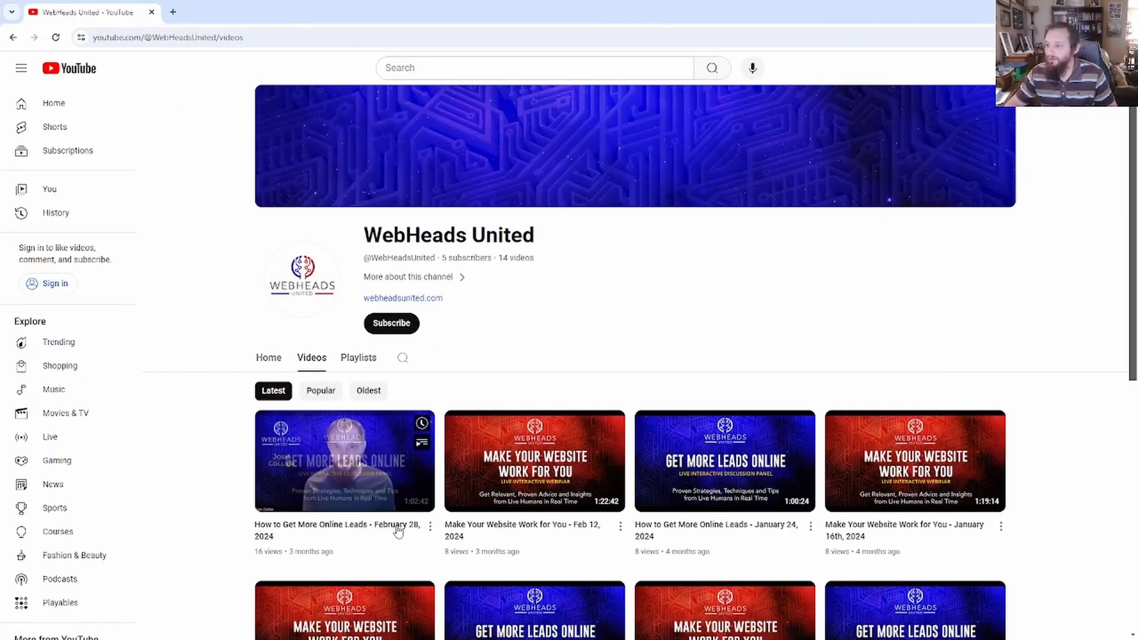
left_click_drag(404, 23, 0, 196)
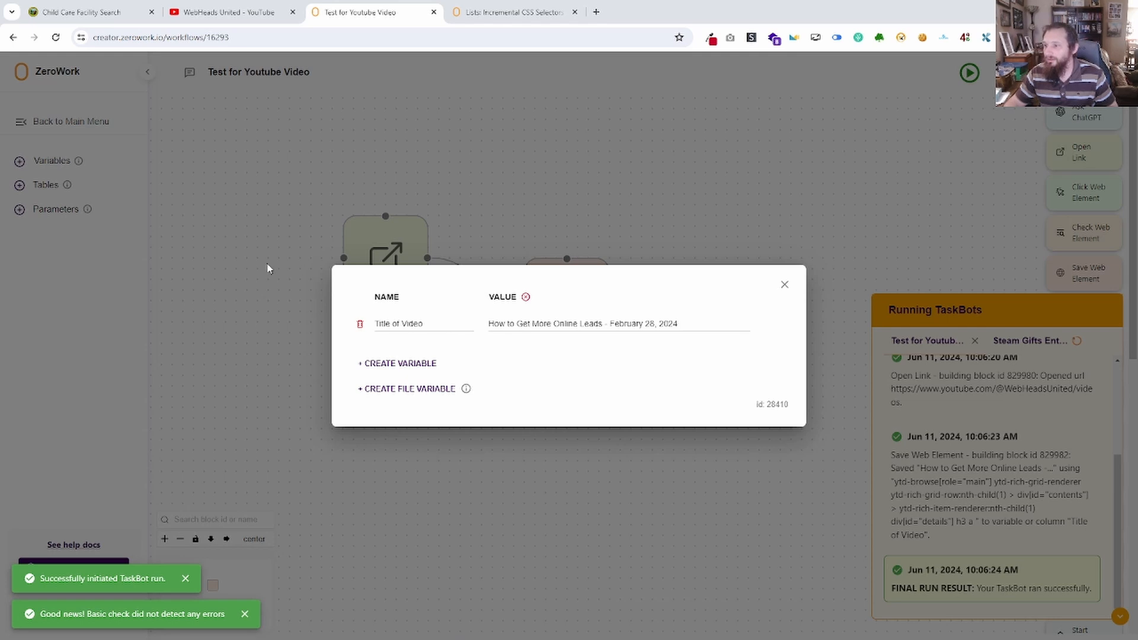
left_click(785, 285)
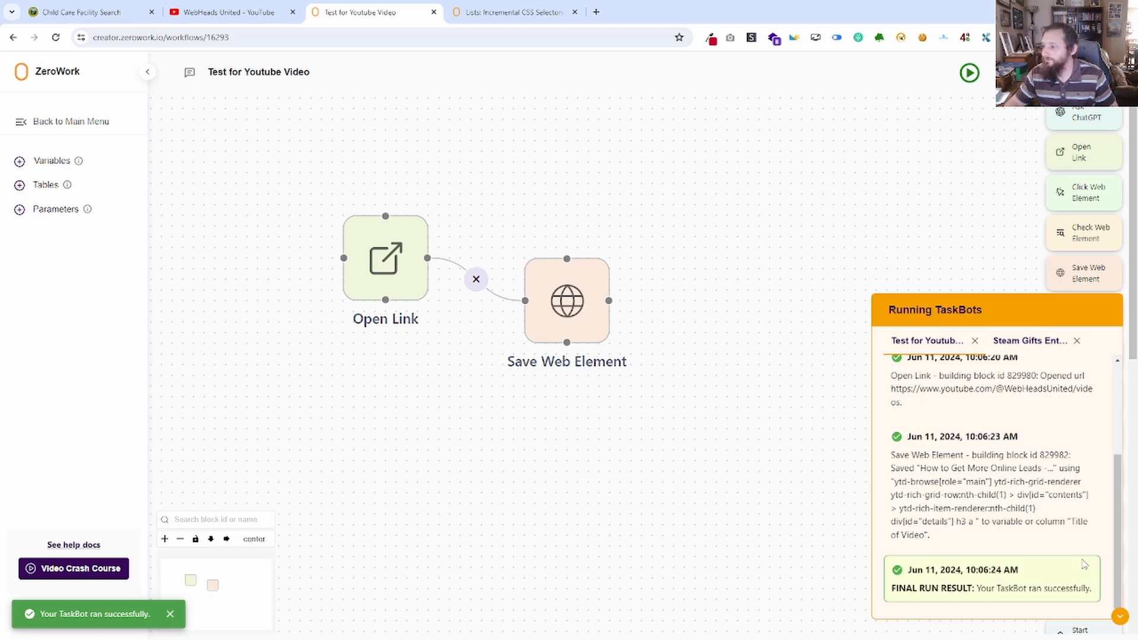
Close the run log, move the Save Web Element block farther from Open Link, and remove the connection between them.
left_click(1120, 617)
left_click_drag(601, 264, 847, 232)
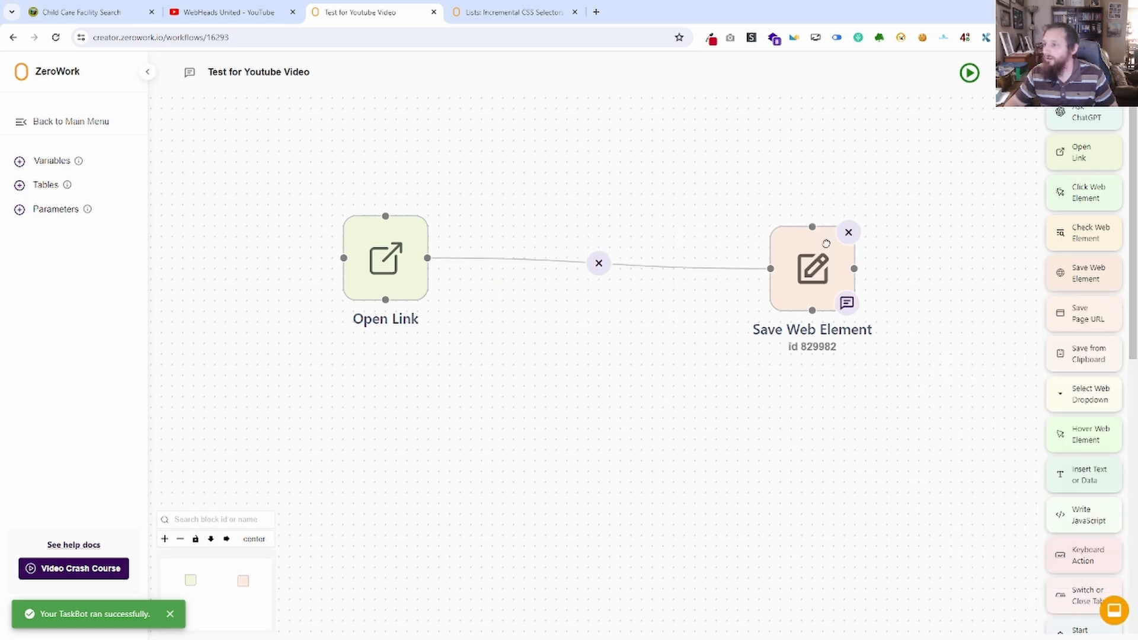
left_click(599, 262)
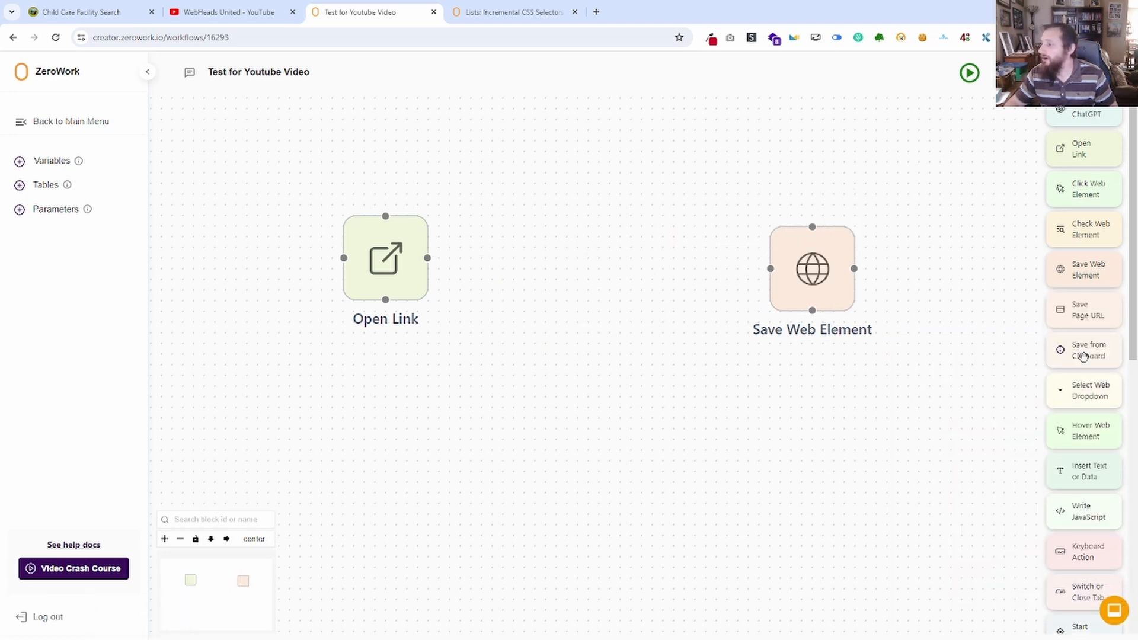
Add a Start Repeat block between Open Link and Save Web Element and connect it to Open Link.
scroll(1080, 355, "down", 2)
scroll(1085, 392, "down", 2)
scroll(1098, 400, "down", 2)
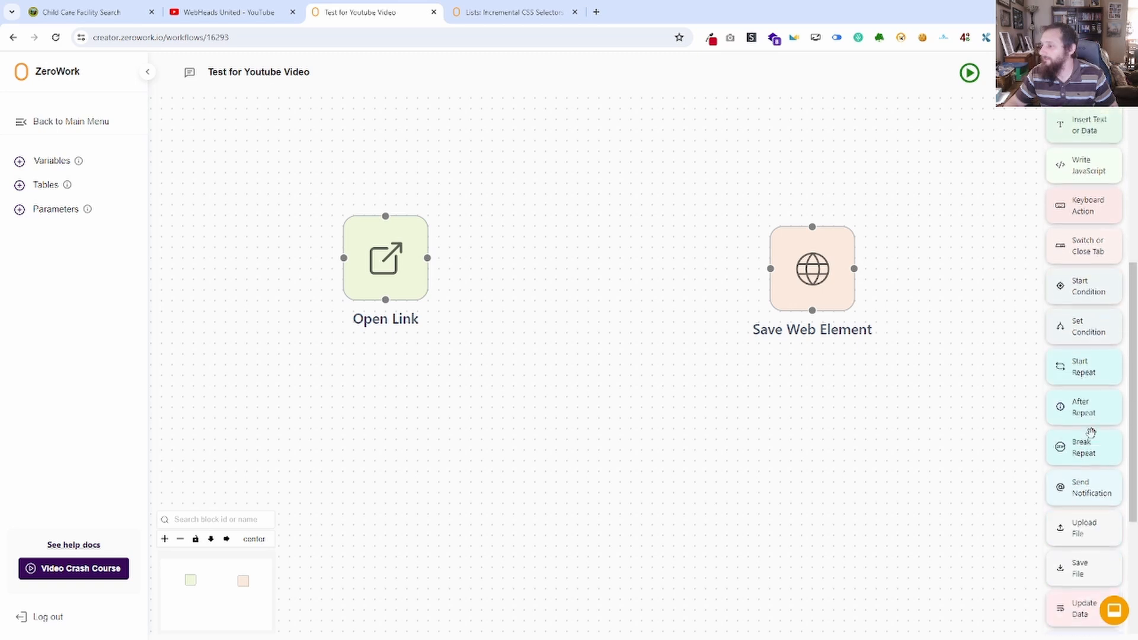
left_click_drag(1097, 361, 515, 243)
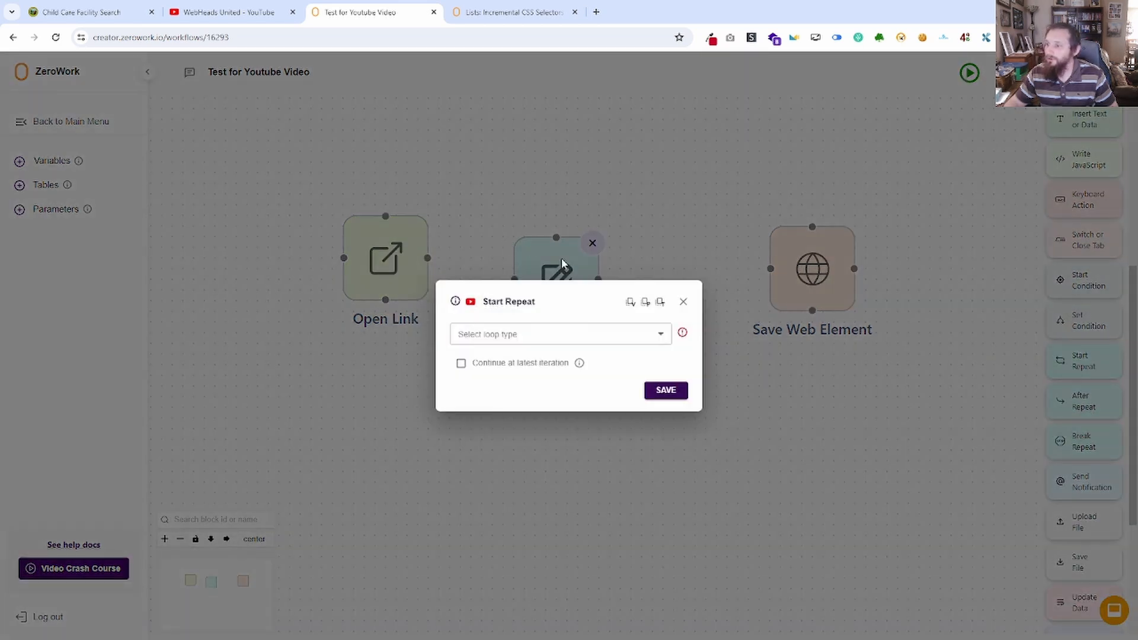
left_click(684, 302)
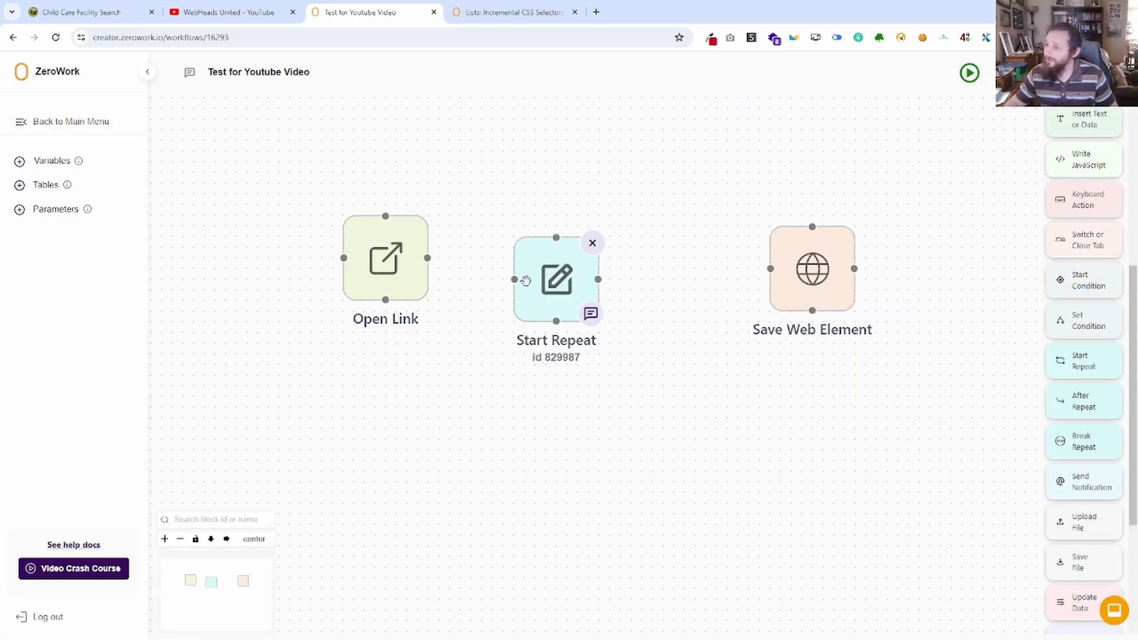
mouse_move(513, 280)
left_mouse_down()
mouse_move(427, 257)
mouse_move(513, 259)
left_mouse_up()
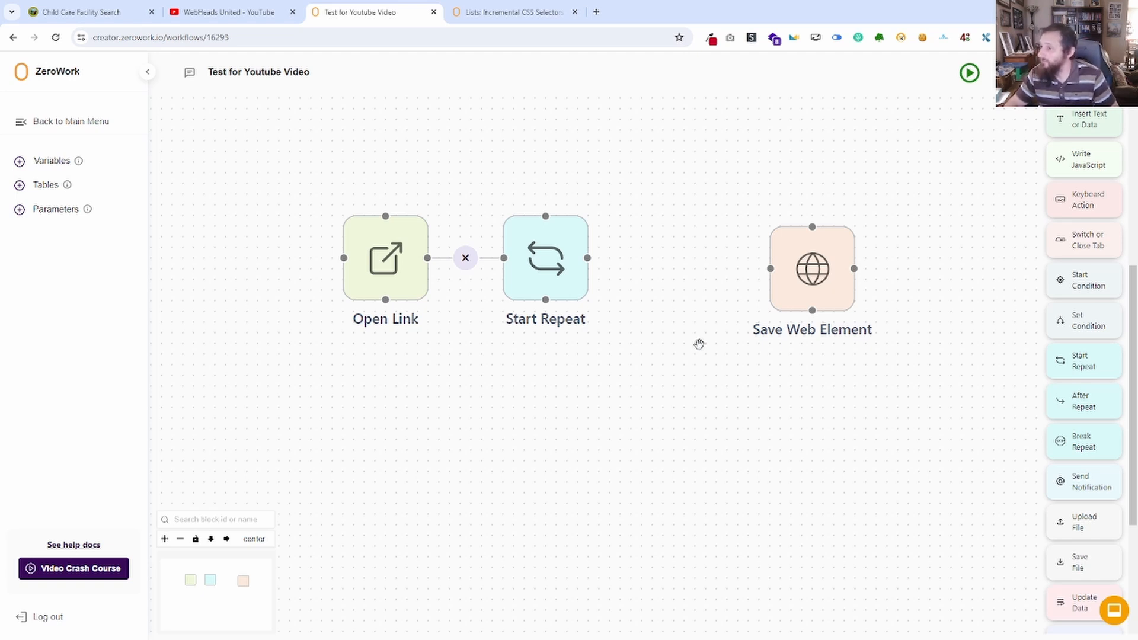
Set the Start Repeat block's loop type to Standard and enable auto-detection of the number of available elements.
left_click(533, 287)
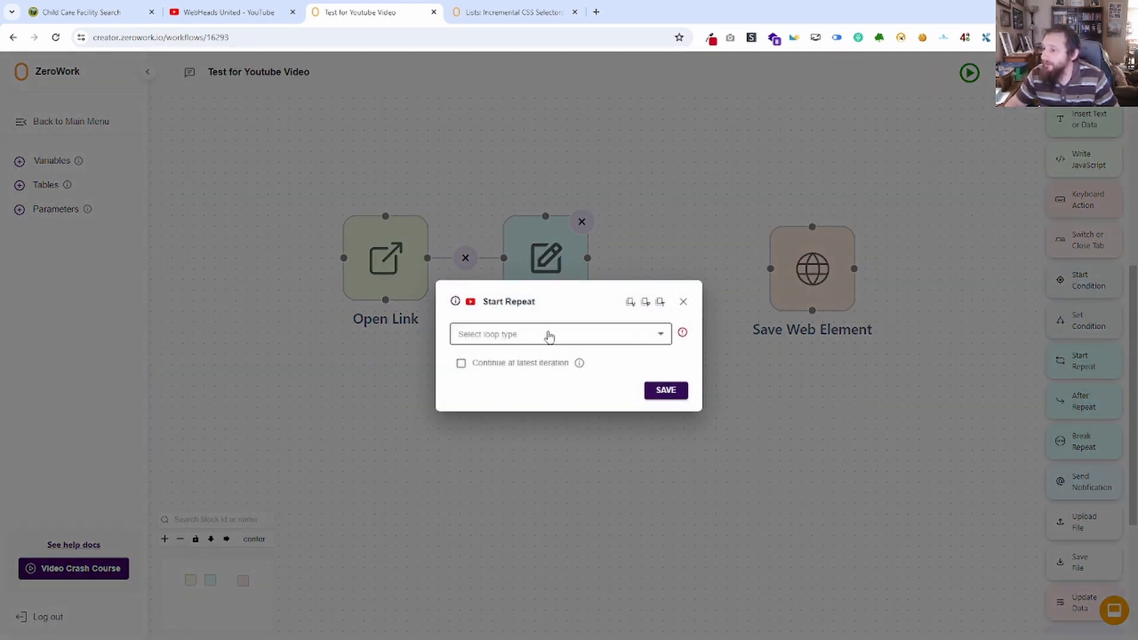
left_click(548, 334)
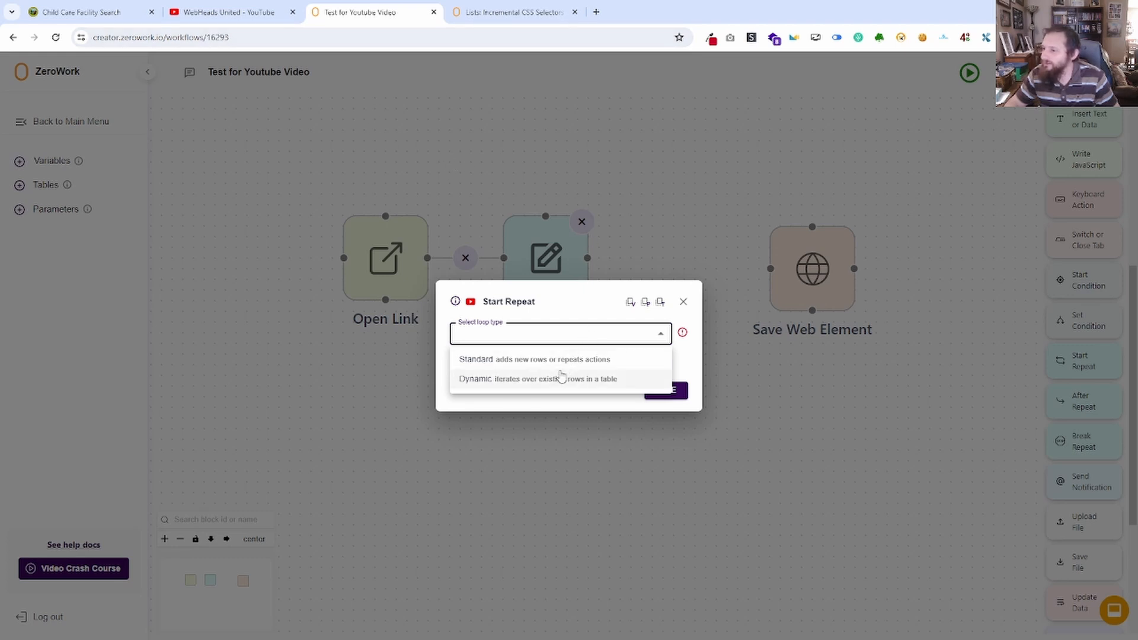
left_click(521, 380)
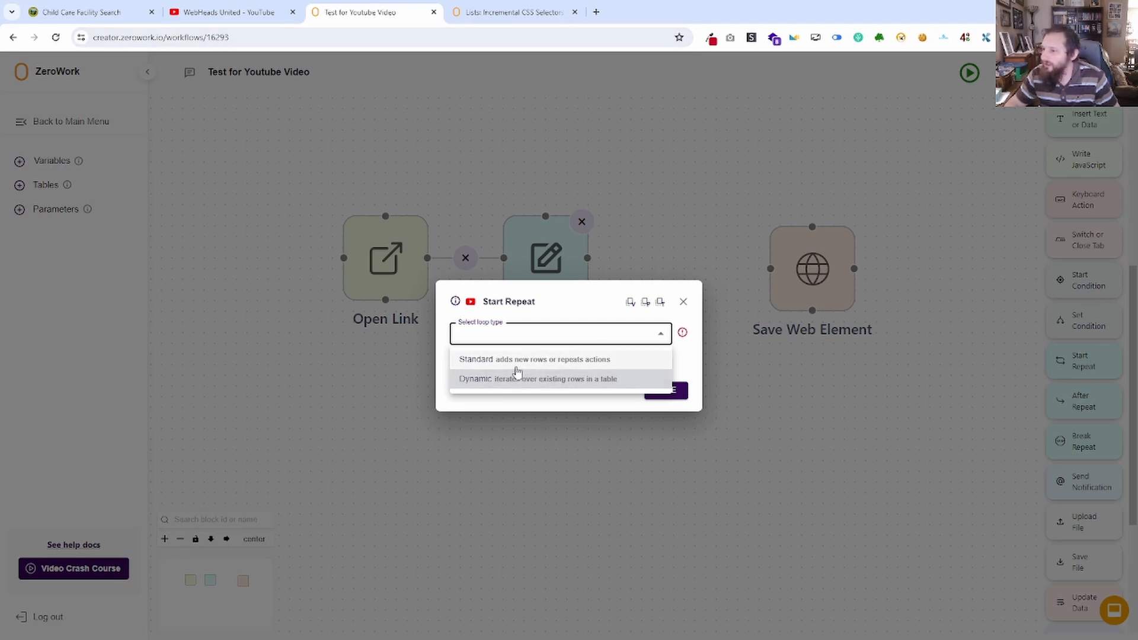
left_click(513, 359)
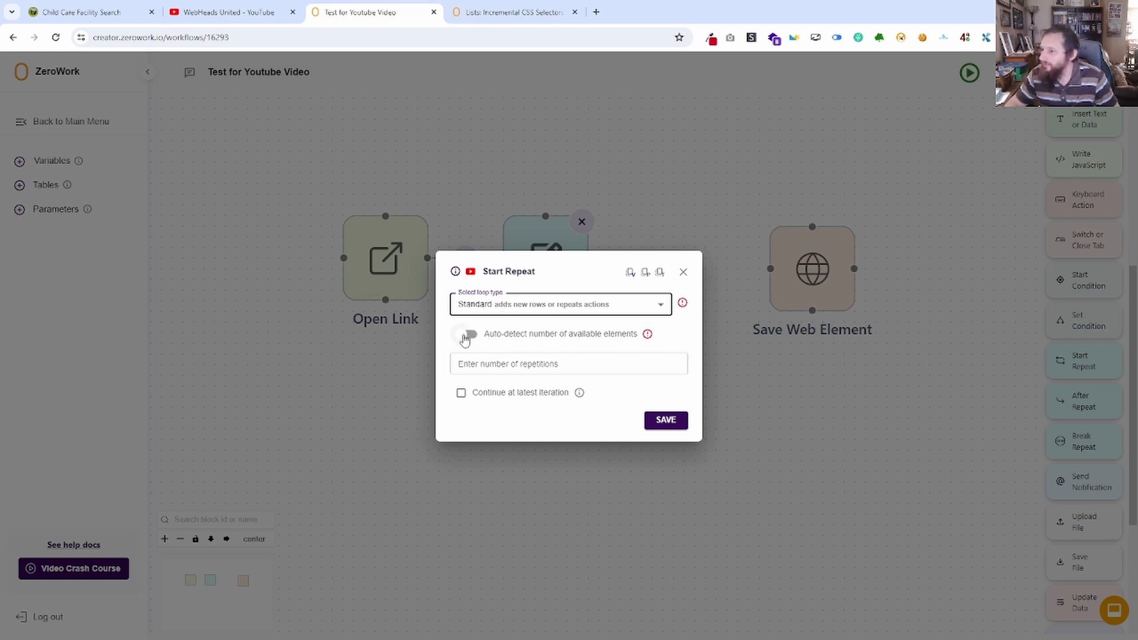
left_click(467, 334)
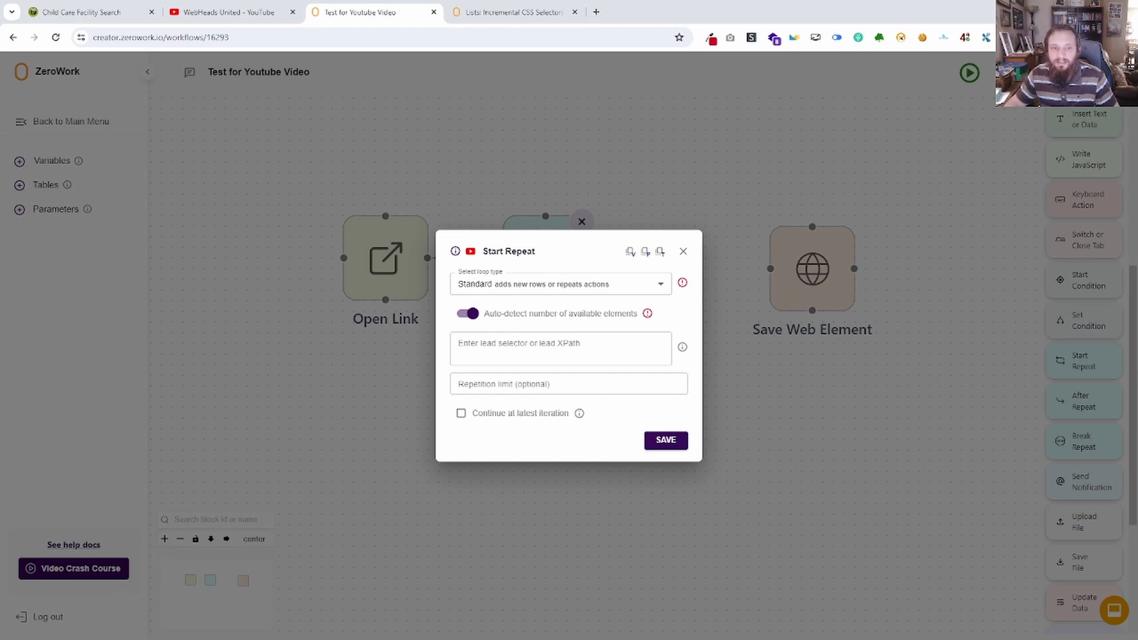
Set the lead selector to ytd-browse[role="main"] ytd-rich-grid-renderer ytd-rich-grid-row > div[id="contents"] > ytd-rich-item-renderer and save the Start Repeat block.
left_click(468, 359)
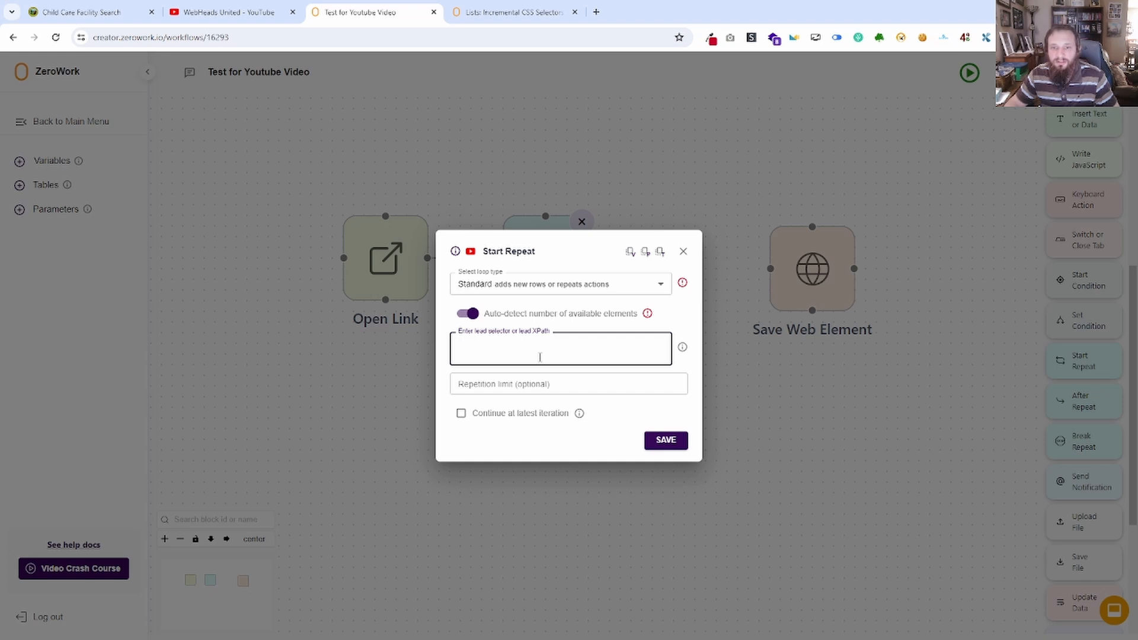
type("ytd-browse[role=\"main\"] ytd-rich-grid-renderer ytd-rich-grid-row:nth-child(1) > div[id=\"contents\"] > ytd-rich-item-renderer:nth-child(1) div[id=\"details\"] h3 a")
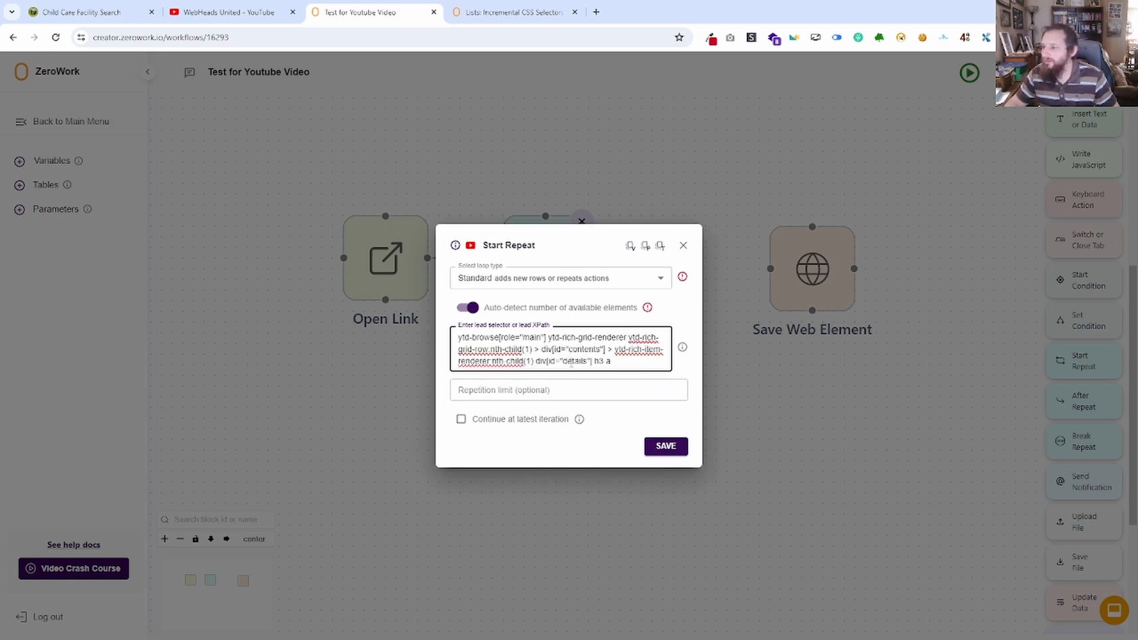
left_click_drag(616, 365, 528, 363)
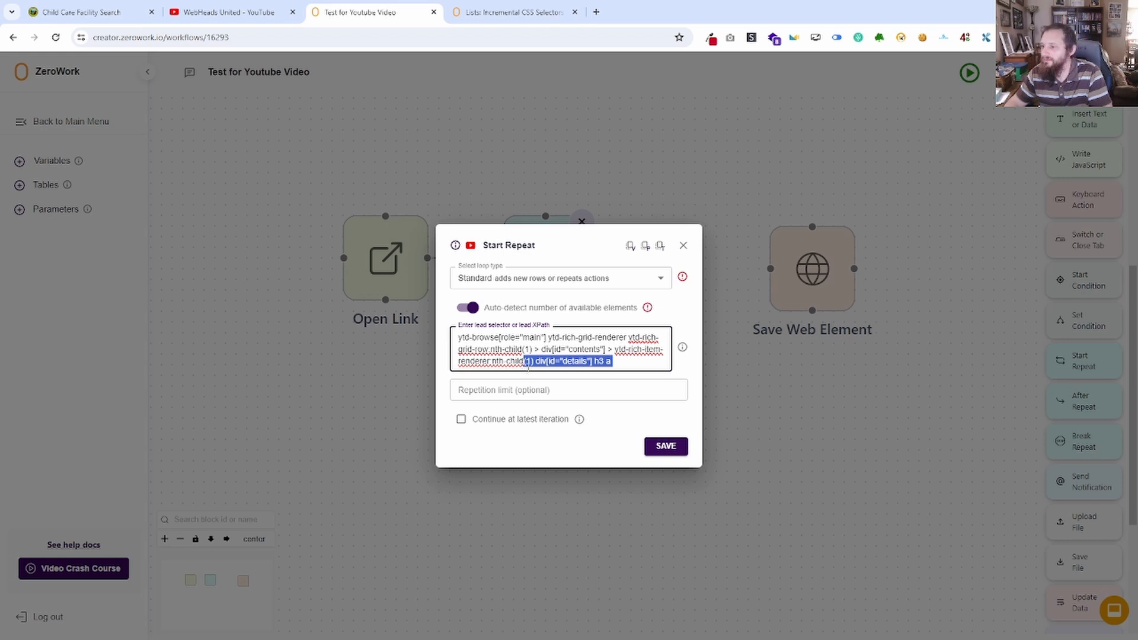
key("BackSpace")
key("BackSpace")
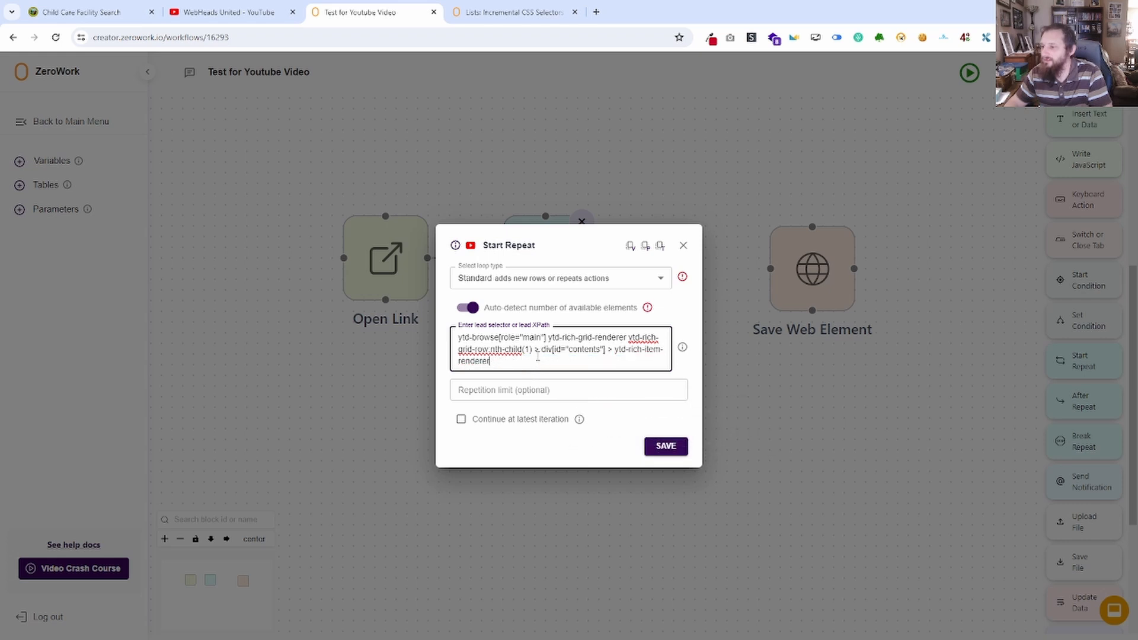
left_click_drag(532, 349, 482, 349)
key("BackSpace")
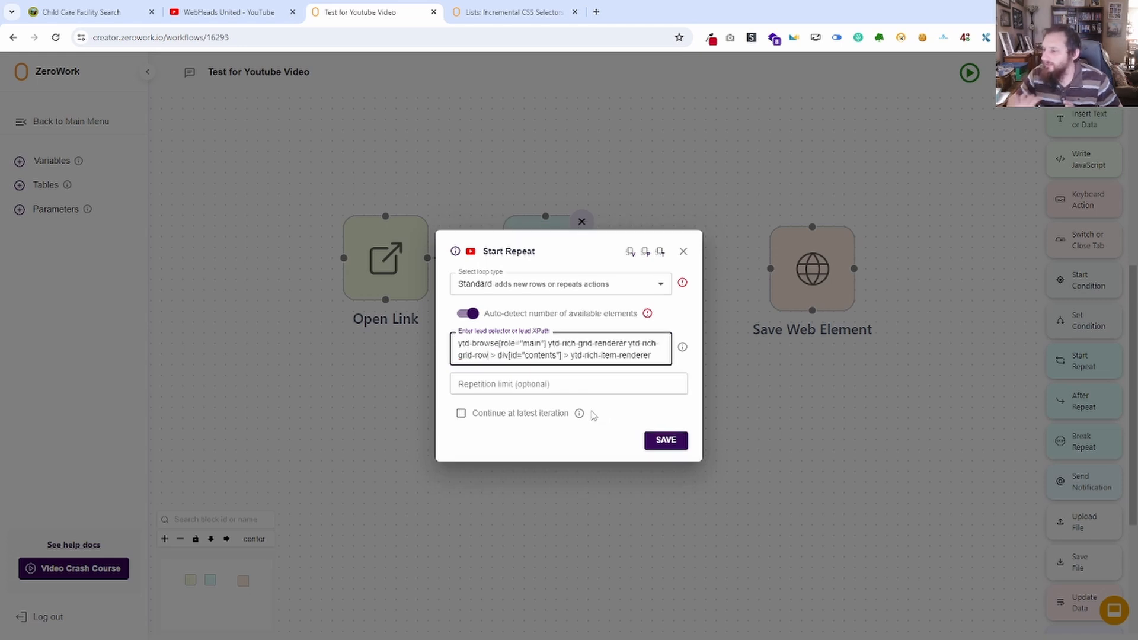
left_click(668, 440)
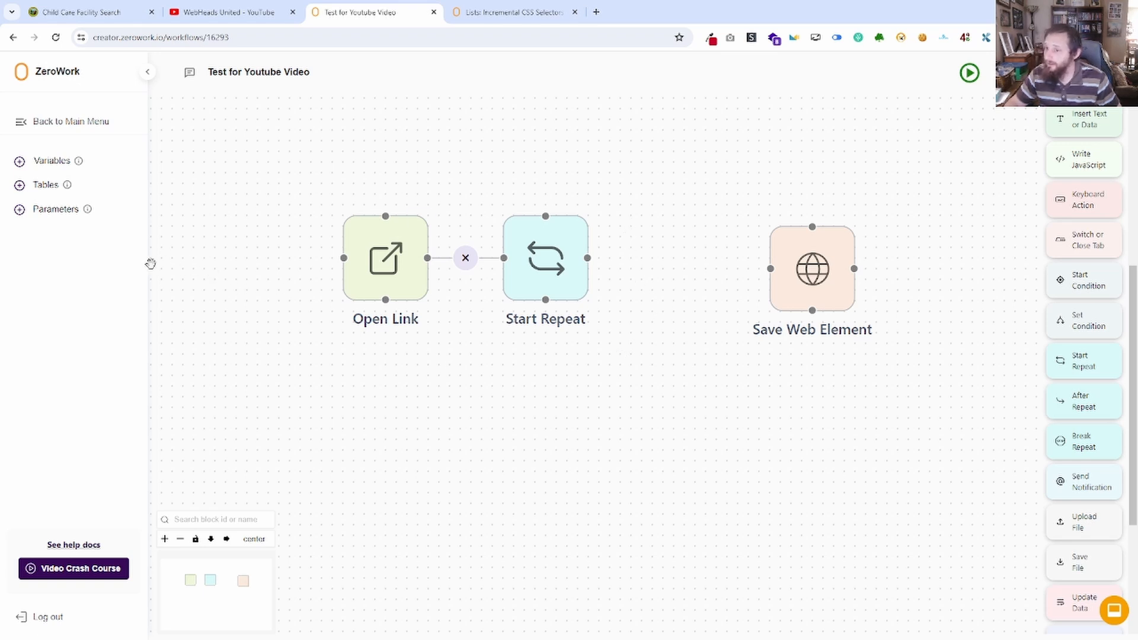
Reopen the Start Repeat block and select its complete lead selector for checking against the YouTube page.
left_click(268, 13)
left_click(309, 18)
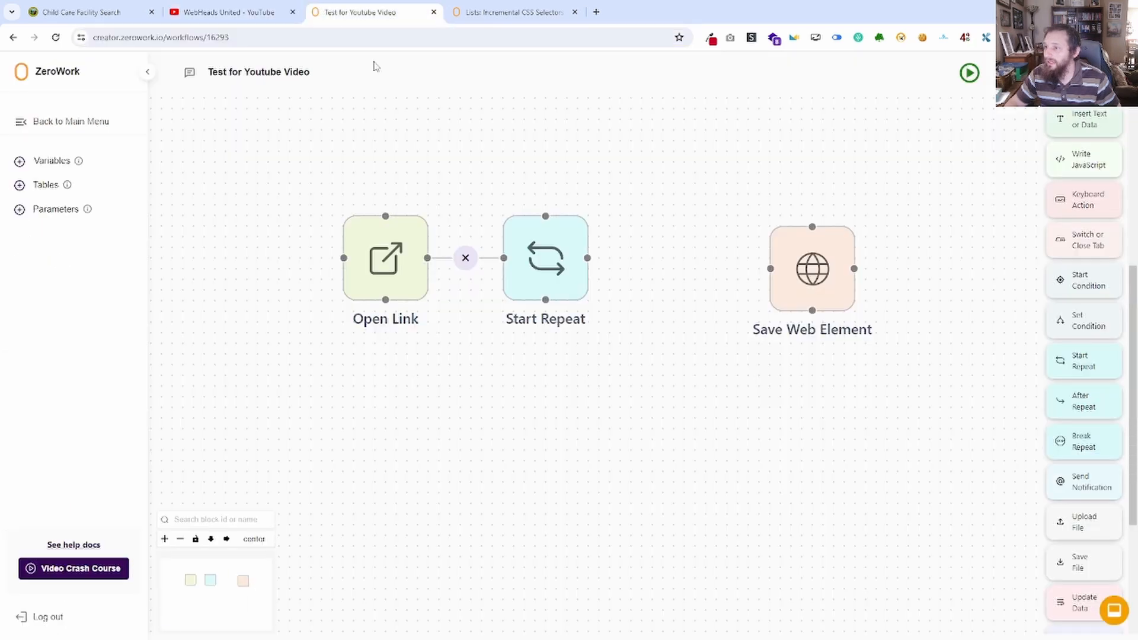
left_click(545, 258)
left_click_drag(626, 352, 446, 335)
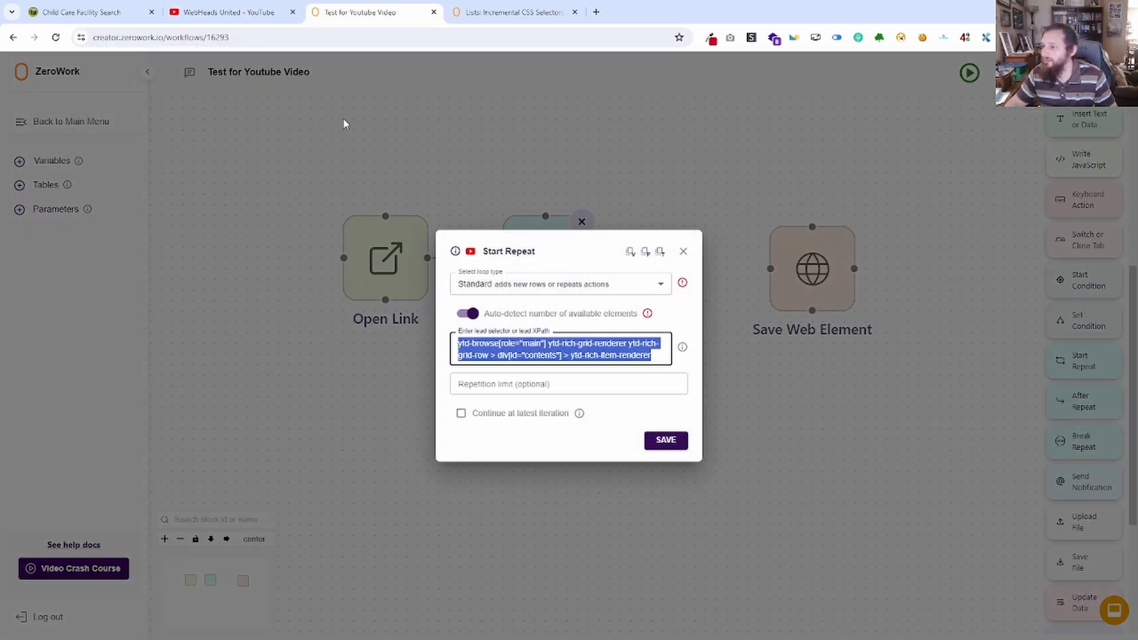
Open the developer console on the YouTube videos page, clear it, reload the page, and recall the previous querySelectorAll command.
left_click(265, 18)
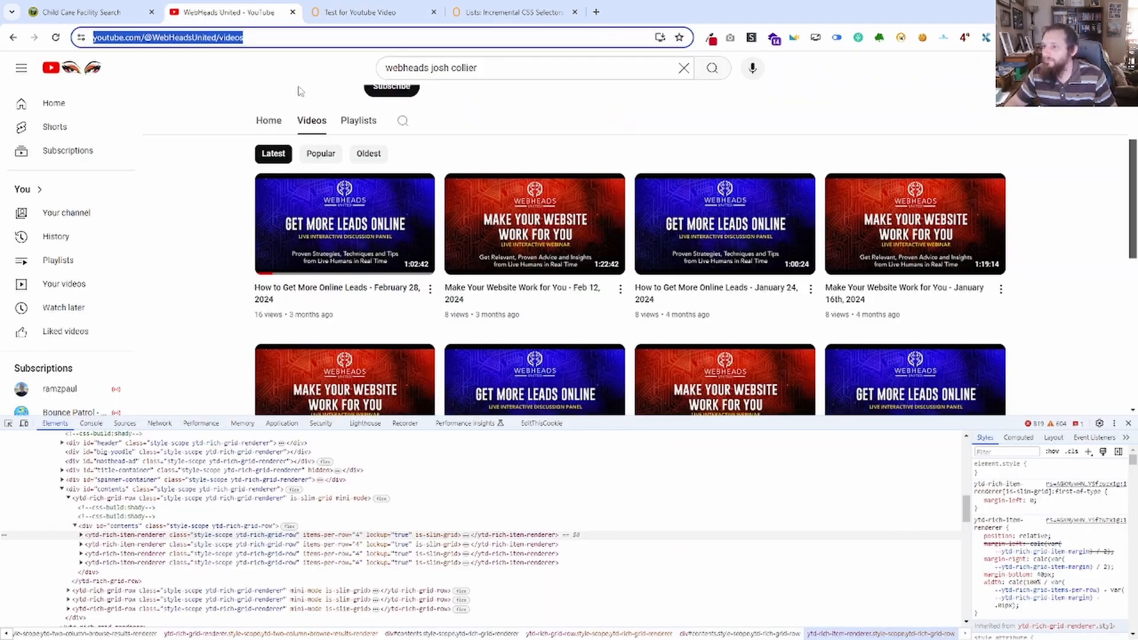
left_click(99, 423)
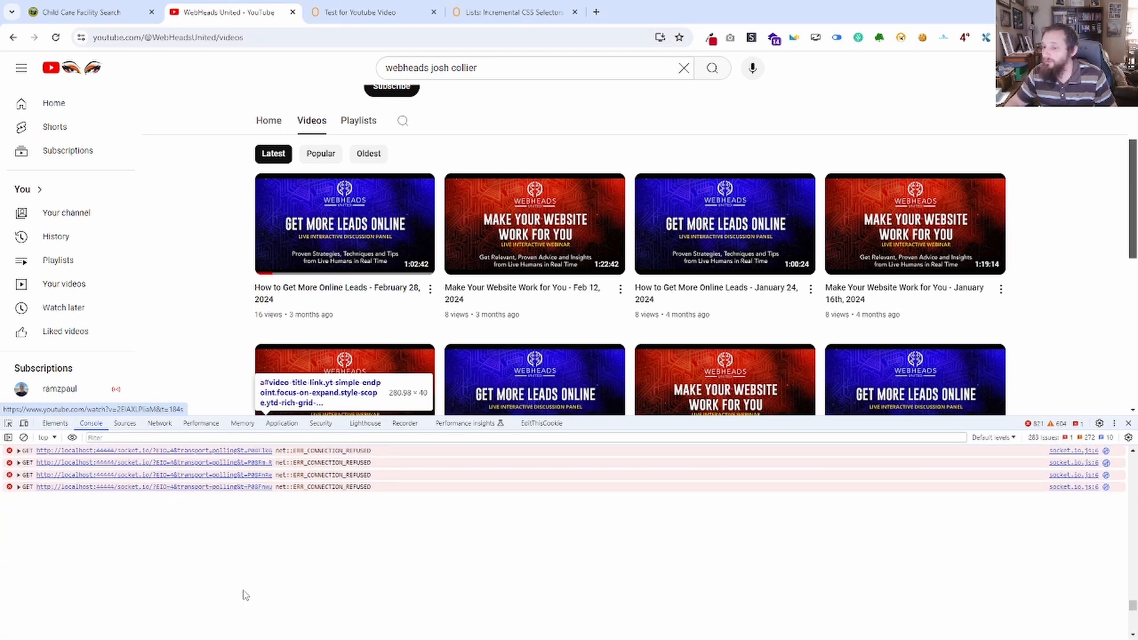
key("ctrl+l")
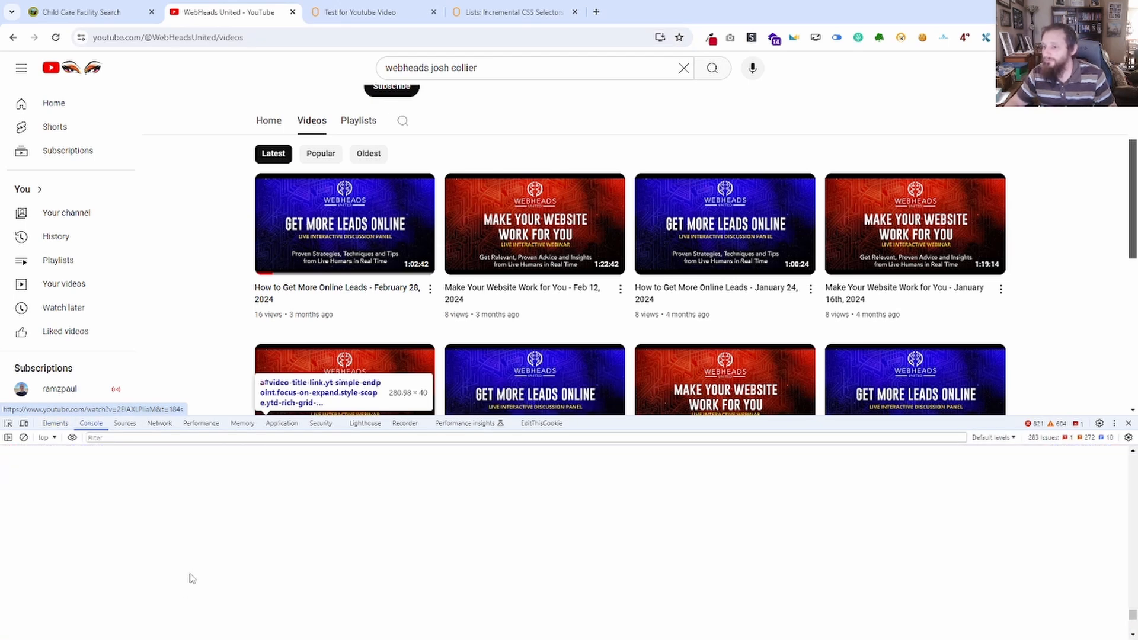
left_click(271, 37)
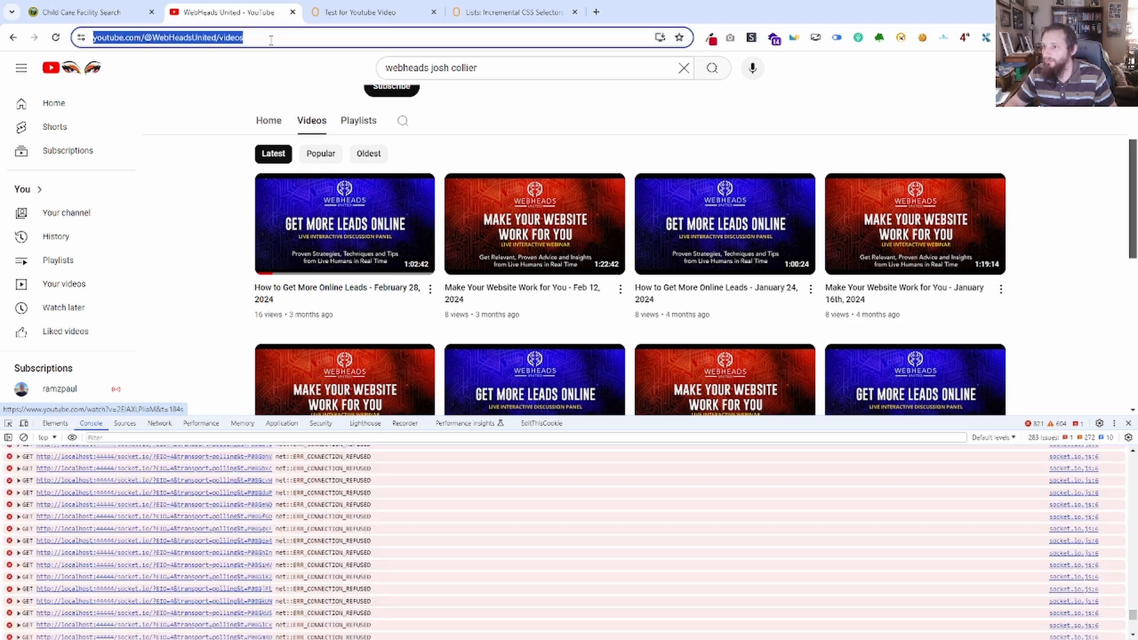
key("Return")
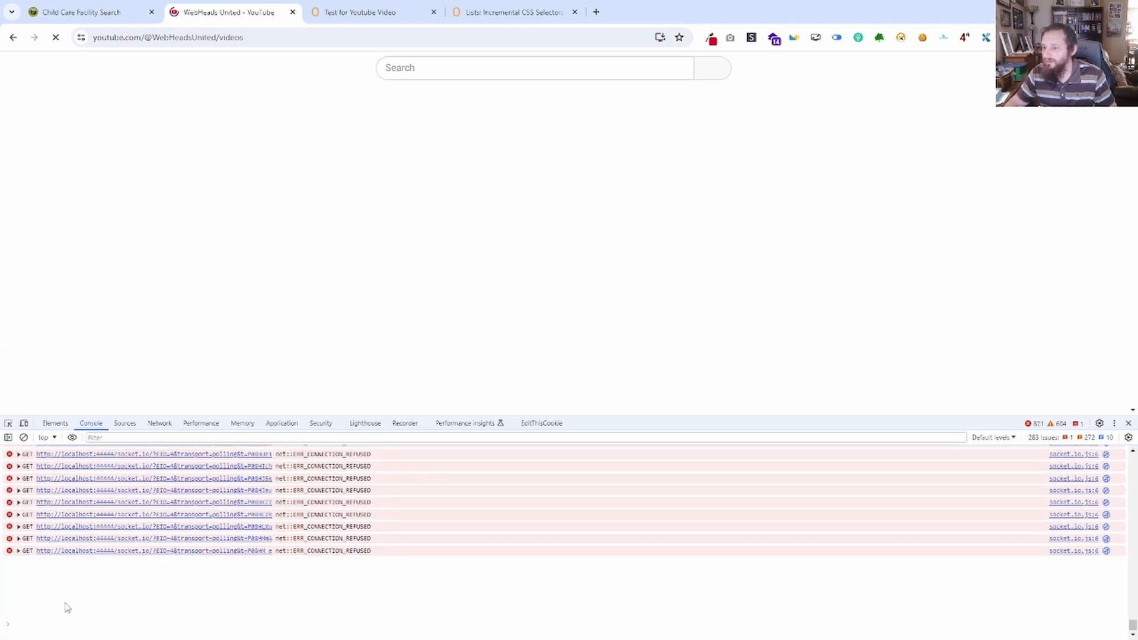
key("Up")
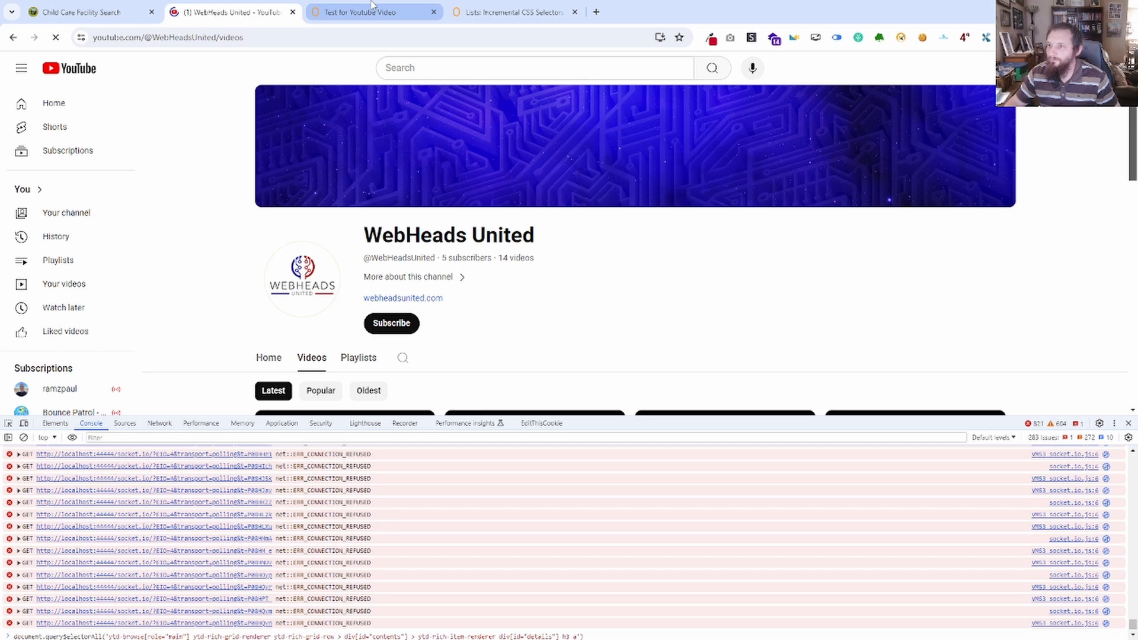
Reopen the developer tools and run the document.querySelectorAll command for the video title links (ending in div[id="details"] h3 a) in the console, expanding the returned list.
left_click(1129, 423)
scroll(241, 461, "down", 4)
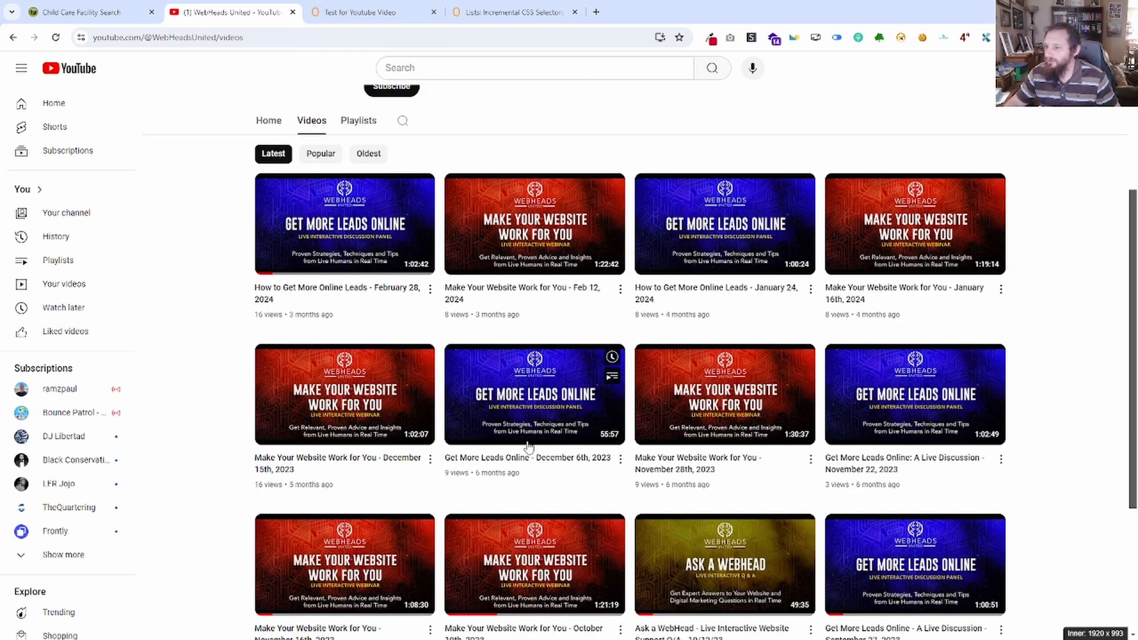
right_click(242, 462)
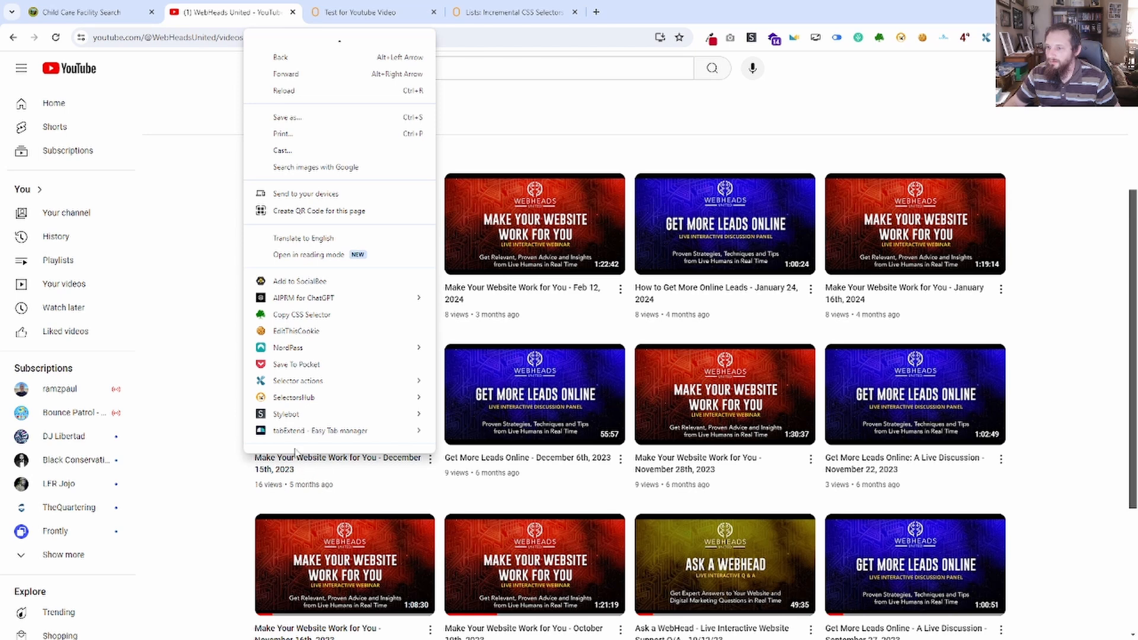
scroll(300, 417, "down", 2)
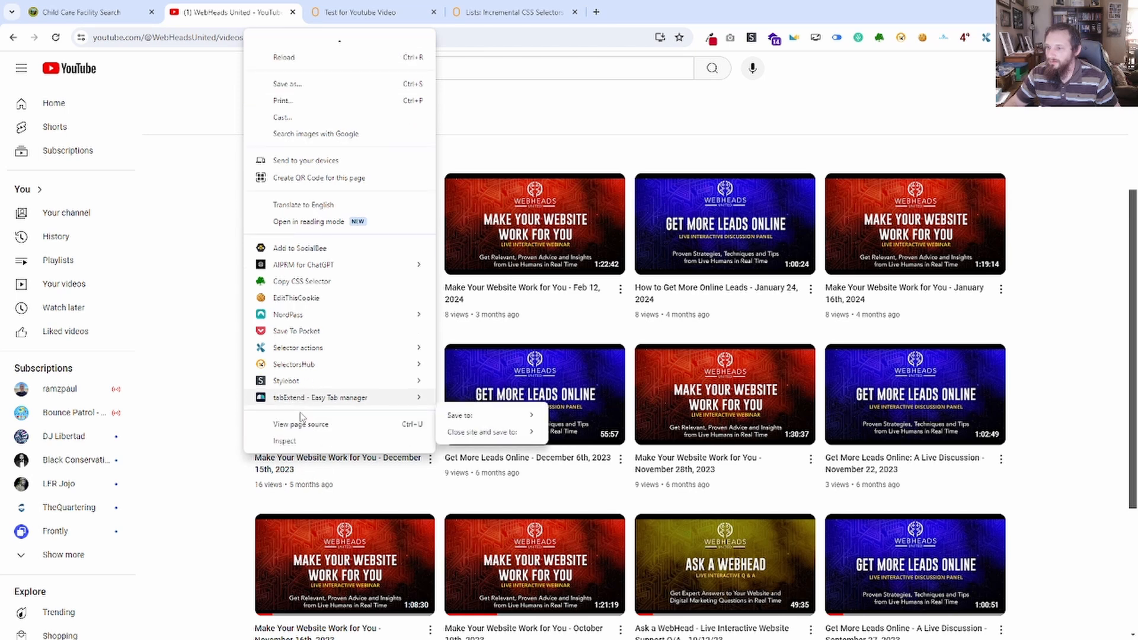
left_click(316, 448)
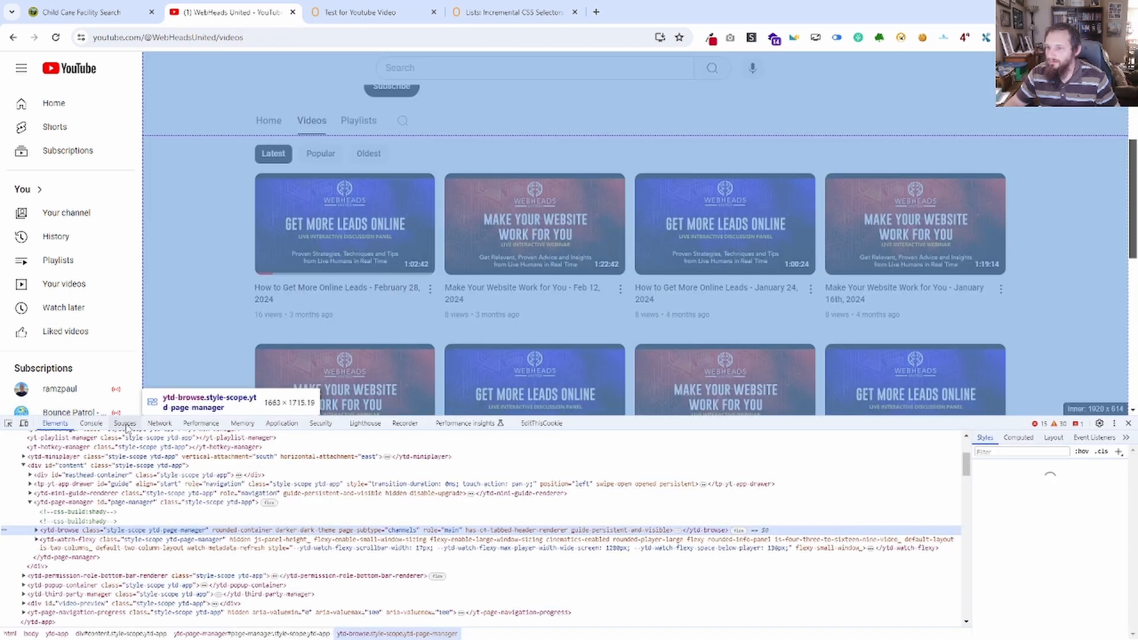
left_click(126, 423)
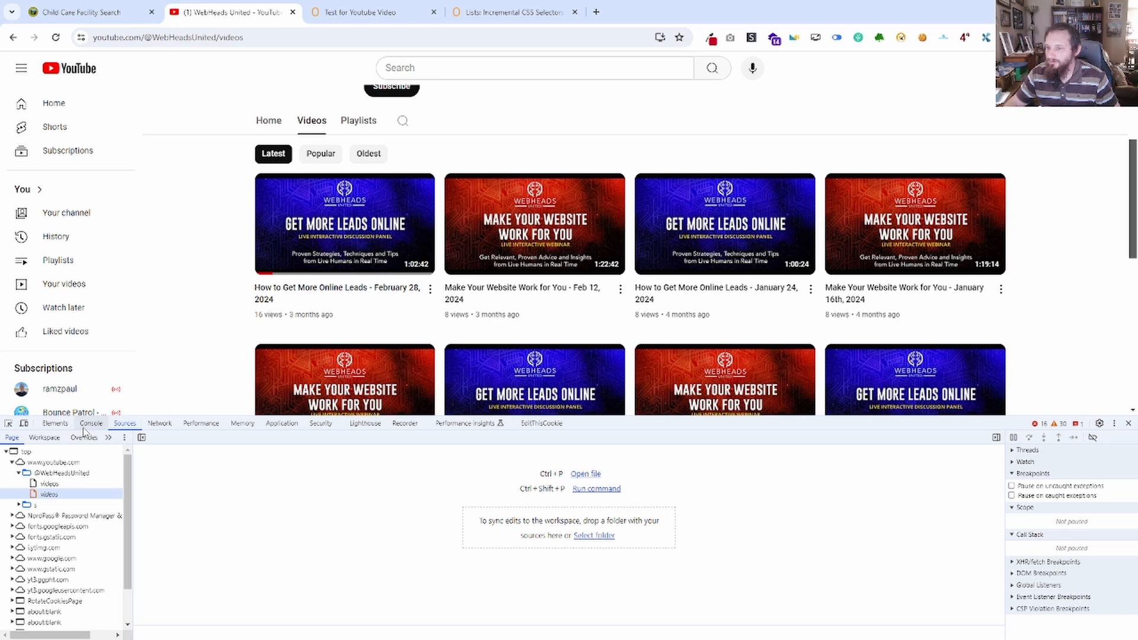
left_click(91, 423)
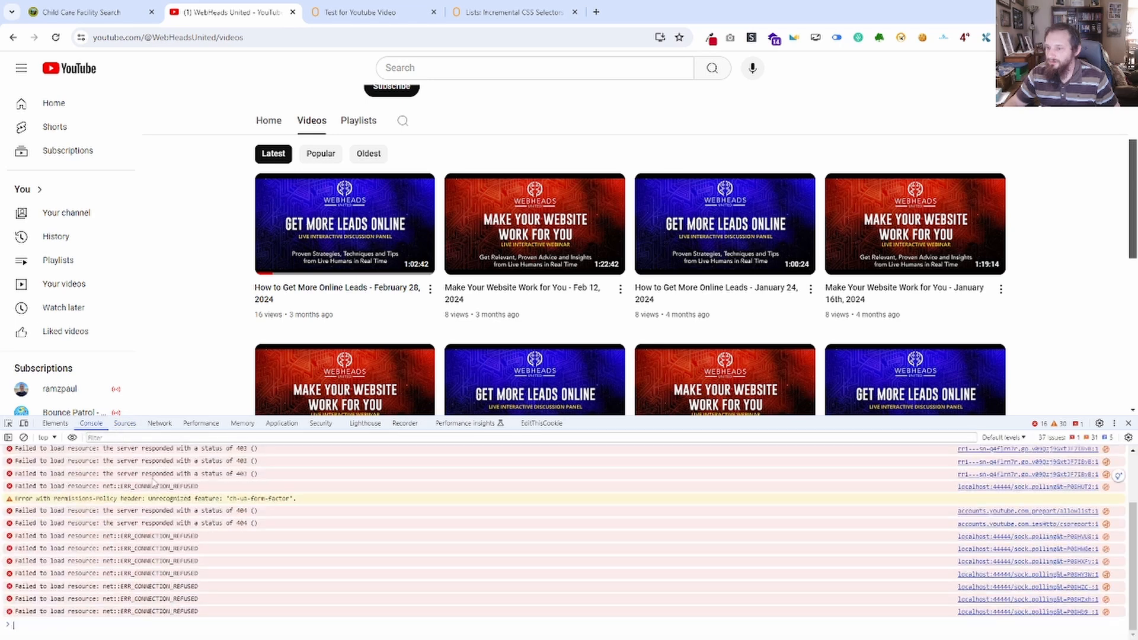
type("document.querySelectorAll('ytd-browse[role=\"main\"] ytd-rich-grid-renderer ytd-rich-grid-row > div[id=\"contents\"] > ytd-rich-item-renderer div[id=\"details\"] h3 a')")
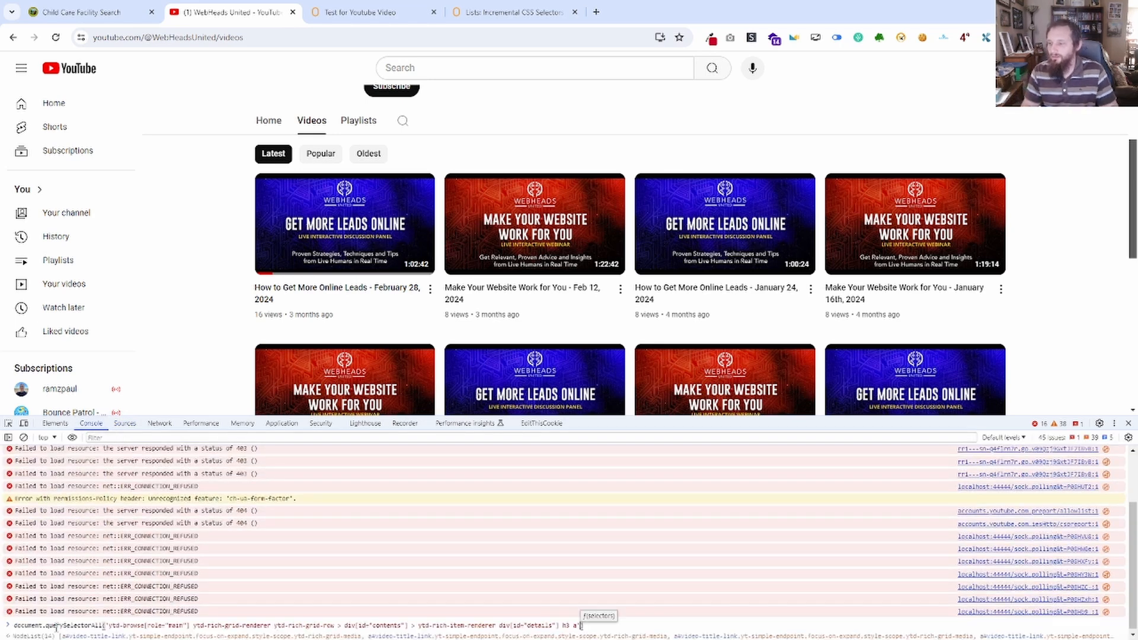
key("Return")
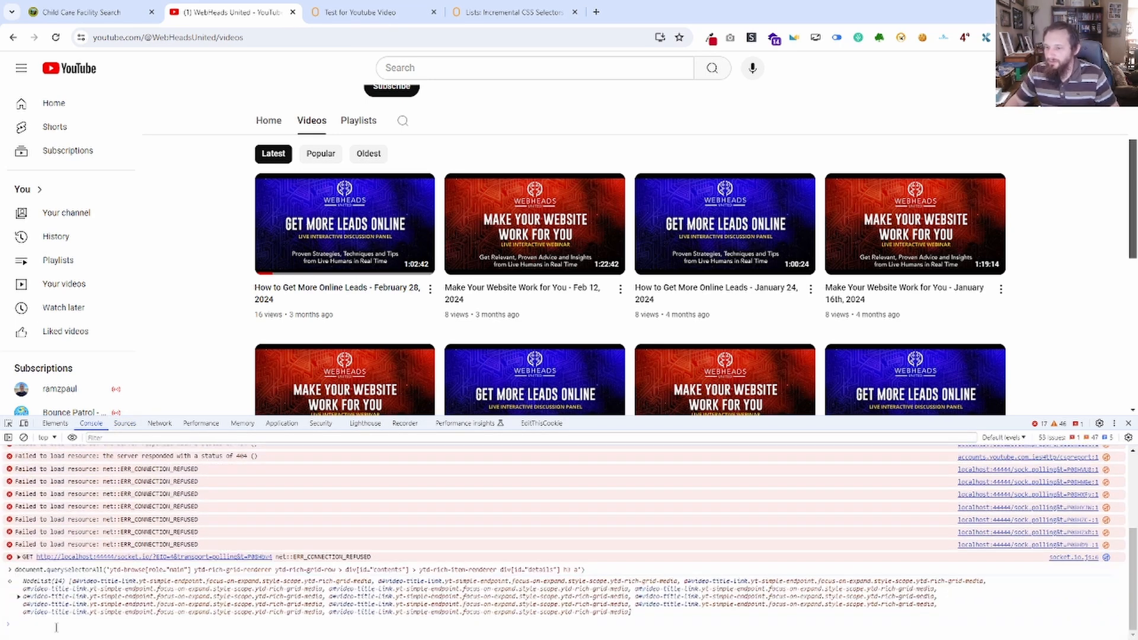
left_click(20, 599)
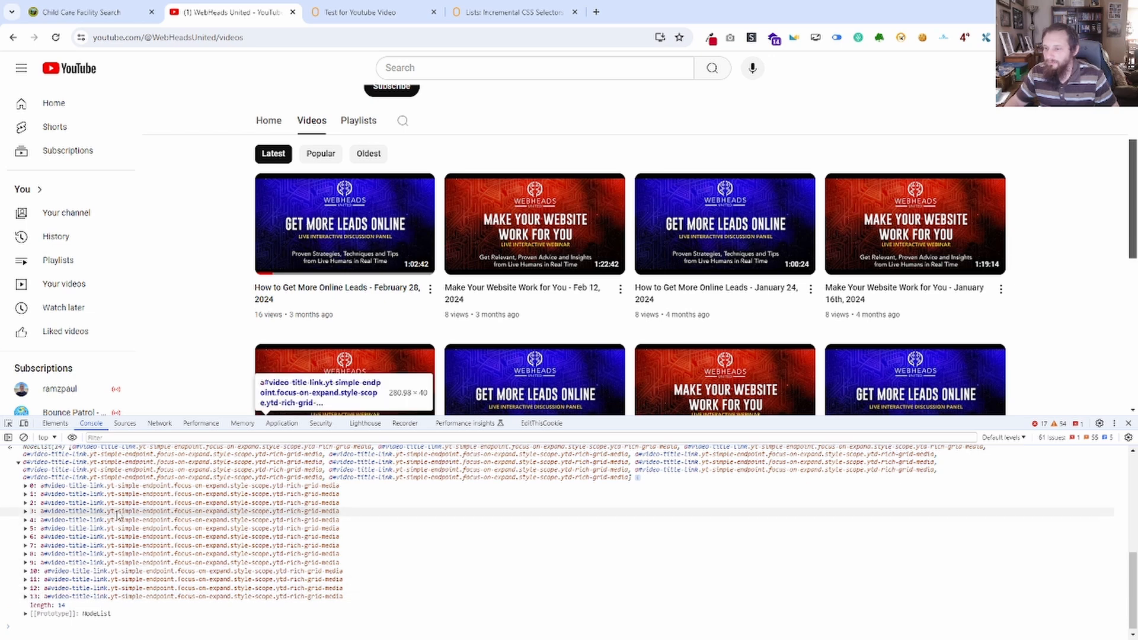
Return to the ZeroWork workflow and save the Start Repeat block with its existing lead selector.
left_click(368, 13)
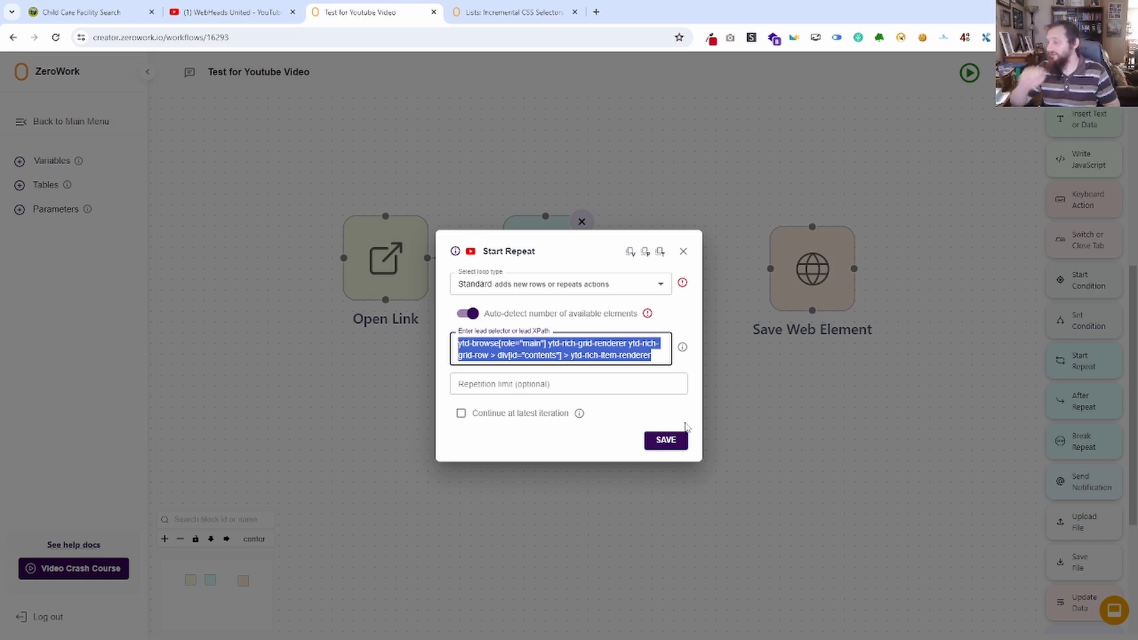
left_click(683, 442)
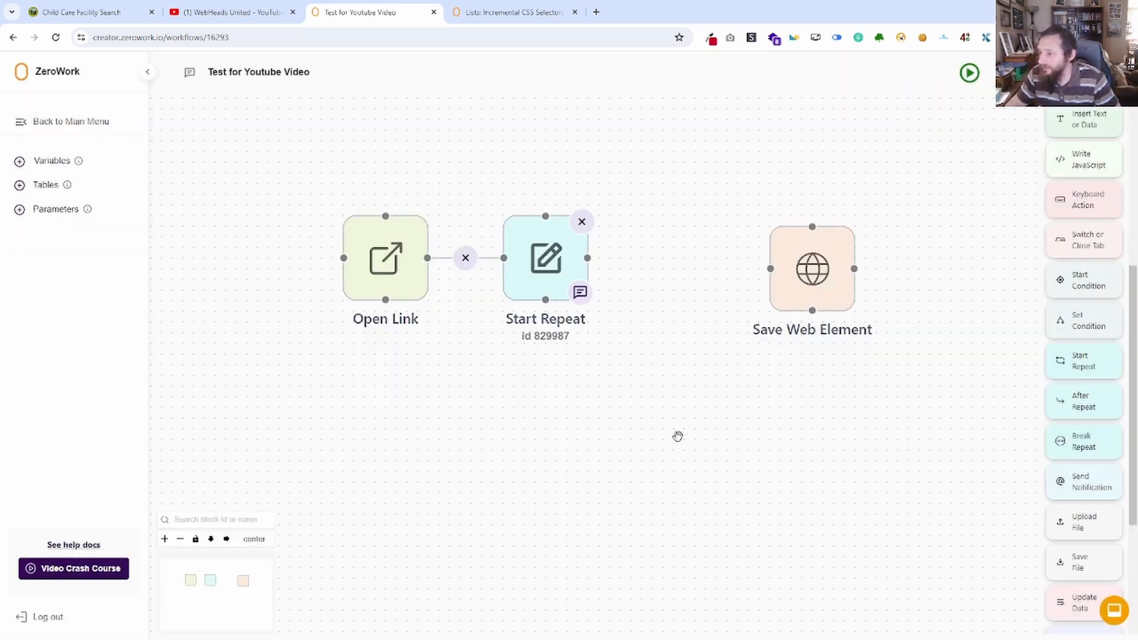
Add a ZeroWork table with custom columns titled "Test for Youtube Video" with one column named "Video Title", and close its empty view.
left_click(20, 186)
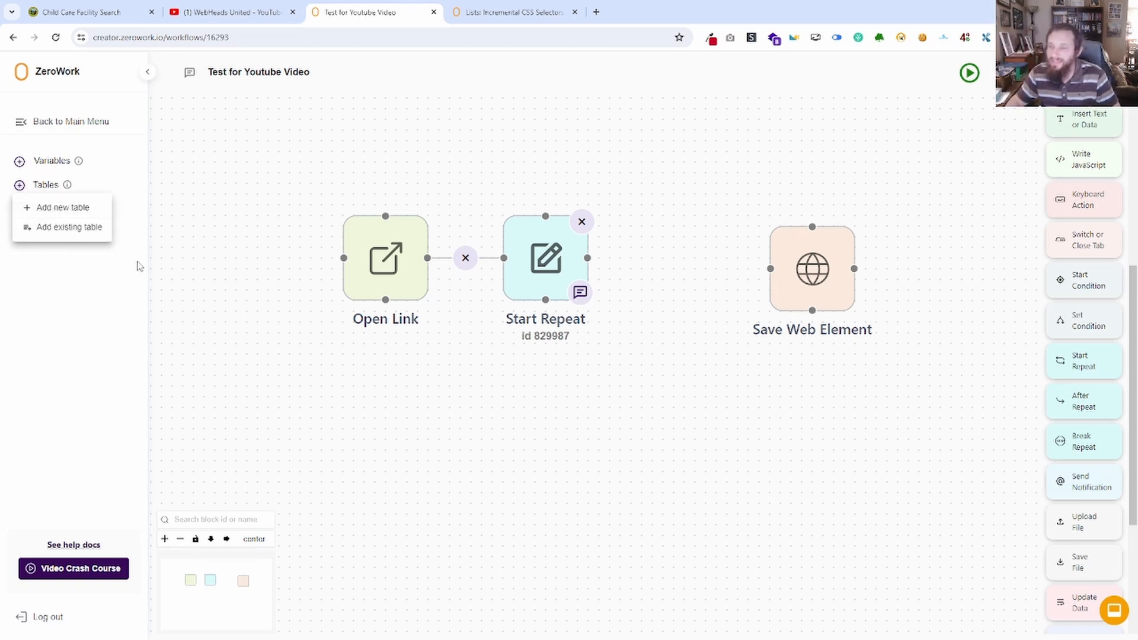
left_click(93, 207)
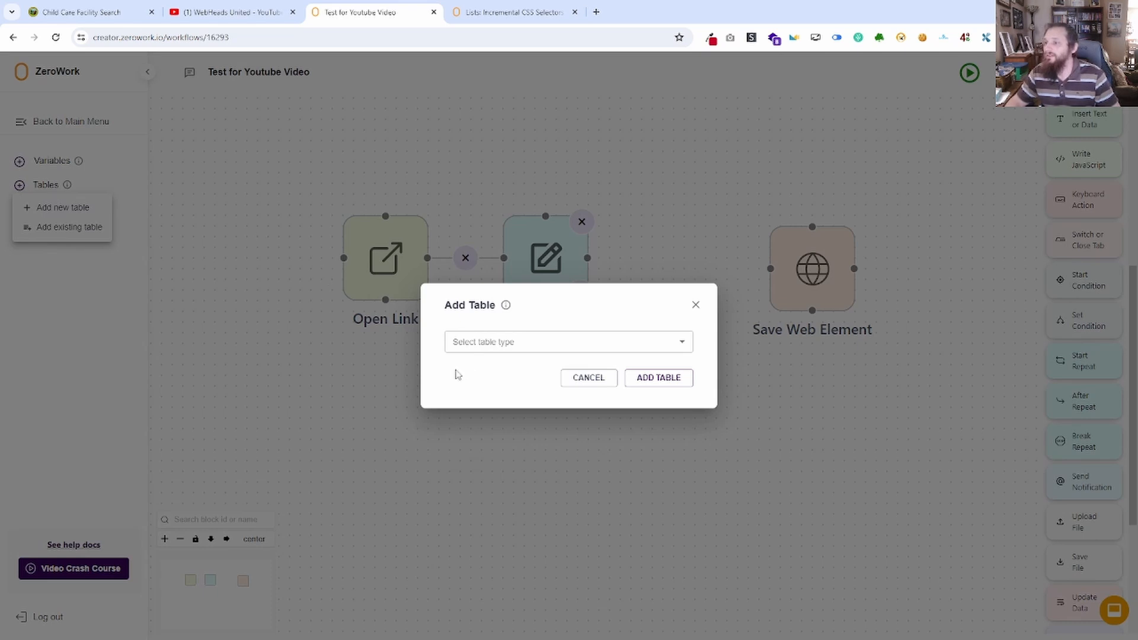
left_click(534, 345)
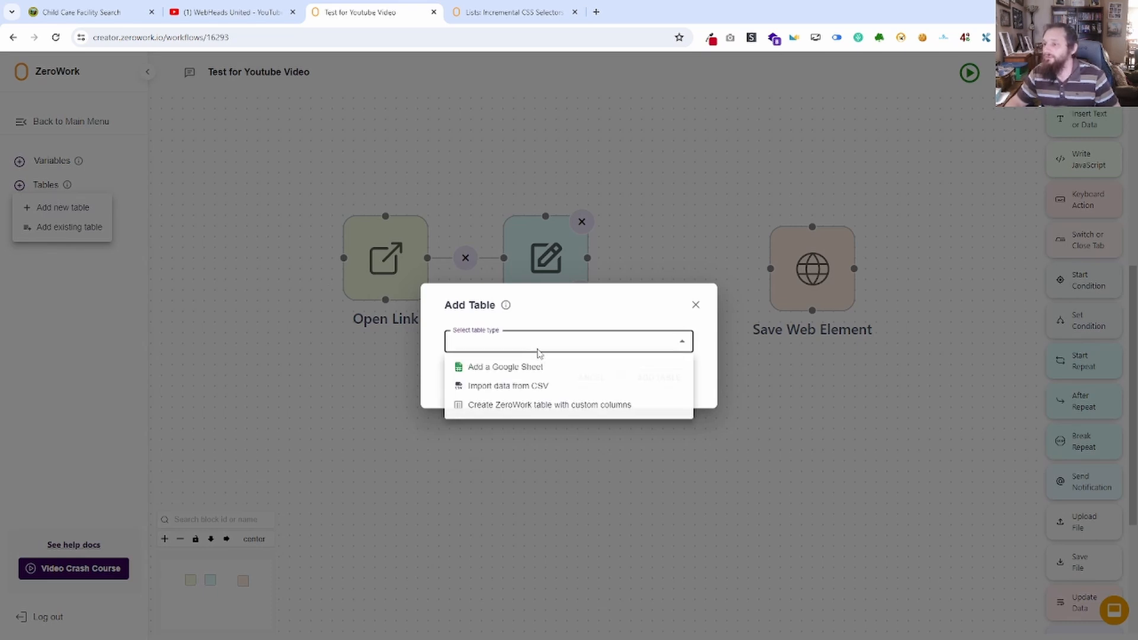
left_click(517, 407)
left_click(508, 311)
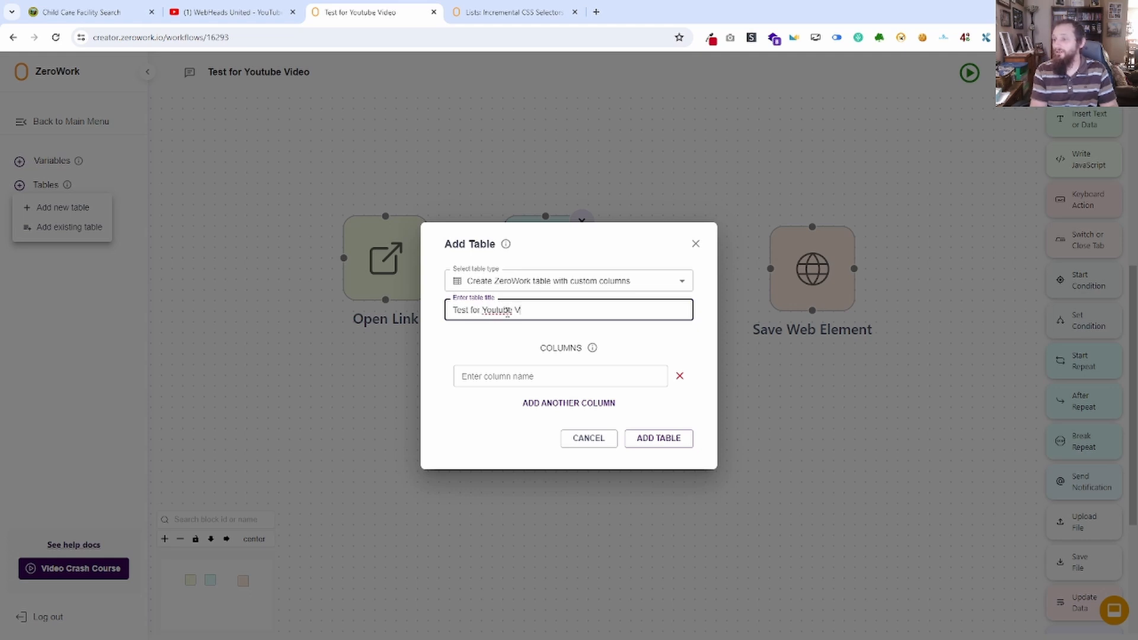
left_click(545, 372)
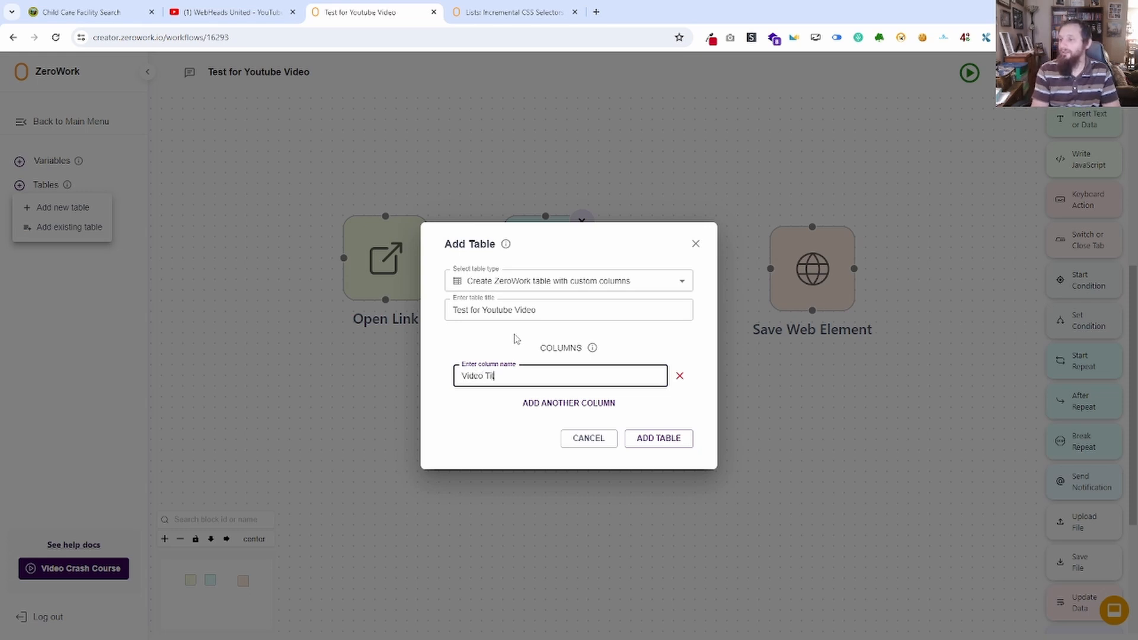
left_click(675, 445)
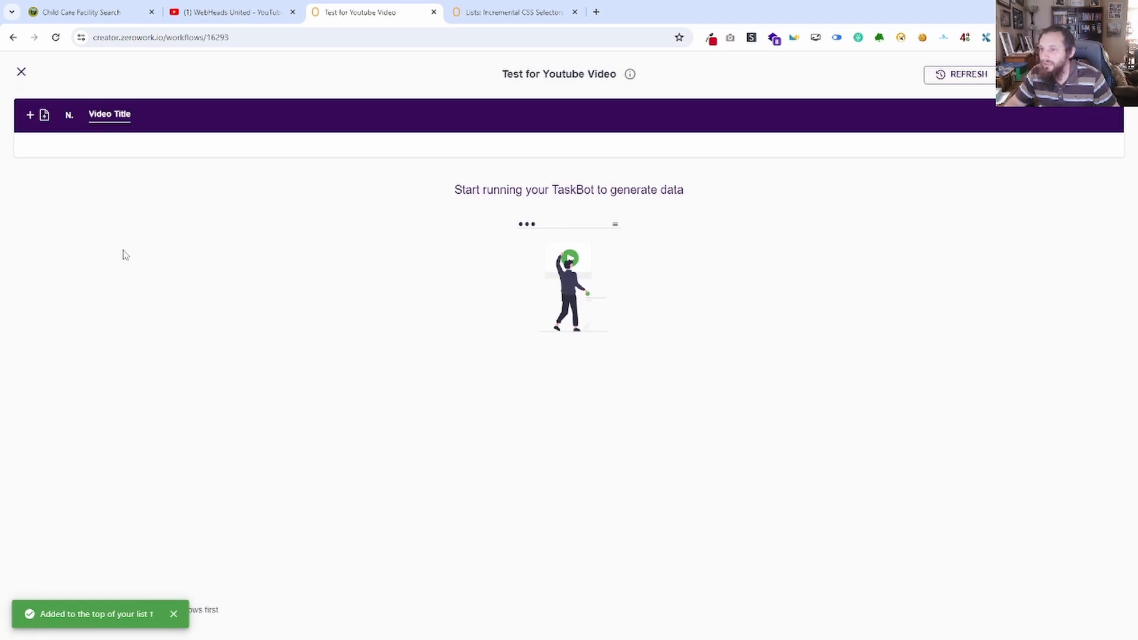
left_click(21, 72)
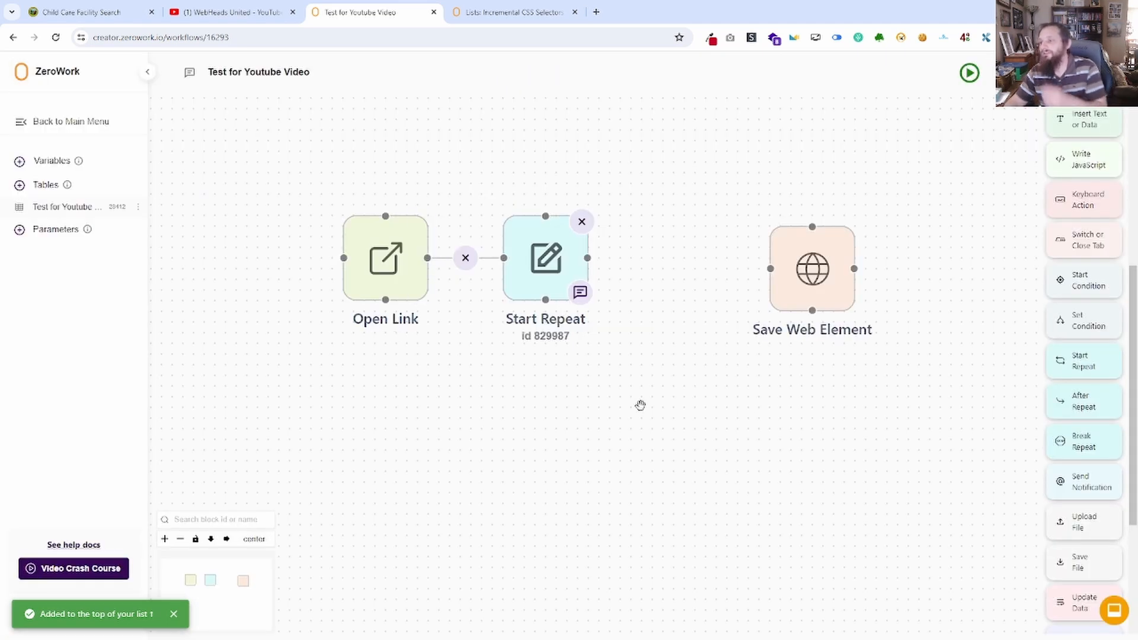
Connect the Save Web Element block to the Start Repeat block and place it beside that block in line.
left_click_drag(771, 269, 591, 251)
left_click_drag(792, 243, 696, 233)
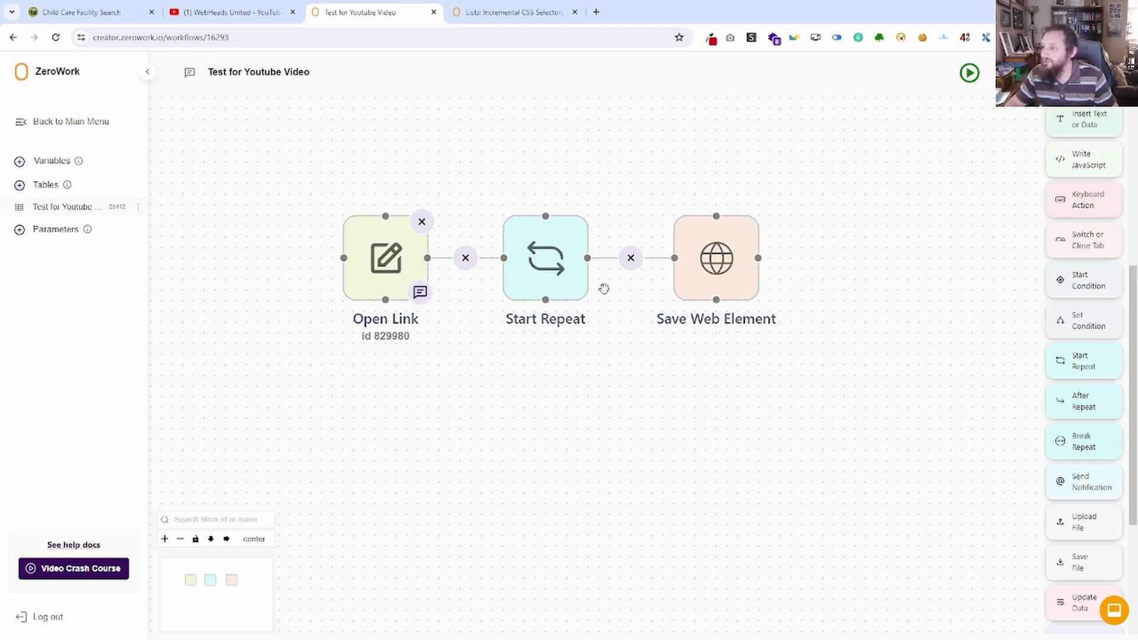
In the Save Web Element selector, remove both :nth-child(1) parts and append >> nth={loop_index,0}, checking the syntax in the incremental selectors docs.
left_click(716, 266)
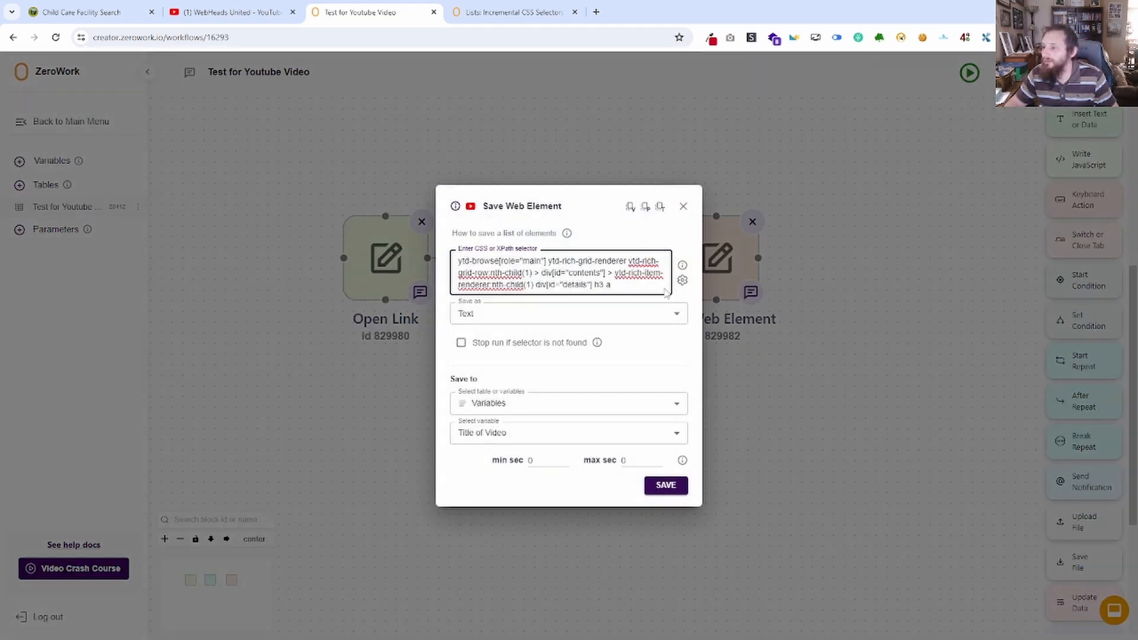
left_click_drag(613, 285, 487, 285)
left_click(539, 267)
key("BackSpace")
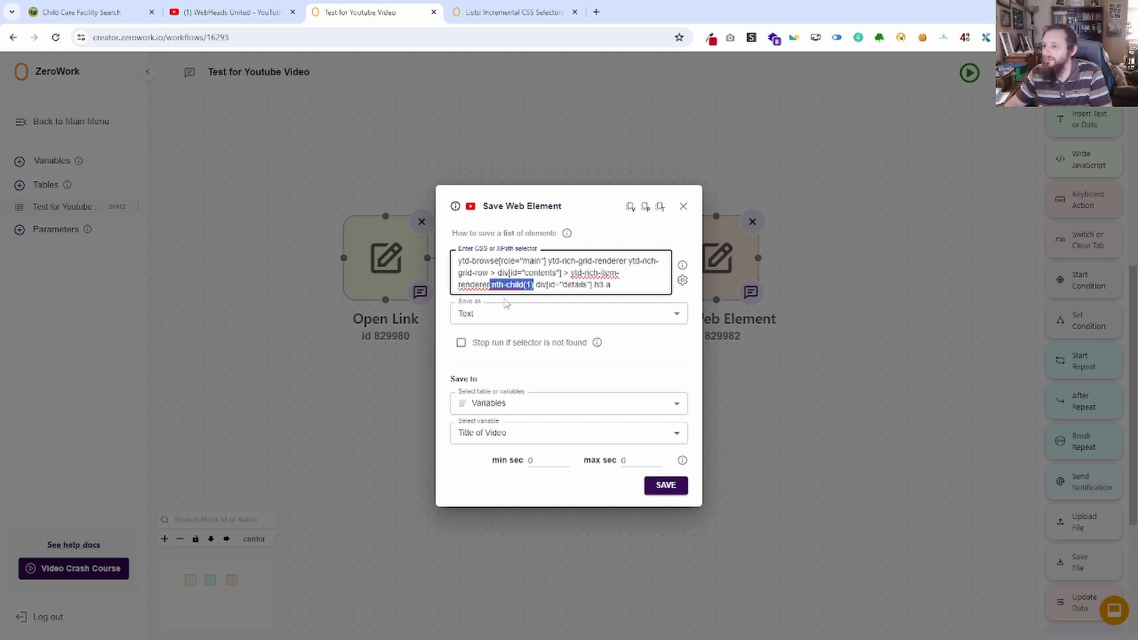
key("BackSpace")
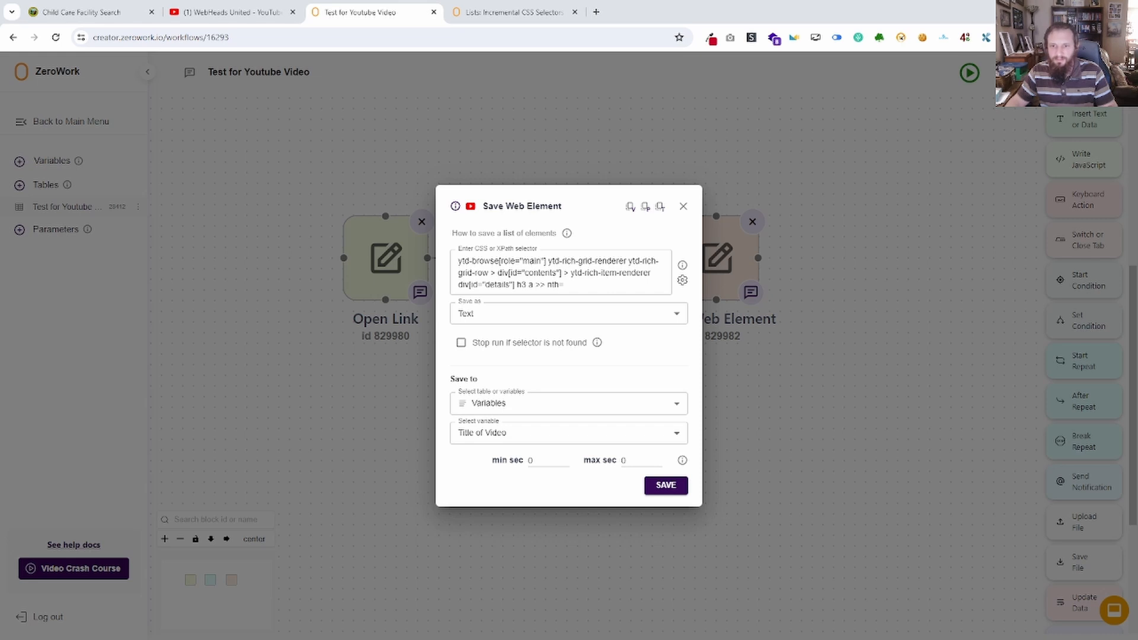
left_click(485, 12)
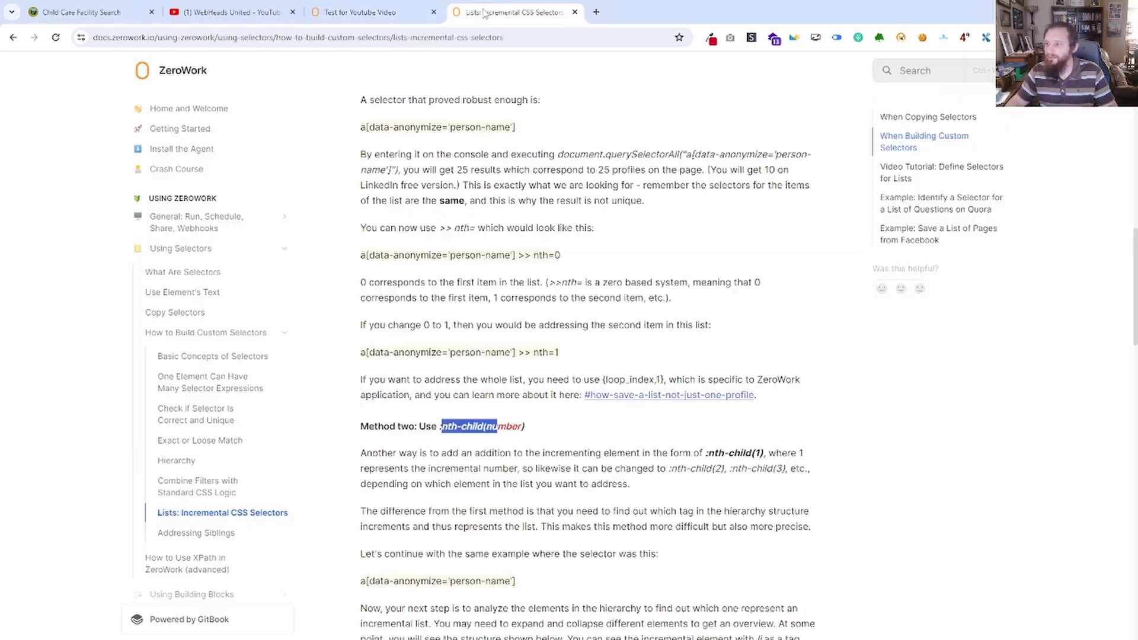
left_click(367, 12)
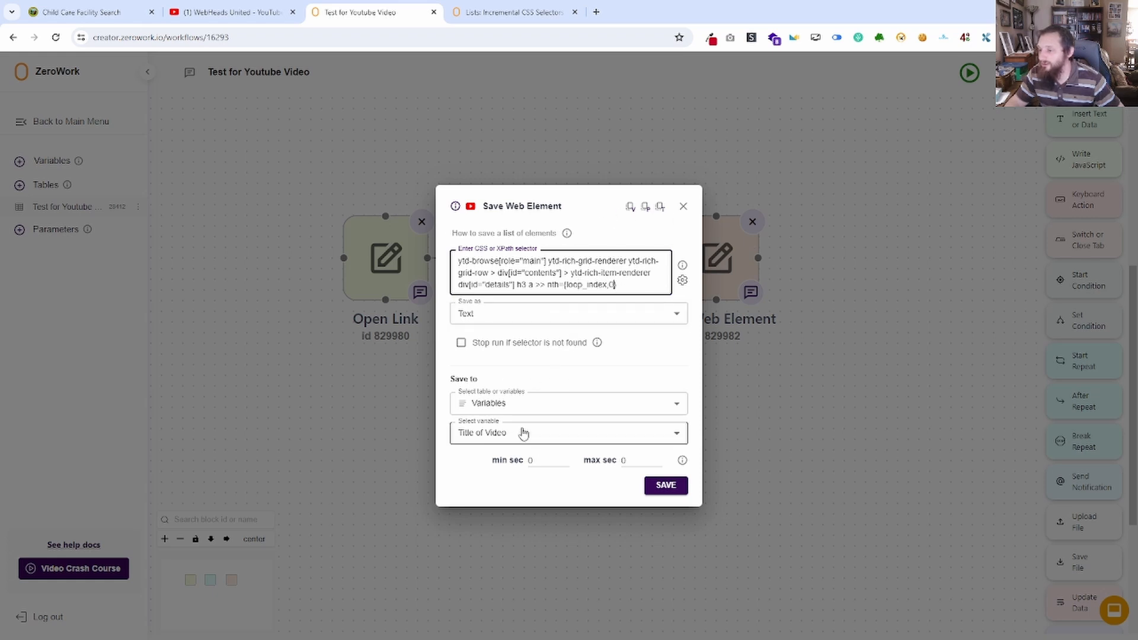
Set the Save Web Element block to save into the "Test for Youtube Video" table's "Video Title" column, and save the block.
left_click(519, 401)
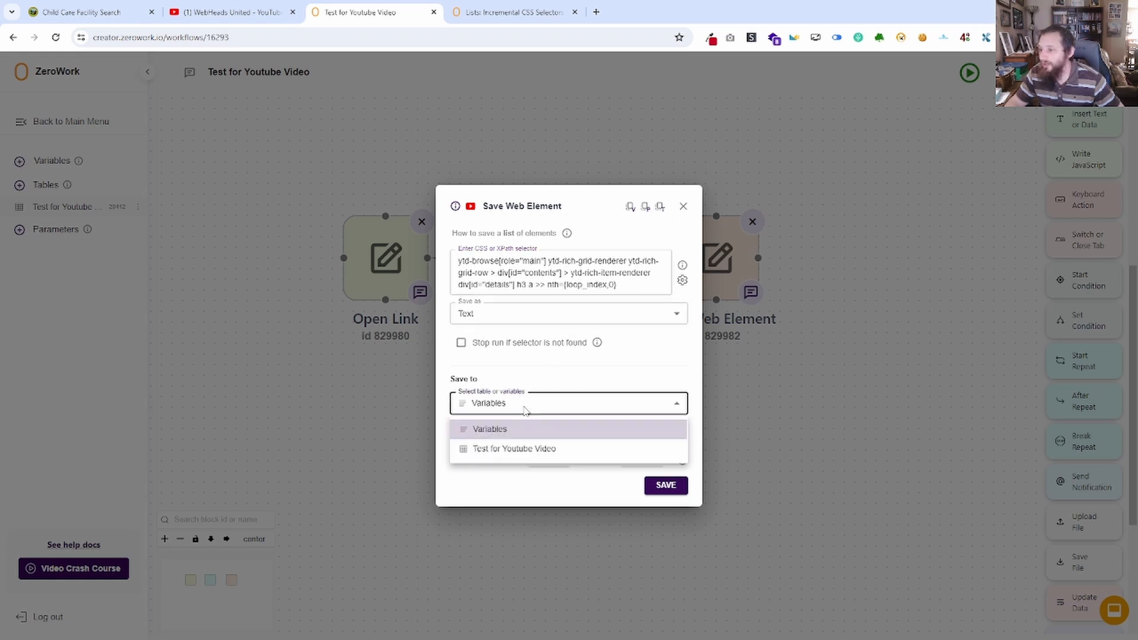
left_click(528, 448)
left_click(533, 434)
left_click(531, 465)
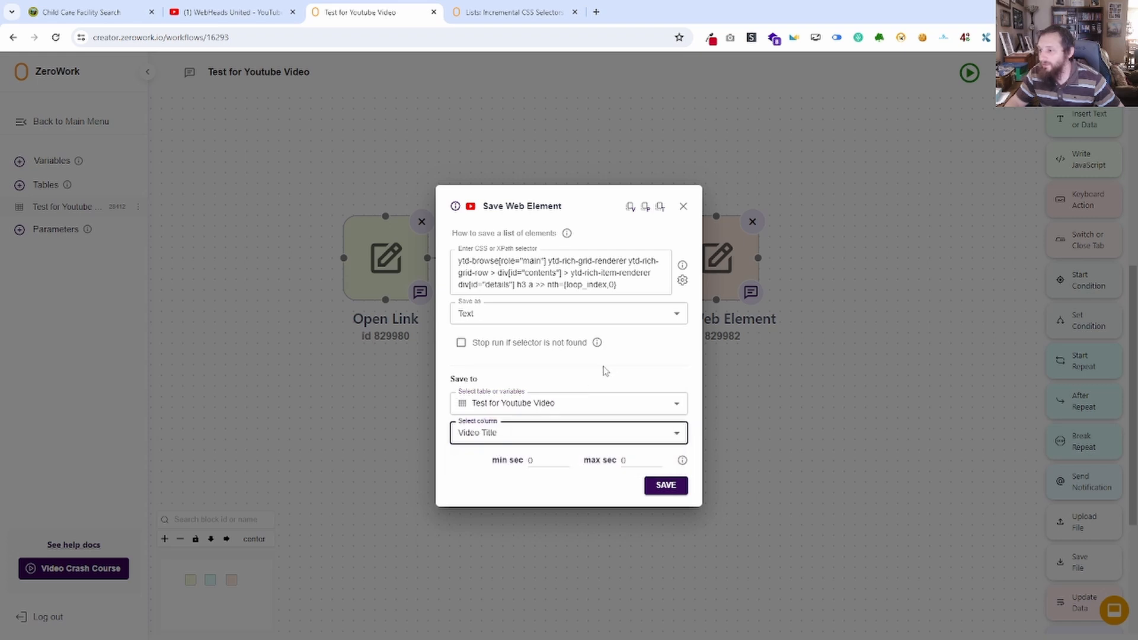
left_click(663, 488)
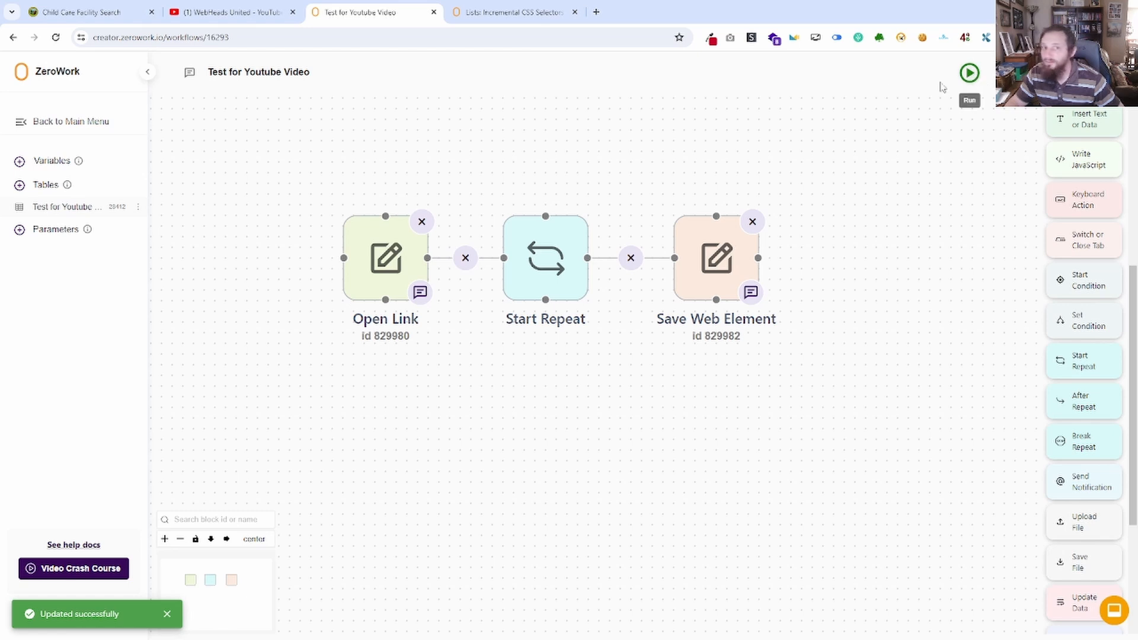
Run the TaskBot and close its browser window once the run has ended.
left_click(970, 73)
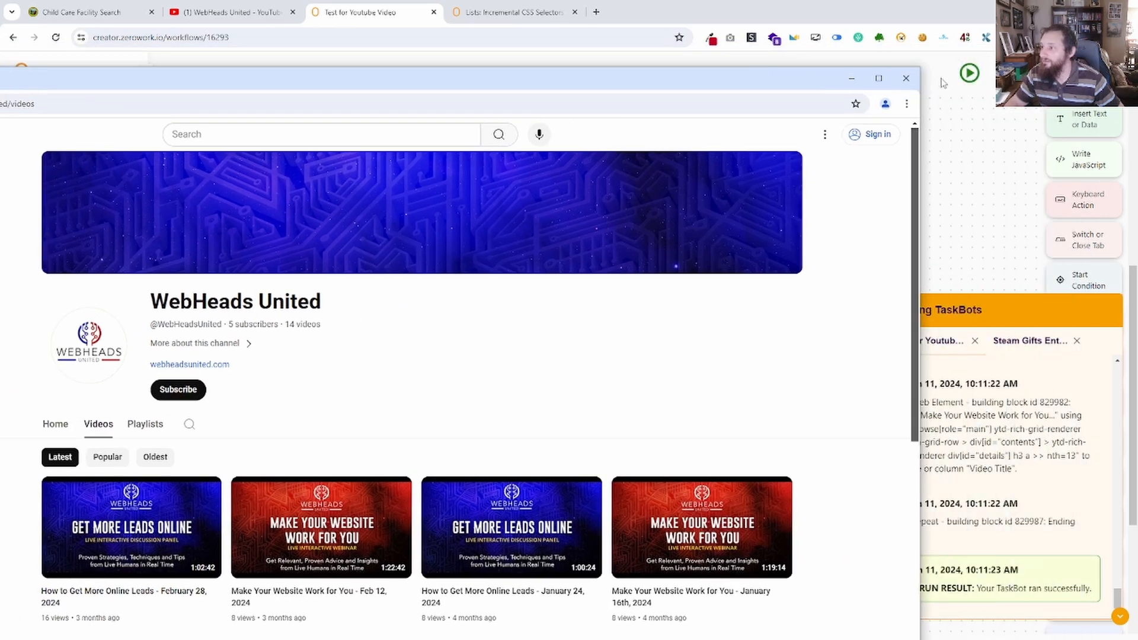
left_click(906, 78)
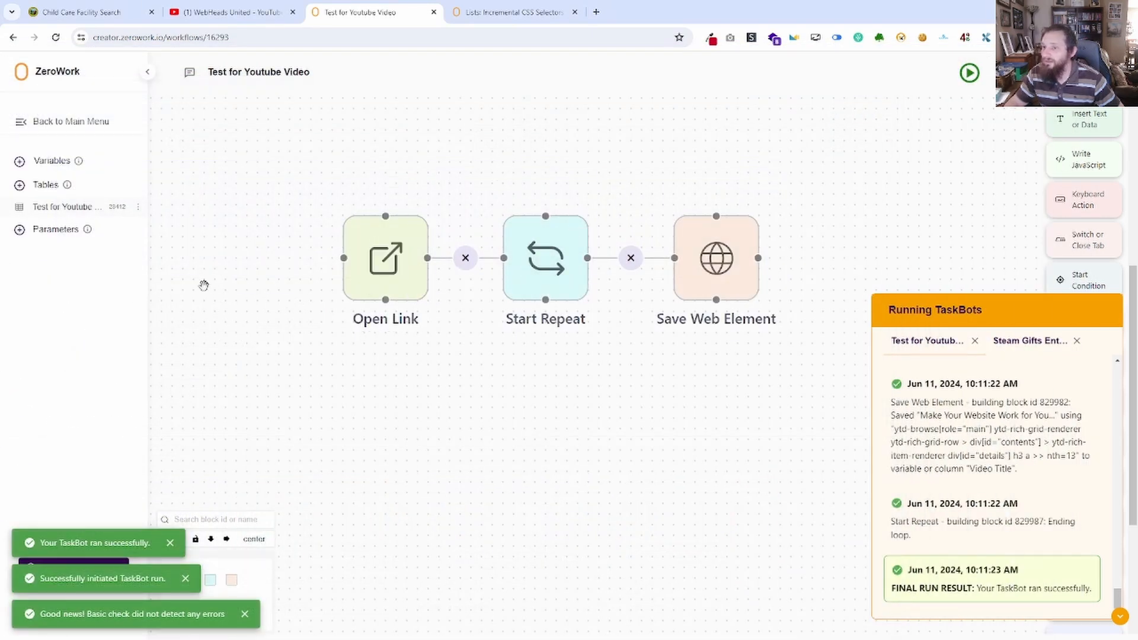
Examine the titles saved in the "Test for Youtube Video" table, expanding several of the first rows, and close the table.
left_click(58, 208)
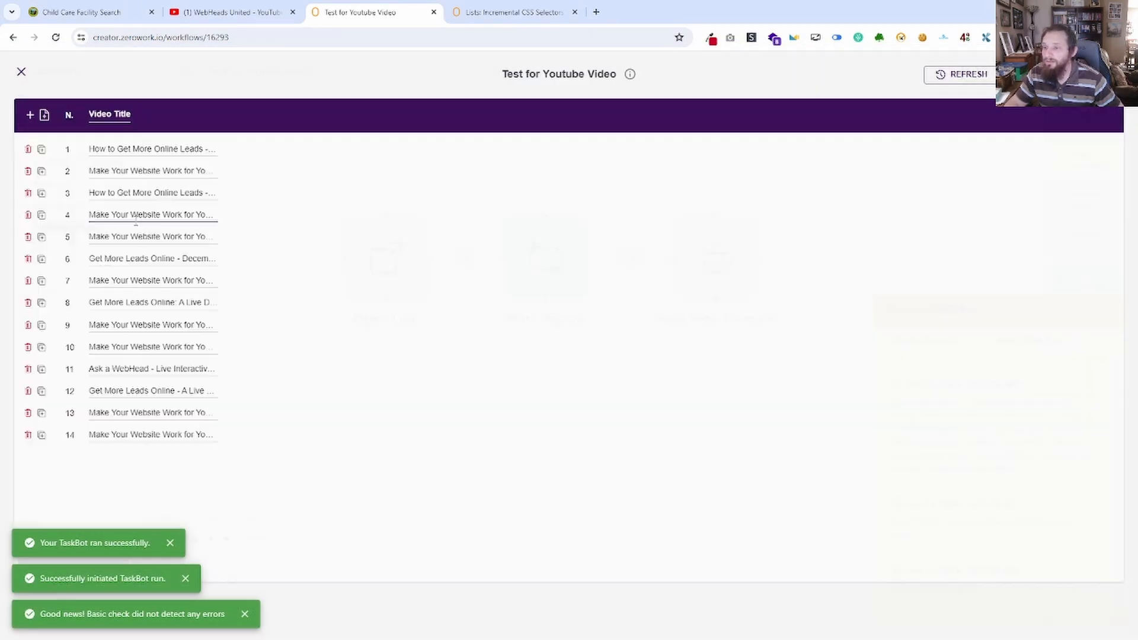
left_click(211, 156)
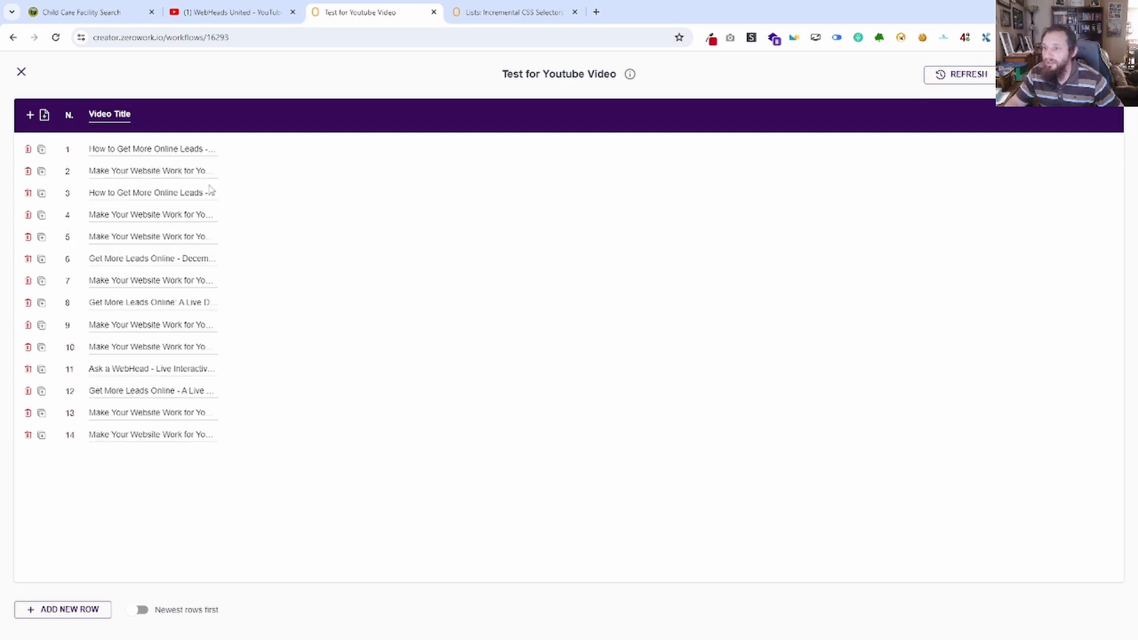
left_click(209, 179)
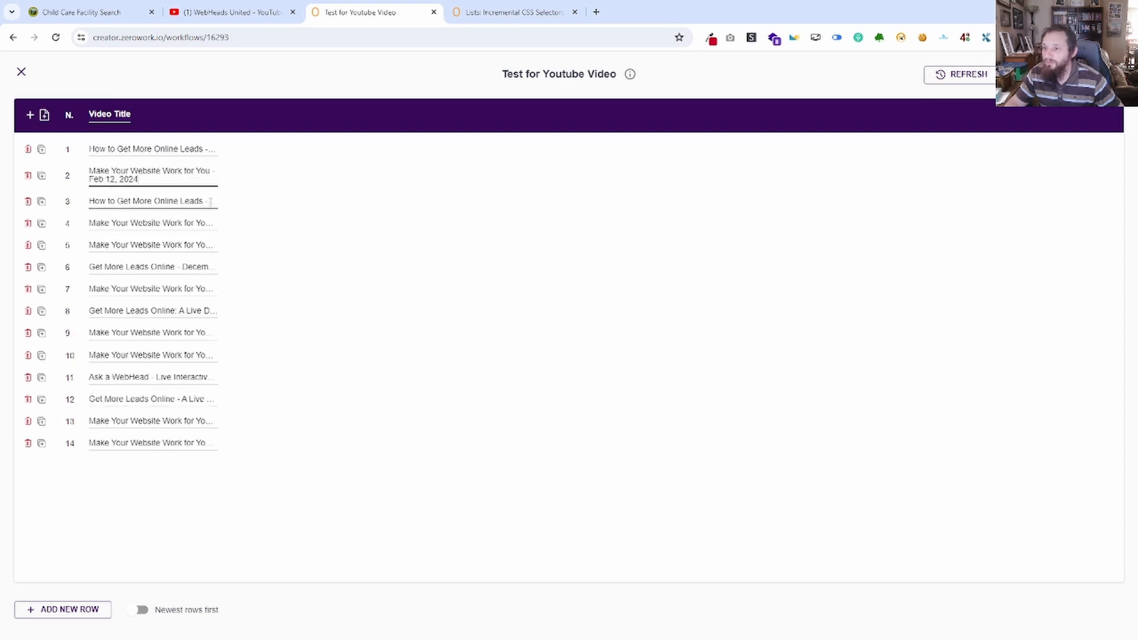
left_click(208, 211)
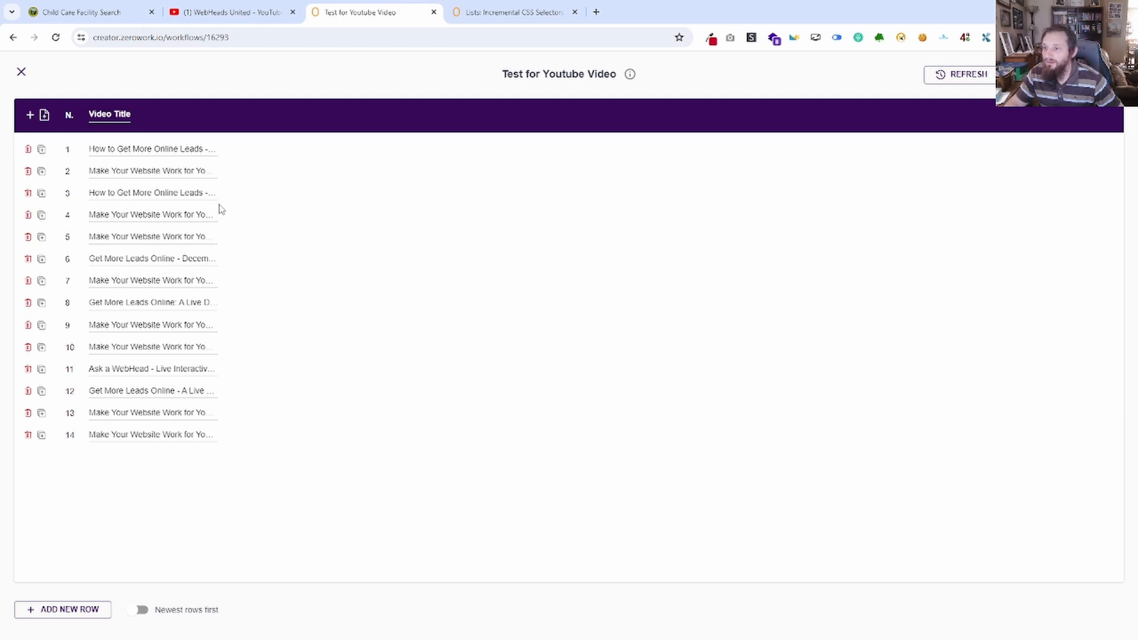
left_click(212, 203)
left_click(22, 72)
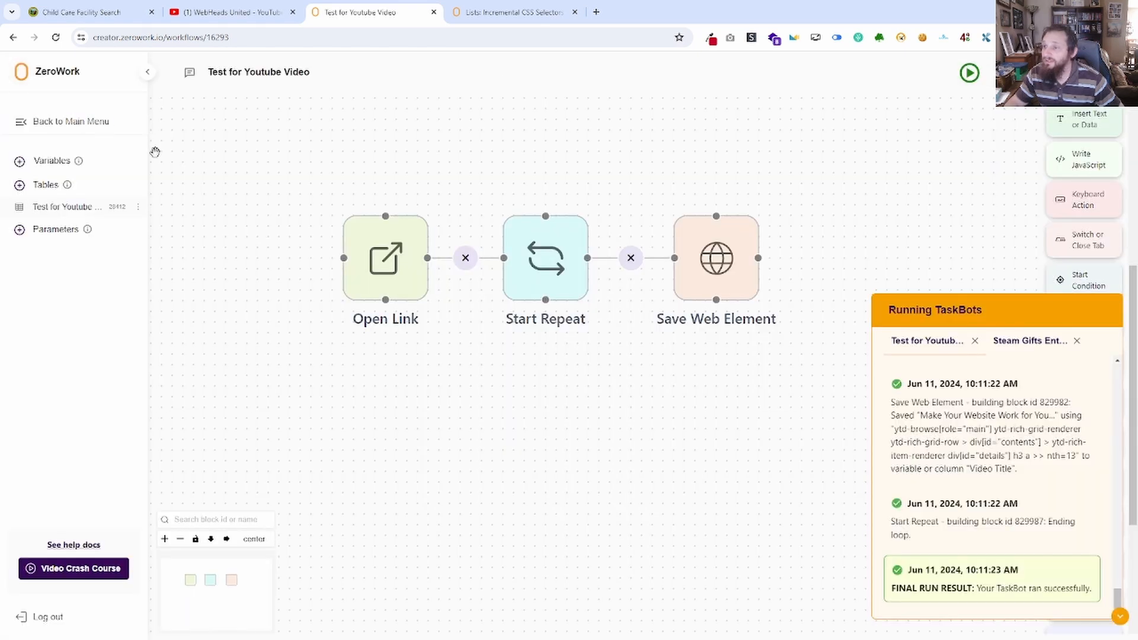
Switch to the YouTube channel's videos page and inspect the first video's title element in the developer tools.
left_click_drag(843, 230, 617, 150)
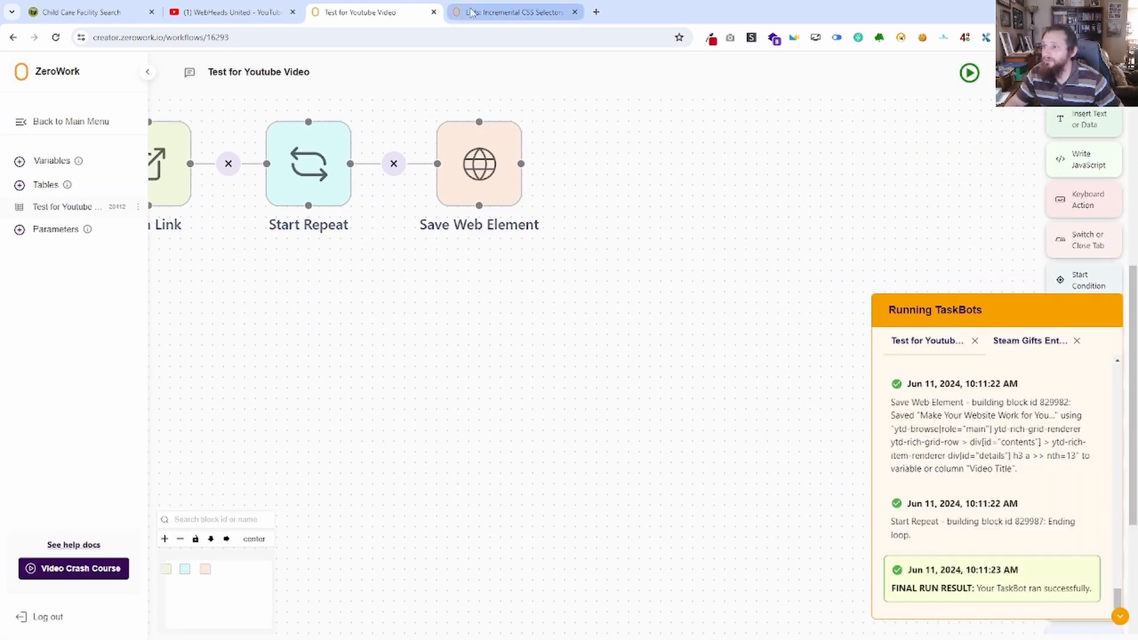
left_click(231, 12)
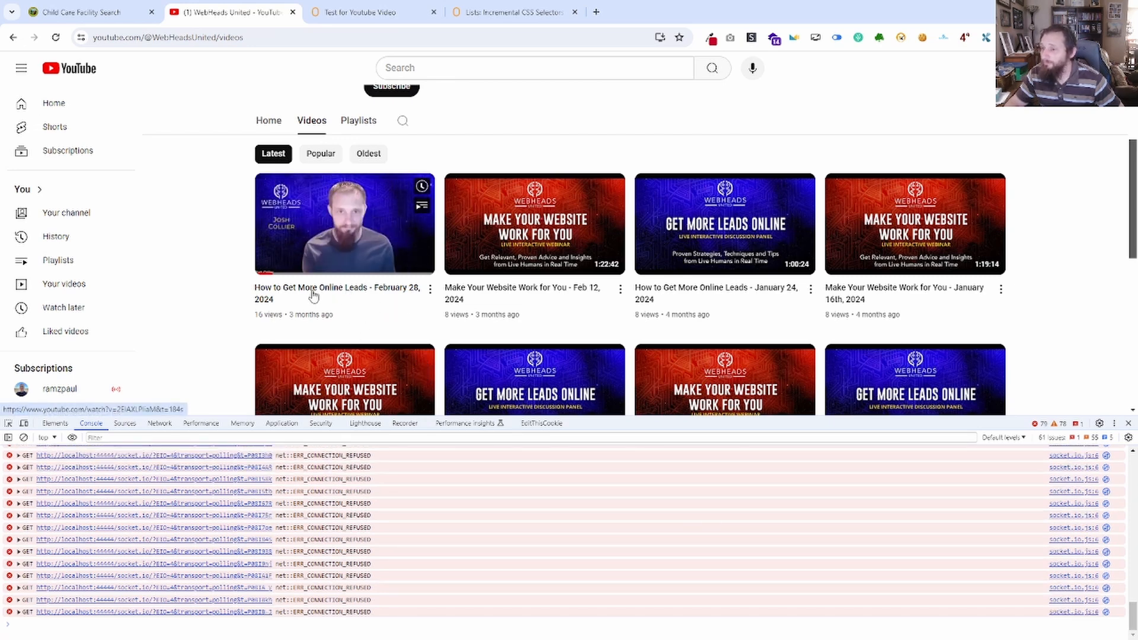
right_click(332, 286)
left_click(357, 559)
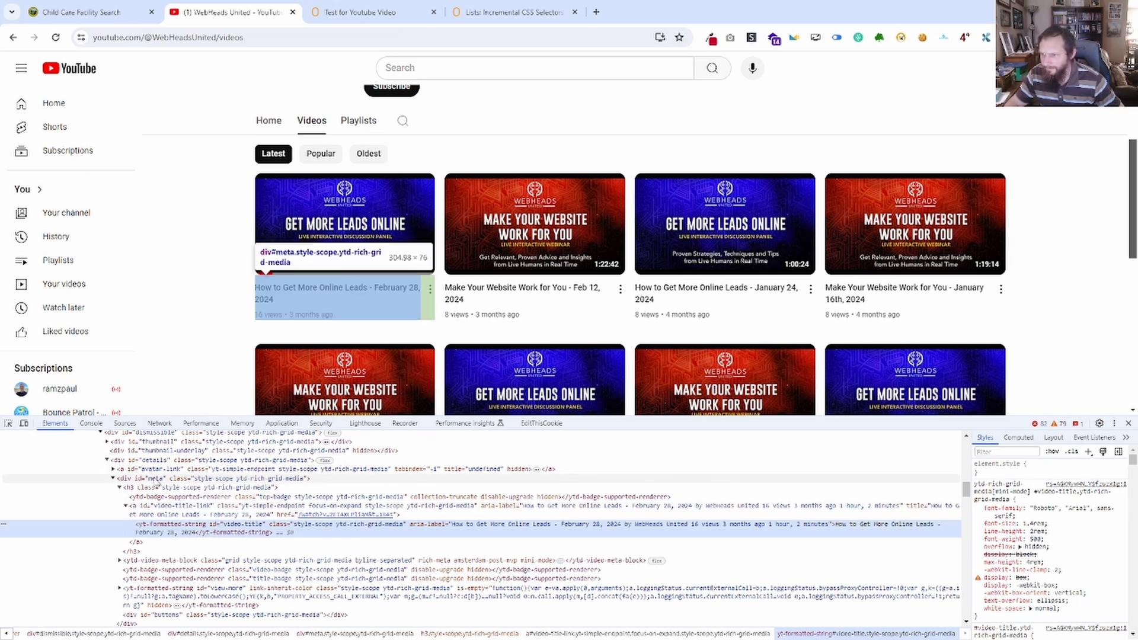
Collapse the title's h3 element and expand the ytd-video-meta-block down to the children of the metadata-line div.
left_click(157, 481)
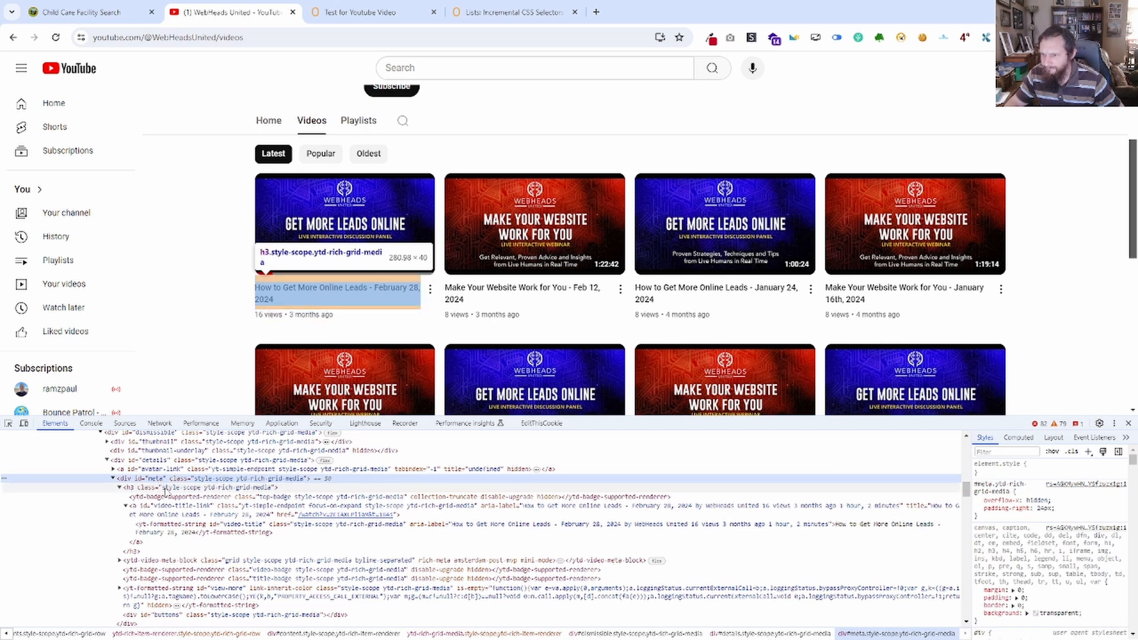
left_click(121, 487)
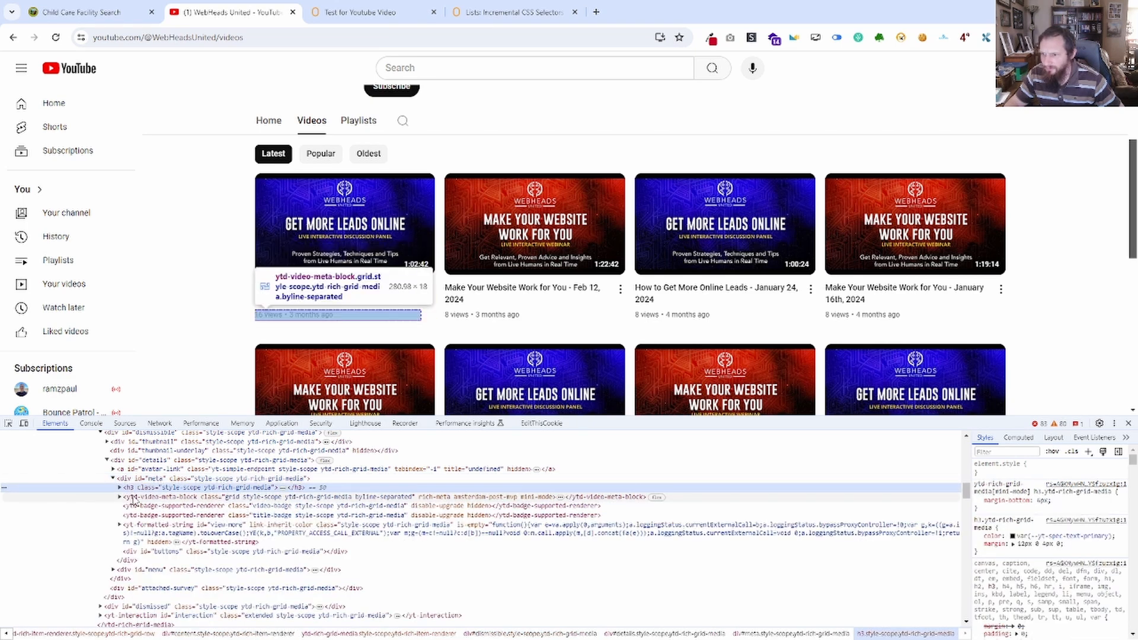
left_click(133, 498)
left_click(120, 497)
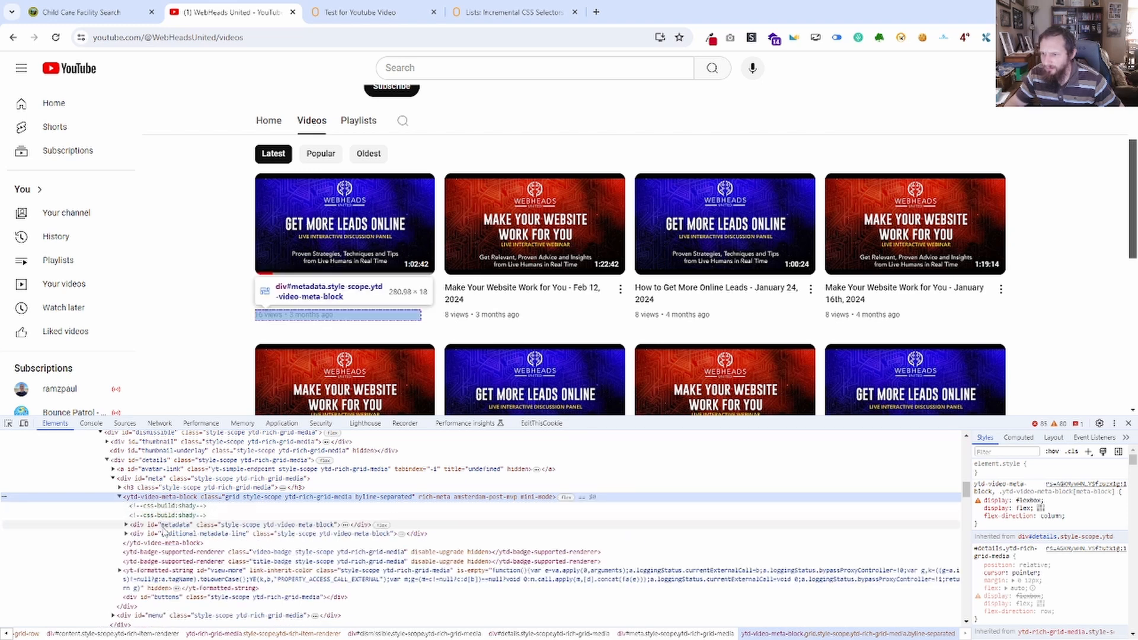
left_click(131, 526)
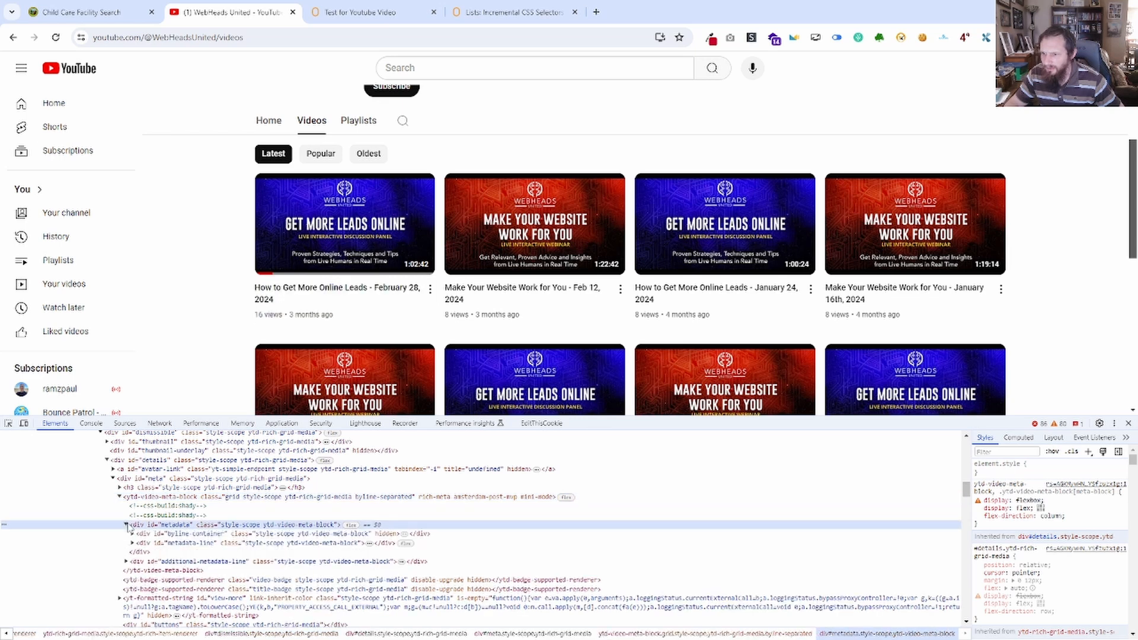
left_click(126, 525)
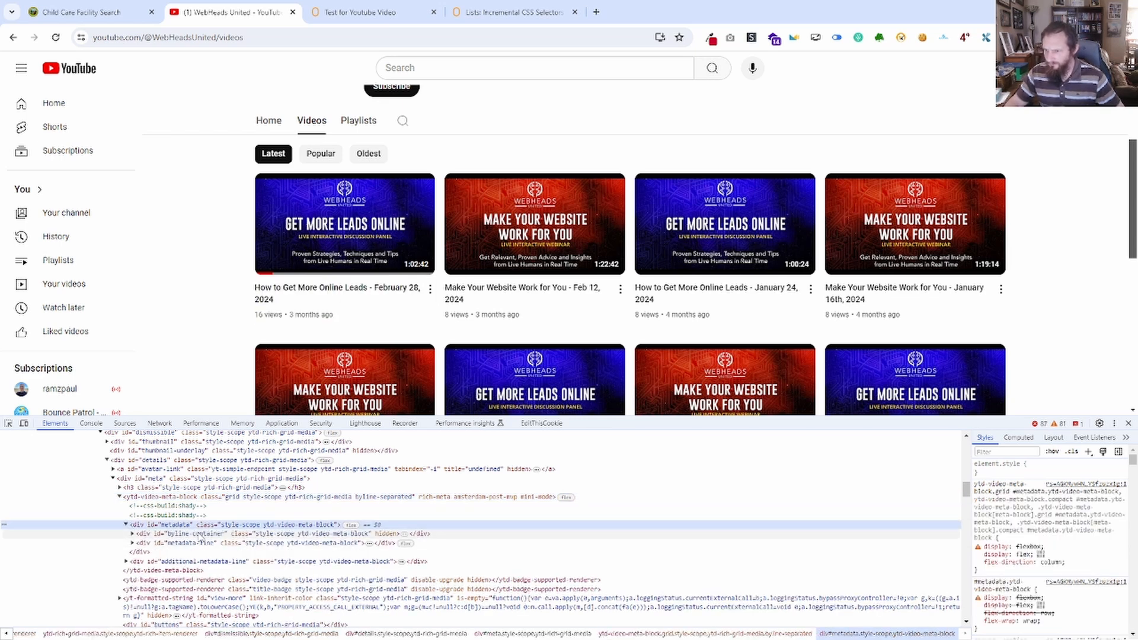
left_click(133, 543)
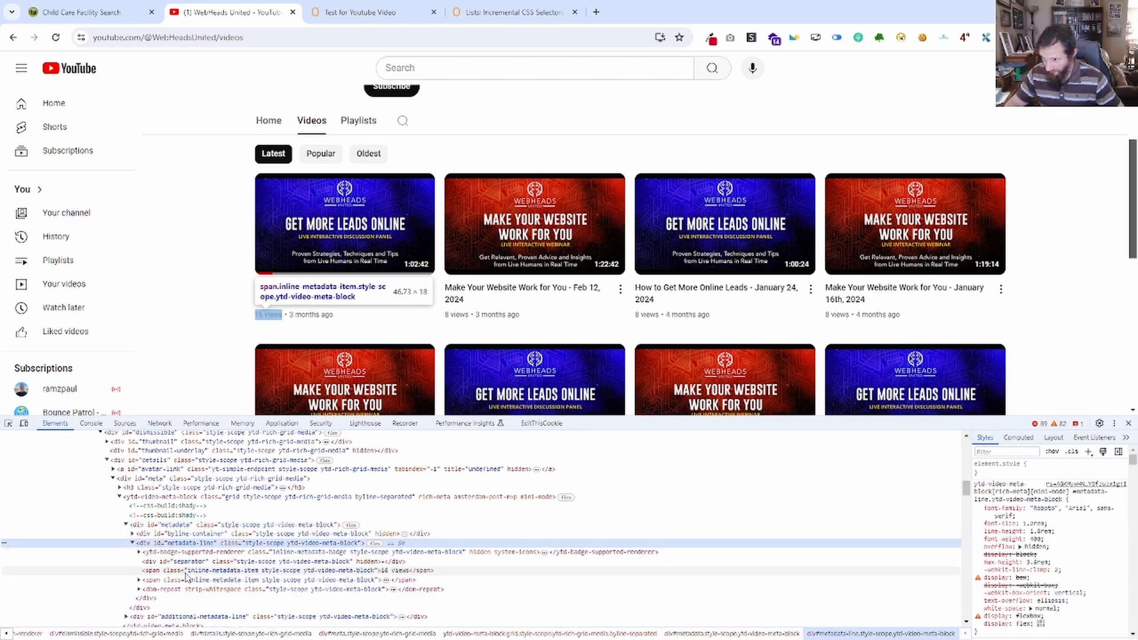
Examine the view-count span and the id of its parent metadata-line div for building a selector.
left_click(184, 571)
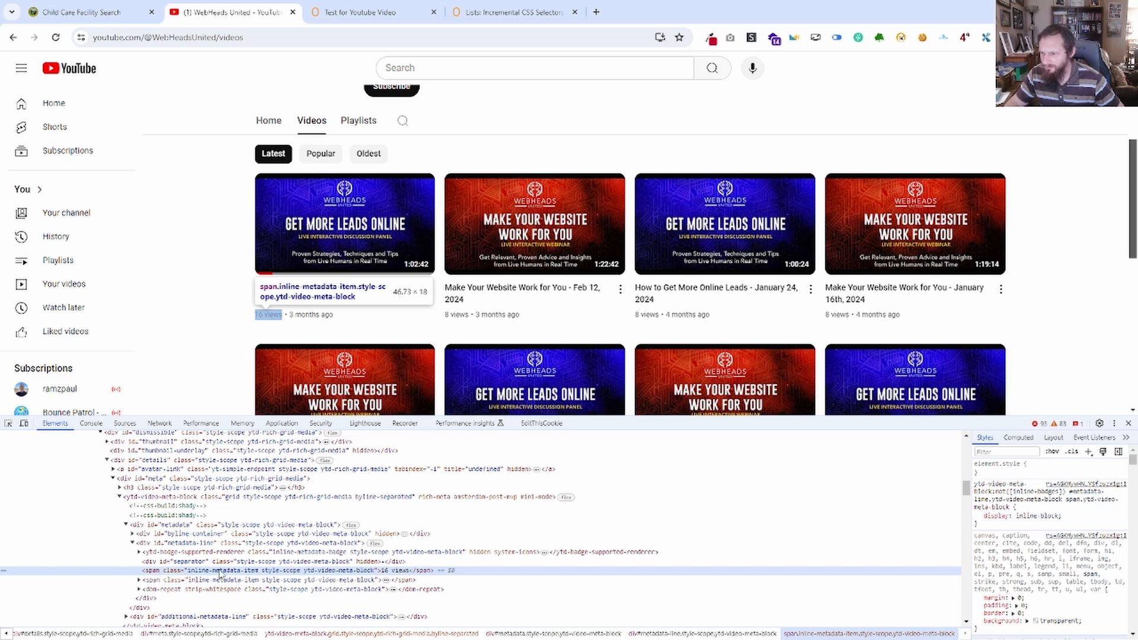
left_click(206, 544)
left_click(202, 543)
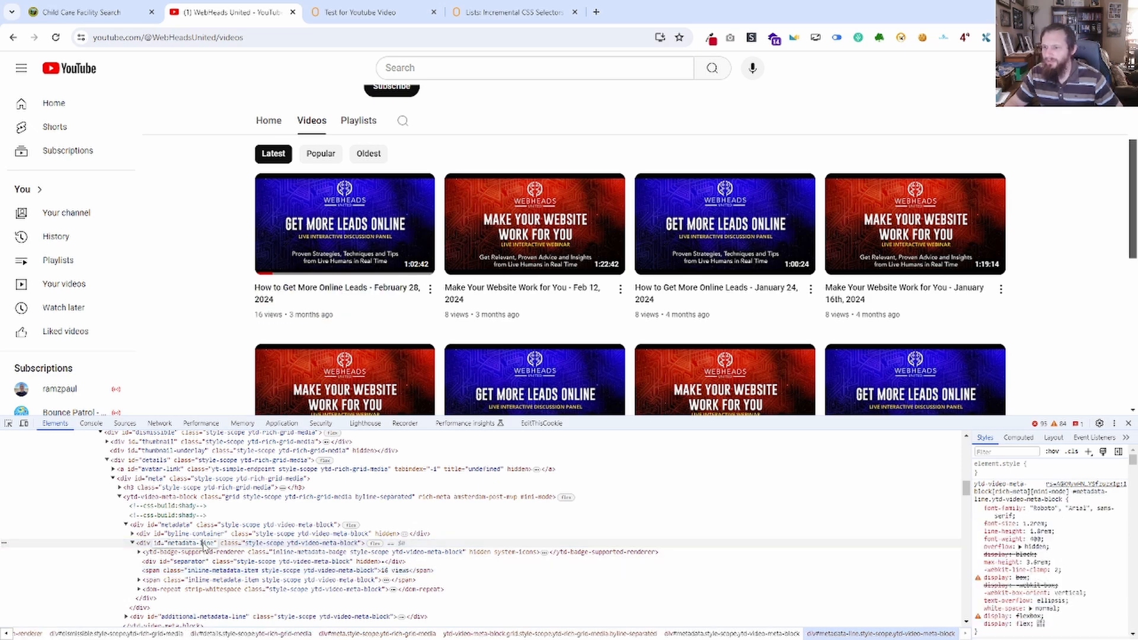
left_click(218, 546)
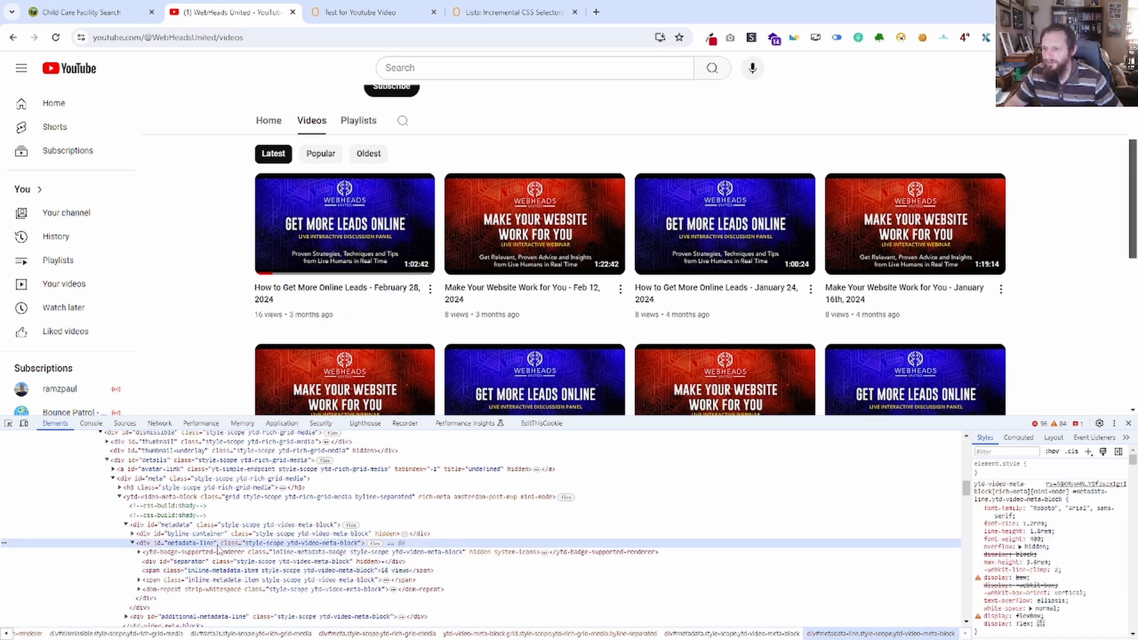
Switch to the "Test for Youtube Video" TaskBot, duplicate its Save Web Element block and attach the copy after the original.
left_click(373, 11)
left_click(515, 125)
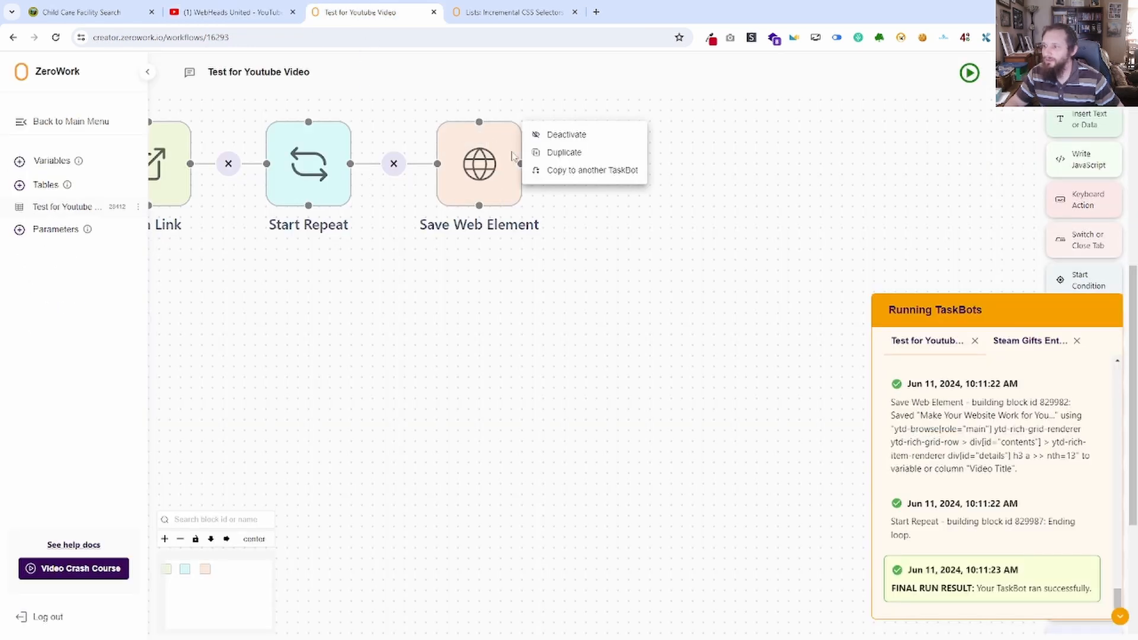
left_click(587, 154)
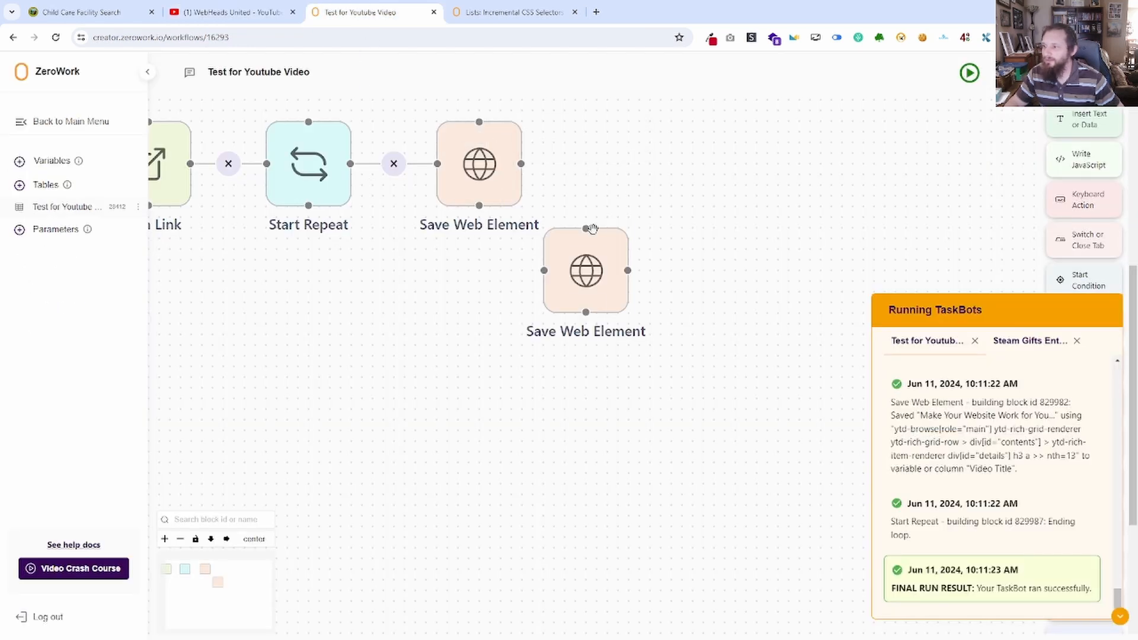
left_click_drag(599, 186, 521, 164)
Add a "Views" column to the "Test for Youtube Video" table, move it after Video Title and close the table.
left_click(74, 206)
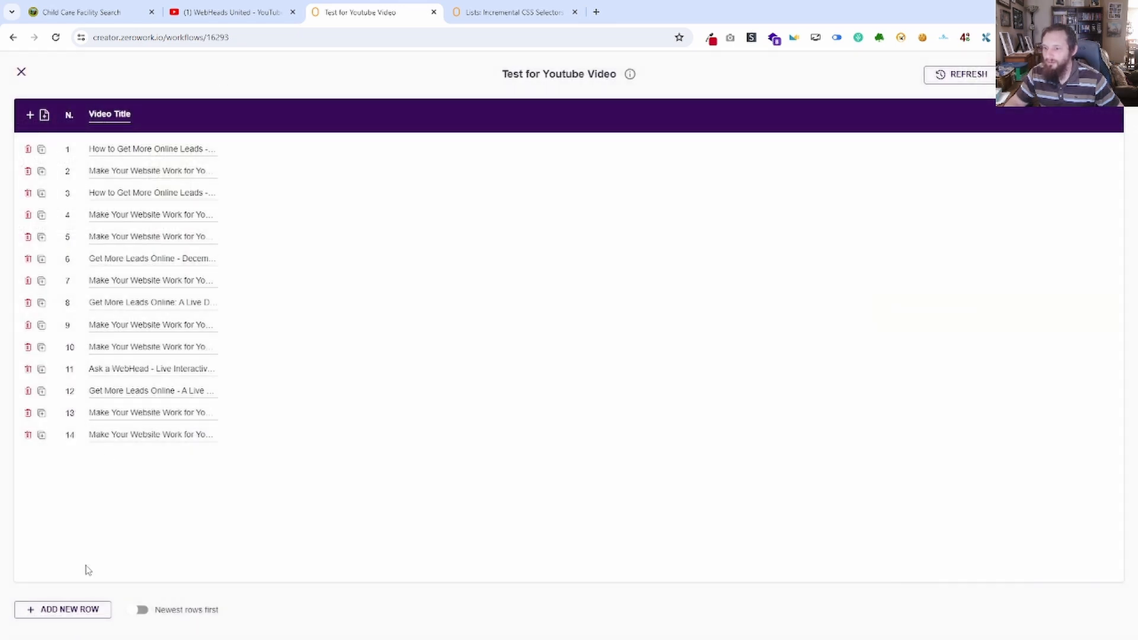
left_click(29, 115)
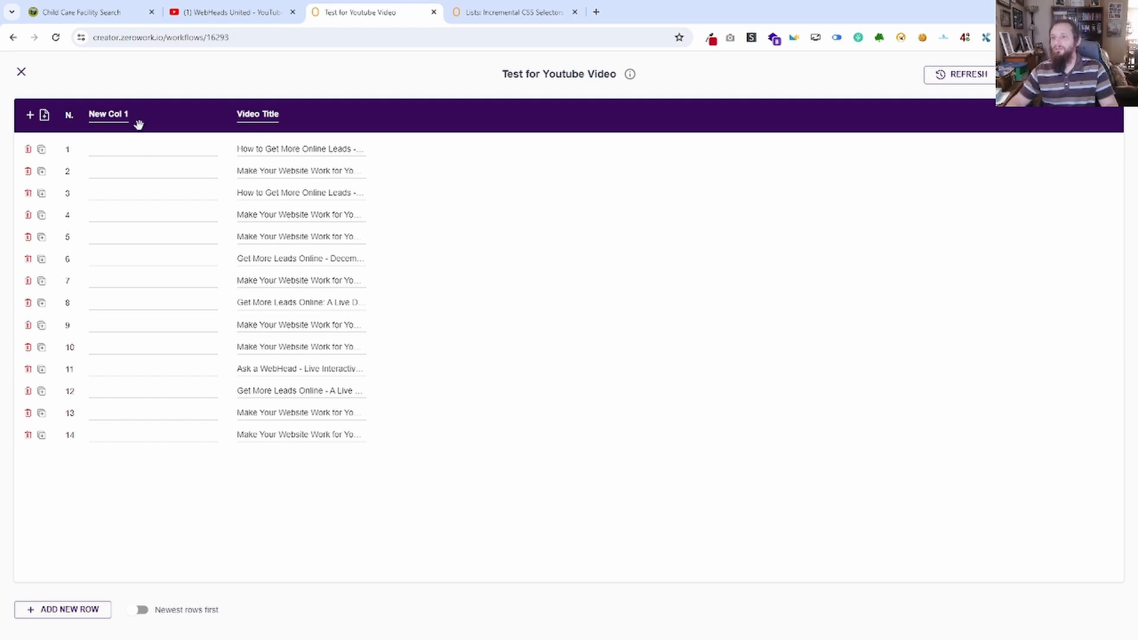
left_click_drag(104, 113, 83, 113)
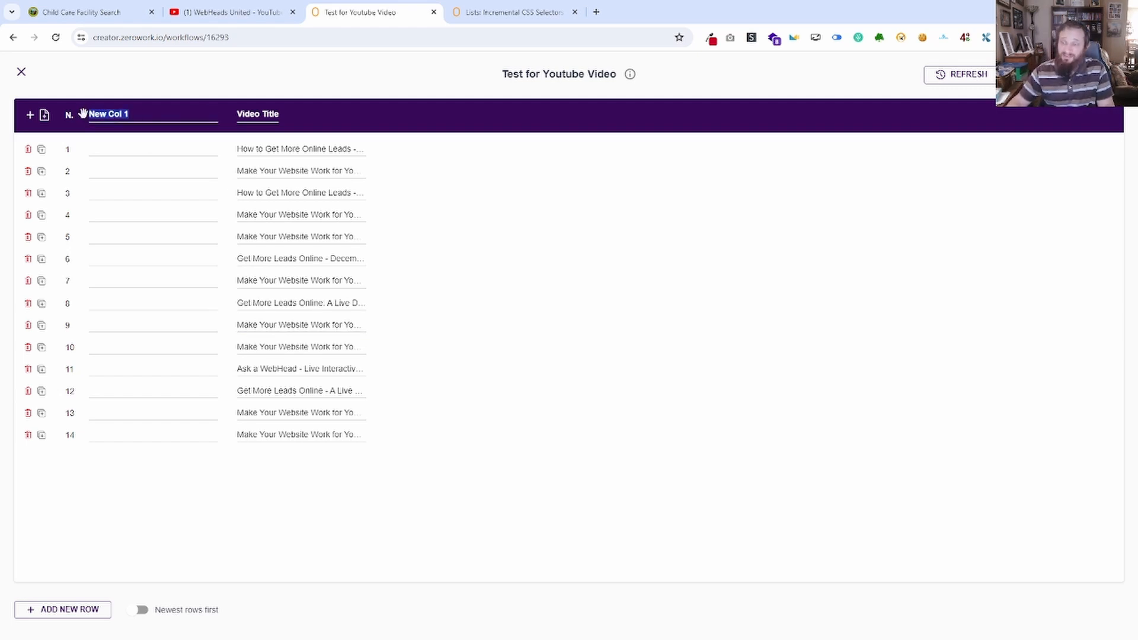
type("Views")
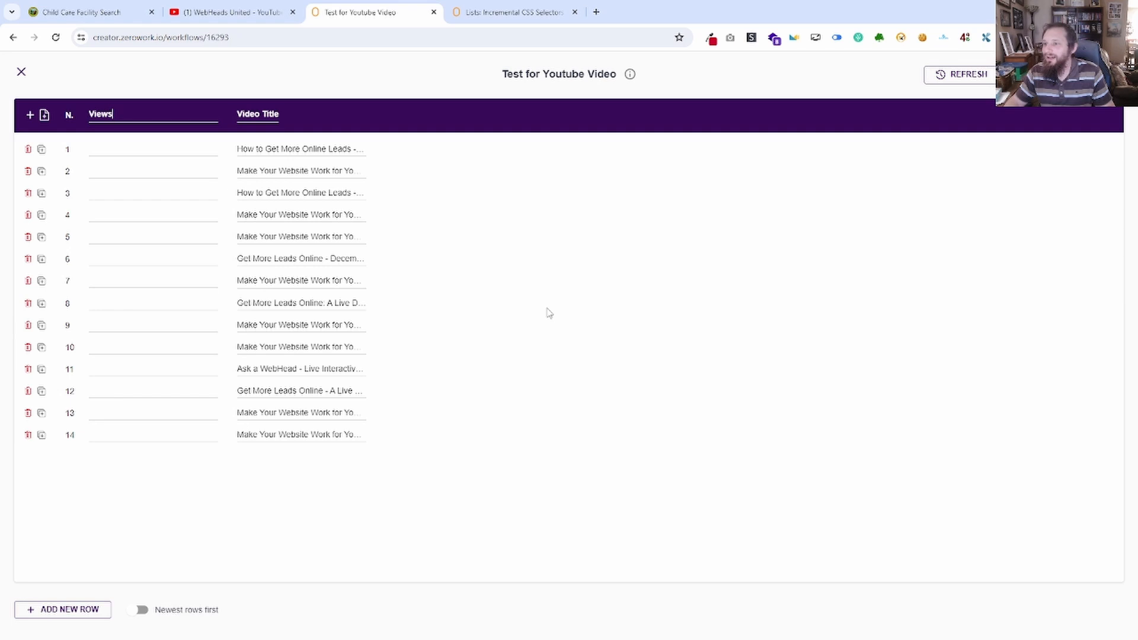
key("Return")
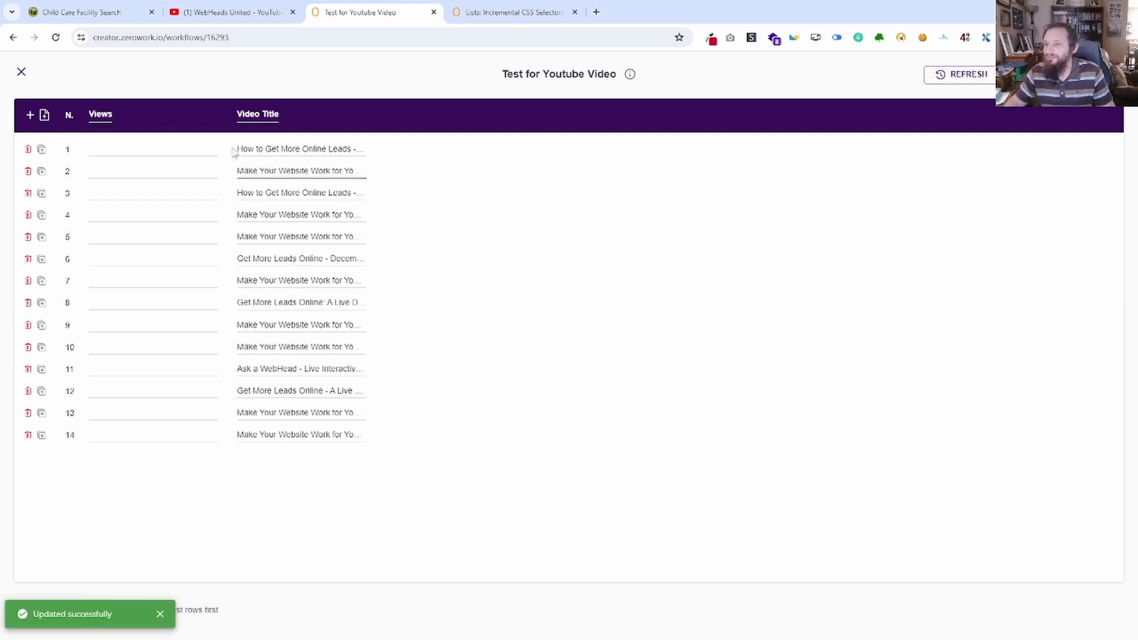
left_click_drag(129, 114, 292, 239)
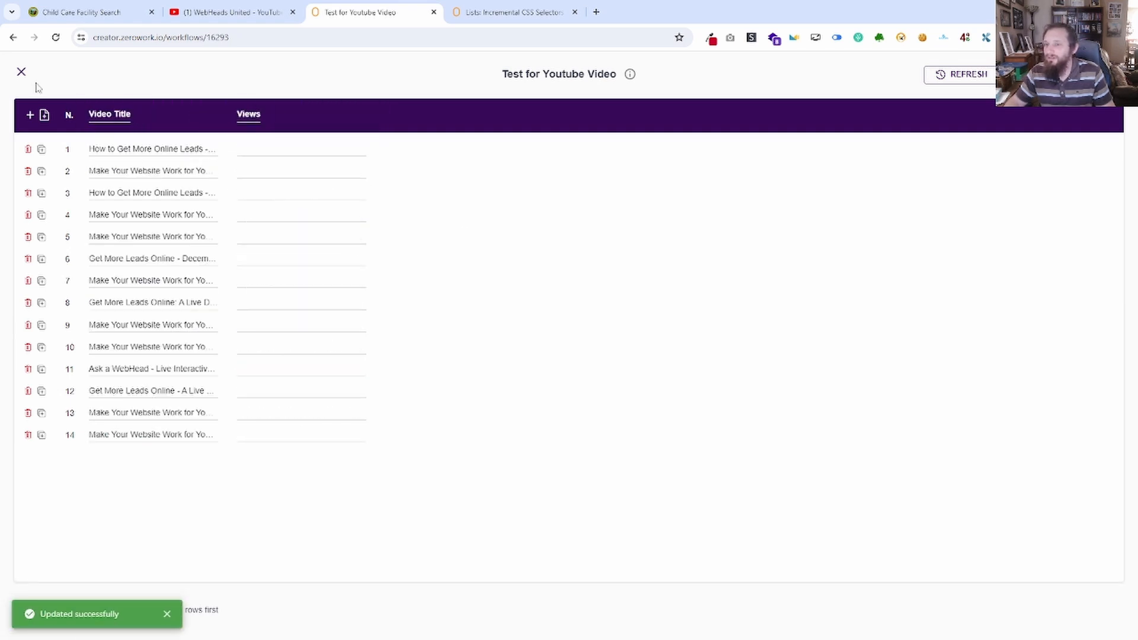
left_click(22, 72)
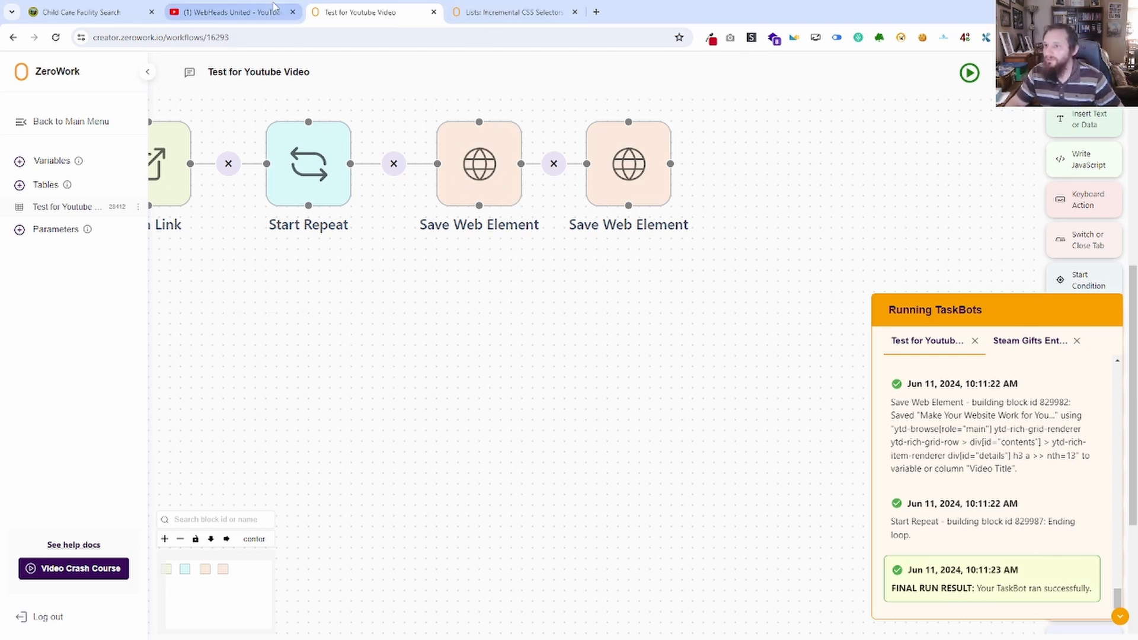
Switch to the YouTube videos page and examine the ids of the metadata and metadata-line divs in the developer tools.
left_click(274, 7)
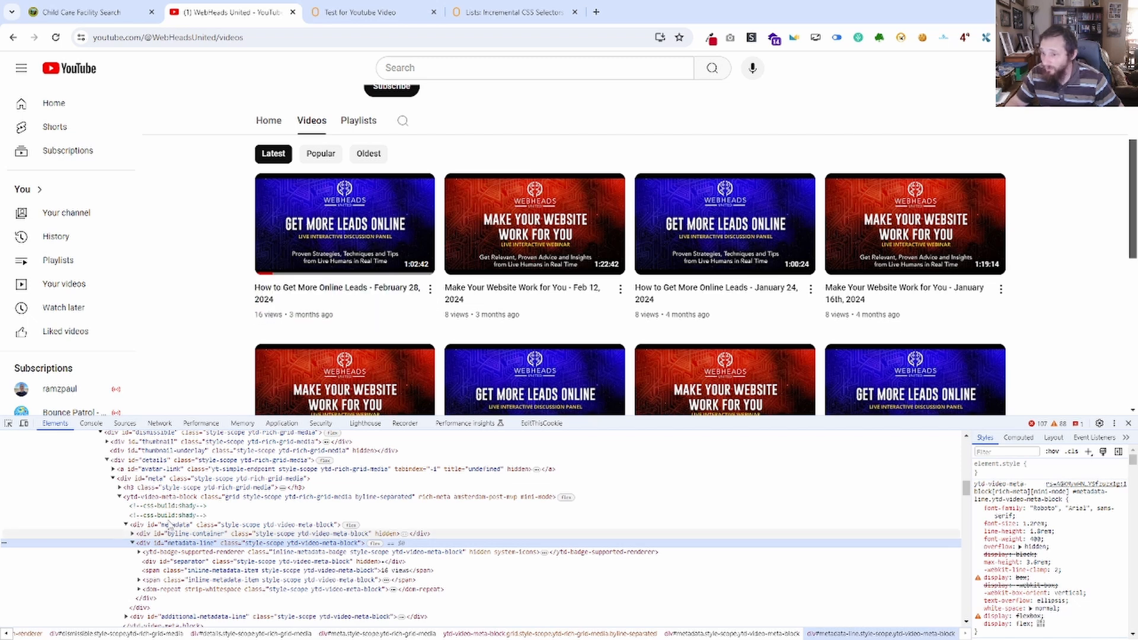
left_click(170, 526)
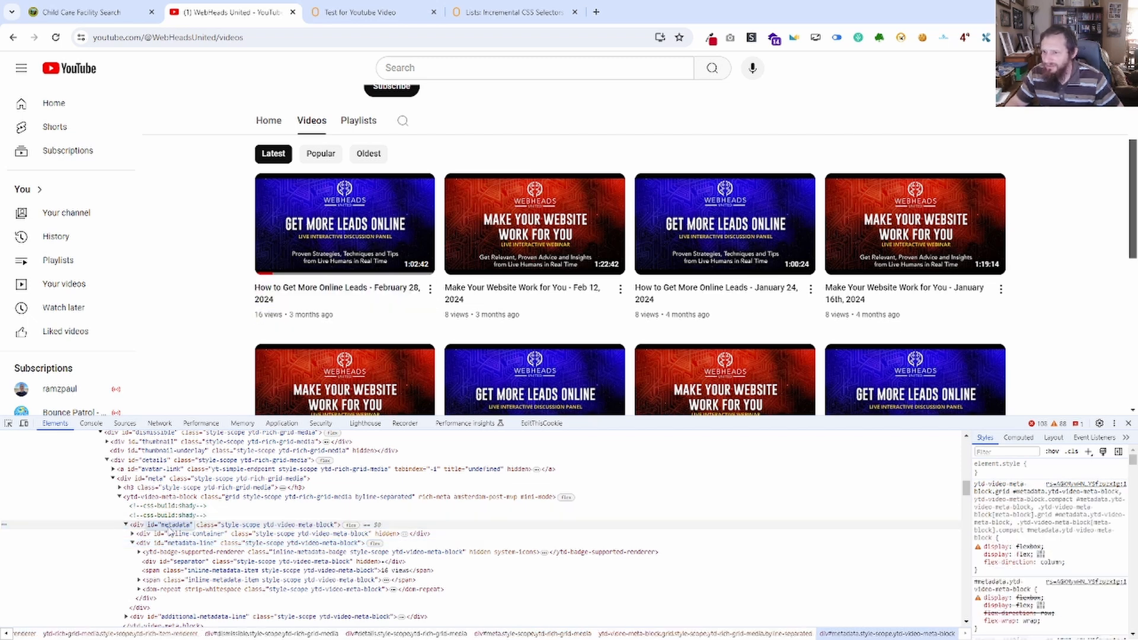
left_click(169, 543)
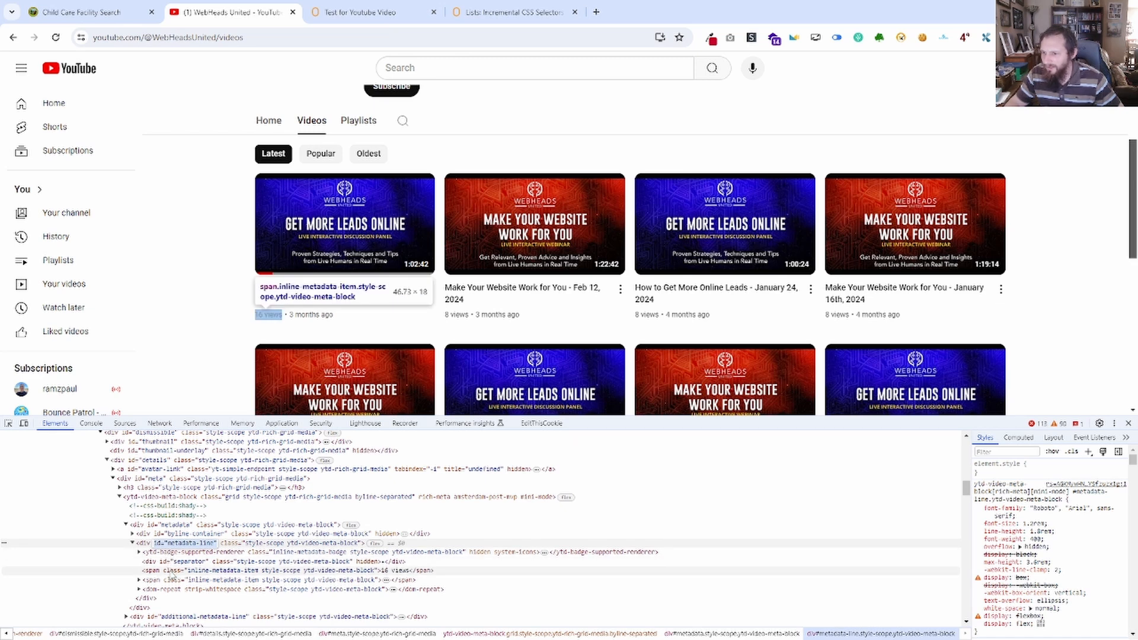
Return to the TaskBot, open the duplicated Save Web Element block and remove "h3 a" from its selector.
left_click(395, 12)
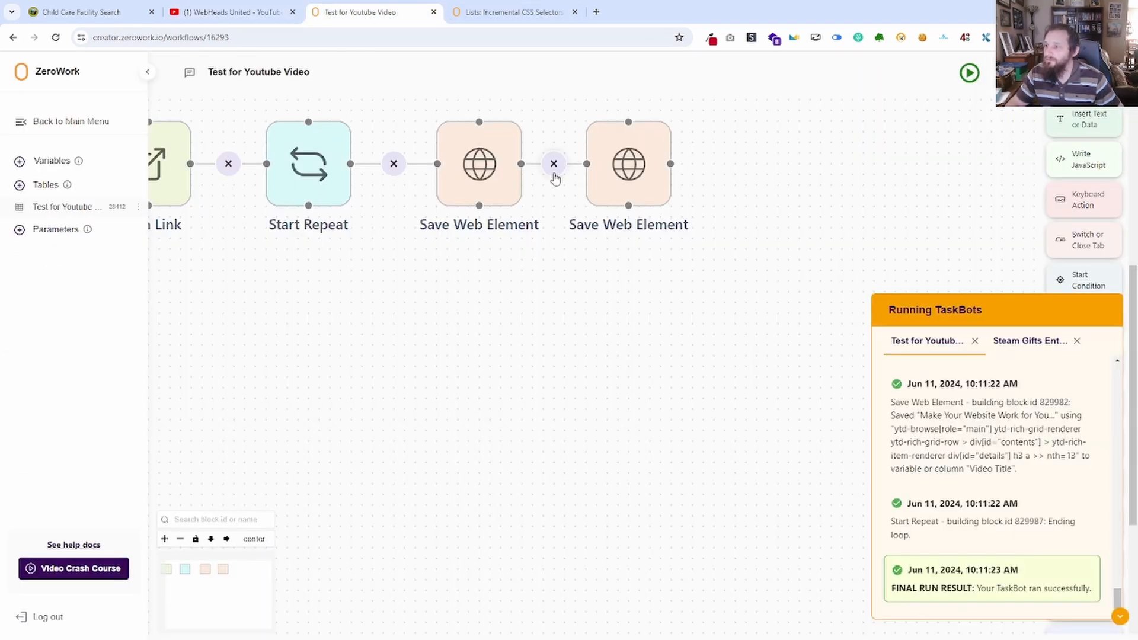
left_click(621, 172)
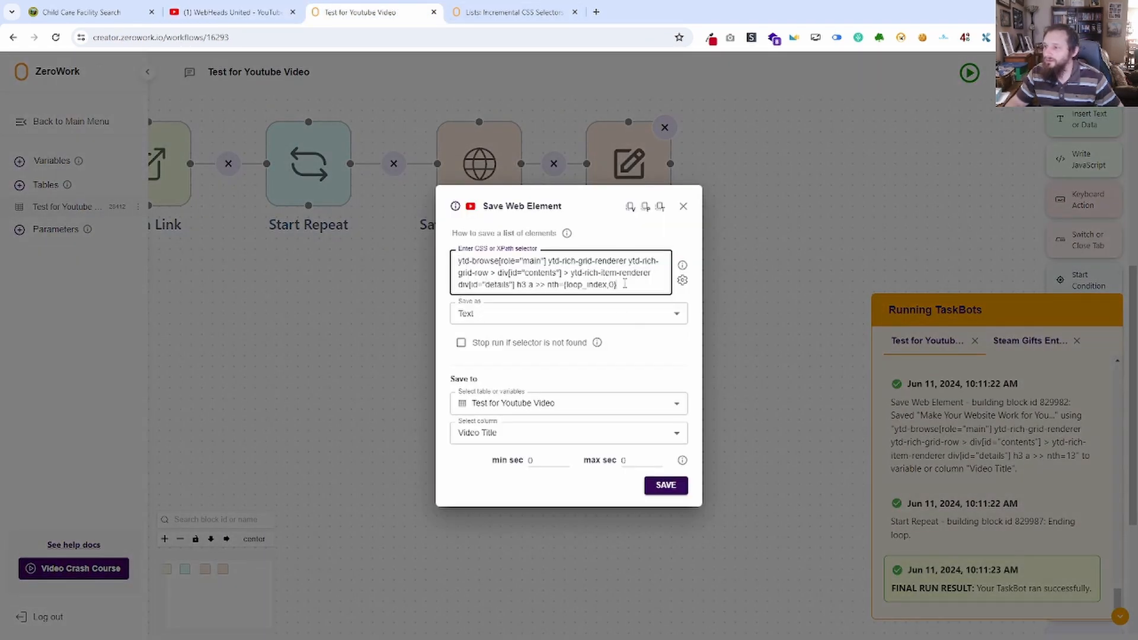
left_click_drag(625, 285, 597, 287)
left_click(540, 286)
key("BackSpace")
key("BackSpace")
key("BackSpace")
key("BackSpace")
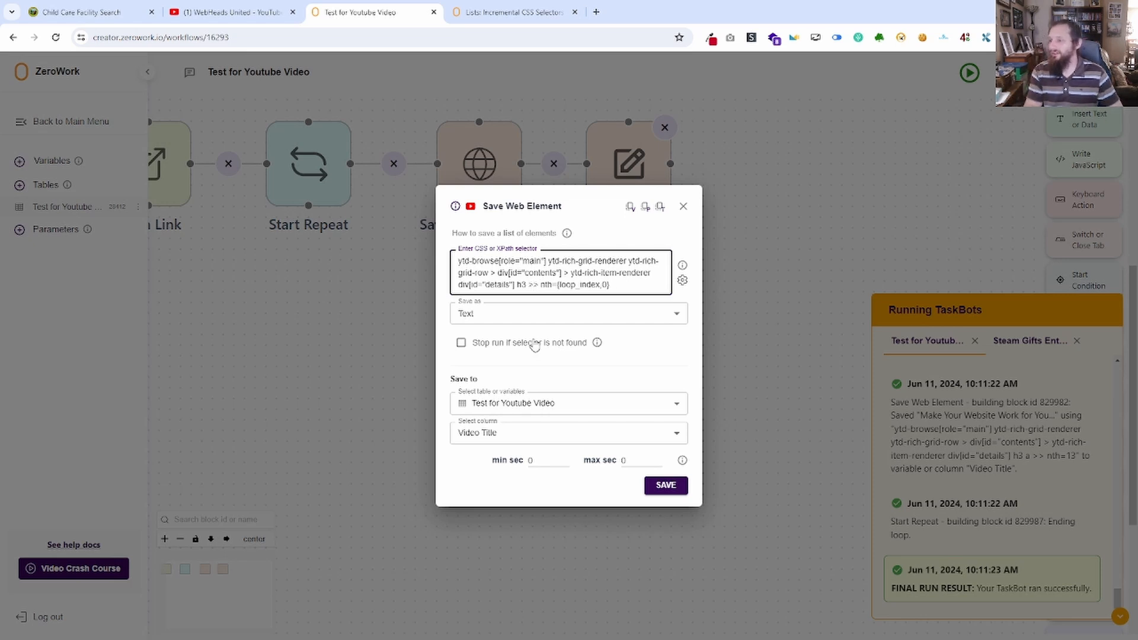
Check the metadata-line div on YouTube and insert div[id="metadata-line"] after div[id="details"] in the duplicated block's selector.
left_click(208, 10)
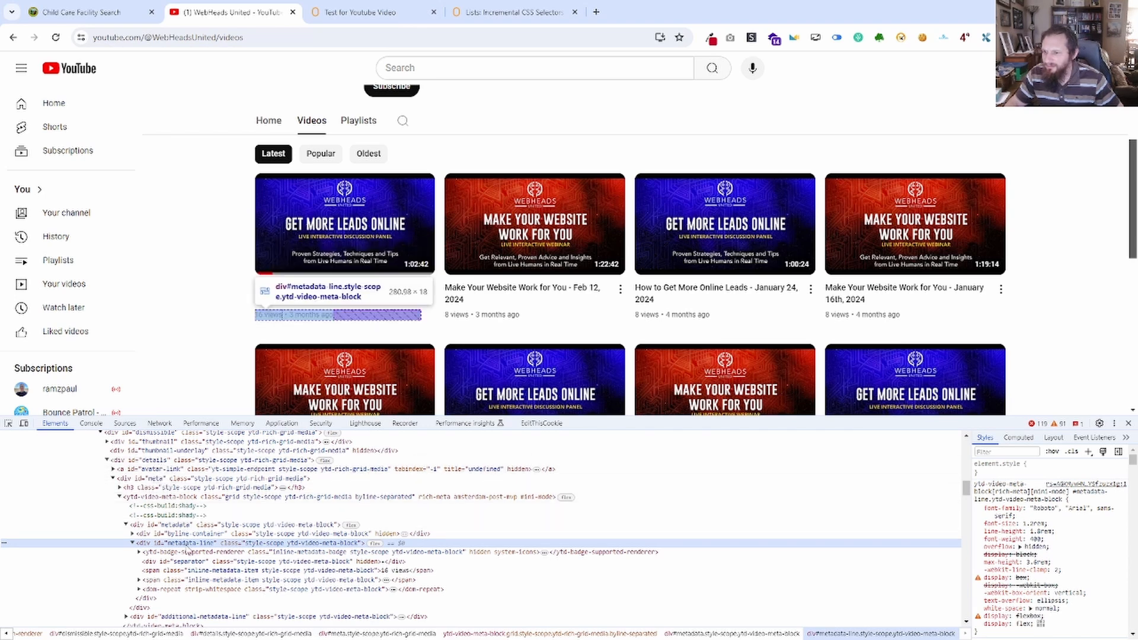
left_click(367, 12)
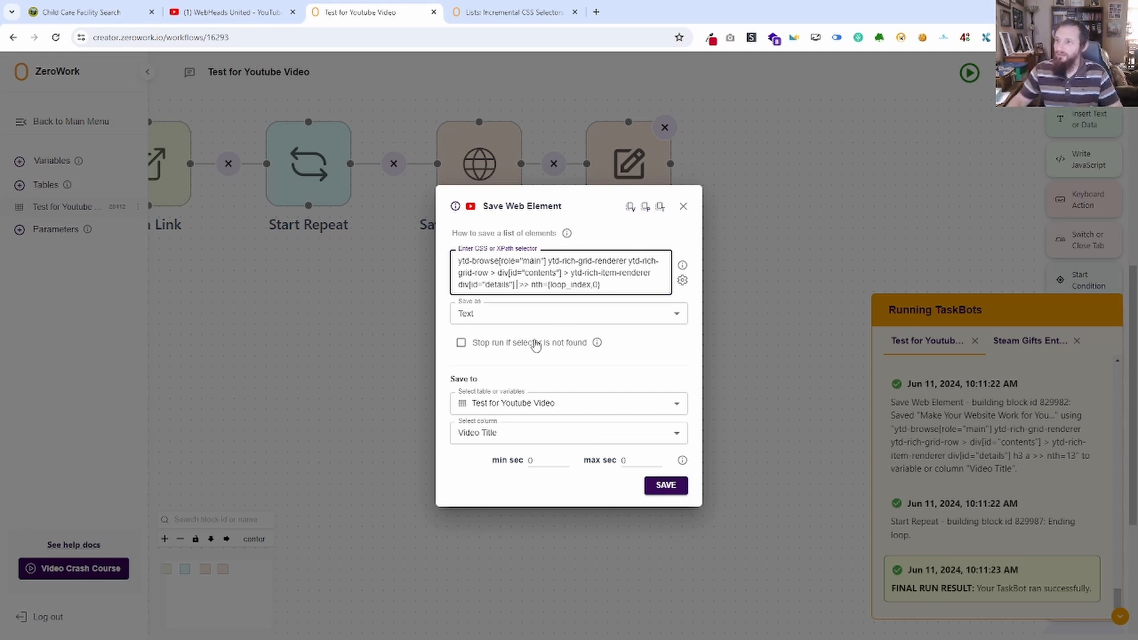
left_click(231, 12)
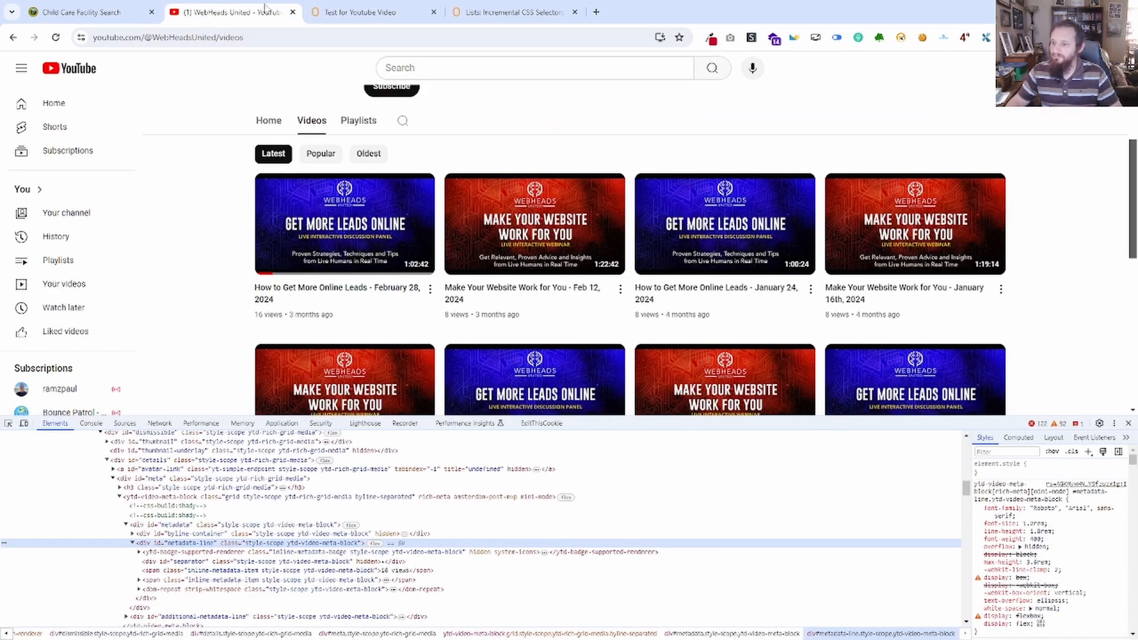
left_click(349, 9)
type("div")
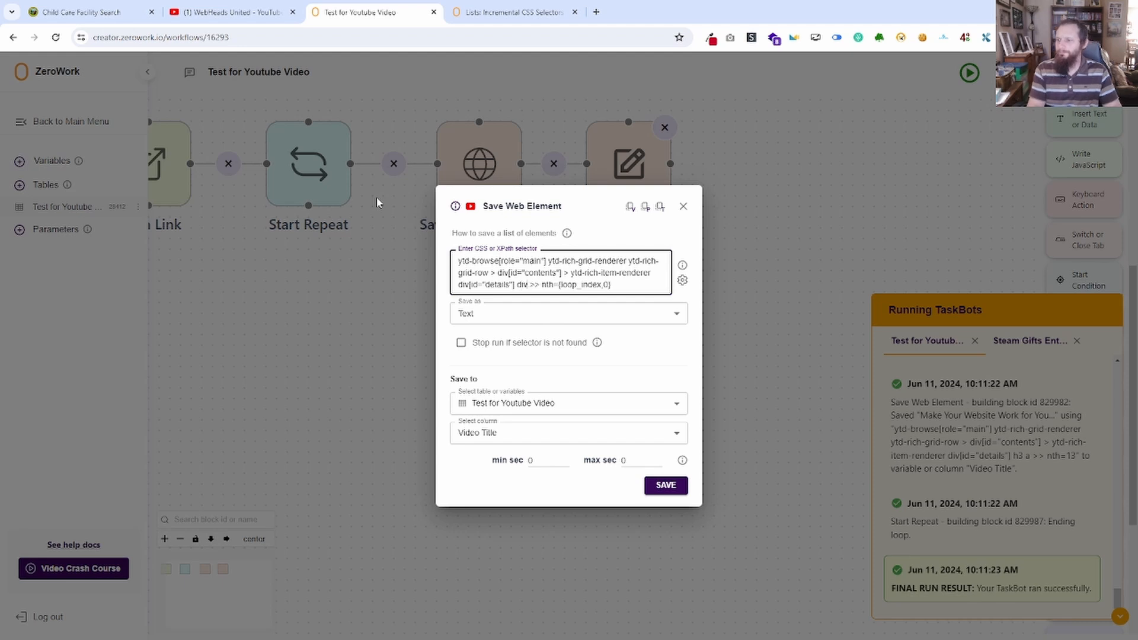
type("[")
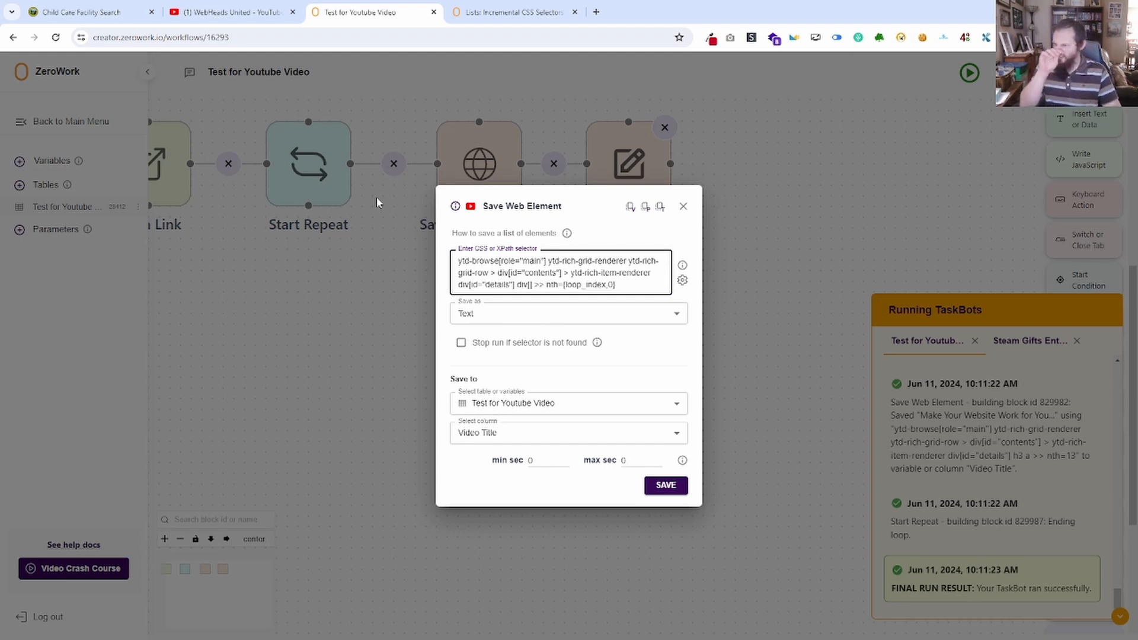
type("id=\"metadata-line\"")
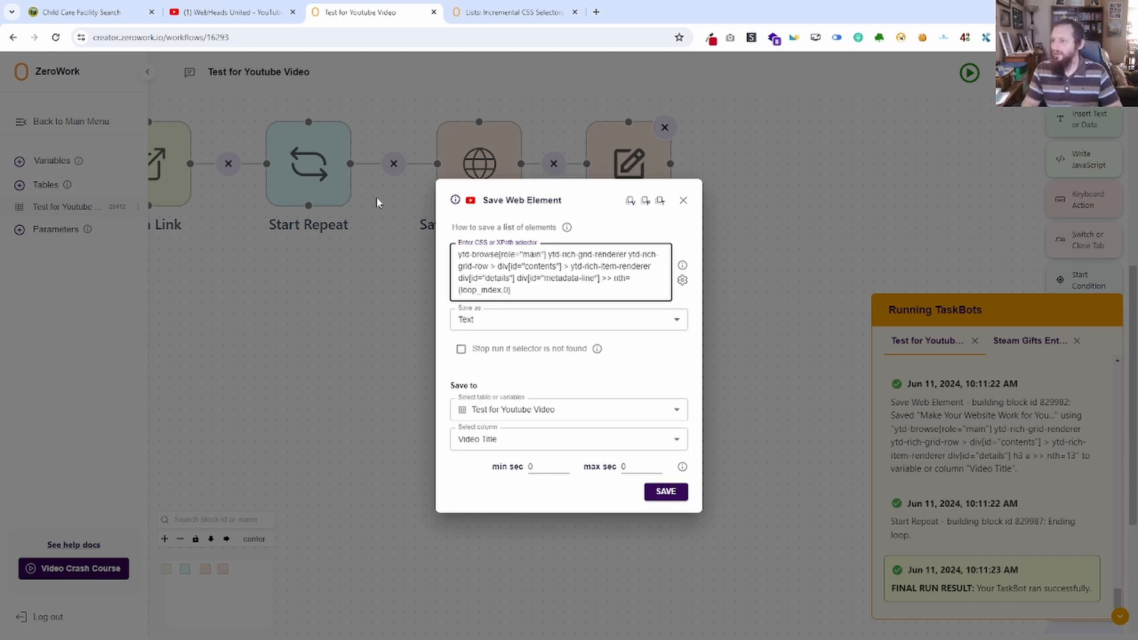
Check the metadata-line children on YouTube and add "> span:nth-child(3)" before the nth loop index in the block's selector.
left_click(237, 11)
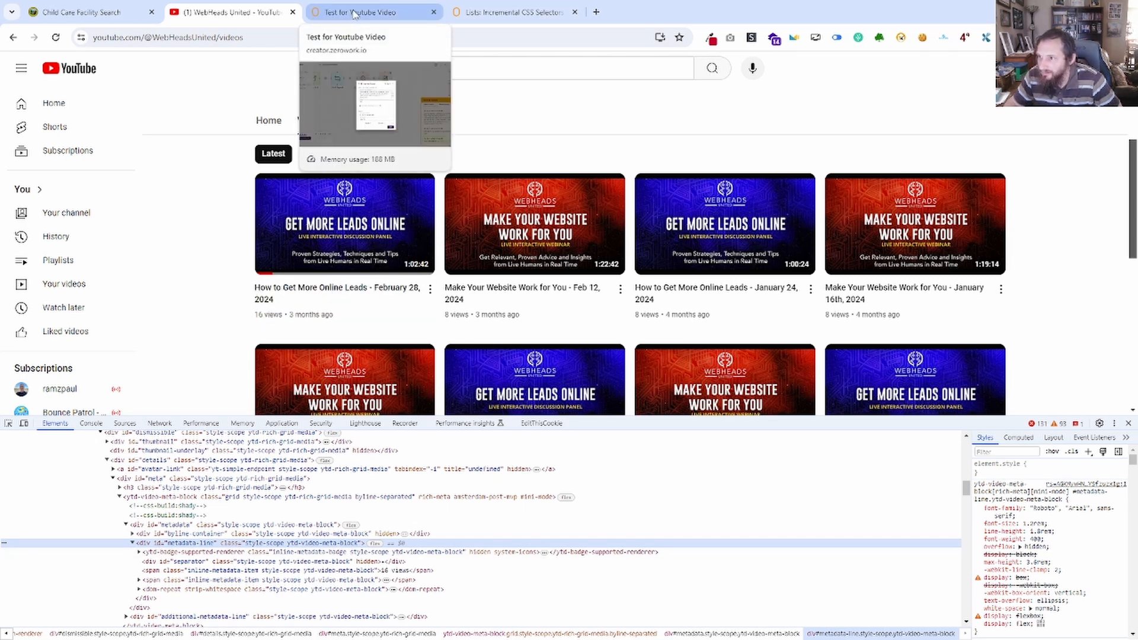
left_click(356, 13)
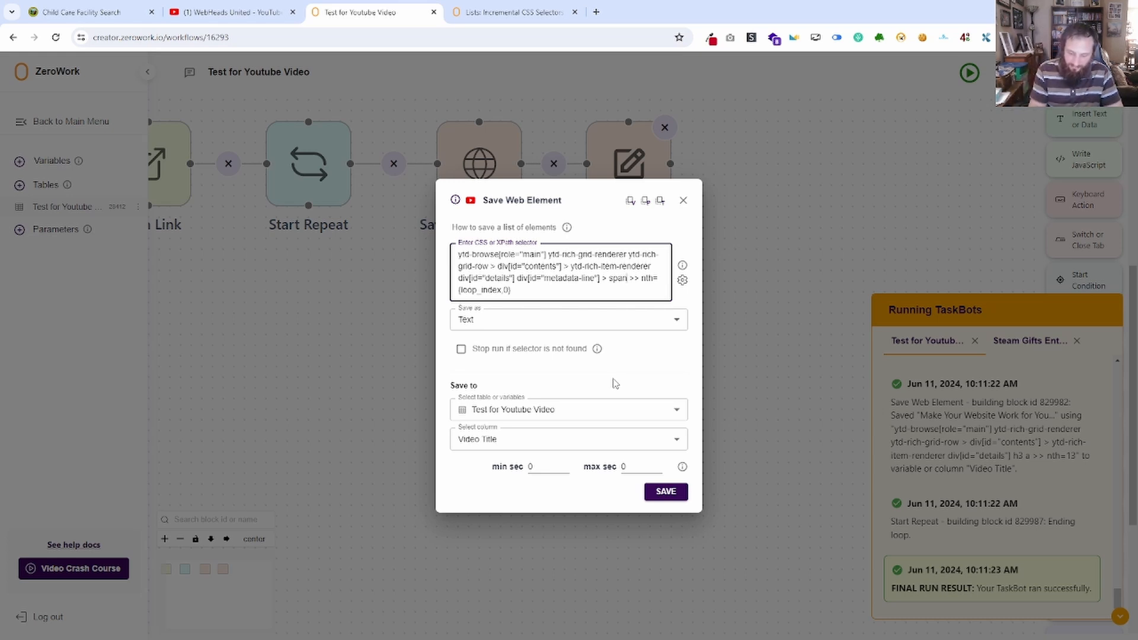
type(".nth-ch")
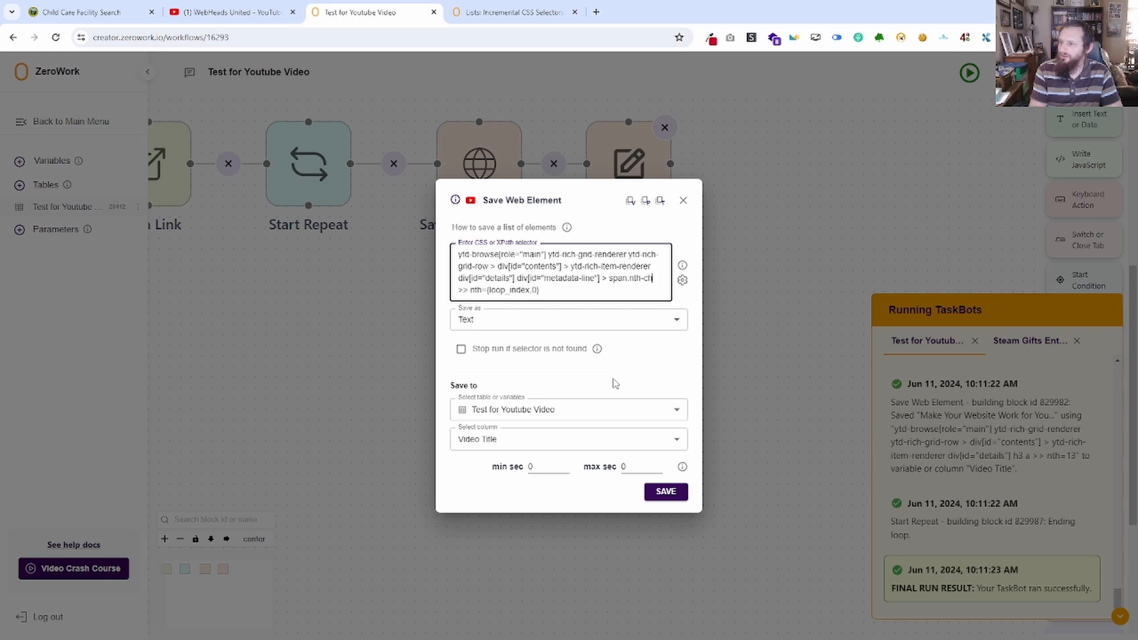
type("ild()")
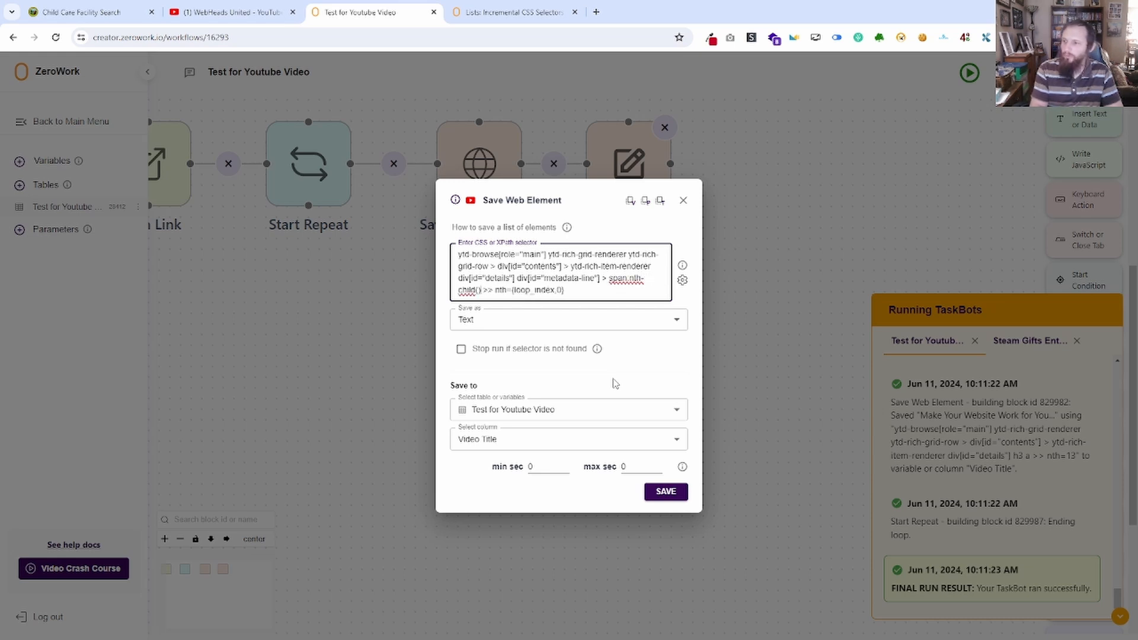
type("3")
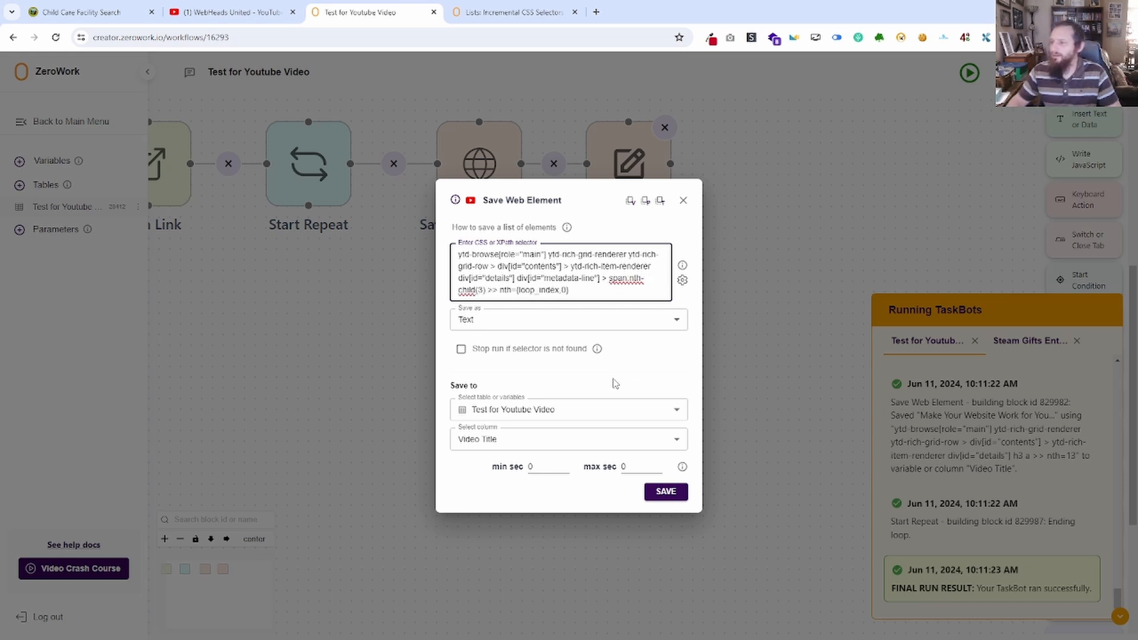
Copy the selector through span:nth-child(3) and run it with document.querySelectorAll in the YouTube page's console, replacing the selector in the previous query.
left_click_drag(486, 290, 460, 255)
key("ctrl+c")
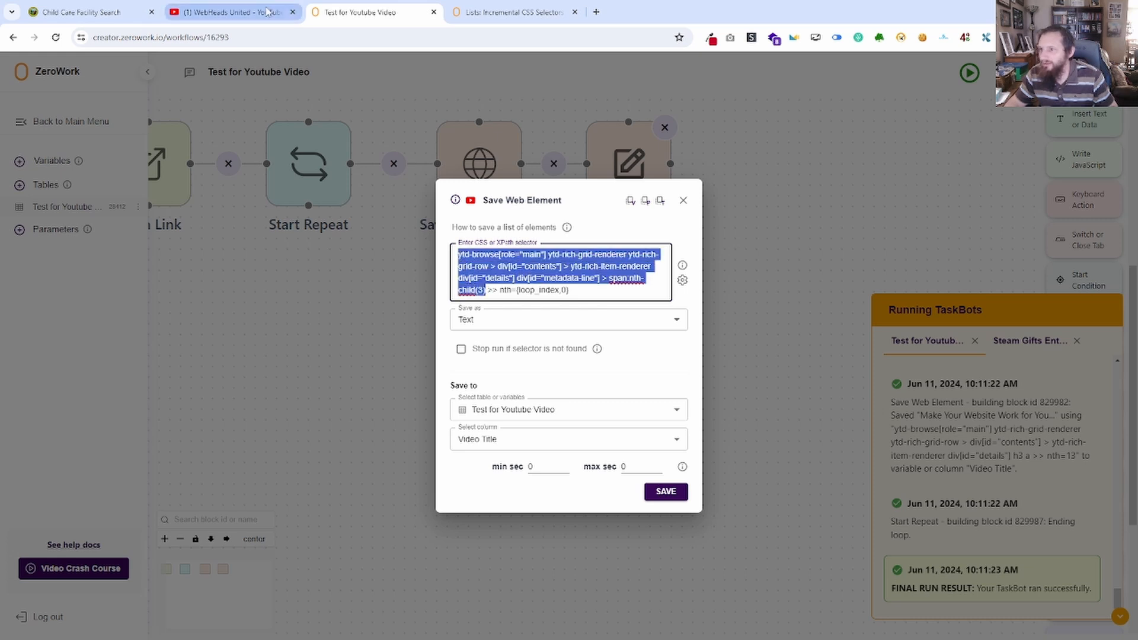
left_click(231, 12)
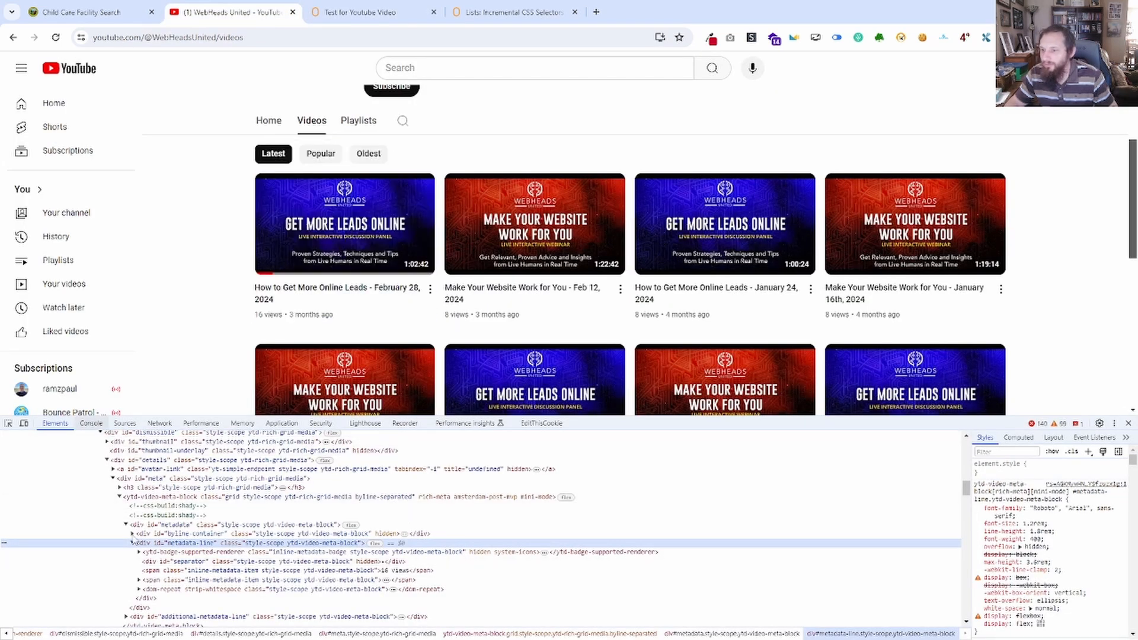
left_click(91, 423)
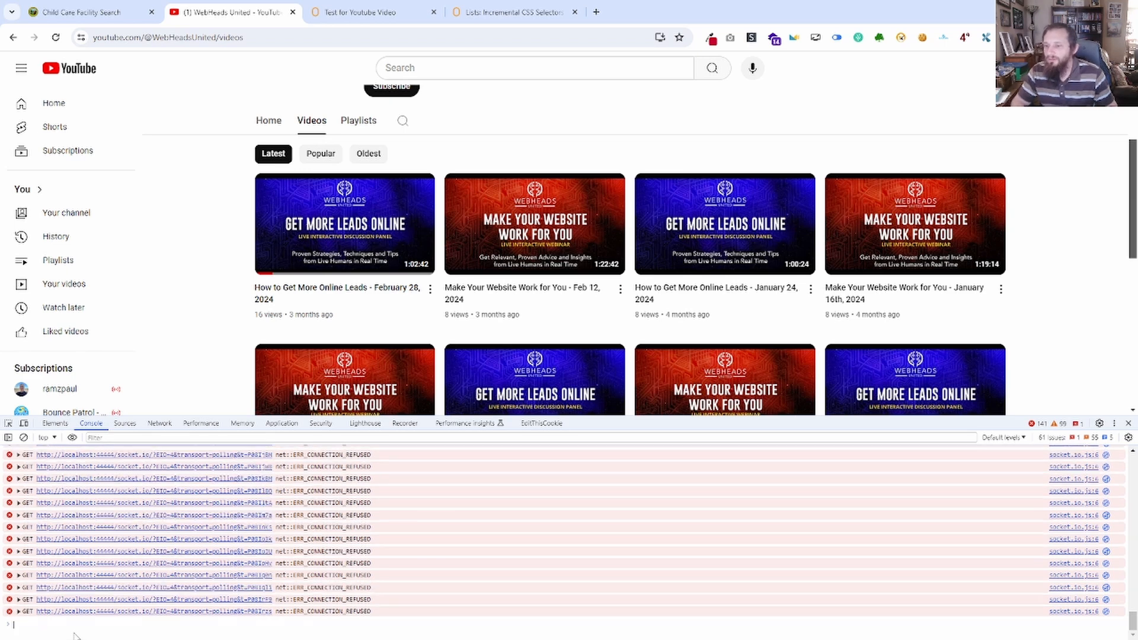
key("Up")
key("BackSpace")
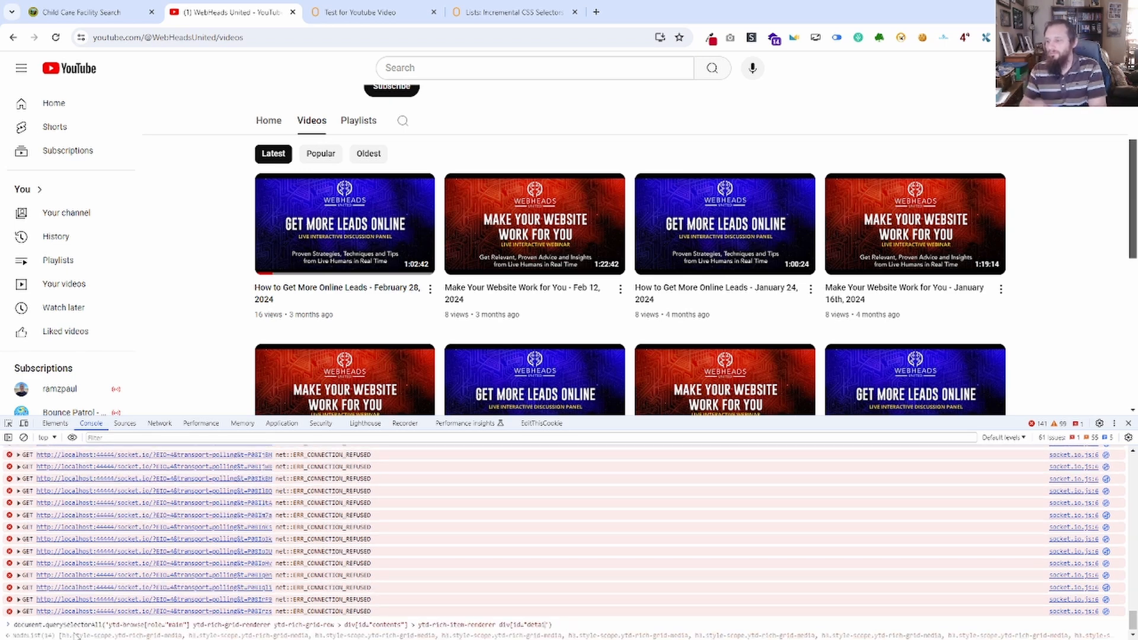
key("BackSpace")
key("BackSpace")
key("BackSpace")
key("BackSpace")
key("BackSpace")
key("BackSpace")
key("BackSpace")
key("BackSpace")
key("BackSpace")
key("BackSpace")
key("BackSpace")
key("BackSpace")
key("BackSpace")
key("BackSpace")
key("BackSpace")
key("BackSpace")
key("BackSpace")
key("BackSpace")
key("BackSpace")
key("BackSpace")
key("BackSpace")
key("BackSpace")
key("BackSpace")
key("BackSpace")
key("BackSpace")
key("BackSpace")
key("BackSpace")
key("BackSpace")
key("BackSpace")
key("BackSpace")
key("BackSpace")
key("BackSpace")
key("BackSpace")
key("BackSpace")
key("BackSpace")
key("BackSpace")
key("BackSpace")
key("BackSpace")
key("BackSpace")
key("BackSpace")
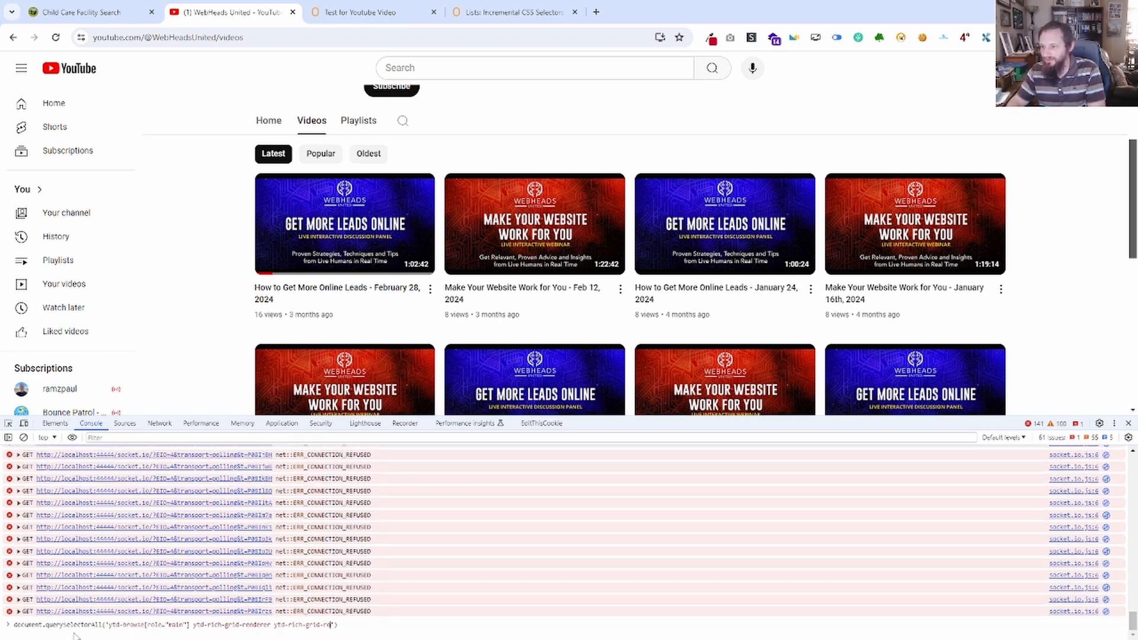
key("BackSpace")
key("BackSpace")
key("BackSpace")
key("BackSpace")
key("BackSpace")
key("BackSpace")
key("BackSpace")
key("BackSpace")
key("BackSpace")
key("BackSpace")
key("BackSpace")
key("BackSpace")
key("BackSpace")
key("BackSpace")
key("BackSpace")
key("BackSpace")
key("BackSpace")
key("BackSpace")
key("BackSpace")
key("BackSpace")
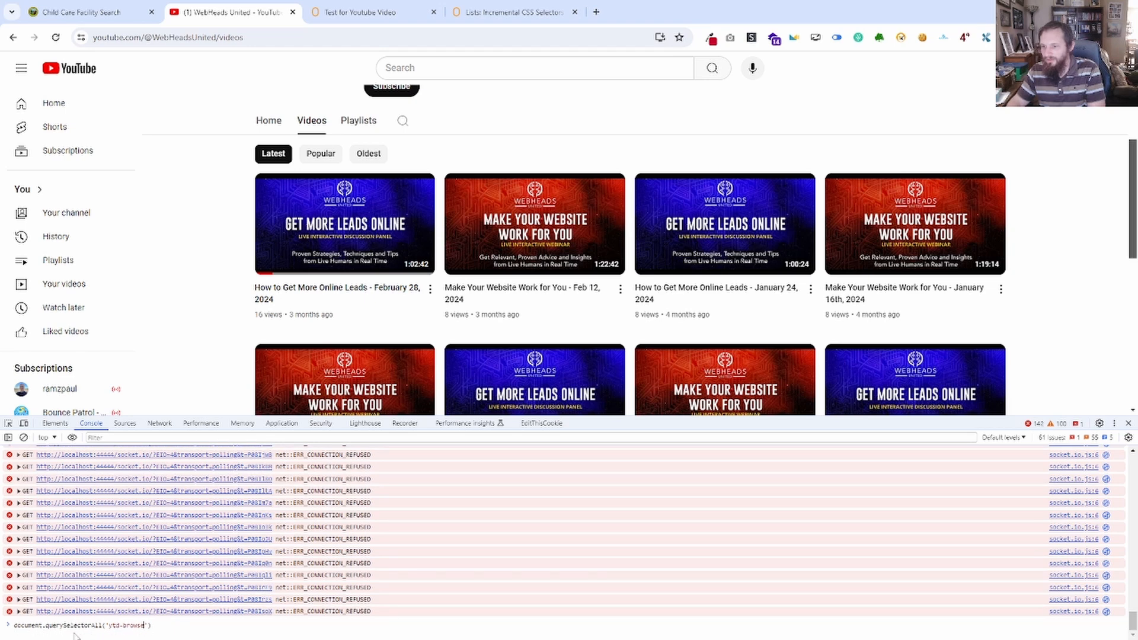
key("BackSpace")
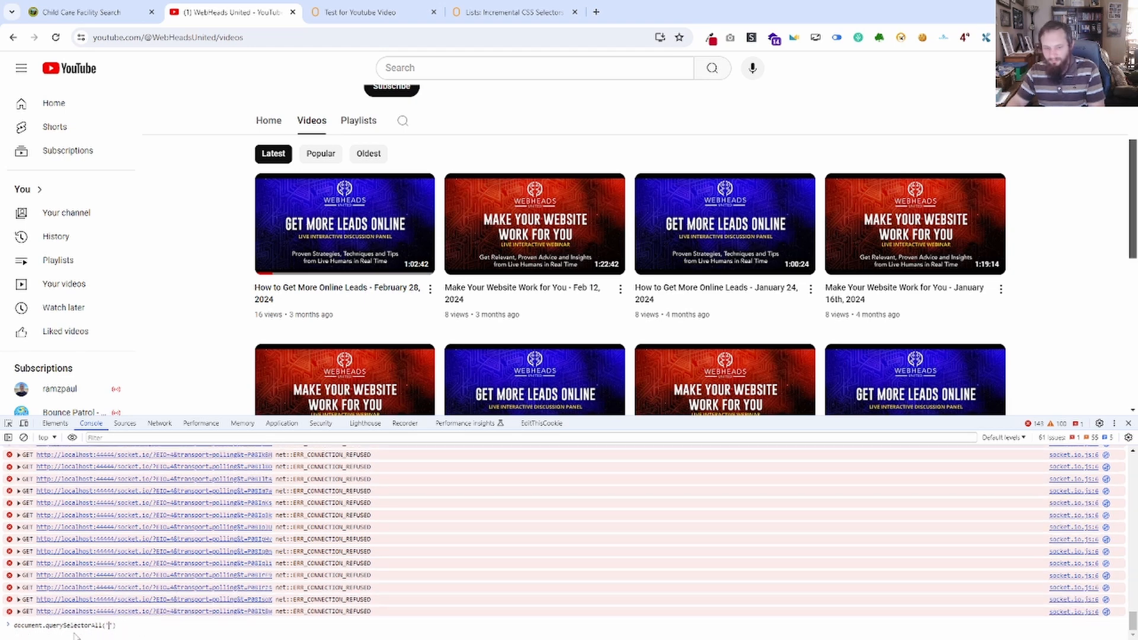
key("ctrl+v")
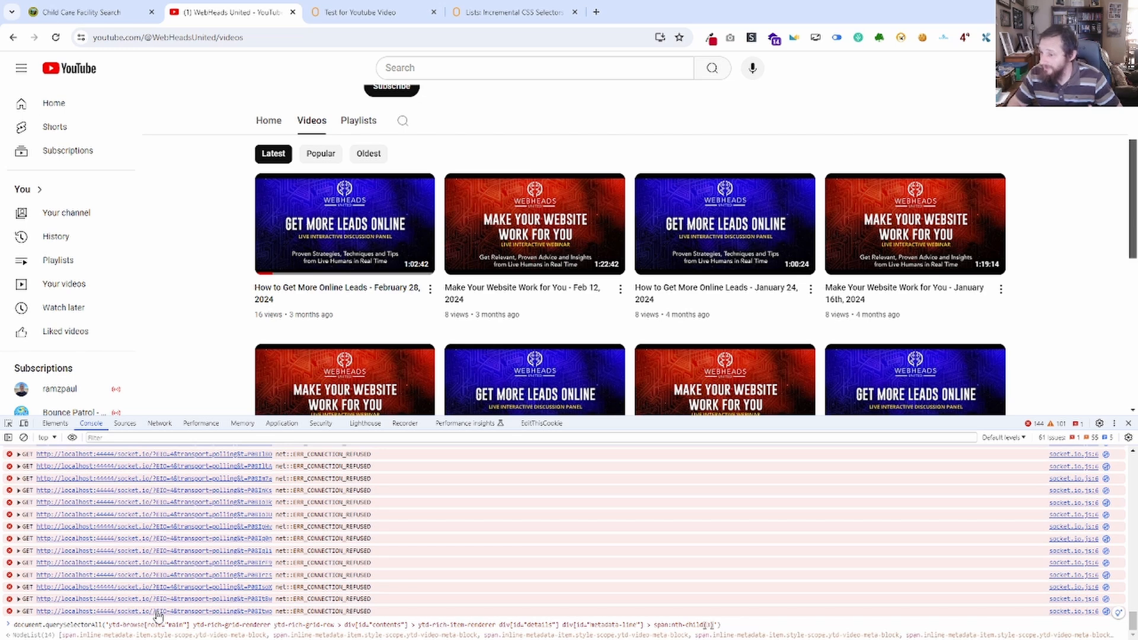
key("Return")
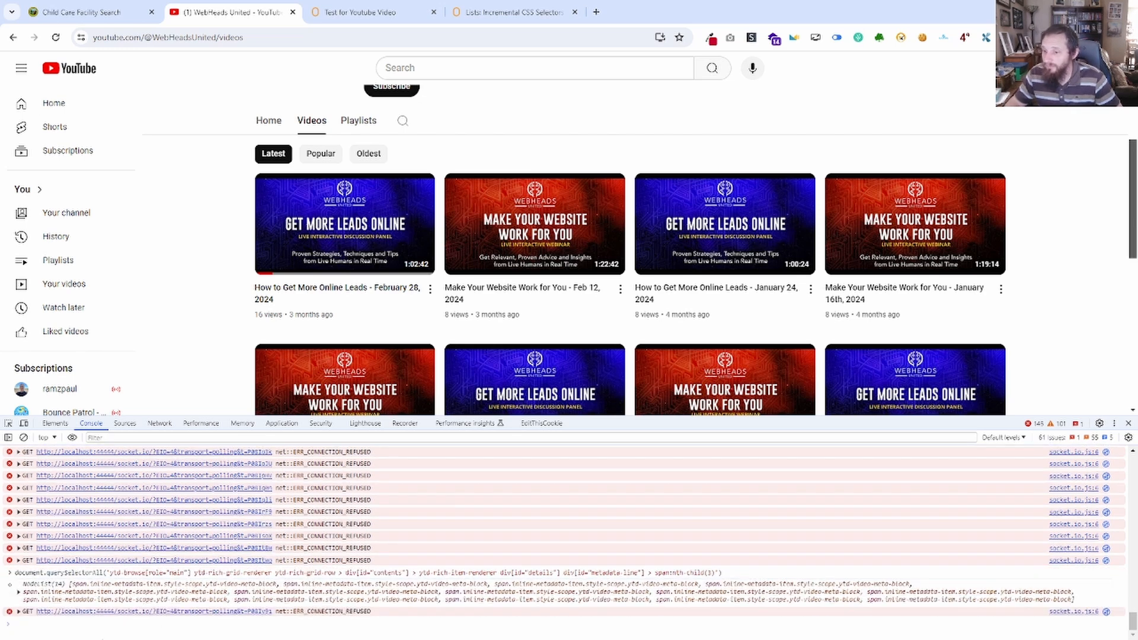
Inspect the first matched span in the YouTube console results, and save the duplicated block with Views as its target column.
left_click(19, 593)
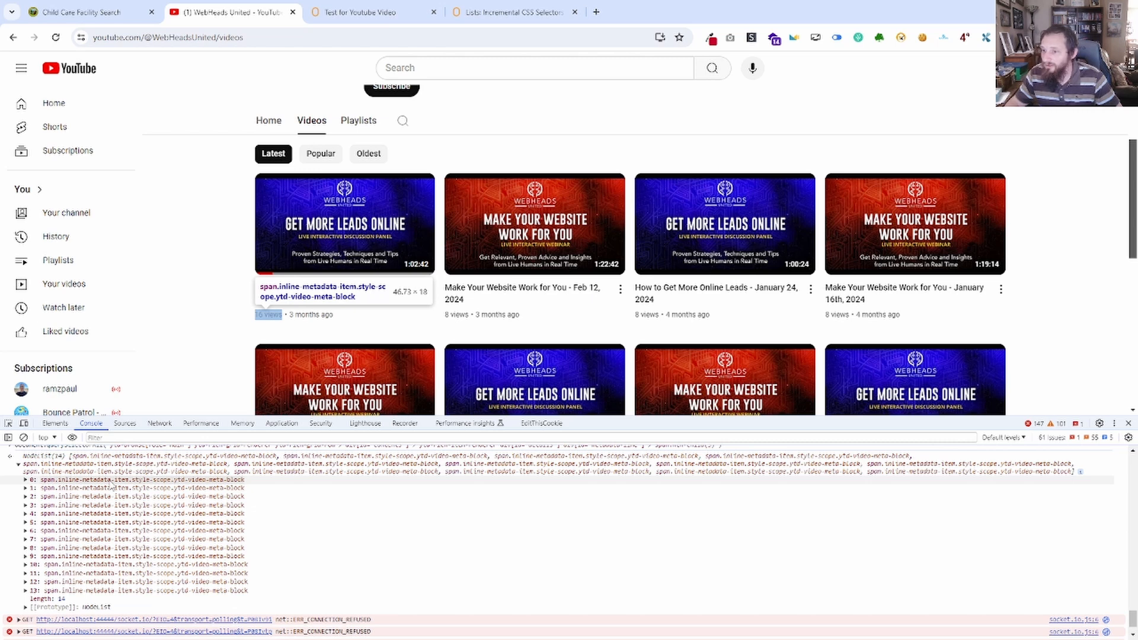
left_click(111, 483)
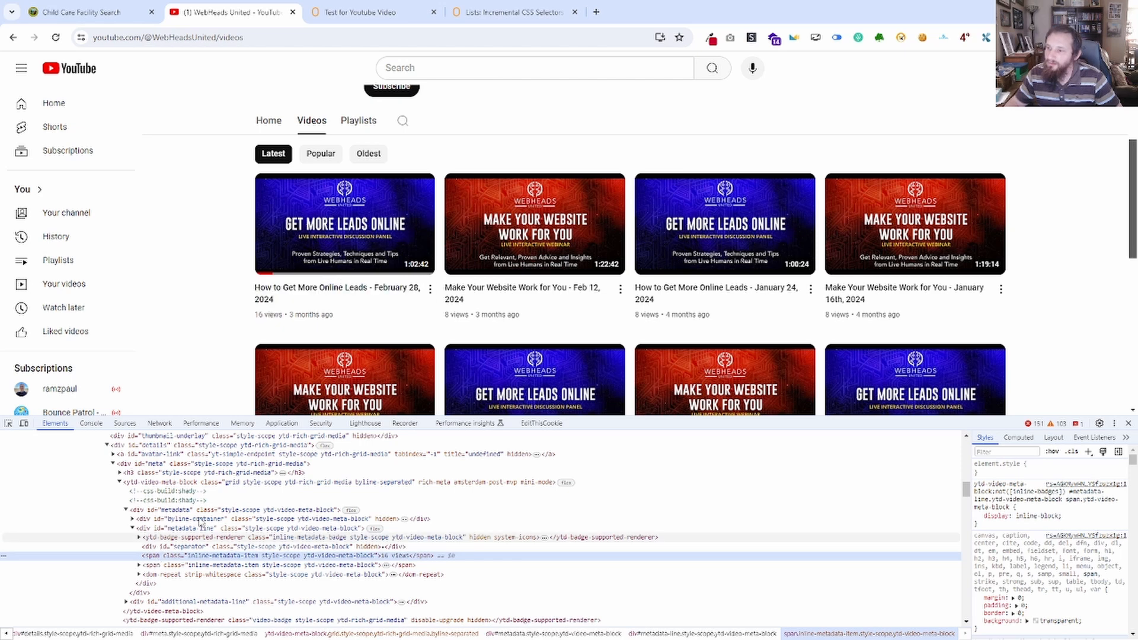
left_click(350, 12)
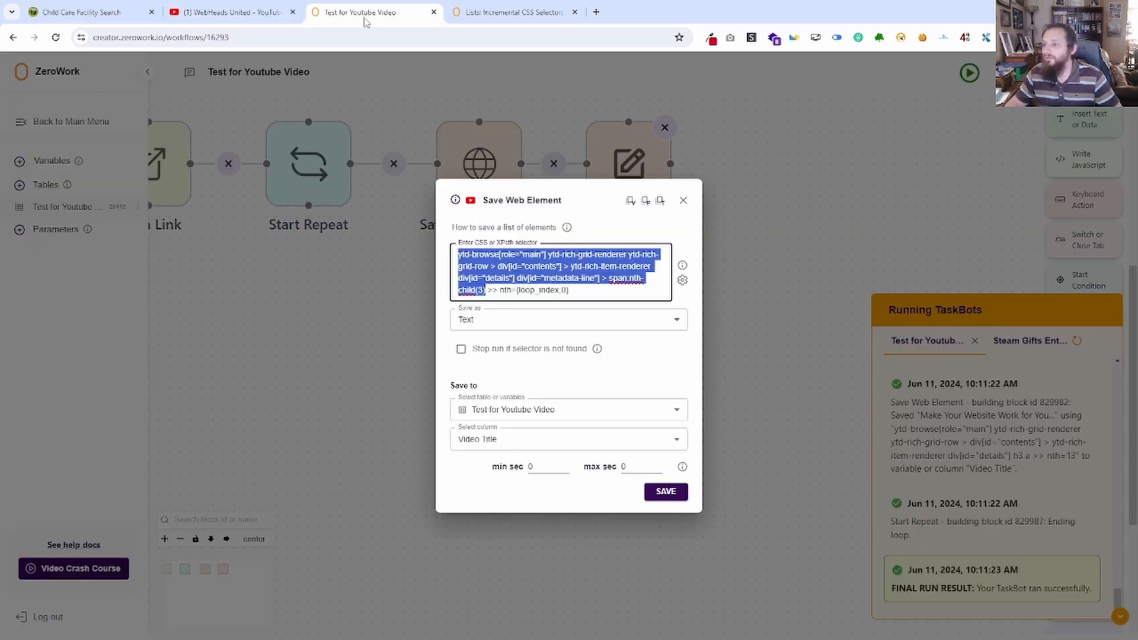
left_click(532, 441)
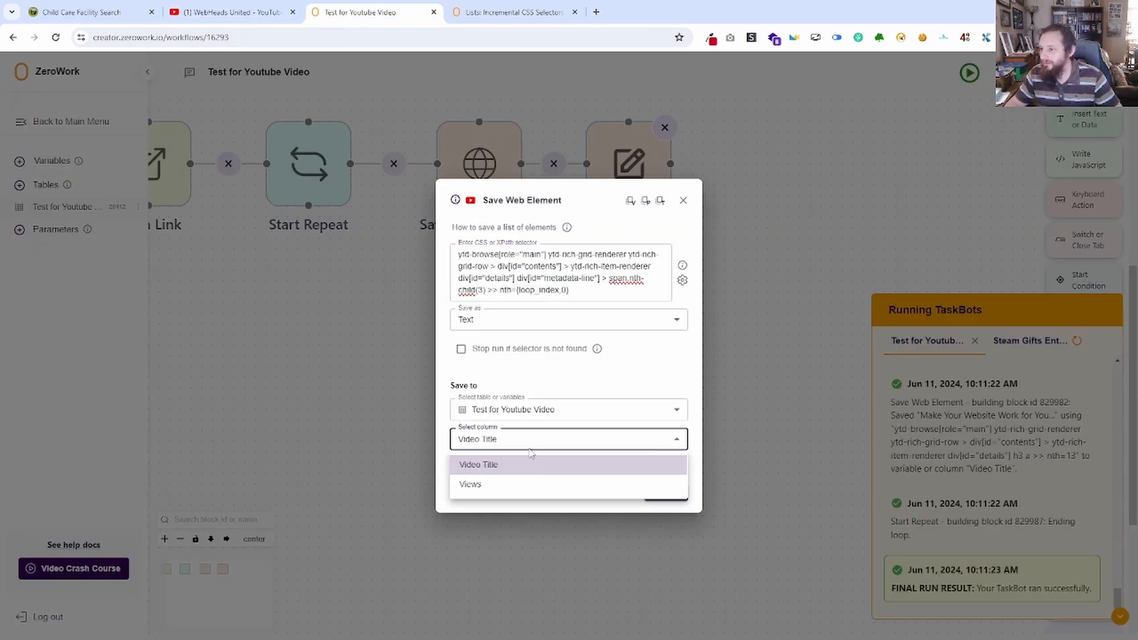
left_click(504, 485)
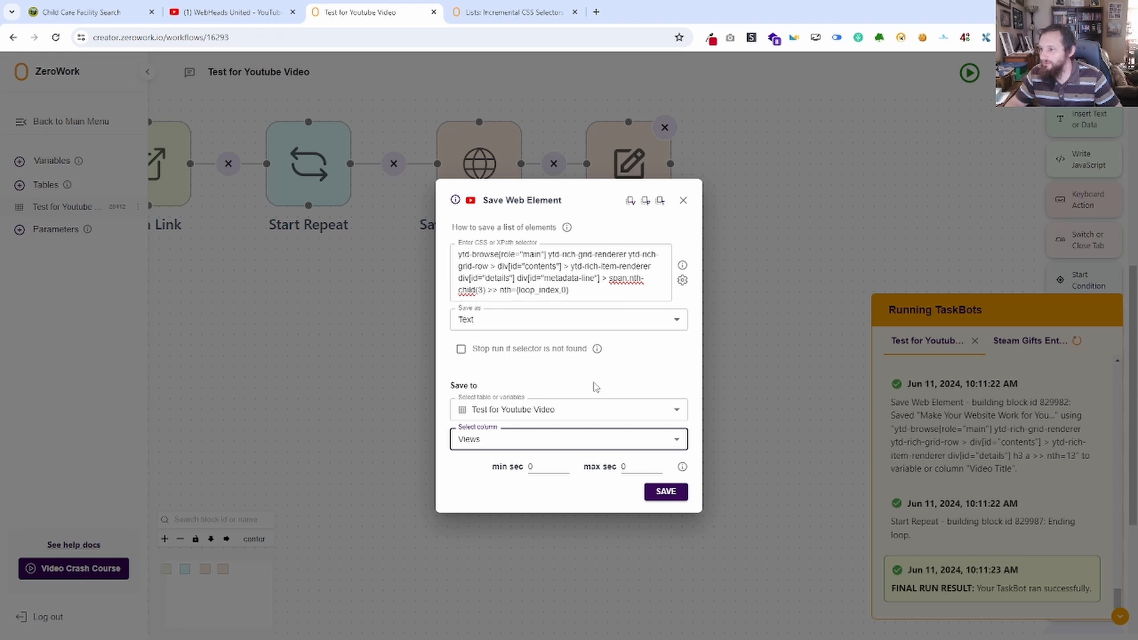
left_click(665, 491)
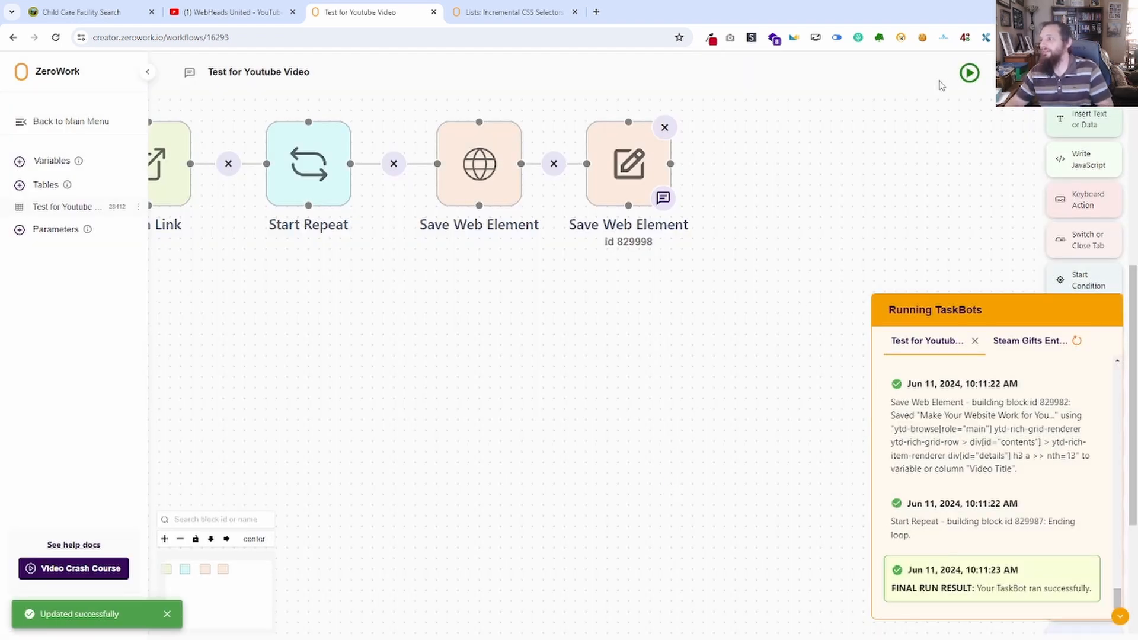
Run the TaskBot and review the titles and views saved in the Test for Youtube Video table.
left_click(970, 74)
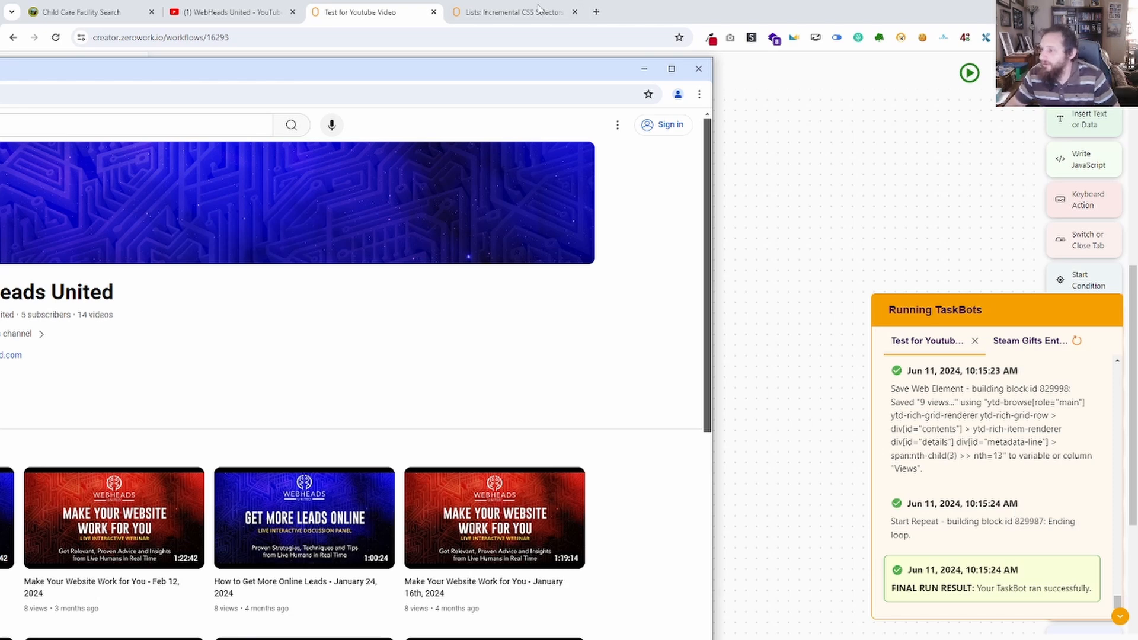
left_click_drag(535, 67, 0, 77)
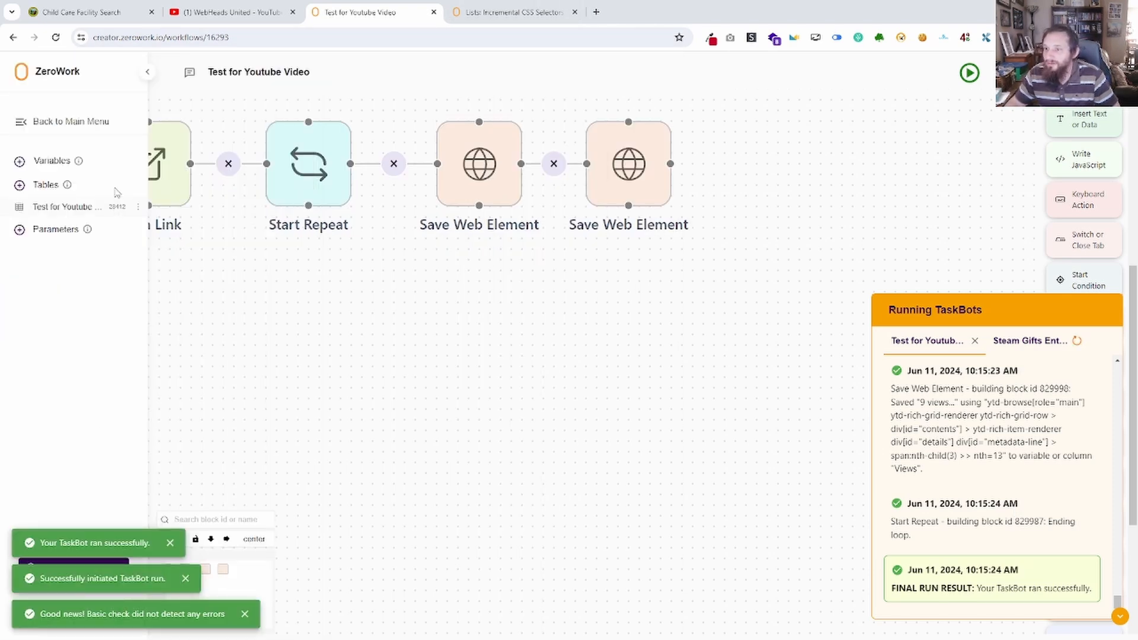
left_click(62, 206)
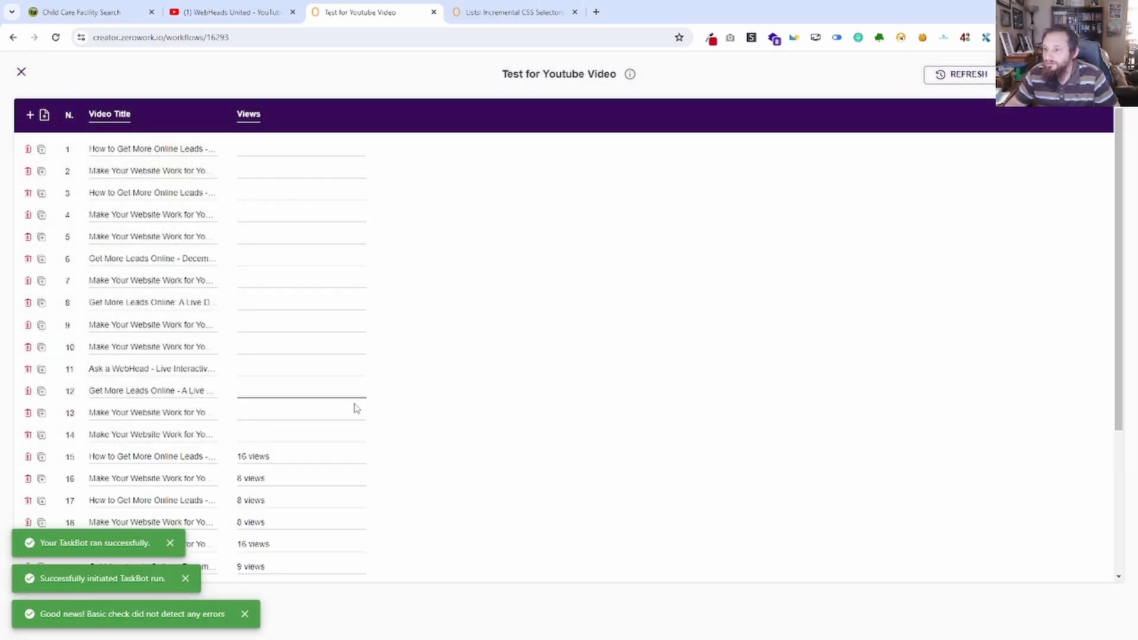
scroll(510, 432, "down", 3)
scroll(460, 425, "up", 5)
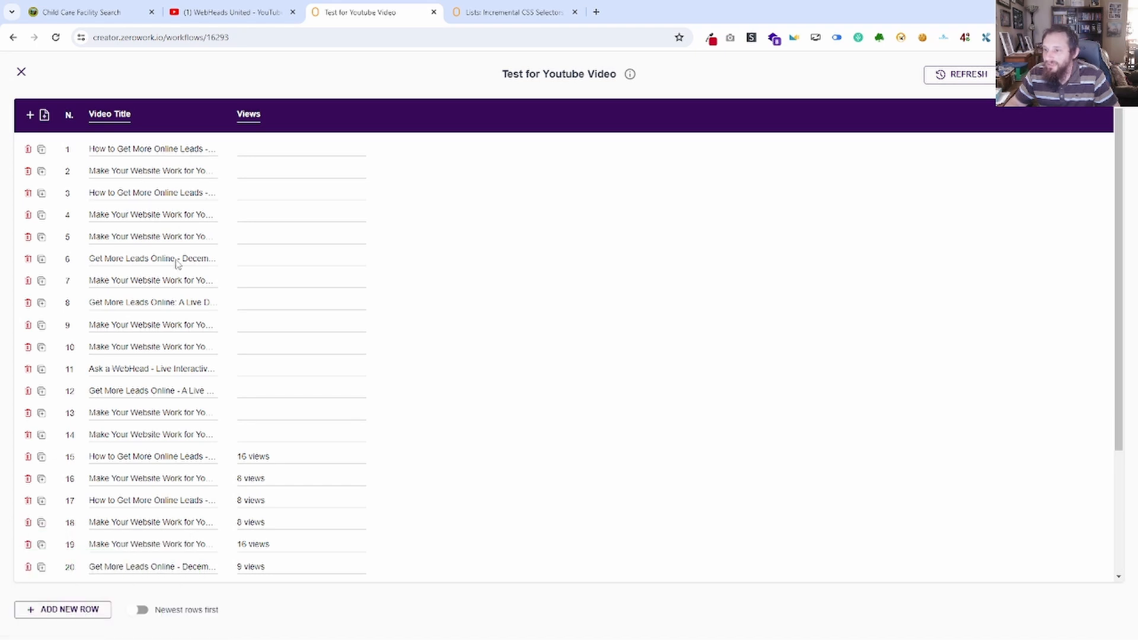
scroll(474, 323, "down", 3)
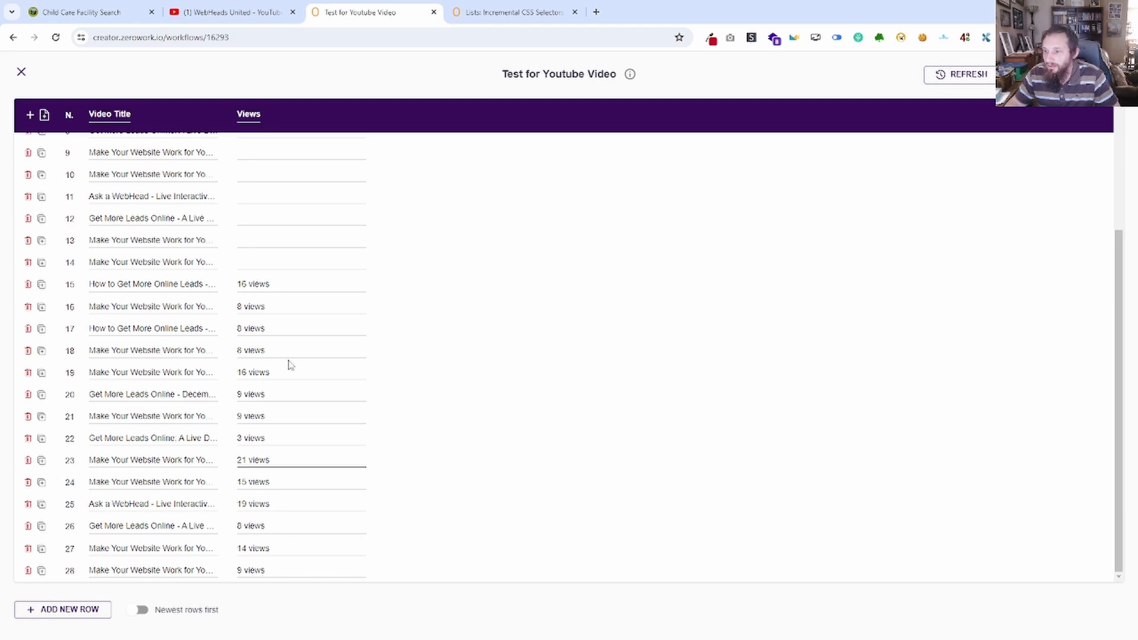
left_click(22, 72)
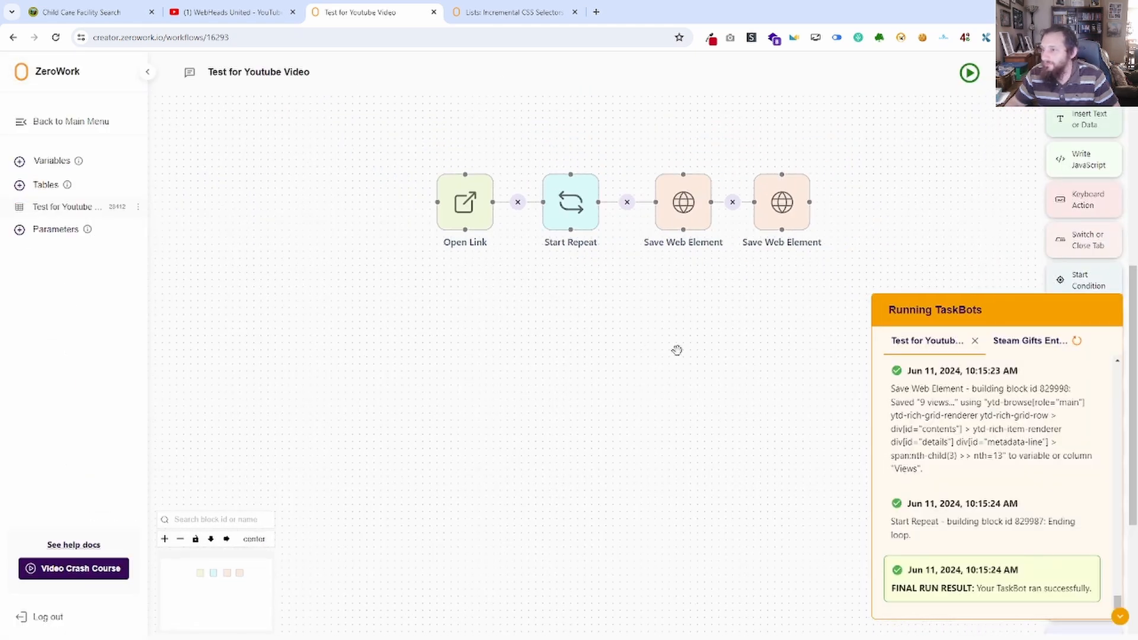
Add a Delete Data block that deletes all rows of the Test for Youtube Video table and connect it before Open Link.
left_click(1120, 617)
scroll(1080, 516, "down", 5)
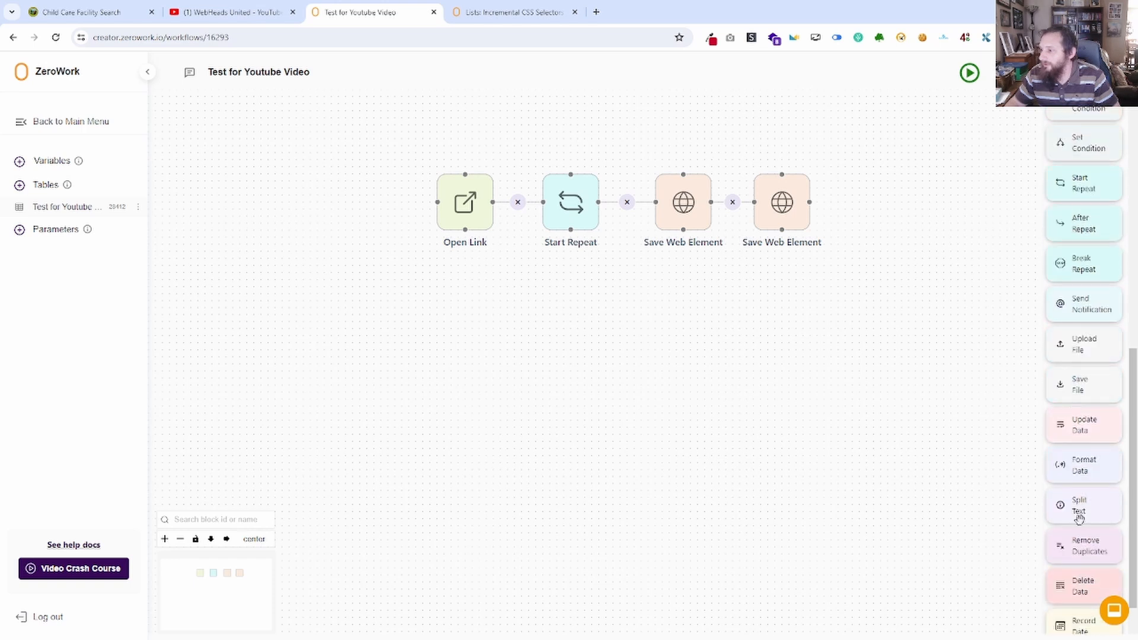
left_click_drag(1079, 530, 308, 207)
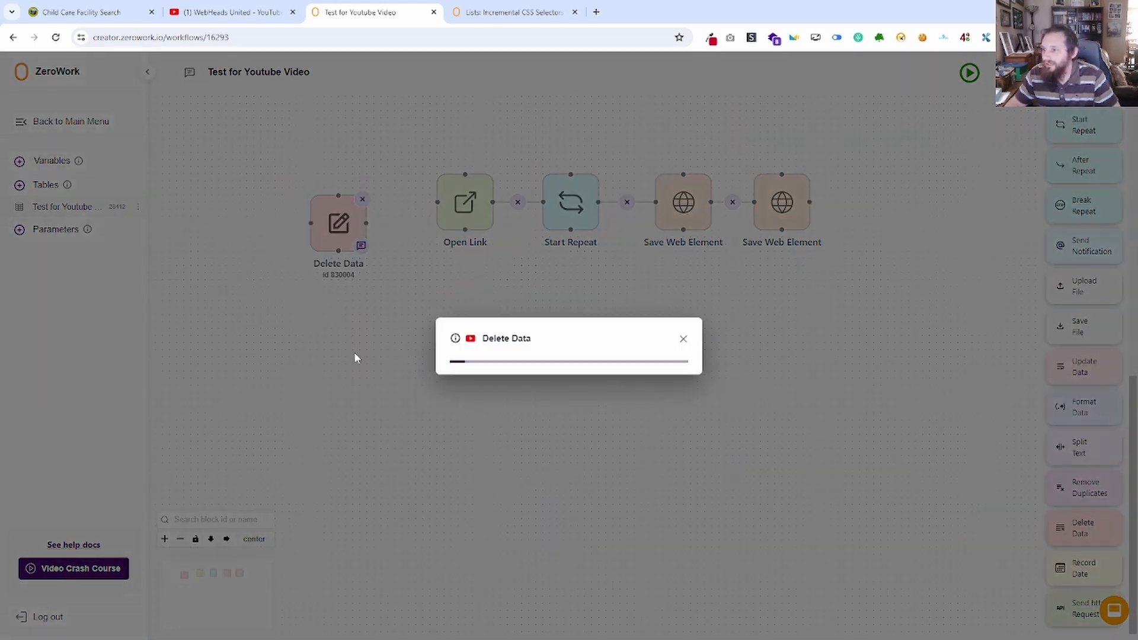
left_click(556, 338)
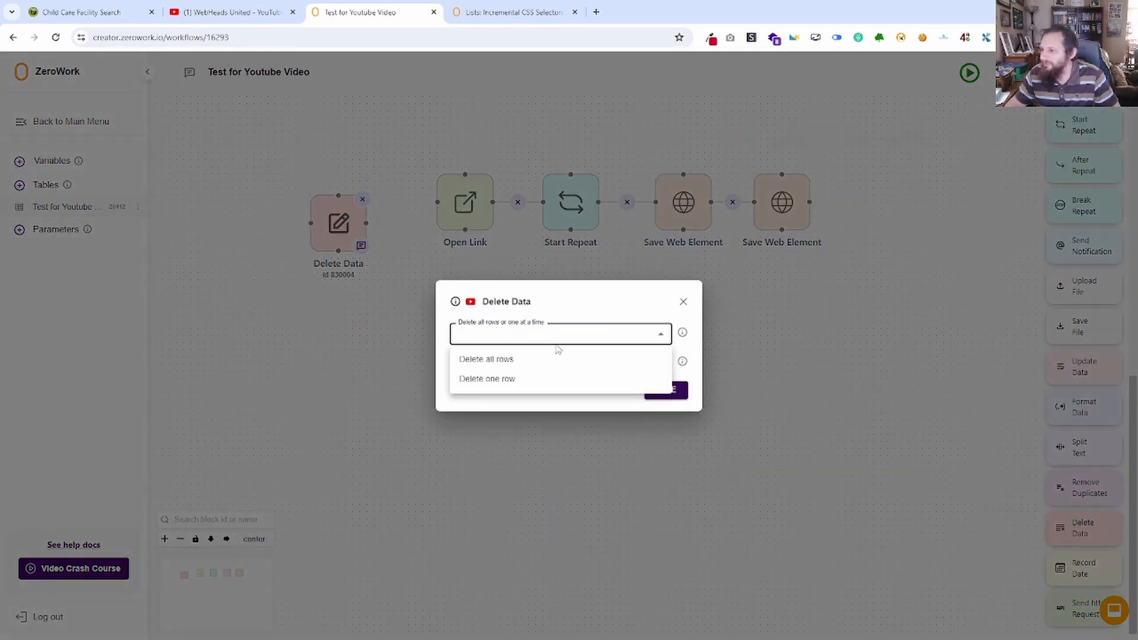
left_click(517, 361)
left_click(542, 367)
left_click(539, 407)
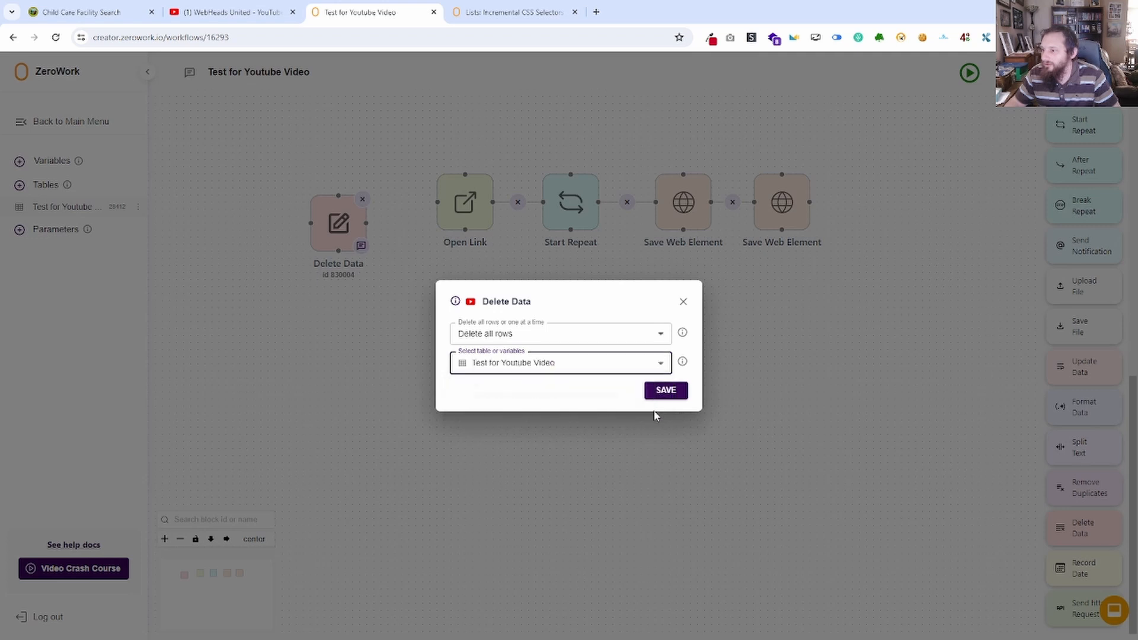
left_click(664, 390)
left_click_drag(437, 202, 366, 223)
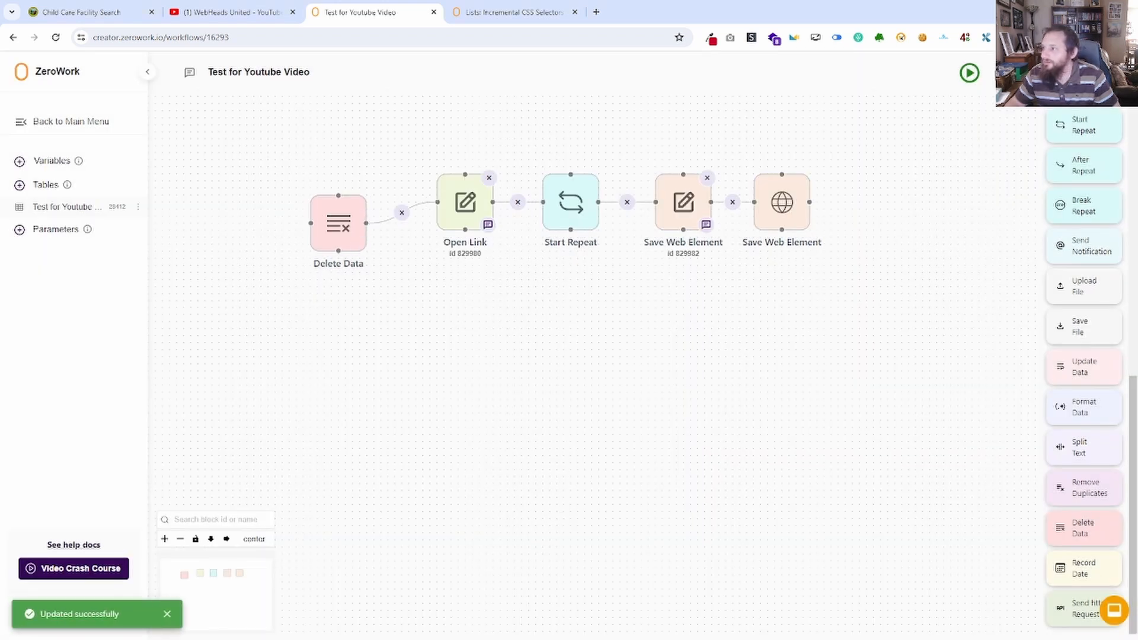
Run the TaskBot again with the Delete Data block, close its browser window and check the table's rows.
left_click(970, 73)
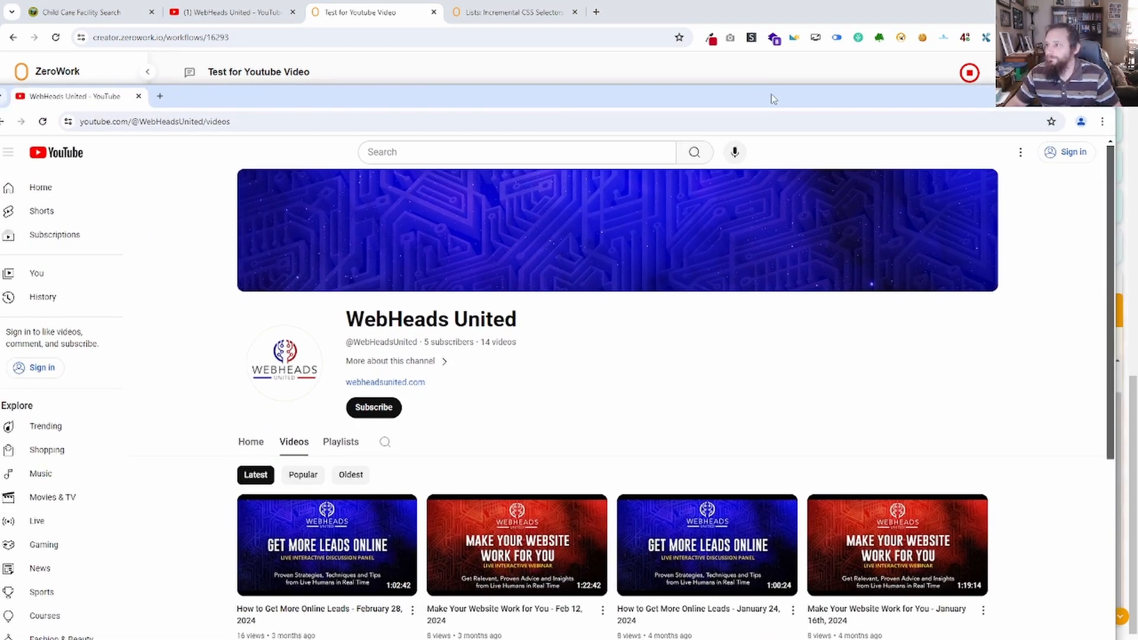
left_click_drag(774, 99, 590, 90)
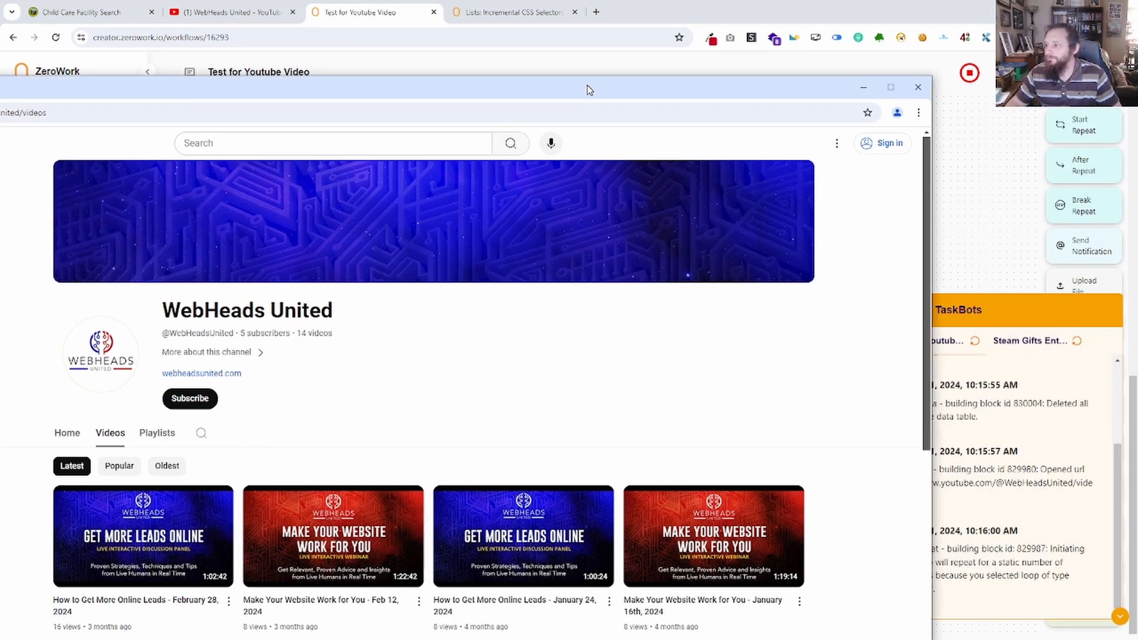
left_click(918, 88)
left_click(59, 209)
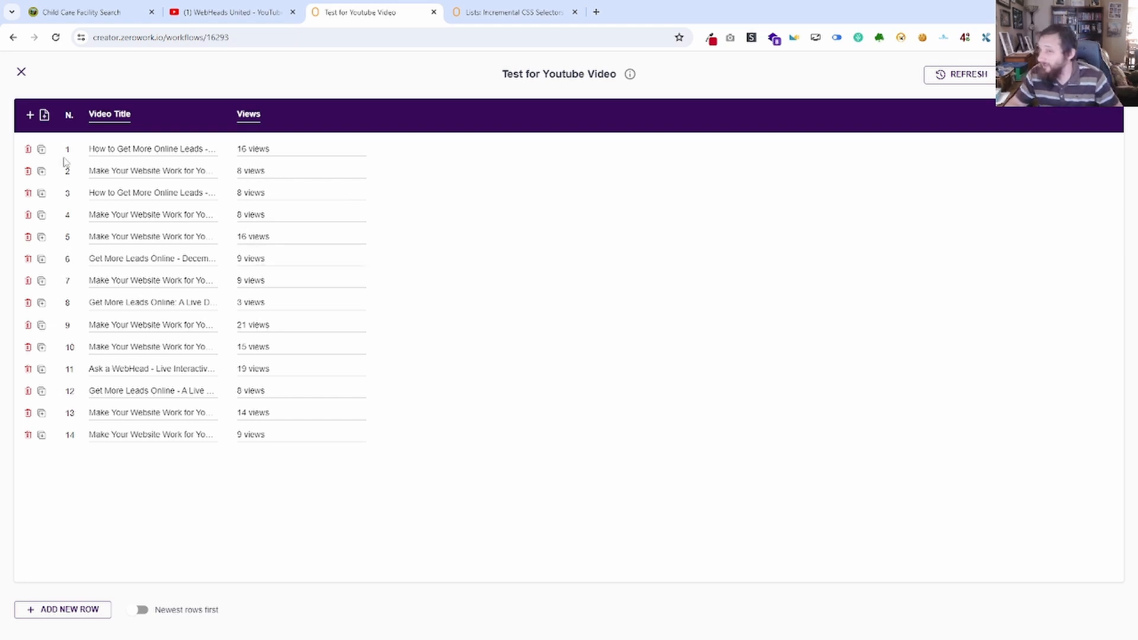
left_click(21, 74)
left_click_drag(888, 265, 628, 295)
left_click(1117, 617)
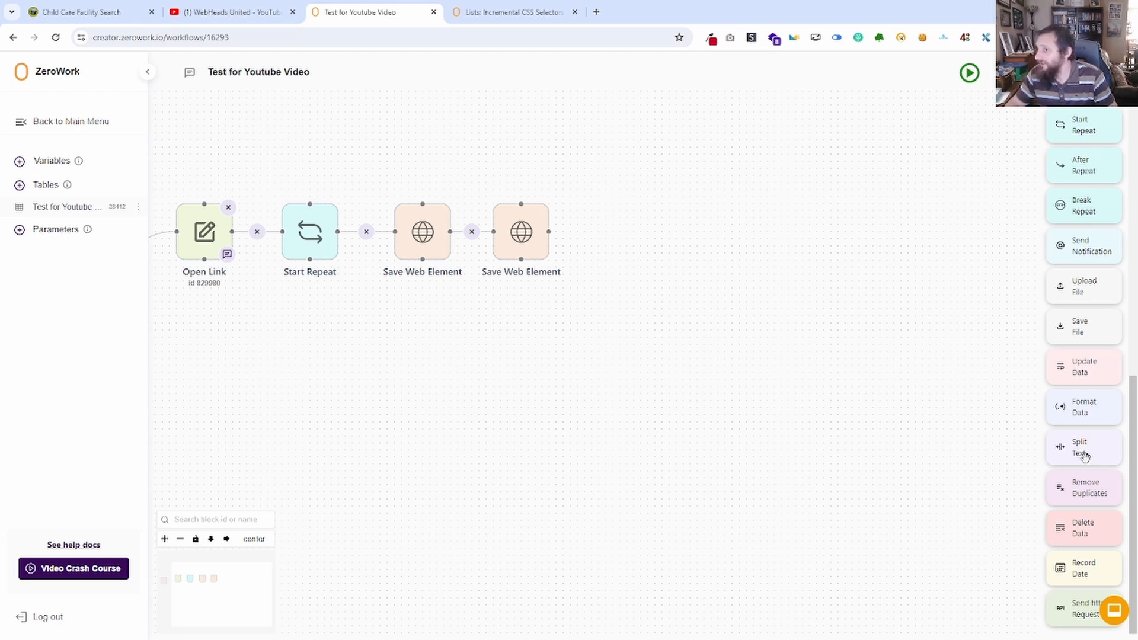
key("ctrl+Tab")
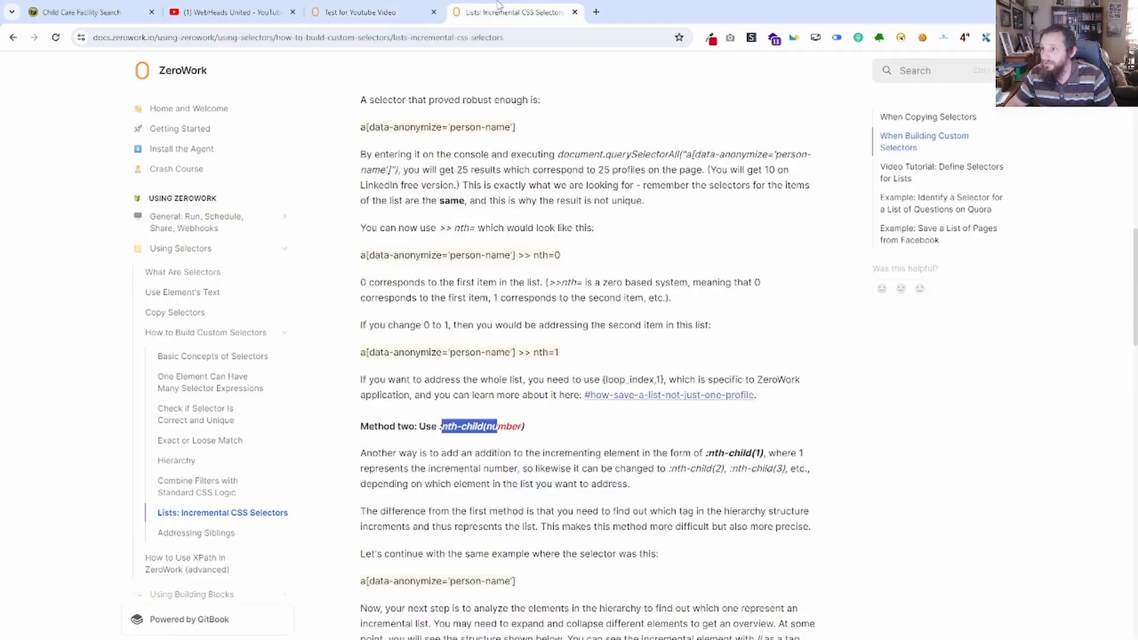
left_click(375, 4)
left_click(232, 12)
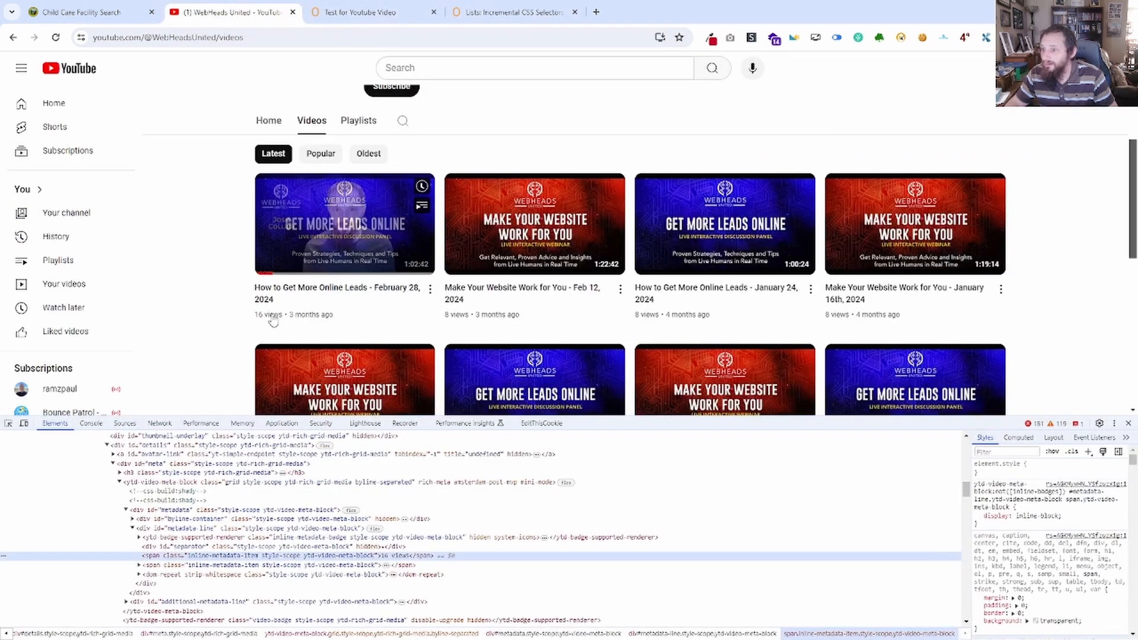
left_click(378, 12)
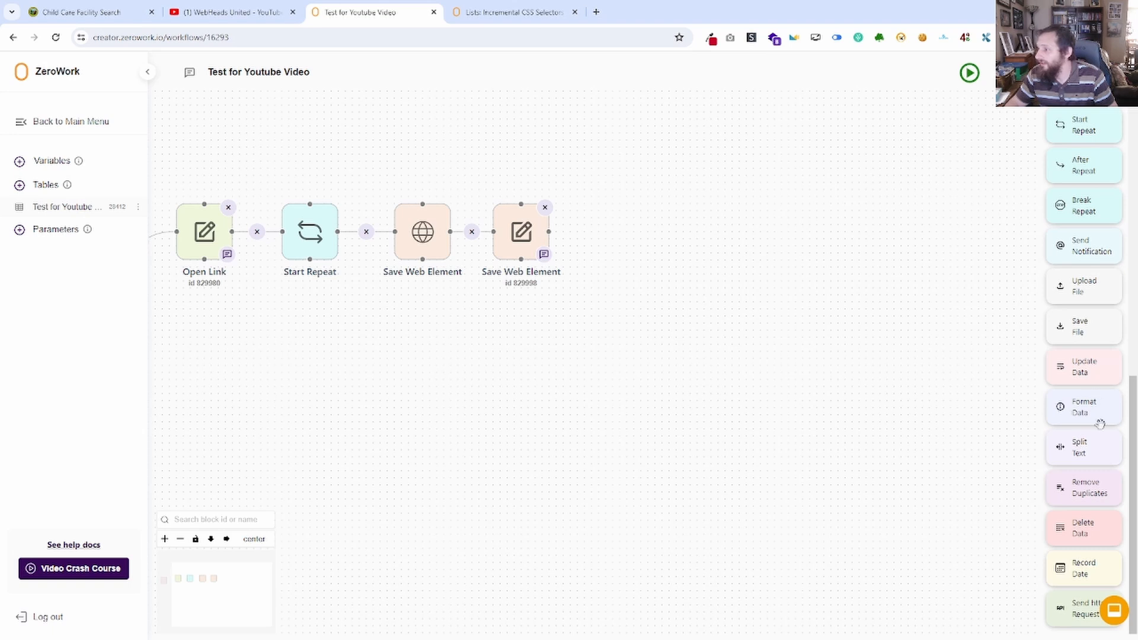
Add a Format Data block that removes the words "views,view" from the table's Views column and connect it after the second Save Web Element.
left_click_drag(1092, 414, 683, 249)
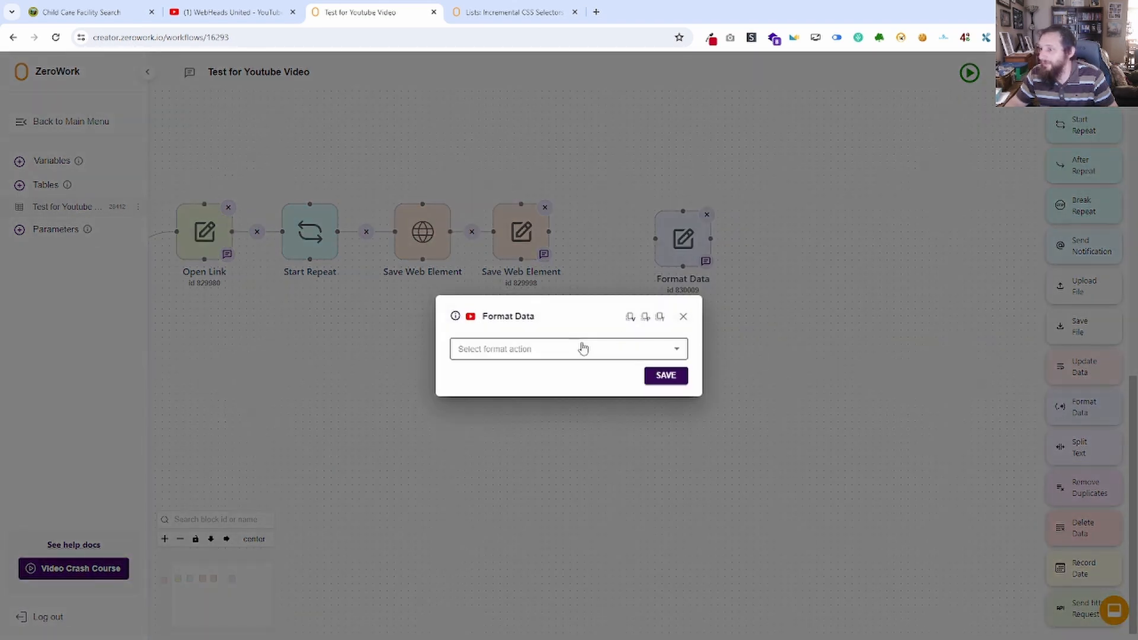
left_click(579, 349)
left_click(515, 379)
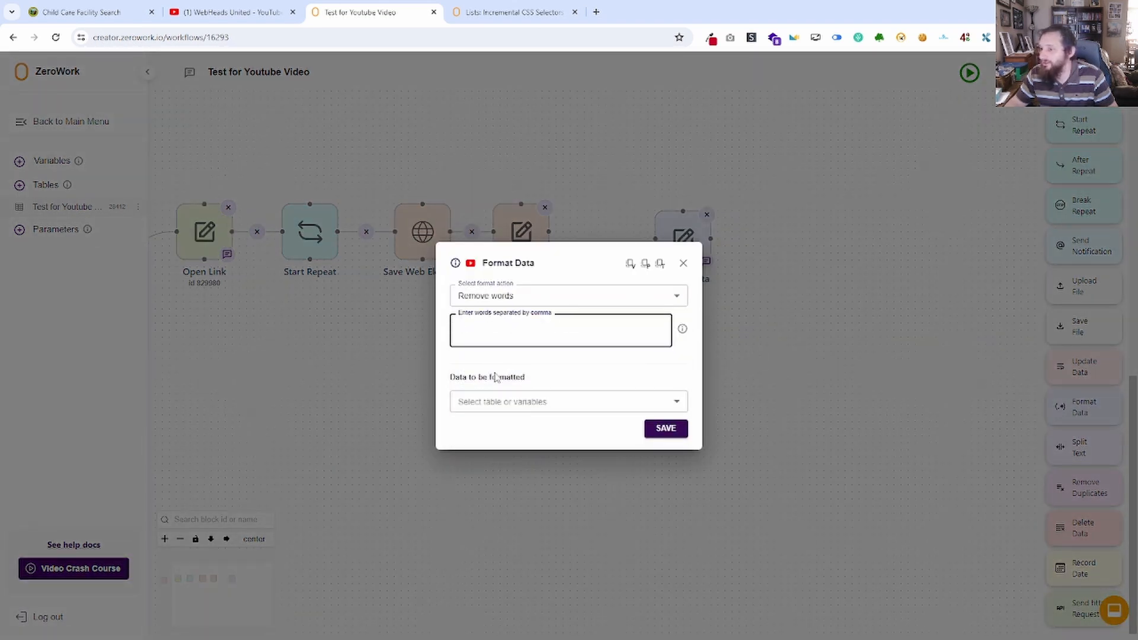
type("views,view")
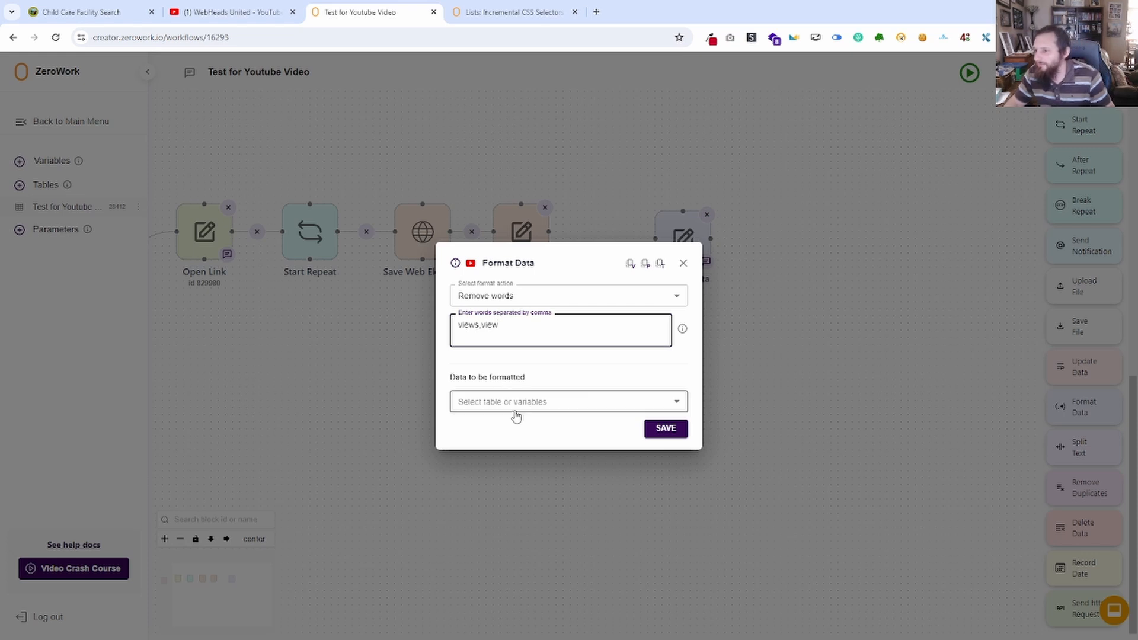
left_click(513, 403)
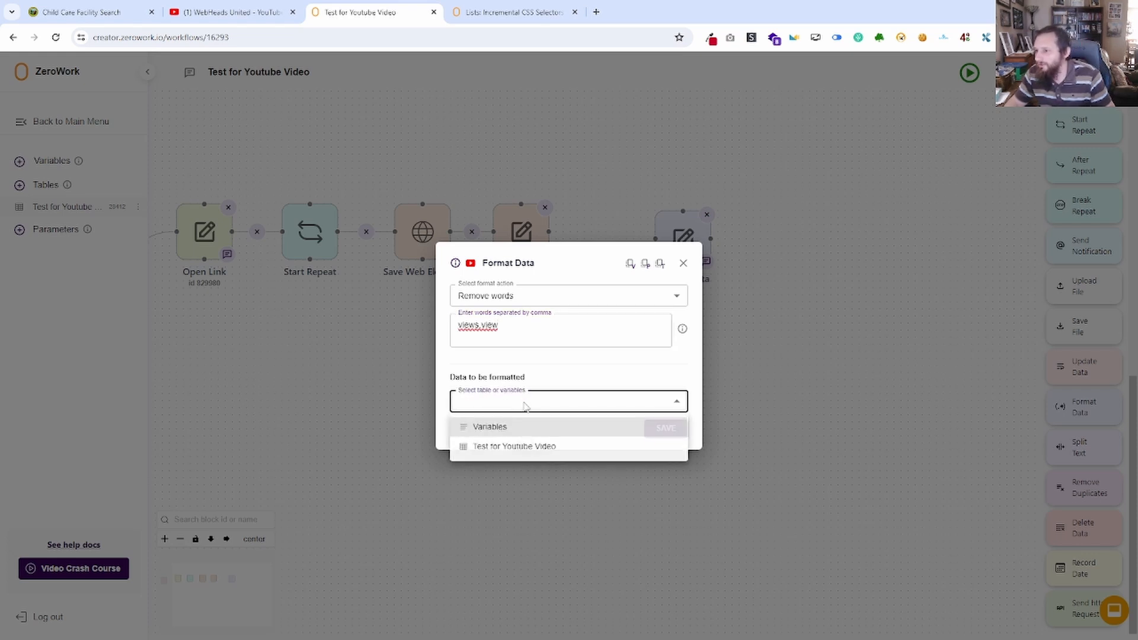
left_click(522, 448)
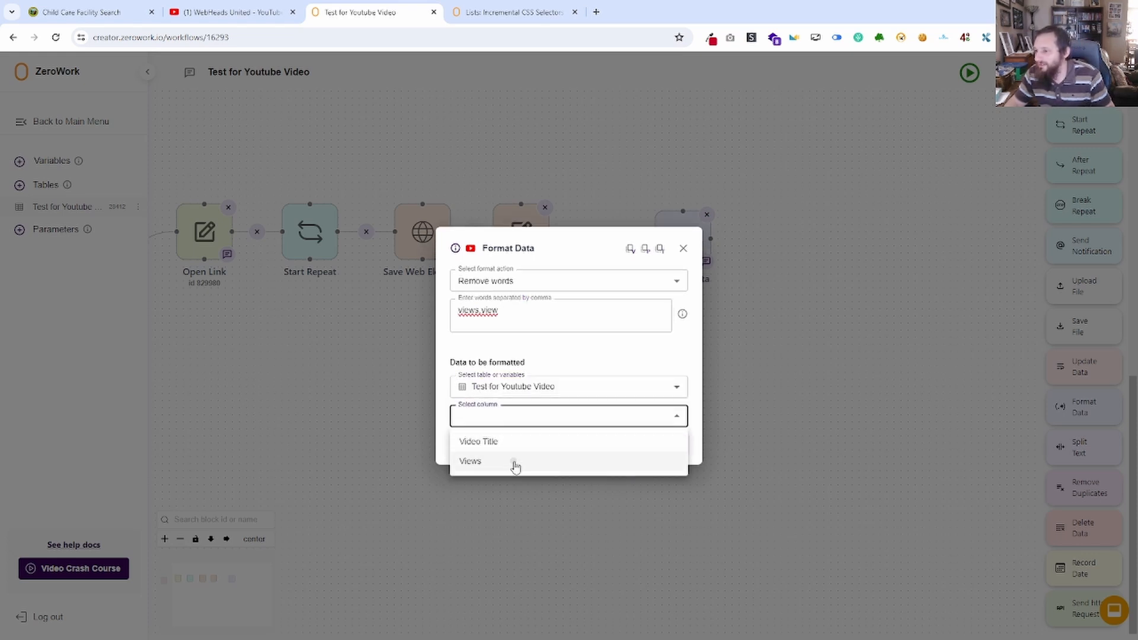
left_click(514, 462)
left_click(665, 443)
left_click_drag(654, 238, 549, 231)
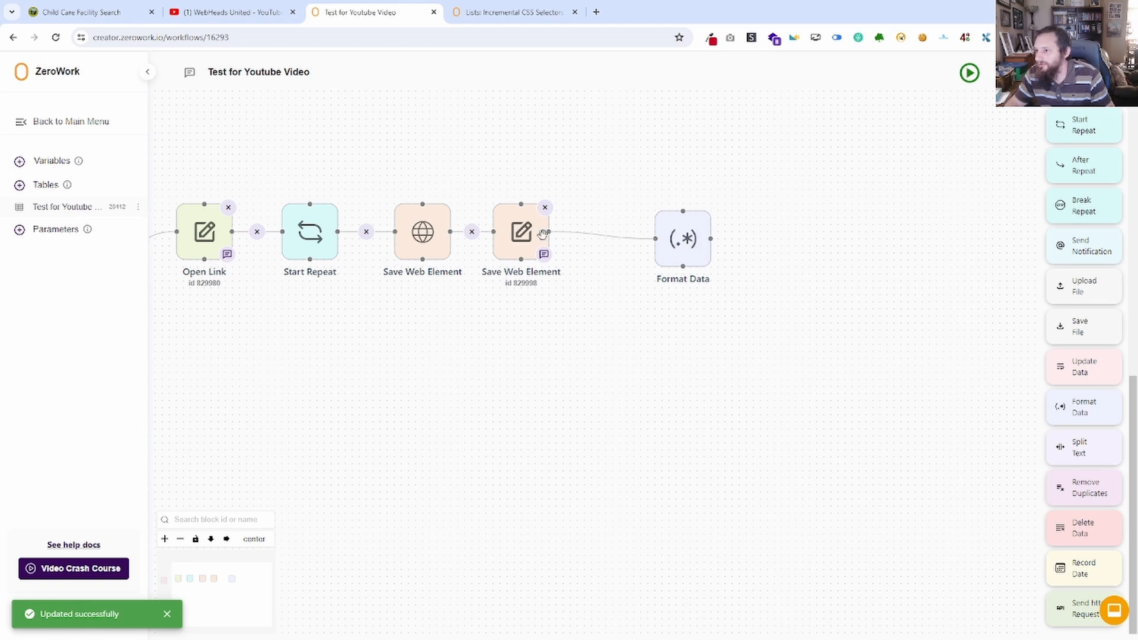
Run the TaskBot with the Format Data block and check the Views column in the table.
left_click(971, 70)
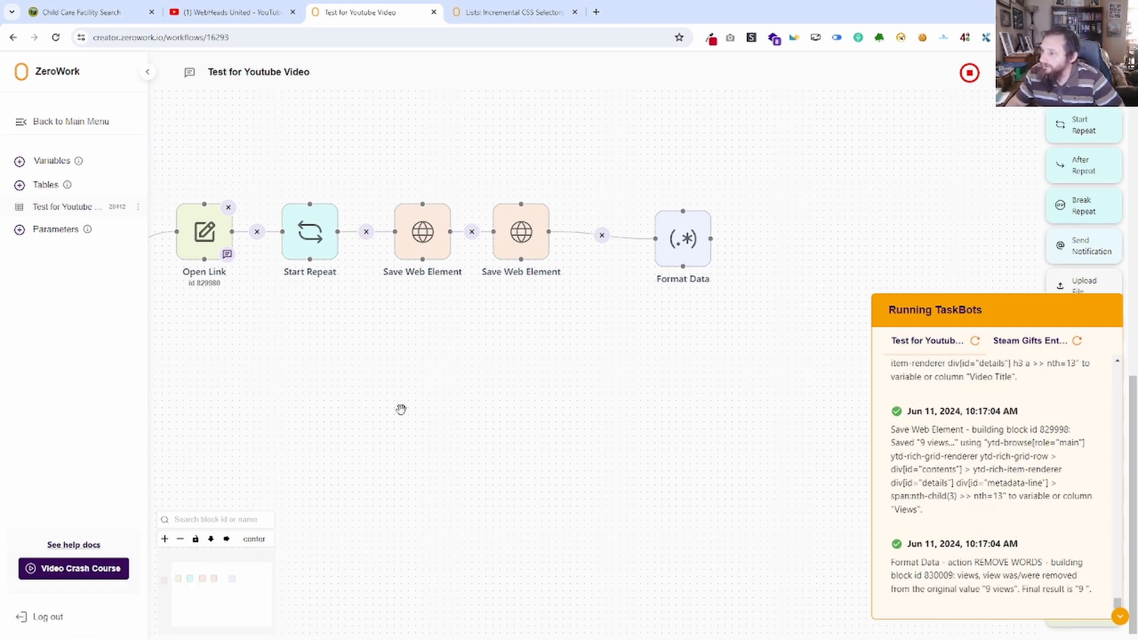
left_click(62, 208)
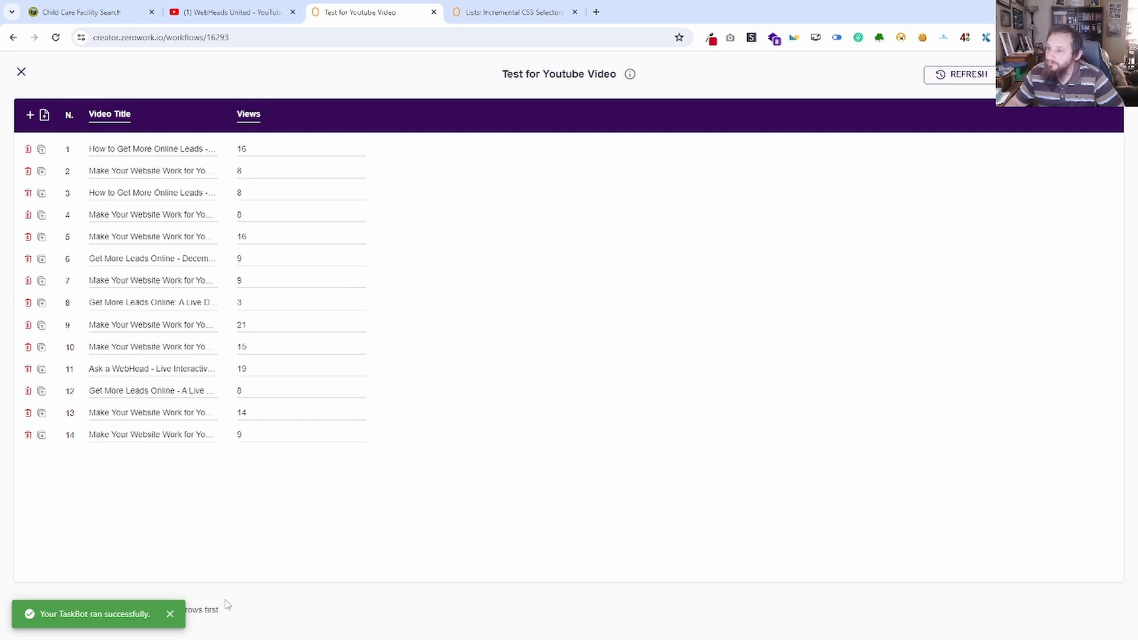
left_click(22, 74)
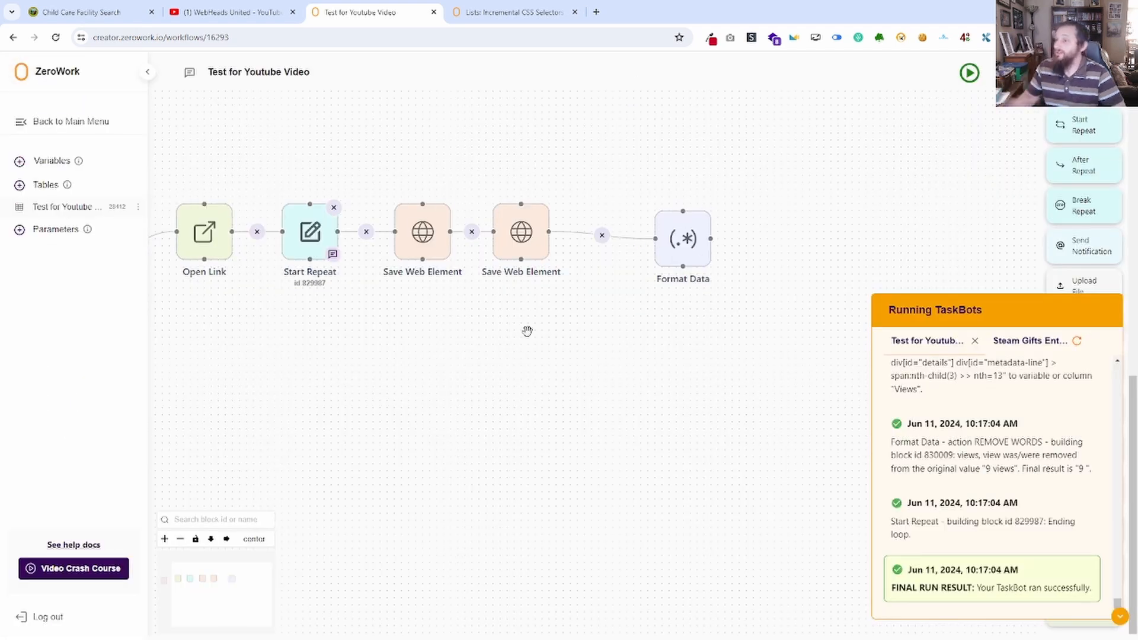
Close the run log and delete the Format Data block after the second Save Web Element.
left_click(1120, 617)
left_click(706, 214)
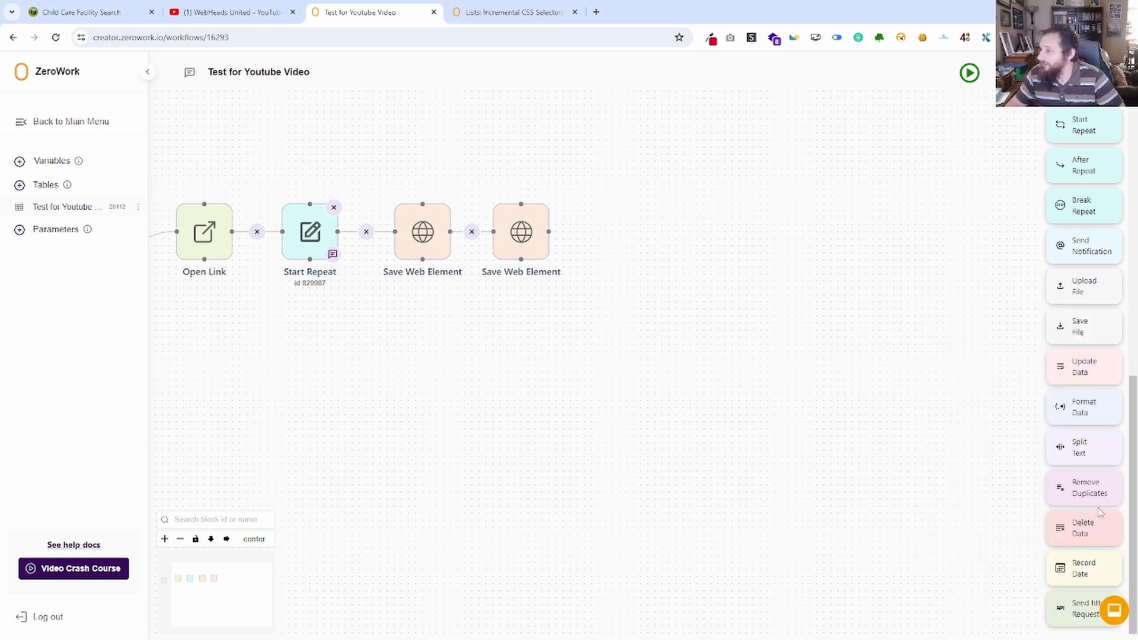
left_click_drag(1093, 446, 646, 247)
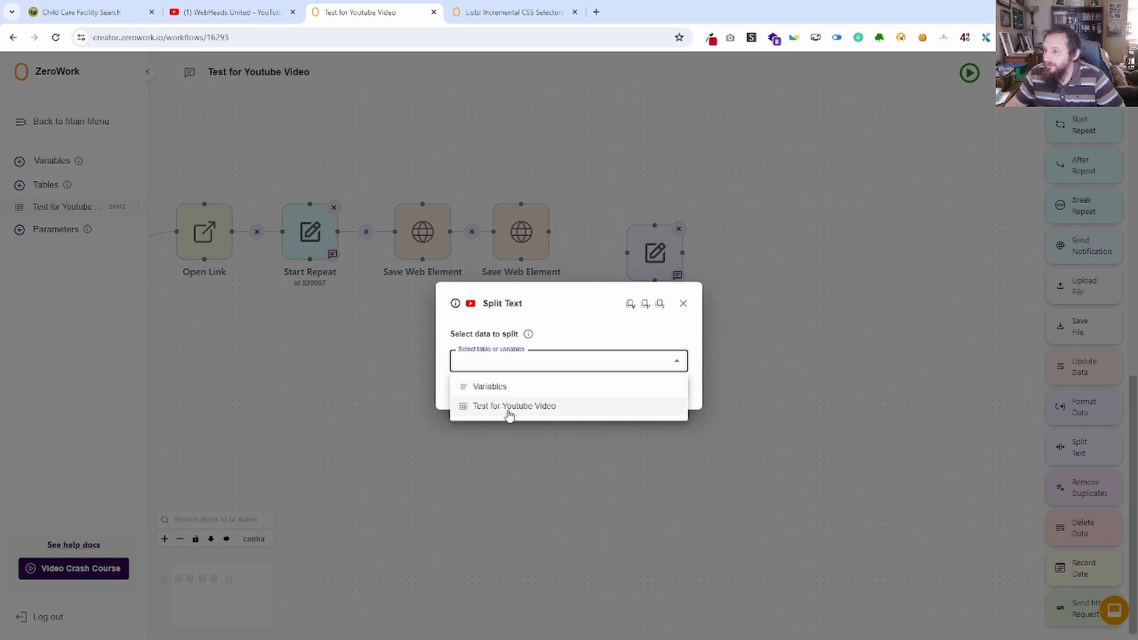
left_click(510, 407)
left_click(506, 380)
left_click(492, 427)
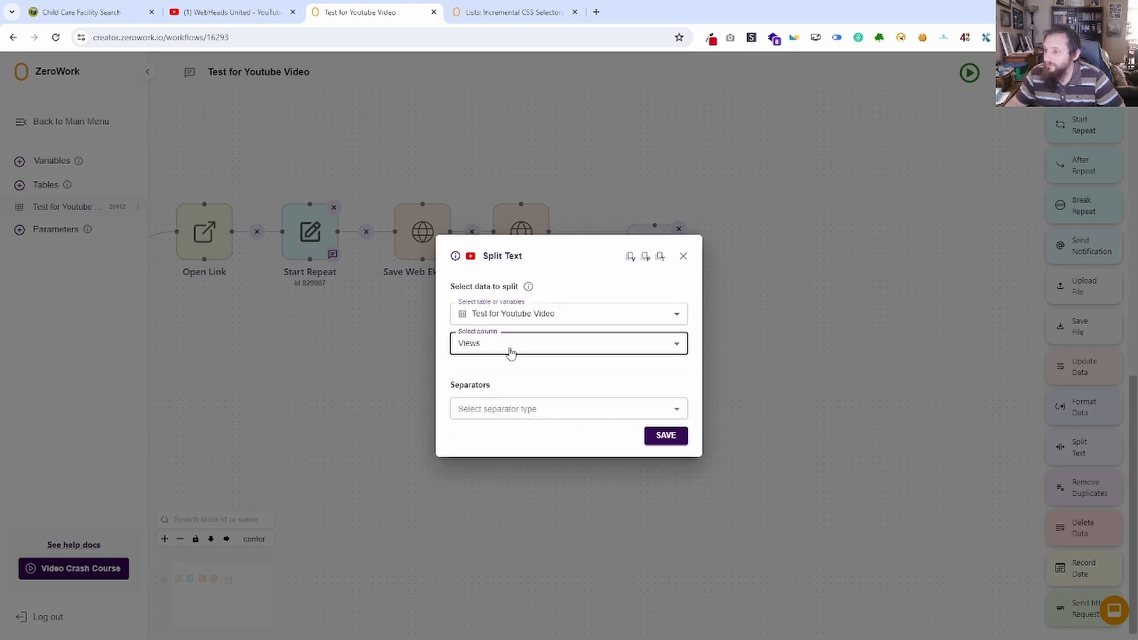
left_click(501, 416)
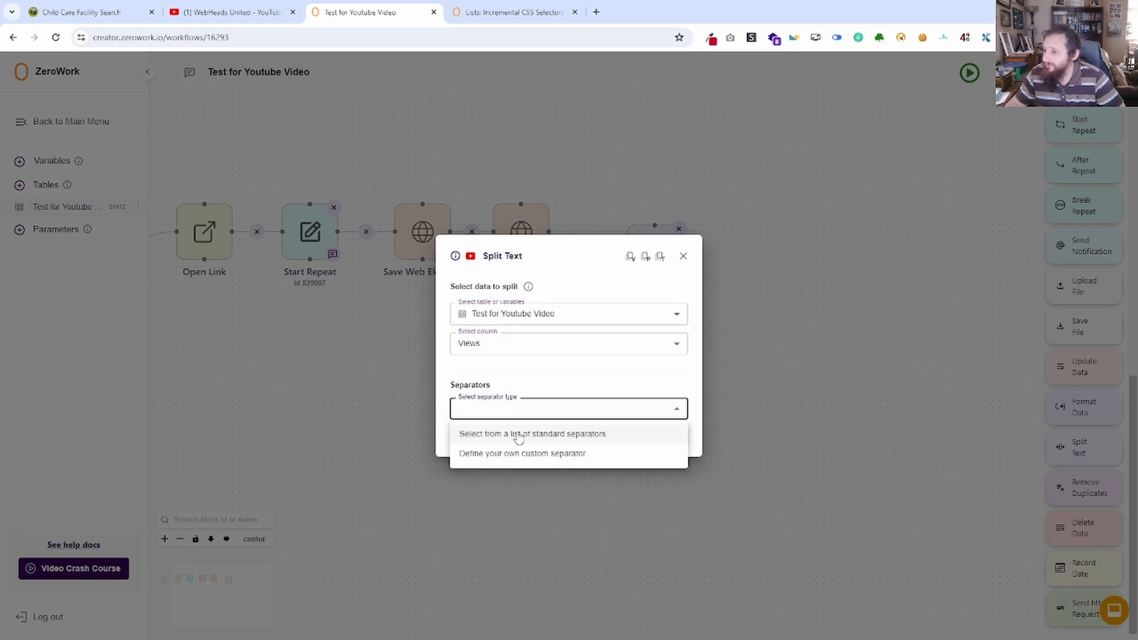
left_click(513, 436)
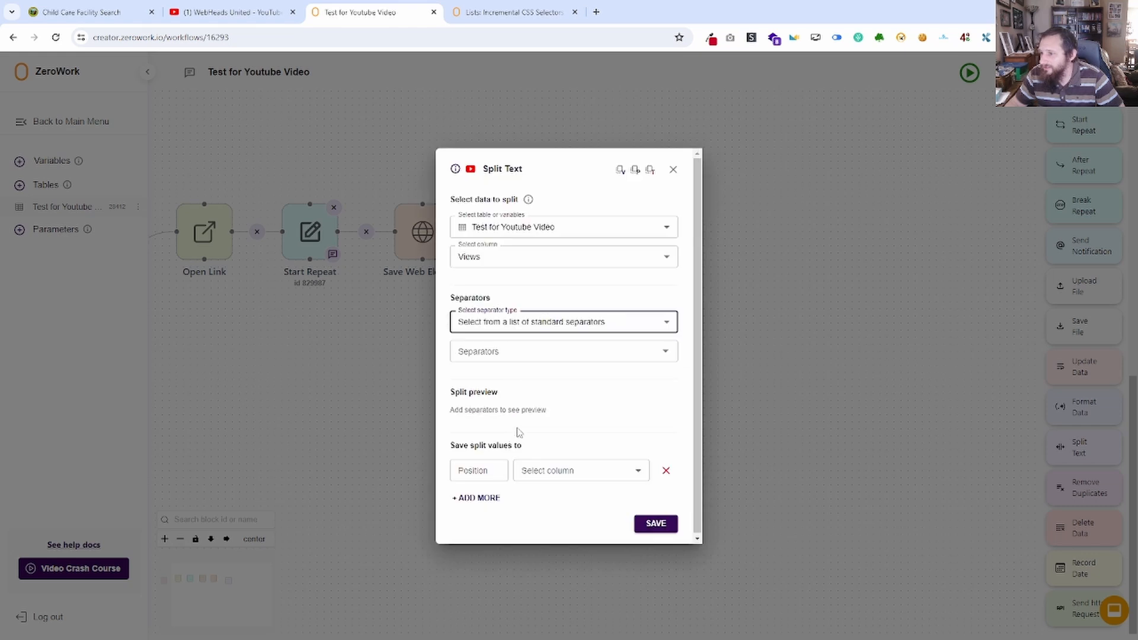
left_click(511, 351)
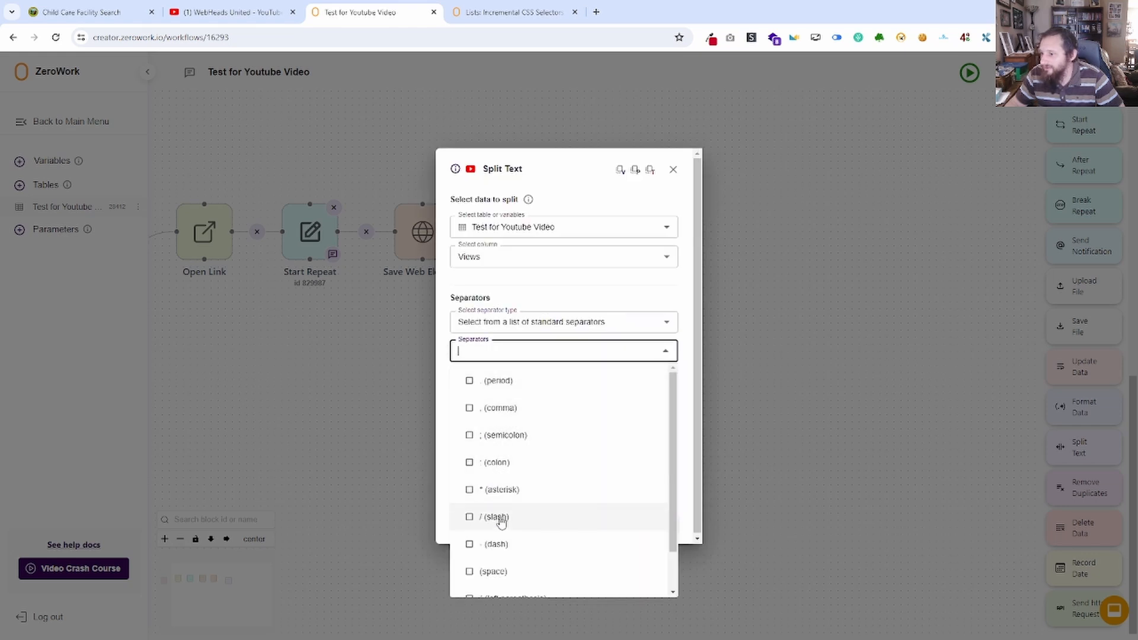
scroll(492, 522, "down", 2)
left_click(469, 526)
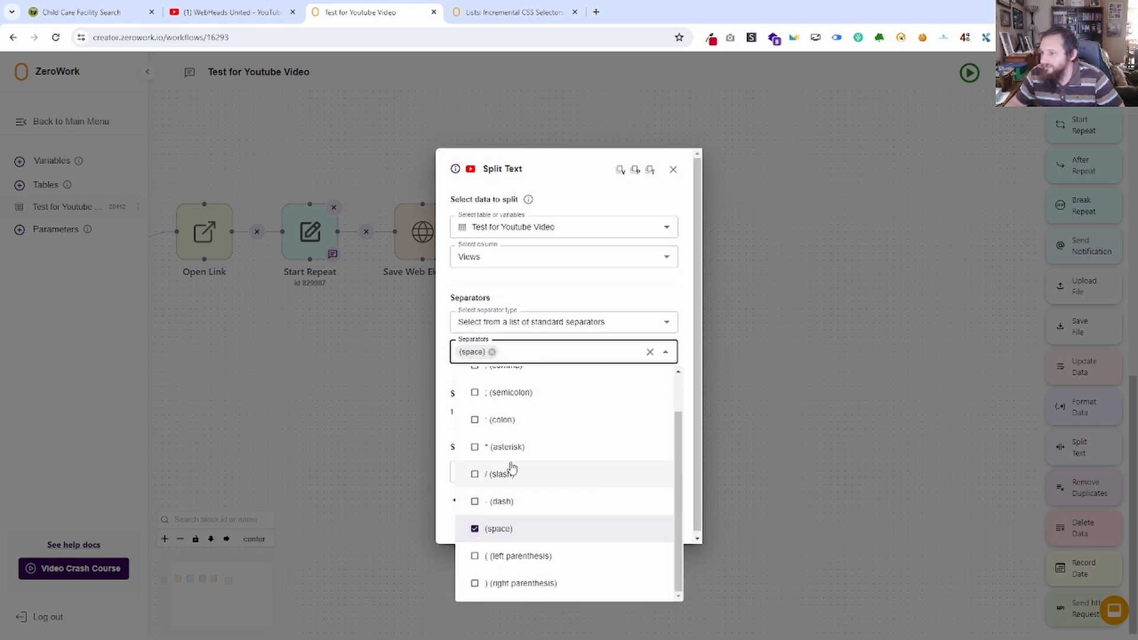
left_click(452, 289)
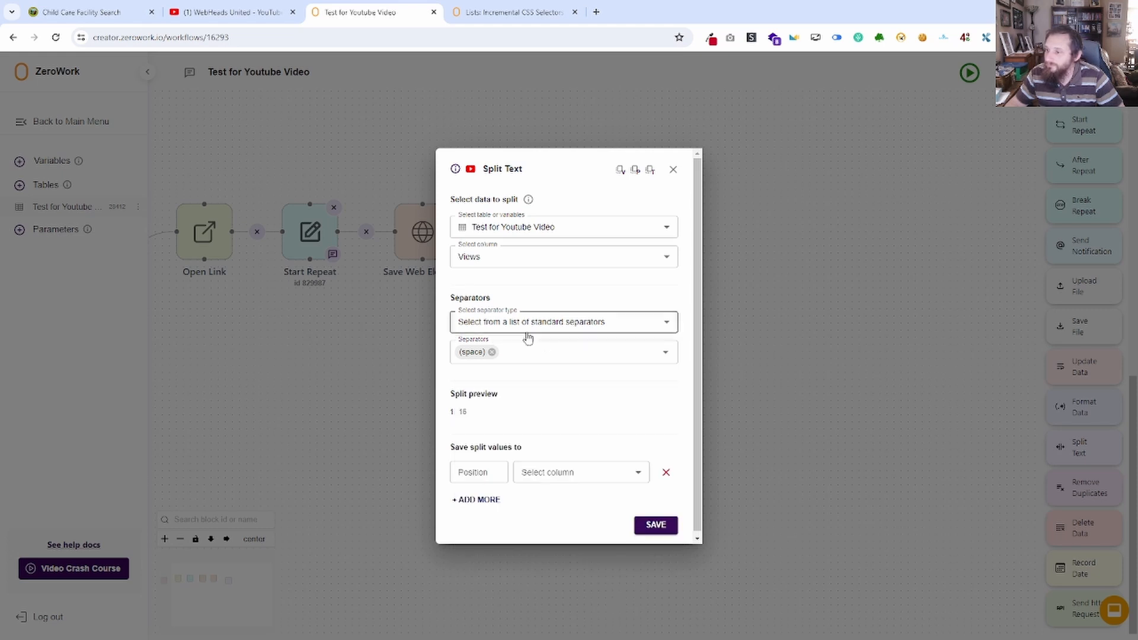
left_click(469, 474)
left_click(476, 411)
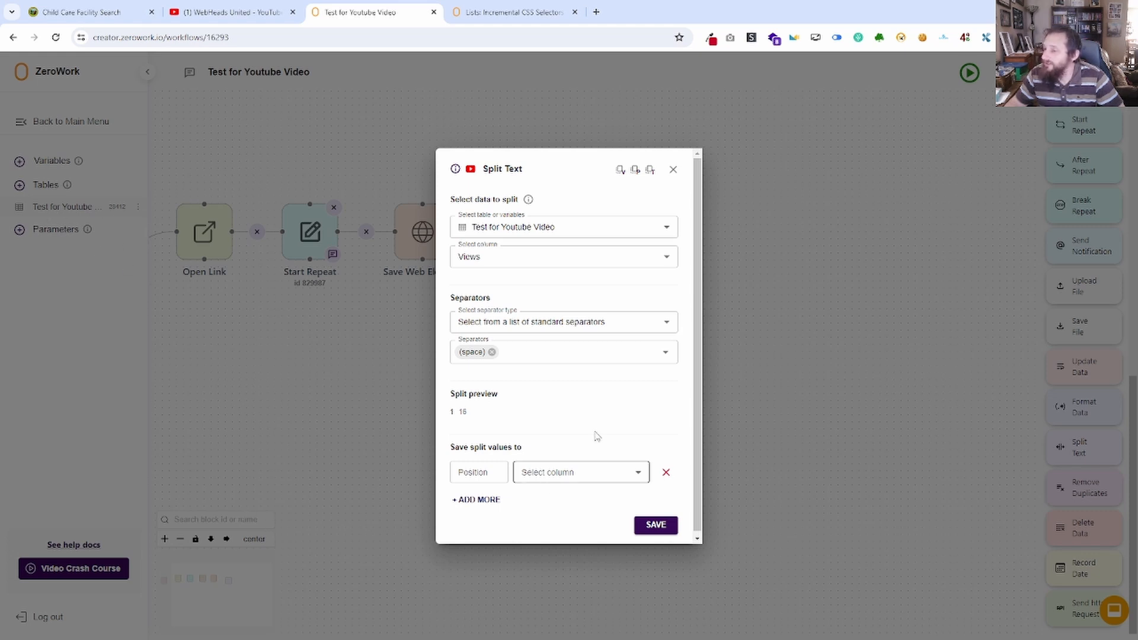
left_click(673, 169)
left_click(679, 229)
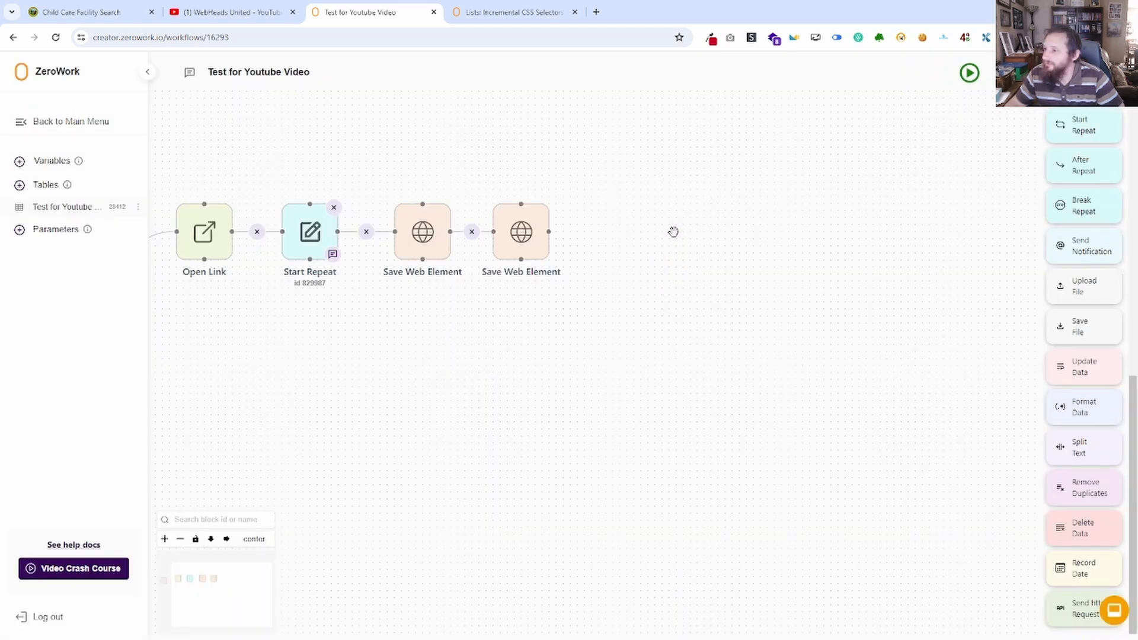
Run the TaskBot without the Format Data block and check the Views column in the table.
left_click(970, 73)
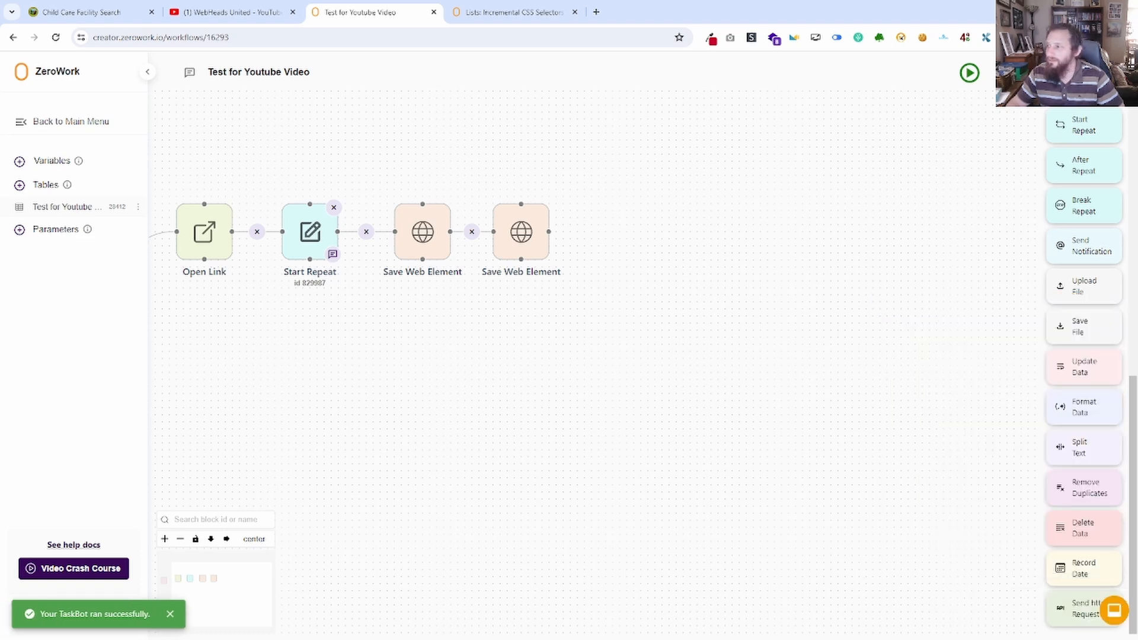
left_click(63, 207)
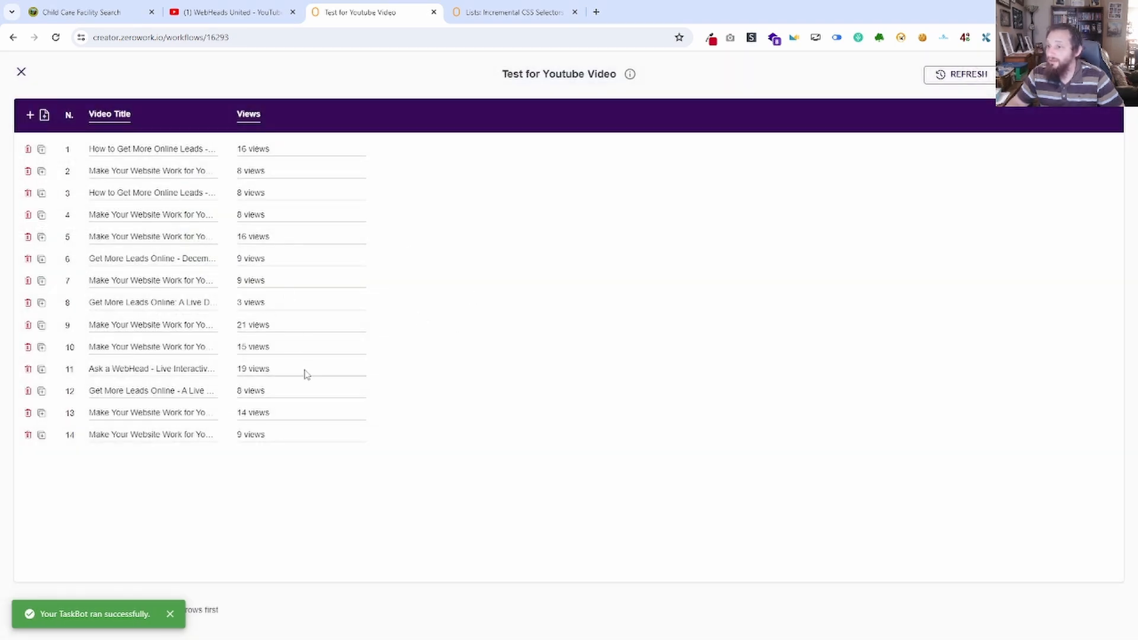
left_click(21, 72)
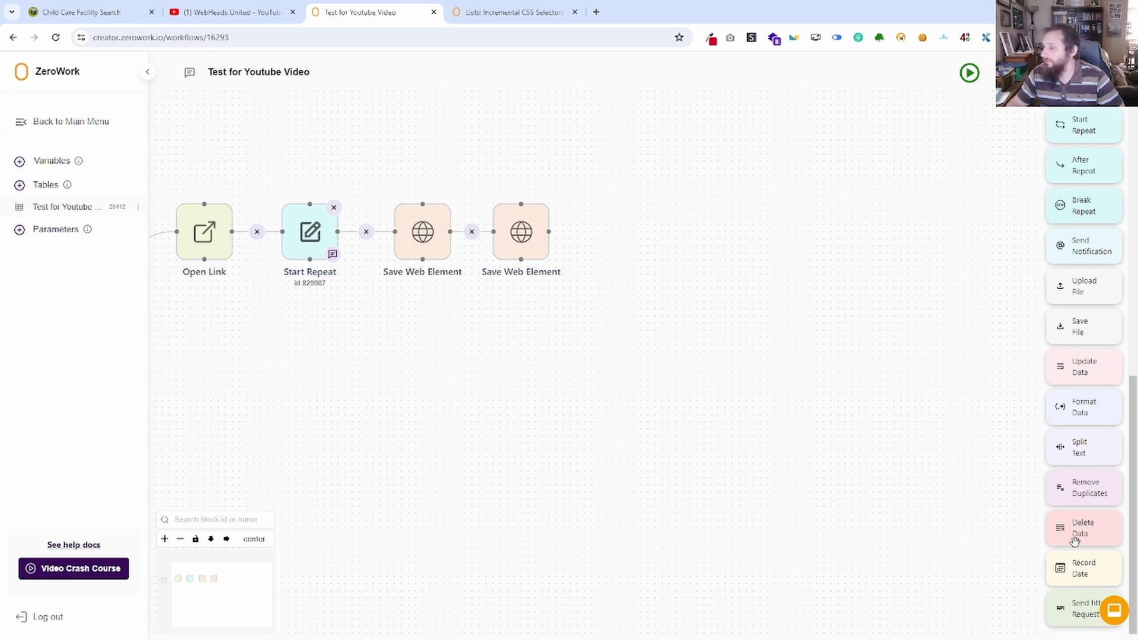
Add a Split Text block that splits the Test for Youtube Video table's Views column using the standard space separator.
left_click_drag(1079, 448, 634, 252)
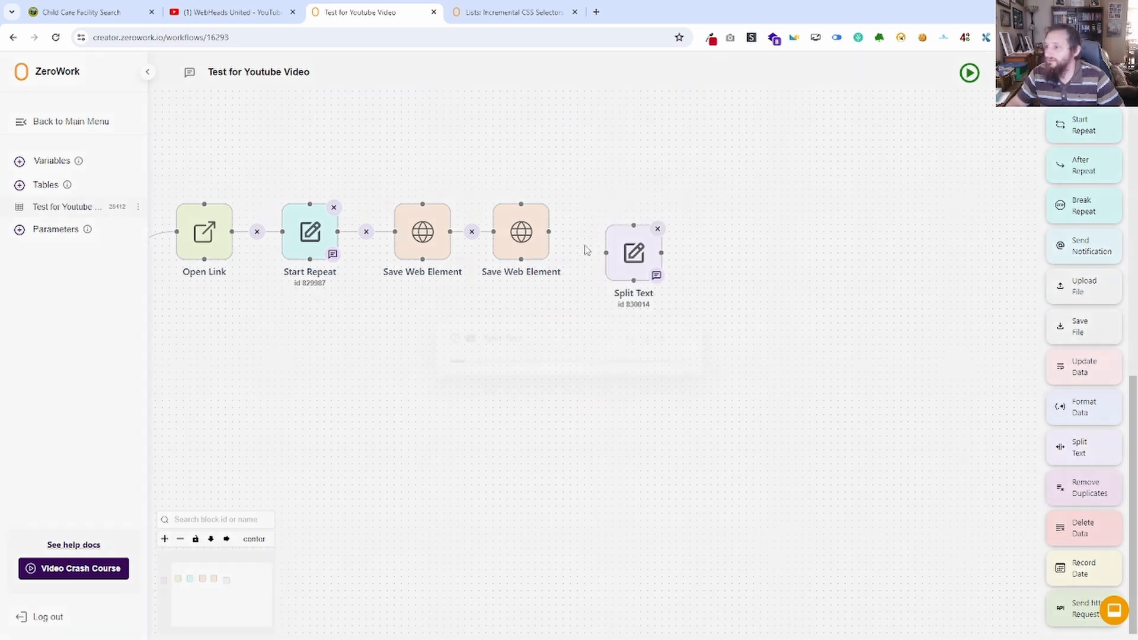
left_click(551, 361)
left_click(515, 405)
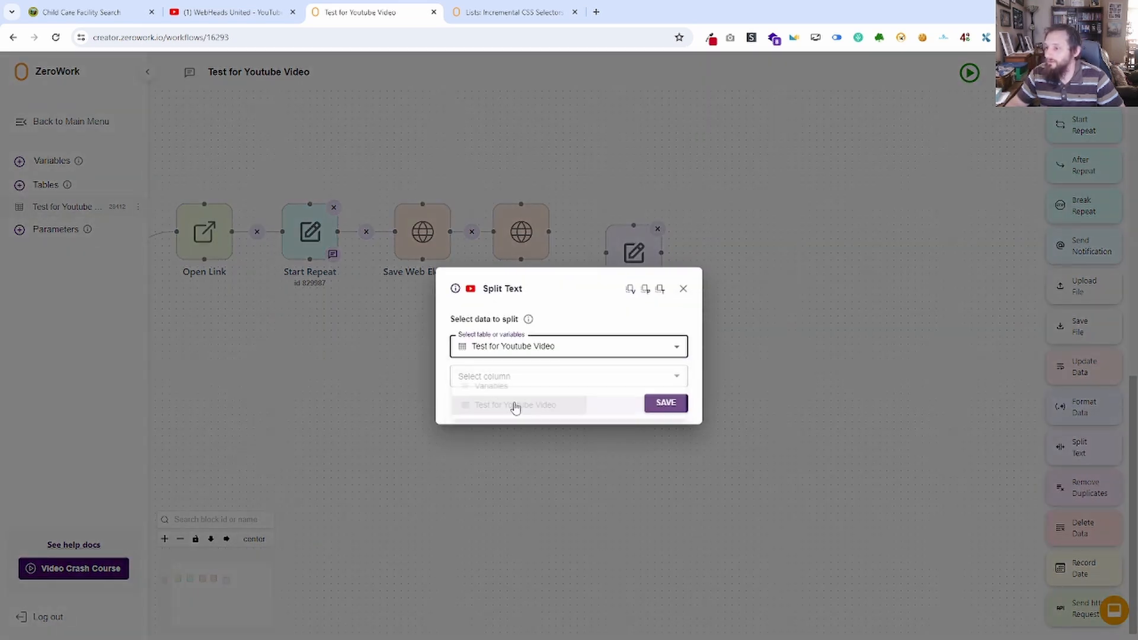
left_click(515, 382)
left_click(500, 421)
left_click(508, 414)
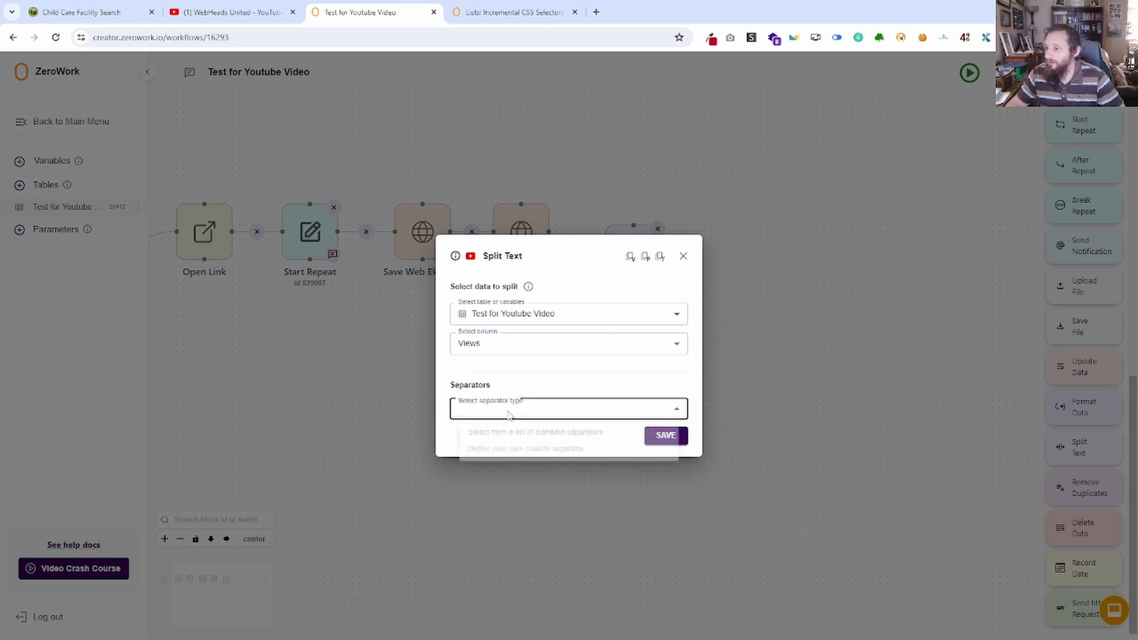
left_click(506, 434)
left_click(486, 359)
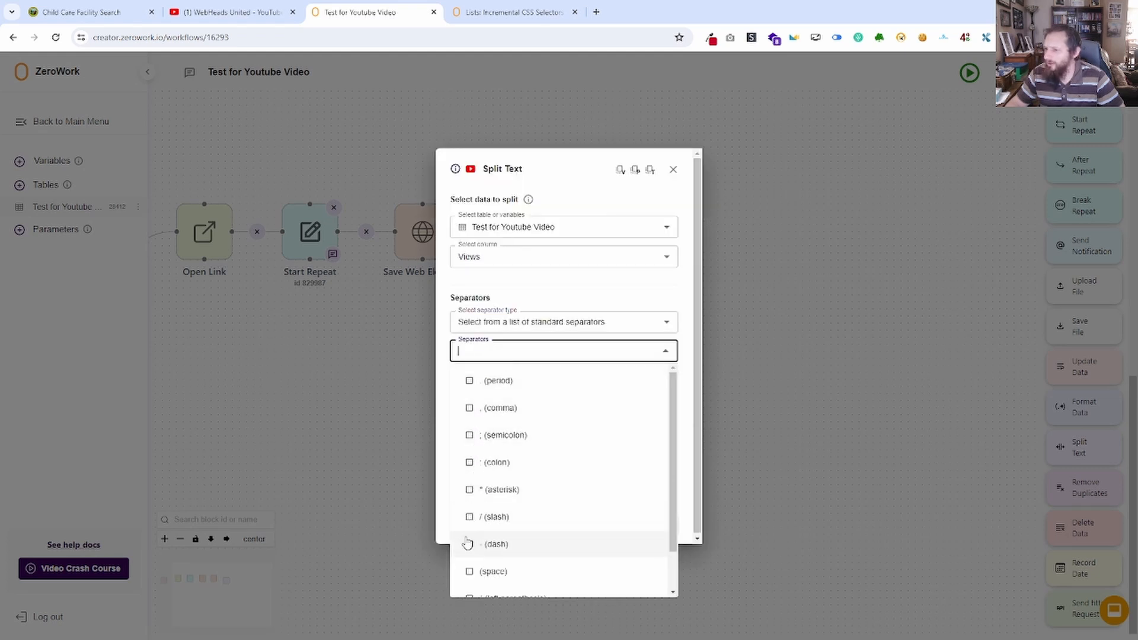
left_click(468, 572)
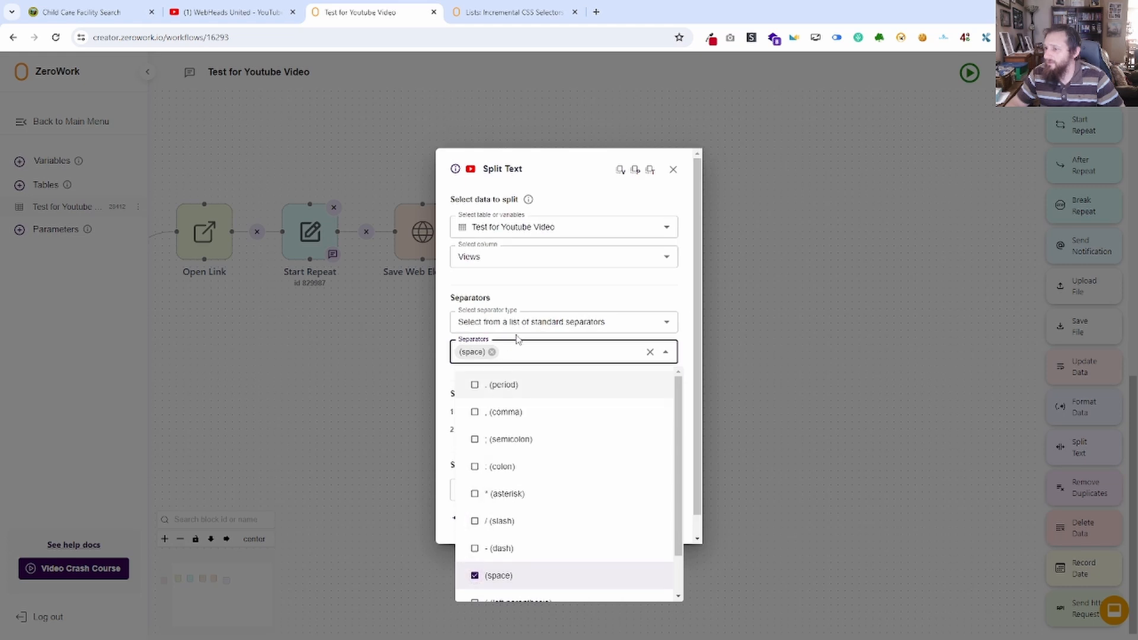
left_click(691, 330)
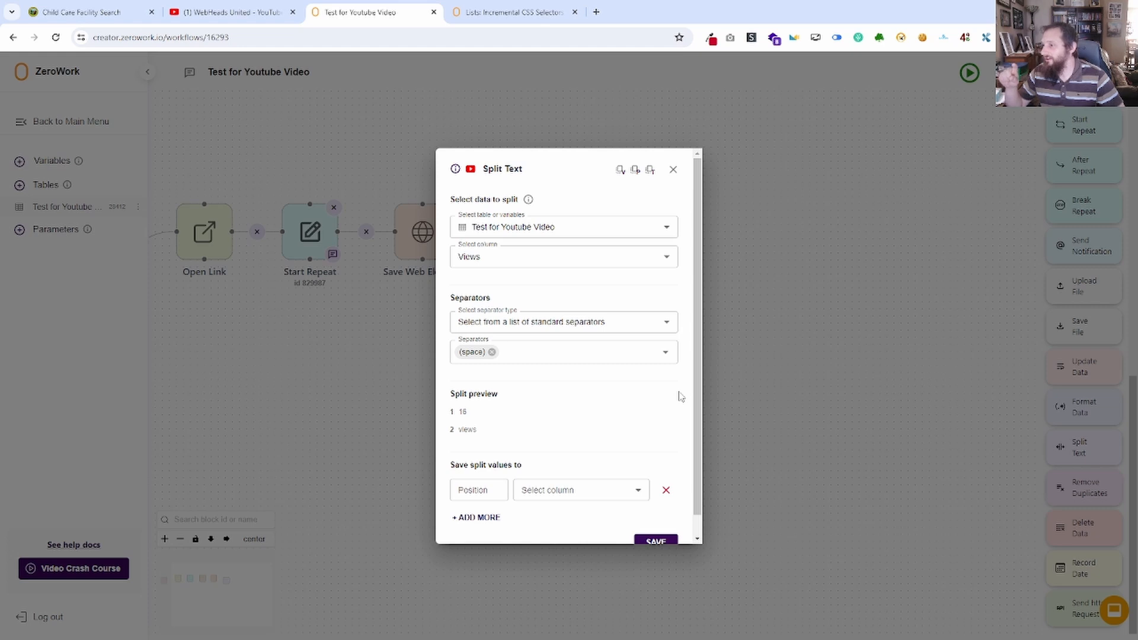
Try "utm" as a custom separator for the split, clear it and reselect the standard space separator.
left_click(604, 324)
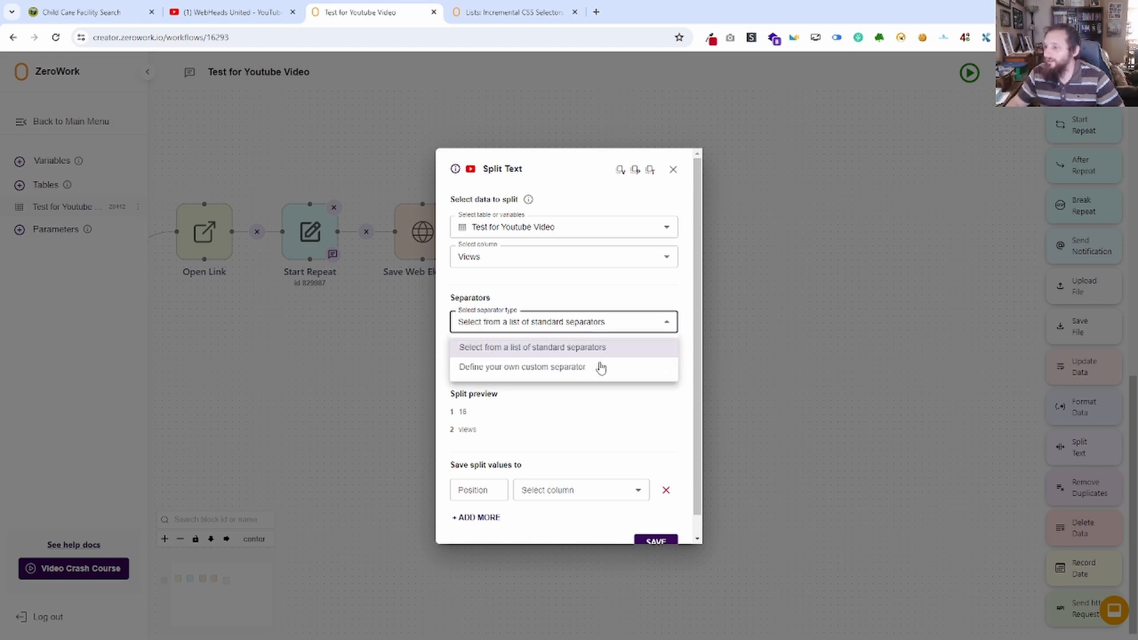
left_click(560, 370)
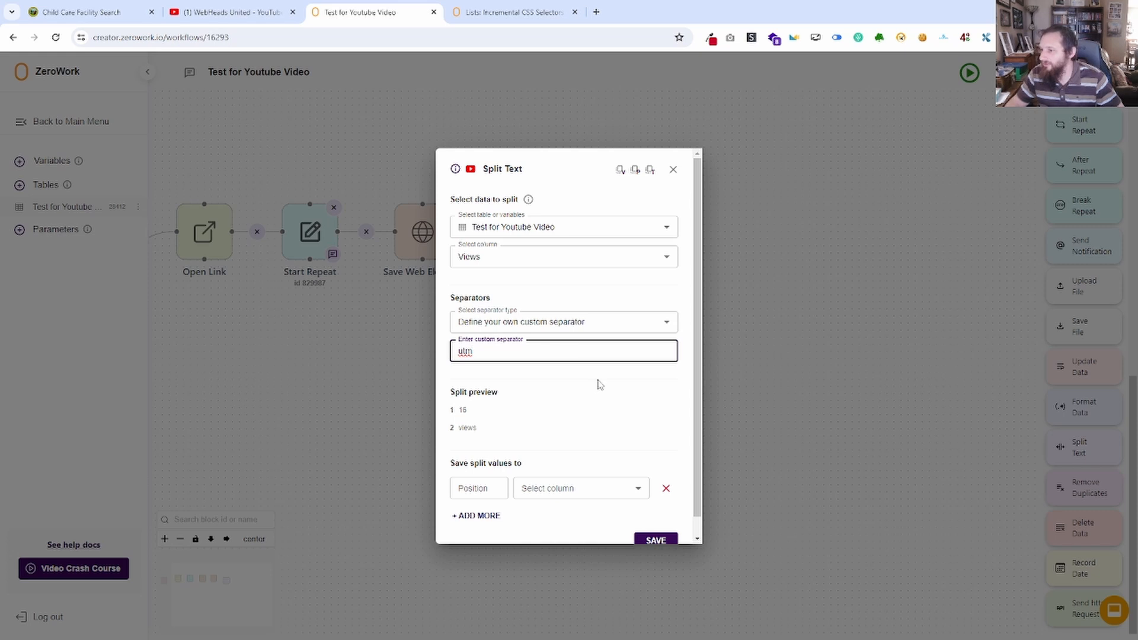
double_click(536, 352)
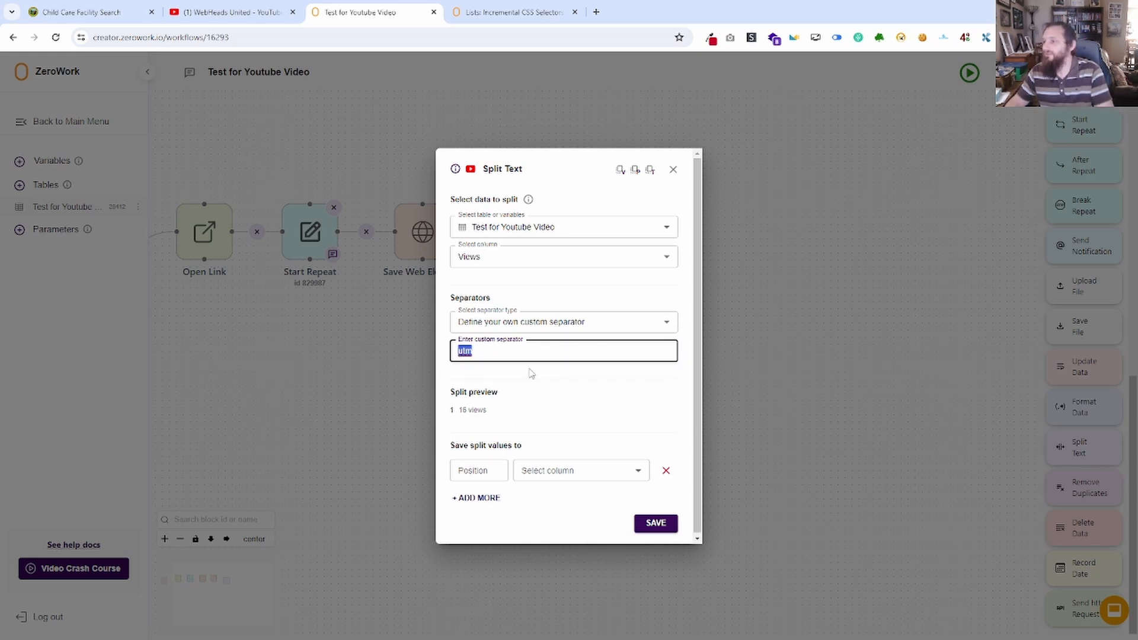
key("BackSpace")
left_click(567, 322)
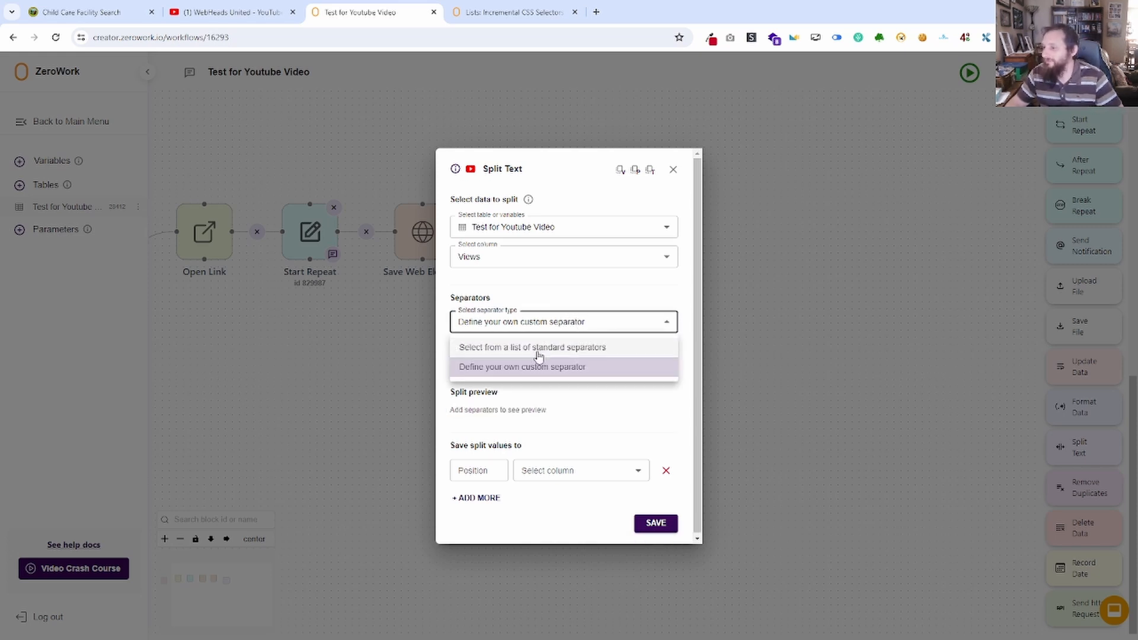
left_click(518, 348)
left_click(516, 350)
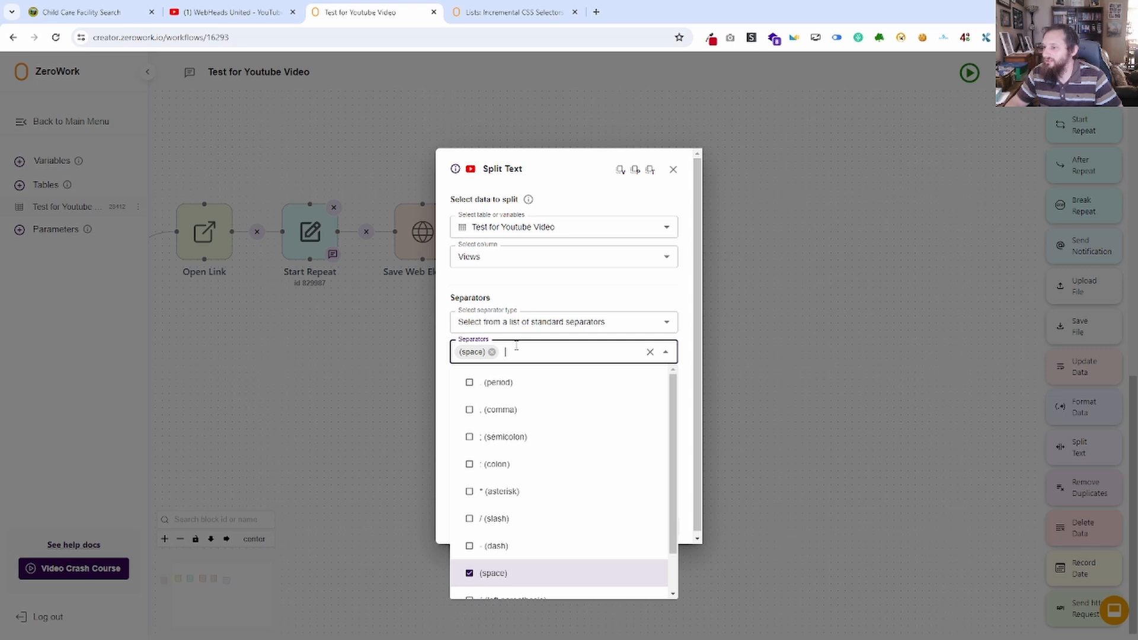
left_click(563, 338)
left_click(673, 358)
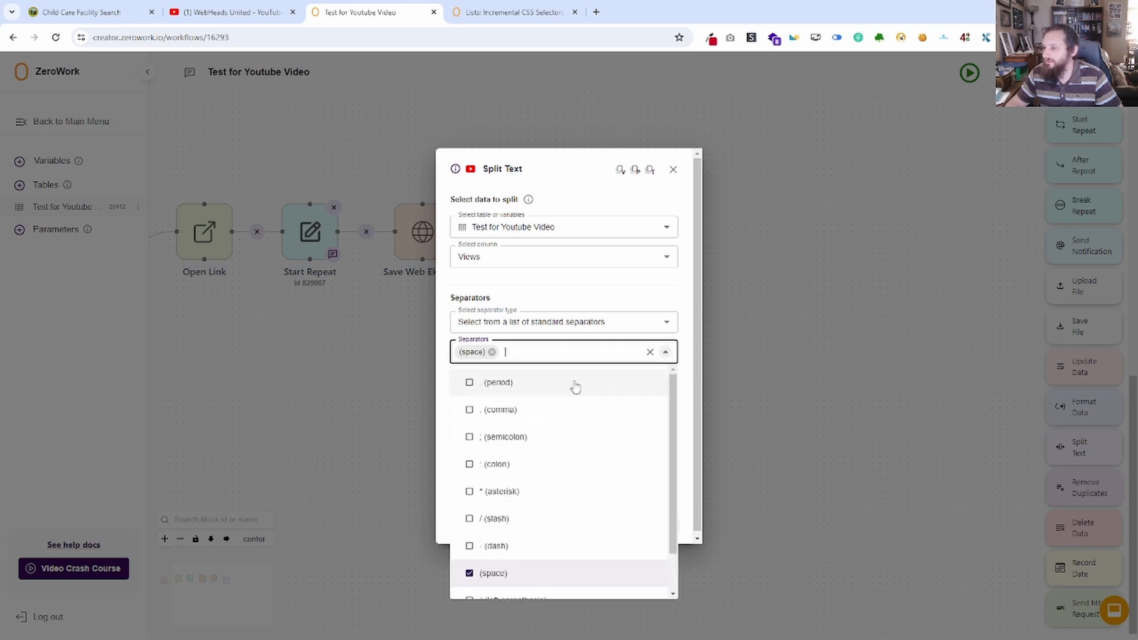
left_click(492, 352)
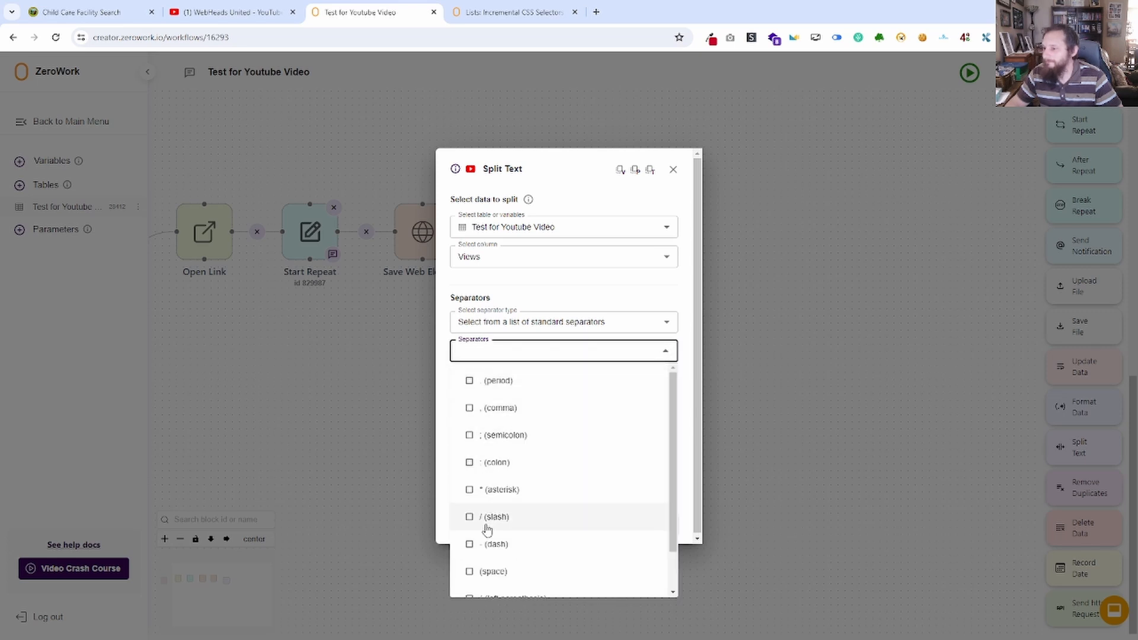
left_click(470, 572)
left_click(453, 379)
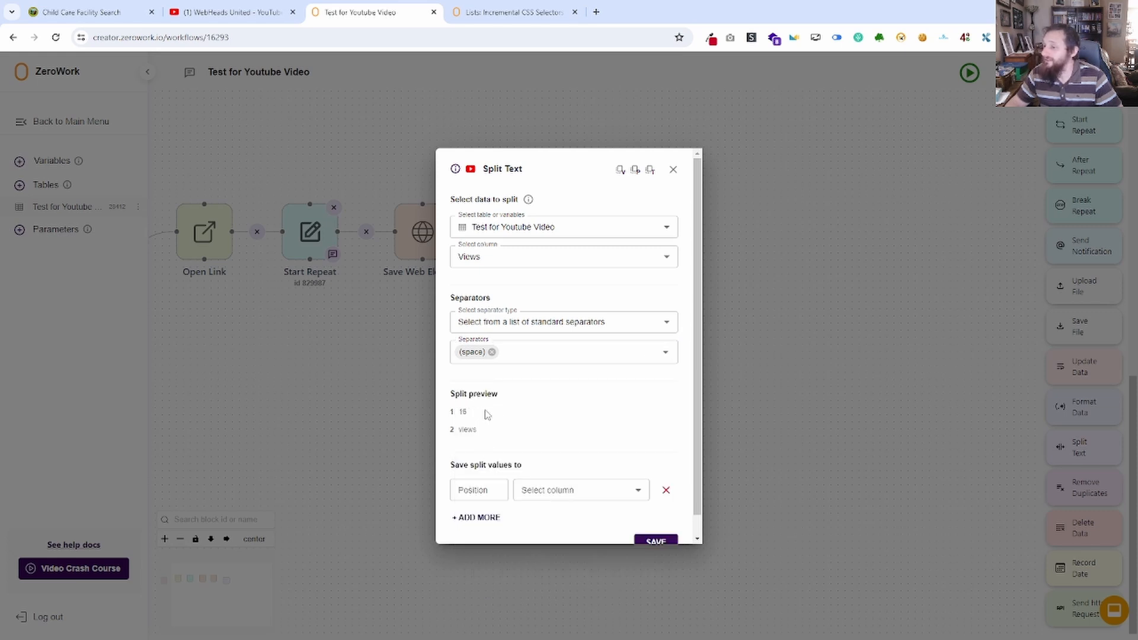
Save split position 1 to the Views column and connect the Split Text block after the second Save Web Element.
scroll(503, 425, "down", 1)
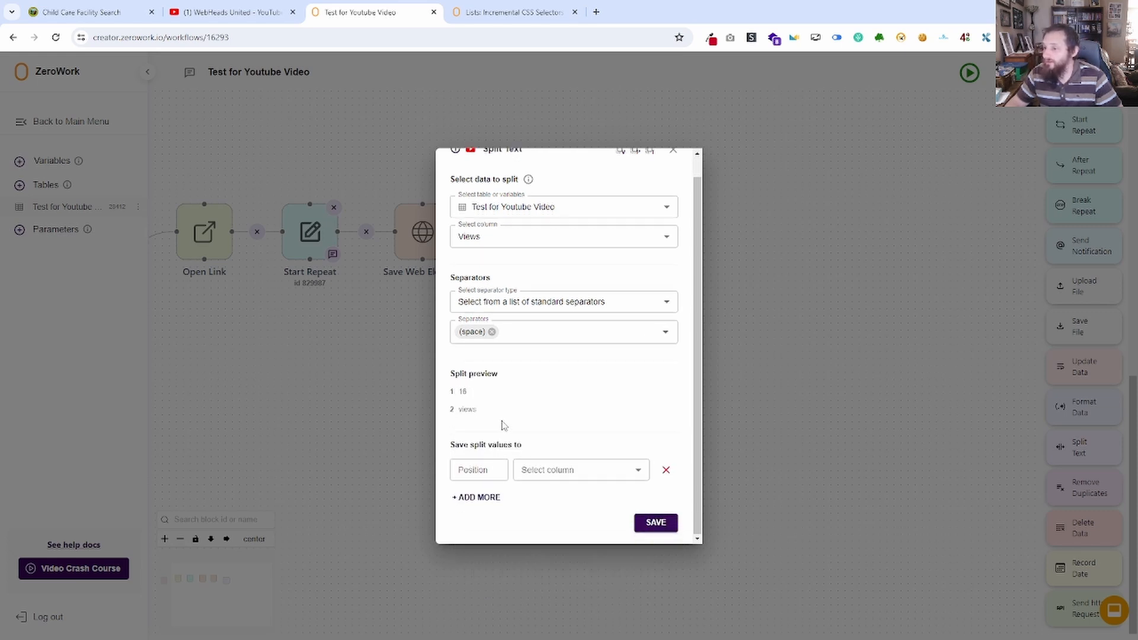
left_click(465, 472)
type("1")
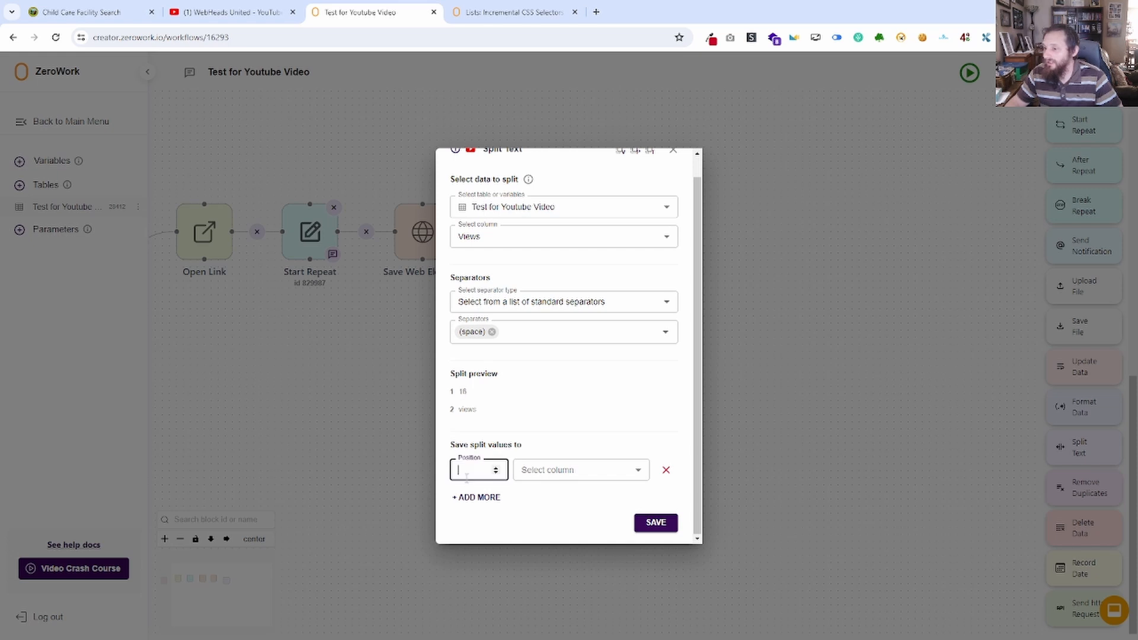
left_click(580, 470)
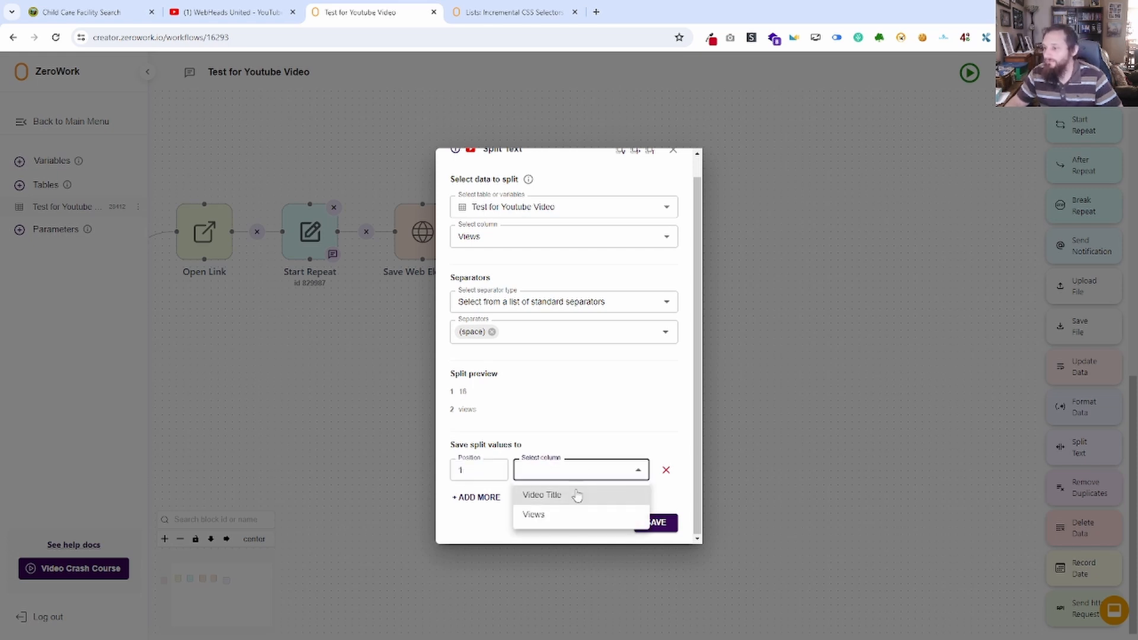
left_click(553, 516)
left_click(656, 523)
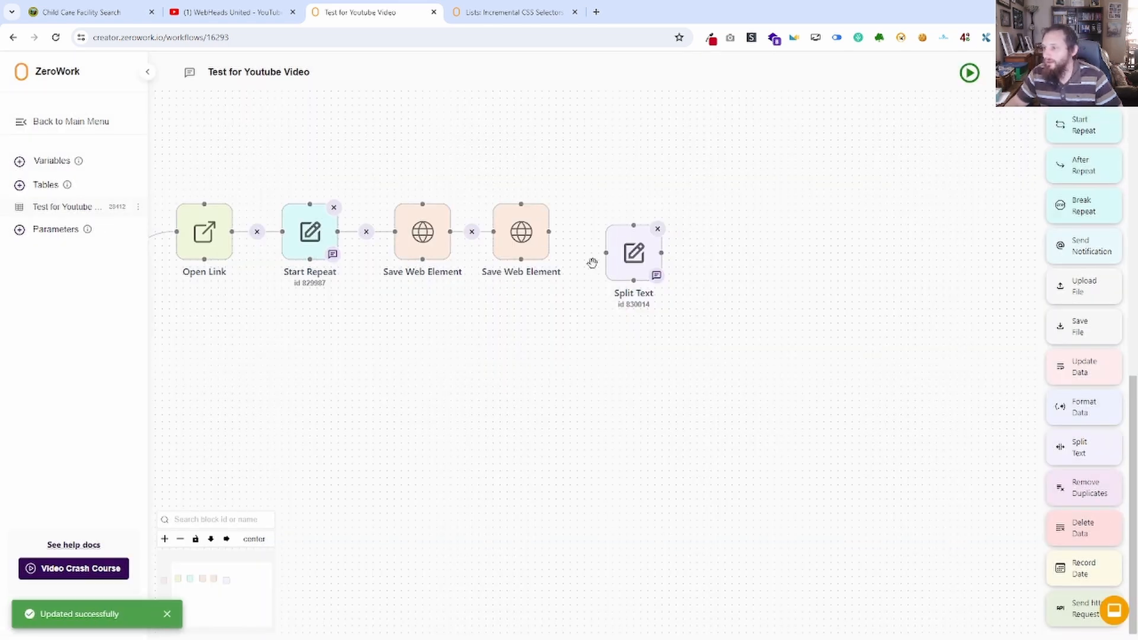
left_click_drag(605, 253, 551, 233)
Run the TaskBot with the Split Text block and check the Views column in the table.
left_click(970, 73)
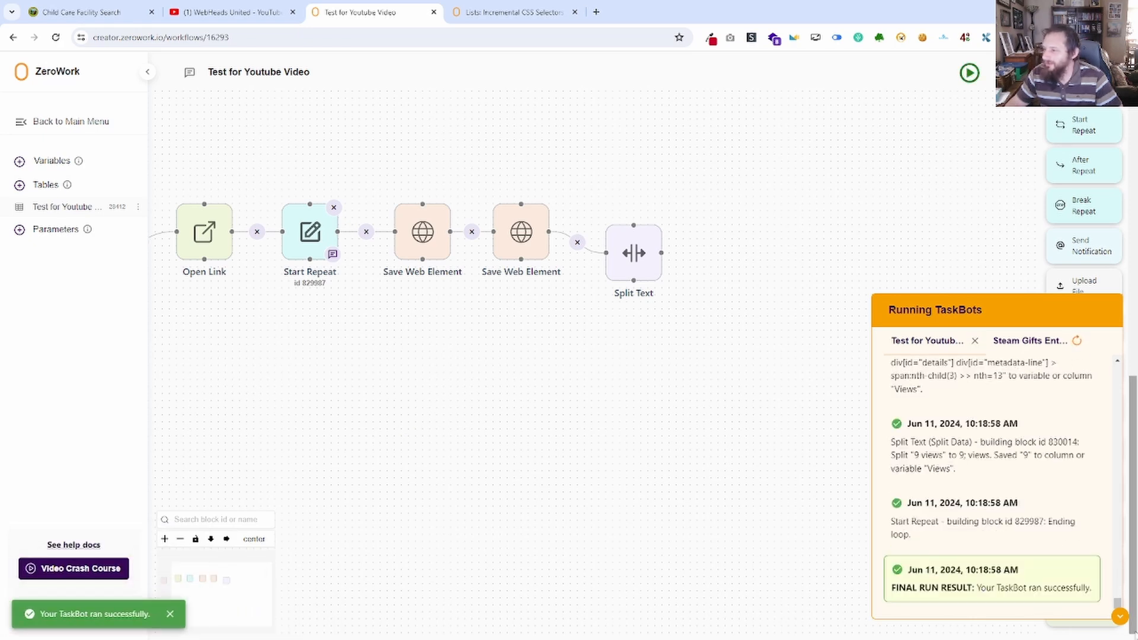
left_click(1119, 617)
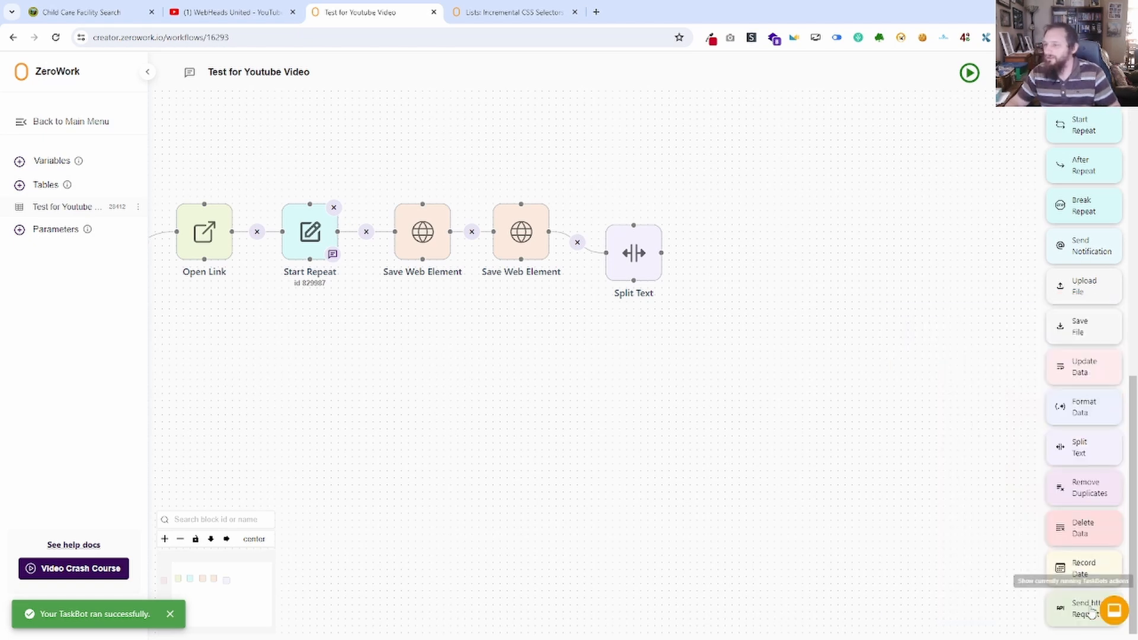
left_click(89, 206)
left_click_drag(269, 163, 280, 358)
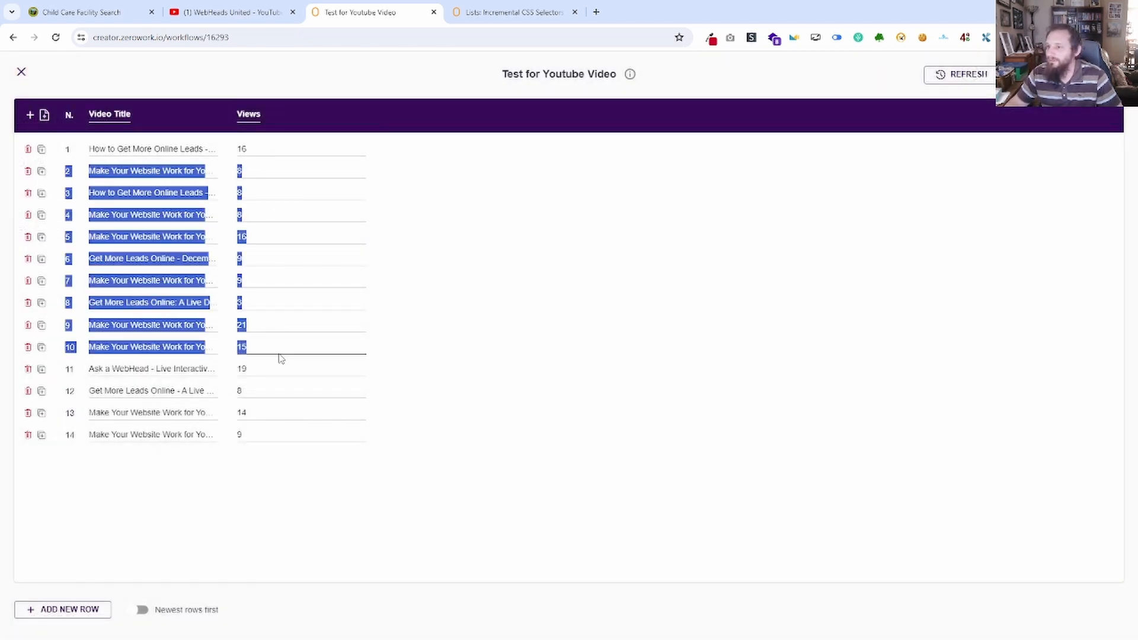
left_click(528, 339)
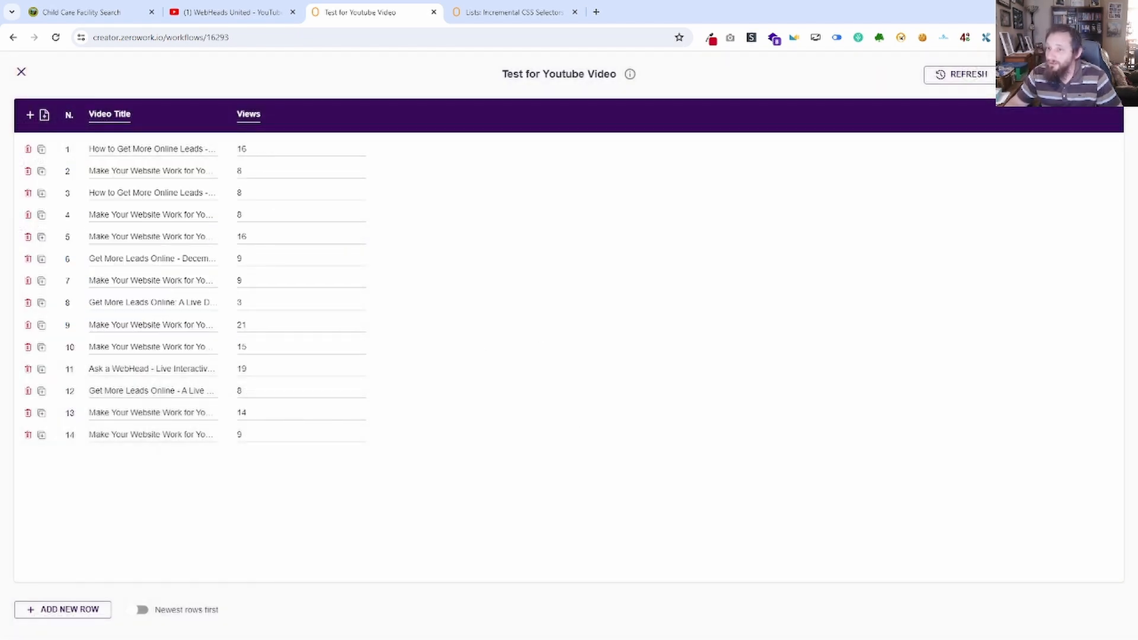
Close the table view, switch to the Child Care Facility Search page and look over its paginated list of facilities.
left_click(21, 71)
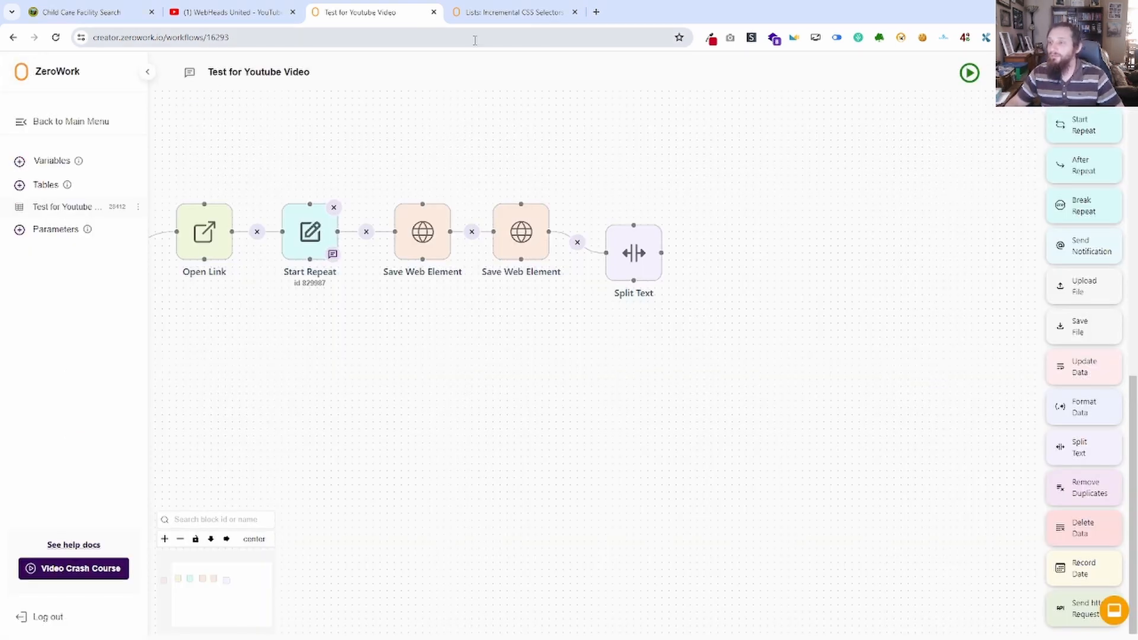
left_click(510, 12)
left_click(235, 12)
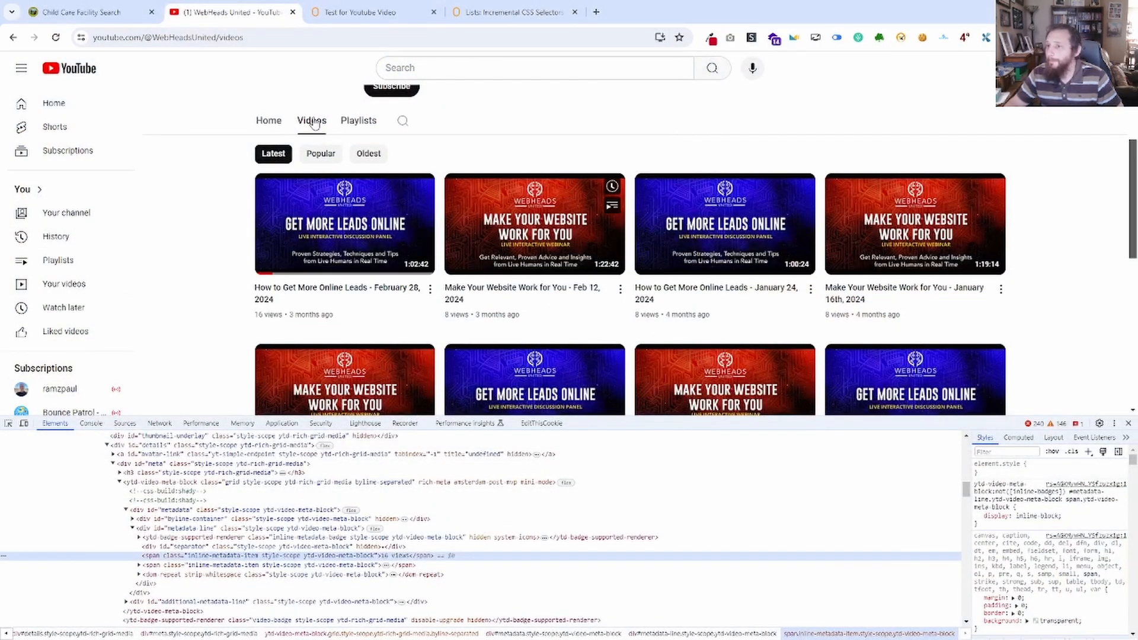
left_click(97, 7)
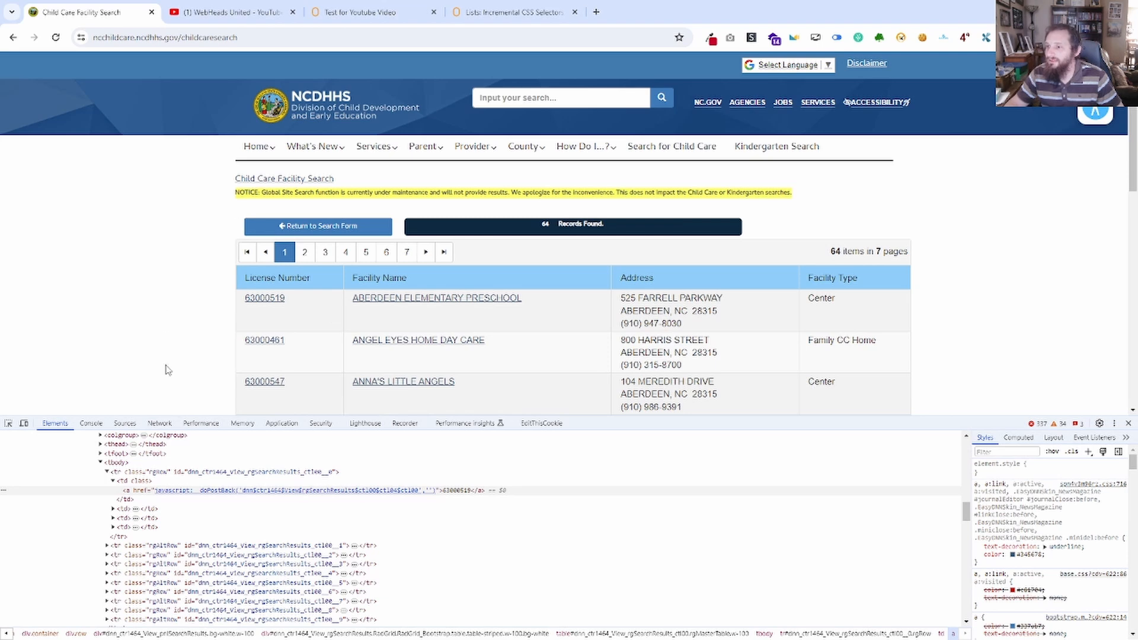
scroll(931, 268, "down", 3)
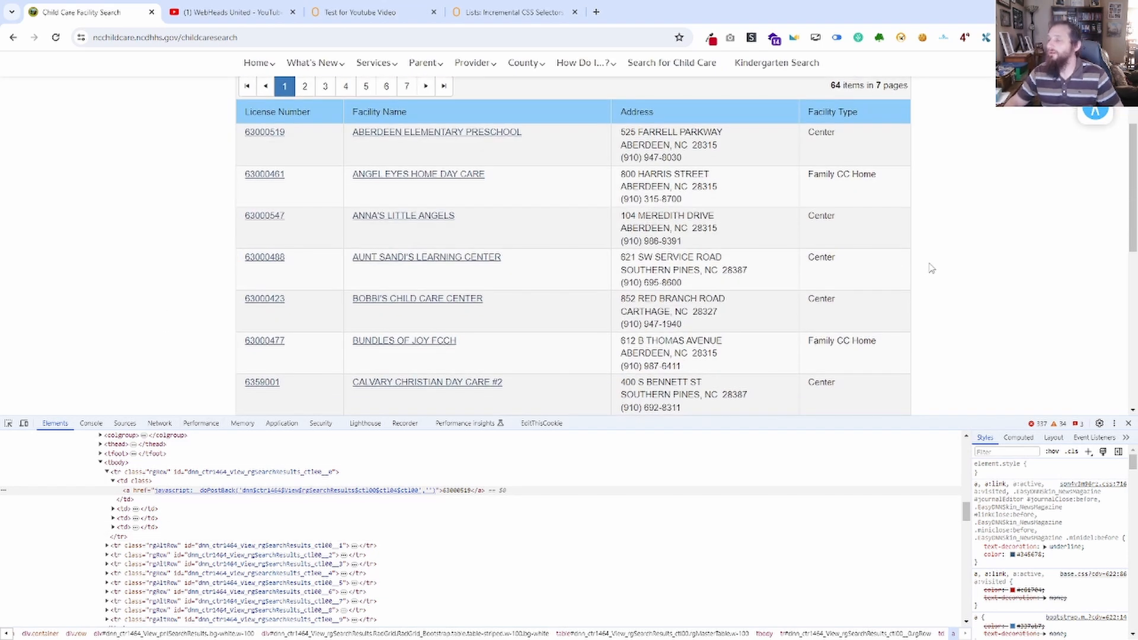
scroll(931, 268, "up", 3)
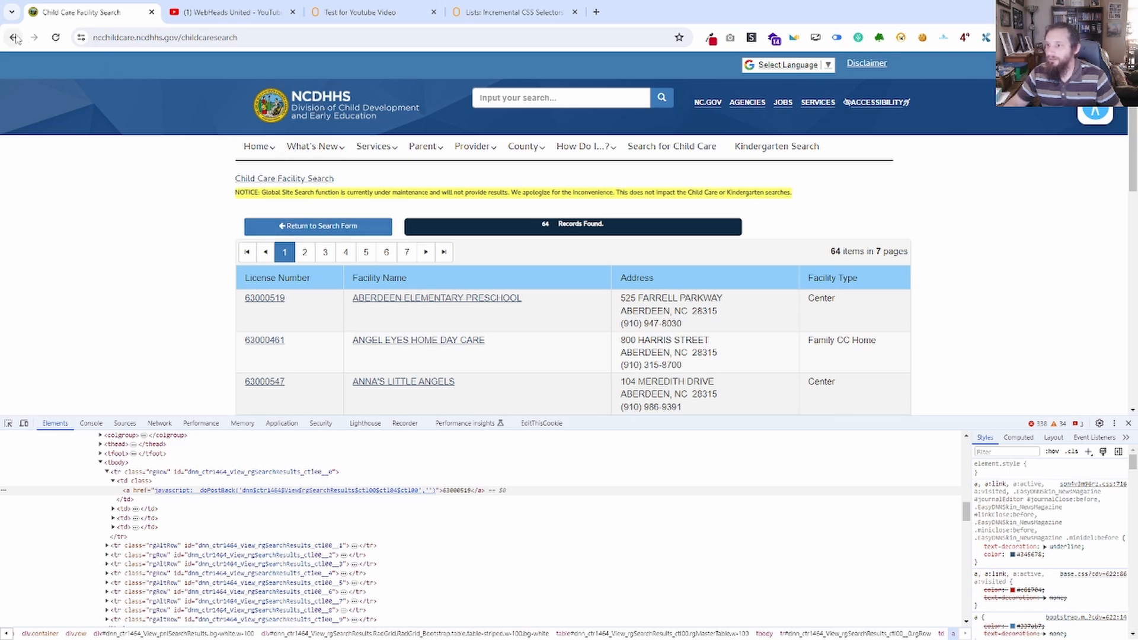
Return to the facility search form, choose MOORE as the county and run the search.
left_click(320, 227)
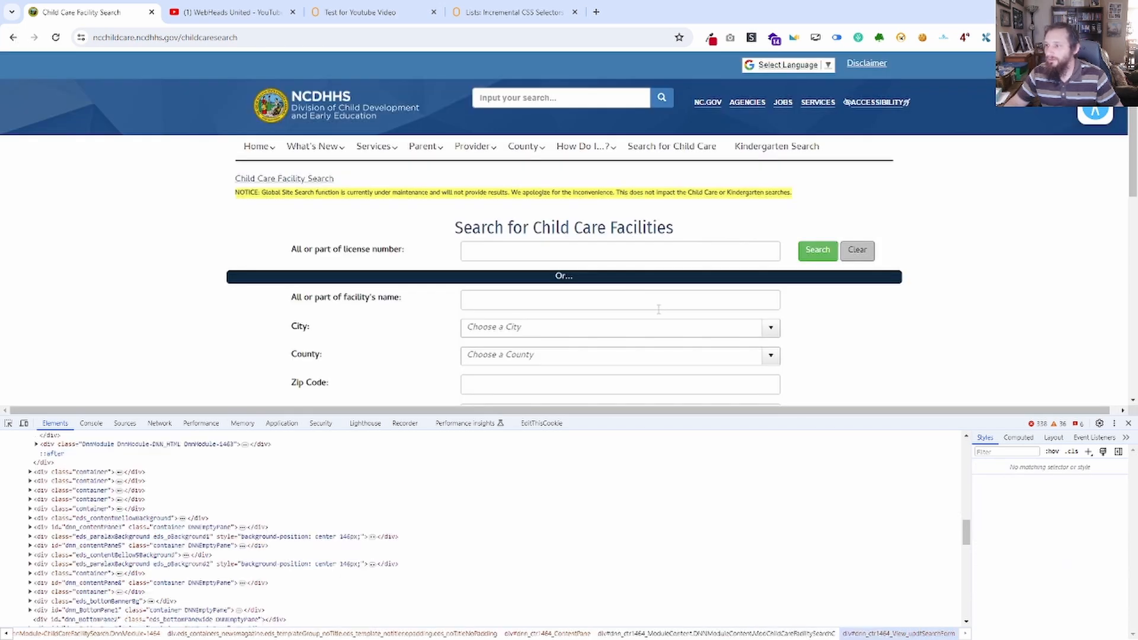
scroll(515, 296, "down", 1)
left_click(528, 250)
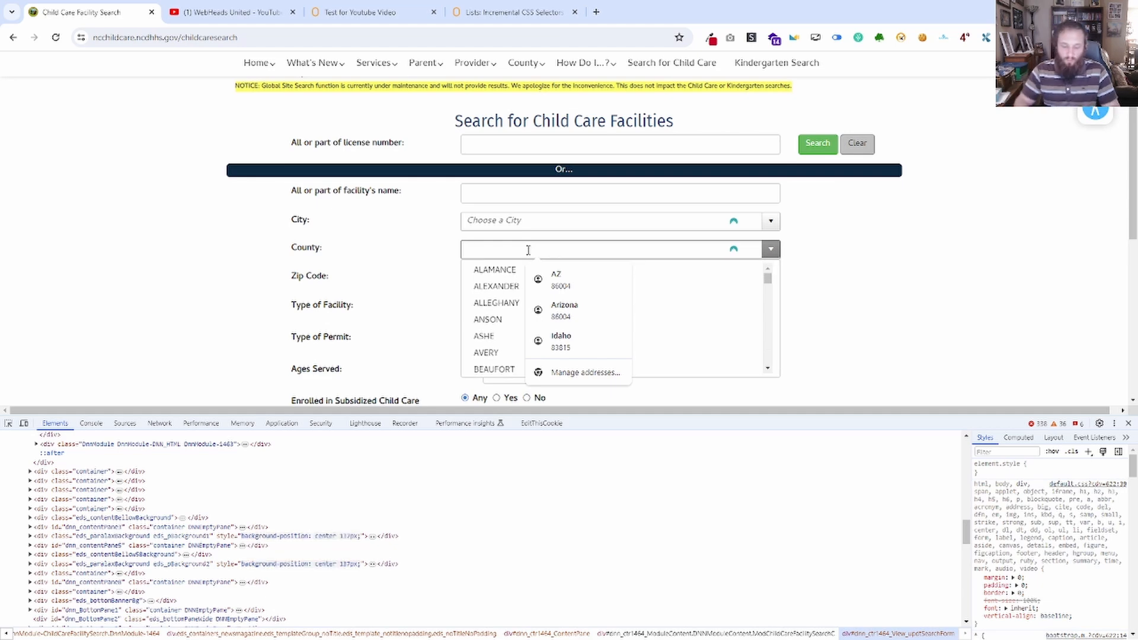
type("Moore")
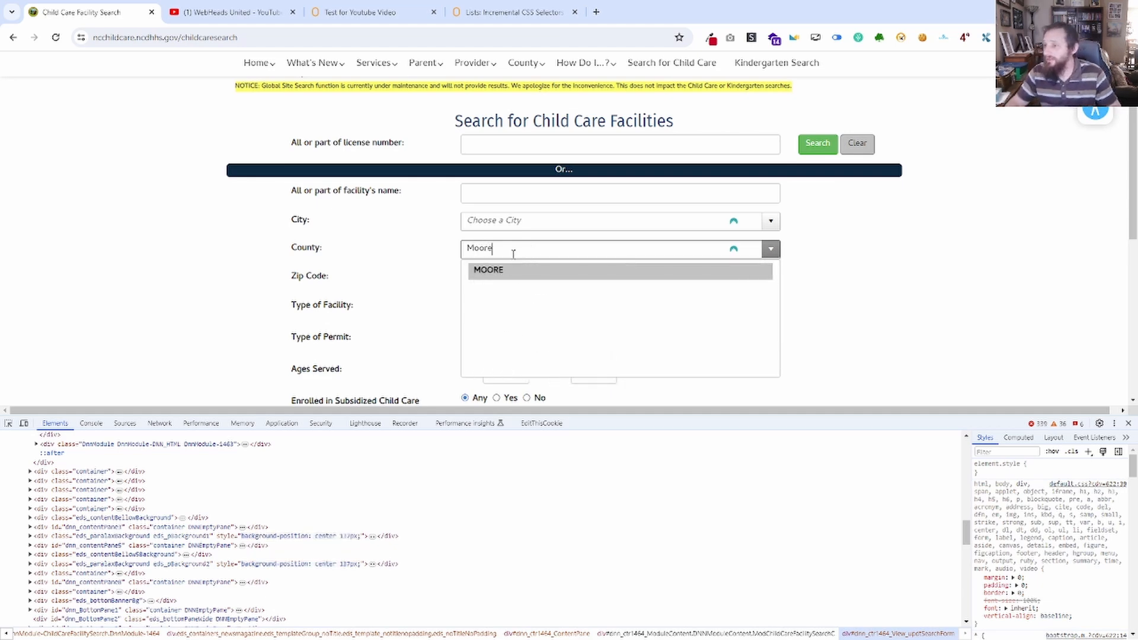
left_click(514, 271)
scroll(770, 314, "down", 3)
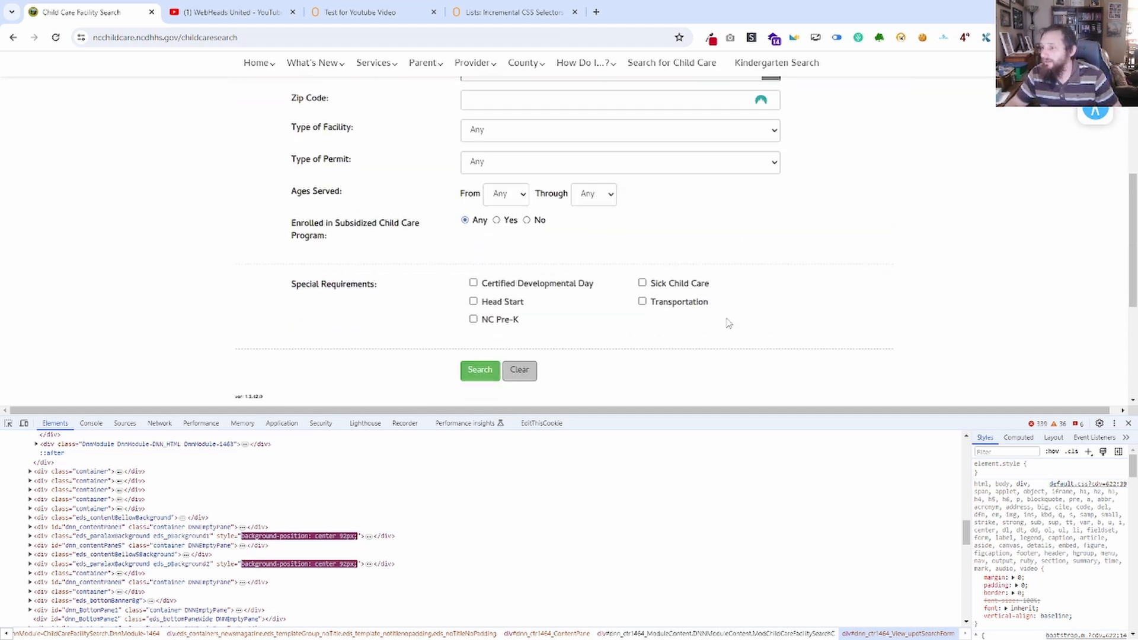
left_click(478, 370)
scroll(110, 225, "up", 5)
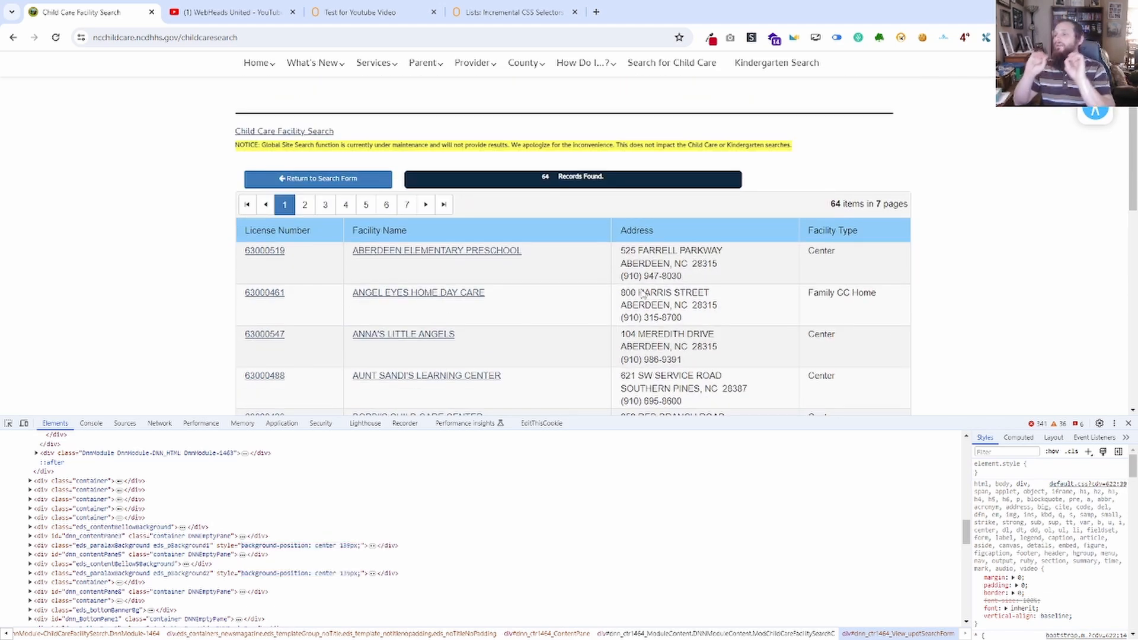
Open the Aberdeen Elementary Preschool record from the results, review its basic information and return to the search results list.
left_click(272, 254)
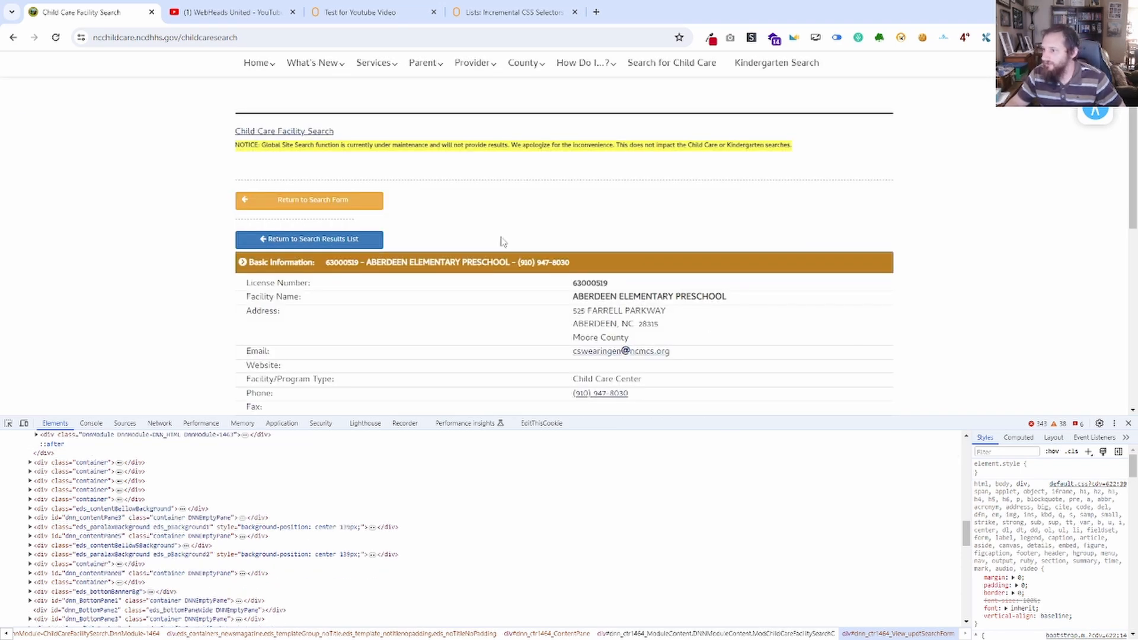
scroll(645, 354, "down", 4)
scroll(645, 354, "up", 5)
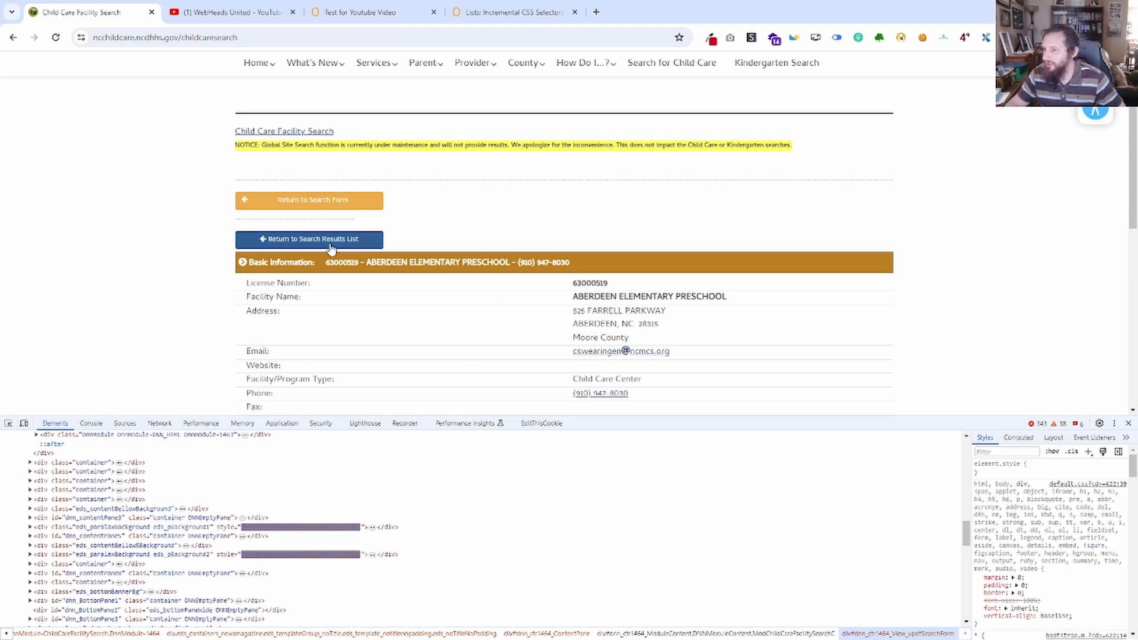
left_click(308, 239)
left_click(265, 252)
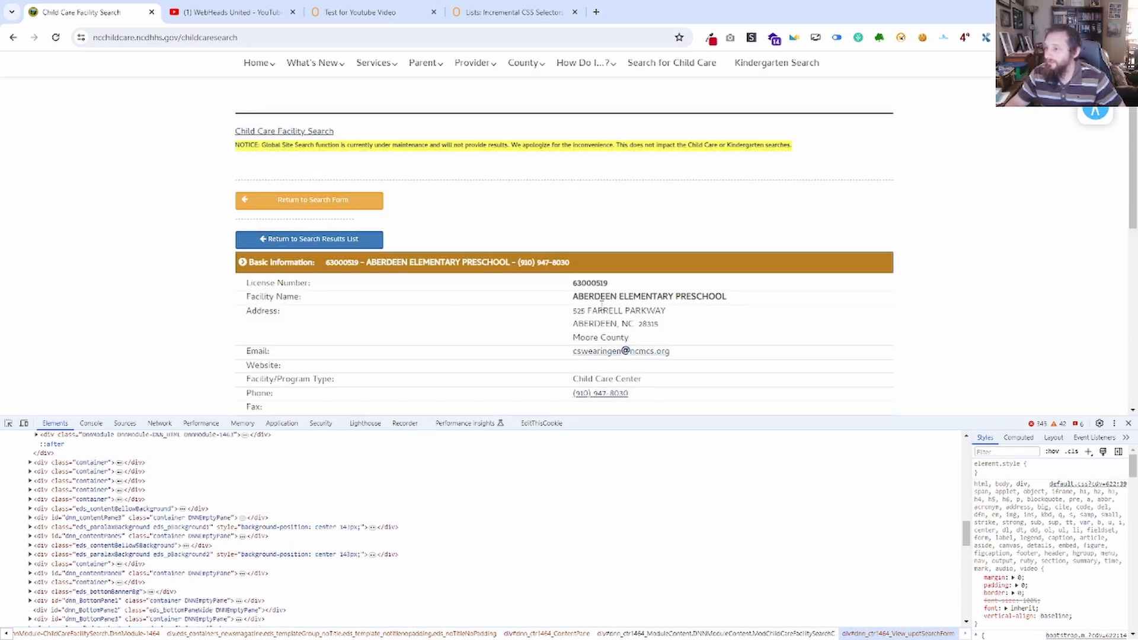
left_click_drag(663, 311, 596, 279)
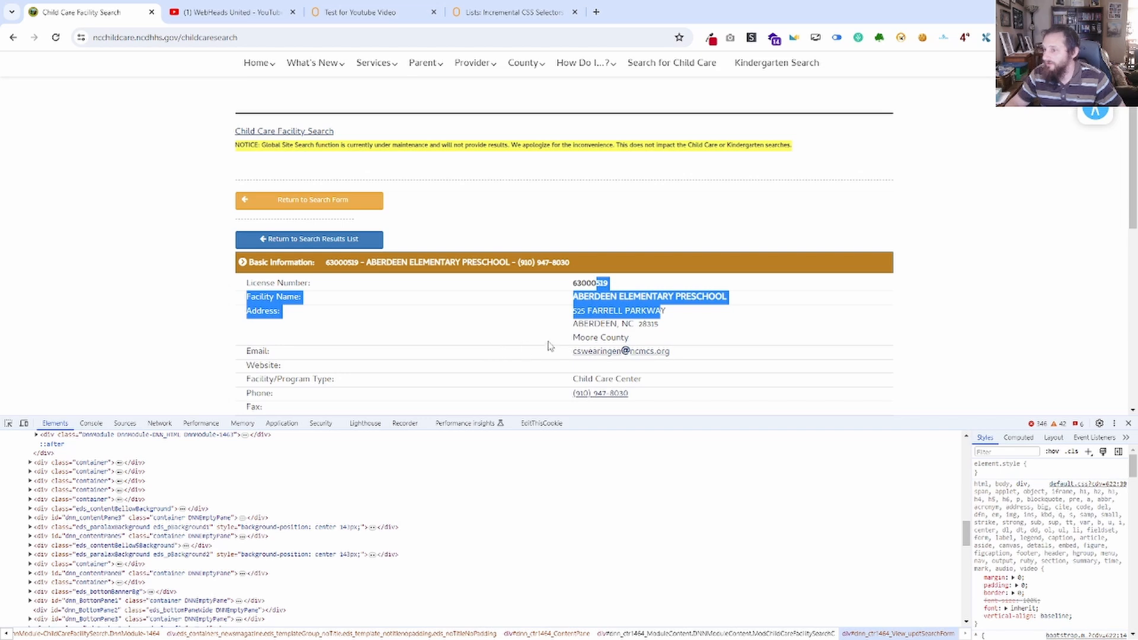
scroll(439, 332, "down", 1)
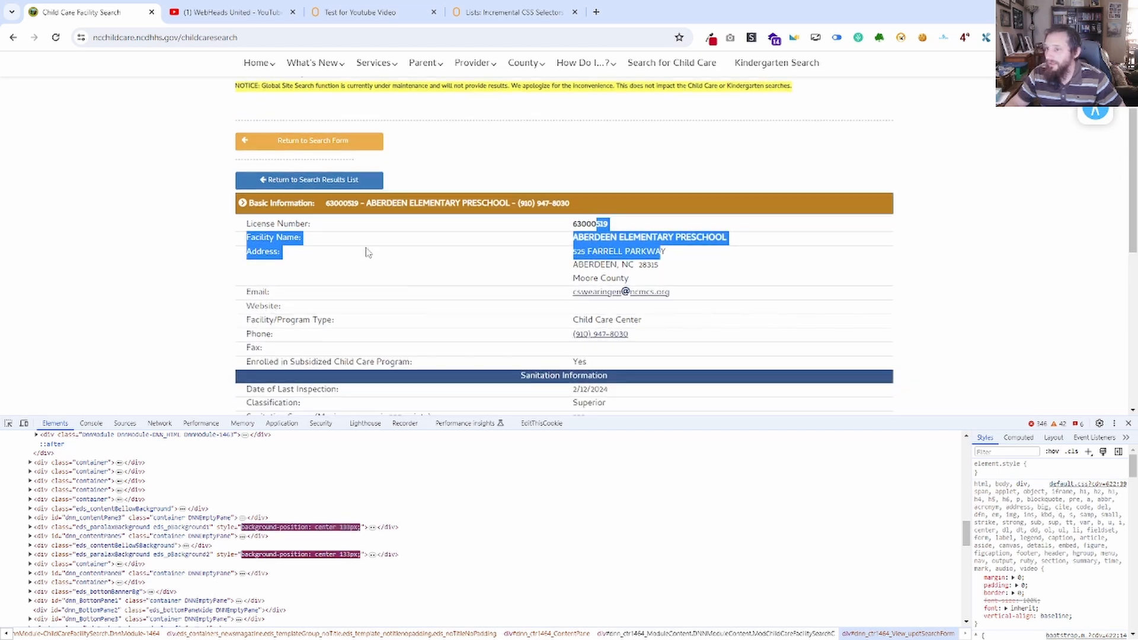
left_click(309, 185)
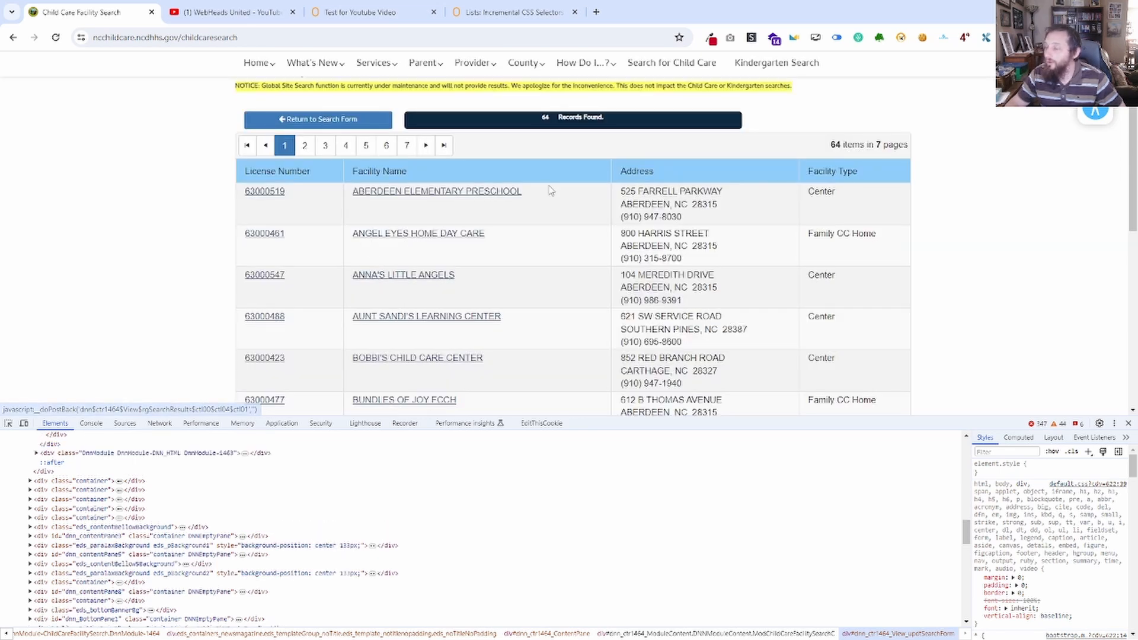
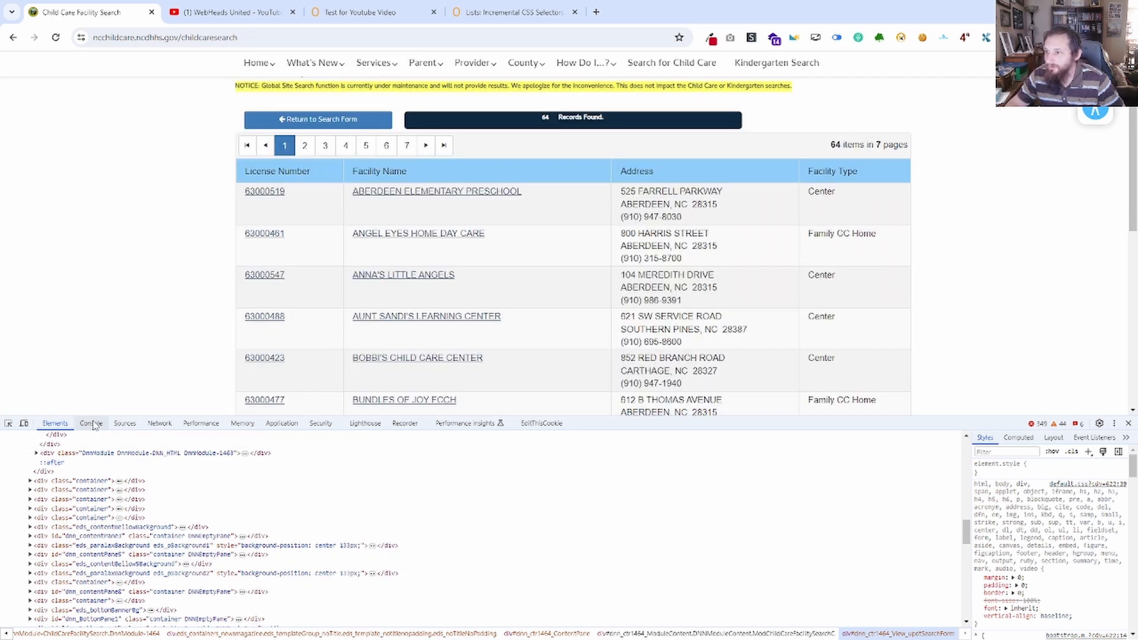
Inspect the first facility row of the results table in the page markup and collapse its row element.
left_click(91, 424)
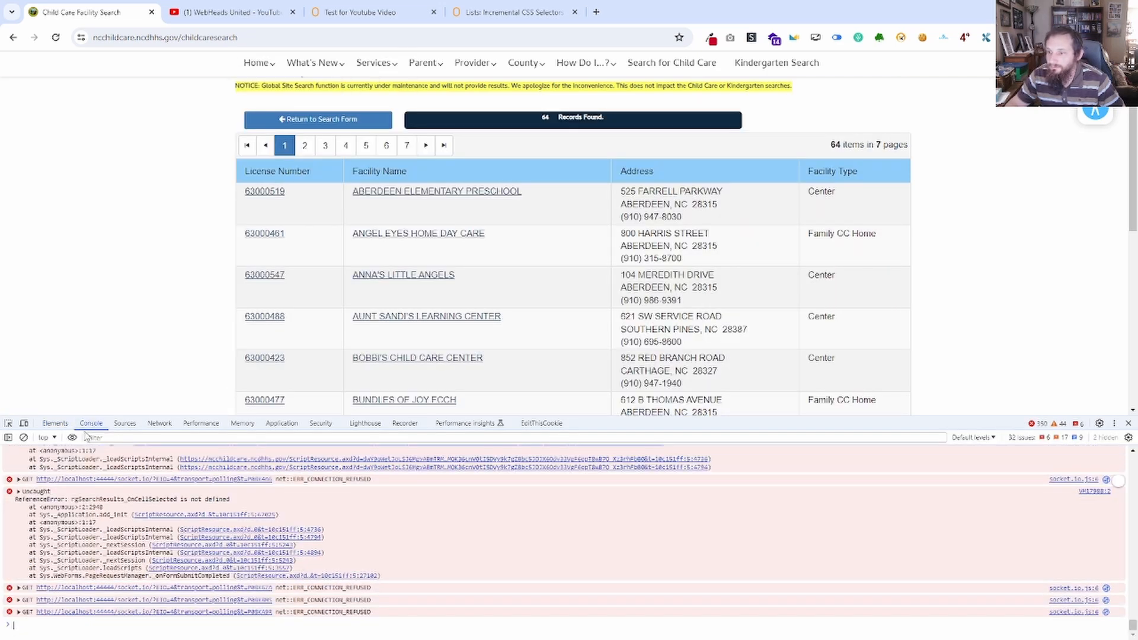
left_click(63, 425)
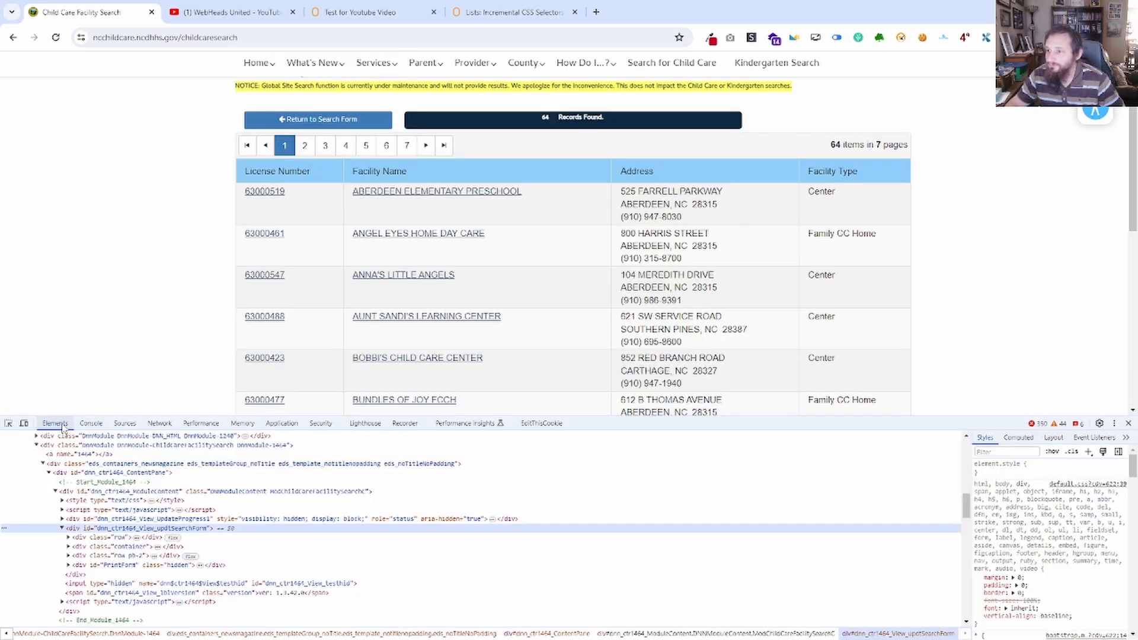
right_click(307, 196)
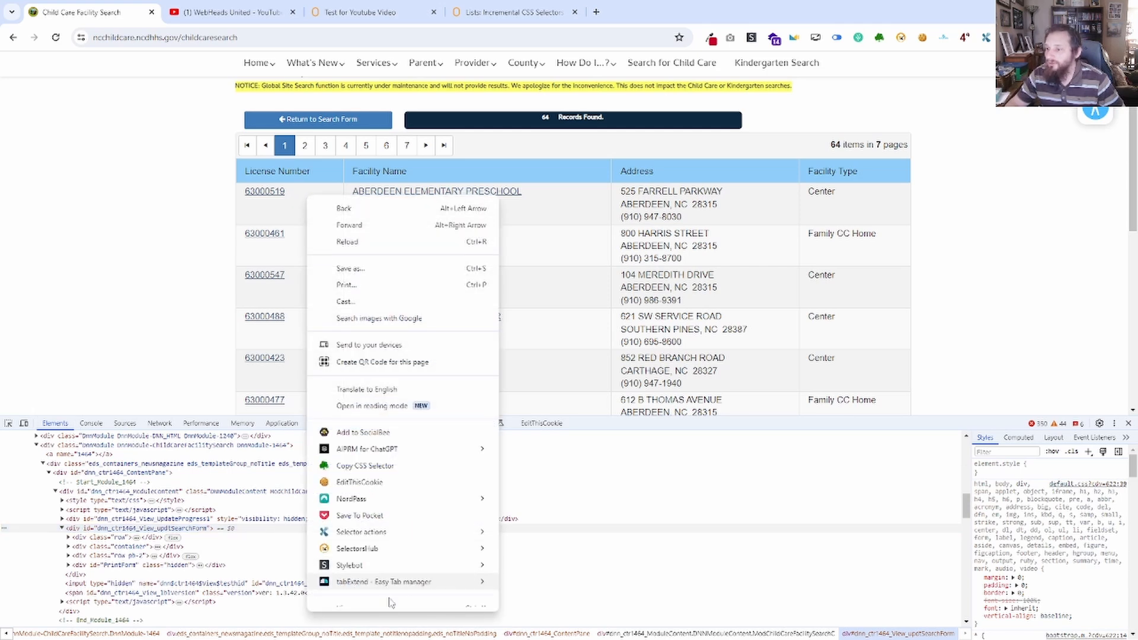
scroll(367, 597, "down", 1)
left_click(350, 600)
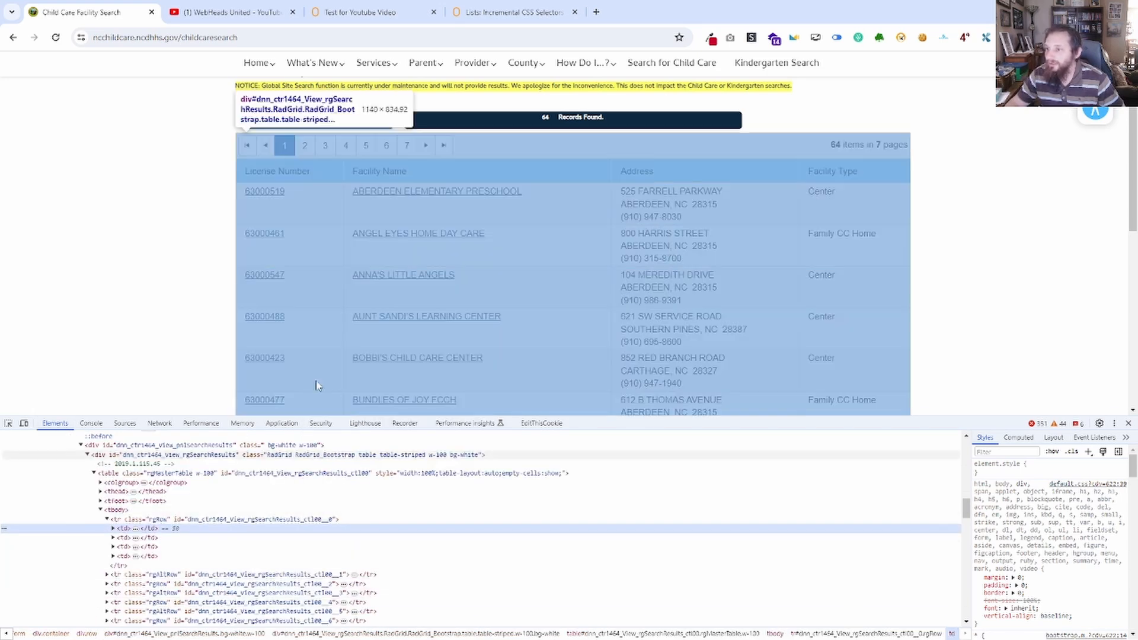
left_click(108, 520)
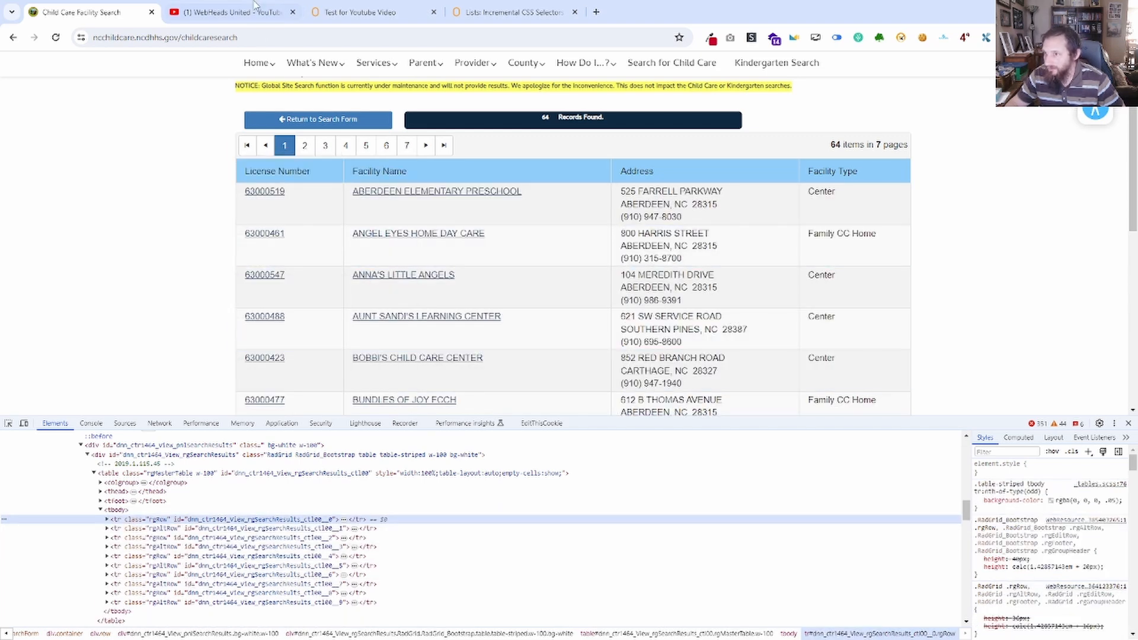
Look over the YouTube channel page's nested markup, return to the facility search page and compare its table row elements with the listed facilities.
left_click(231, 12)
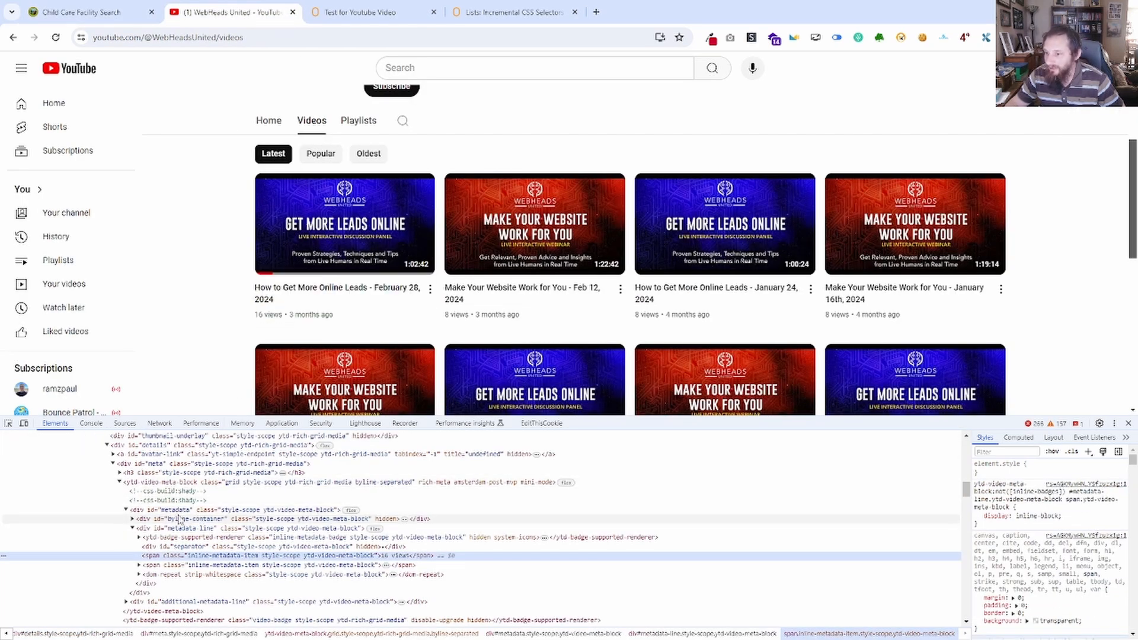
scroll(142, 521, "up", 5)
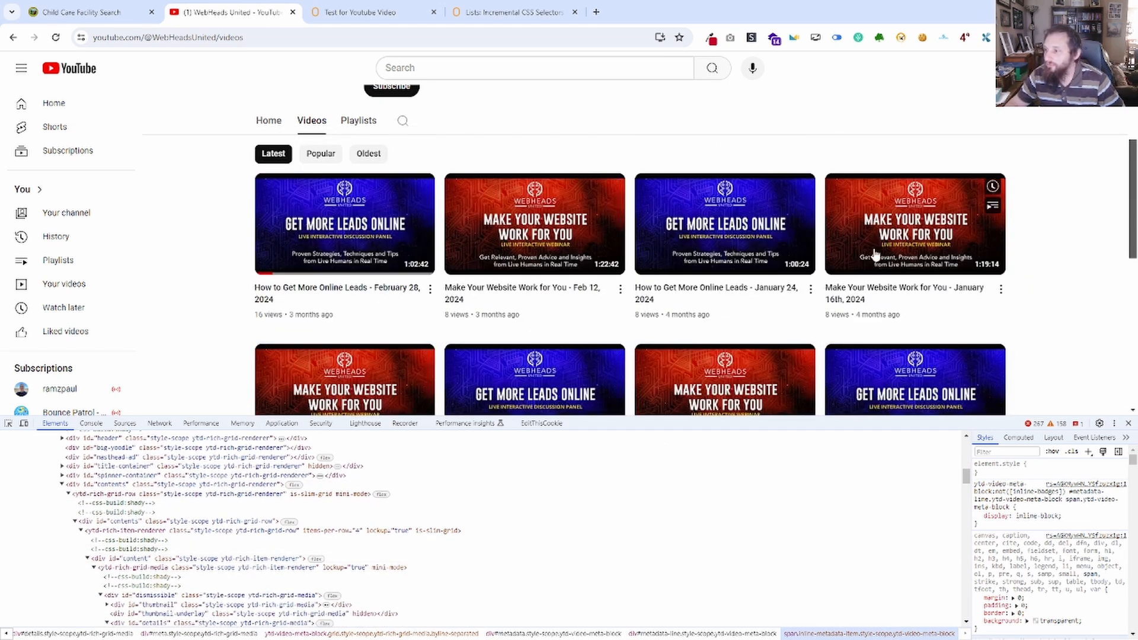
left_click(98, 11)
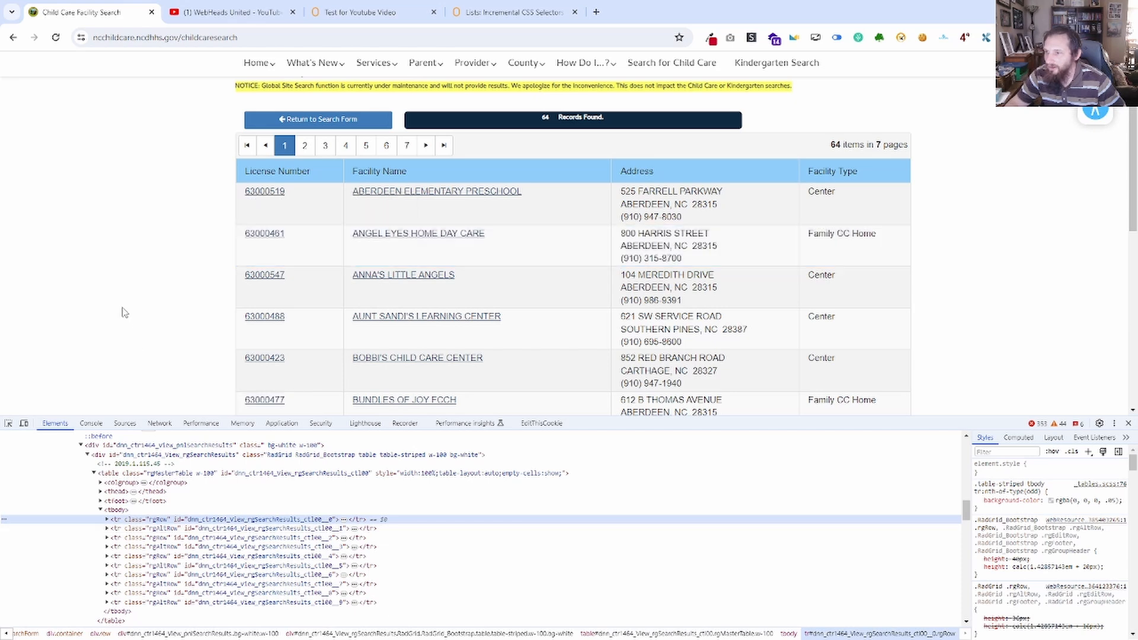
scroll(122, 310, "down", 3)
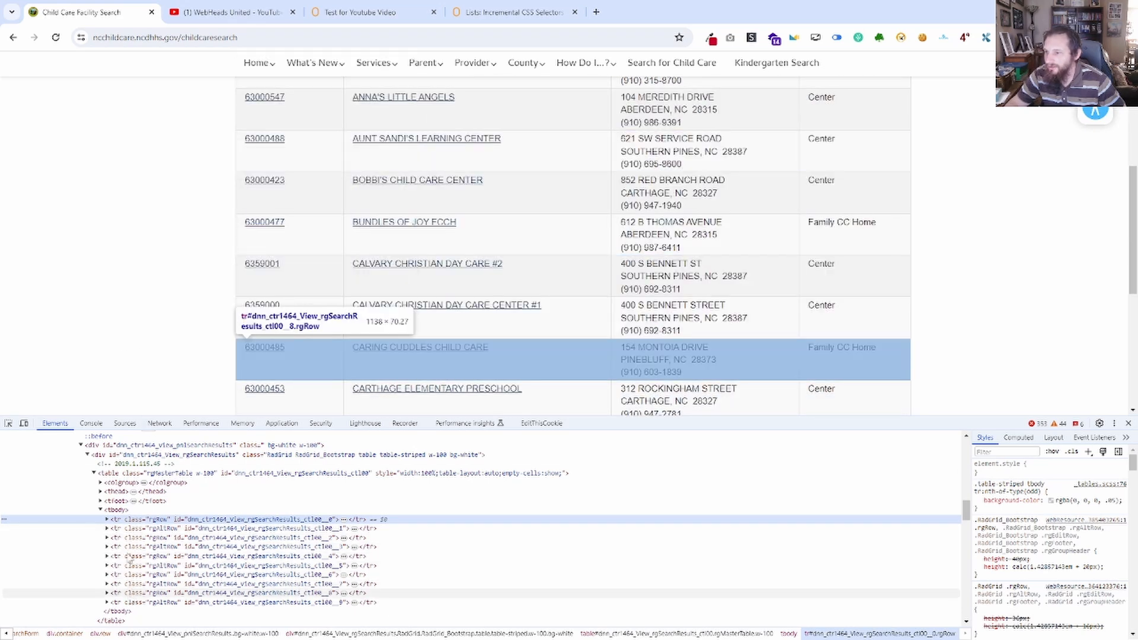
scroll(148, 297, "down", 3)
scroll(190, 296, "up", 6)
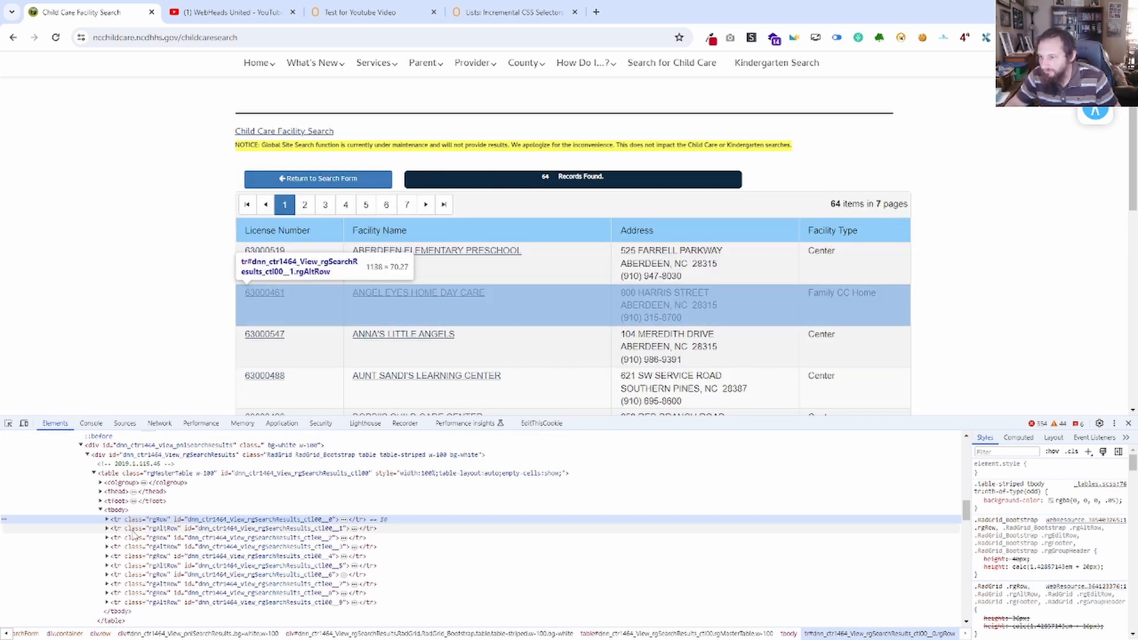
Run document.querySelectorAll('tr') in the console on the facility results page, replacing the long YouTube selector in the earlier query.
left_click(92, 424)
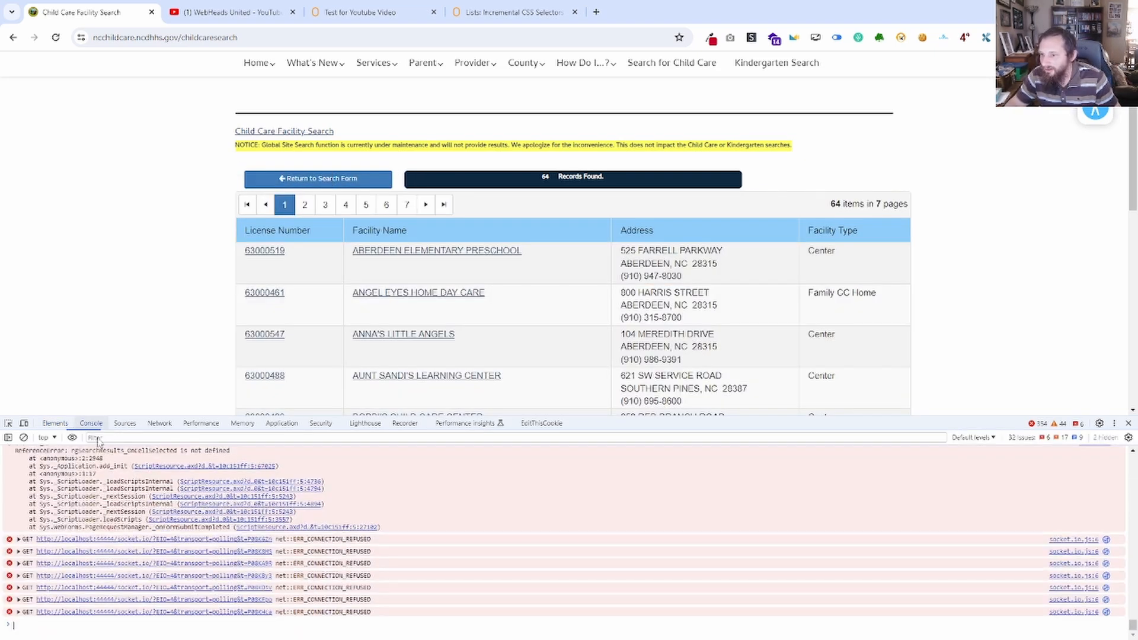
type("document.querySelectorAll('ytd-browse[role=\"main\"] ytd-rich-grid-renderer ytd-rich-grid-row > div[id=\"contents\"] > ytd-rich-item-renderer div[id=\"details\"] div[id=\"metadata-line\"] > span:nth-child(3)')")
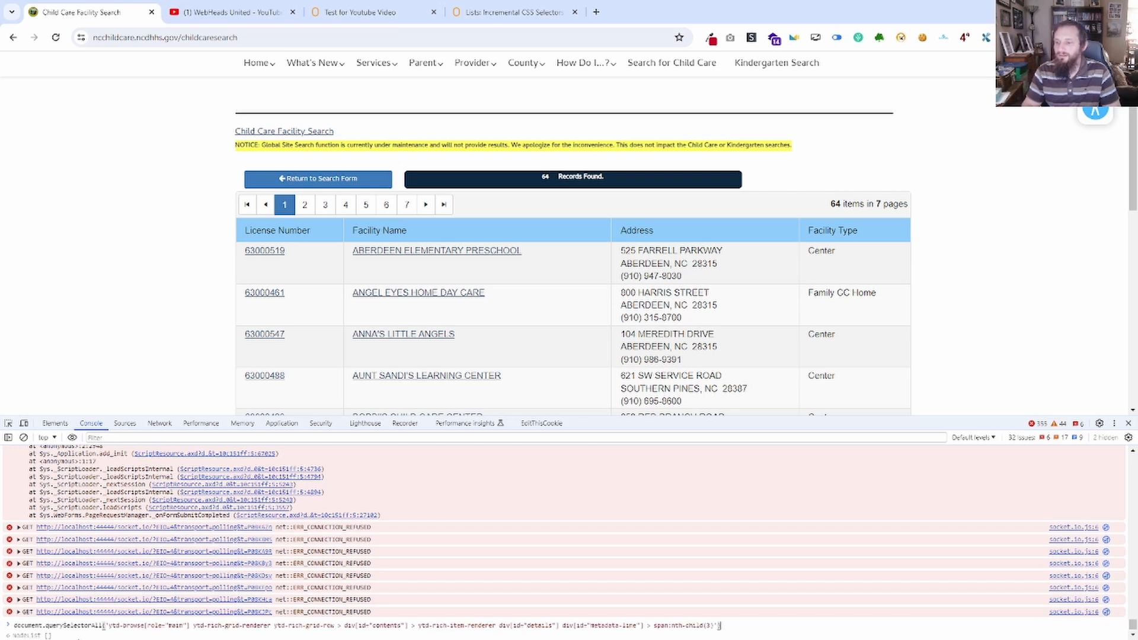
key("BackSpace")
key("BackSpace")
key("BackSpace")
key("BackSpace")
key("BackSpace")
key("BackSpace")
key("BackSpace")
key("BackSpace")
key("BackSpace")
key("BackSpace")
key("BackSpace")
key("BackSpace")
key("BackSpace")
key("BackSpace")
key("BackSpace")
key("BackSpace")
key("BackSpace")
key("BackSpace")
key("BackSpace")
key("BackSpace")
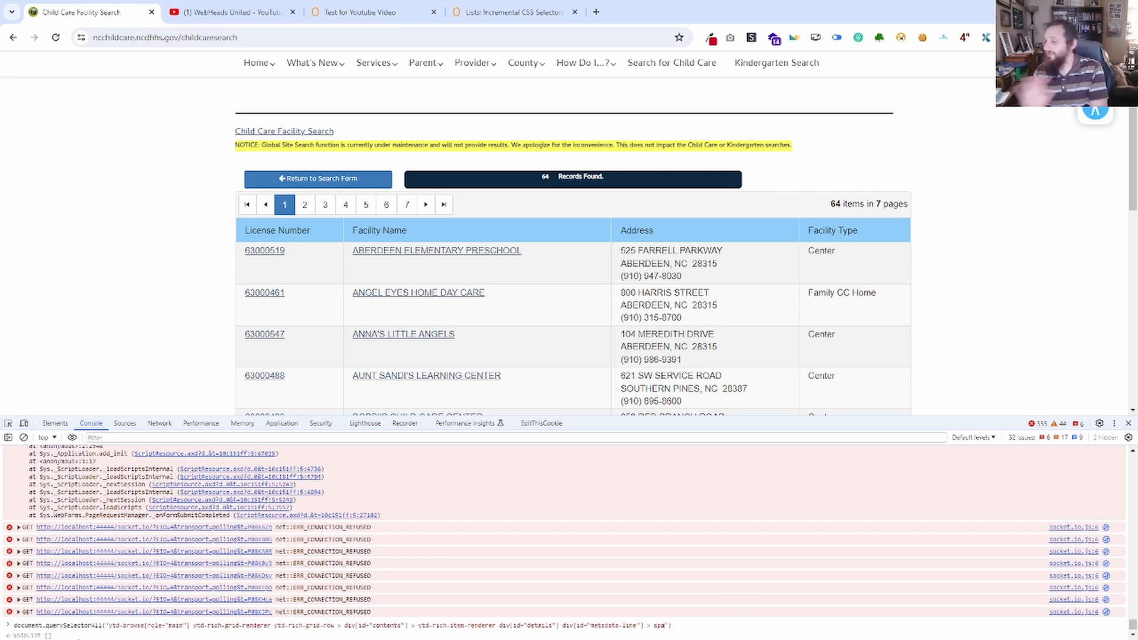
key("BackSpace")
key("BackSpace")
key("BackSpace")
key("BackSpace")
key("BackSpace")
key("BackSpace")
key("BackSpace")
key("BackSpace")
key("BackSpace")
key("BackSpace")
key("BackSpace")
key("BackSpace")
key("BackSpace")
key("BackSpace")
key("BackSpace")
key("BackSpace")
key("BackSpace")
key("BackSpace")
key("BackSpace")
key("BackSpace")
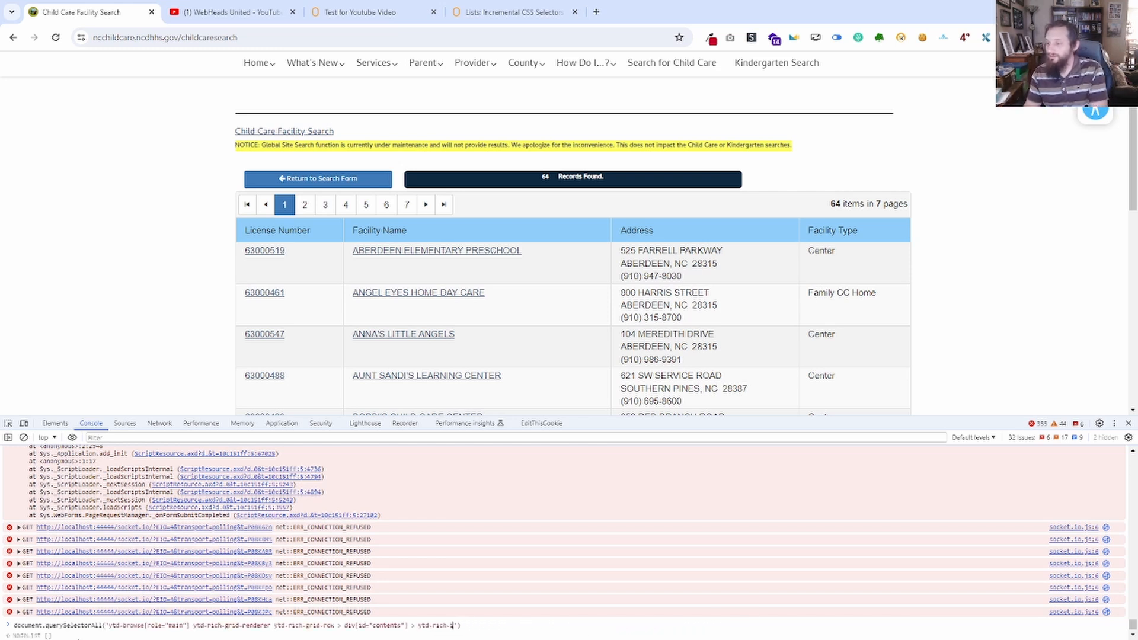
key("BackSpace")
key("BackSpace")
key("BackSpace")
key("BackSpace")
key("BackSpace")
key("BackSpace")
key("BackSpace")
key("BackSpace")
key("BackSpace")
key("BackSpace")
key("BackSpace")
key("BackSpace")
key("BackSpace")
key("BackSpace")
key("BackSpace")
key("BackSpace")
key("BackSpace")
key("BackSpace")
key("BackSpace")
key("BackSpace")
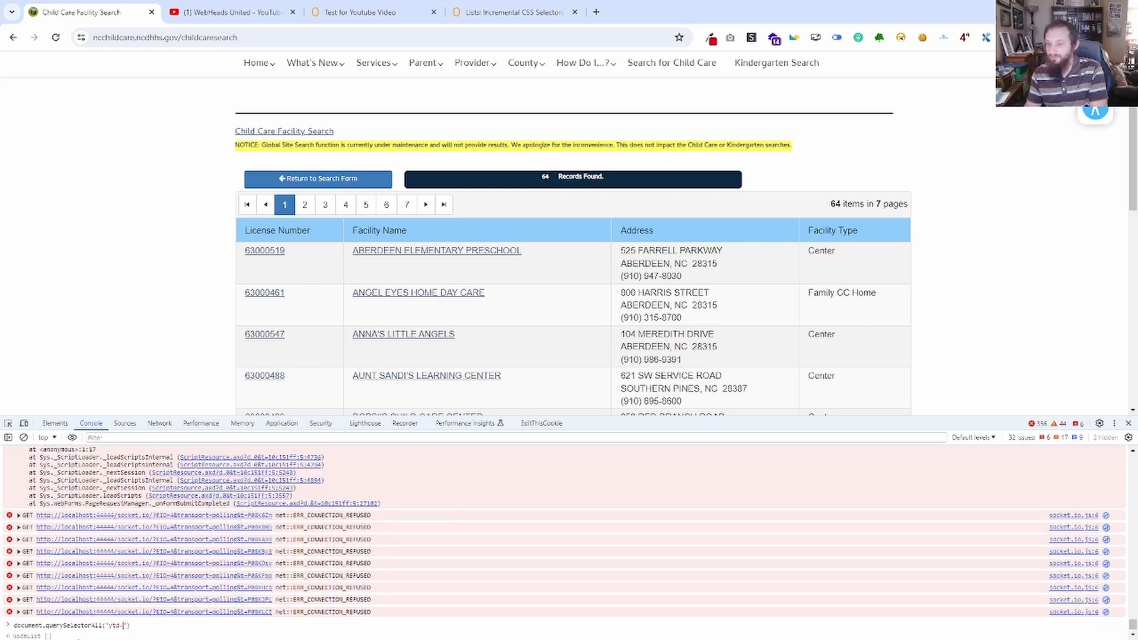
key("BackSpace")
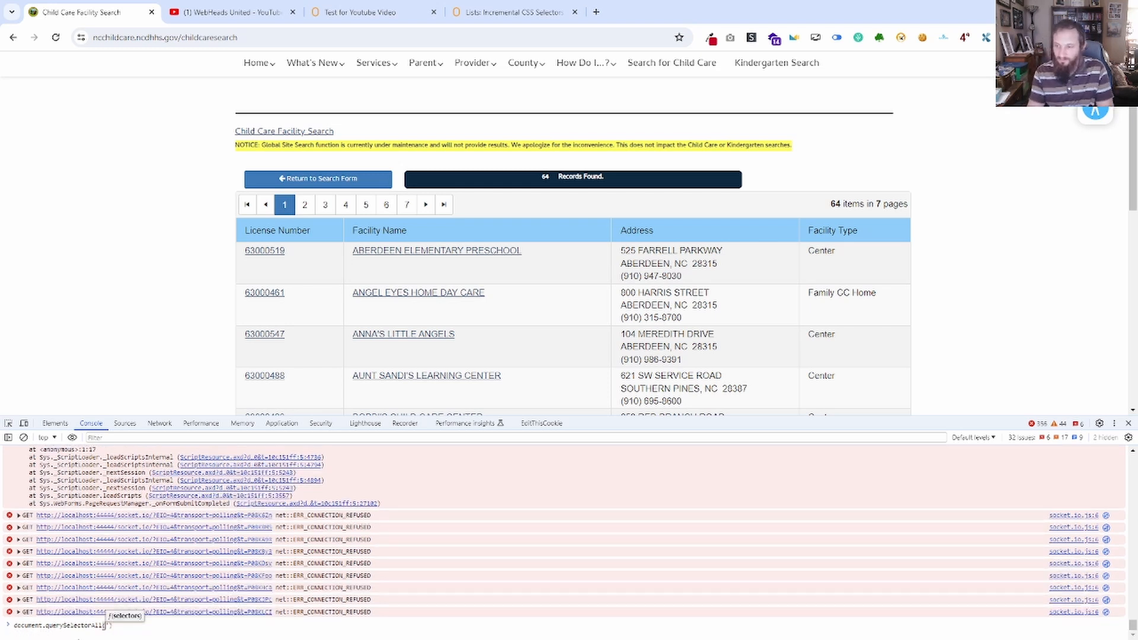
type("'tr")
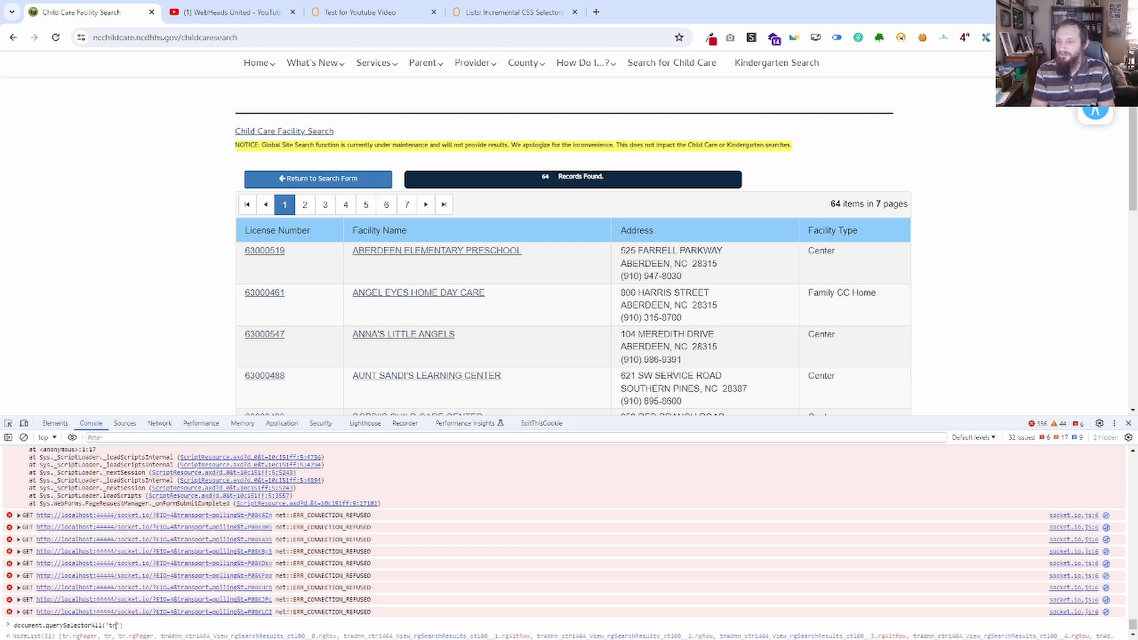
key("Return")
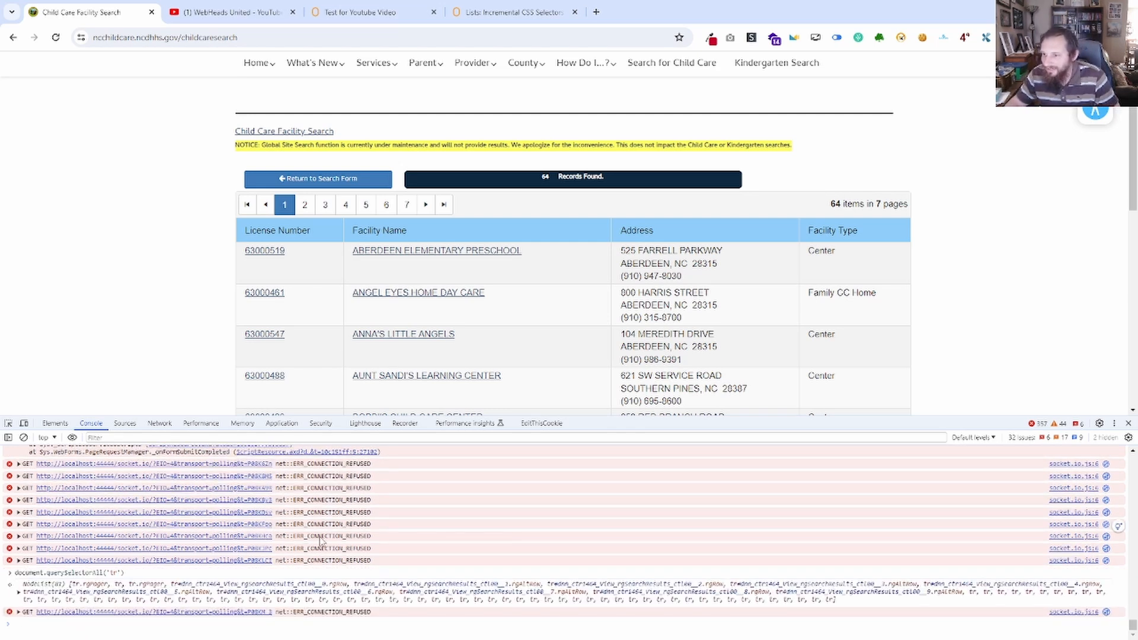
Expand the returned node list and examine which table rows the tr selector matches.
left_click(19, 593)
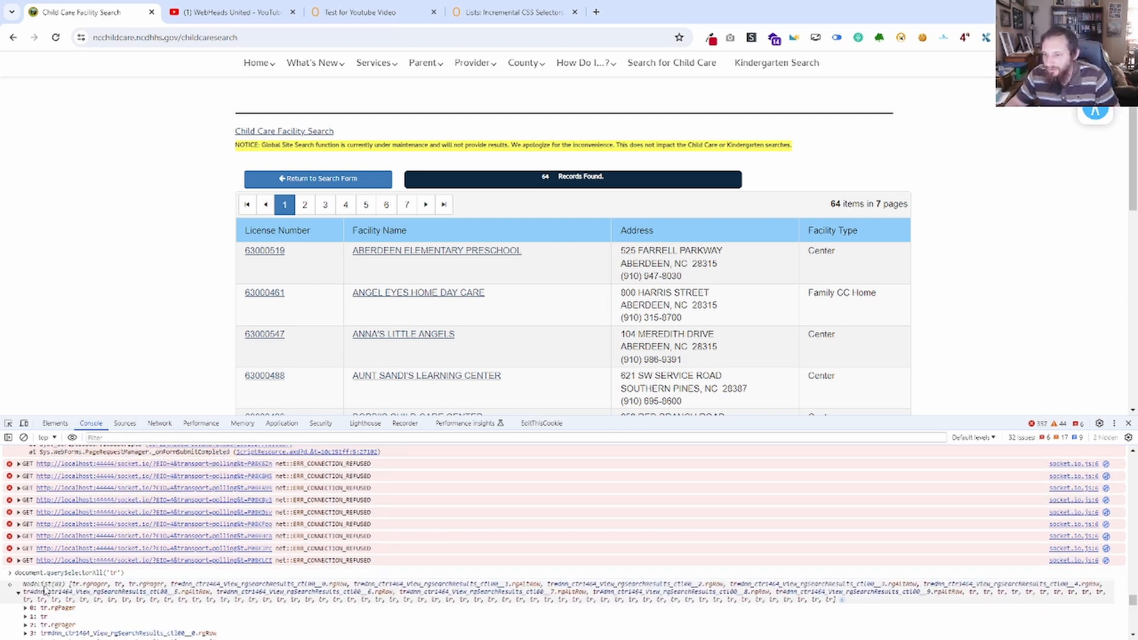
scroll(53, 563, "down", 2)
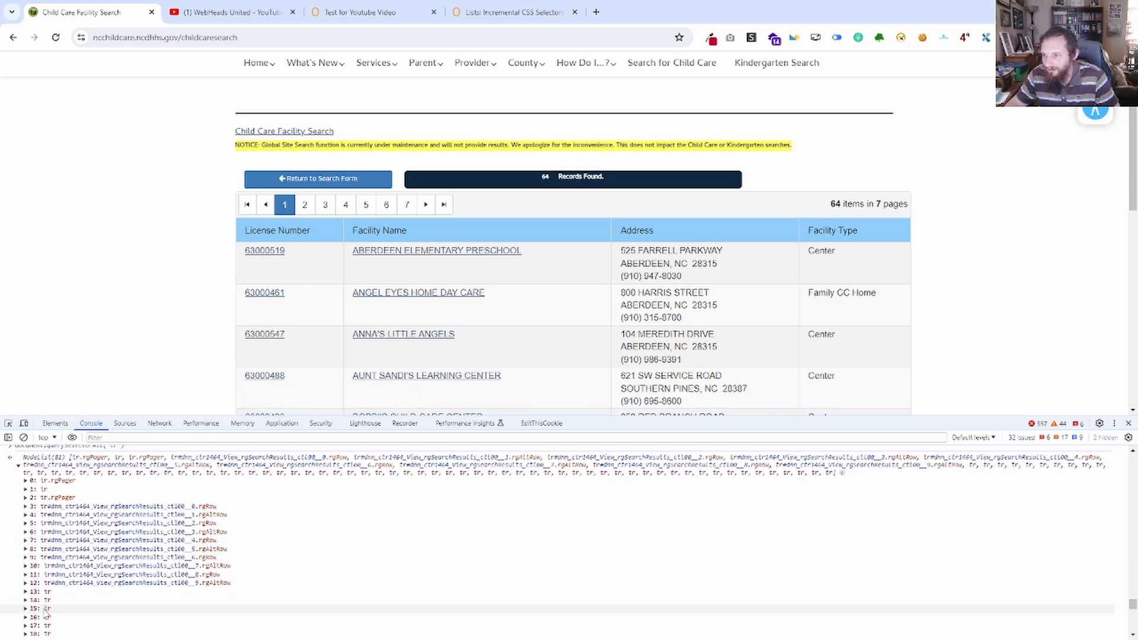
scroll(58, 560, "down", 4)
scroll(56, 568, "up", 4)
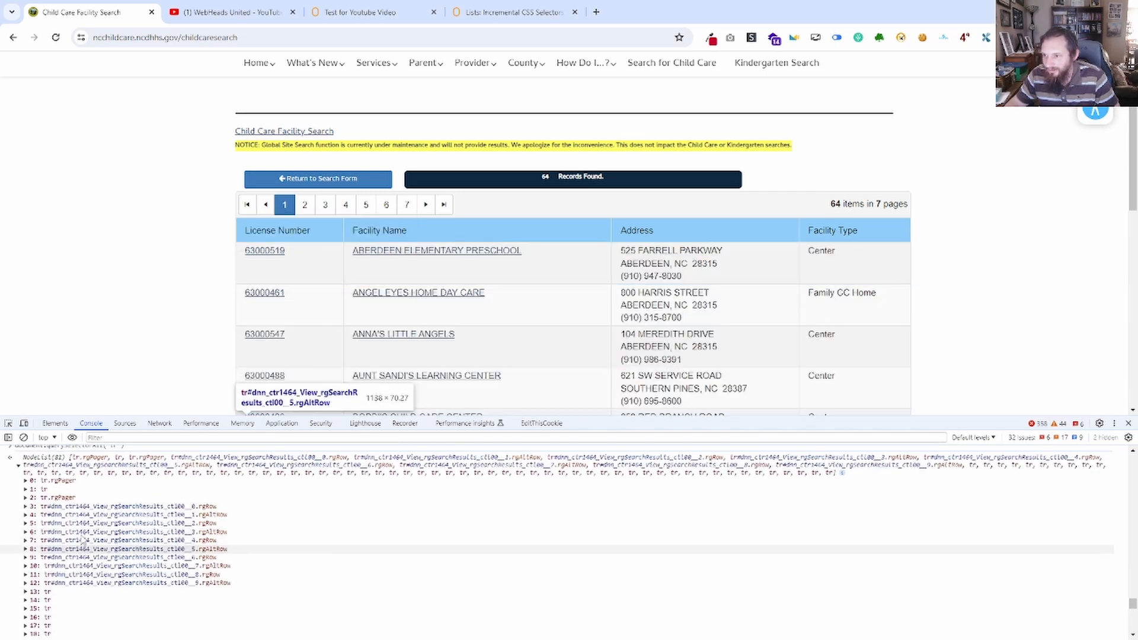
scroll(59, 557, "up", 2)
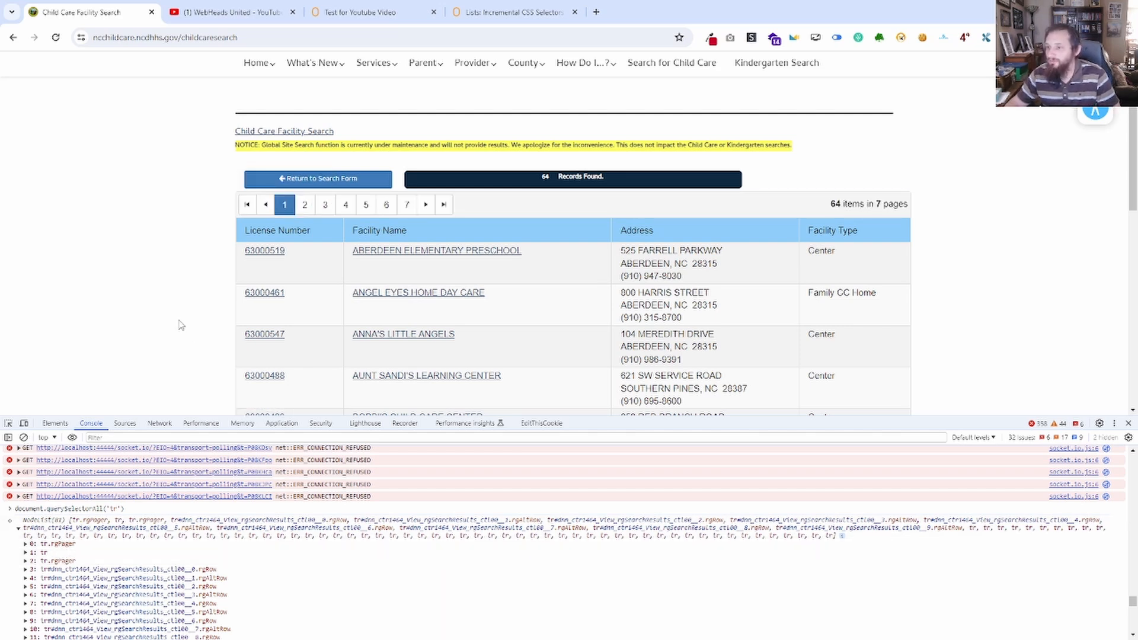
Return to the page's element markup, switch to Notepad and delete all the old selector notes.
left_click(60, 425)
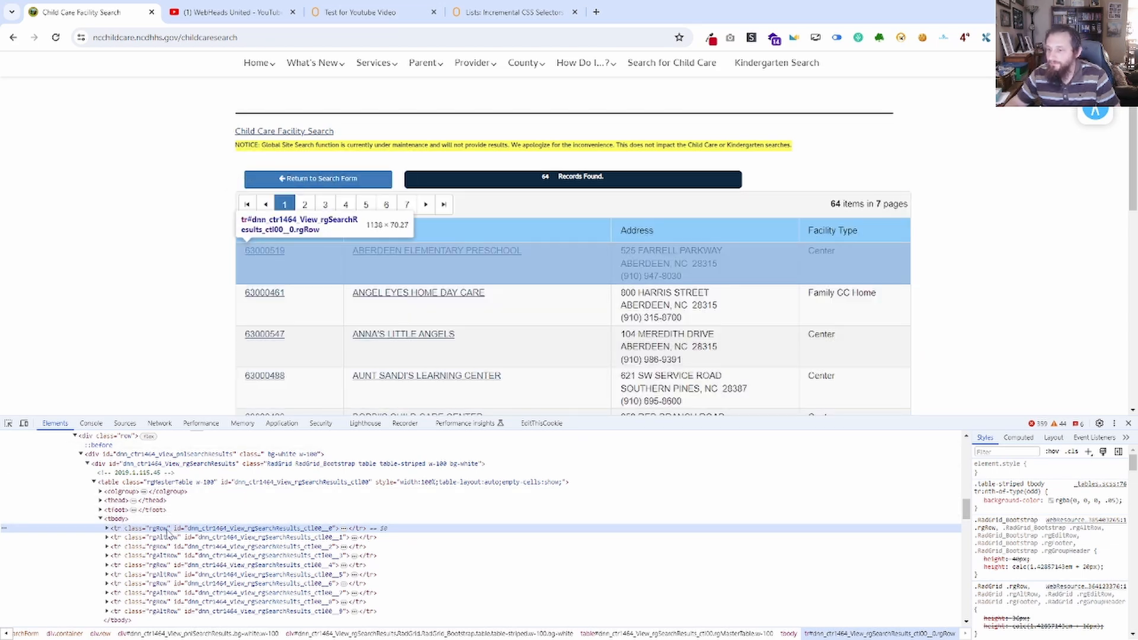
key("alt+Tab")
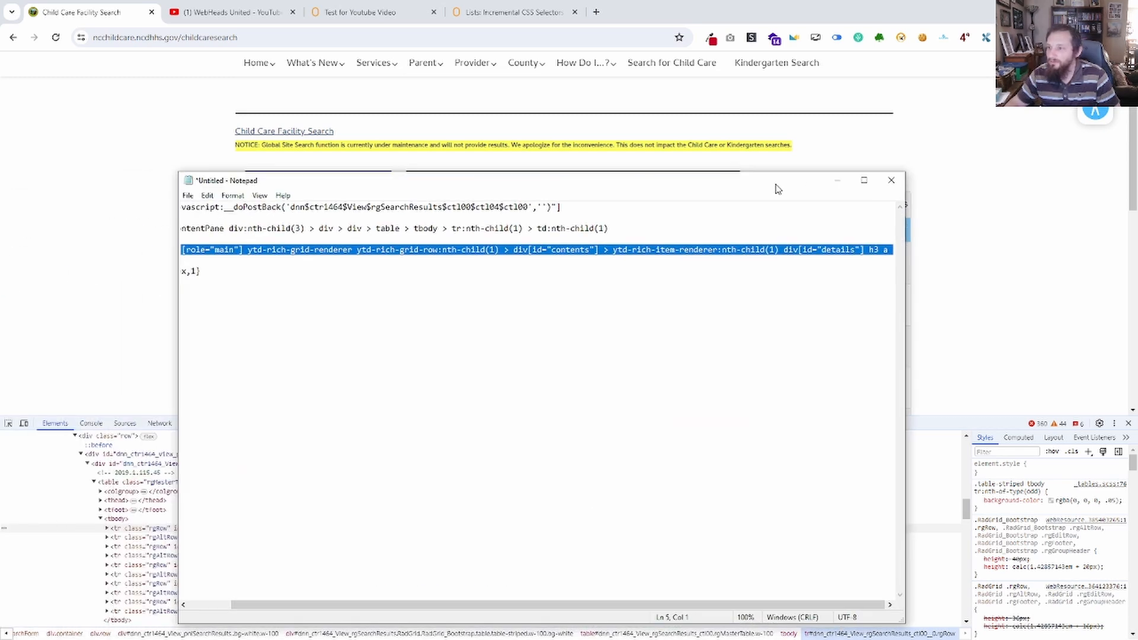
left_click(349, 286)
left_click_drag(270, 282, 157, 195)
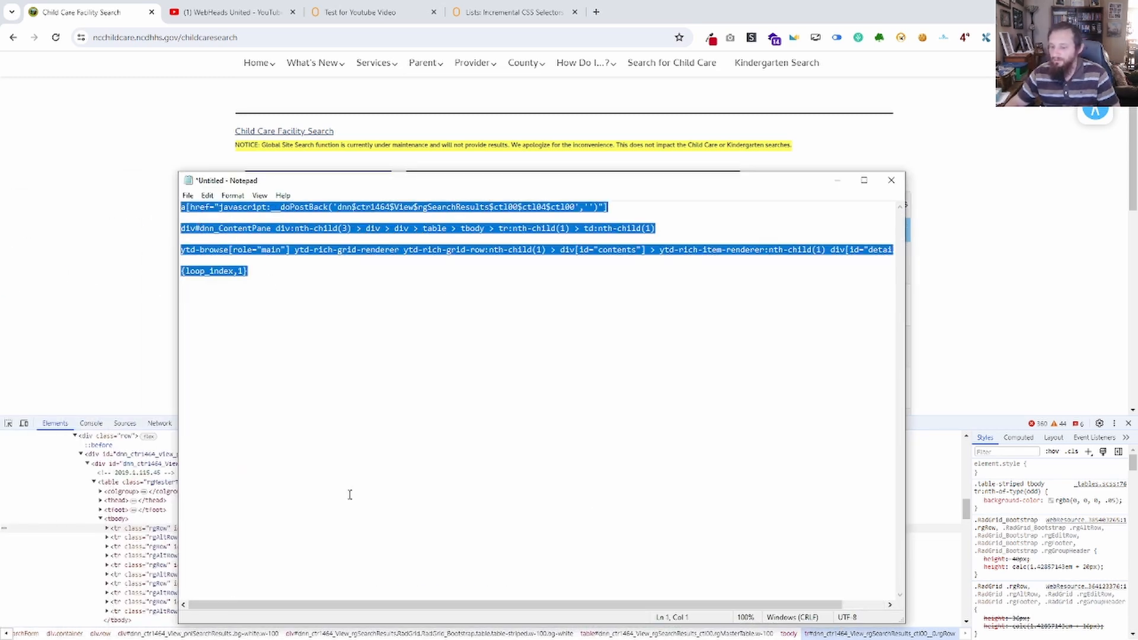
key("BackSpace")
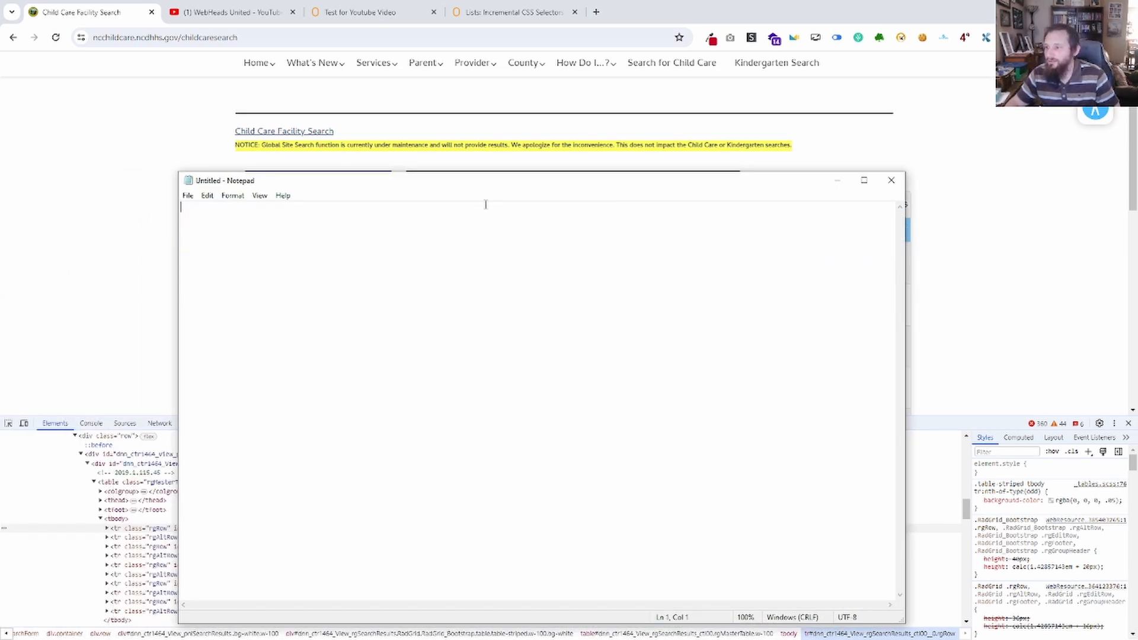
Write the row selector "tbody > tr" in the empty Notepad document and move its window out of the way.
key("alt+Tab")
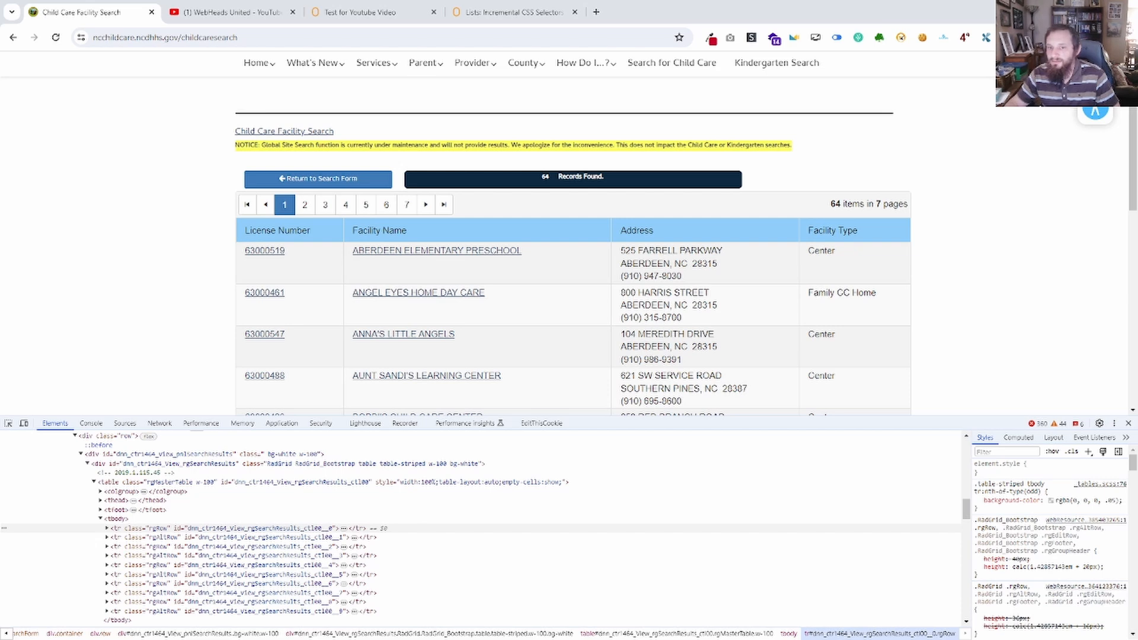
key("alt+Tab")
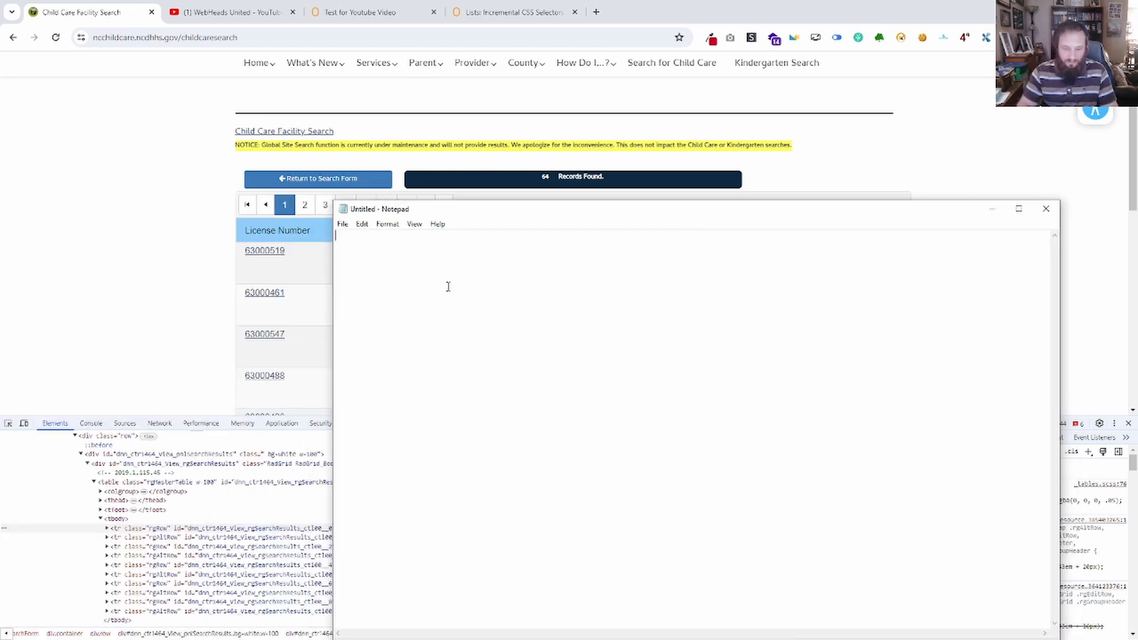
type("tr")
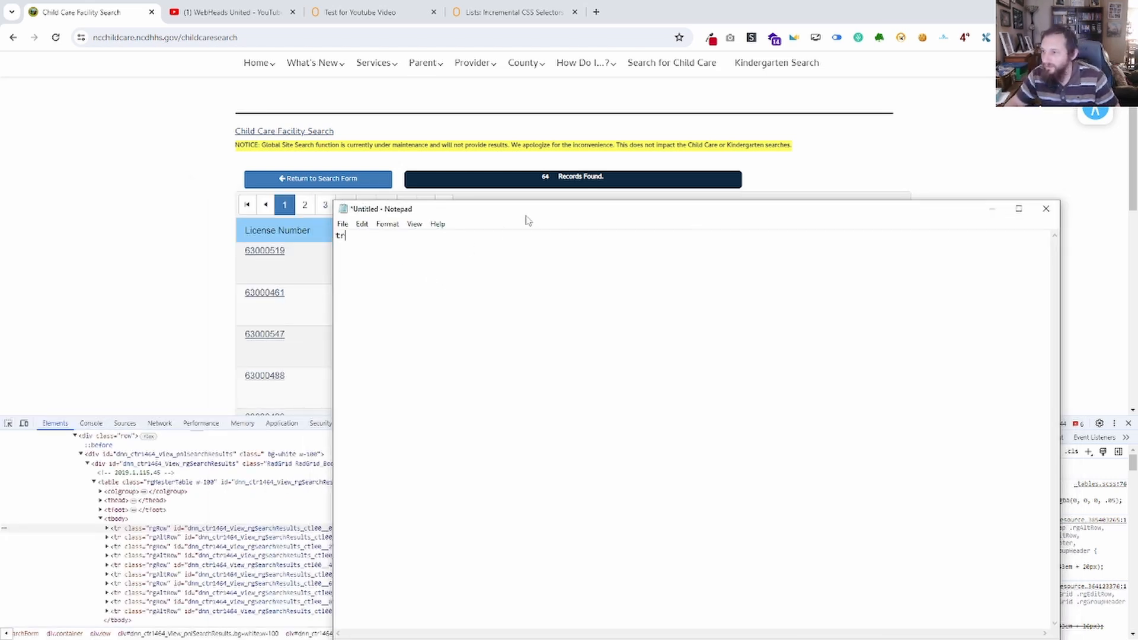
left_click_drag(530, 212, 0, 198)
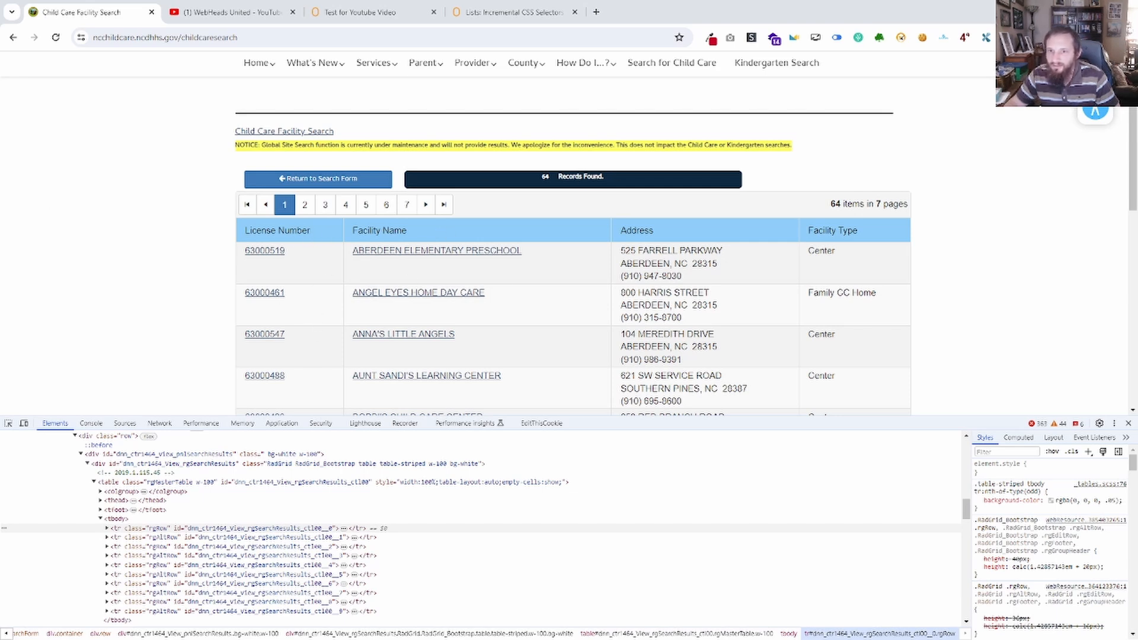
left_click_drag(0, 181, 866, 179)
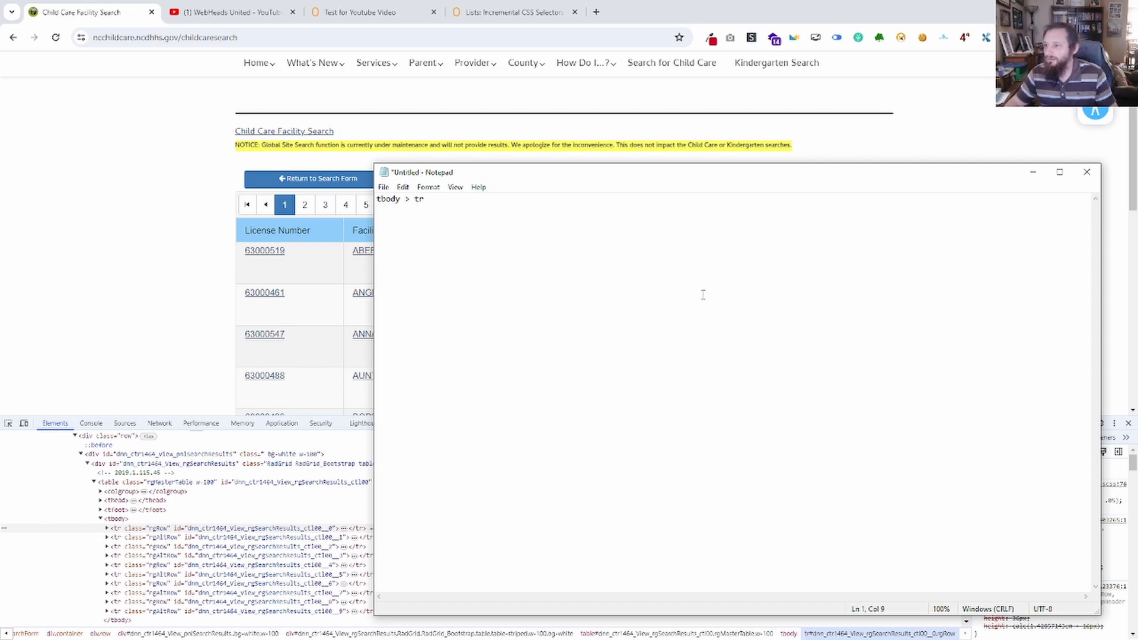
left_click_drag(501, 213, 342, 203)
left_click_drag(508, 177, 0, 119)
Narrow the console query to direct rows of the table body by running document.querySelectorAll('tbody > tr').
left_click(89, 424)
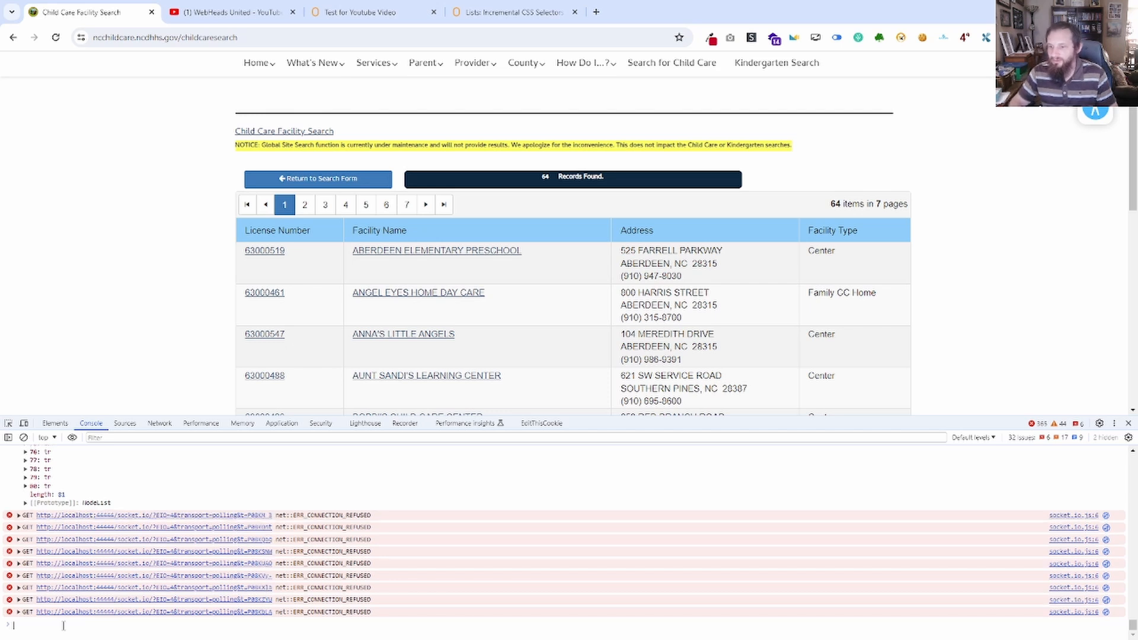
key("Up")
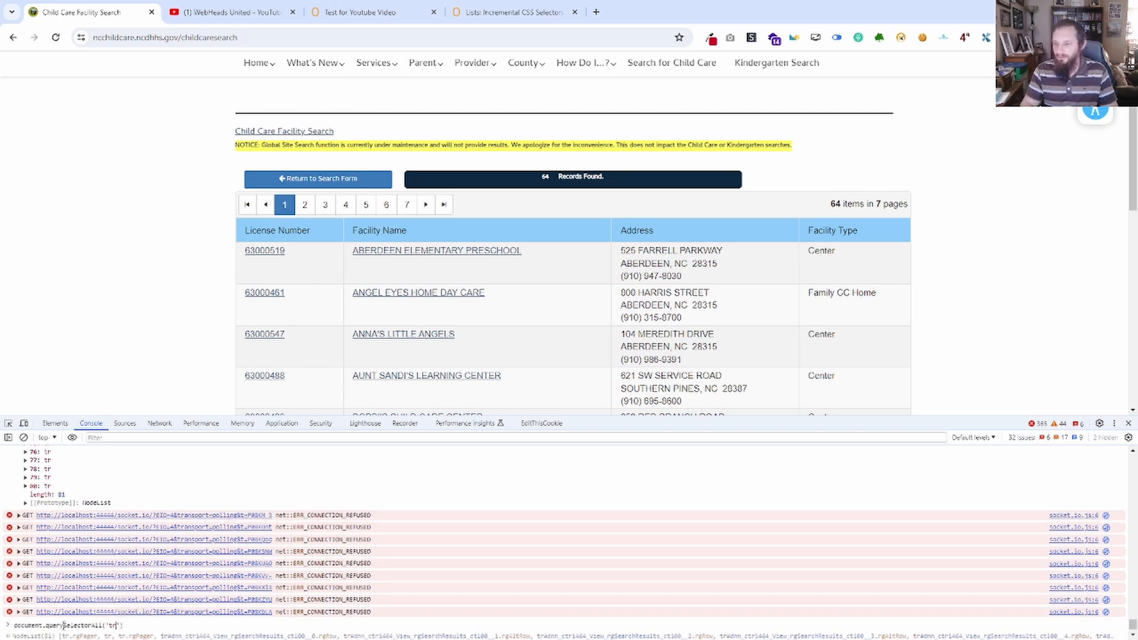
key("Left")
key("Left")
type("tbody >")
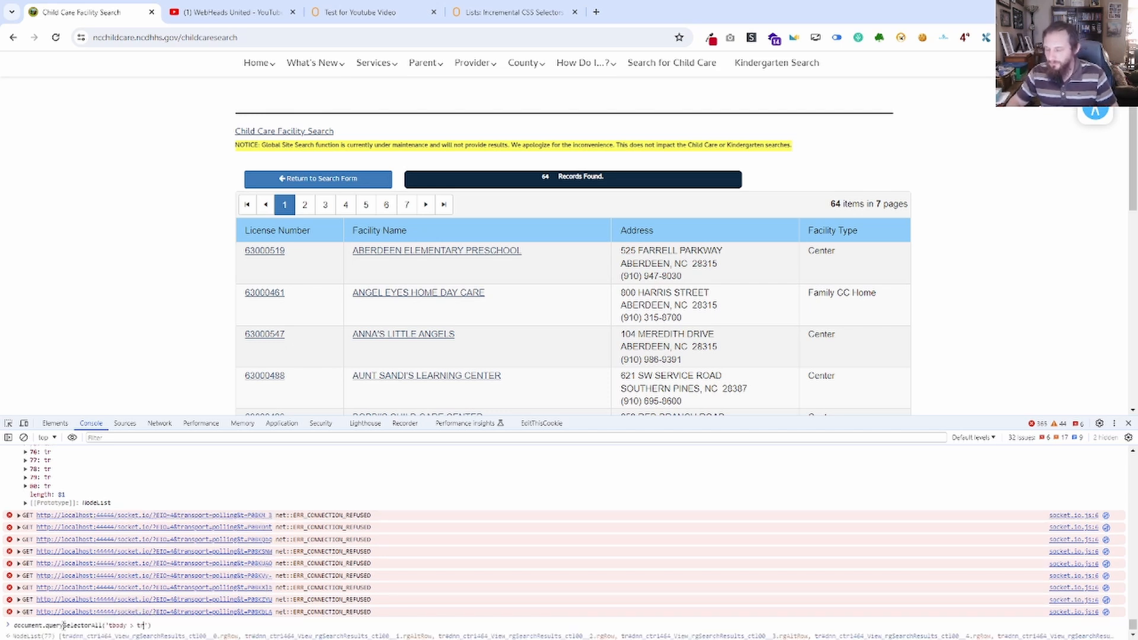
key("Return")
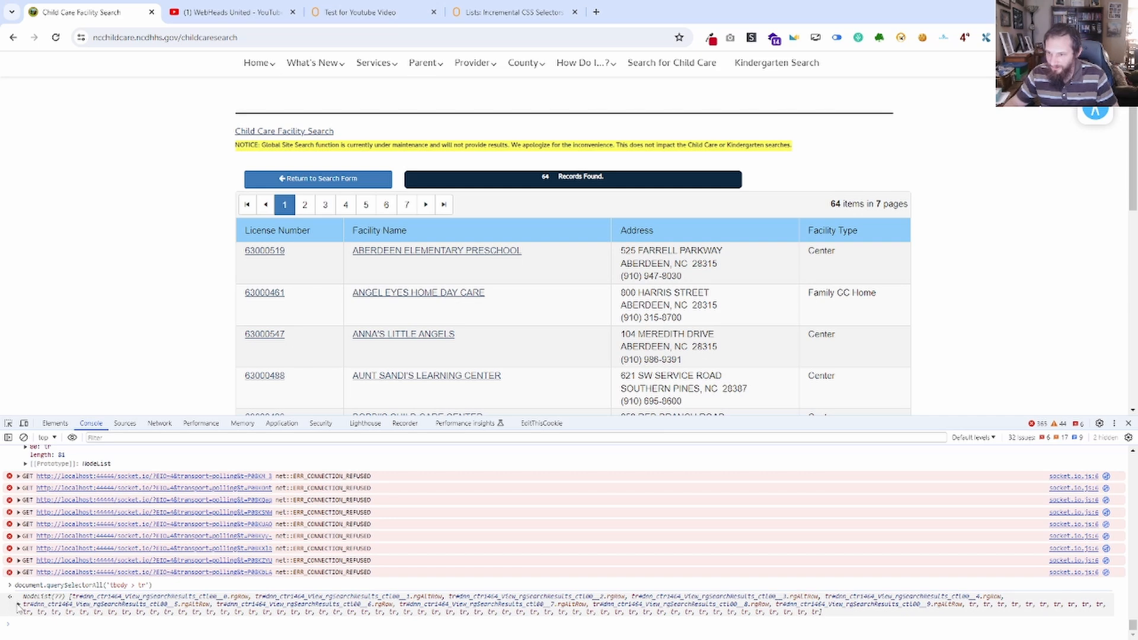
Expand the node list returned for "tbody > tr" and inspect its first matched row in the page markup.
left_click(84, 604)
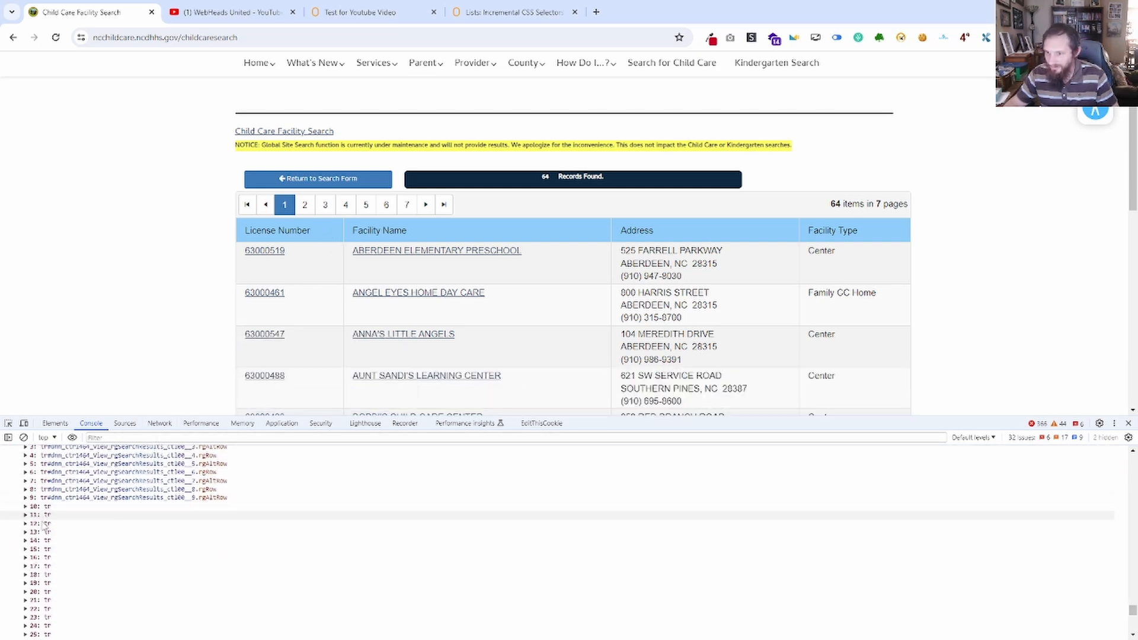
scroll(154, 290, "down", 8)
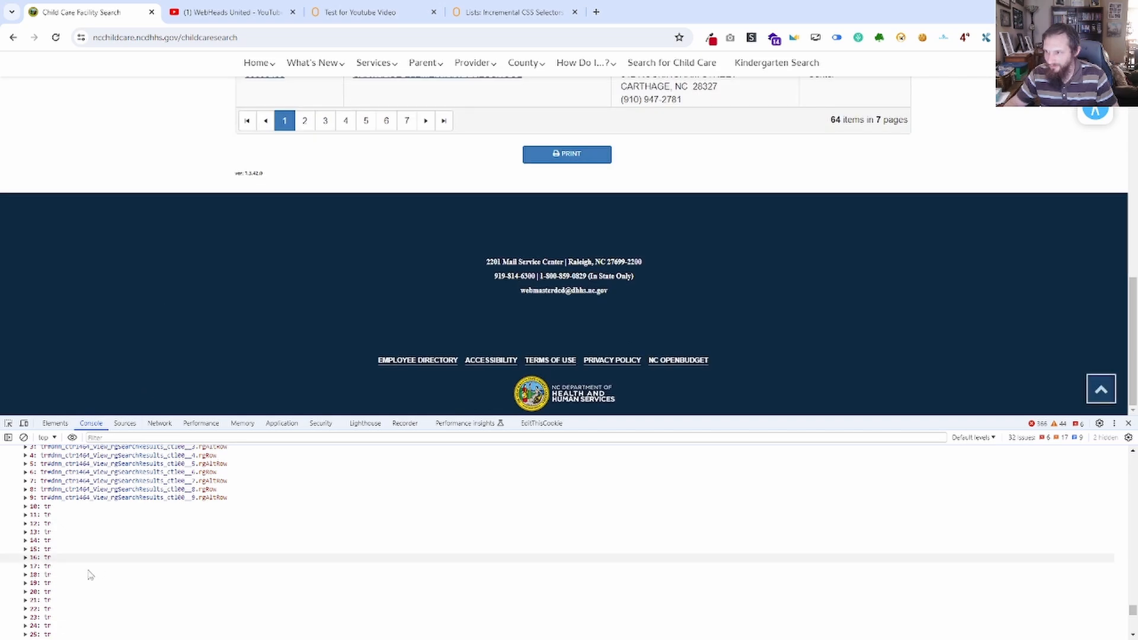
scroll(97, 521, "up", 4)
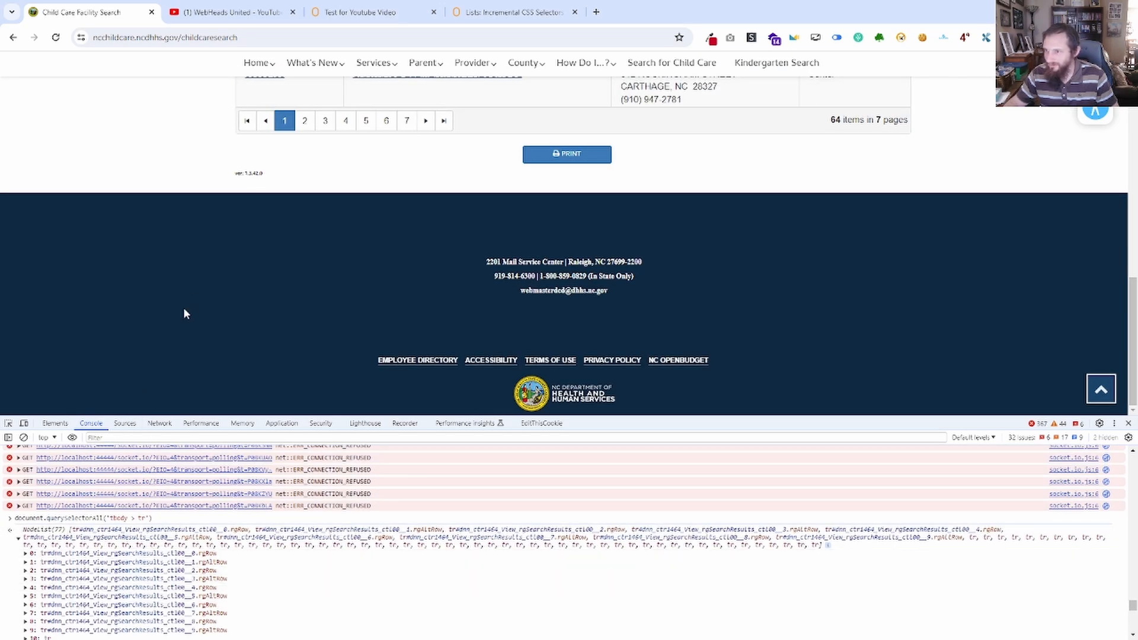
scroll(193, 313, "up", 10)
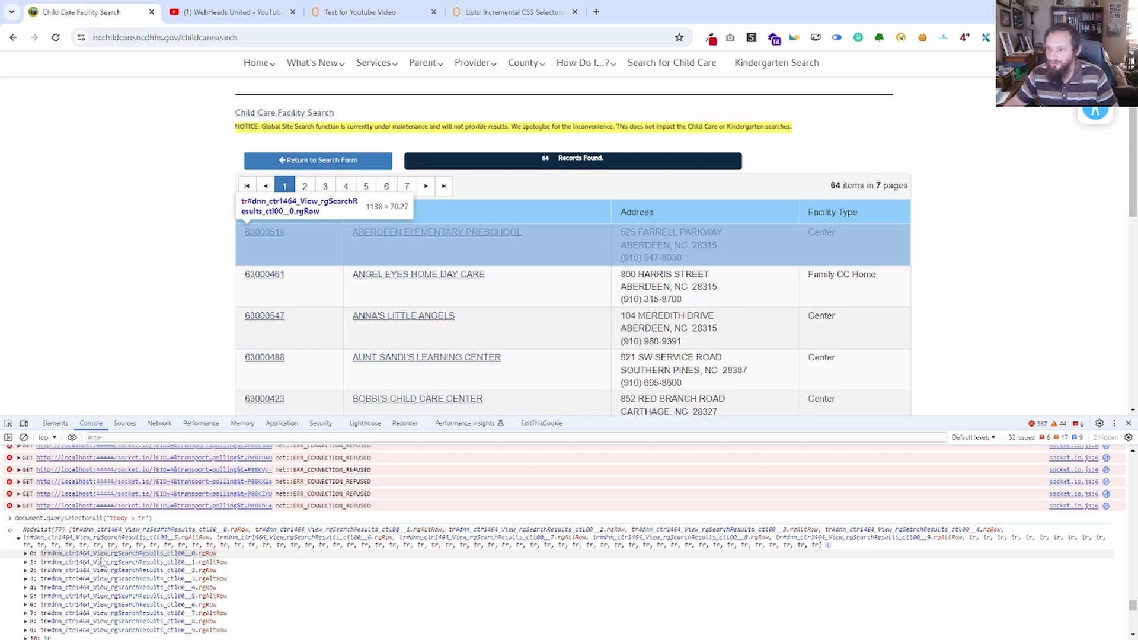
left_click(89, 553)
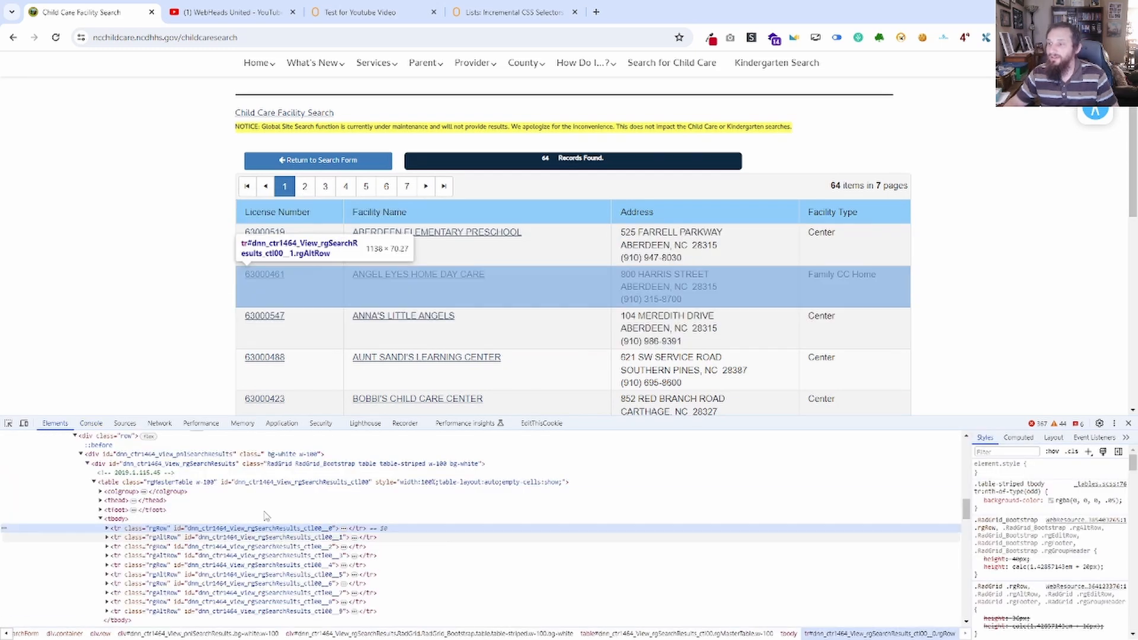
scroll(148, 563, "up", 2)
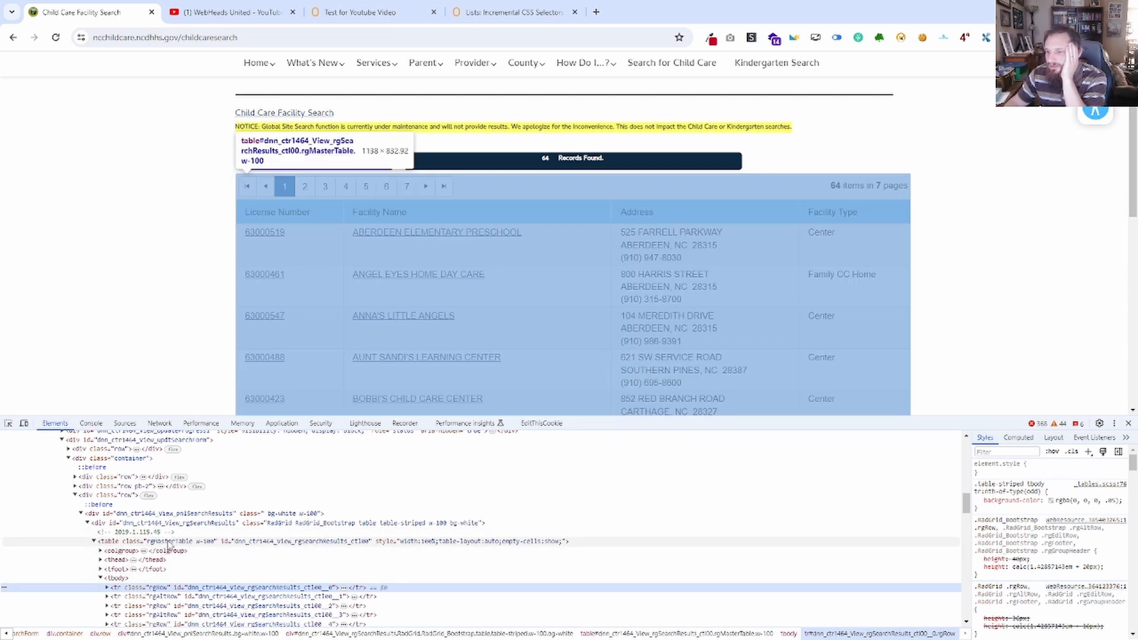
Return to the console's node list and inspect entry 10, the first tr without an id, in the page markup.
left_click(91, 424)
scroll(59, 513, "down", 3)
left_click(46, 508)
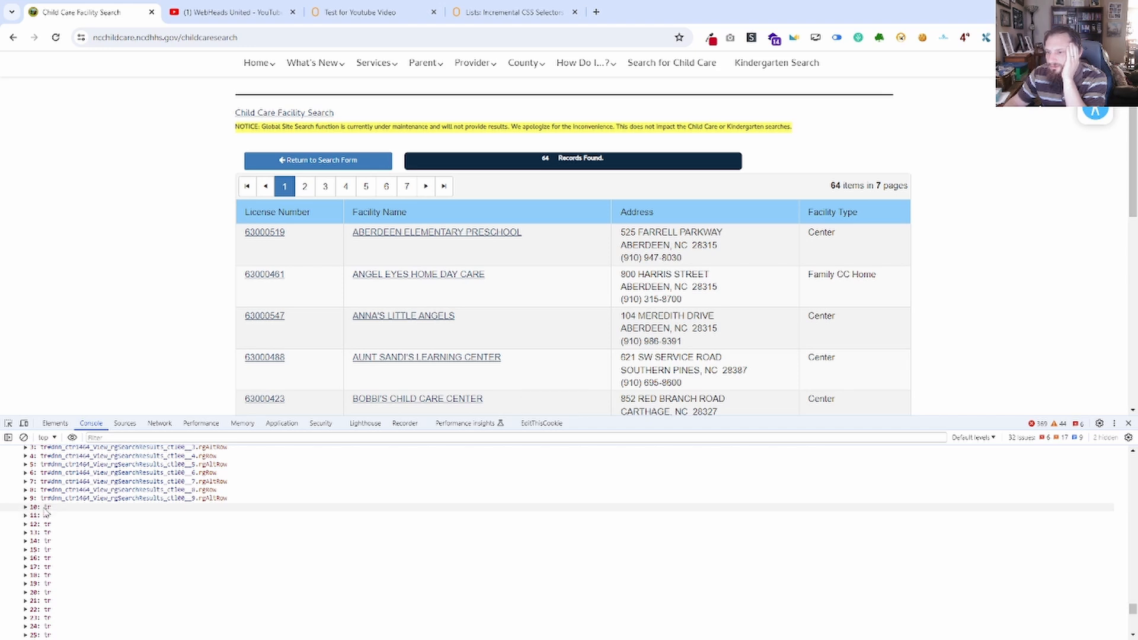
left_click(47, 508)
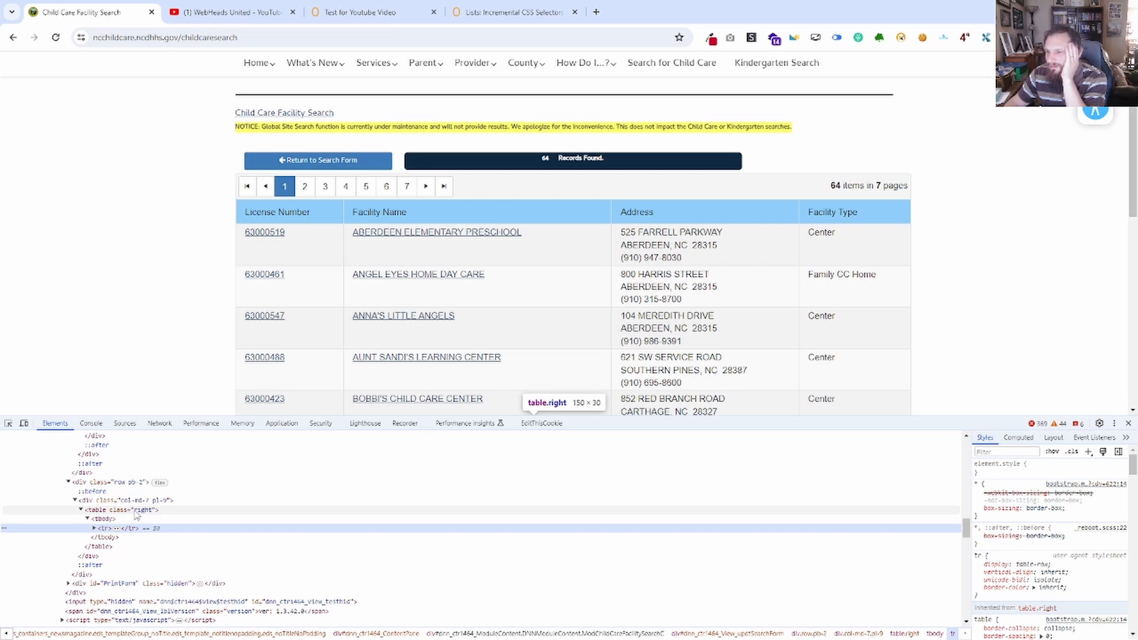
scroll(135, 516, "up", 2)
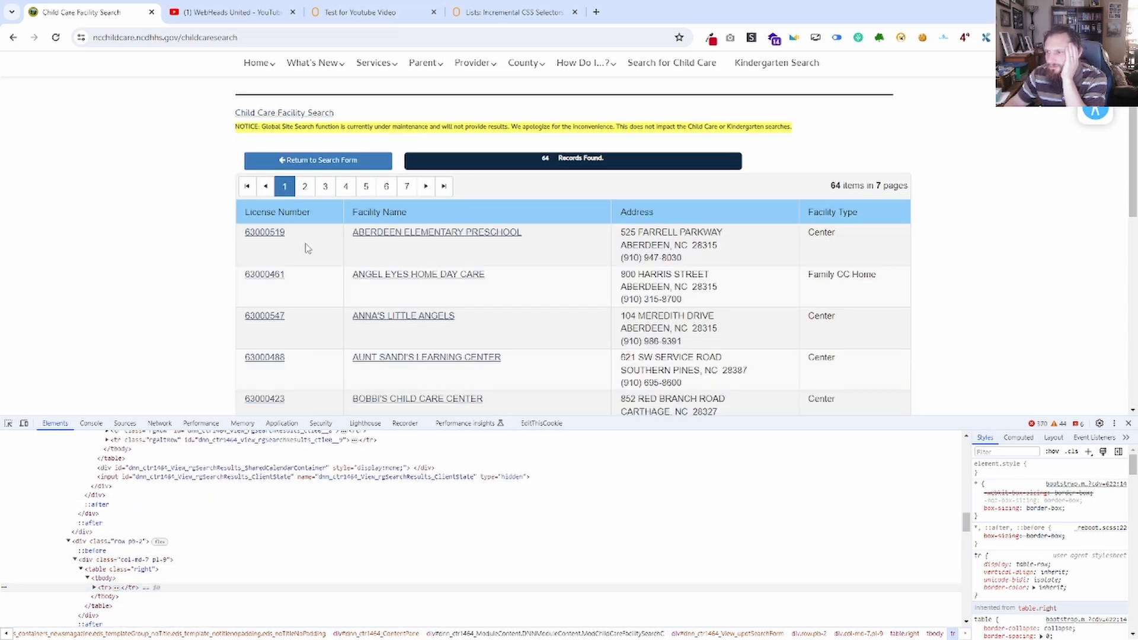
Inspect the first facility's row, trace it up to the parent results table and pick out that table's class name rgMasterTable.
right_click(307, 248)
left_click(323, 600)
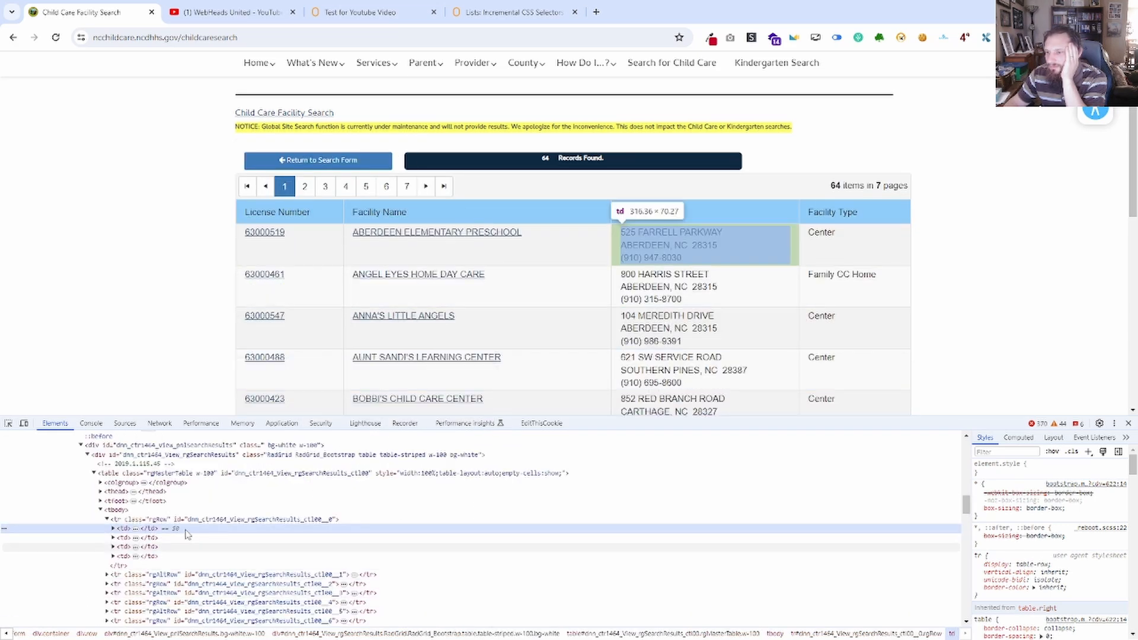
left_click(100, 510)
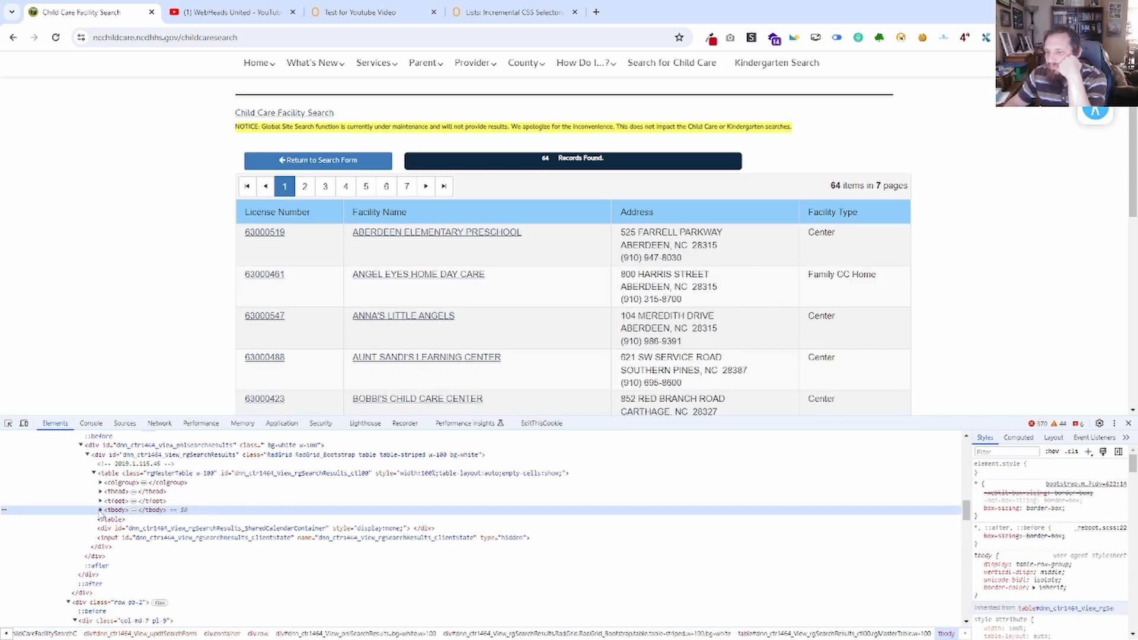
left_click(142, 473)
double_click(178, 473)
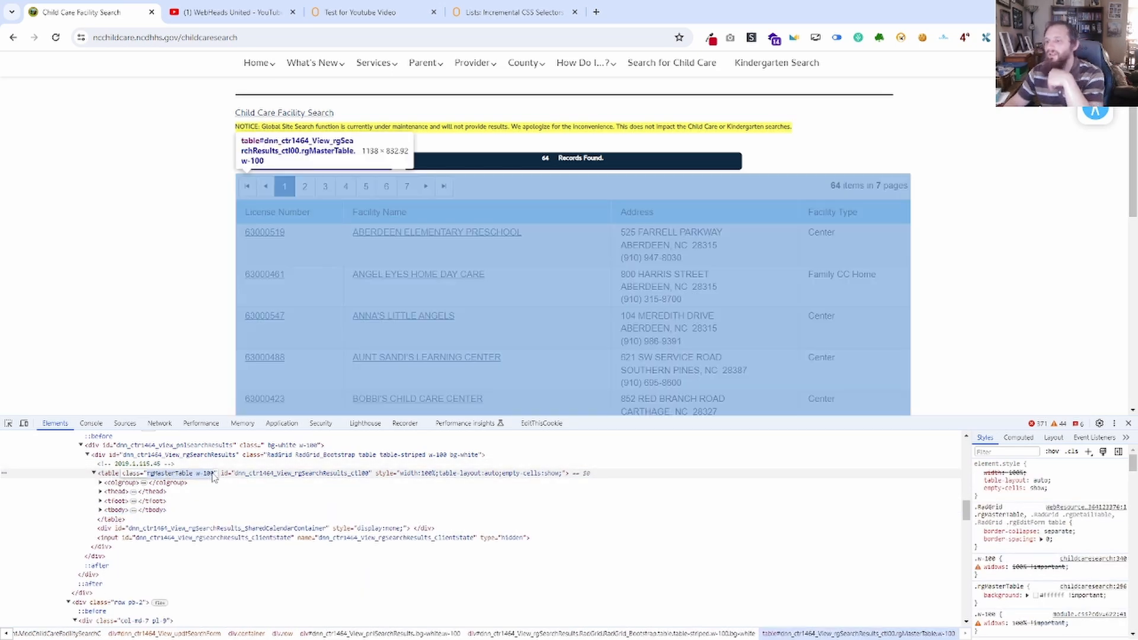
left_click(216, 475)
left_click_drag(218, 475, 208, 475)
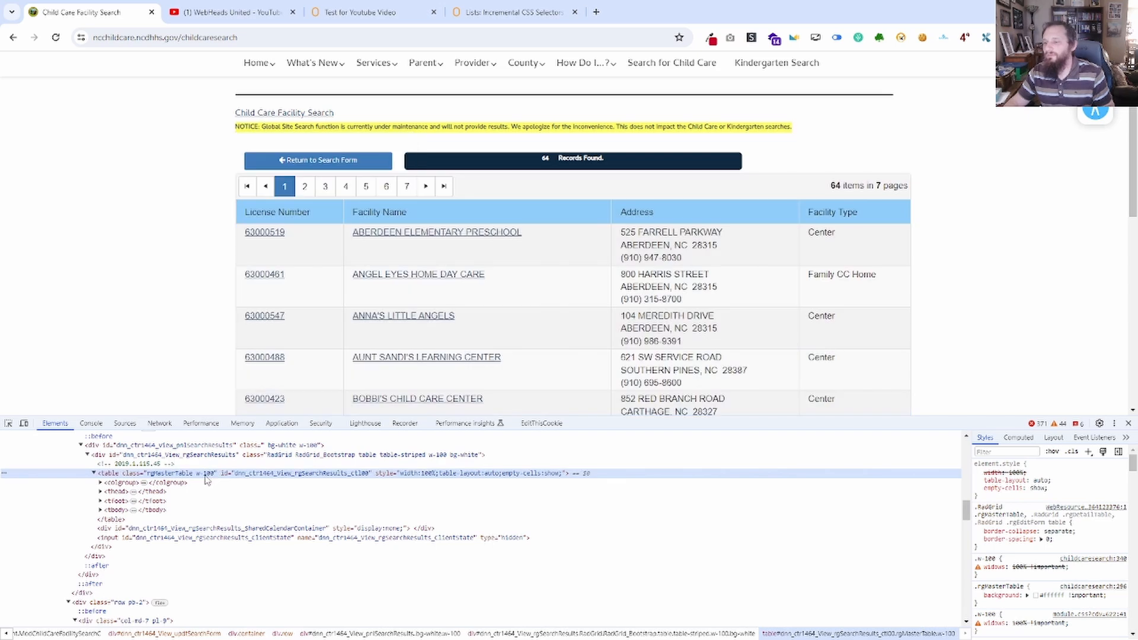
double_click(203, 476)
left_click(186, 468)
triple_click(191, 474)
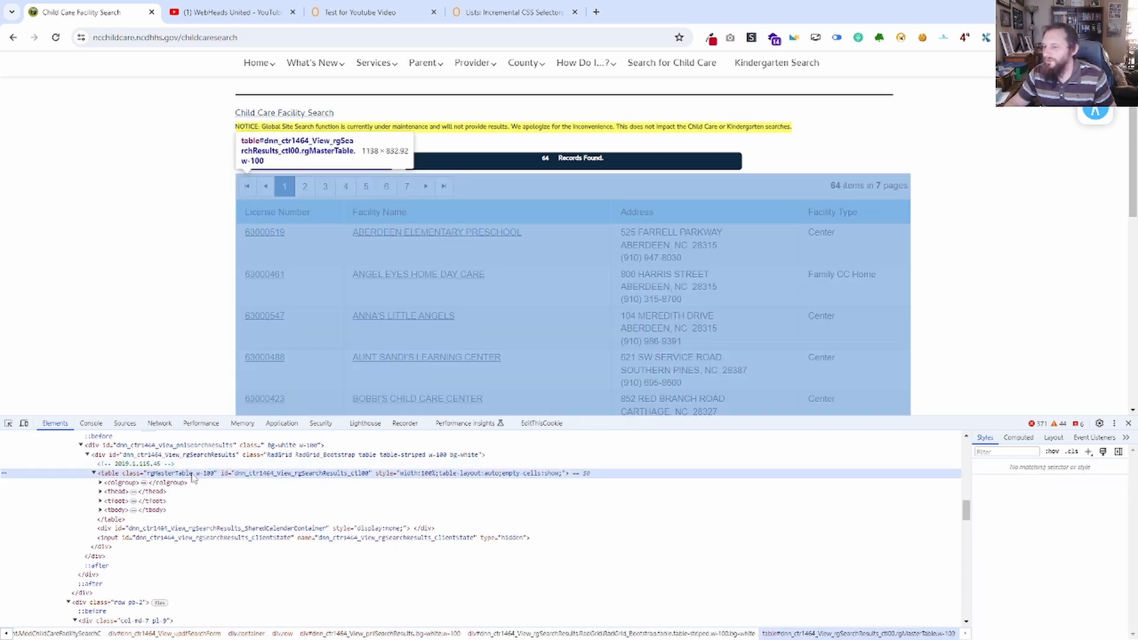
left_click(192, 475)
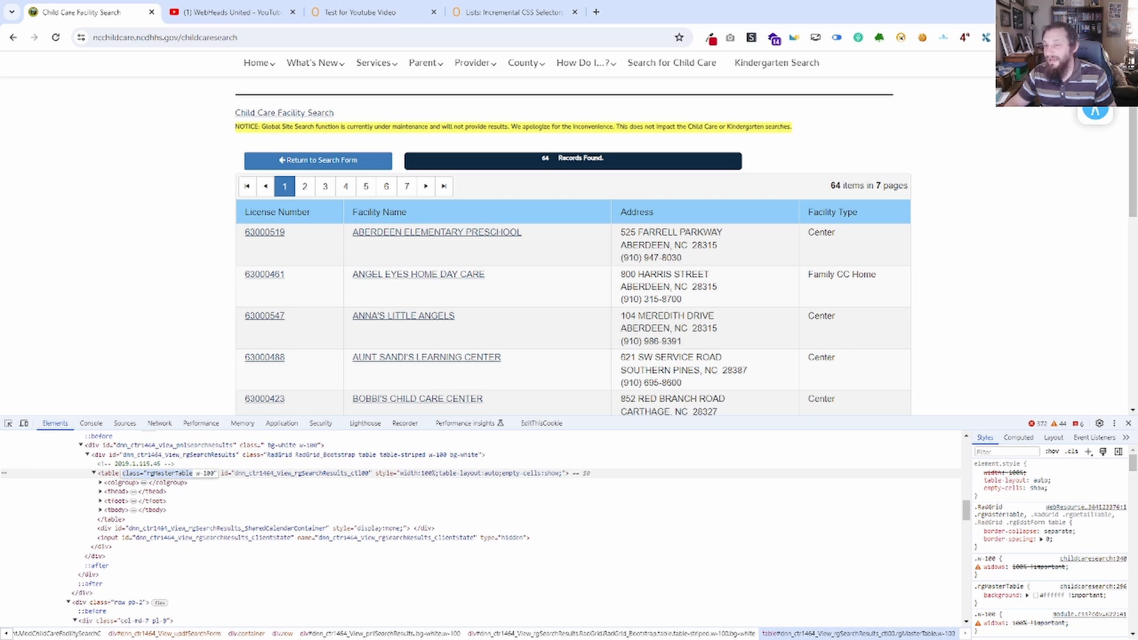
Extend the row selector in Notepad to table[class*="rgMasterTable"] tbody > tr.
left_click_drag(0, 264, 802, 171)
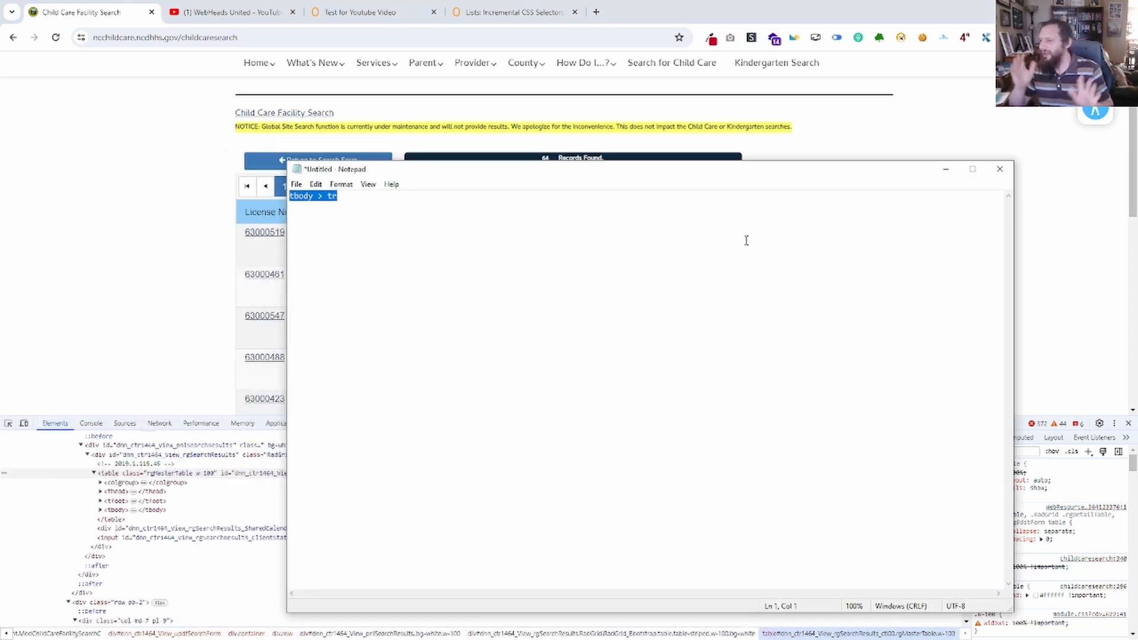
left_click(294, 197)
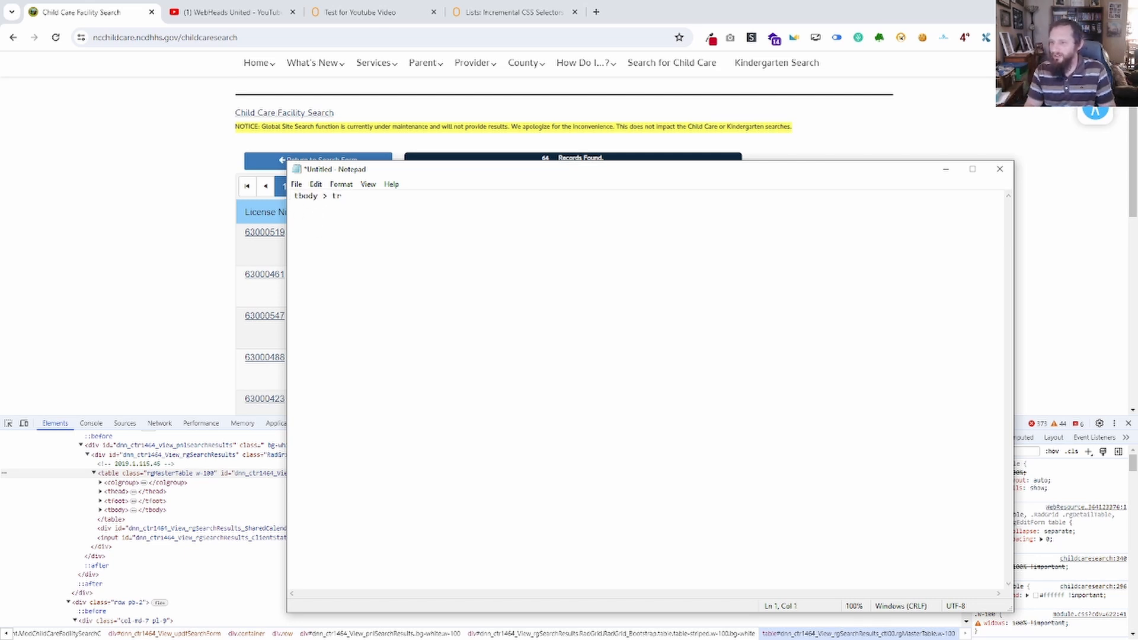
type("table ")
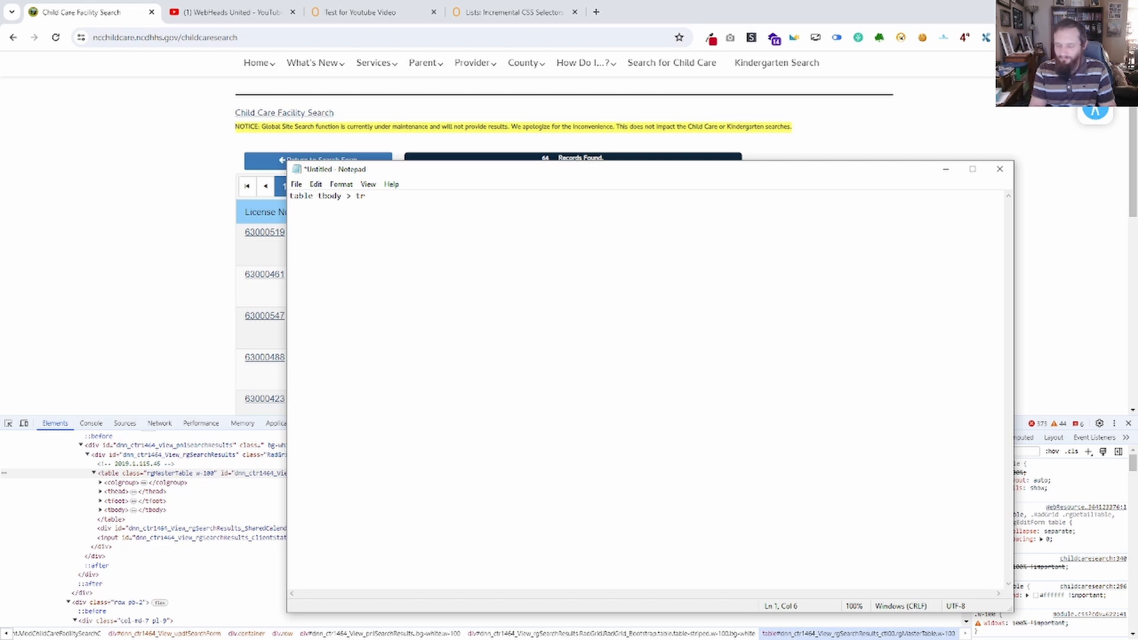
type("[]")
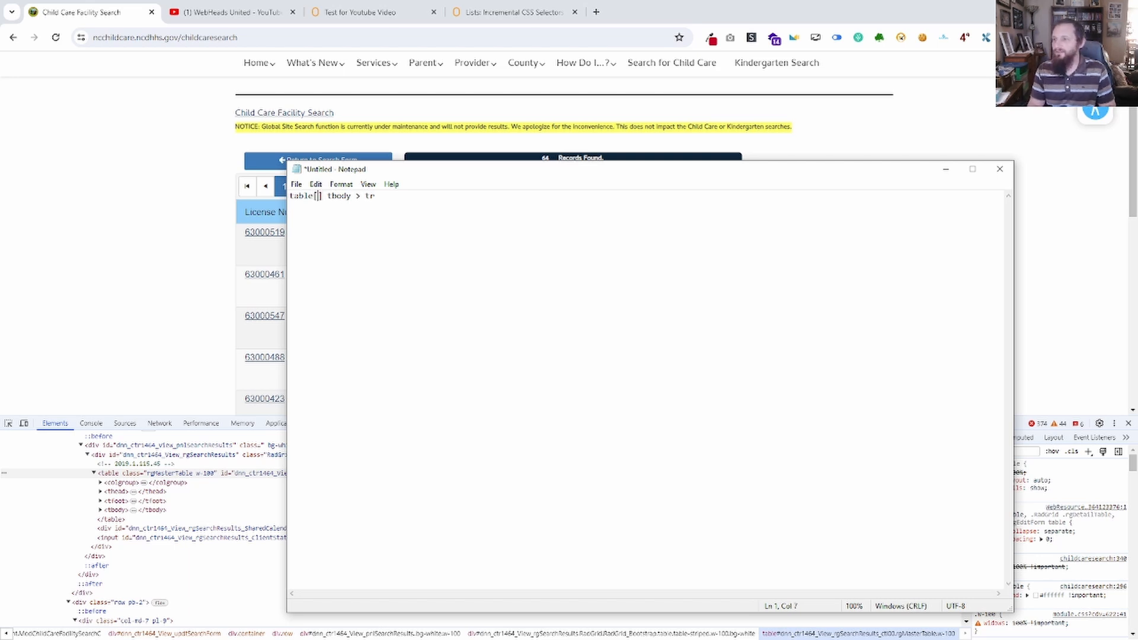
type("class=\"rgMasterTable\"")
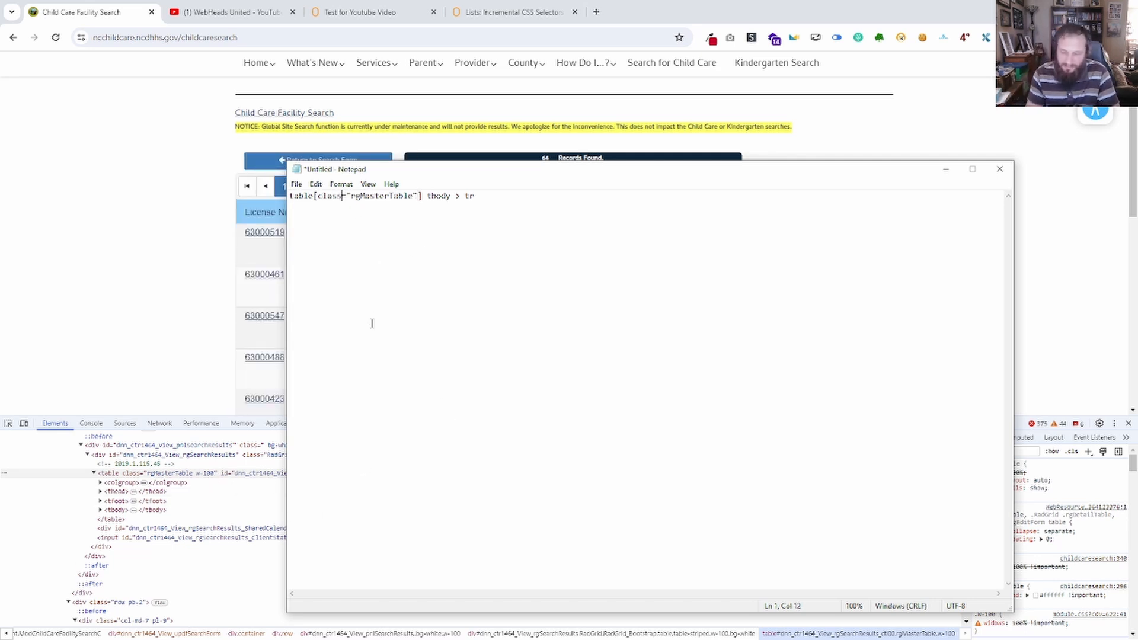
type("*")
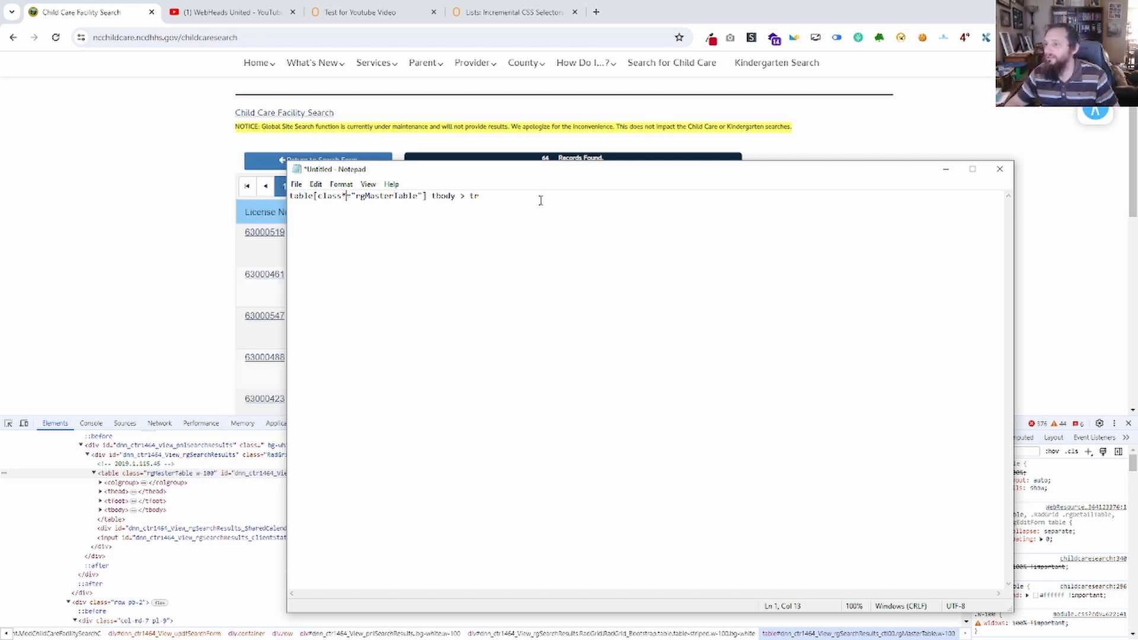
Copy the noted selector, run document.querySelectorAll('table[class*="rgMasterTable"] tbody > tr') in the browser console and expand the returned node list.
key("shift+Home")
key("ctrl+c")
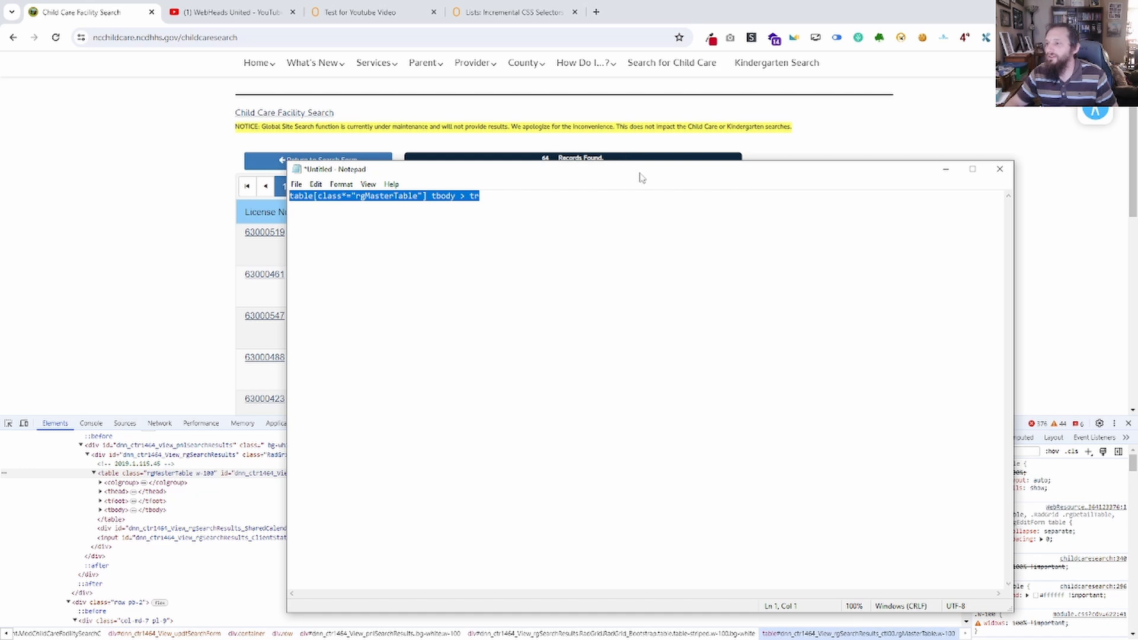
key("alt+Tab")
left_click(90, 424)
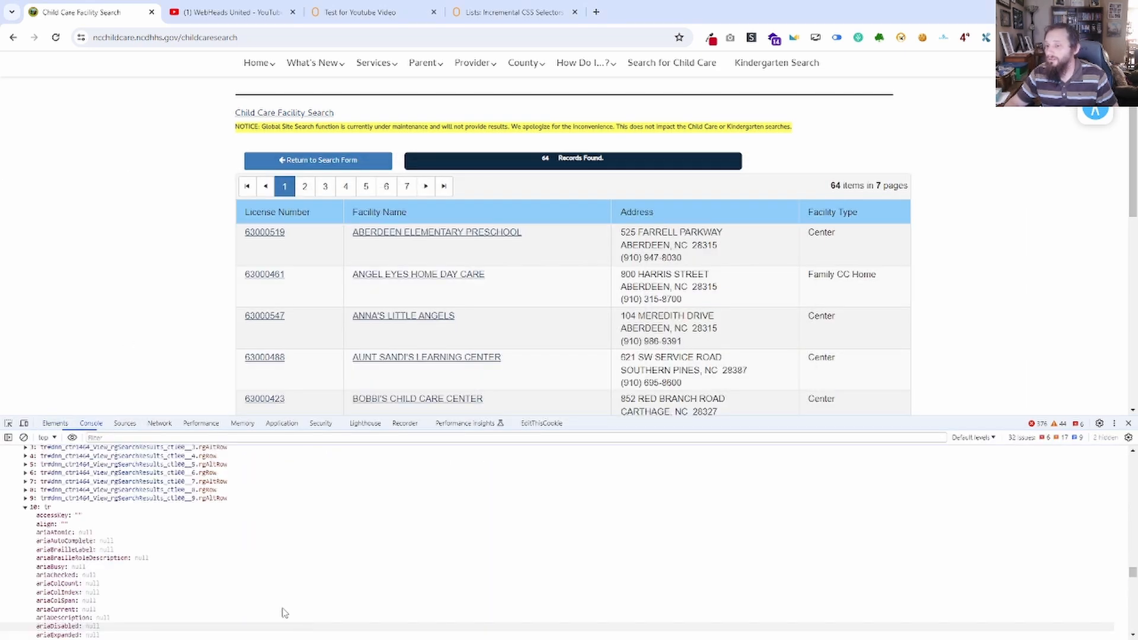
scroll(124, 572, "up", 5)
scroll(102, 579, "down", 15)
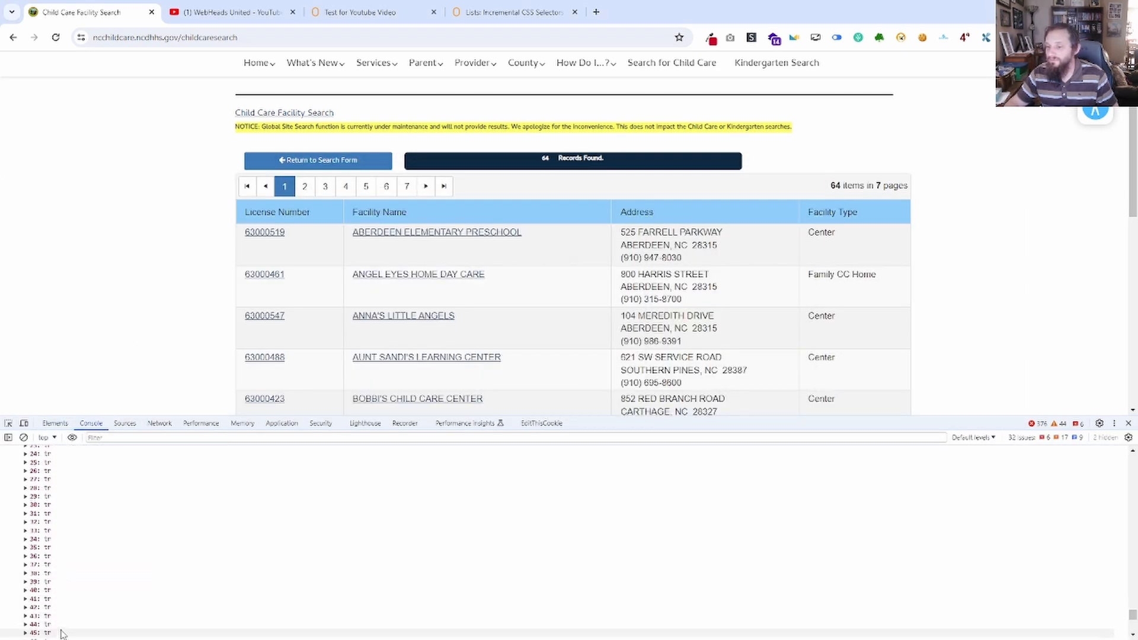
type("document.querySelectorAll('s")
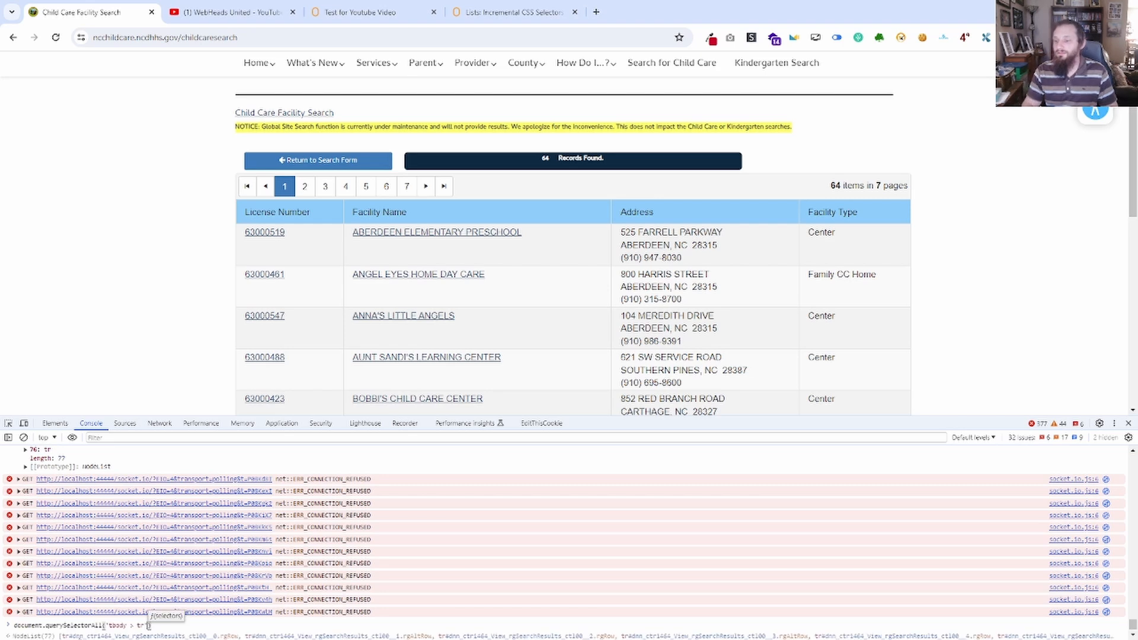
key("ctrl+v")
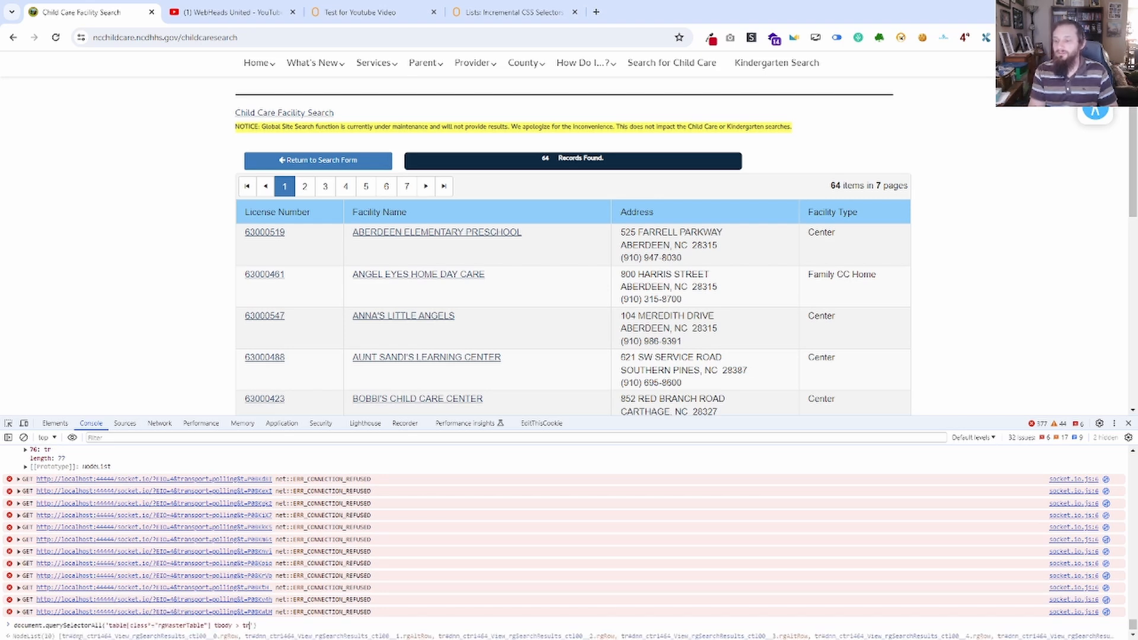
key("Return")
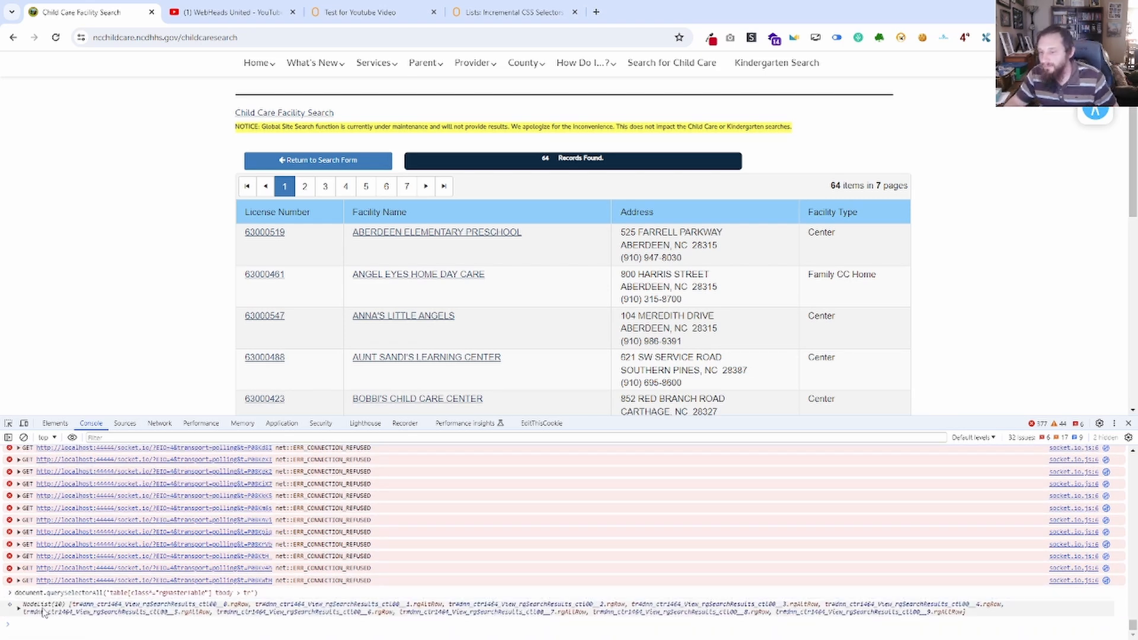
left_click(18, 611)
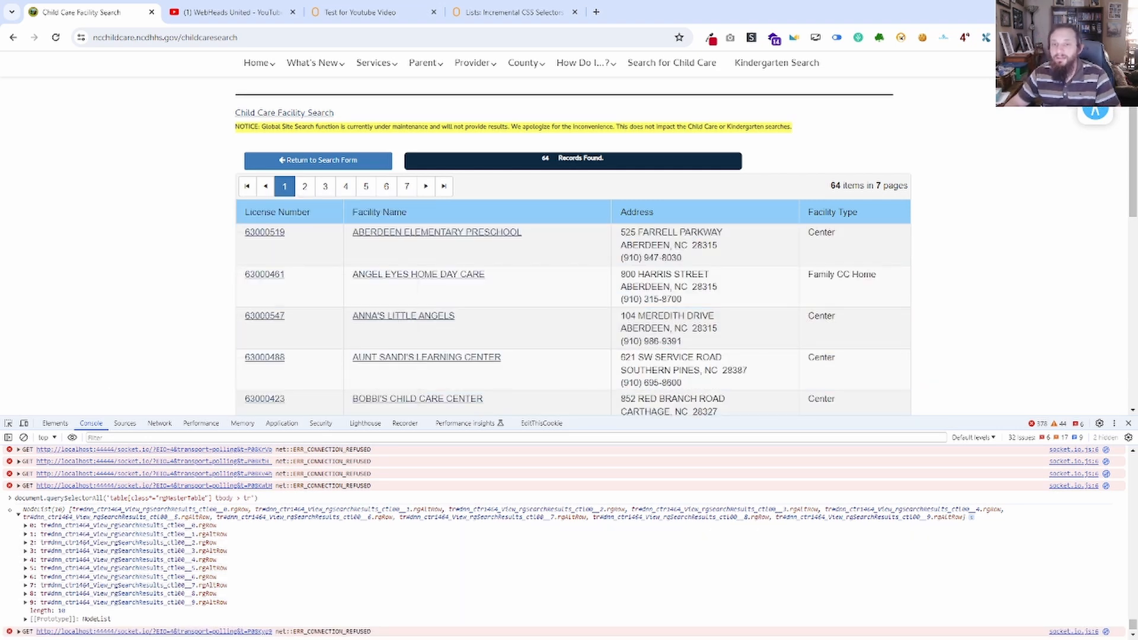
left_click_drag(0, 98, 857, 205)
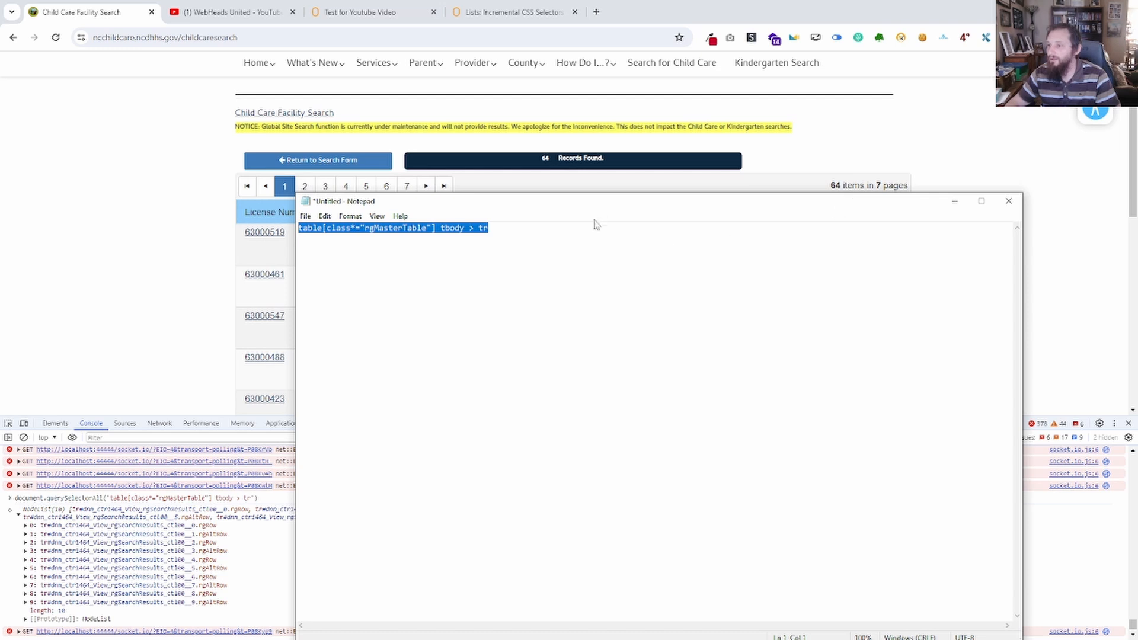
left_click_drag(617, 202, 0, 205)
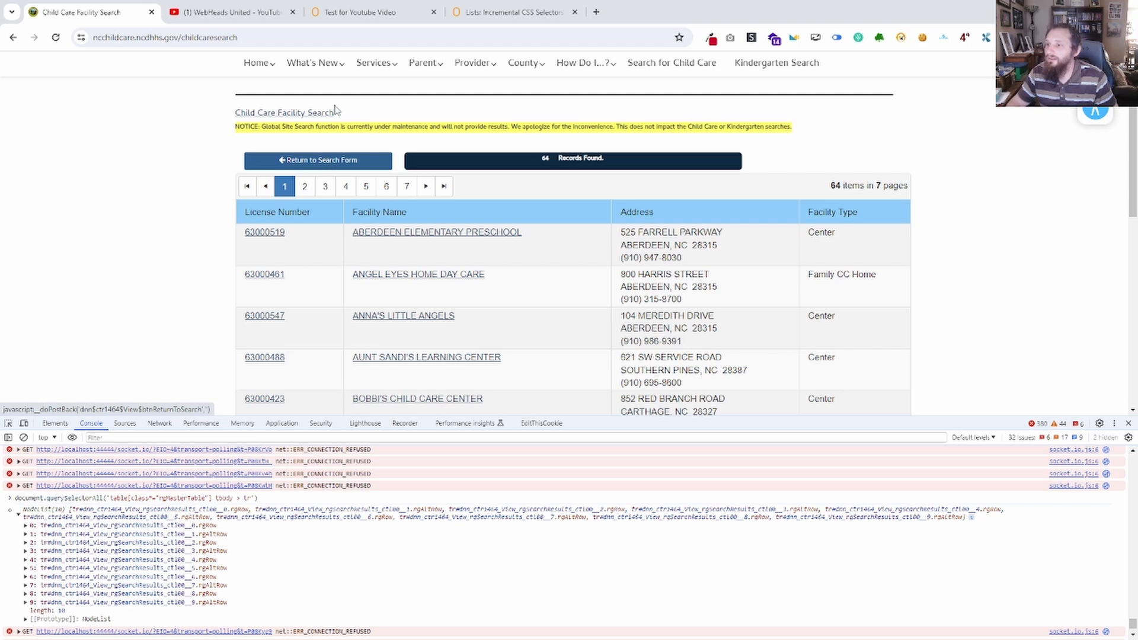
Switch to the ZeroWork workflow "Test for Youtube Video" and delete all building blocks from its canvas.
left_click(359, 12)
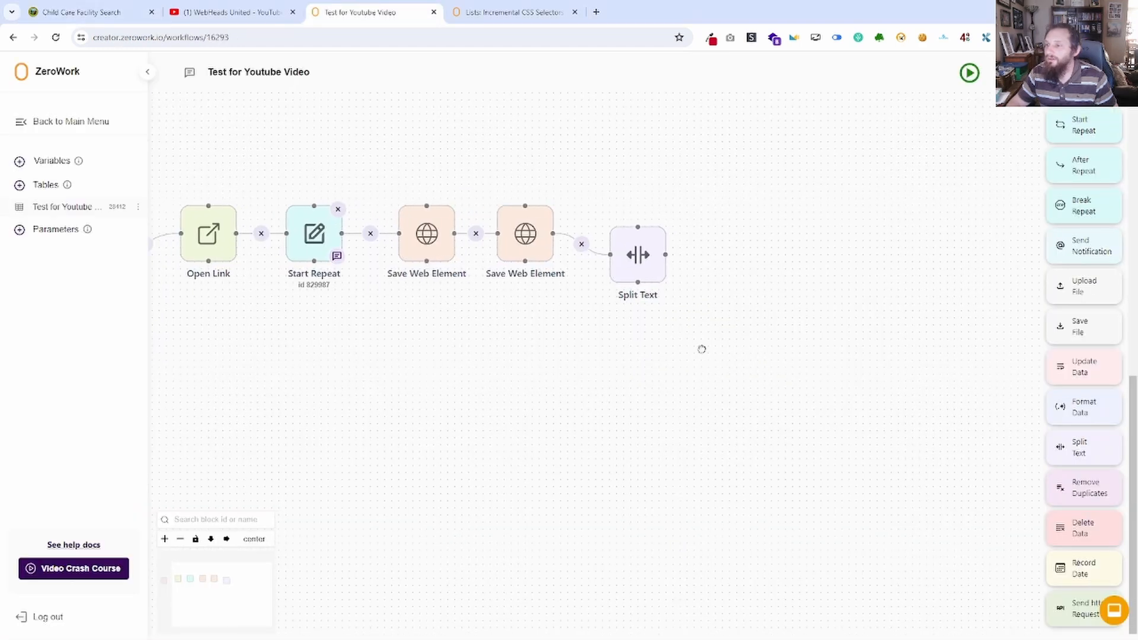
left_click_drag(935, 409, 186, 202)
key("Delete")
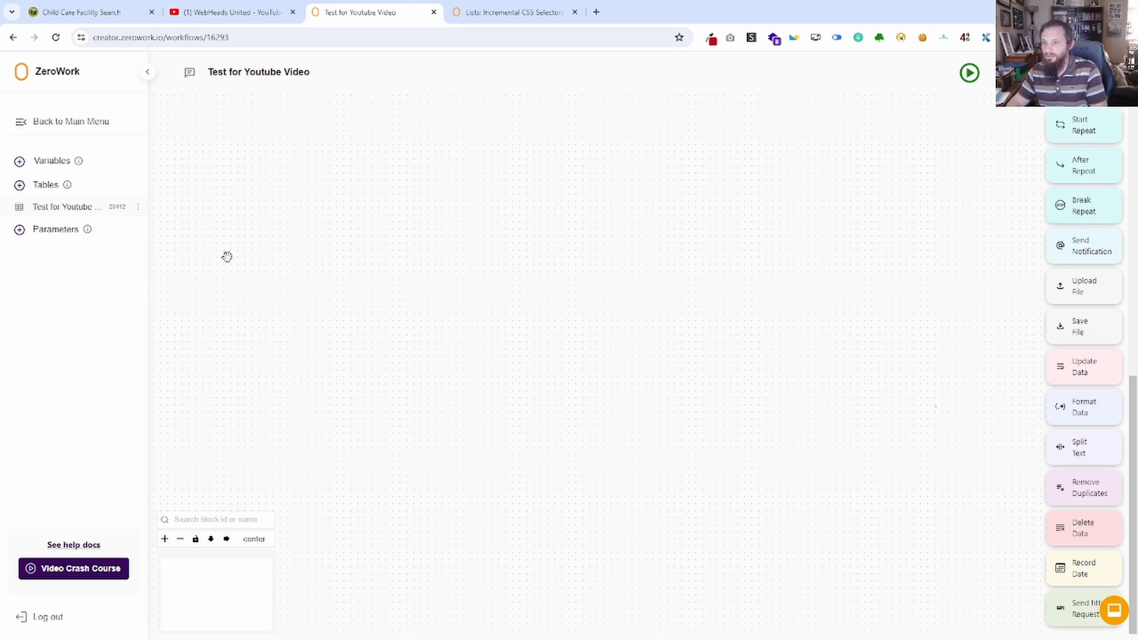
Open the workflow's data table "Test for Youtube Video" and delete its Video Title and Views columns.
left_click(77, 207)
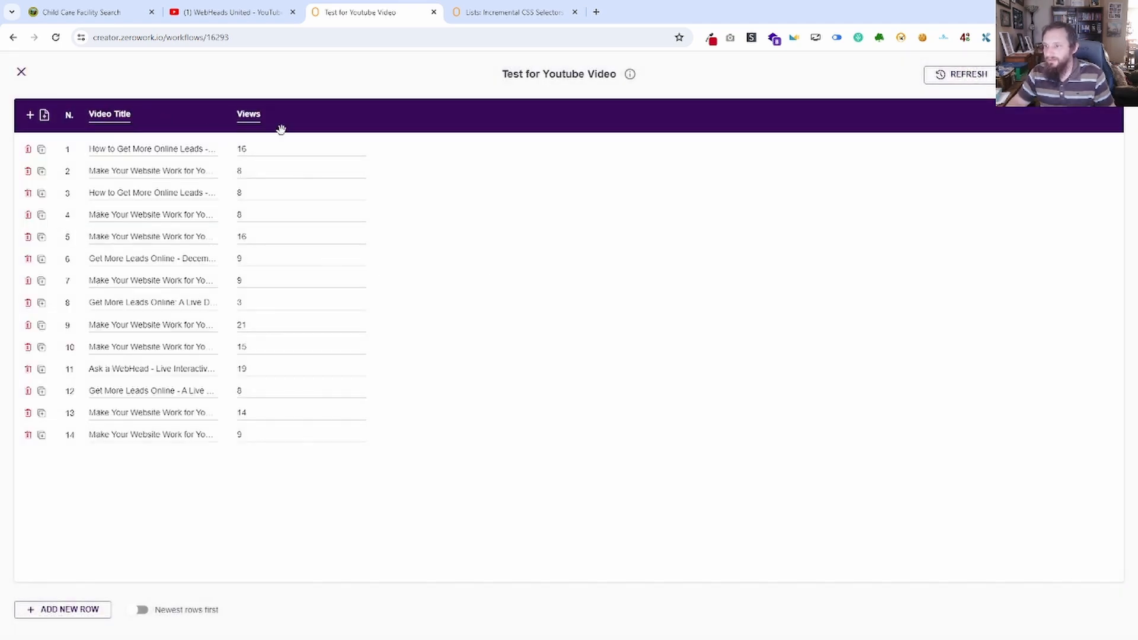
left_click(208, 115)
left_click(642, 378)
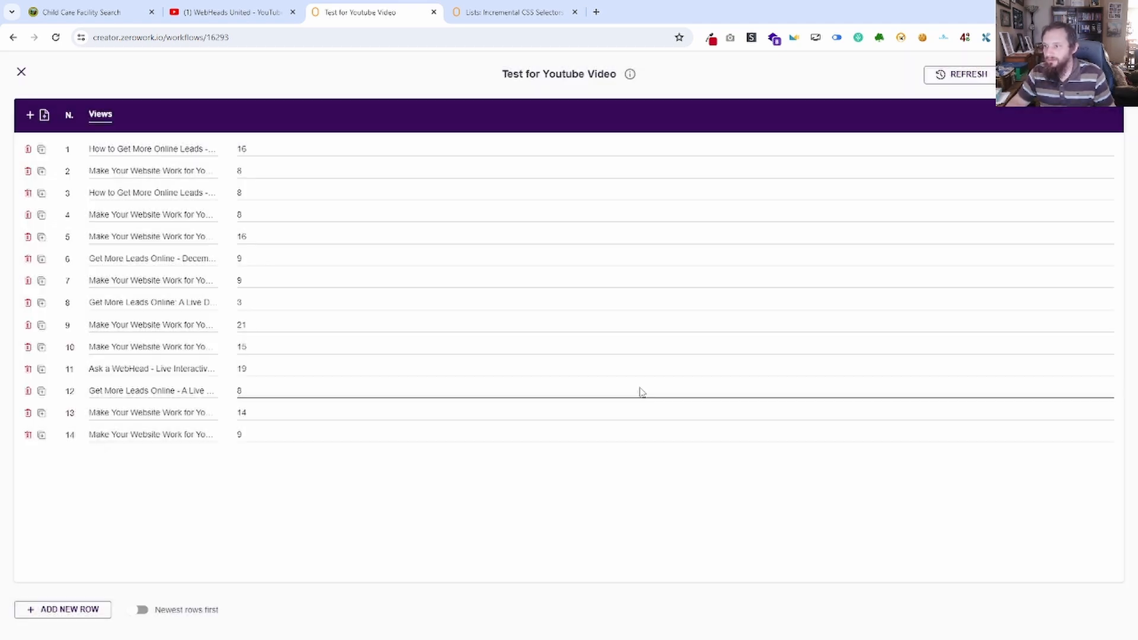
left_click(211, 115)
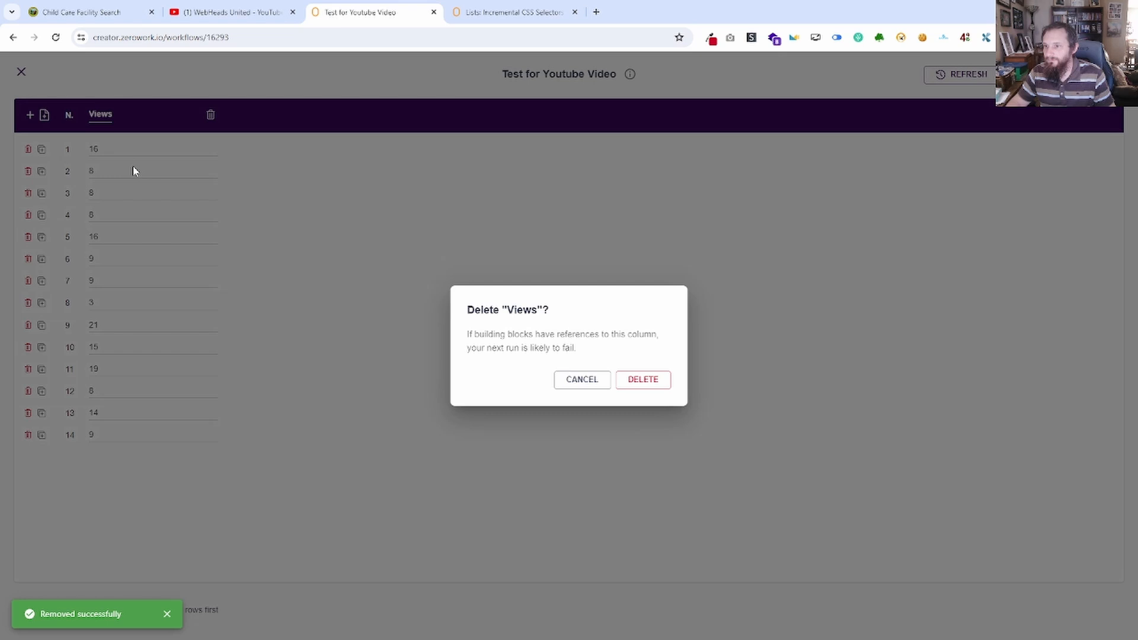
left_click(661, 384)
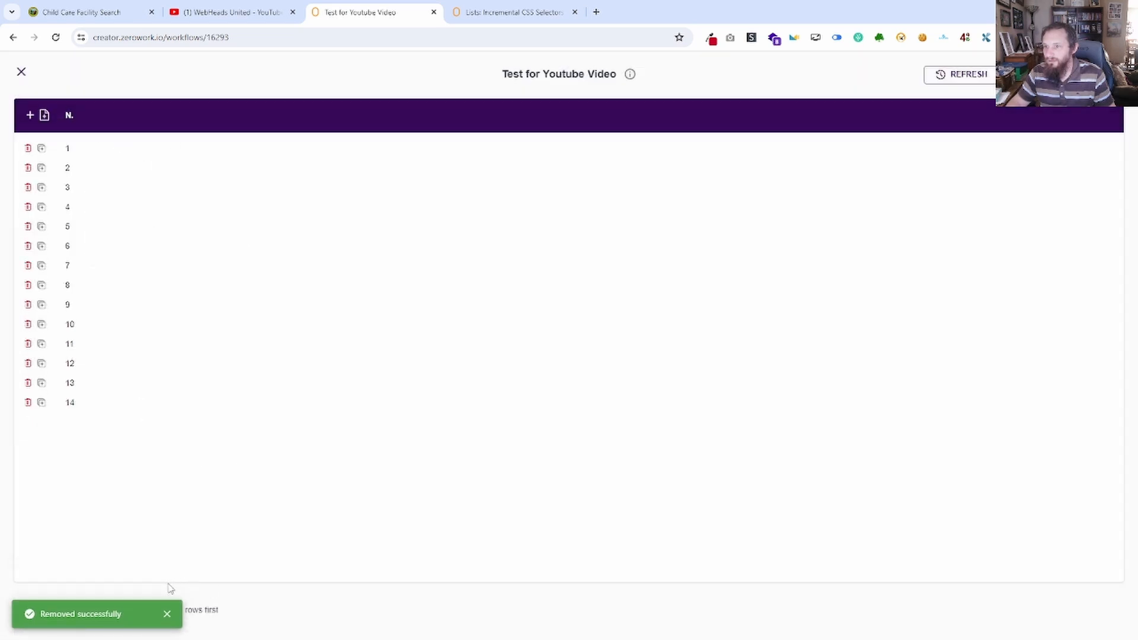
left_click(167, 616)
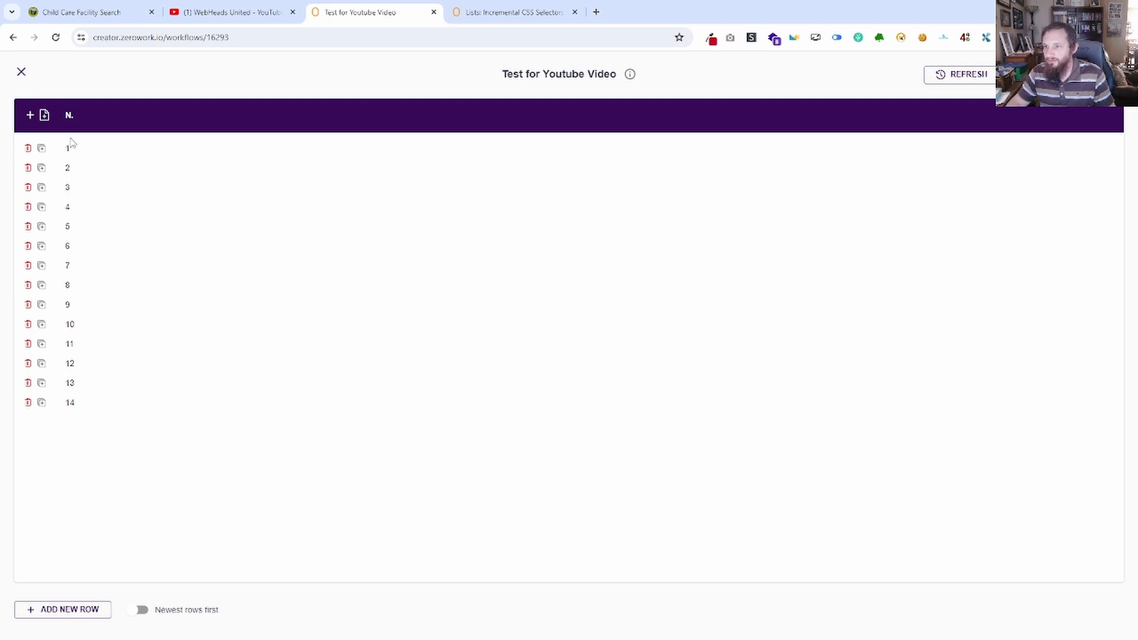
Delete all remaining data from the table so no numbered rows are left.
left_click_drag(70, 142, 79, 402)
left_click(1067, 74)
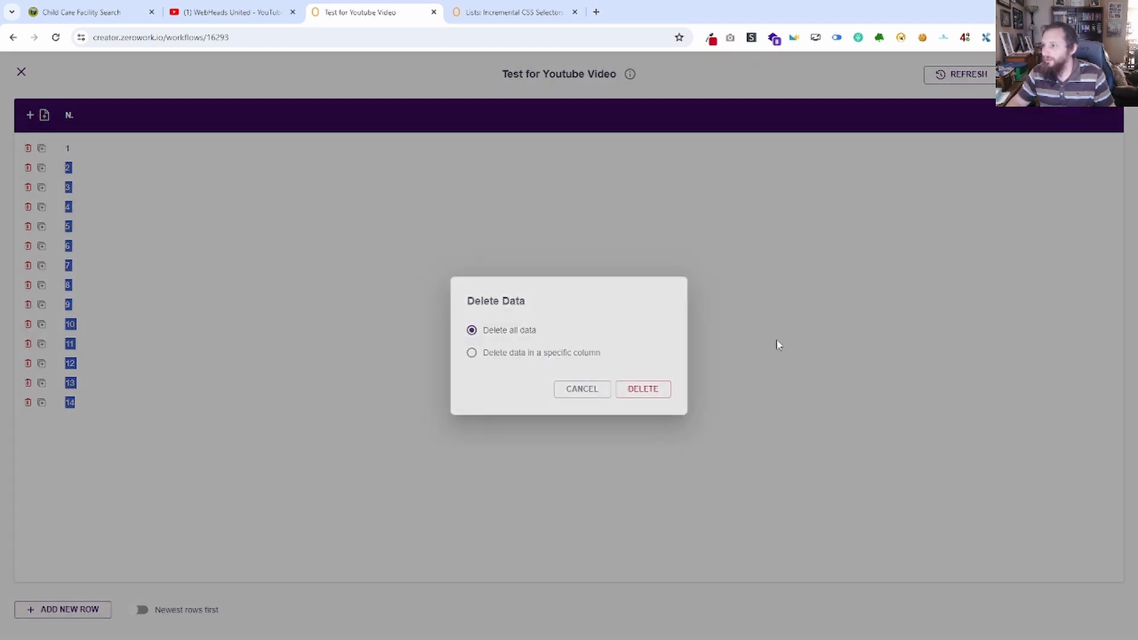
left_click(644, 392)
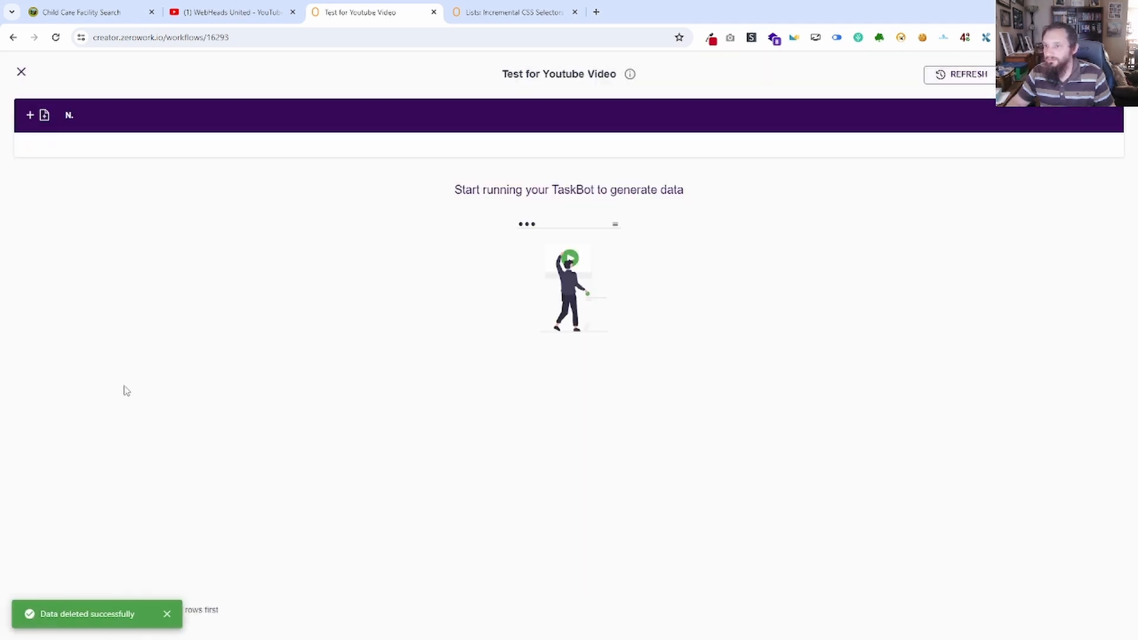
Create a new table column and name it Facility Name.
left_click(29, 115)
left_click(109, 112)
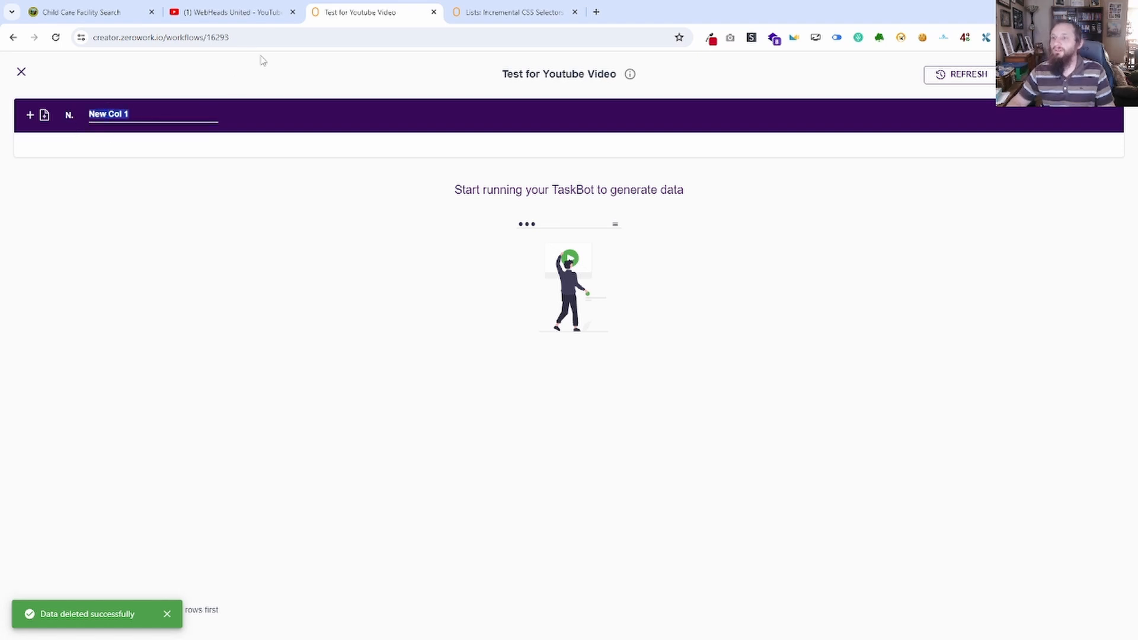
left_click(234, 12)
left_click(112, 10)
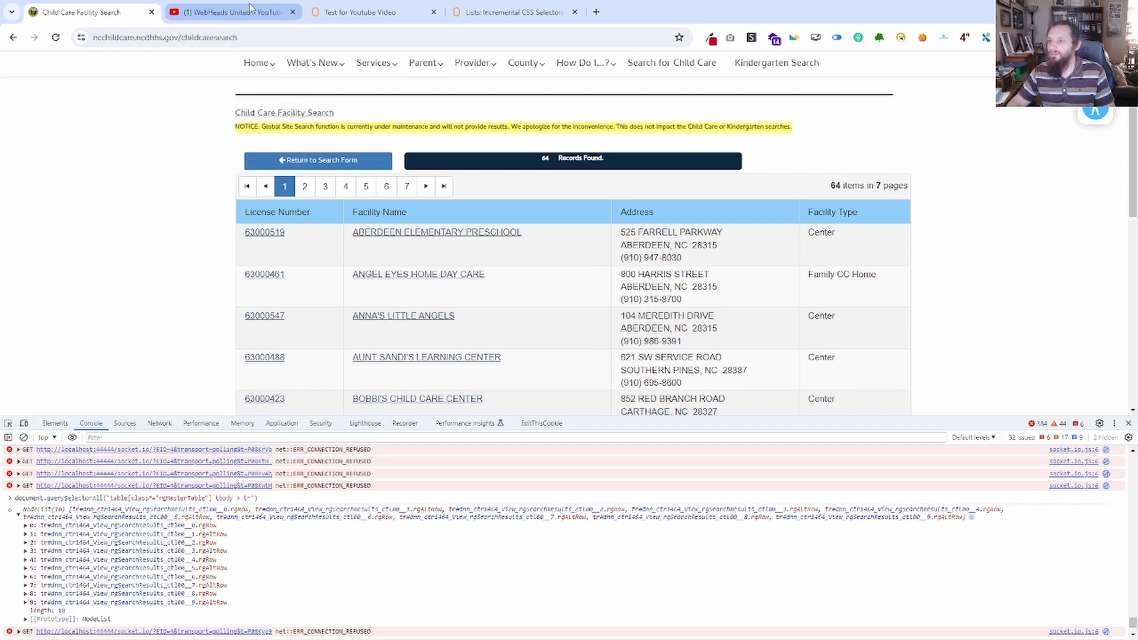
left_click(234, 12)
left_click(356, 12)
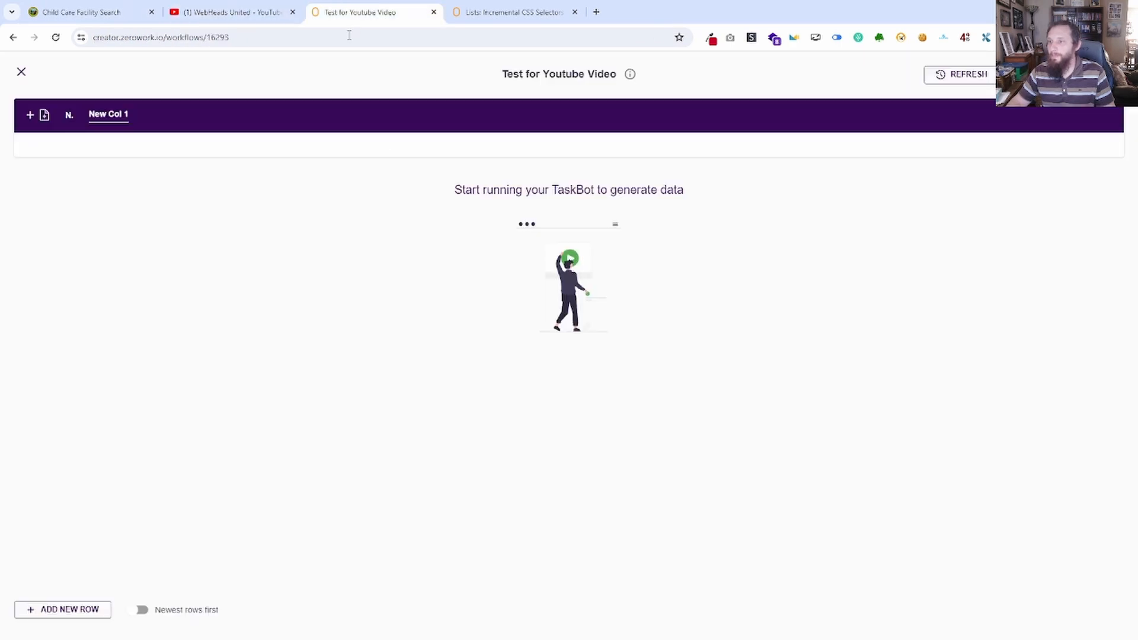
double_click(118, 114)
key("BackSpace")
key("BackSpace")
key("BackSpace")
key("BackSpace")
key("BackSpace")
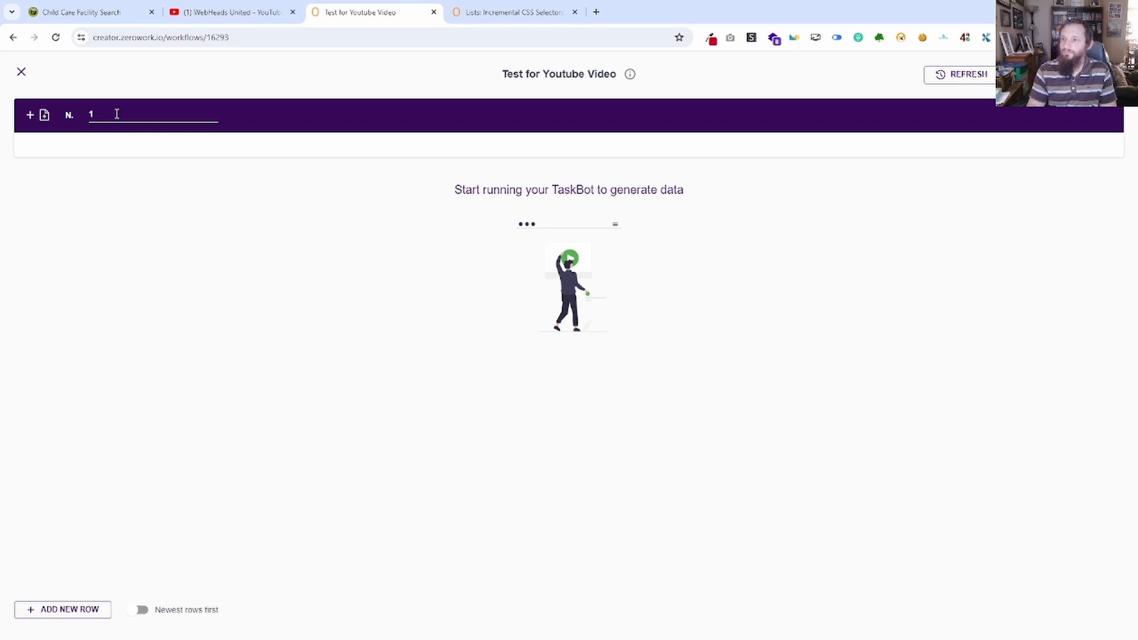
key("BackSpace")
type("Faci")
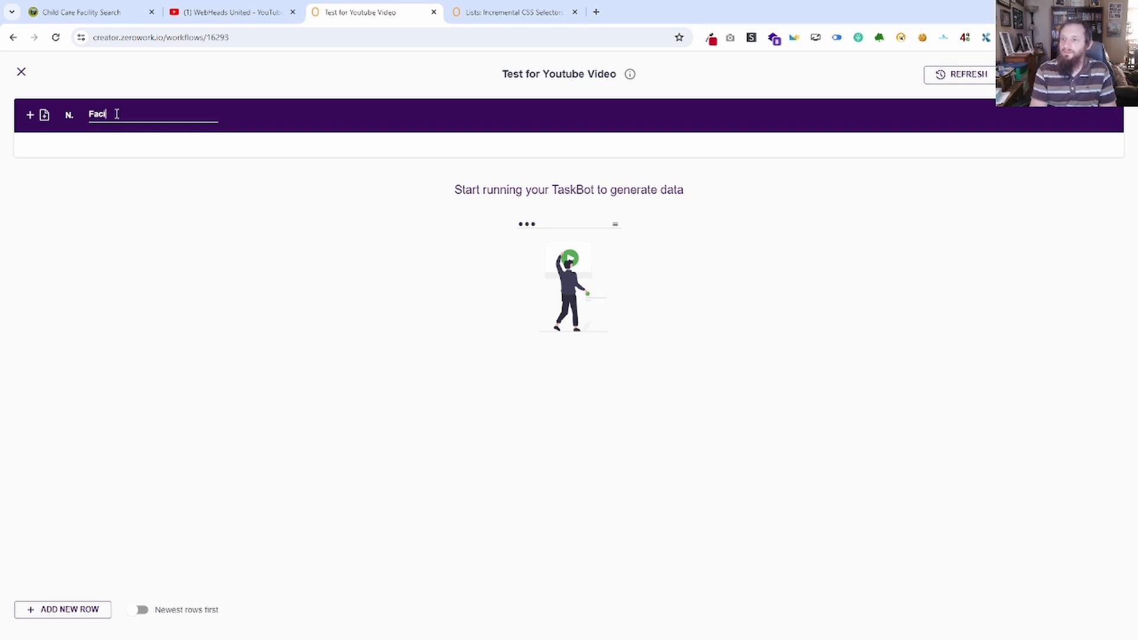
type("lity Name")
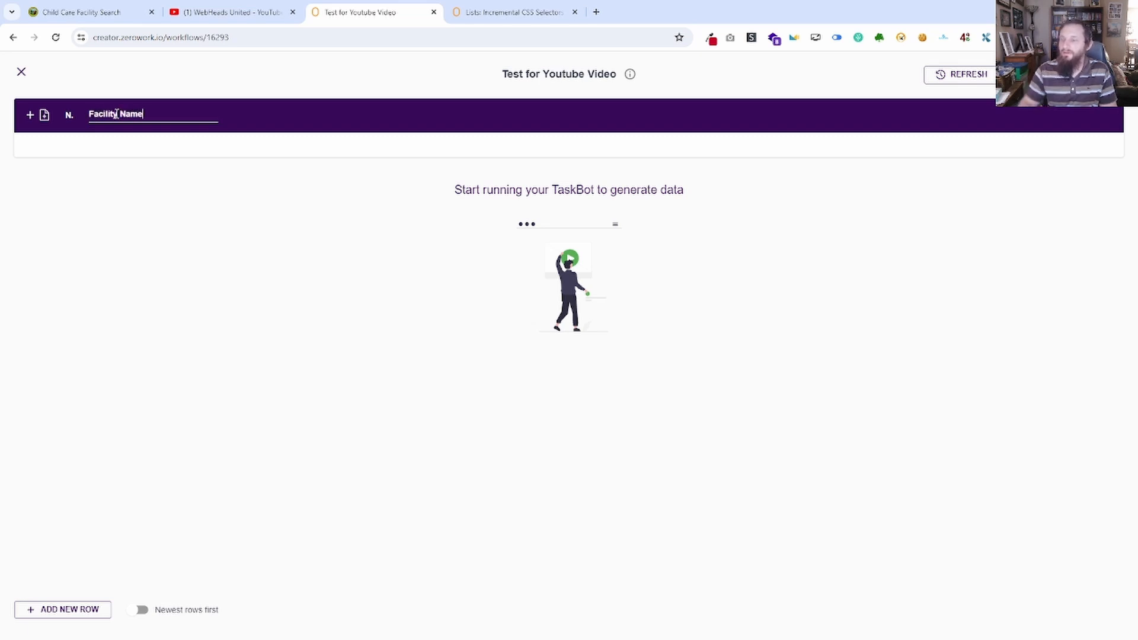
key("Return")
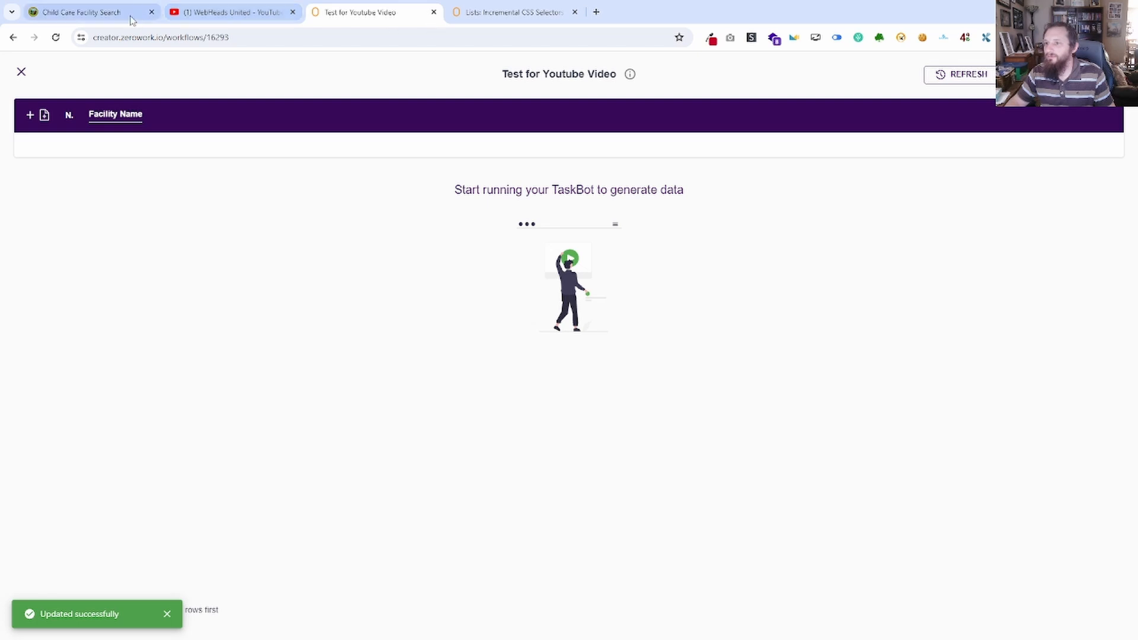
Switch to the Child Care Facility Search page, open the first facility's details and locate its Email field.
left_click(83, 11)
left_click(268, 236)
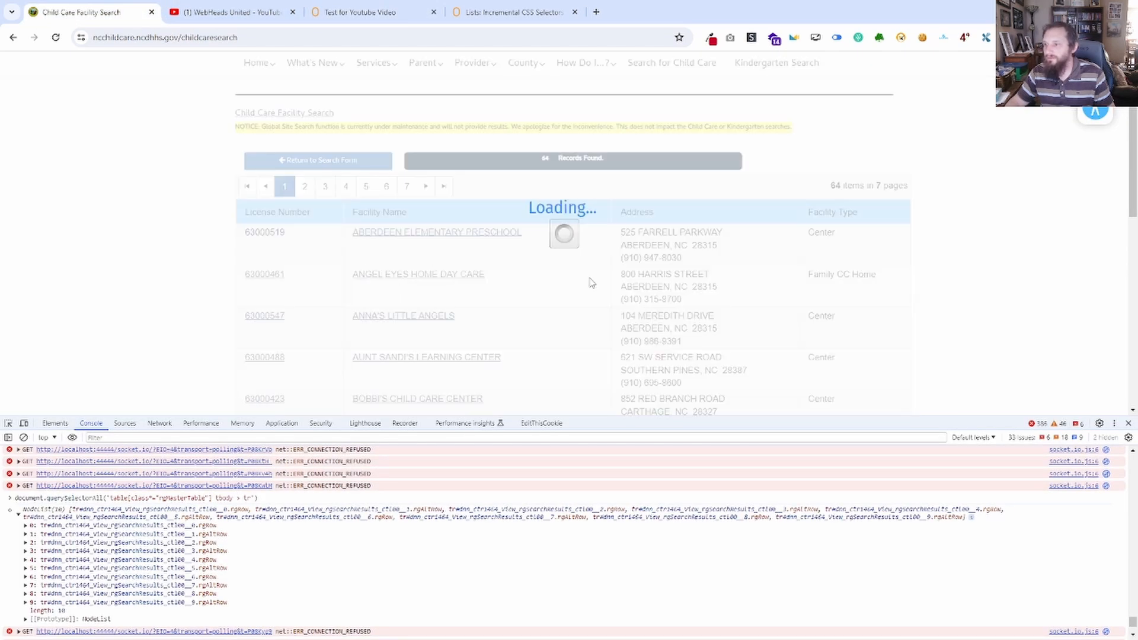
scroll(510, 321, "down", 2)
scroll(510, 321, "down", 1)
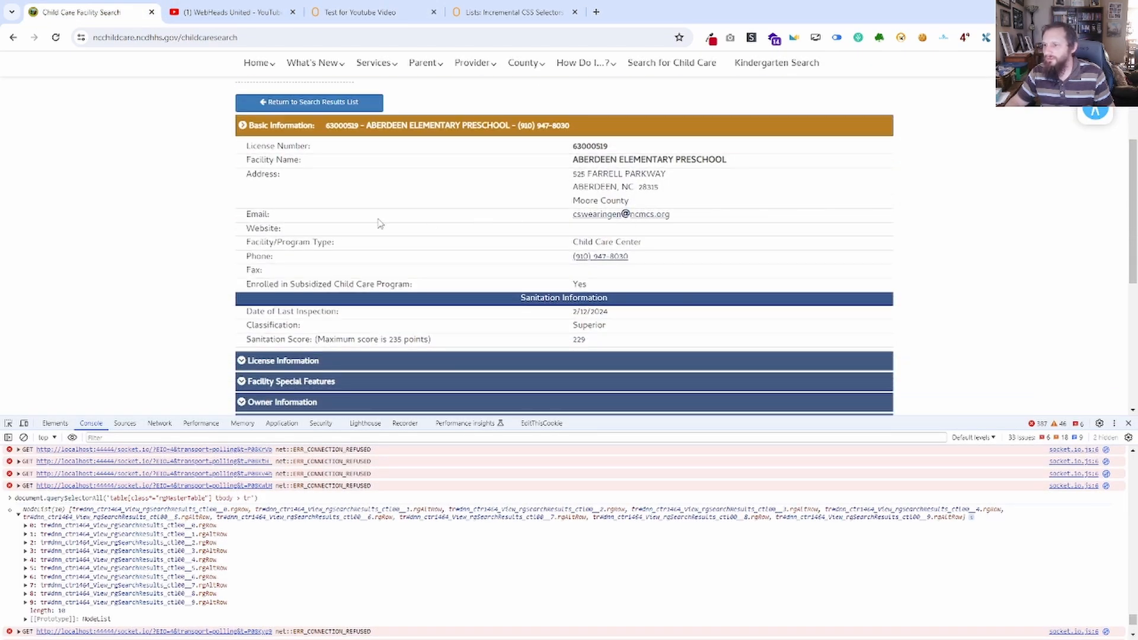
left_click_drag(274, 220, 234, 215)
left_click(265, 215)
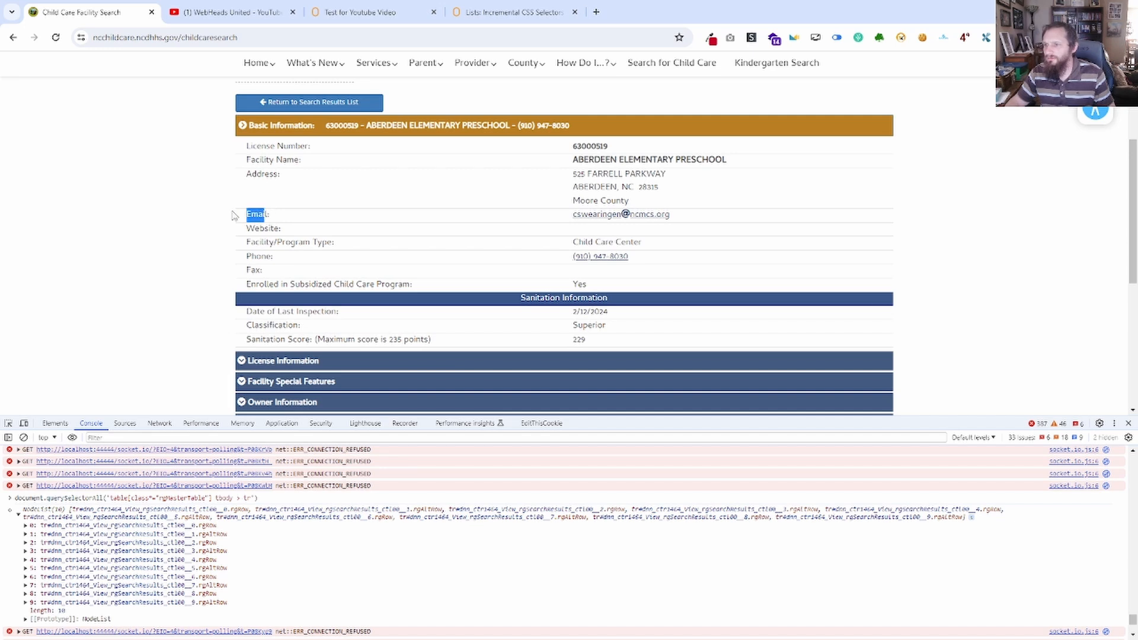
left_click(266, 214)
Return to the ZeroWork table, add a second column named Email and close the table.
left_click(250, 8)
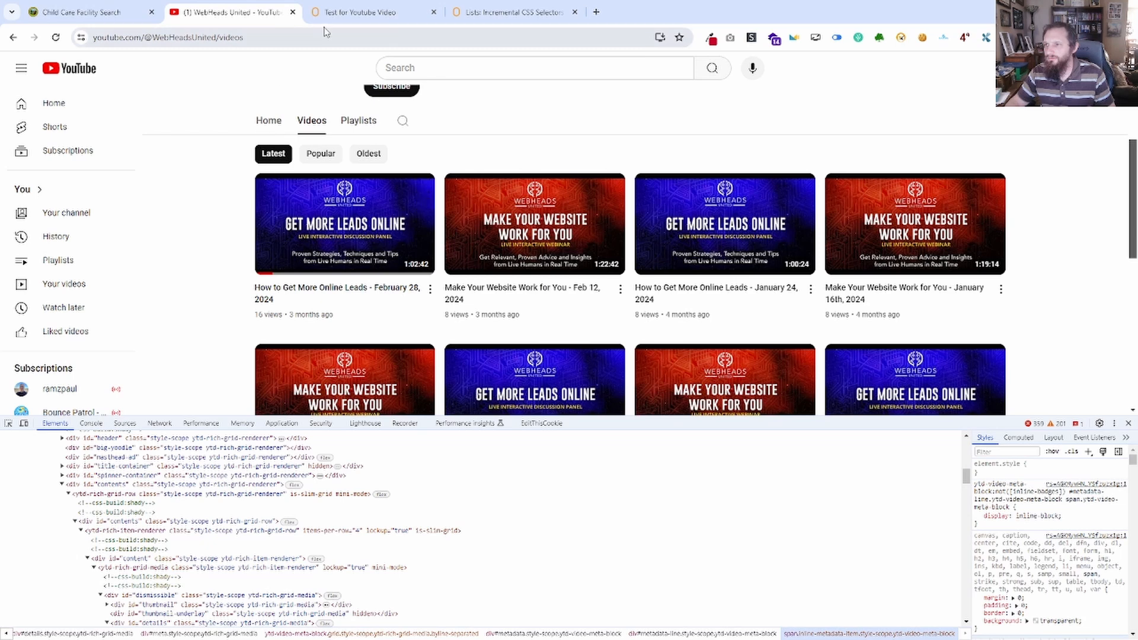
left_click(344, 13)
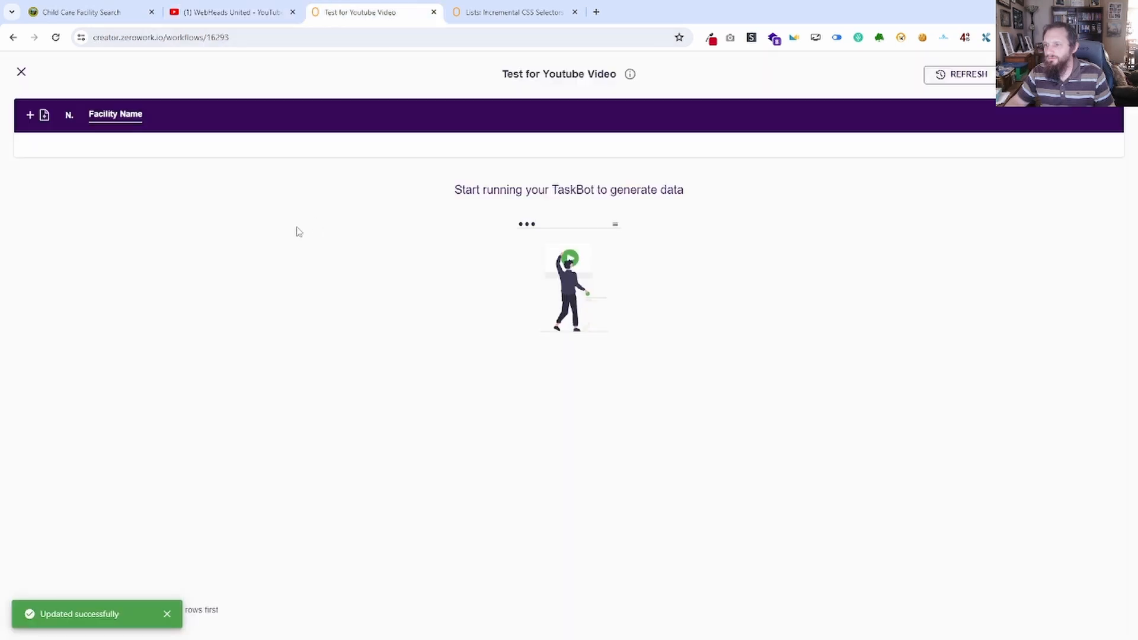
left_click(31, 114)
double_click(116, 115)
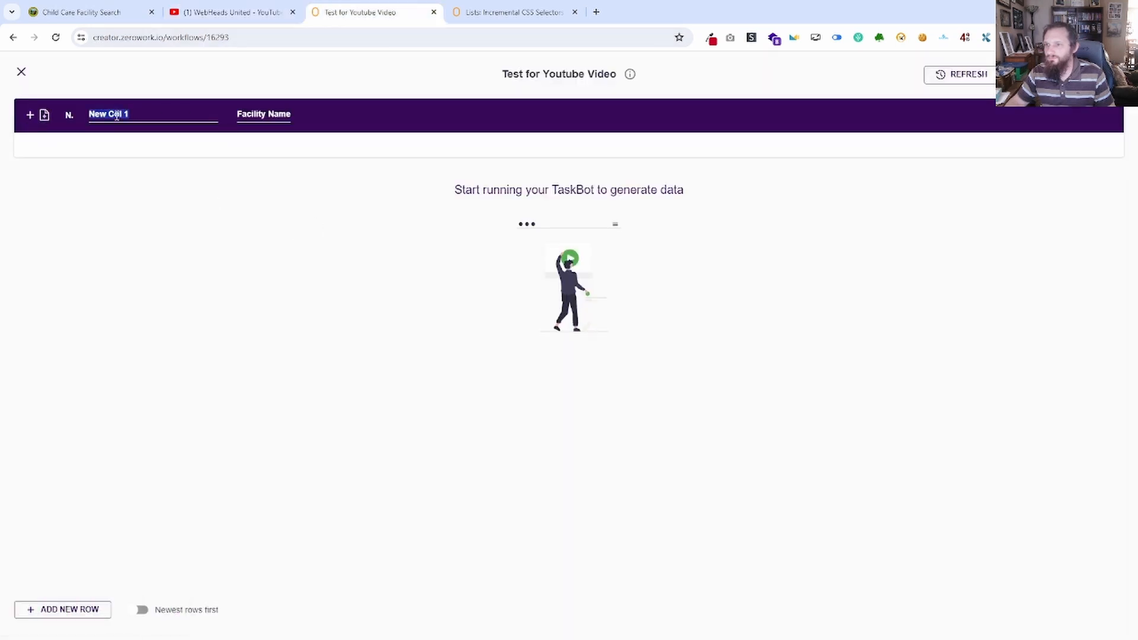
type("Email")
left_click(188, 190)
mouse_move(145, 117)
left_mouse_down()
mouse_move(285, 123)
mouse_move(166, 121)
left_mouse_up()
left_click(21, 72)
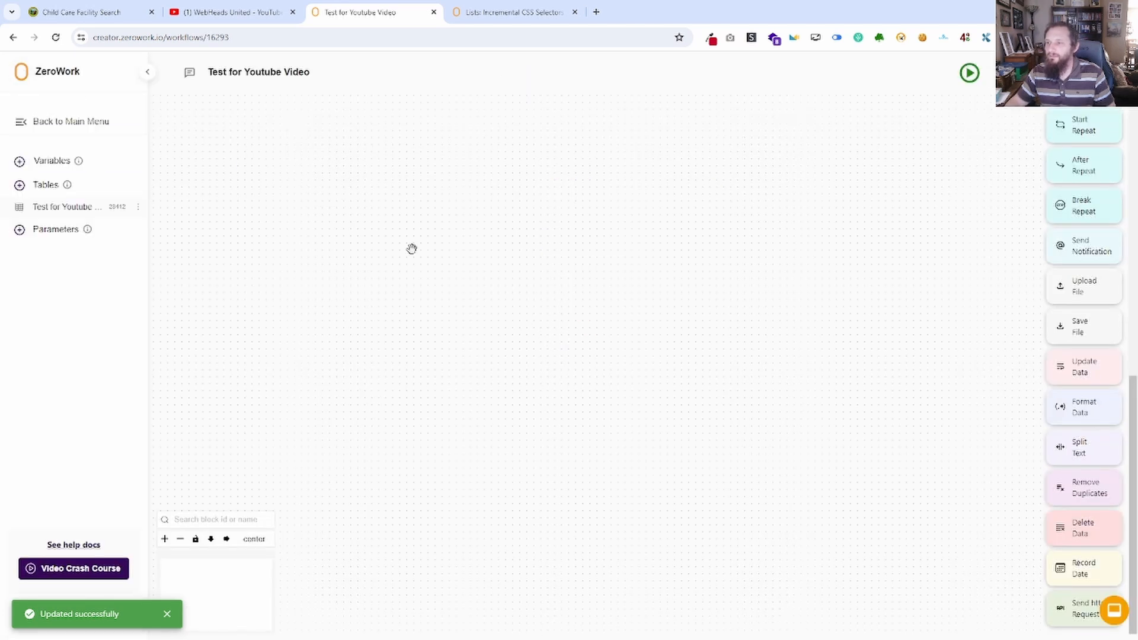
Go back to the facility search results list, inspect the first license number link and examine its href attribute.
left_click(247, 12)
left_click(89, 12)
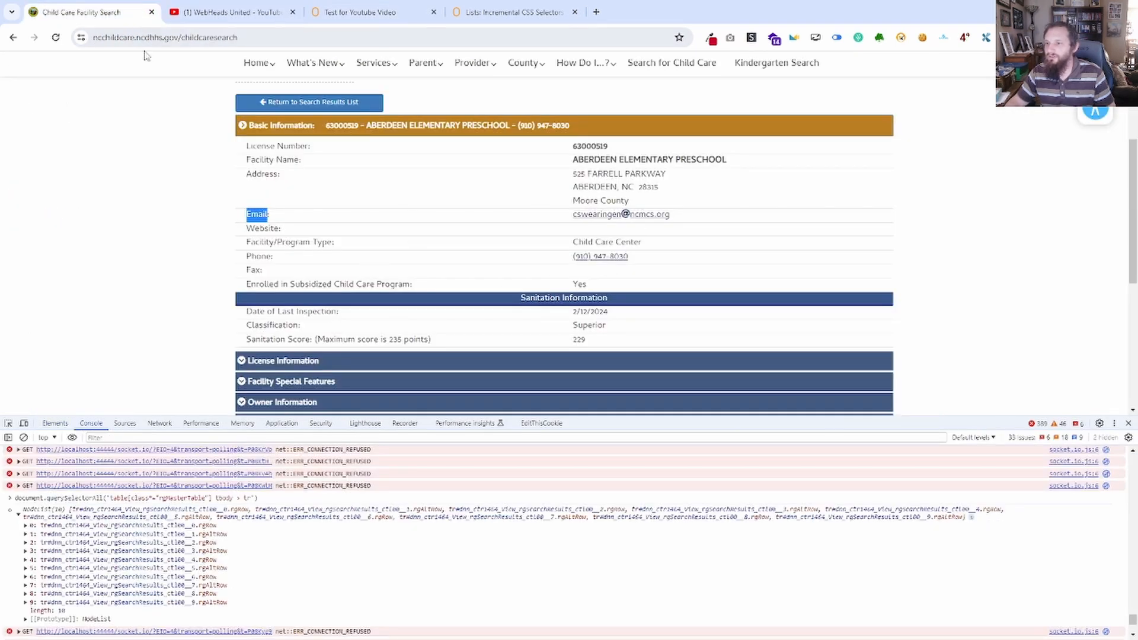
left_click(307, 103)
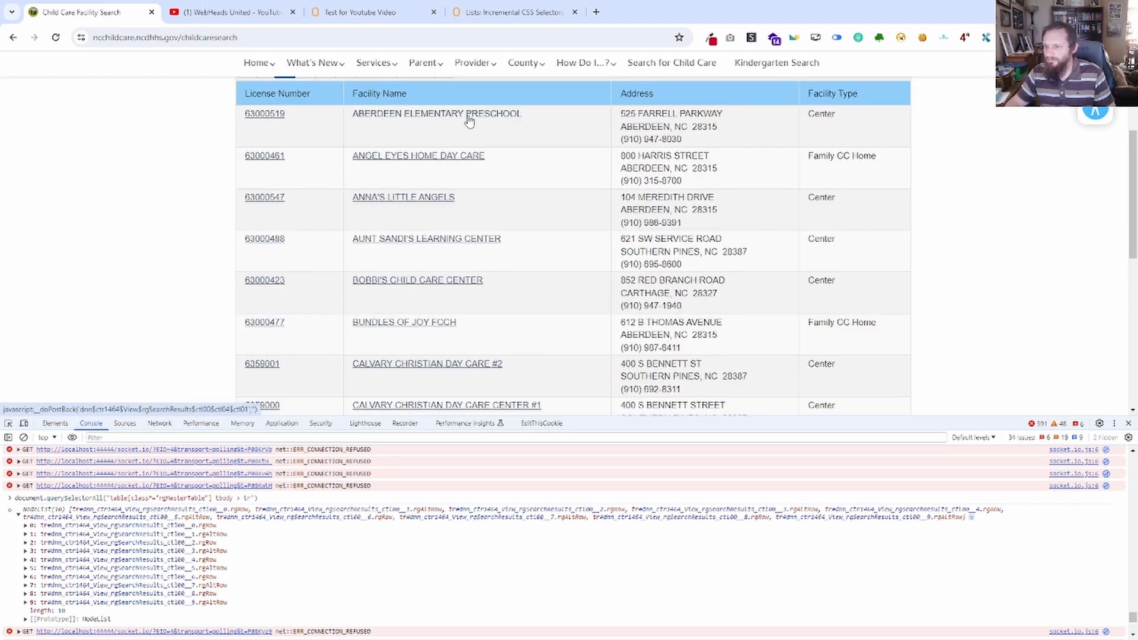
right_click(275, 113)
left_click(315, 373)
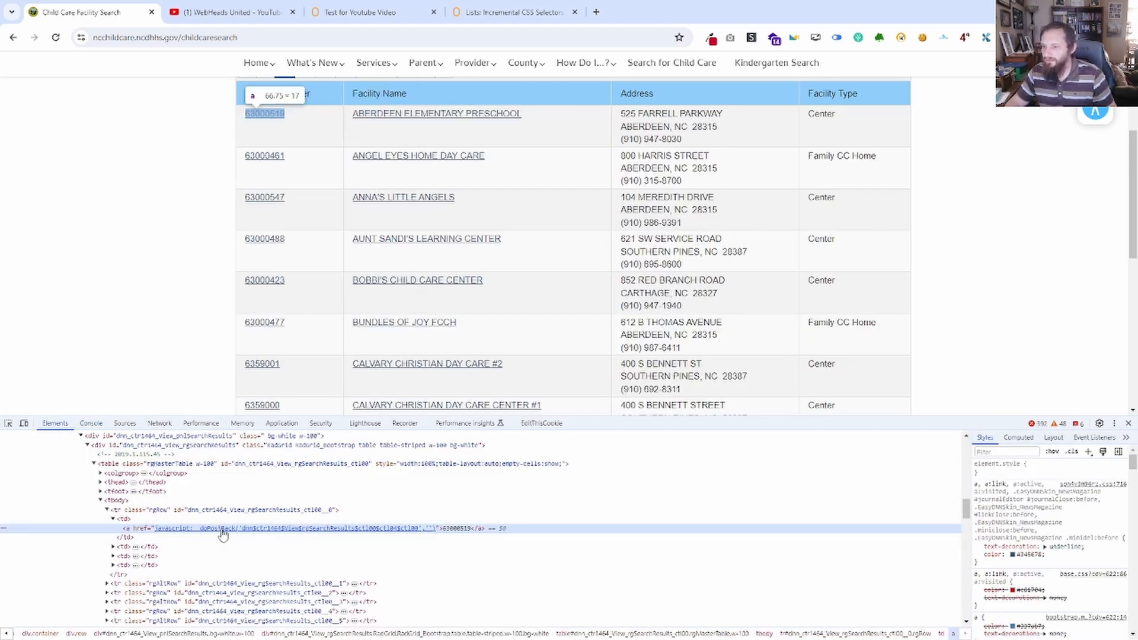
right_click(223, 531)
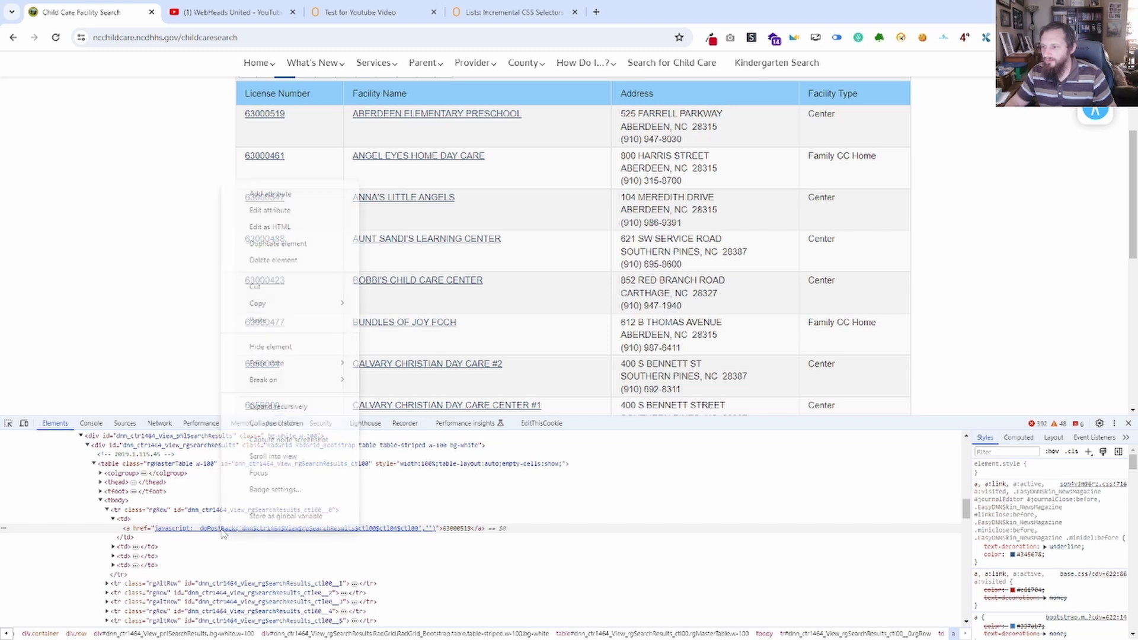
double_click(223, 531)
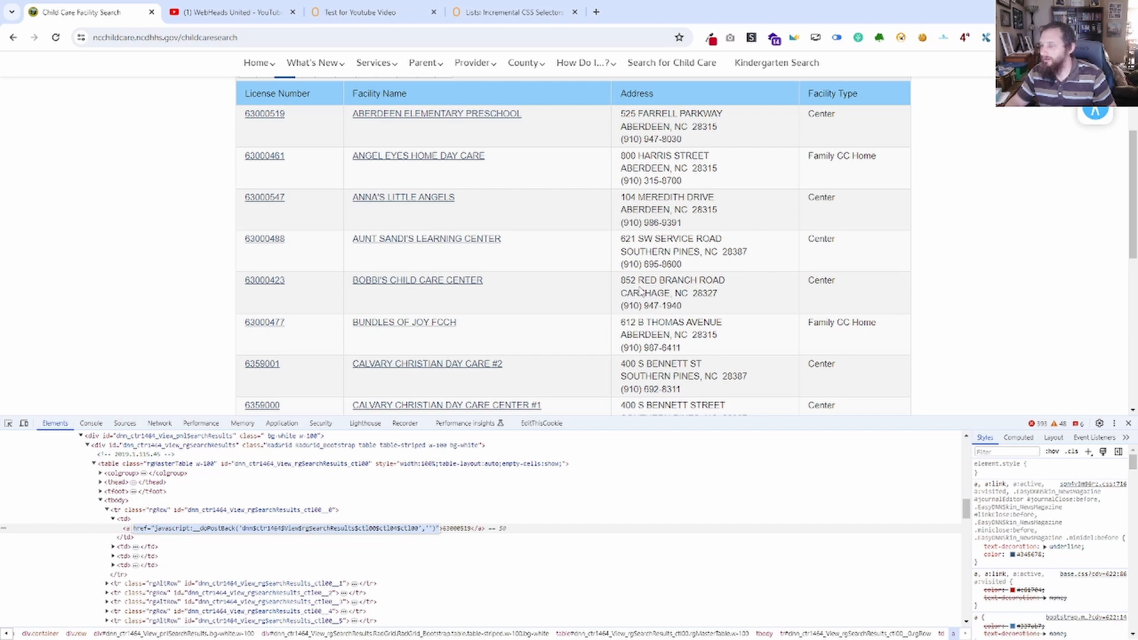
scroll(640, 289, "up", 1)
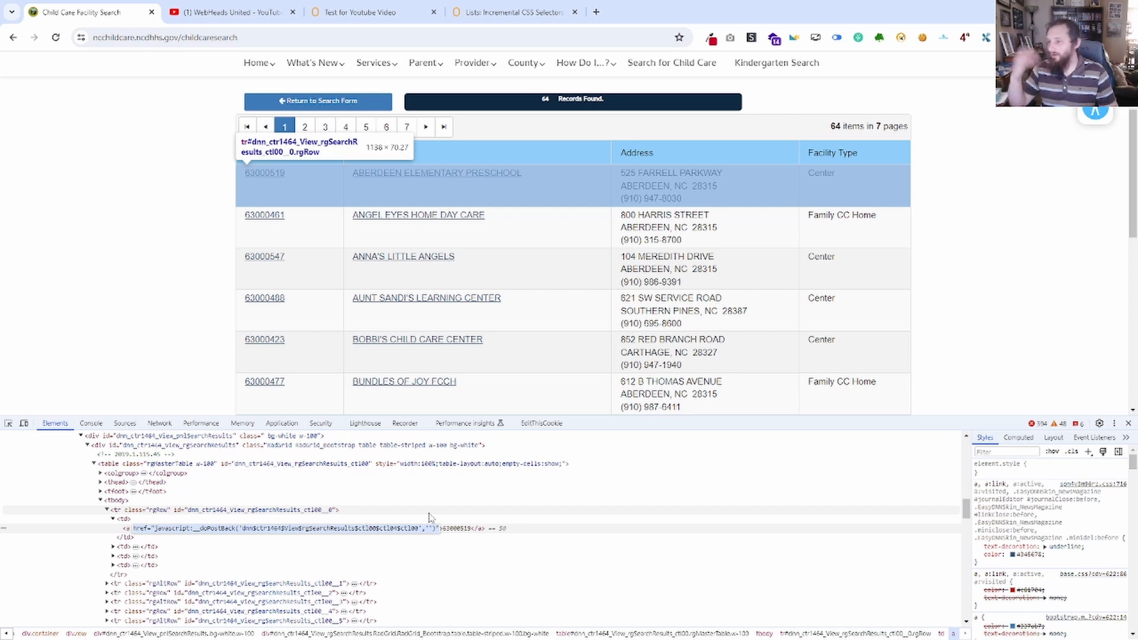
Examine the pagination of the facility results, including the page links and the page count.
left_click(367, 12)
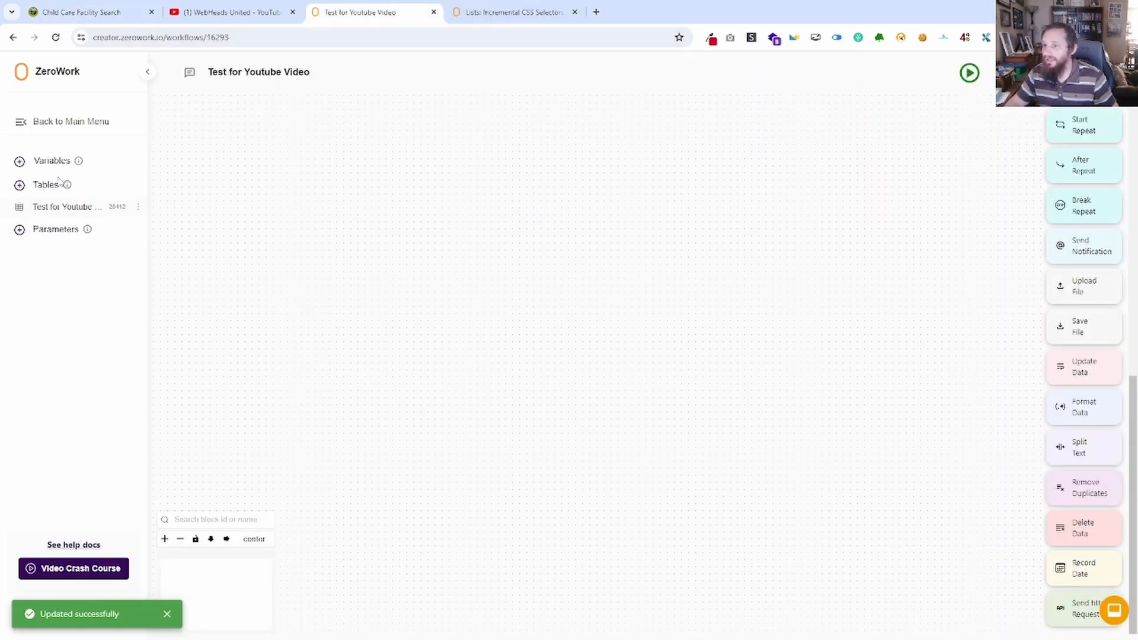
left_click(107, 18)
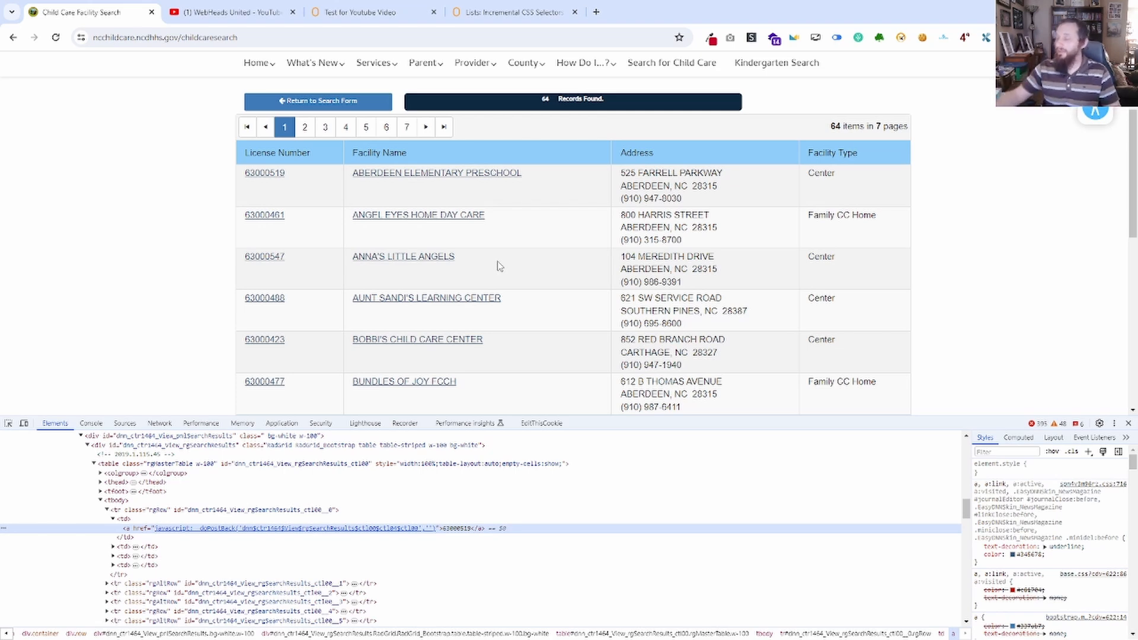
scroll(506, 256, "down", 9)
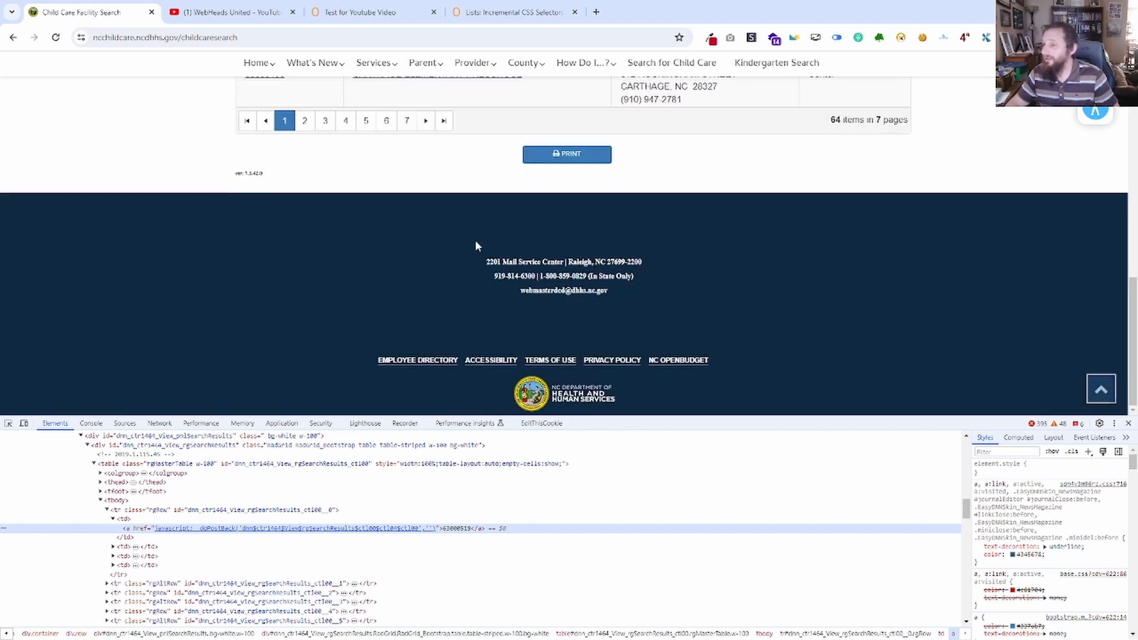
scroll(496, 330, "up", 8)
scroll(519, 294, "up", 3)
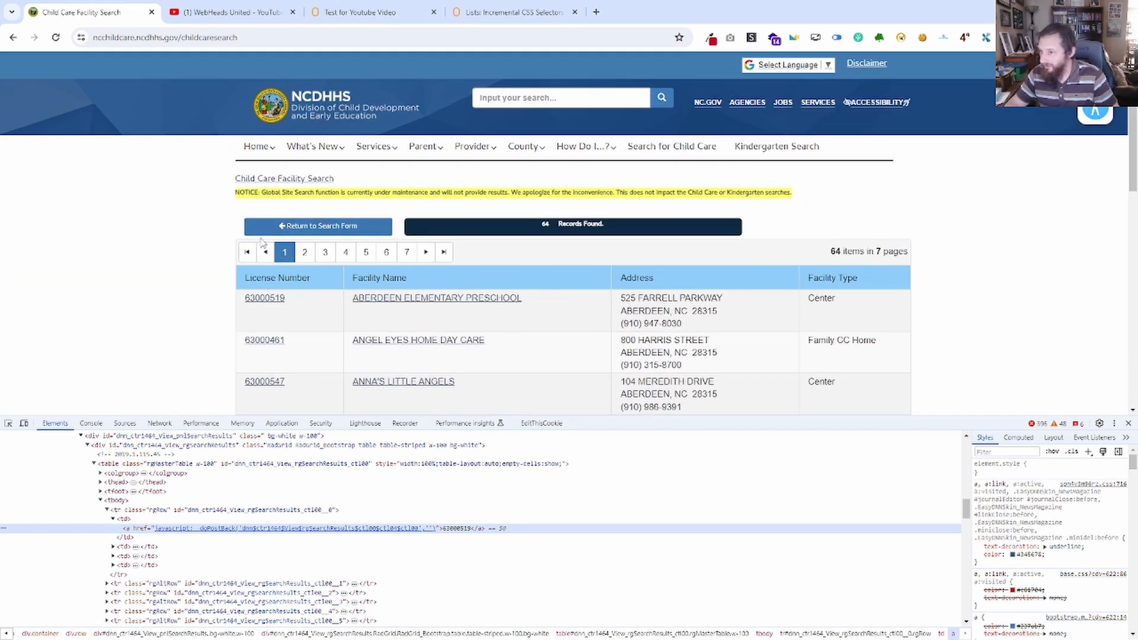
left_click(878, 251)
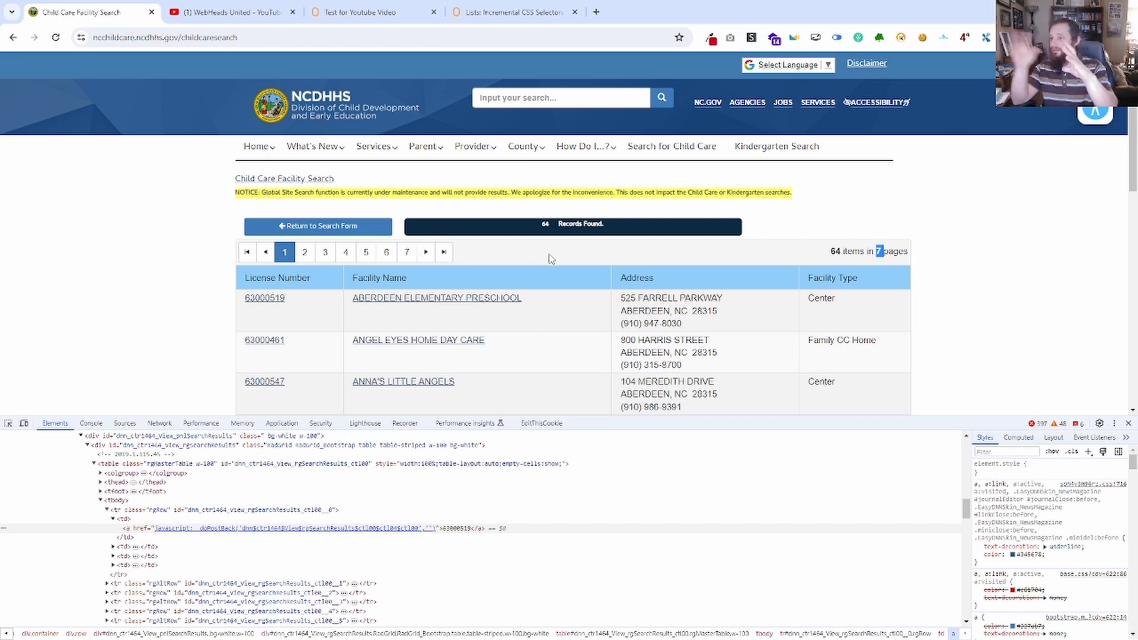
scroll(679, 363, "down", 8)
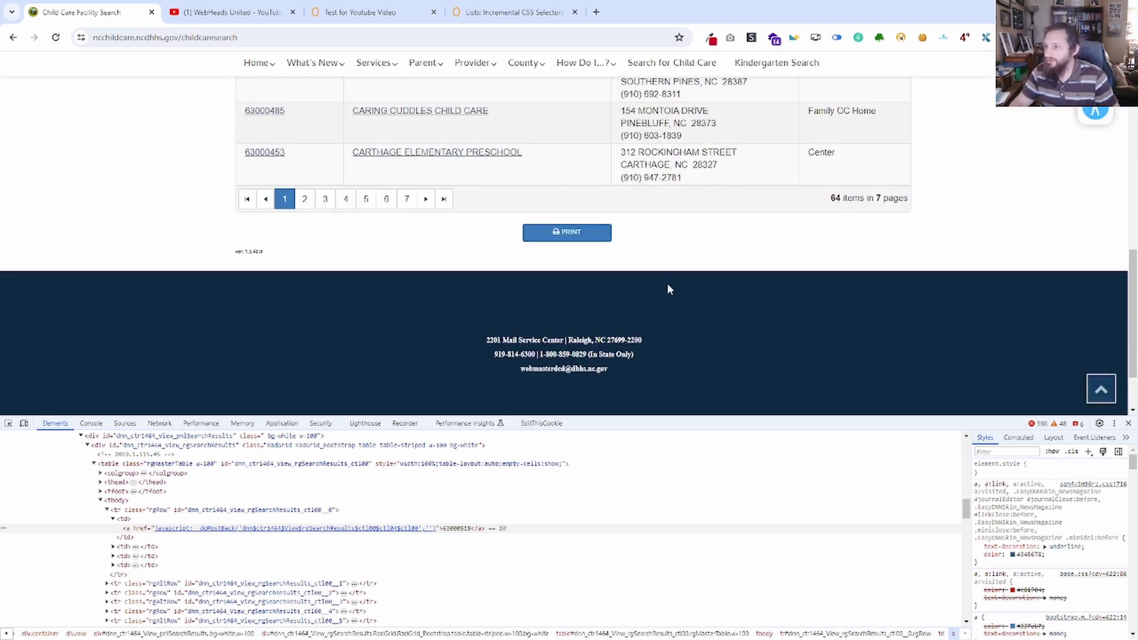
scroll(668, 286, "up", 8)
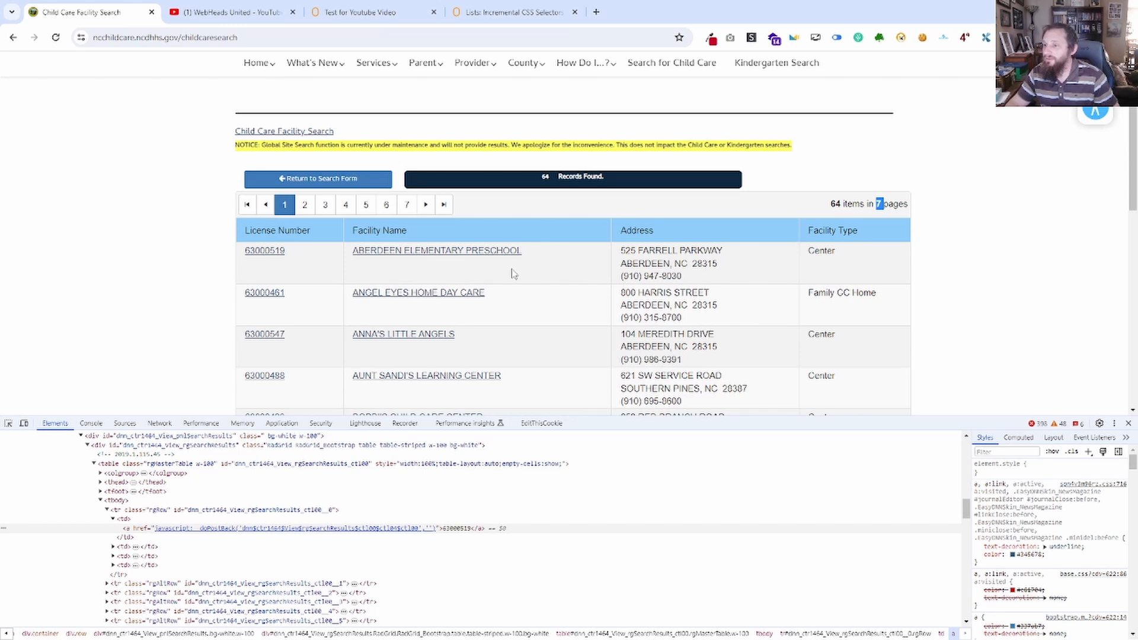
Inspect the first license number link again, return to the facility search form and copy its page URL.
right_click(265, 252)
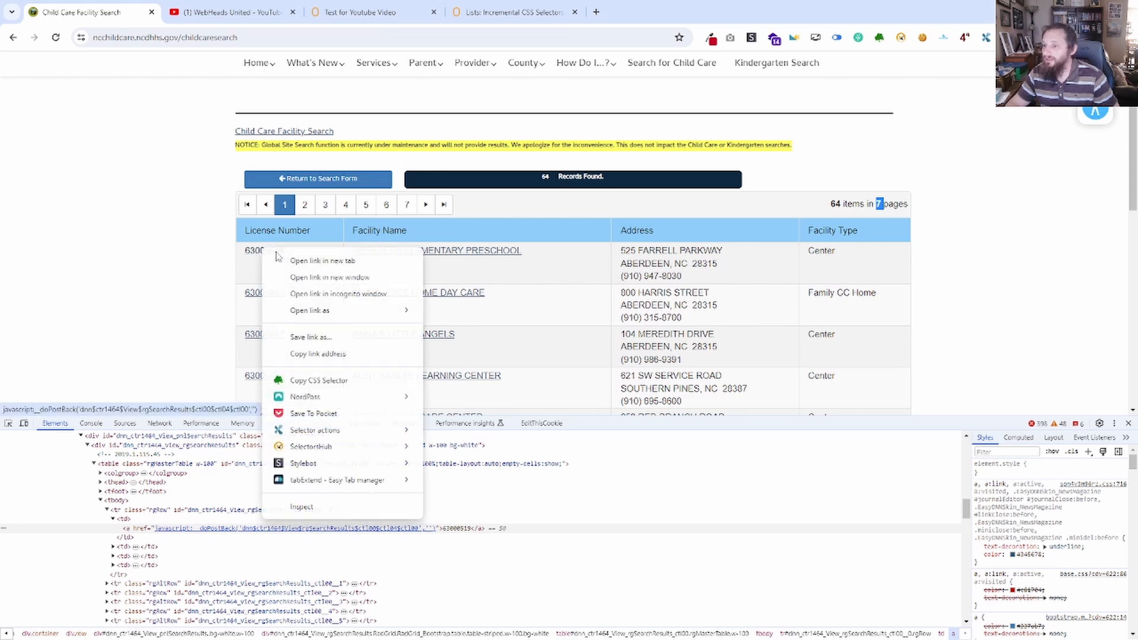
left_click(308, 508)
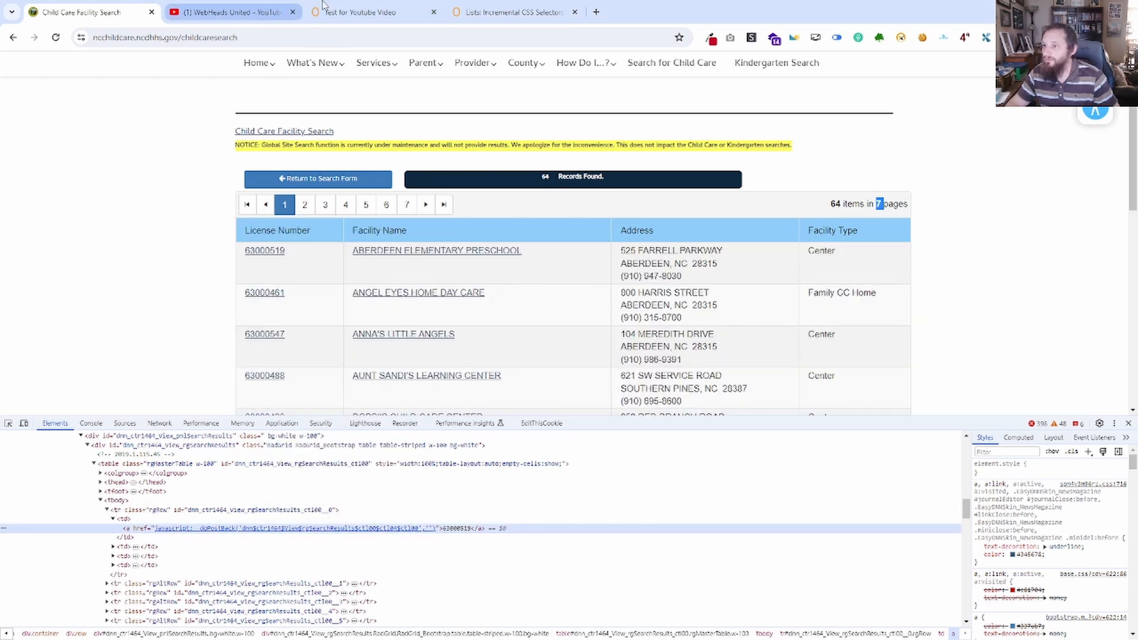
left_click(309, 181)
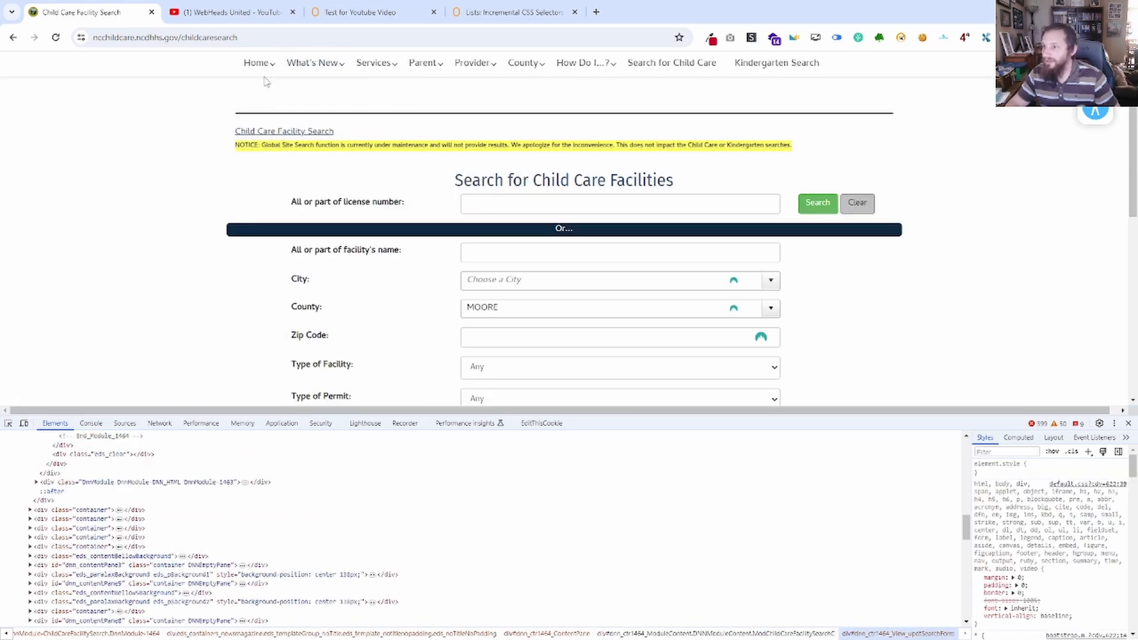
left_click(261, 37)
key("ctrl+c")
Switch to the ZeroWork workflow, add an Open Link block with the copied search page URL and save it.
left_click(394, 16)
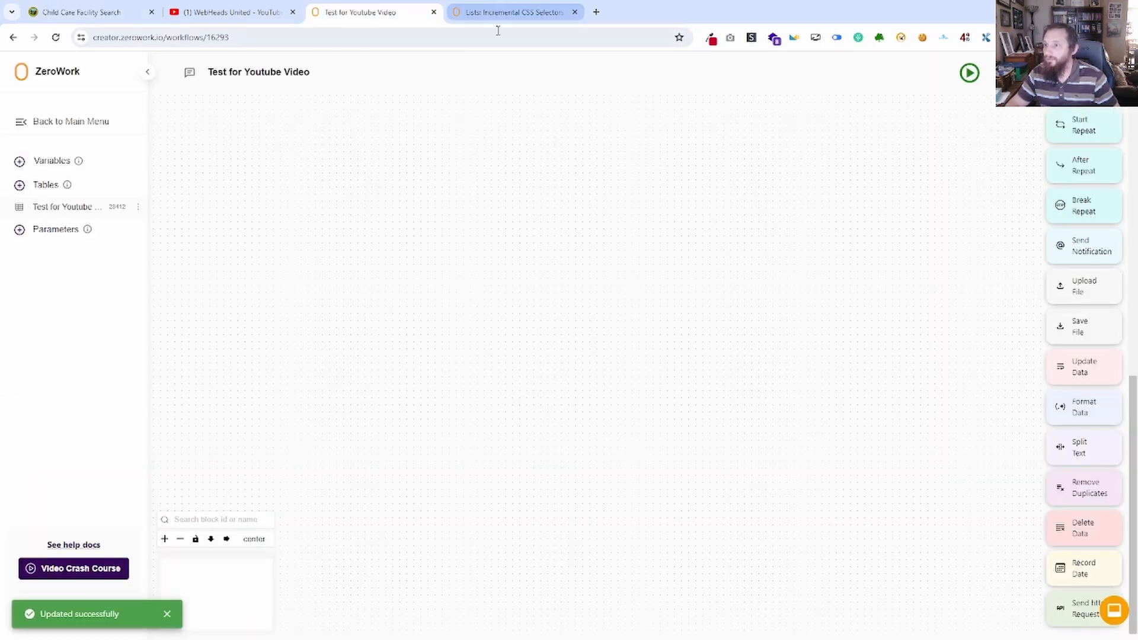
scroll(1067, 172, "up", 10)
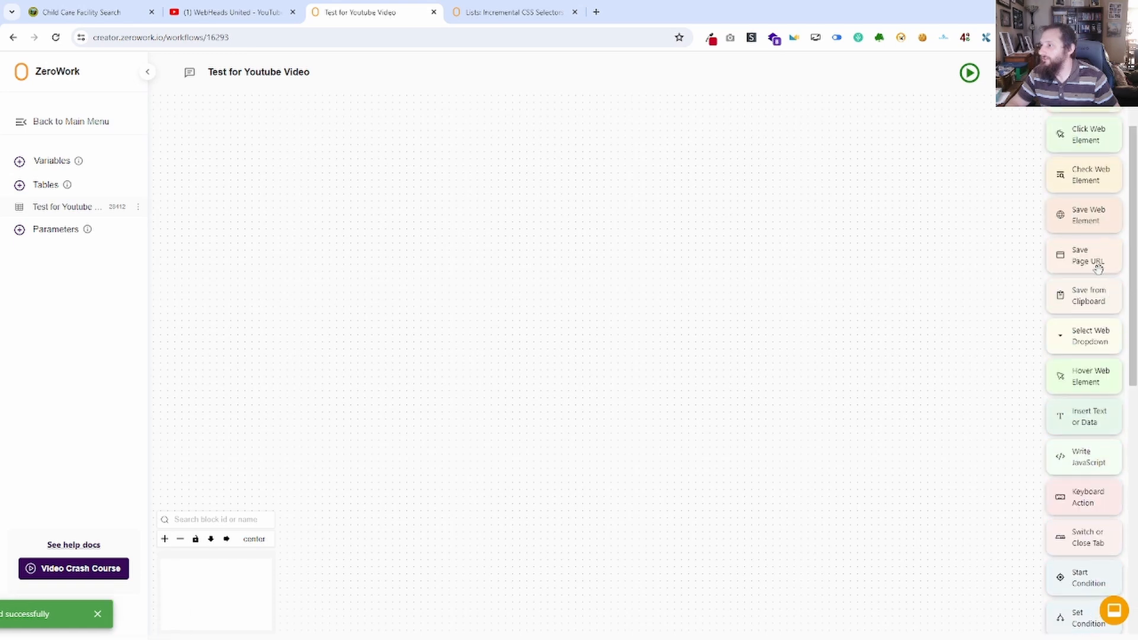
left_click_drag(1112, 156, 474, 225)
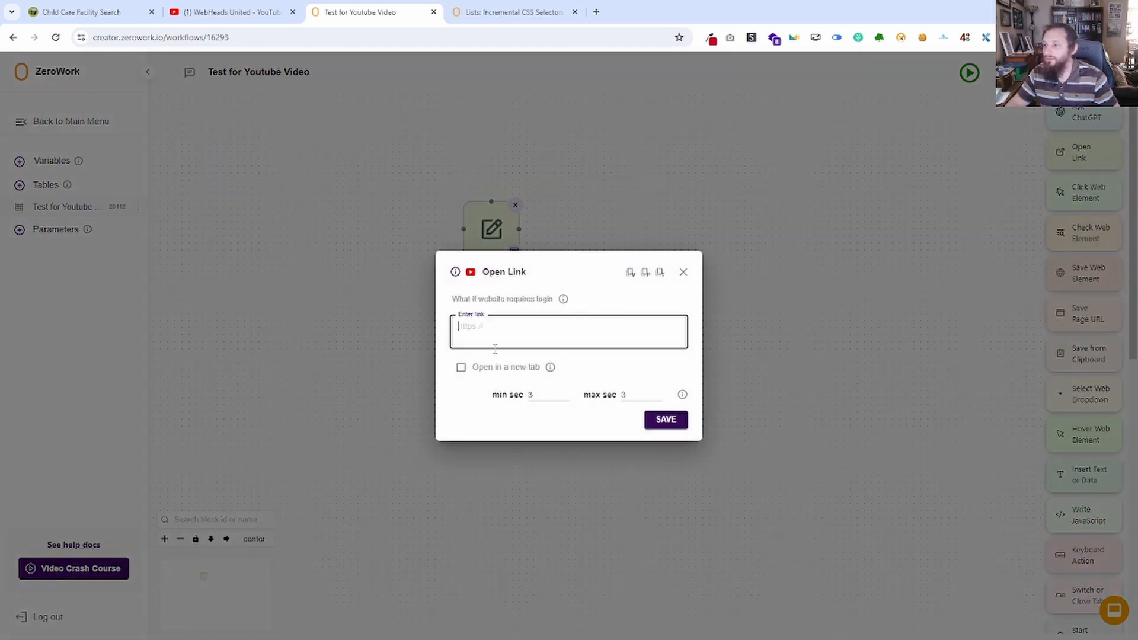
key("ctrl+v")
left_click(666, 421)
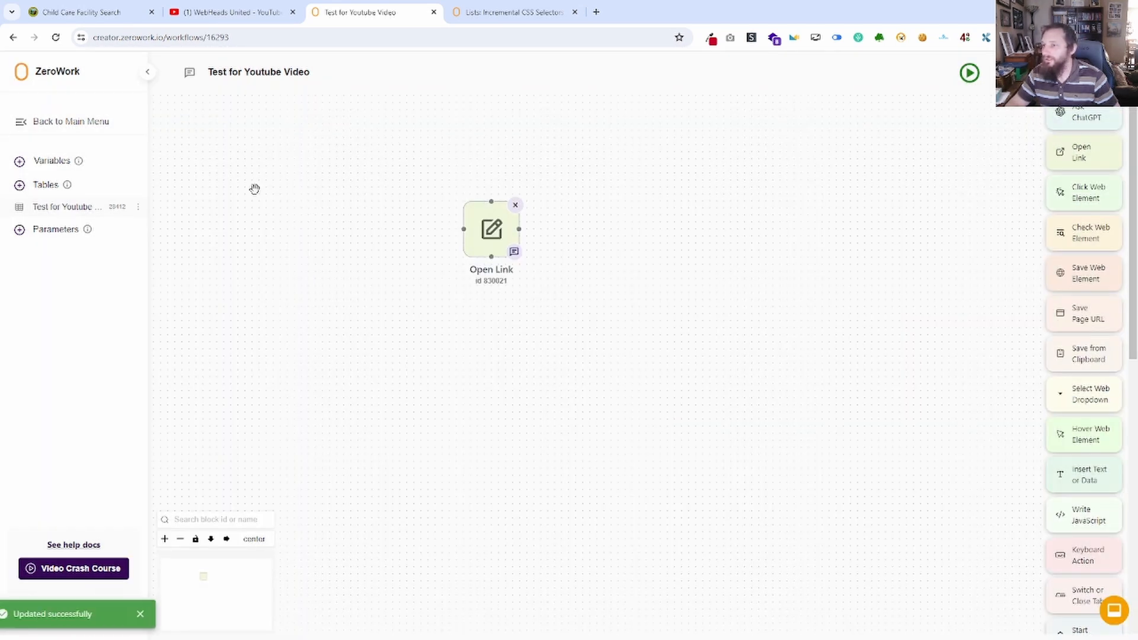
Move the YouTube browser tab to the end and copy the County value MOORE from the Child Care Facility Search form.
left_click(244, 10)
left_click_drag(245, 5, 501, 8)
left_click(88, 12)
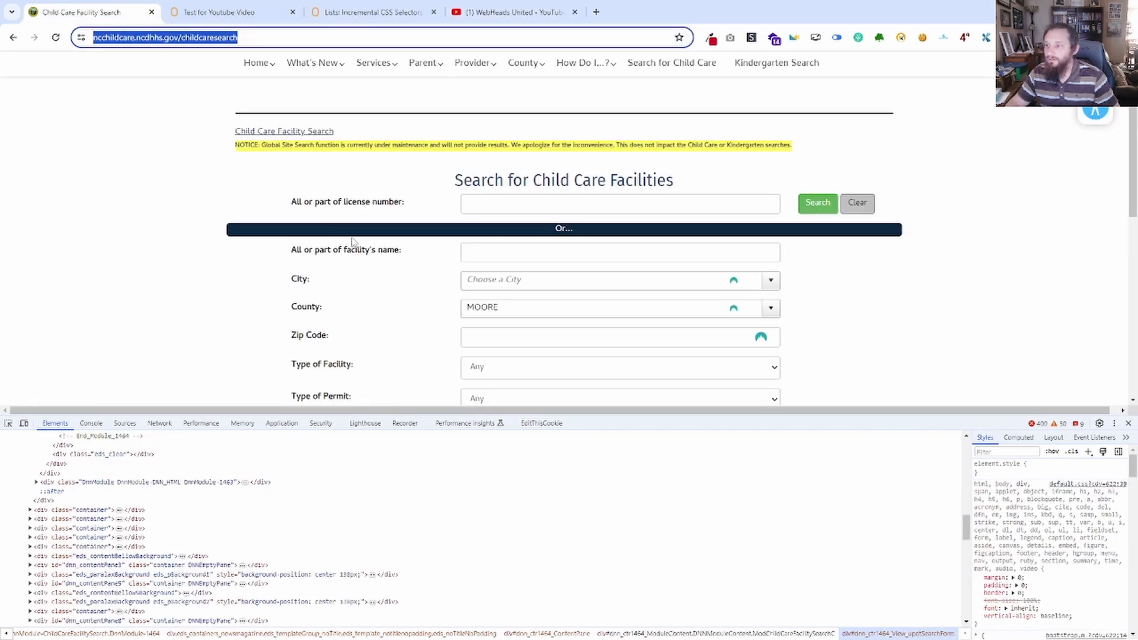
left_click_drag(511, 308, 442, 312)
key("ctrl+c")
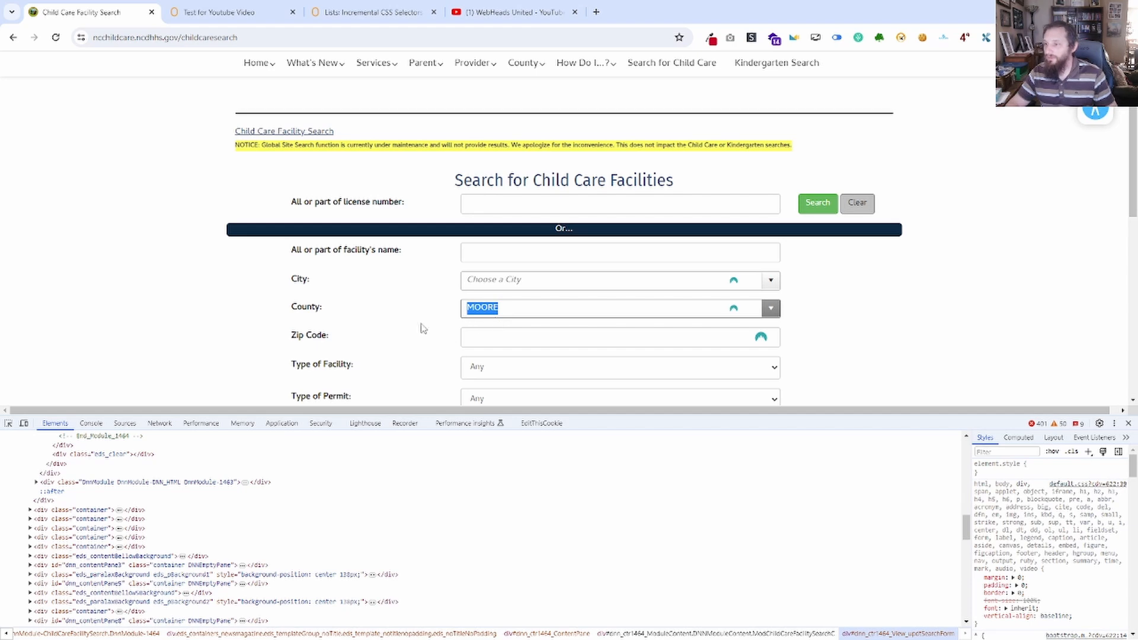
Return to the ZeroWork workflow and add an Insert Text or Data block with the content MOORE.
left_click(237, 14)
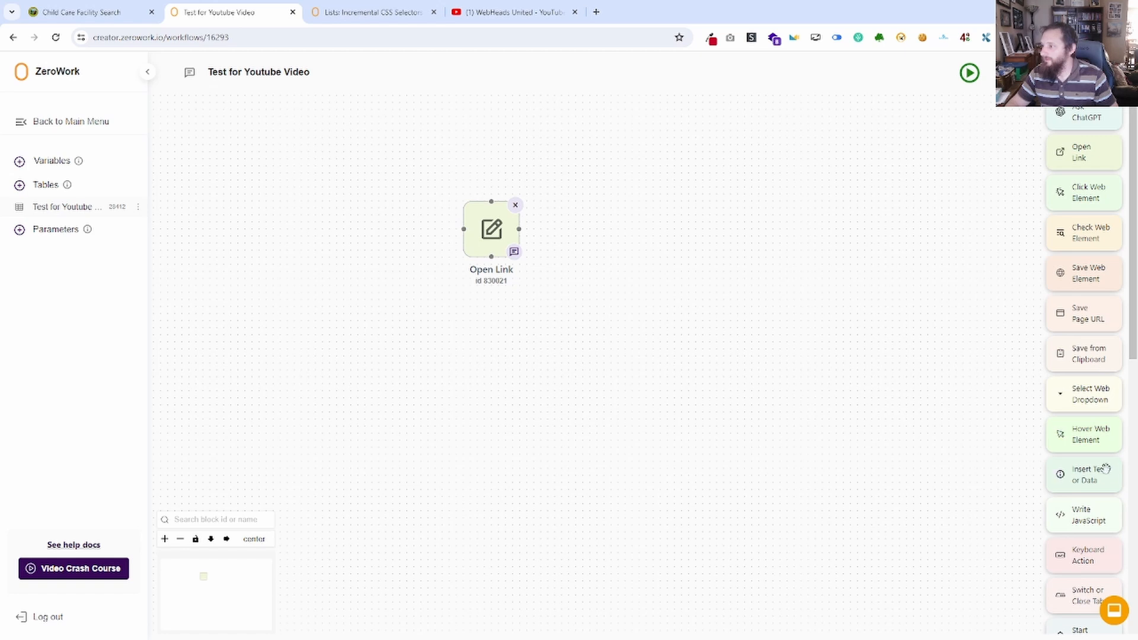
scroll(1112, 420, "down", 2)
scroll(1112, 420, "down", 2)
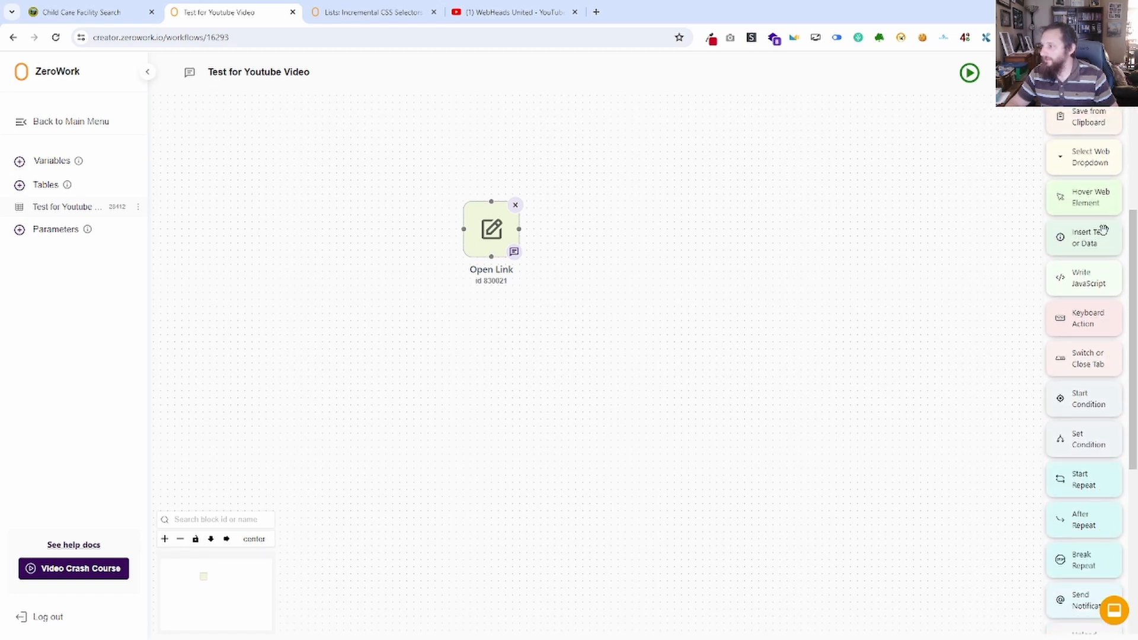
left_click_drag(1101, 234, 633, 240)
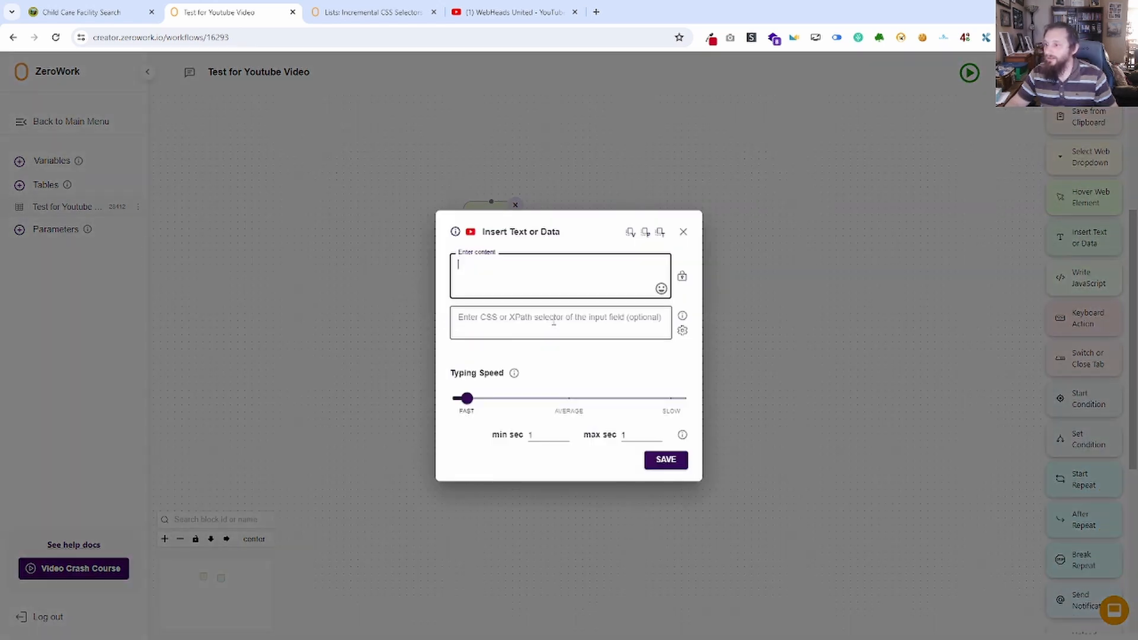
key("ctrl+v")
left_click(551, 317)
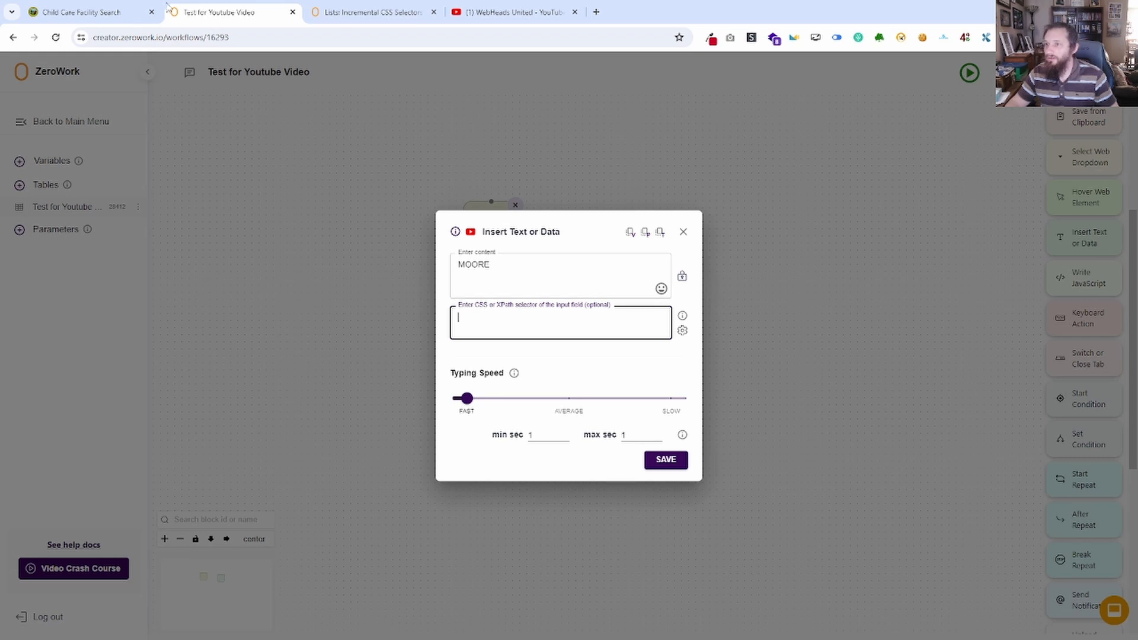
On the Child Care Facility Search page, inspect the County input and copy its name attribute from the HTML.
left_click(112, 10)
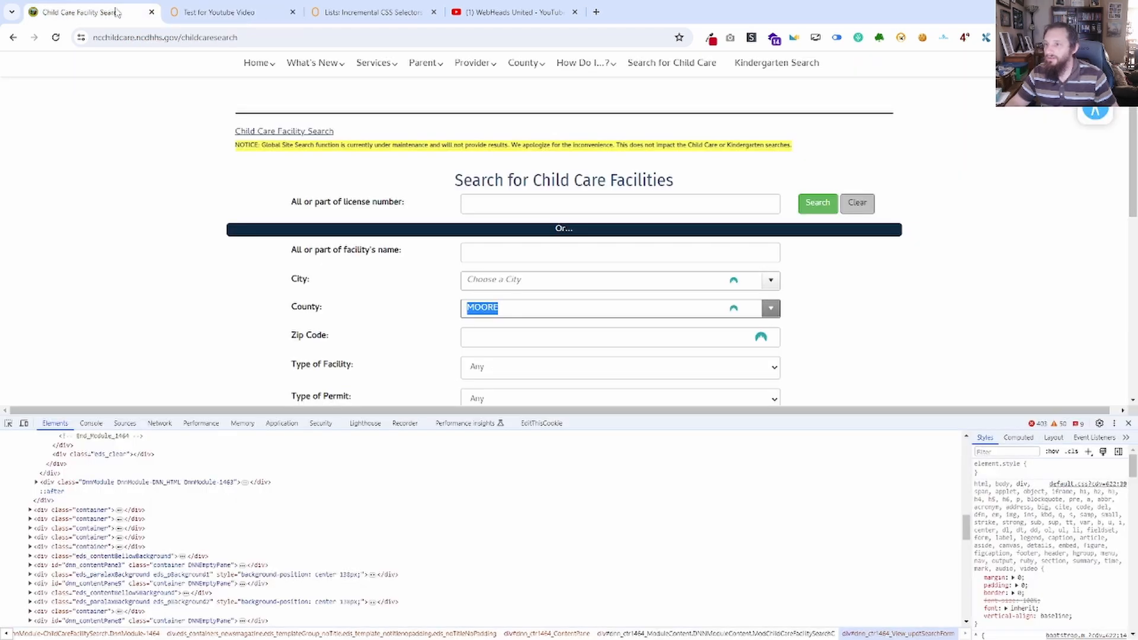
right_click(536, 306)
scroll(588, 602, "down", 5)
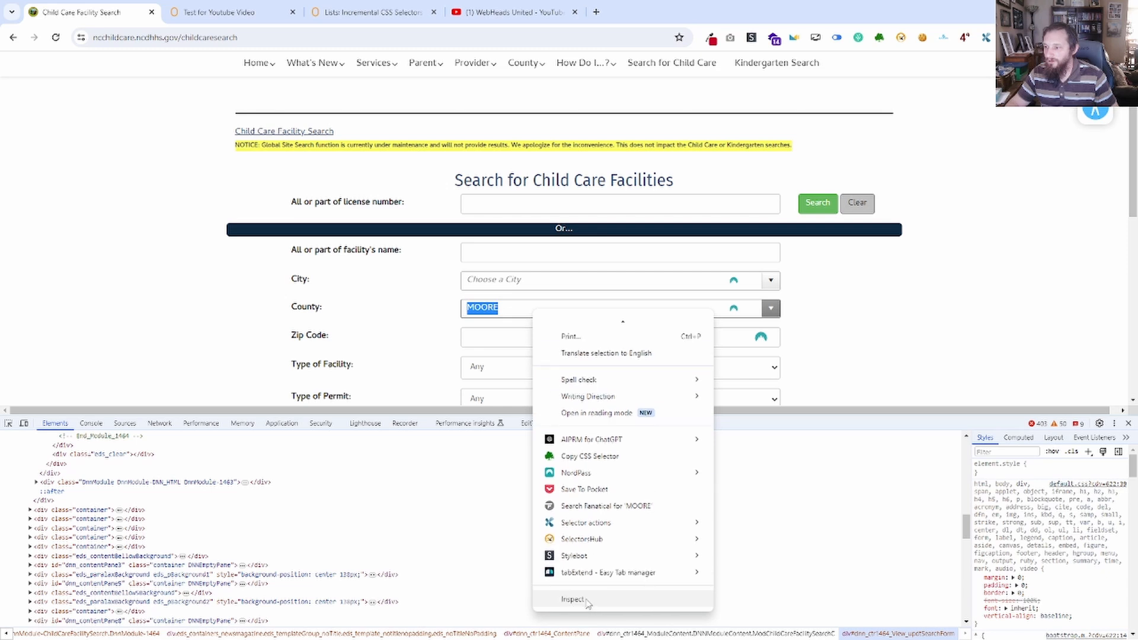
left_click(572, 600)
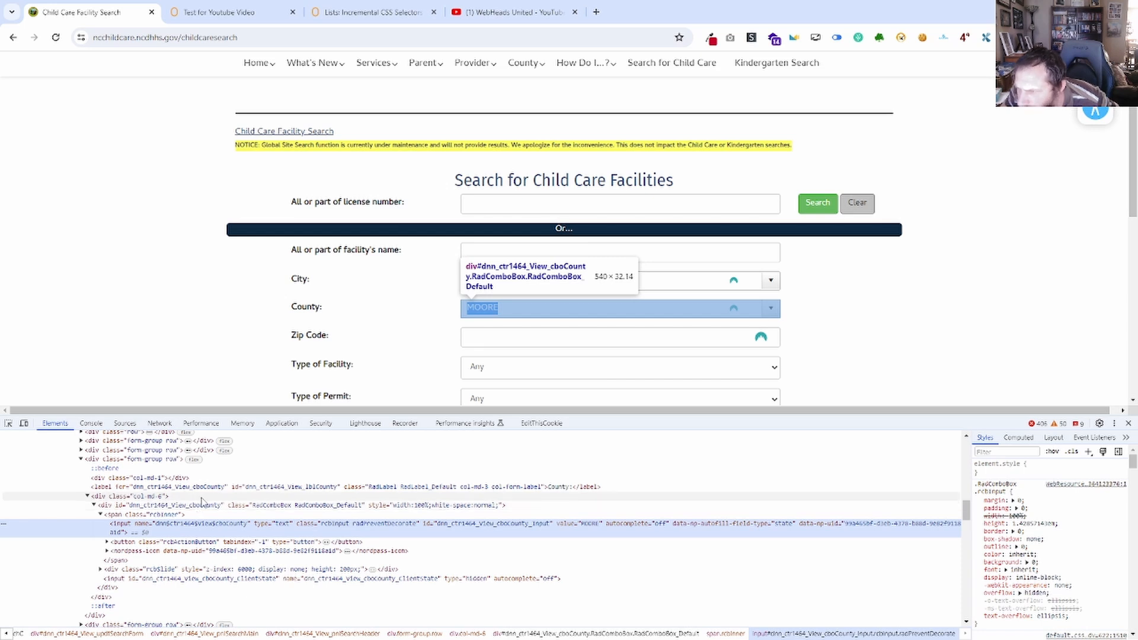
left_click(200, 505)
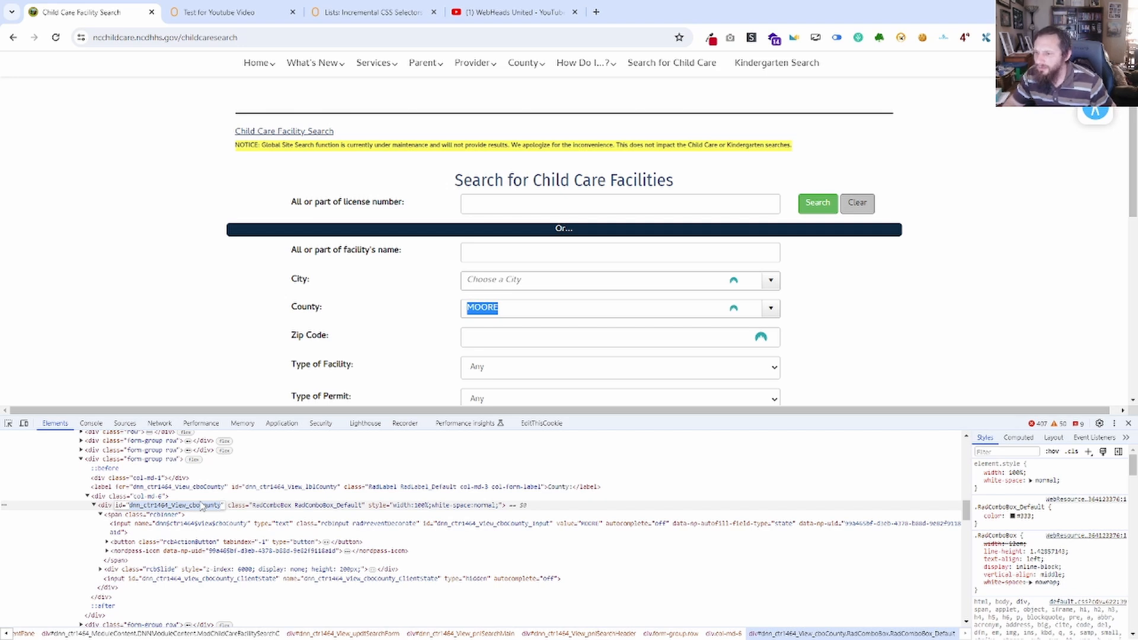
left_click(201, 505)
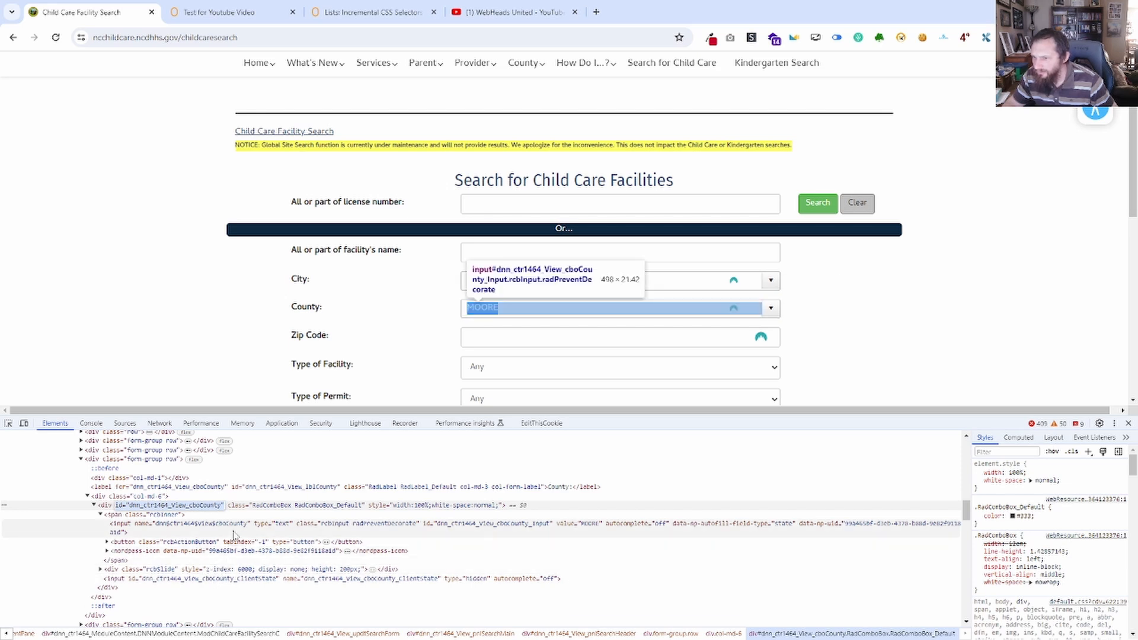
left_click(211, 531)
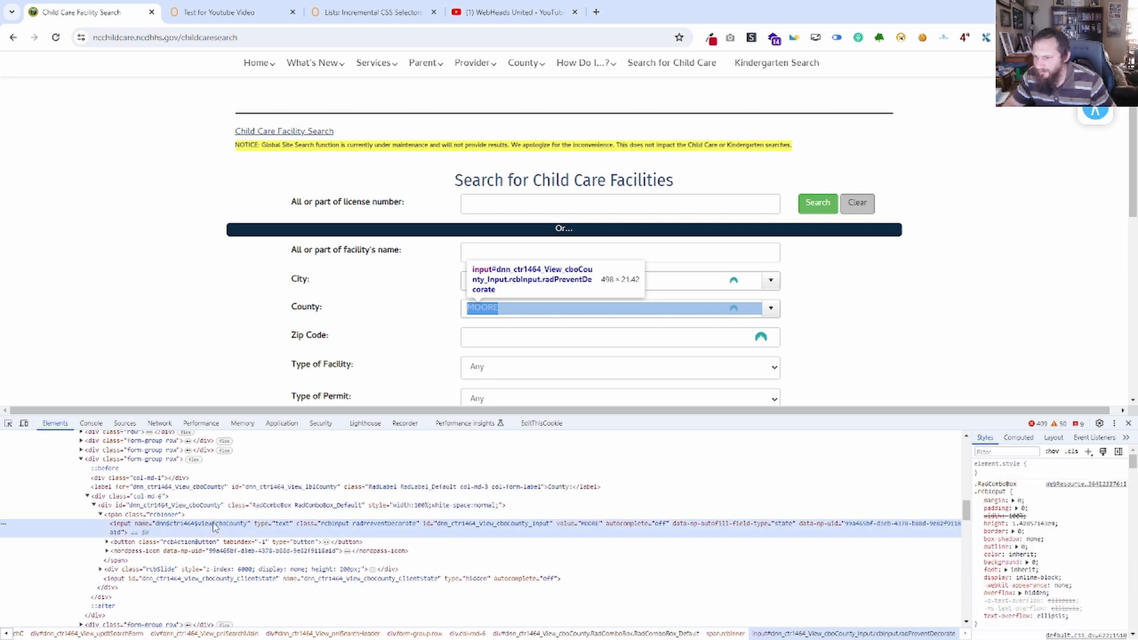
double_click(214, 524)
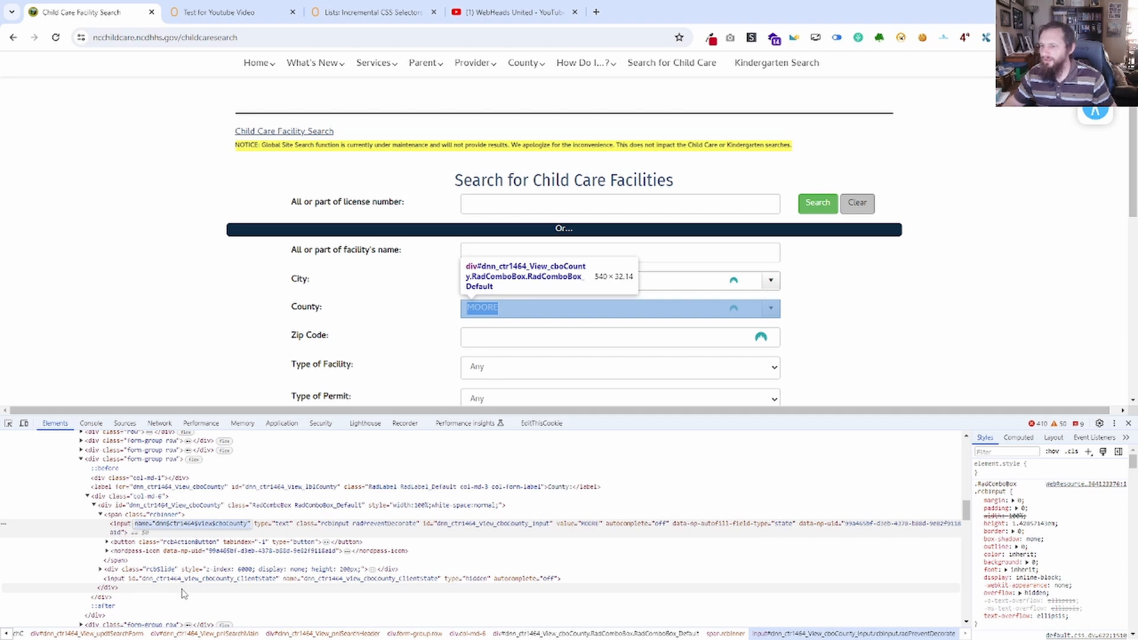
Set the Insert Text or Data selector to input[name="dnn$ctr1464$View$cboCounty"], save it and connect Open Link to this block.
left_click(220, 12)
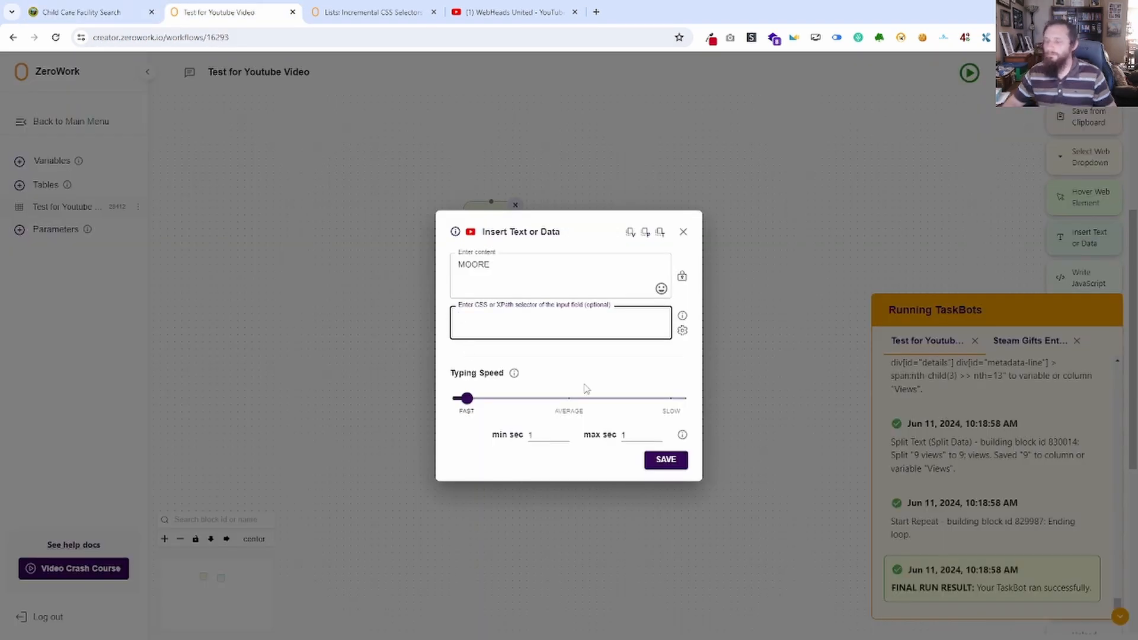
type("input")
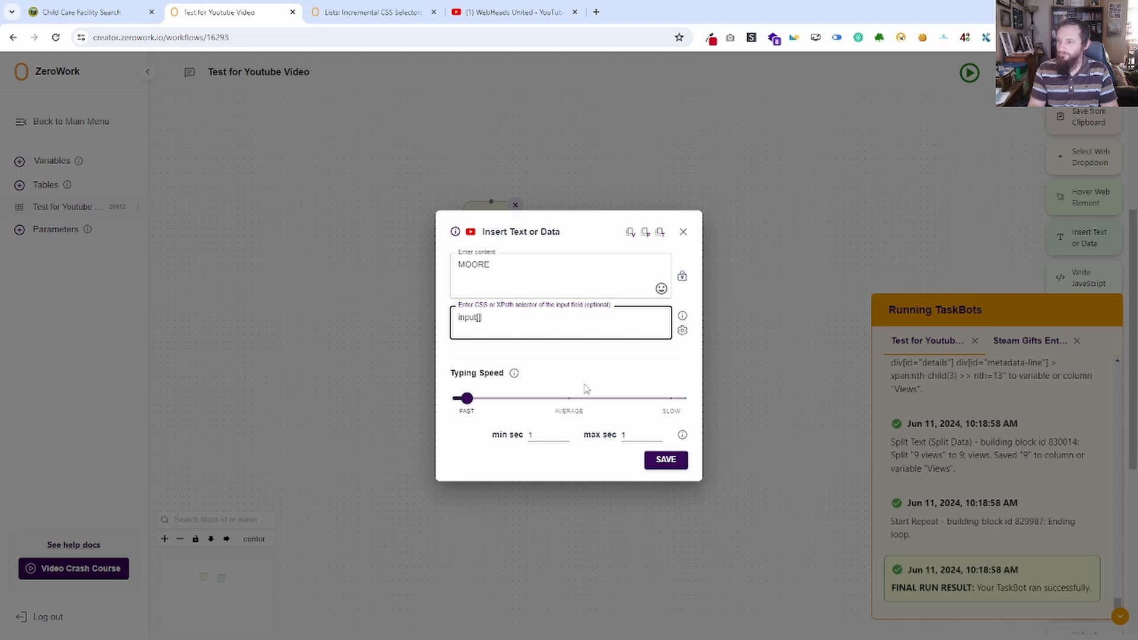
type("[")
type("name=\"dnn$ctr1464$View$cboCounty\"")
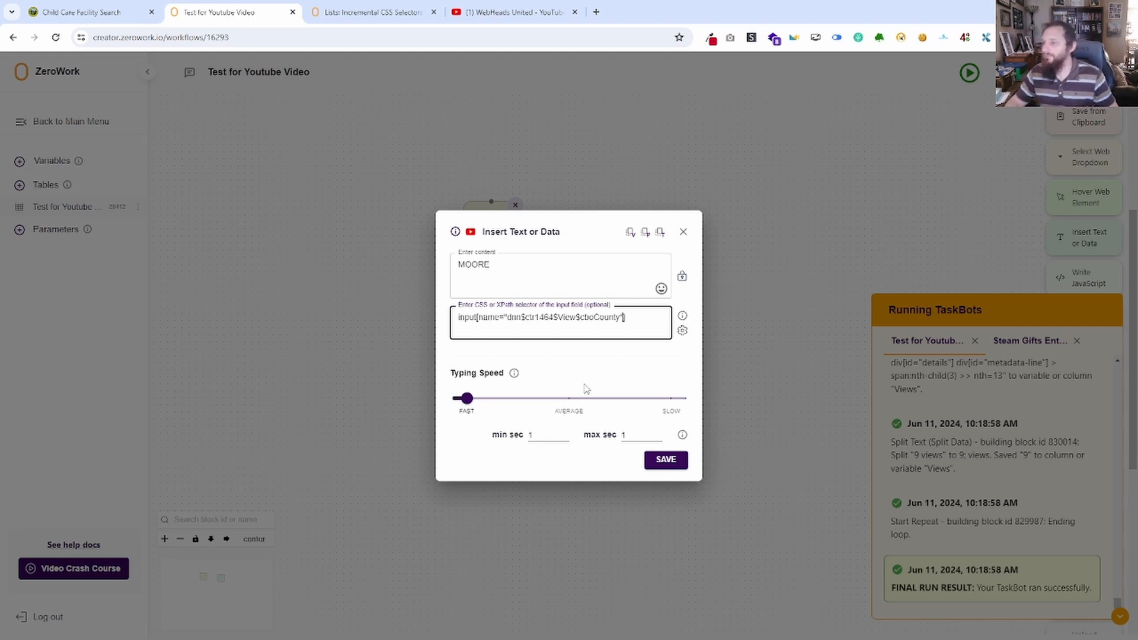
left_click(661, 463)
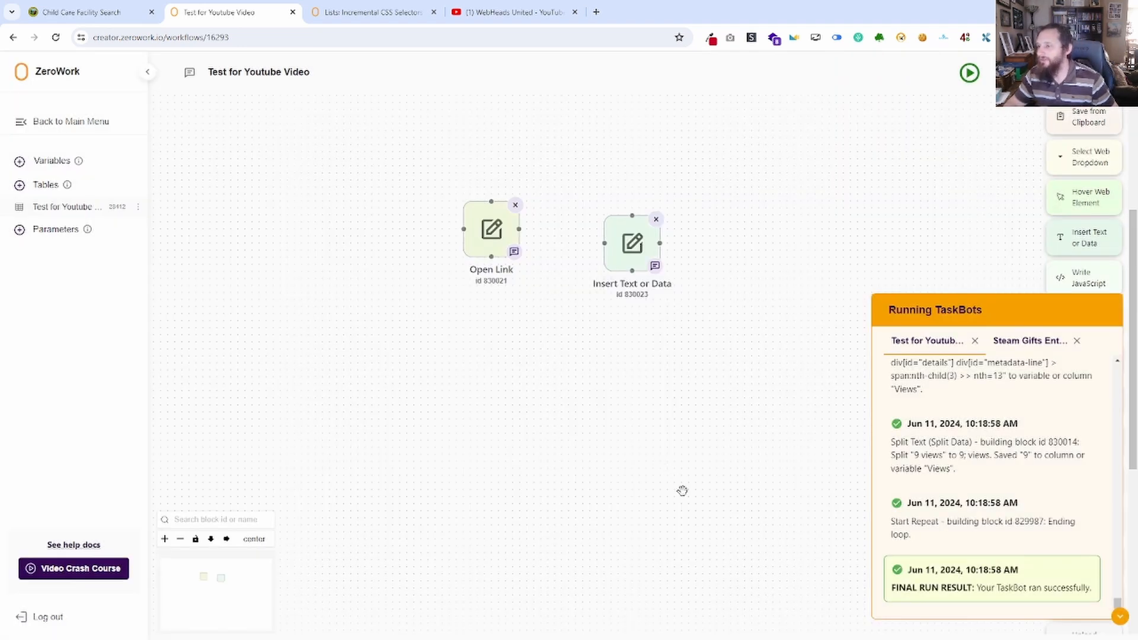
key("ctrl+Tab")
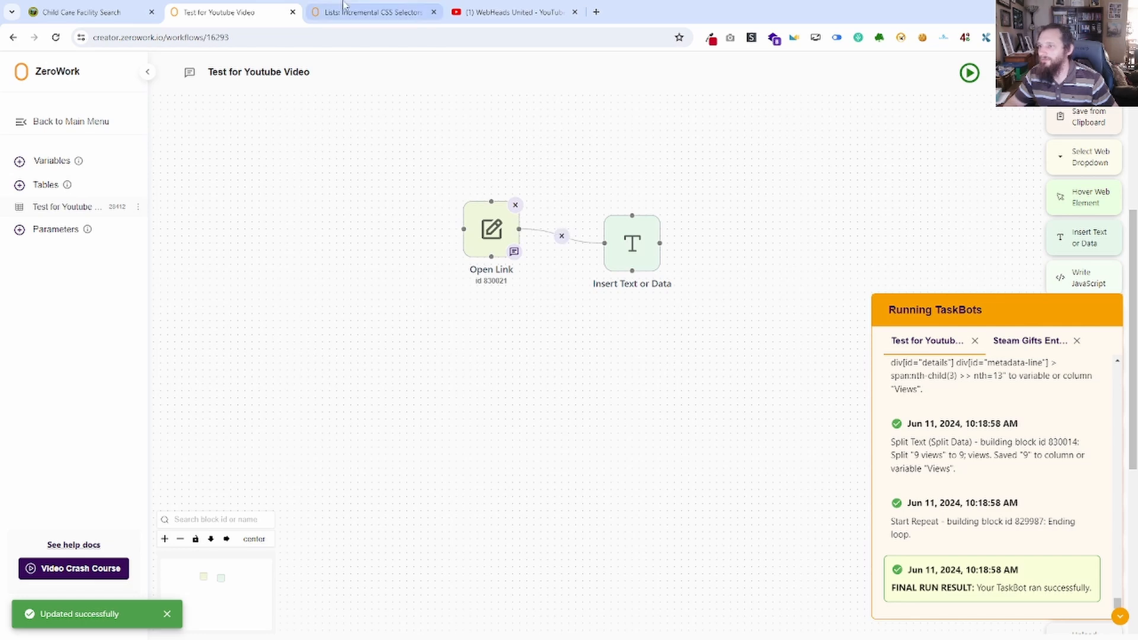
Back on the child care search form, inspect the Search button below Special Requirements and copy its name attribute.
key("ctrl+shift+Tab")
key("ctrl+shift+Tab")
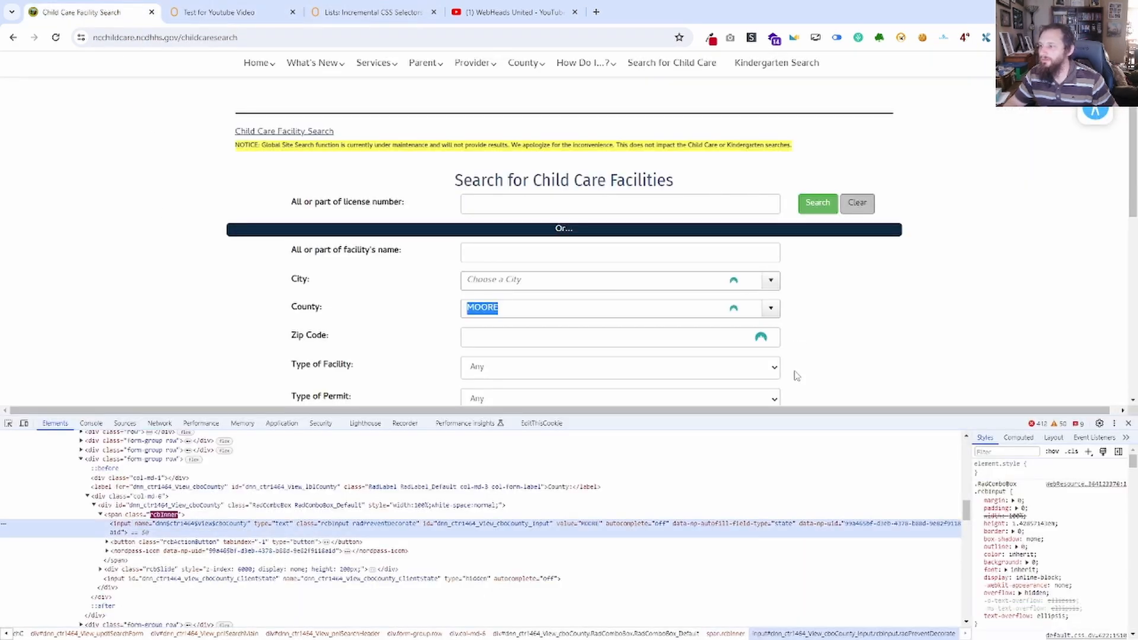
scroll(795, 374, "down", 4)
right_click(473, 363)
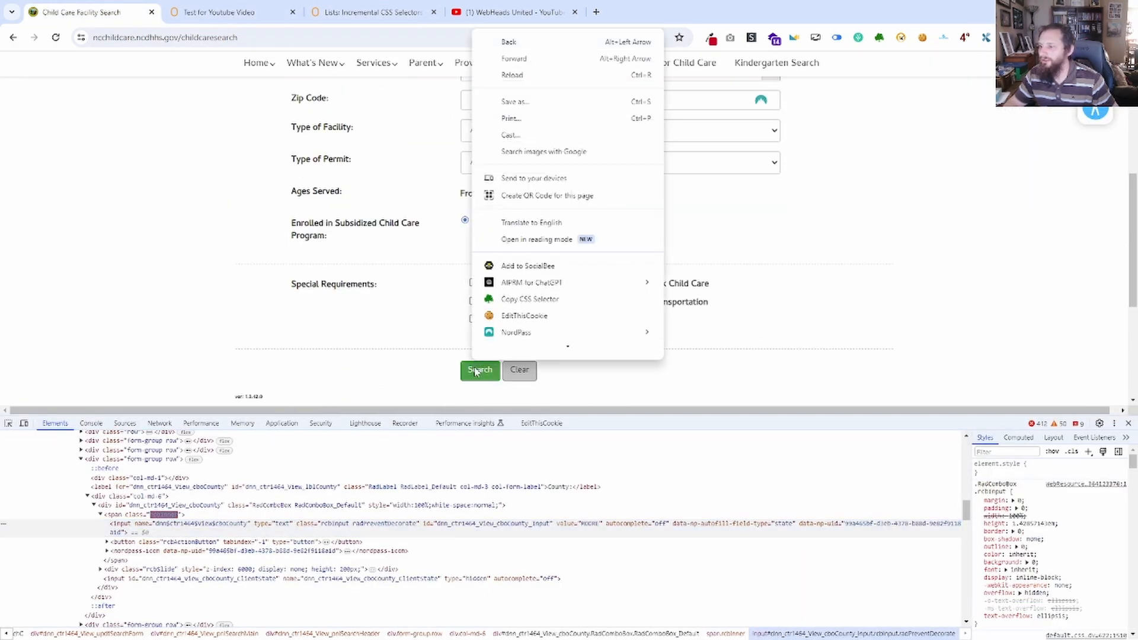
scroll(504, 361, "down", 3)
left_click(509, 357)
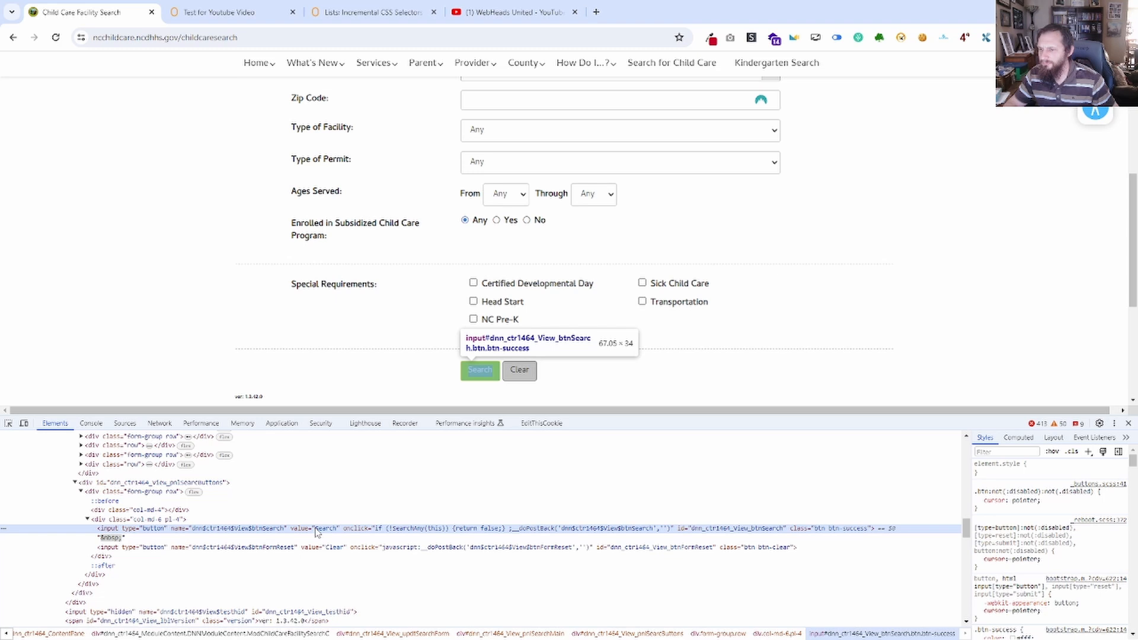
double_click(249, 529)
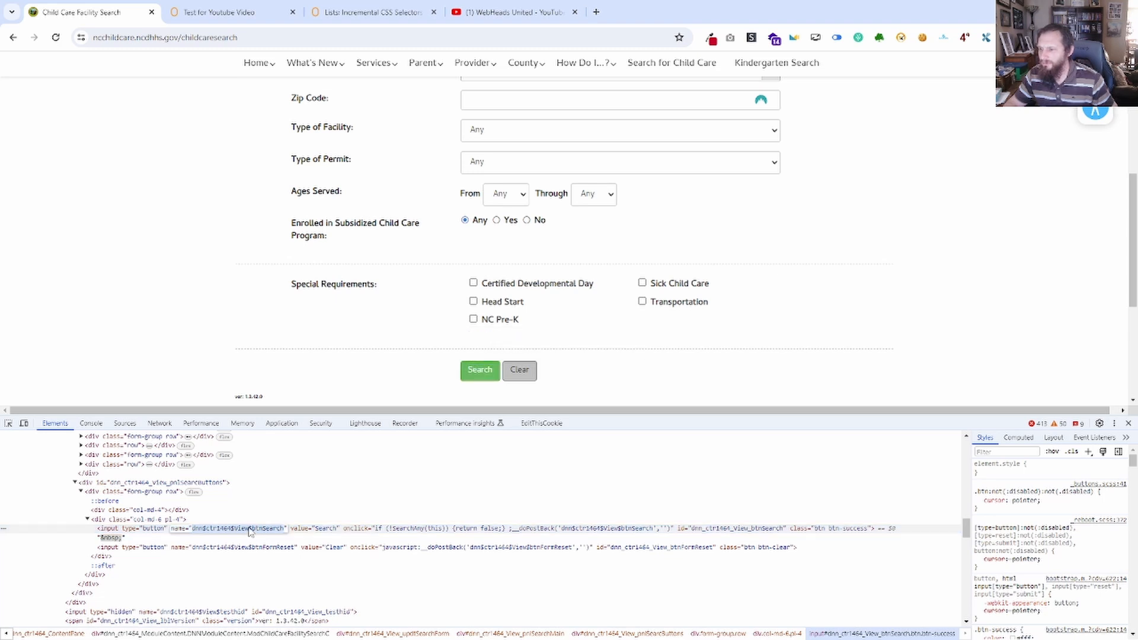
triple_click(249, 529)
key("ctrl+c")
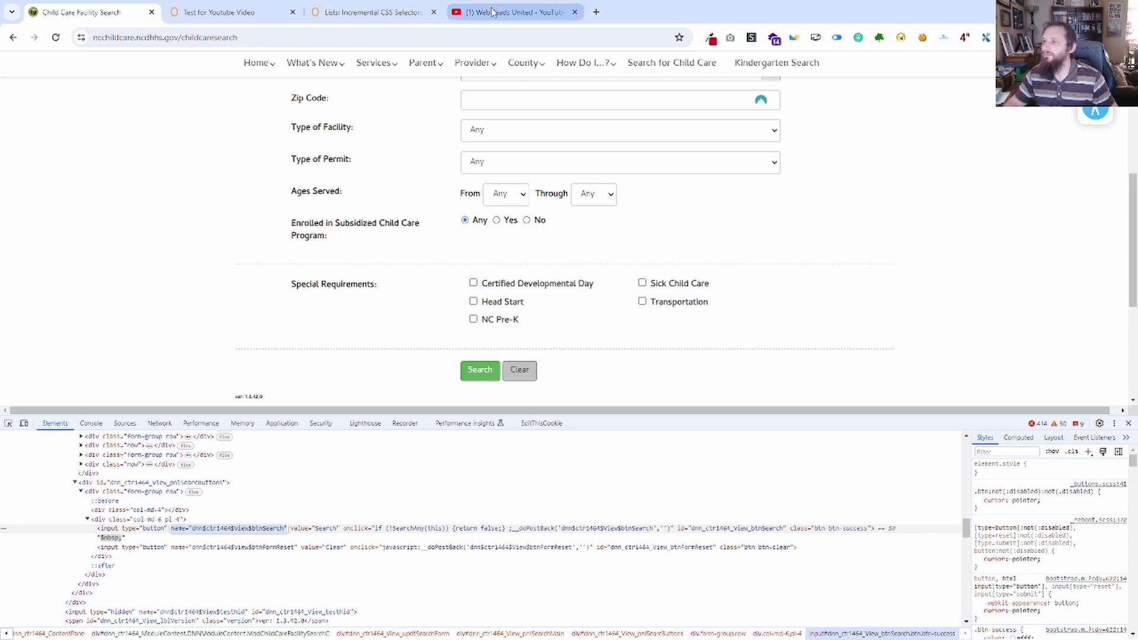
Return to the ZeroWork workflow and collapse the Running TaskBots log.
left_click(509, 12)
left_click(265, 8)
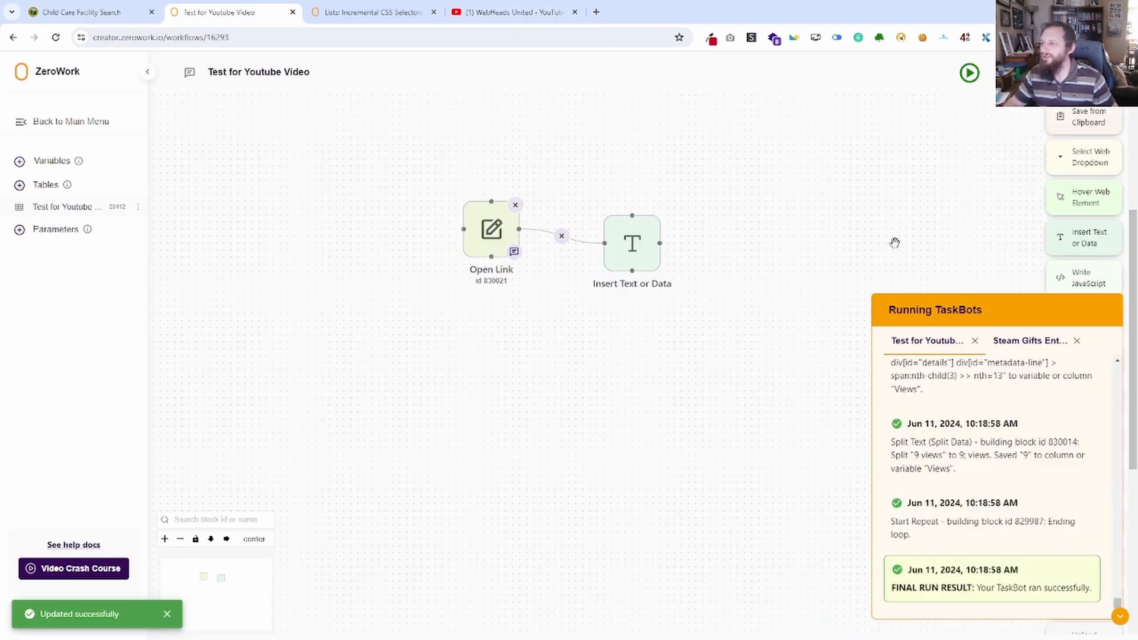
left_click(1120, 617)
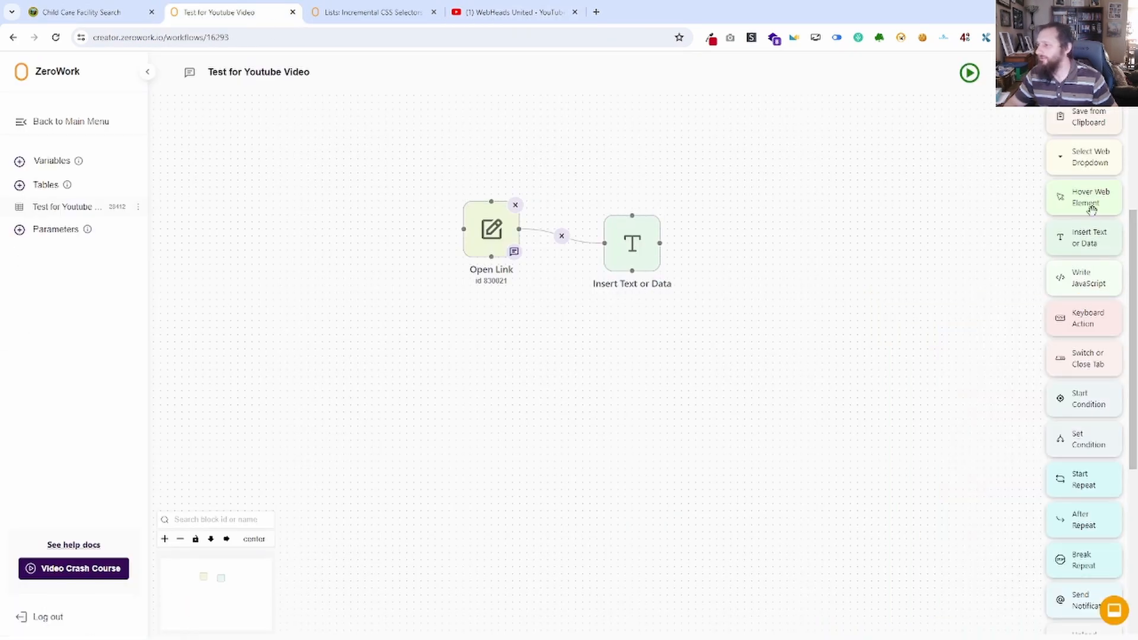
scroll(1090, 198, "up", 1)
scroll(1090, 198, "up", 3)
left_click_drag(1092, 231, 690, 237)
left_click(683, 284)
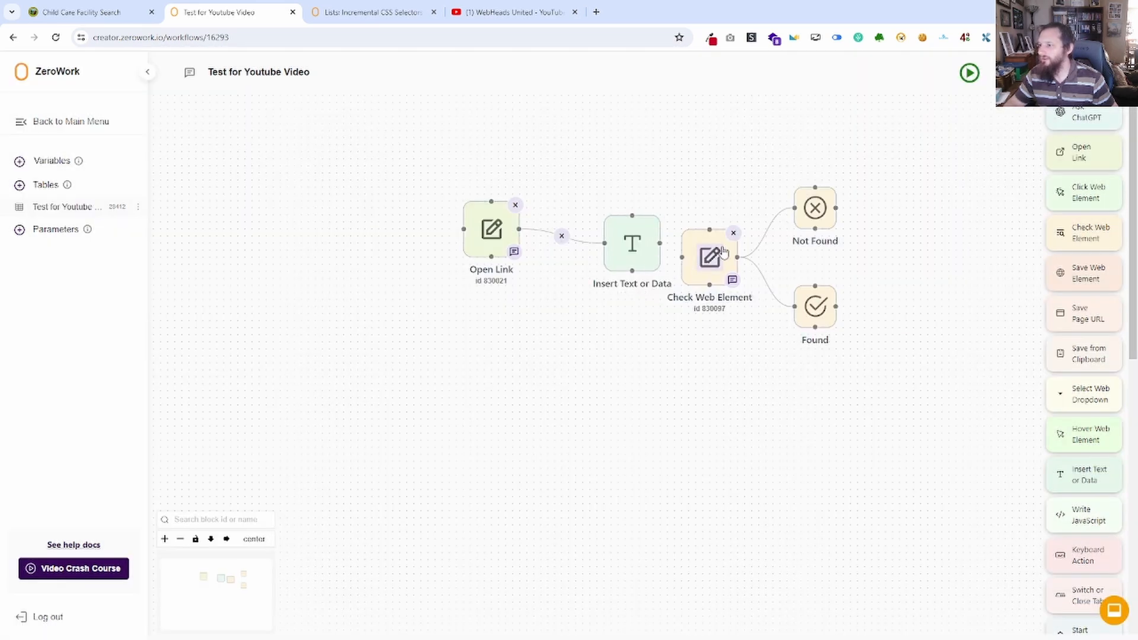
left_click(733, 234)
Replace the Check Web Element block with a Click Web Element block and paste the Search button's name attribute as its selector.
left_click_drag(1079, 199, 704, 307)
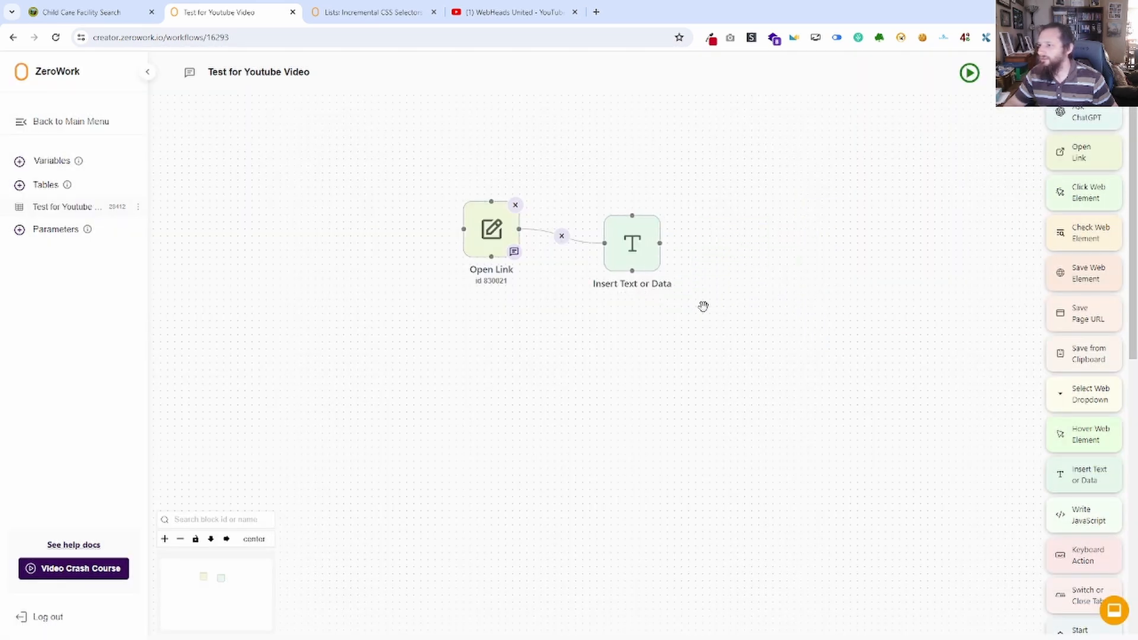
key("ctrl+v")
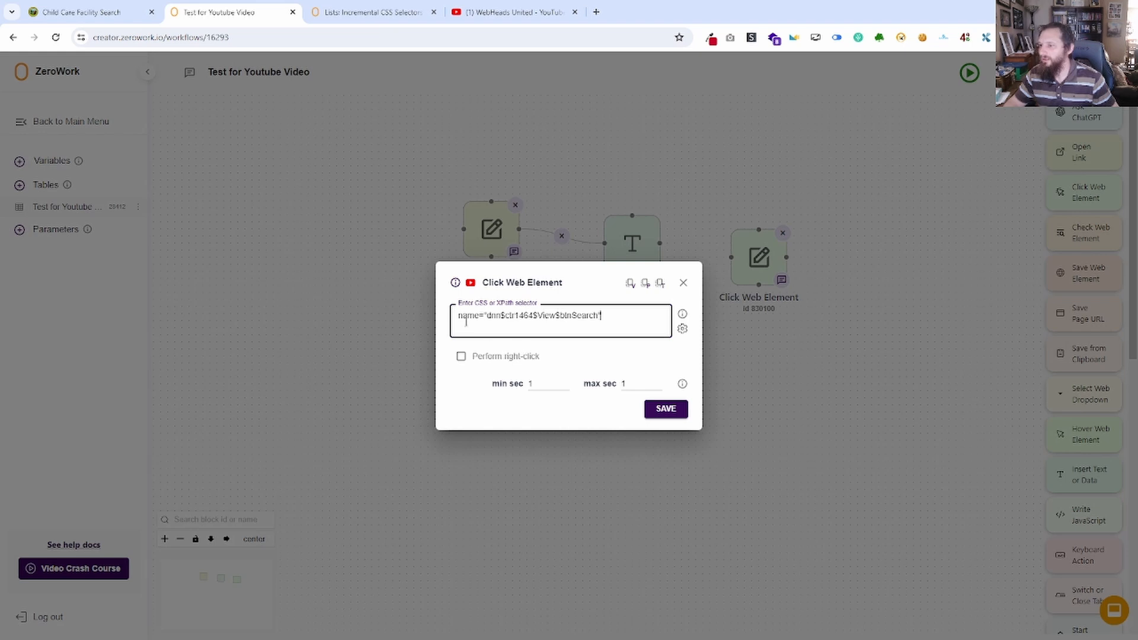
left_click(83, 12)
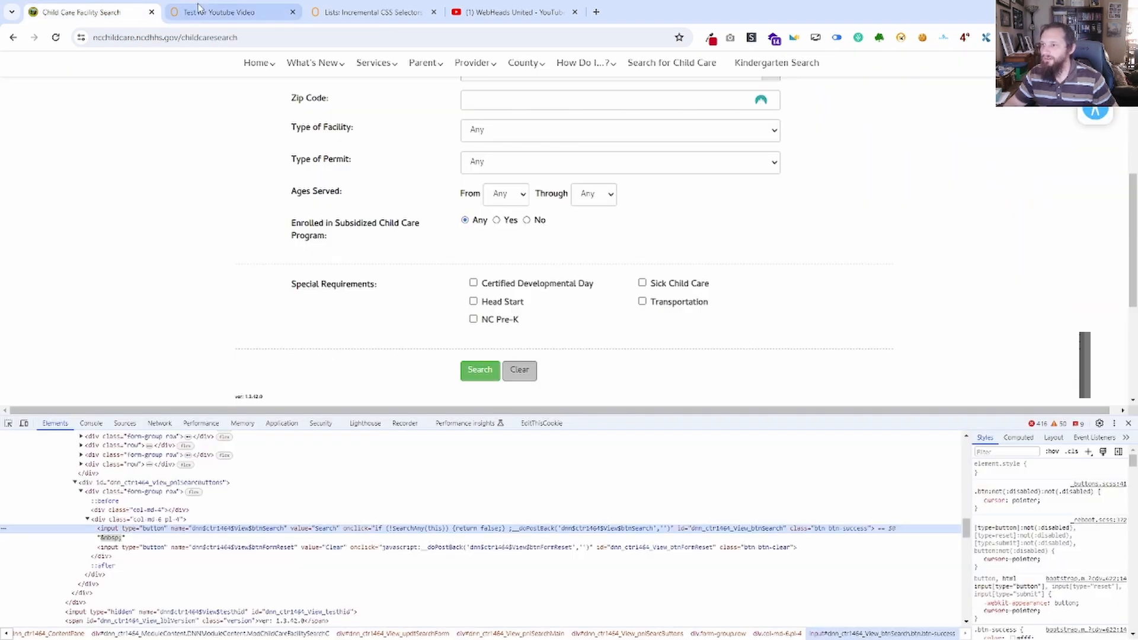
left_click(211, 12)
left_click(122, 11)
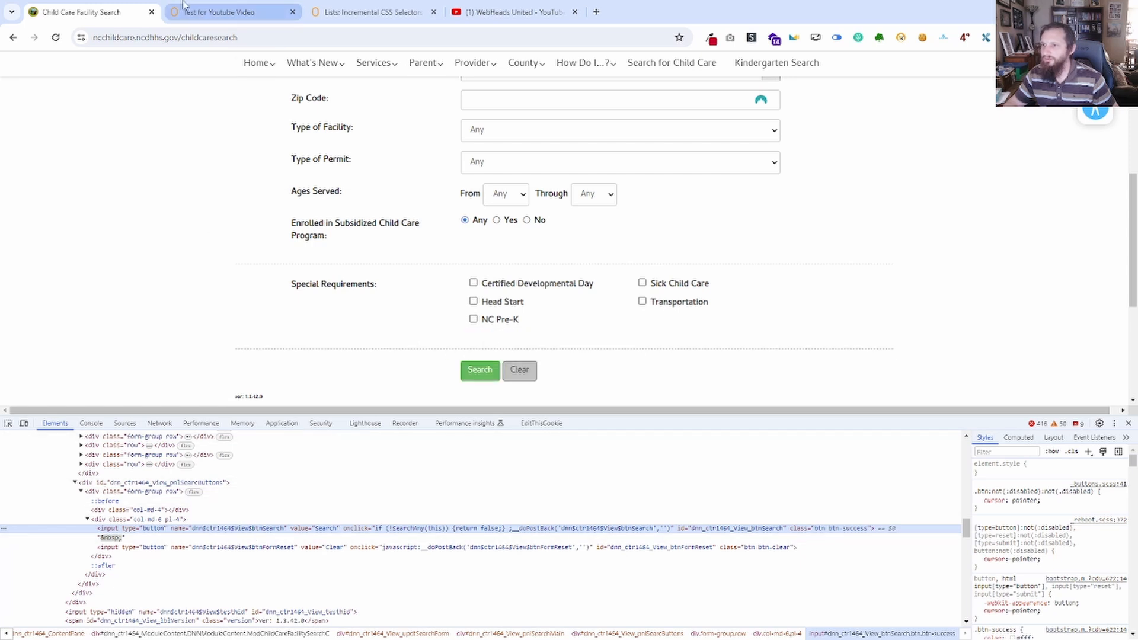
left_click(219, 12)
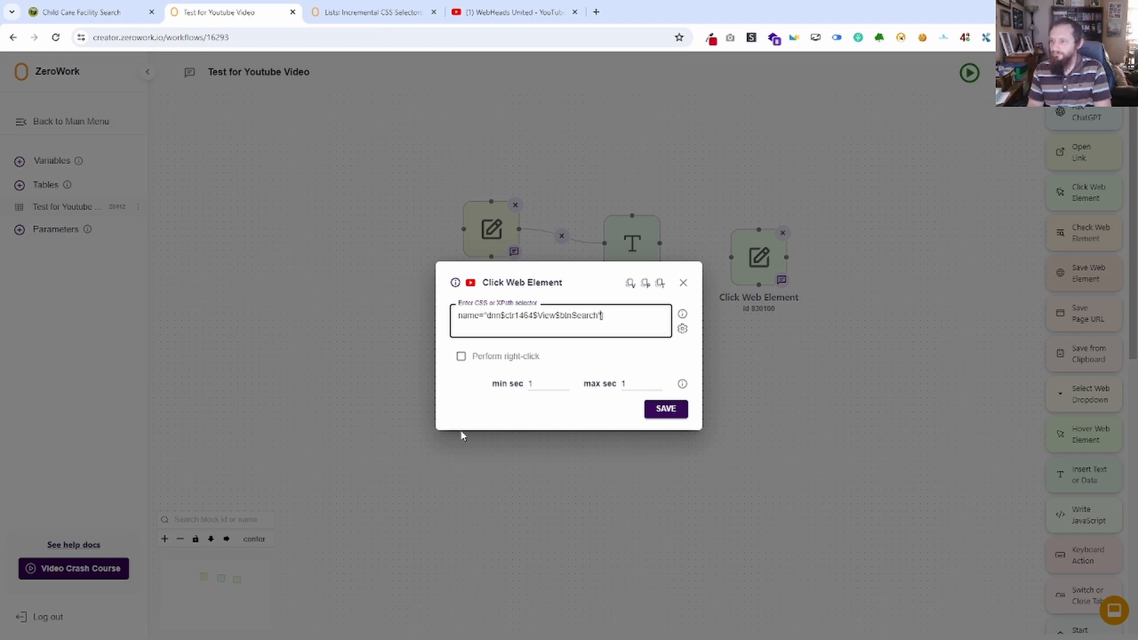
Complete the Click Web Element selector as input[name="dnn$ctr1464$View$btnSearch"], save it and connect Insert Text or Data to this block.
type("[")
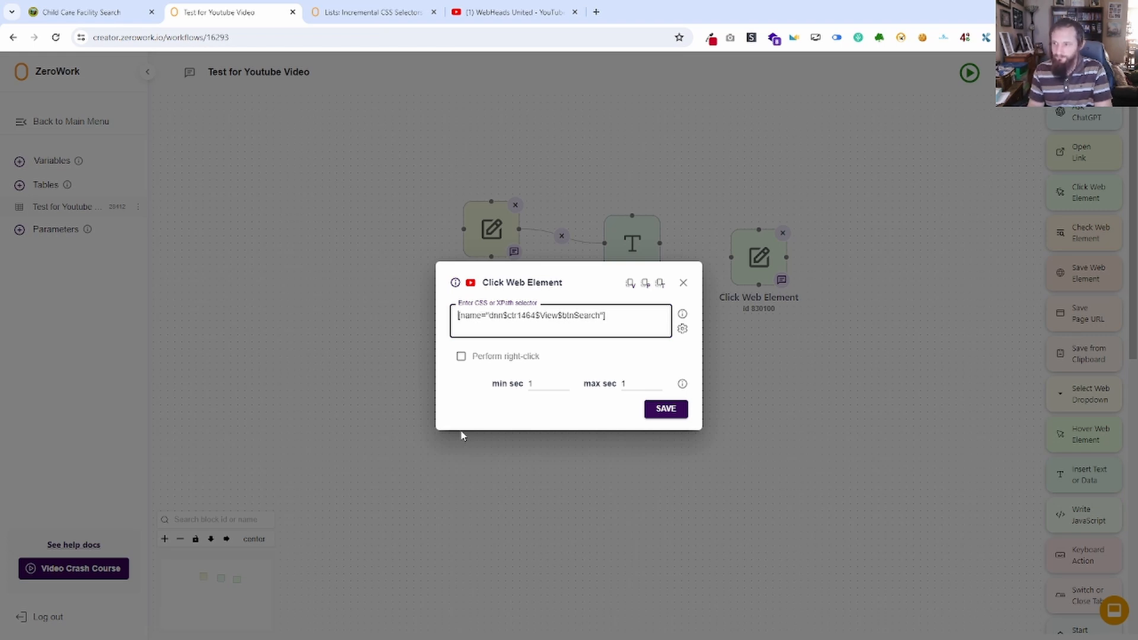
type("input")
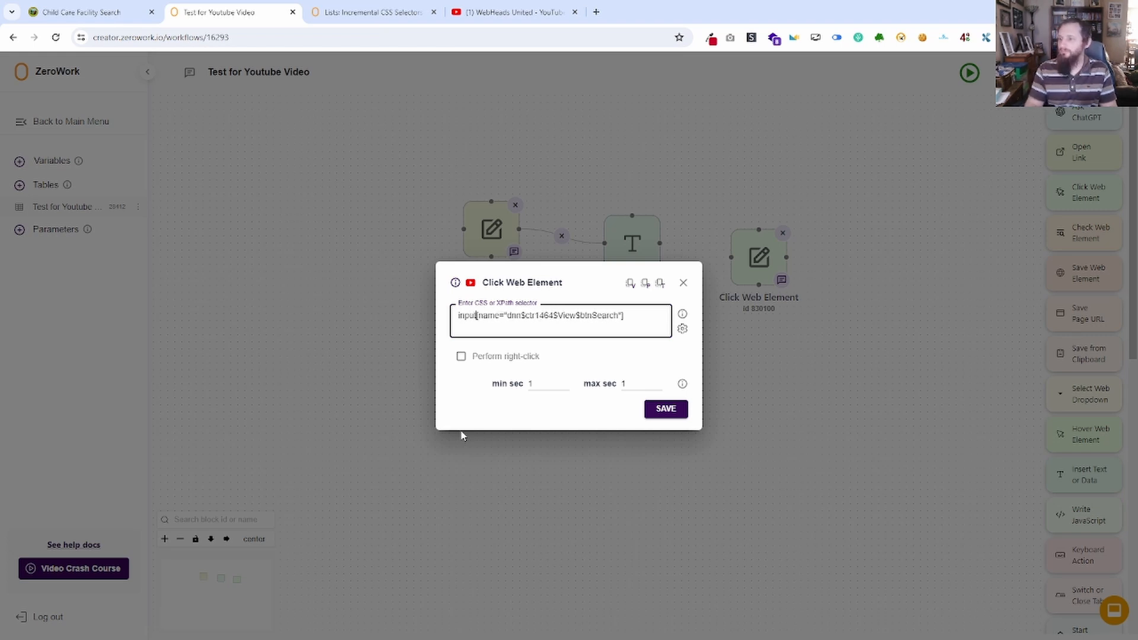
left_click(653, 412)
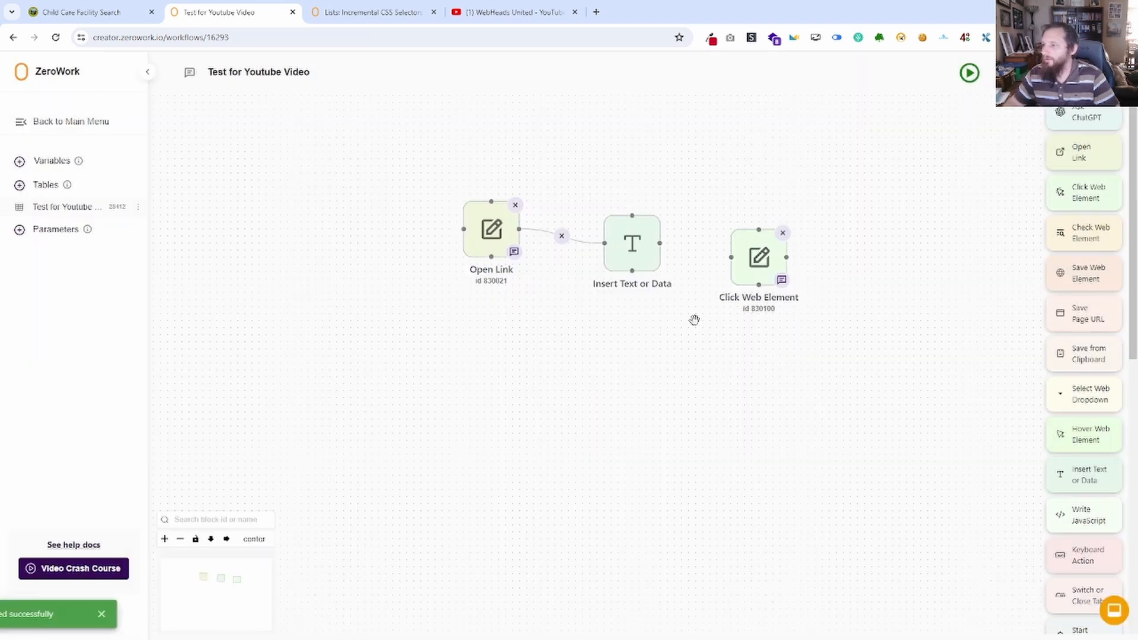
left_click_drag(675, 246, 731, 257)
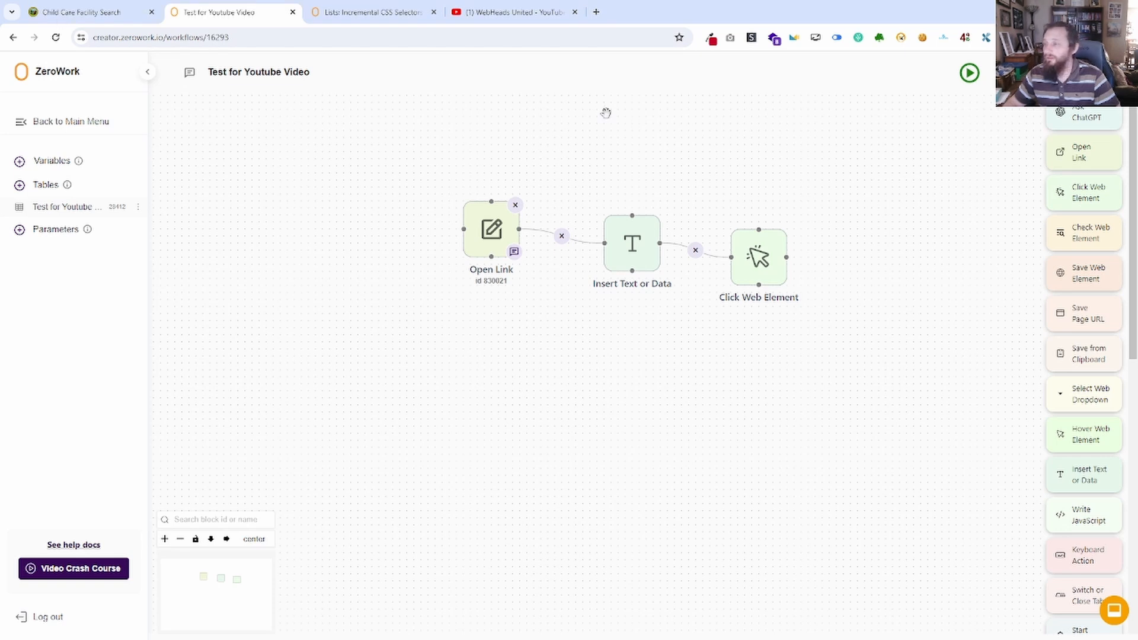
Run the TaskBot and examine the facility search results it opens for MOORE county.
left_click(969, 73)
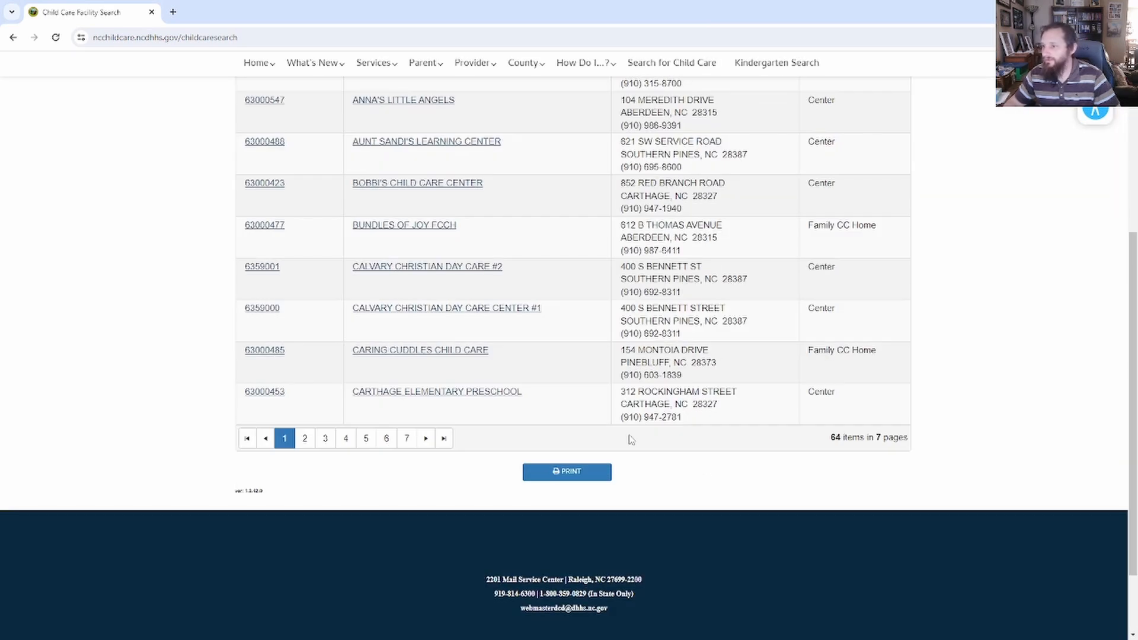
scroll(524, 385, "up", 5)
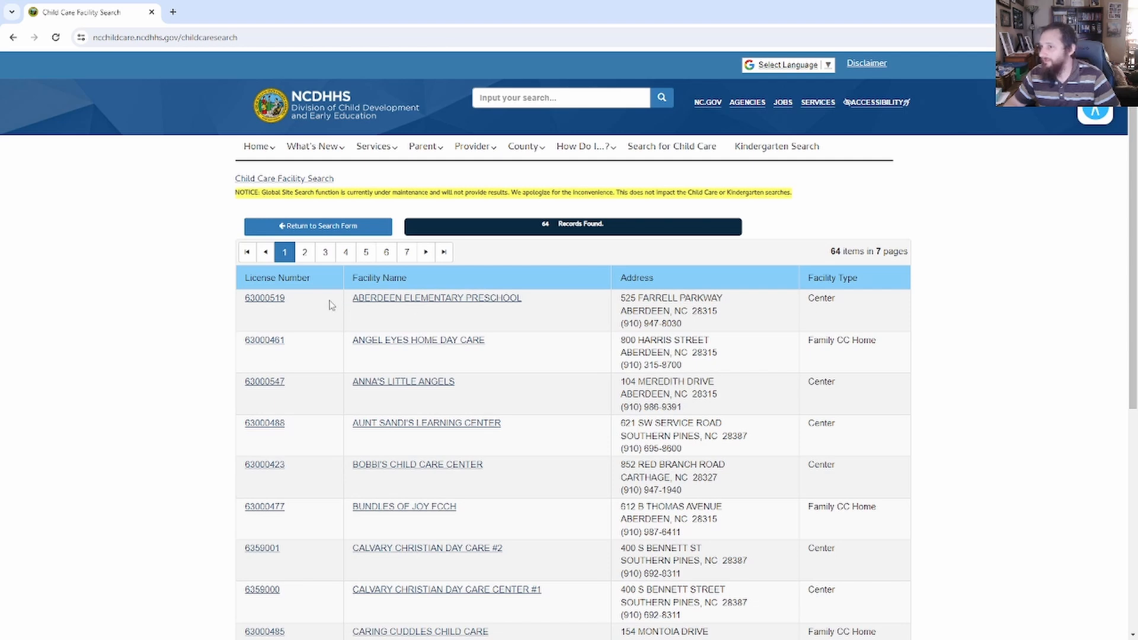
left_click_drag(290, 10, 0, 150)
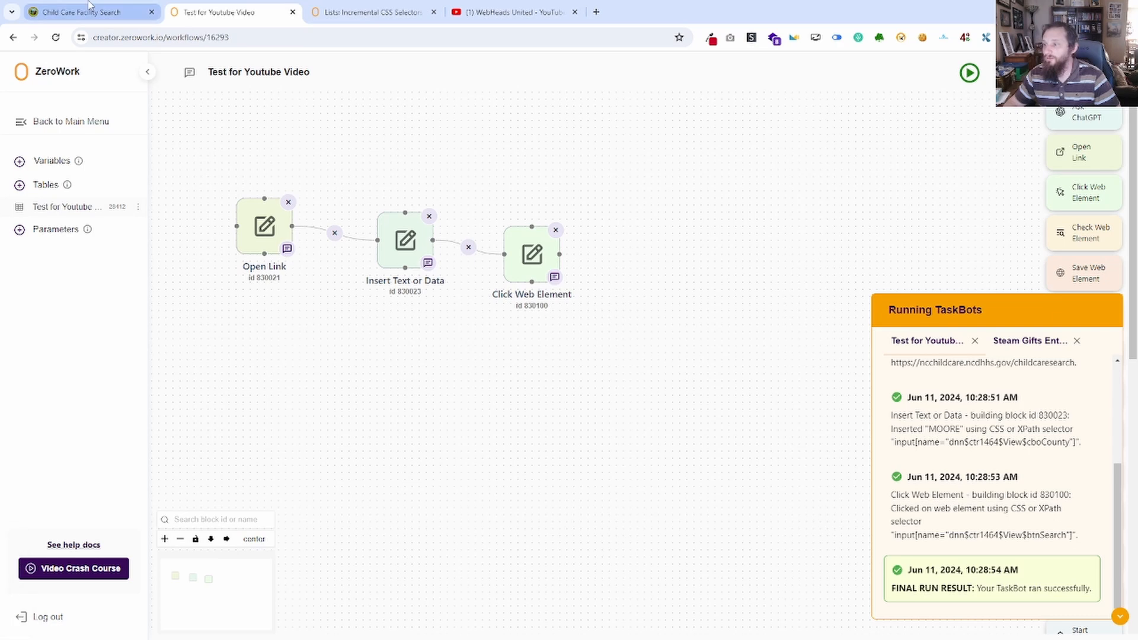
Copy the table[class*="rgMasterTable"] tbody > tr selector from Notepad, then return to the workflow and collapse the Running TaskBots log.
left_click_drag(0, 151, 642, 184)
left_click(473, 201)
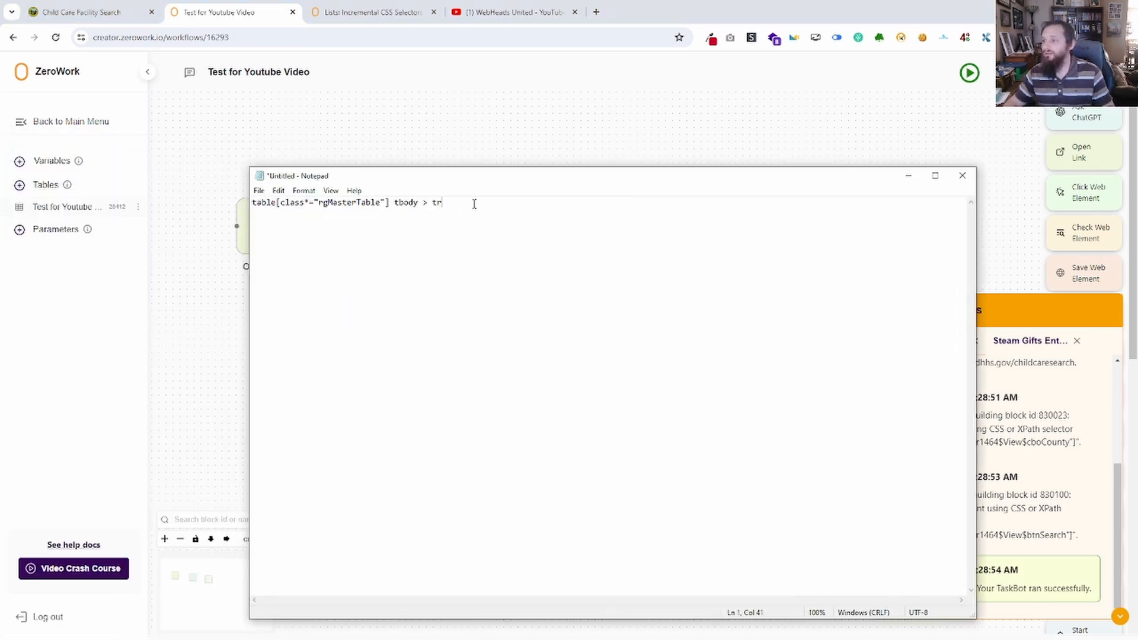
left_click_drag(473, 201, 264, 213)
key("ctrl+c")
left_click_drag(485, 180, 0, 181)
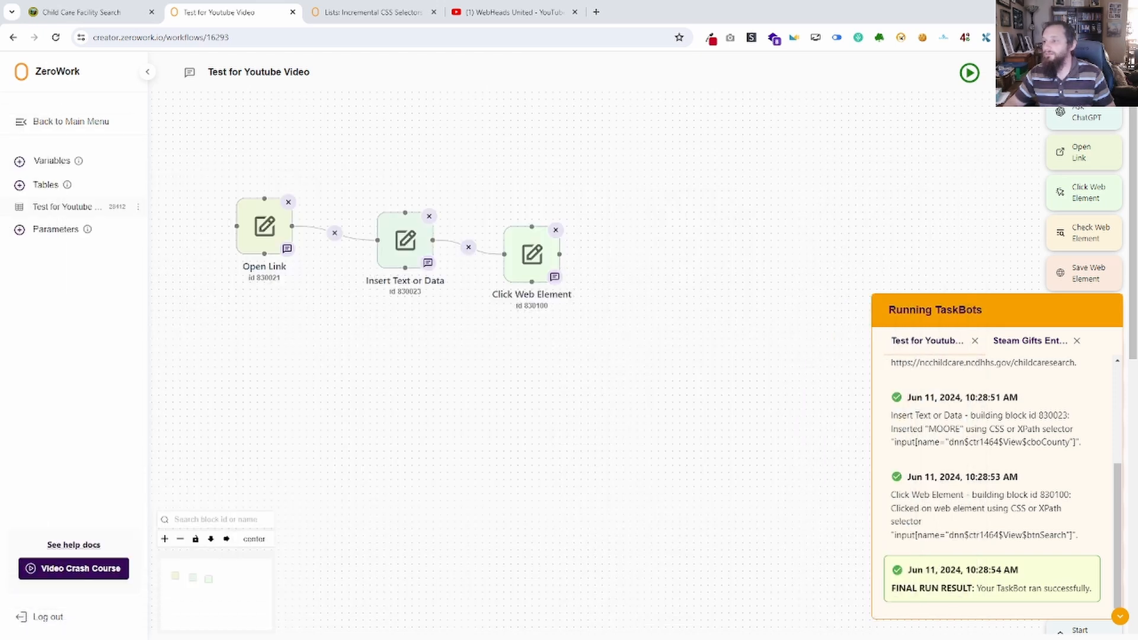
left_click(1120, 616)
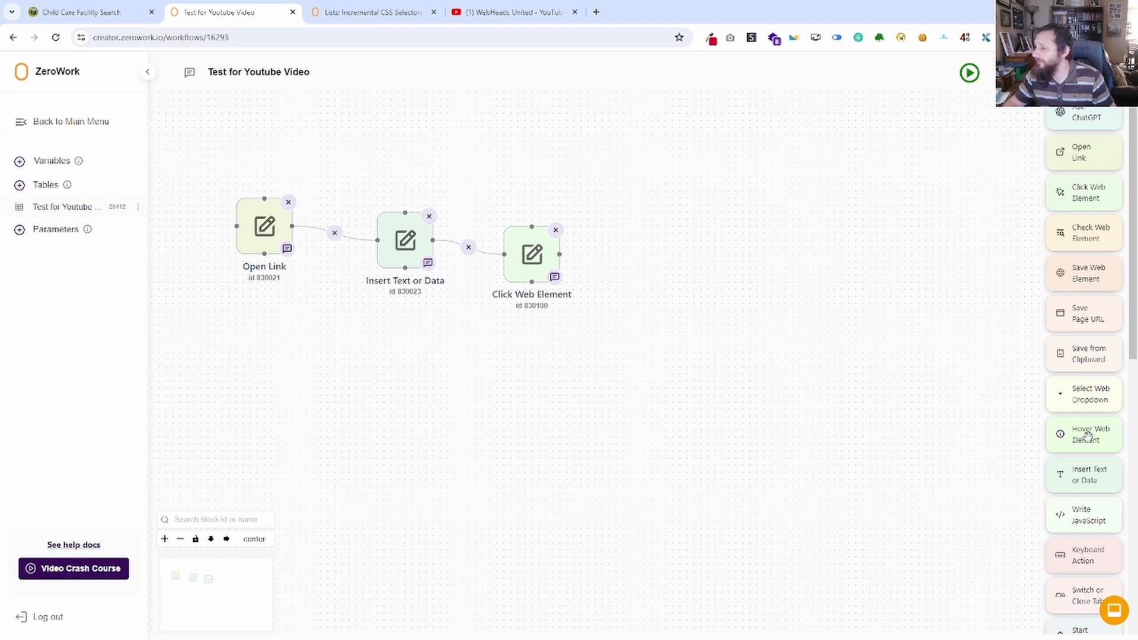
Add a Standard Start Repeat block after Click Web Element that auto-detects elements with lead selector table[class*="rgMasterTable"] tbody > tr, and save it.
scroll(1088, 475, "down", 4)
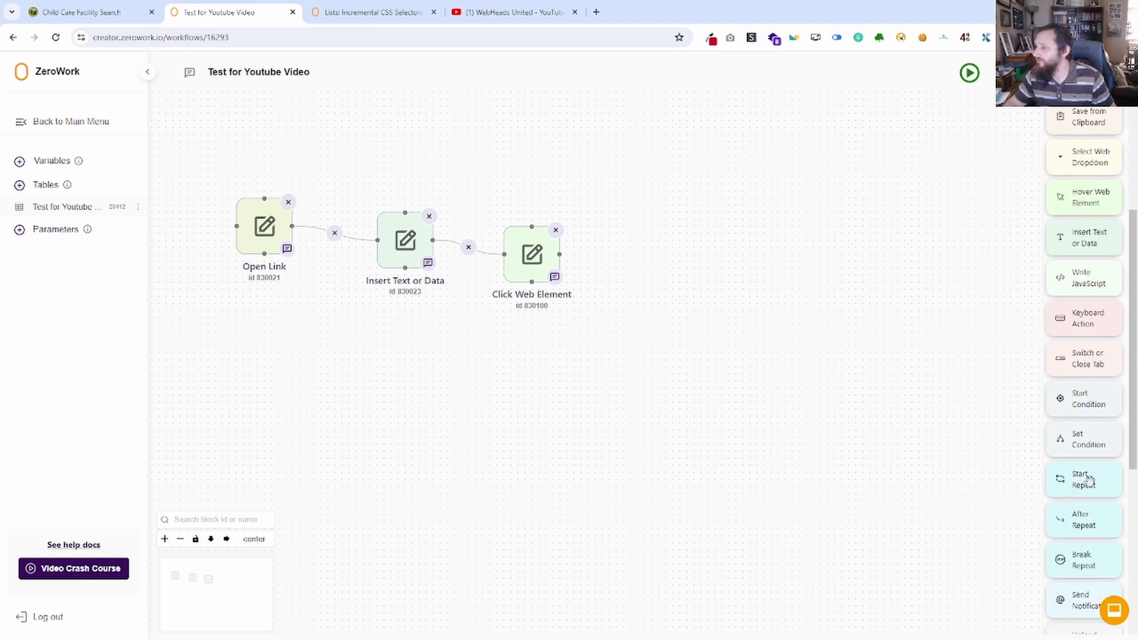
left_click_drag(1093, 485, 643, 256)
left_click(560, 332)
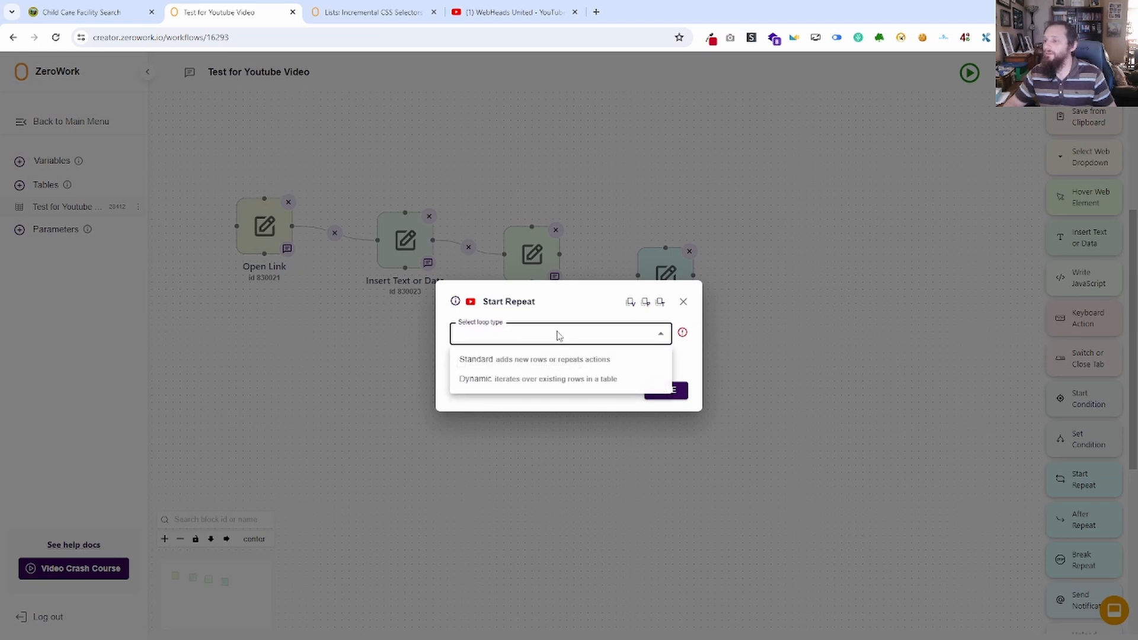
left_click(503, 367)
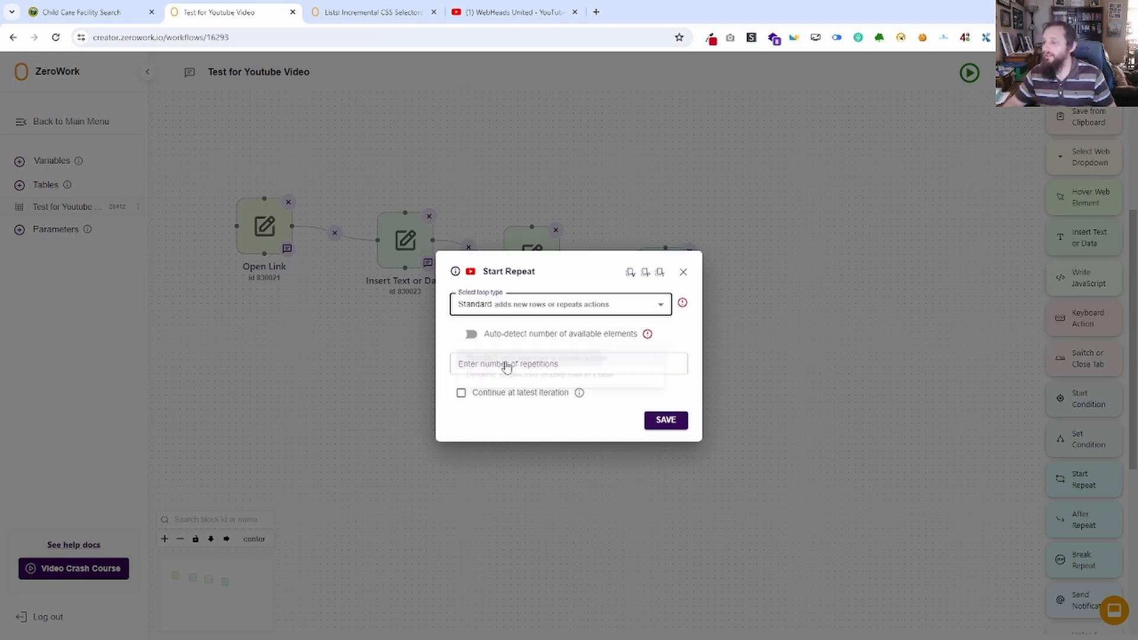
left_click(477, 333)
key("ctrl+v")
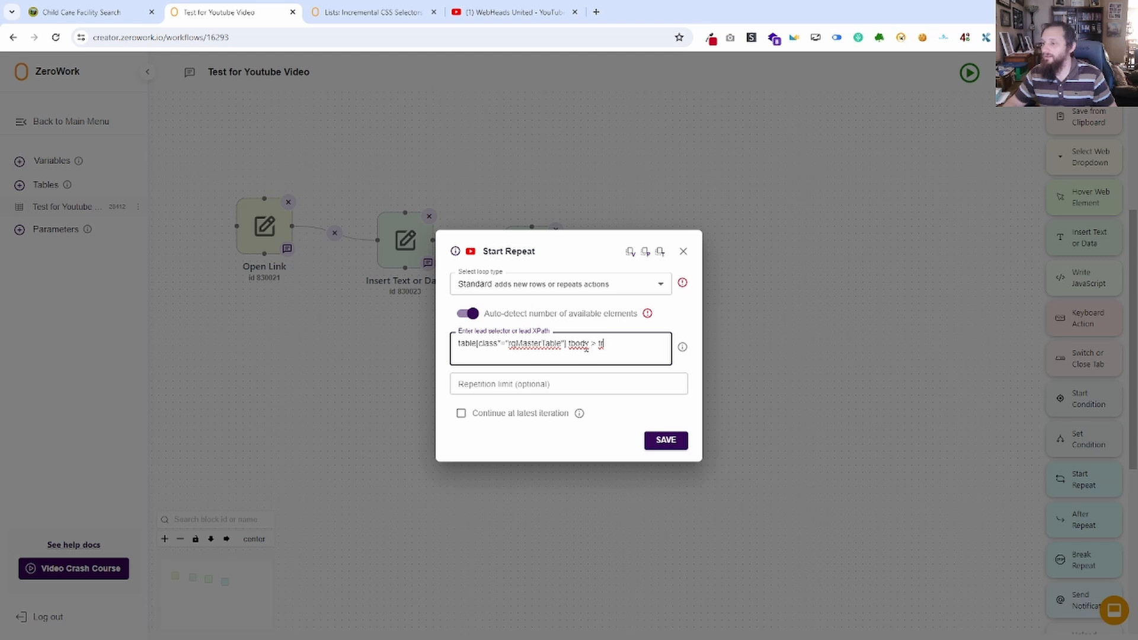
left_click(666, 440)
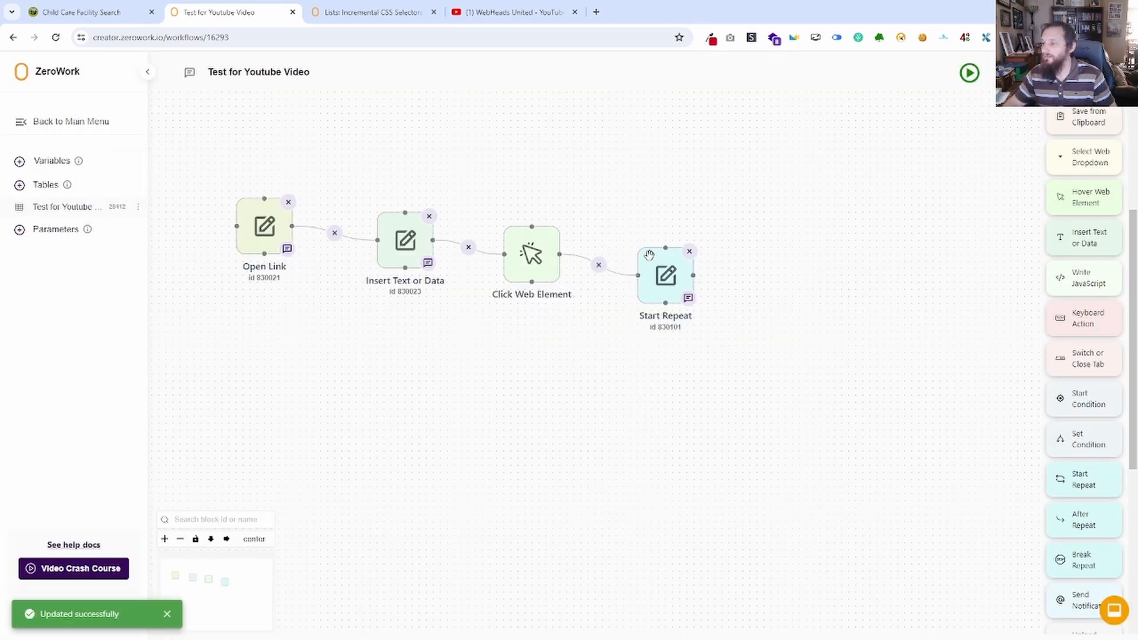
left_click(392, 18)
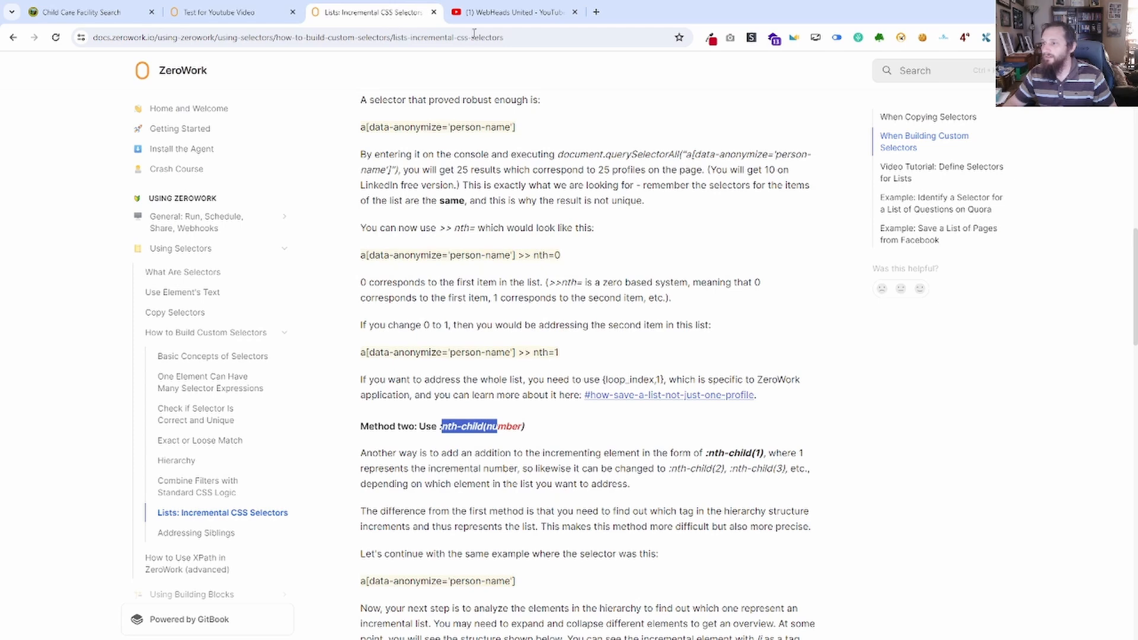
left_click(510, 12)
left_click(225, 12)
left_click(83, 12)
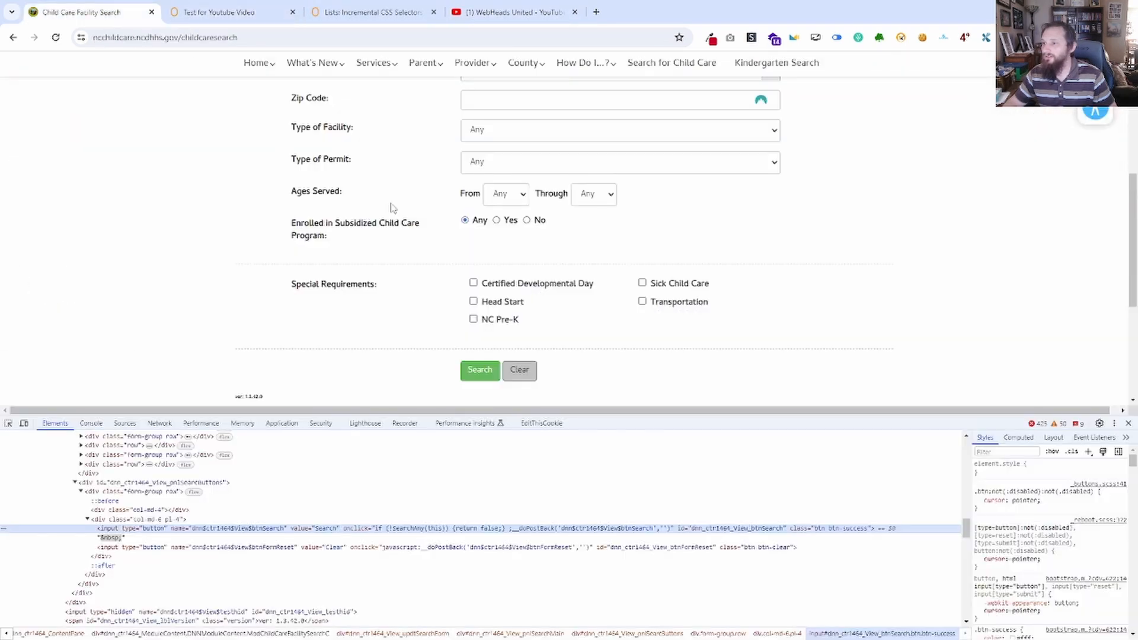
left_click(258, 7)
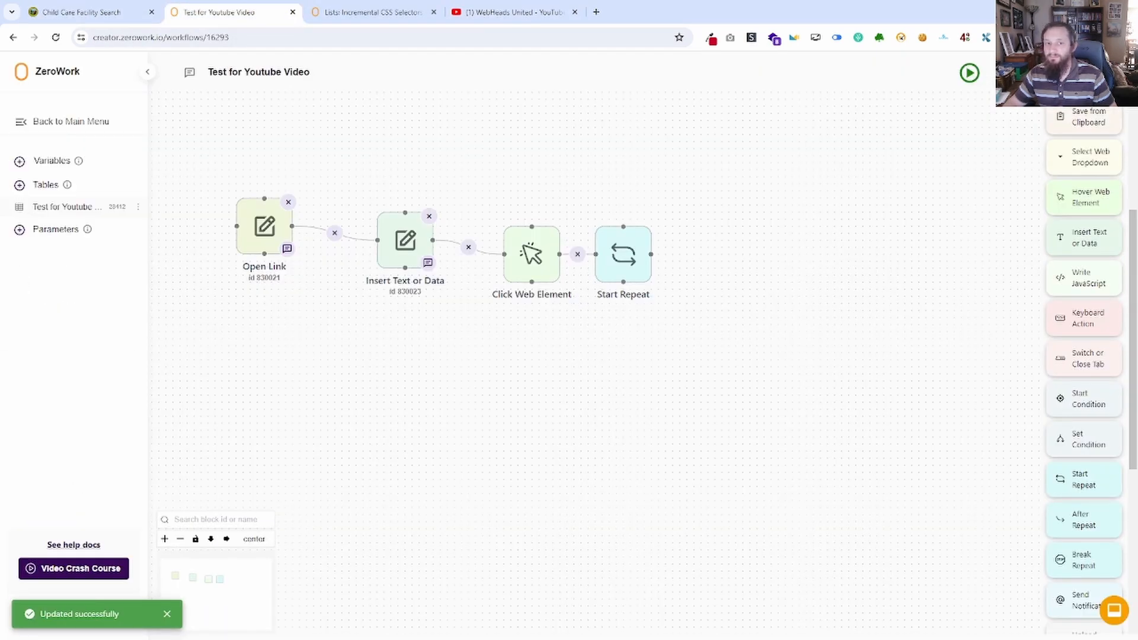
Run the TaskBot with the loop and read the Start Repeat entries in the Running TaskBots log.
left_click(970, 72)
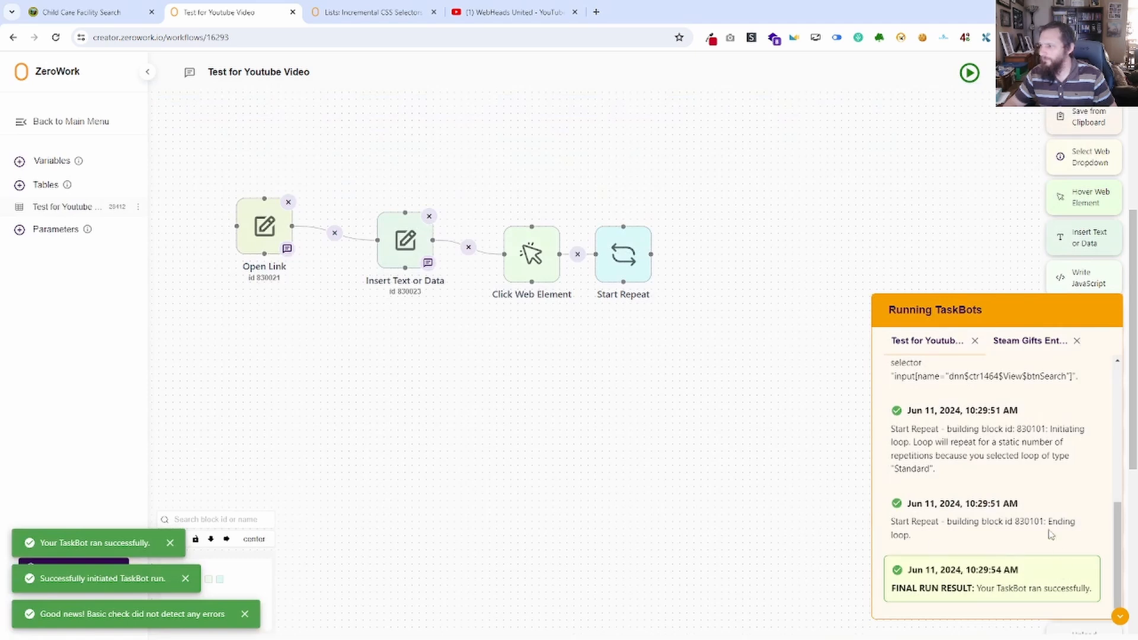
scroll(1050, 444, "up", 1)
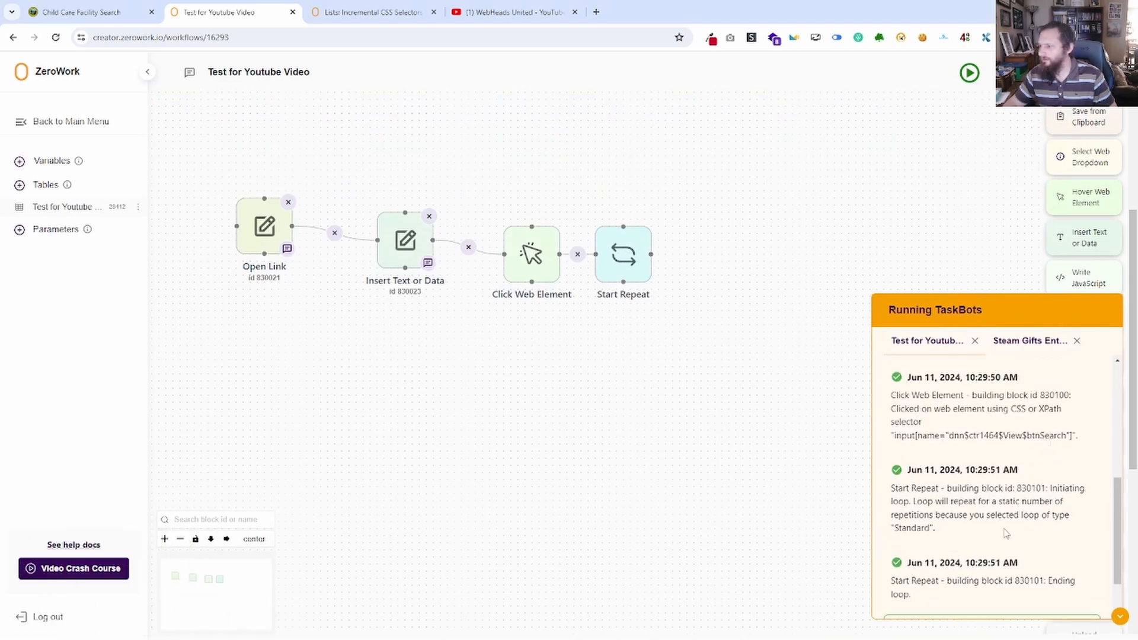
left_click_drag(935, 529, 920, 488)
left_click(999, 502)
Review the newest run's logs in the TaskBot Run Reports, then return to the workflow and collapse the running log.
left_click(1020, 73)
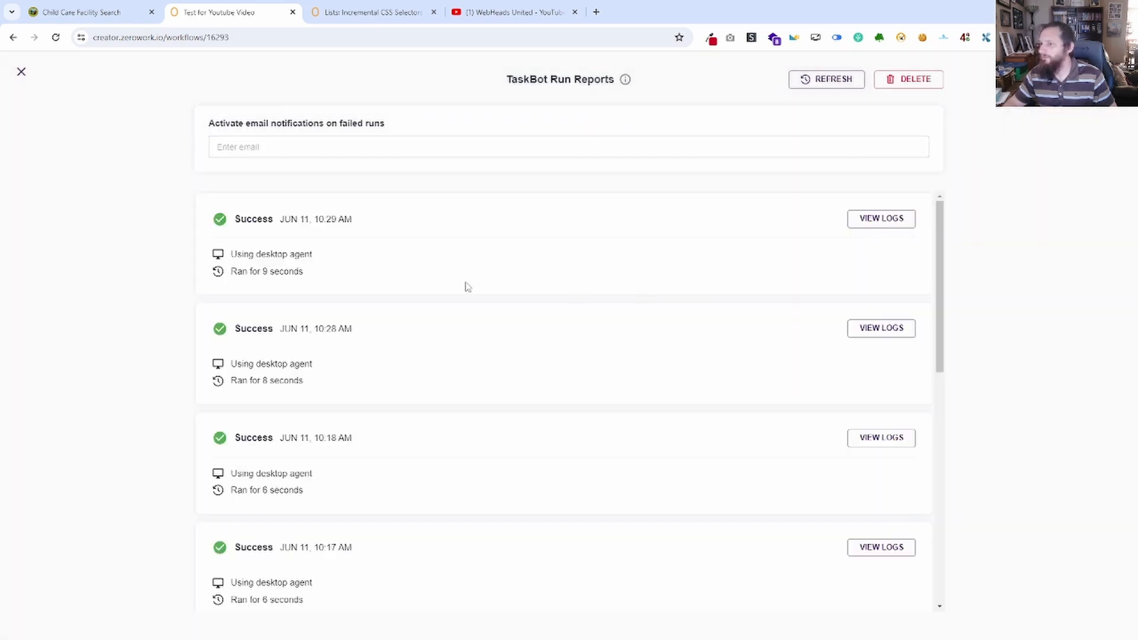
left_click(875, 221)
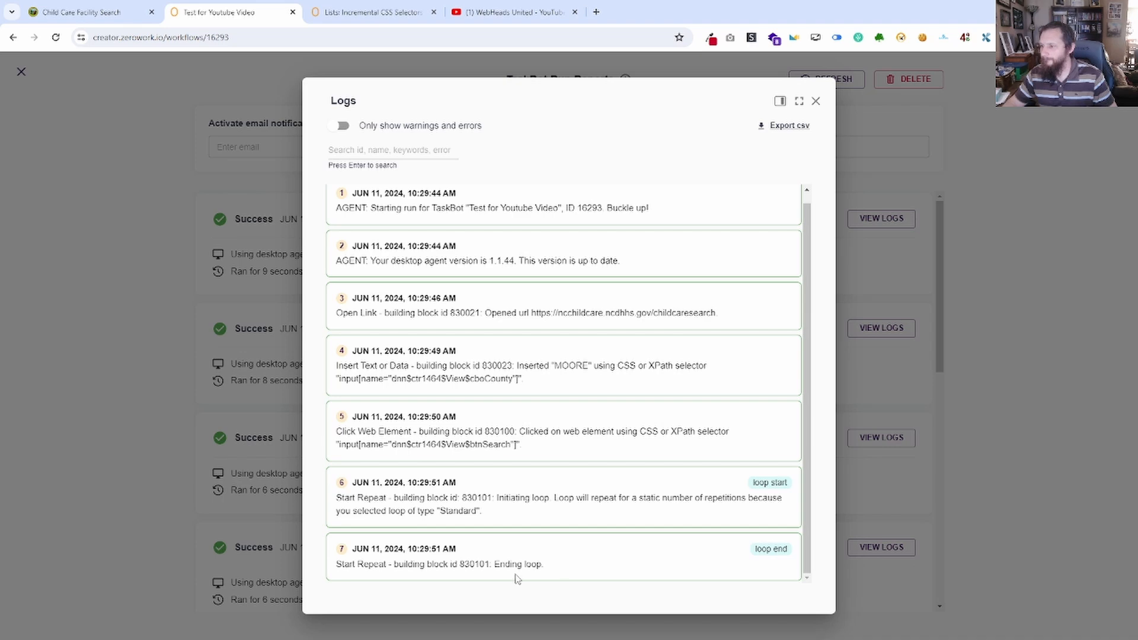
left_click(816, 102)
left_click(35, 72)
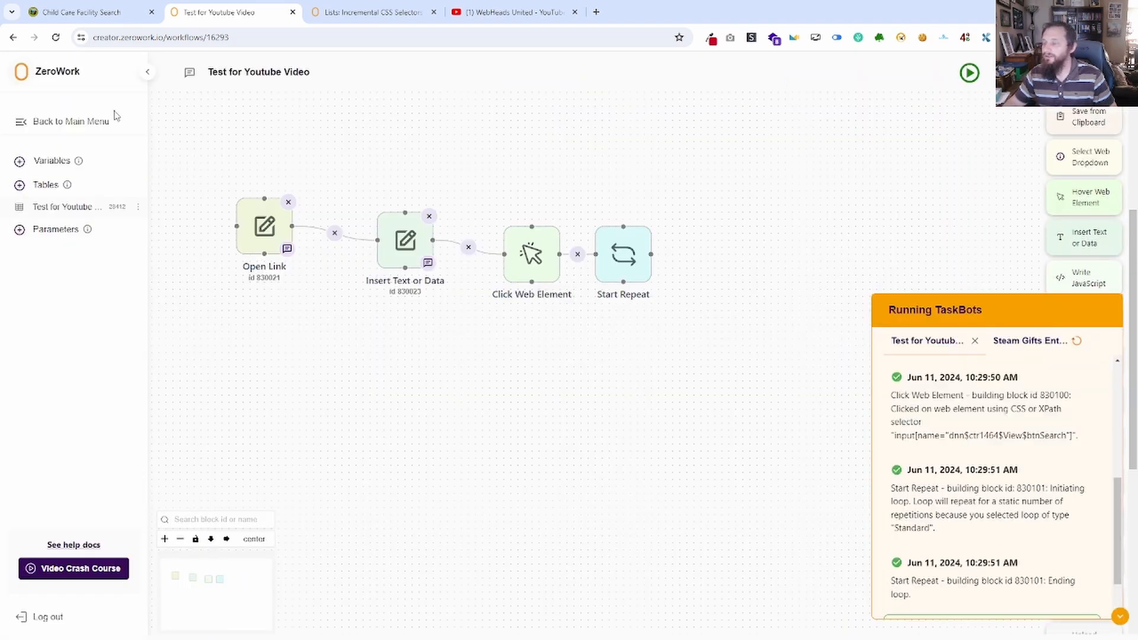
left_click(1119, 616)
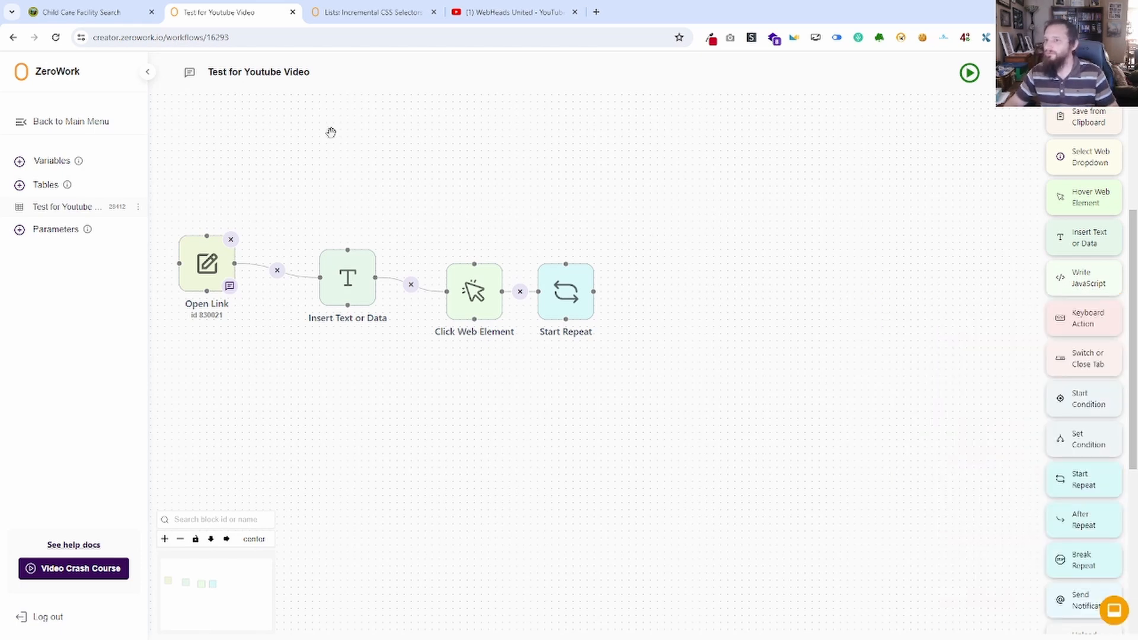
left_click(82, 12)
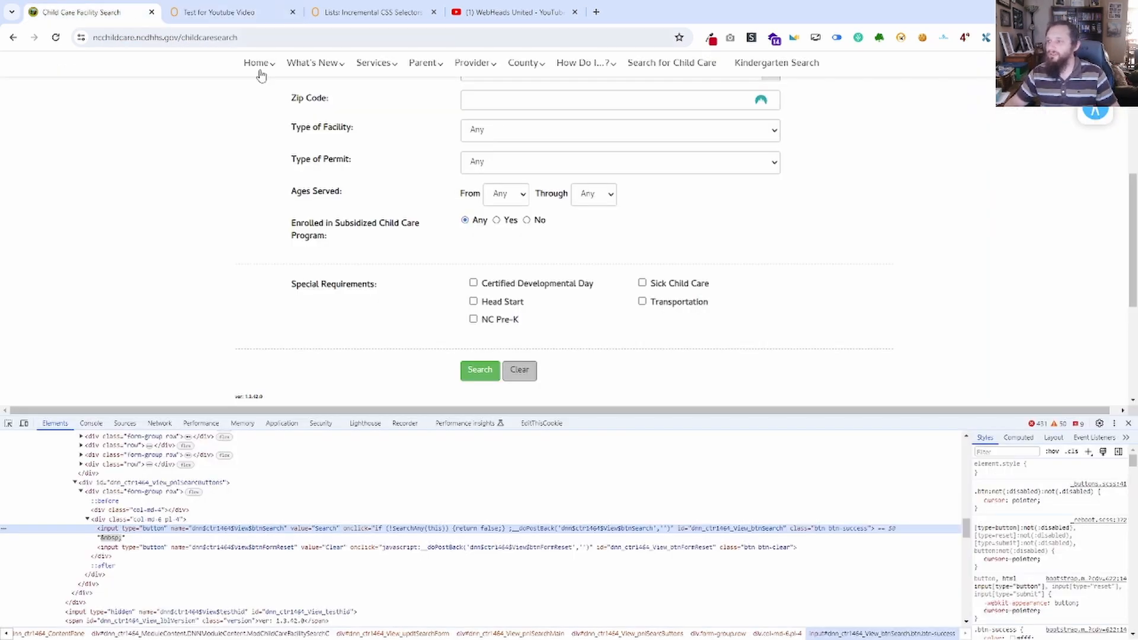
left_click(220, 12)
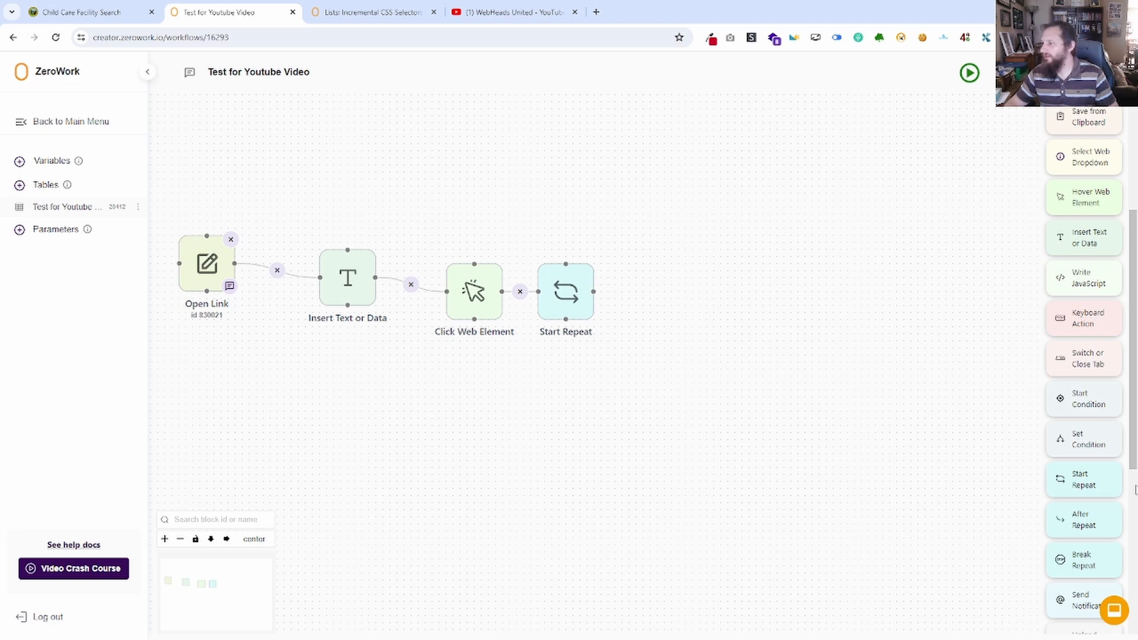
Add a Remove Duplicates block beyond Start Repeat for the Facility Name column of the Test for Youtube Video table, and save it.
scroll(1097, 465, "down", 5)
scroll(1097, 473, "down", 1)
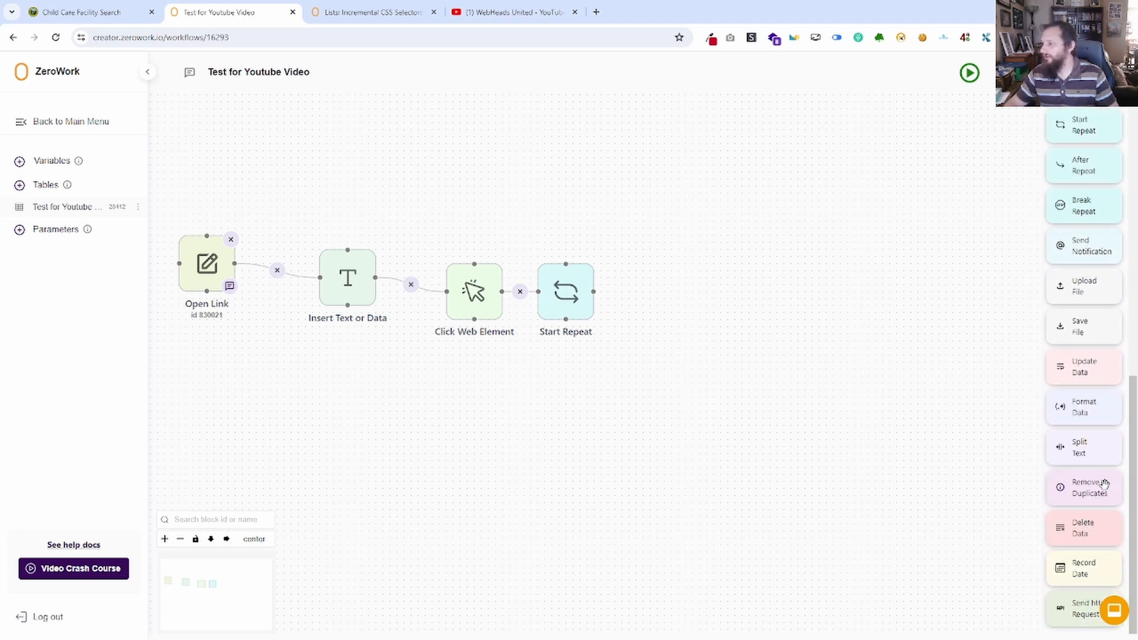
left_click_drag(1104, 490, 709, 299)
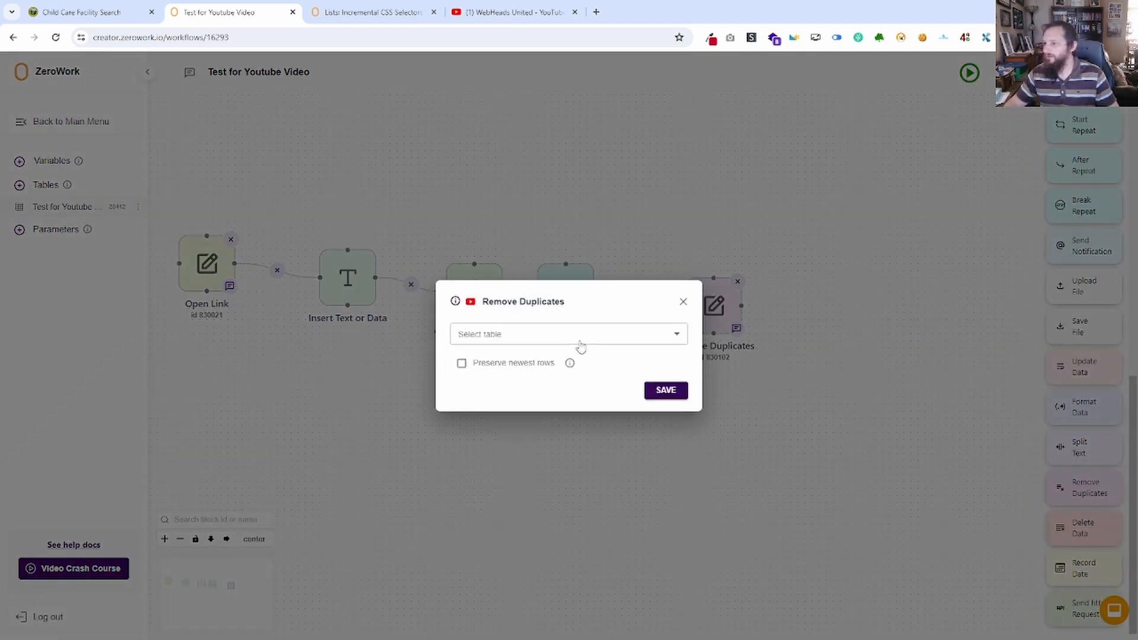
left_click(563, 335)
left_click(539, 360)
left_click(564, 355)
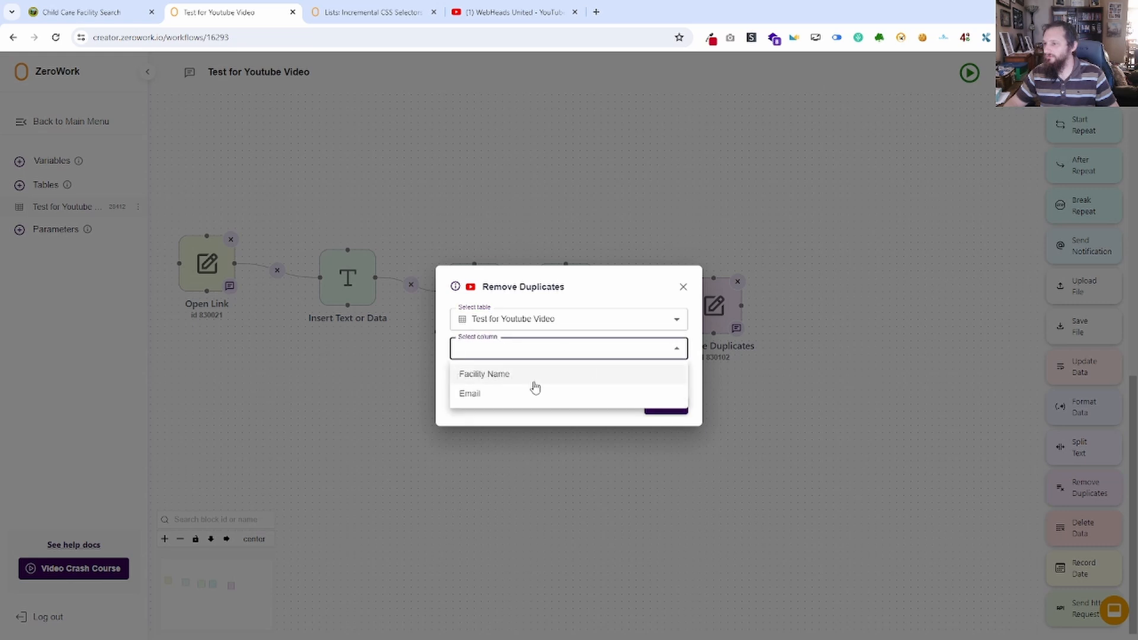
left_click(531, 374)
left_click(660, 409)
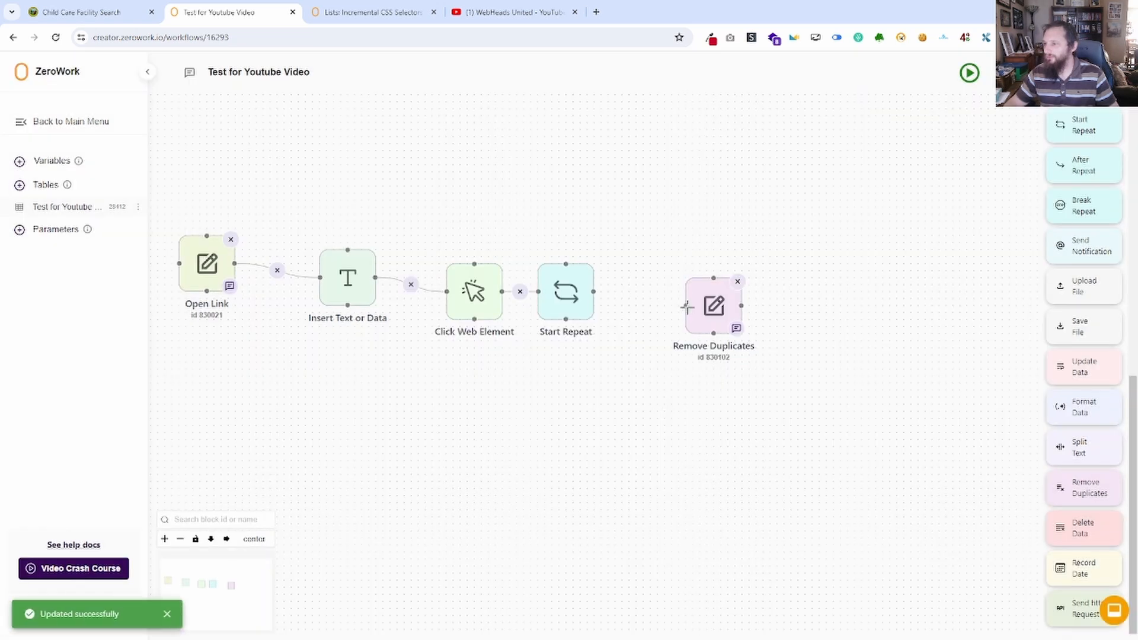
Run the TaskBot with Start Repeat connected to Remove Duplicates, and delete the Remove Duplicates block.
left_click_drag(687, 306, 594, 291)
left_click(969, 74)
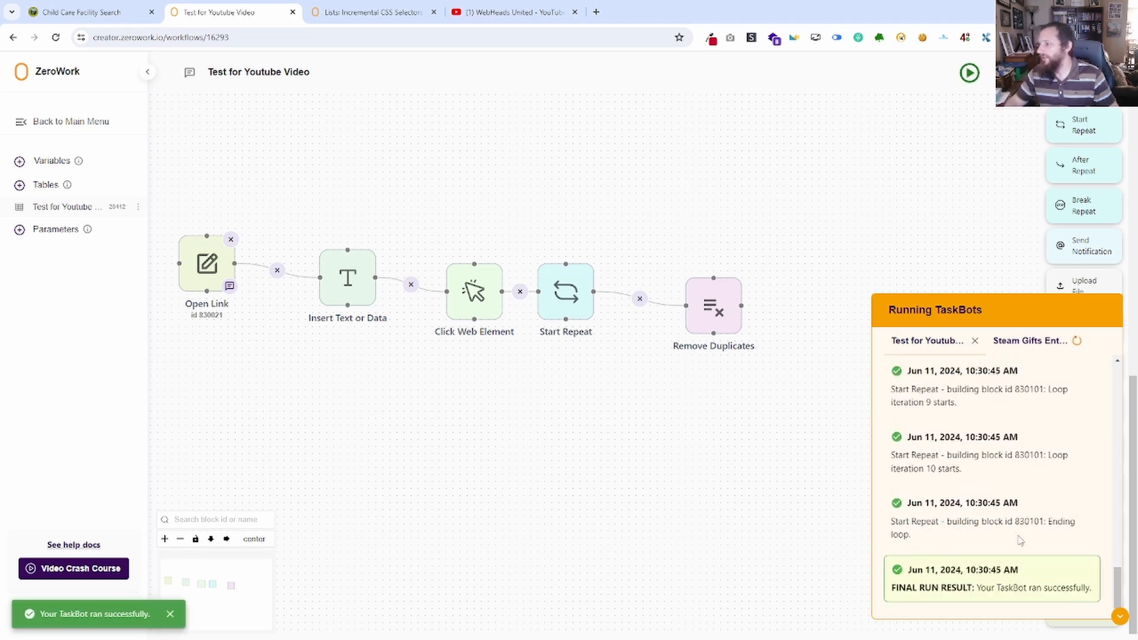
left_click_drag(947, 454, 938, 468)
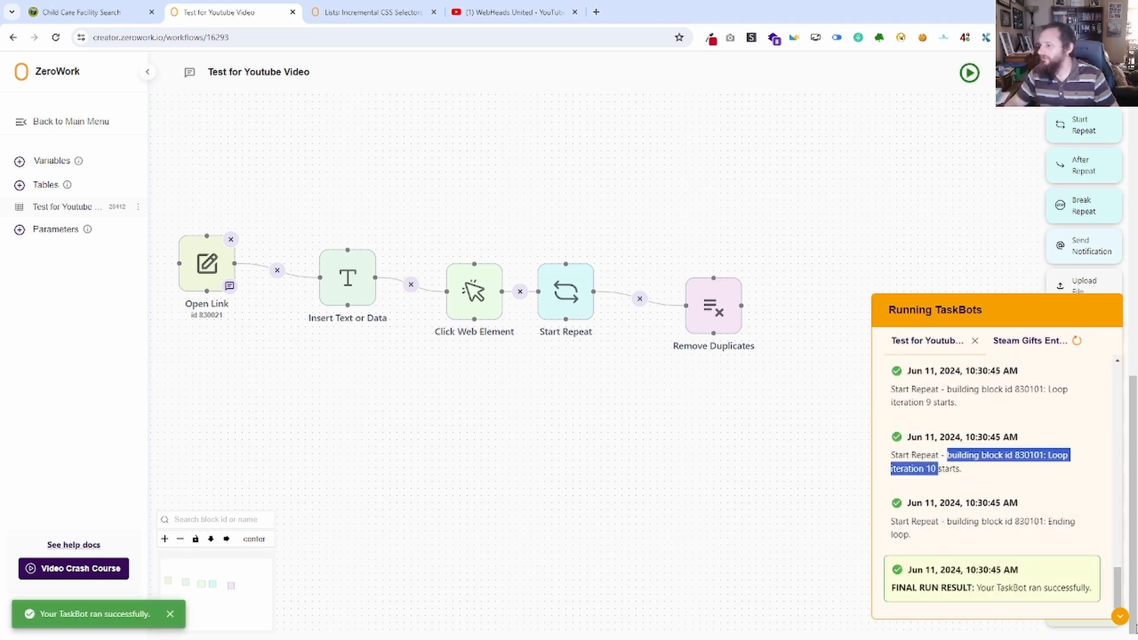
left_click(1120, 617)
left_click(737, 281)
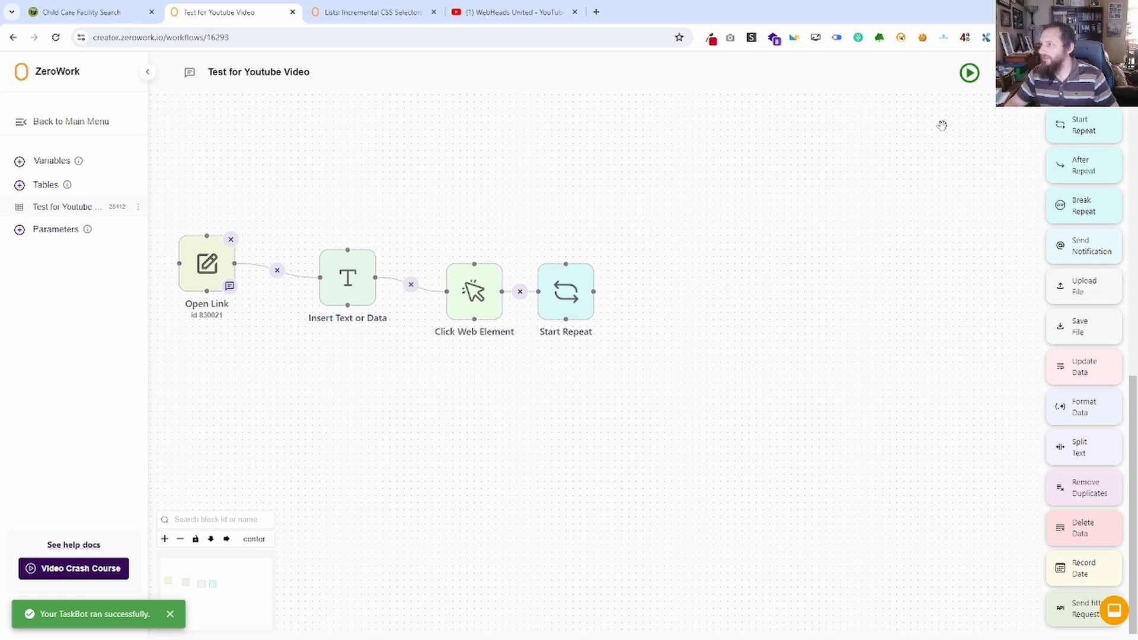
Review the newest run's logs for the Remove Duplicates warning, loop iterations and lead selector entry, and return to the workflow.
left_click(1031, 73)
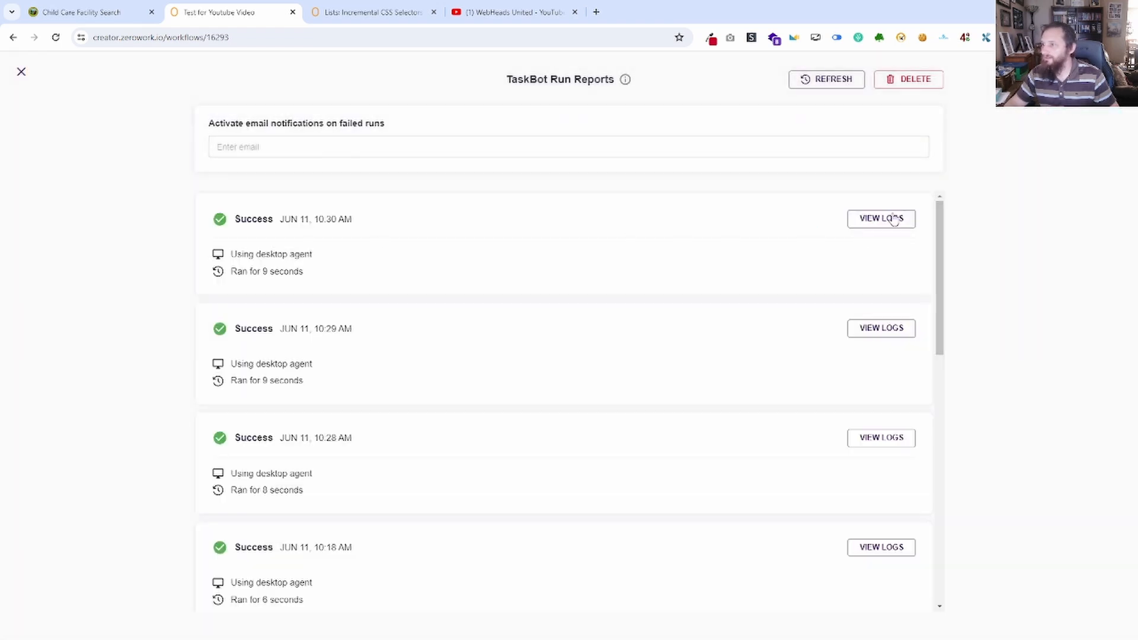
left_click(894, 219)
scroll(490, 322, "down", 10)
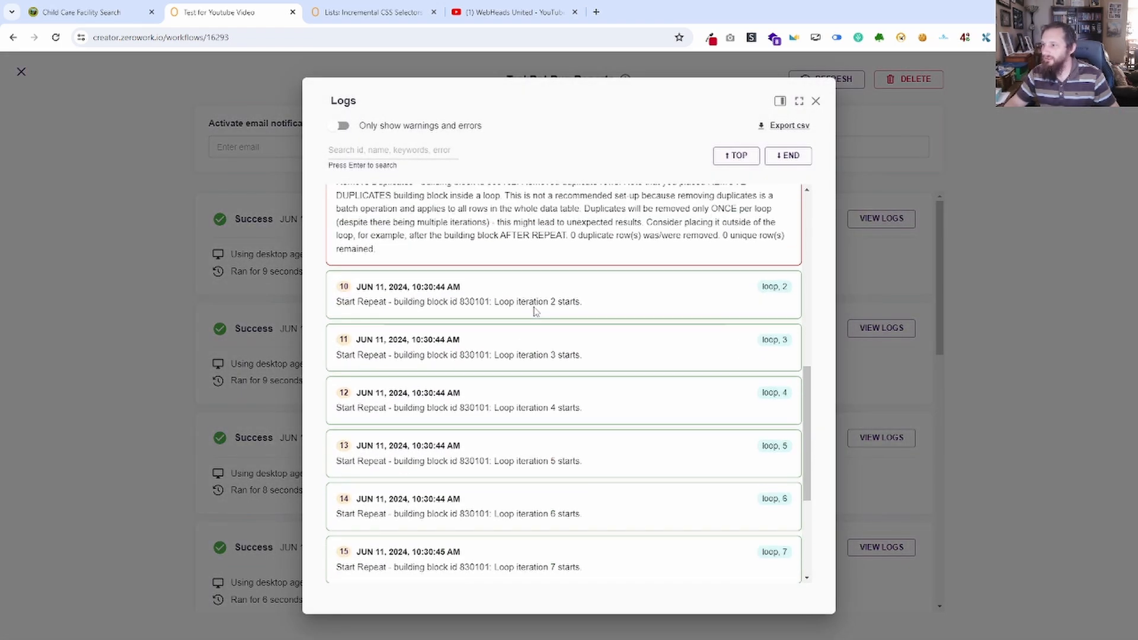
scroll(535, 311, "up", 2)
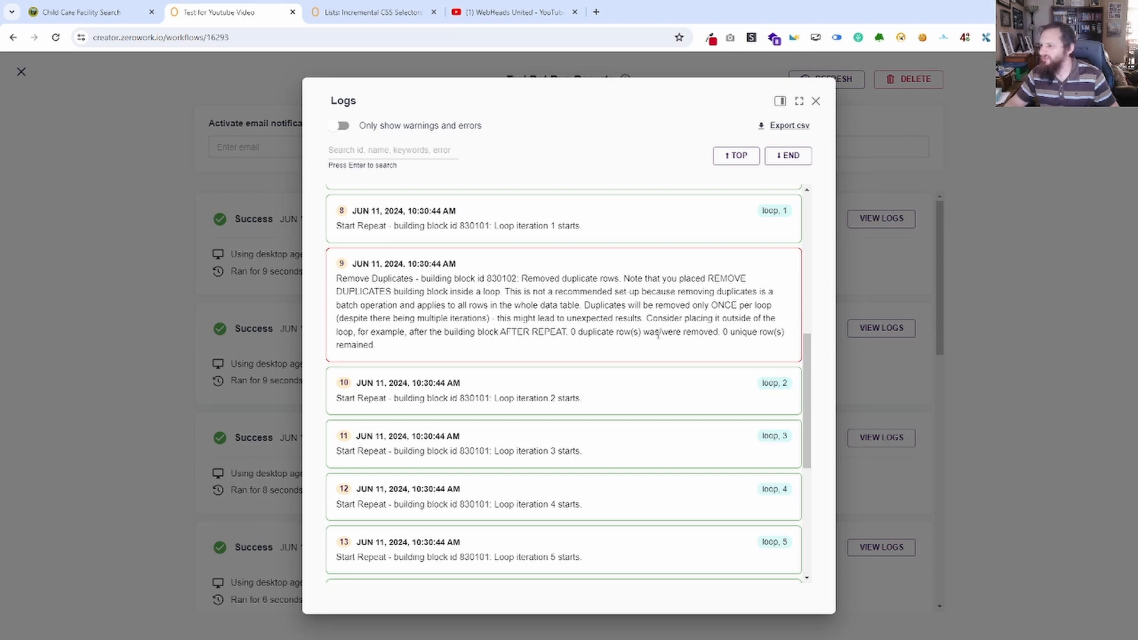
scroll(657, 335, "down", 6)
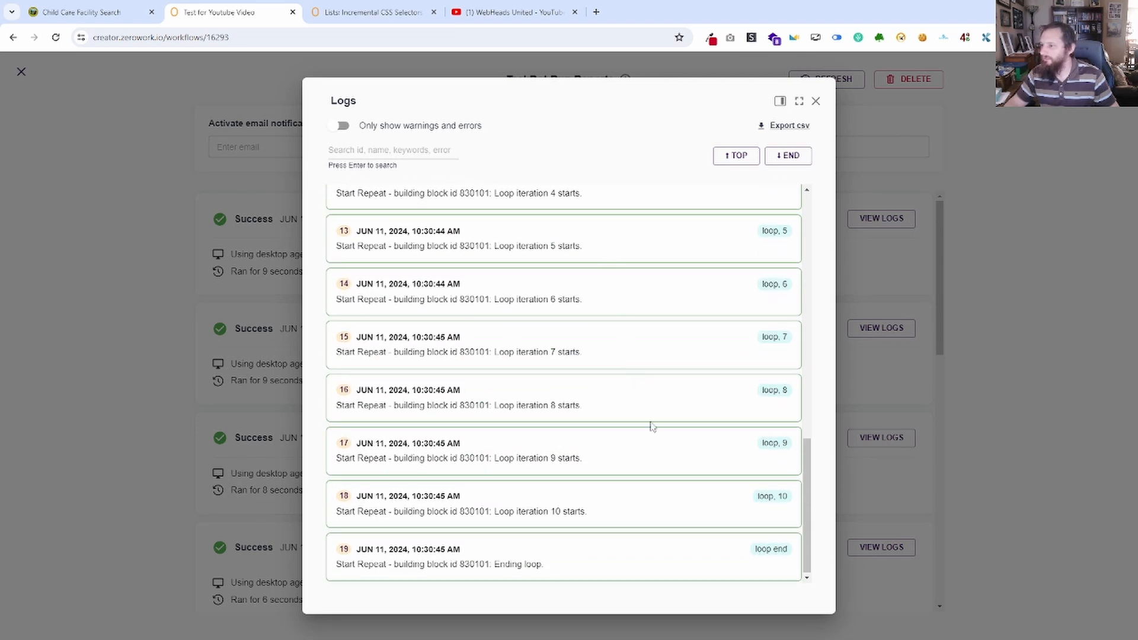
scroll(584, 510, "up", 9)
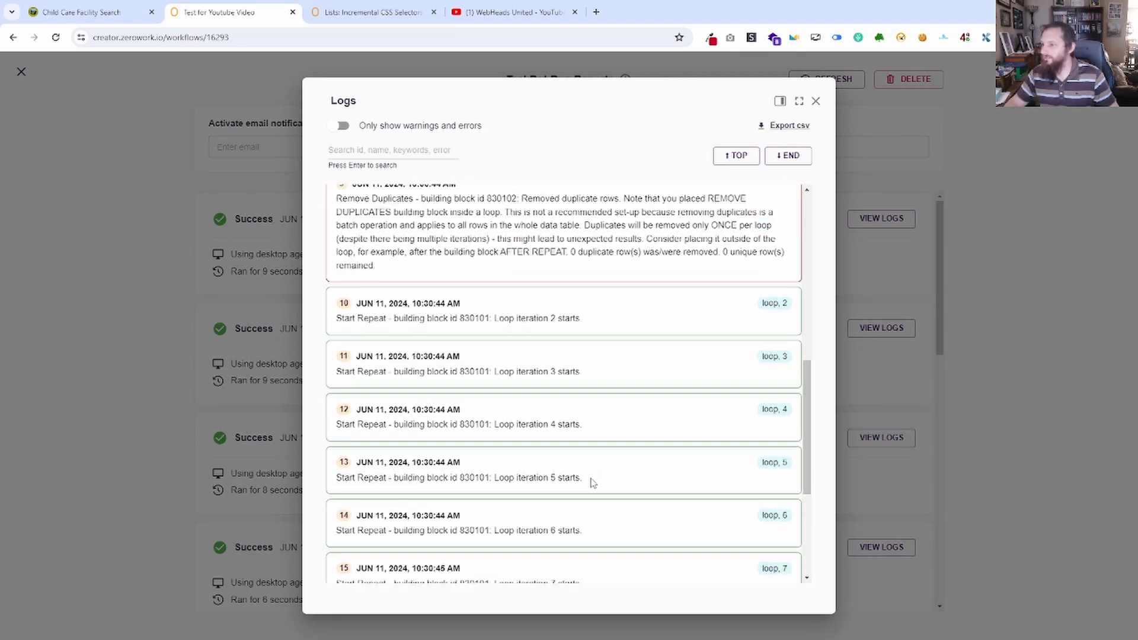
left_click_drag(676, 341, 336, 320)
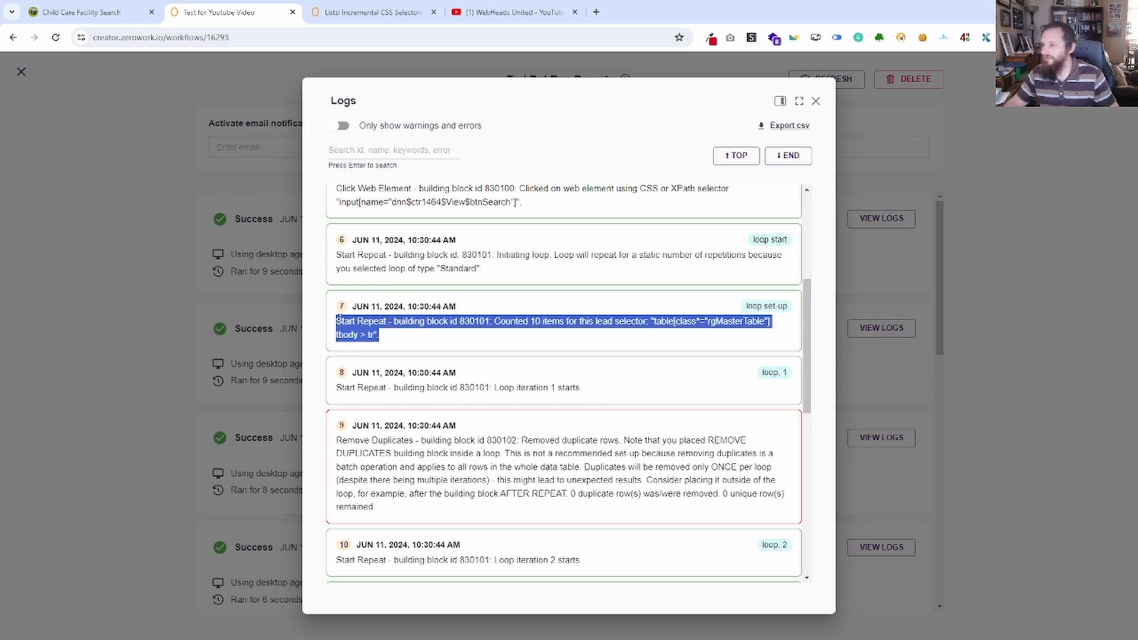
left_click(816, 100)
left_click(21, 71)
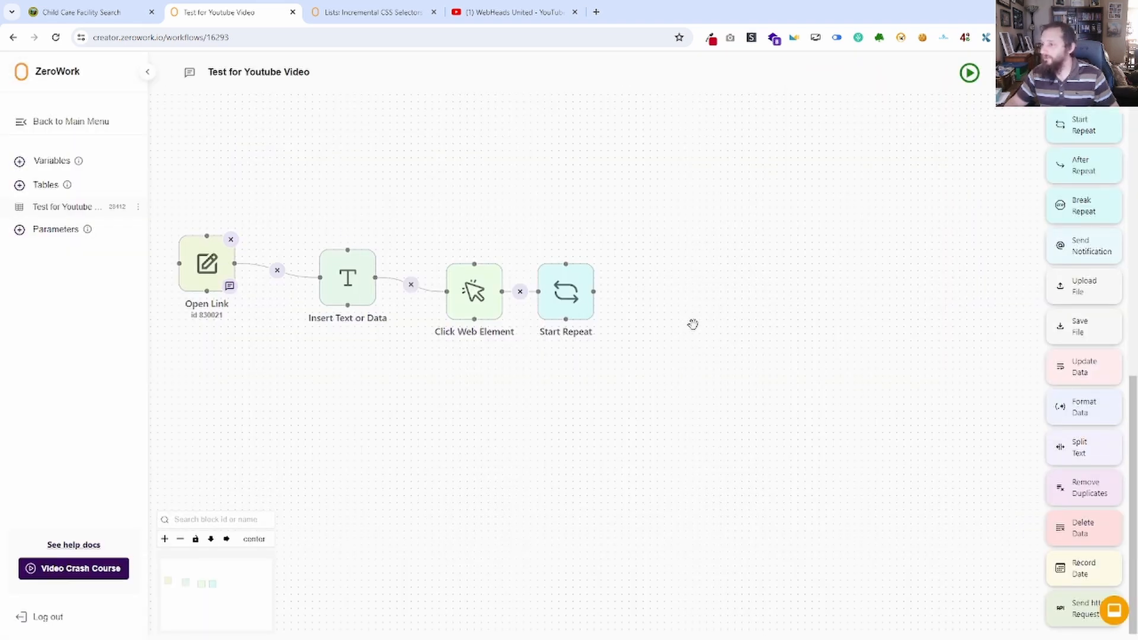
On the Child Care Facility Search page, search with MOORE county and inspect the first result's license number link.
left_click(104, 13)
scroll(418, 275, "up", 5)
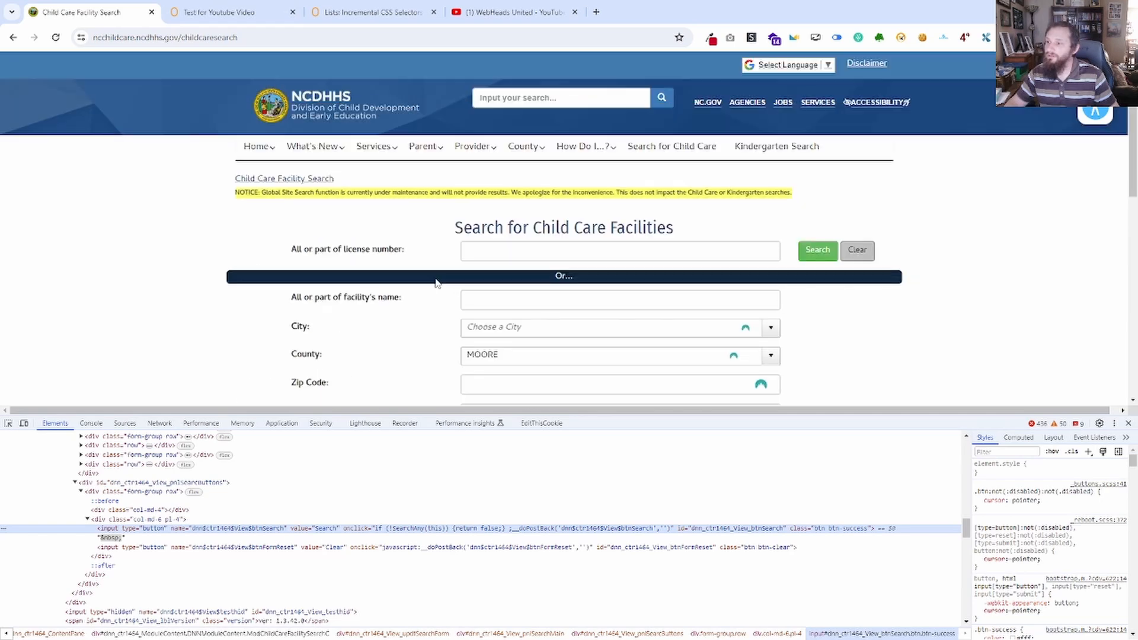
scroll(437, 280, "down", 4)
scroll(546, 338, "down", 1)
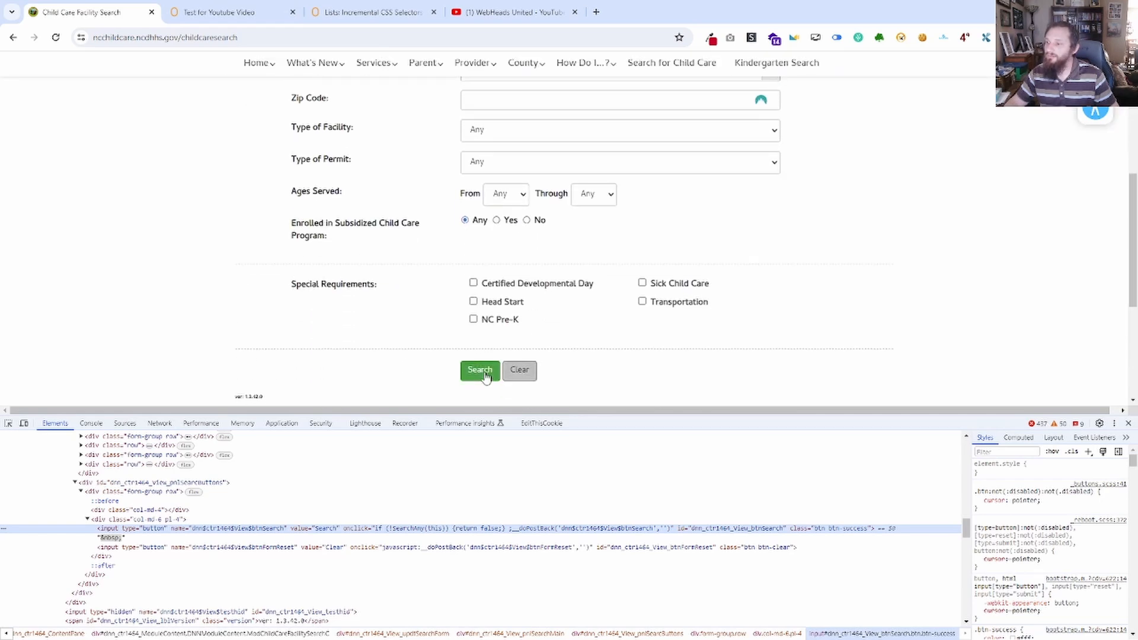
left_click(480, 373)
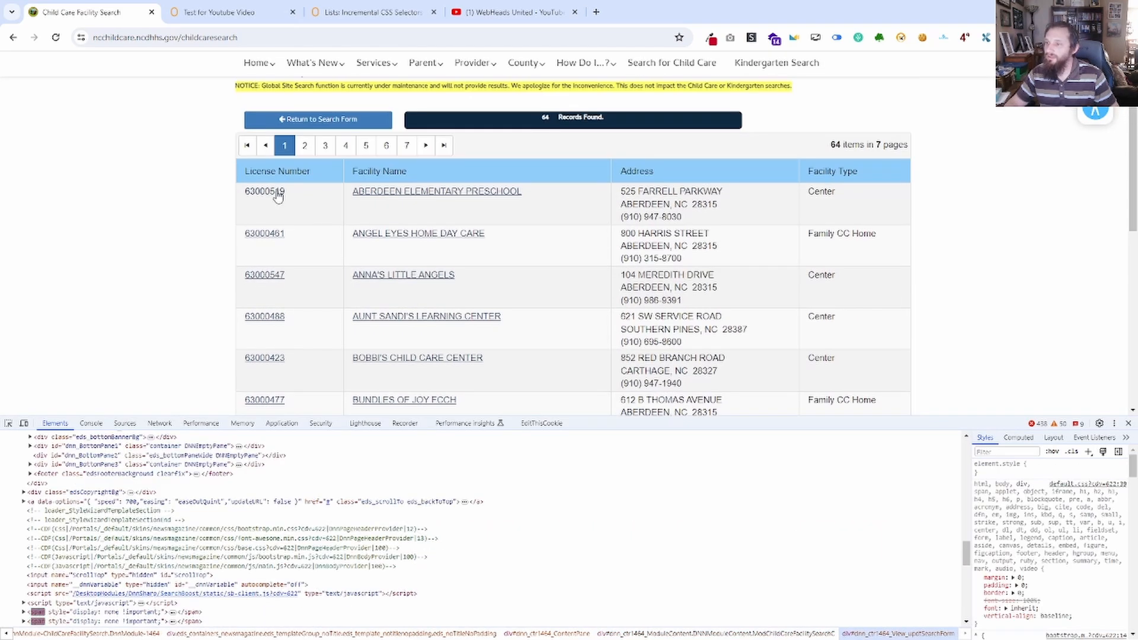
right_click(276, 195)
left_click(330, 452)
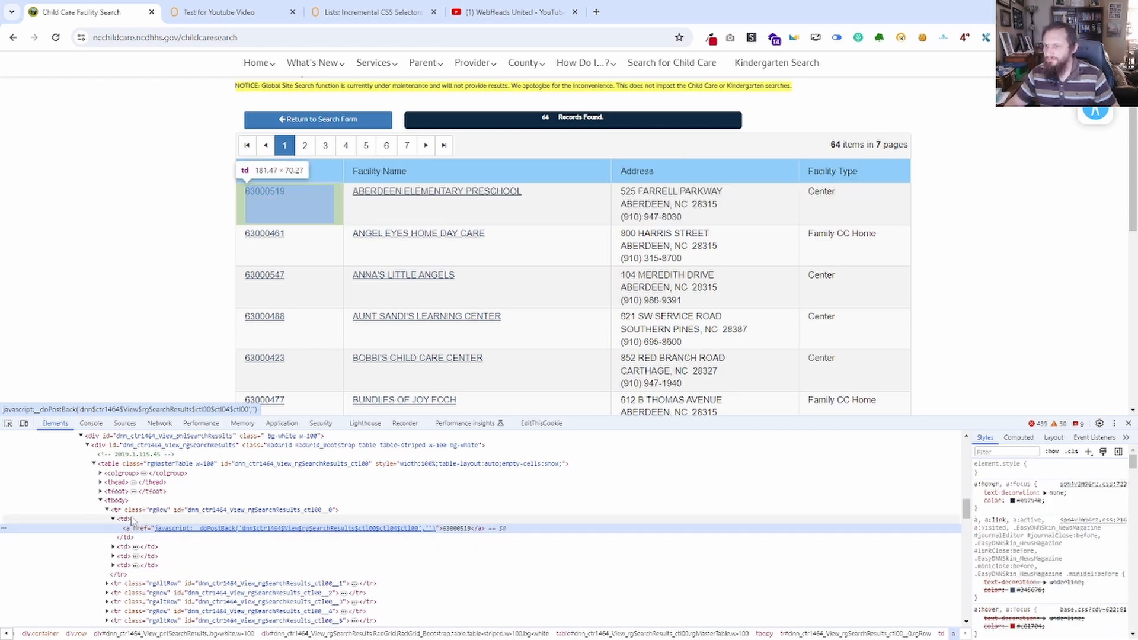
Copy Start Repeat's lead selector and paste it as the selector of a new Save Web Element block placed beyond Start Repeat.
left_click(225, 12)
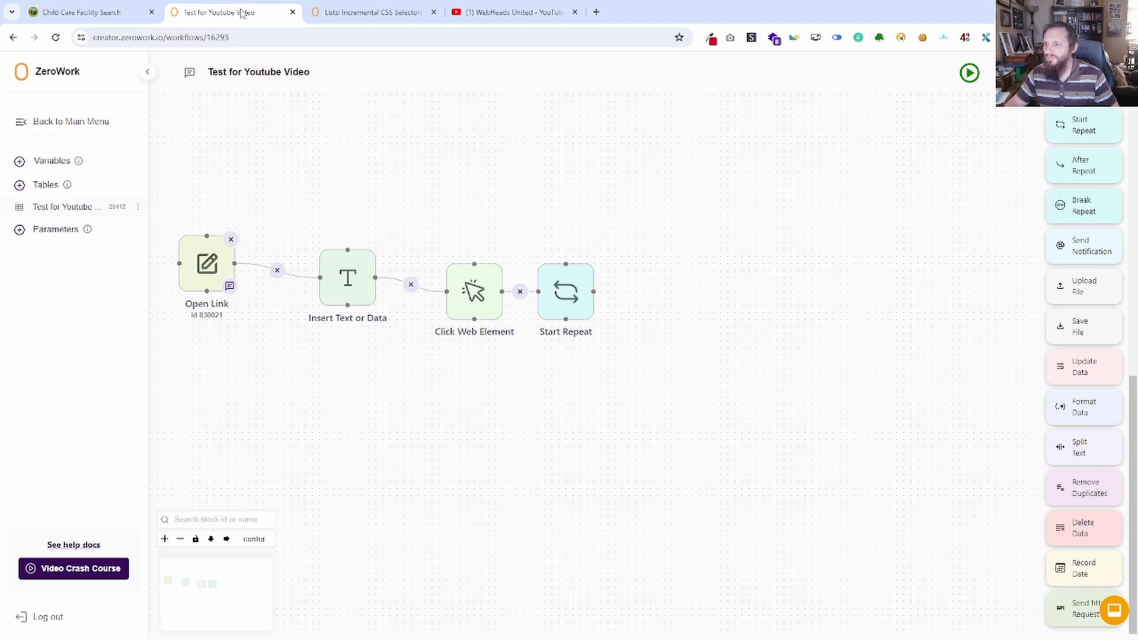
left_click(551, 315)
triple_click(512, 356)
key("ctrl+c")
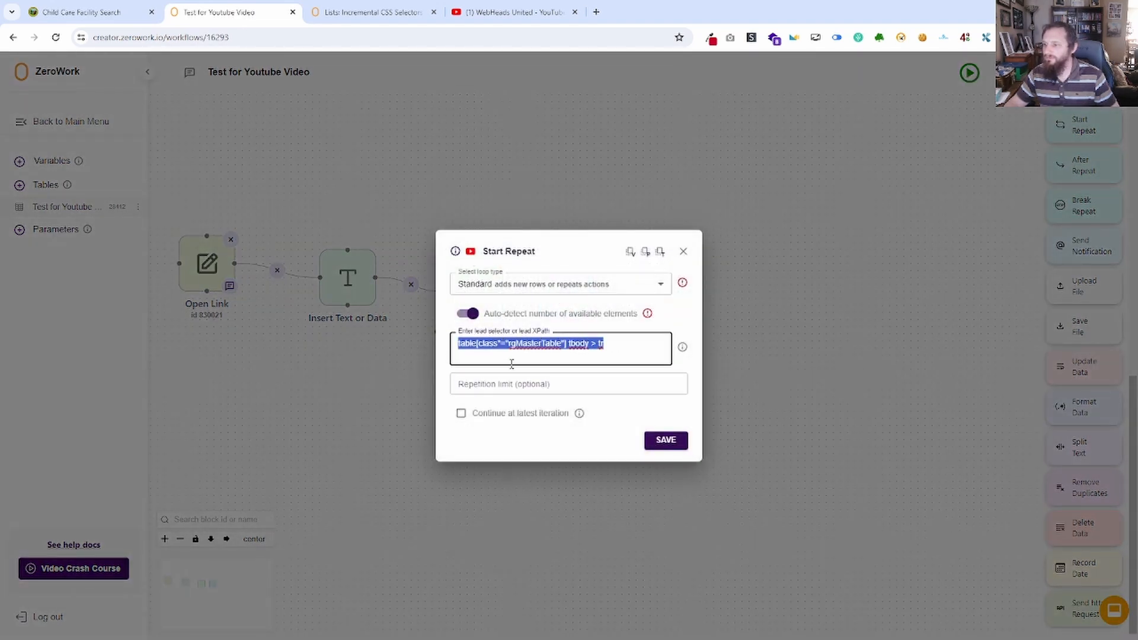
left_click(682, 252)
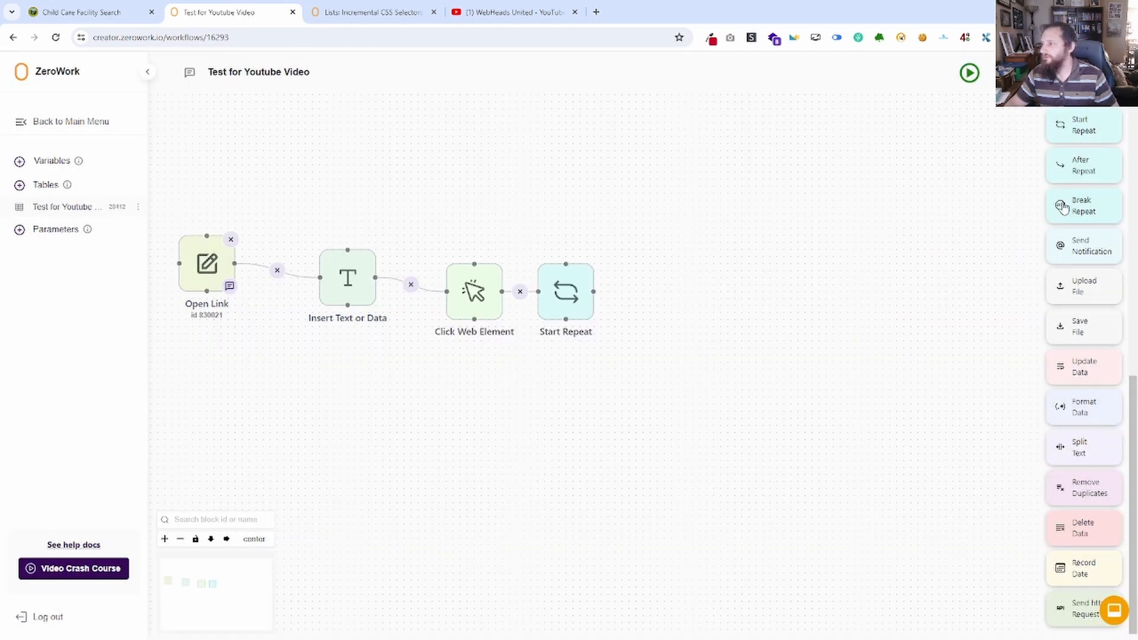
scroll(1091, 392, "up", 7)
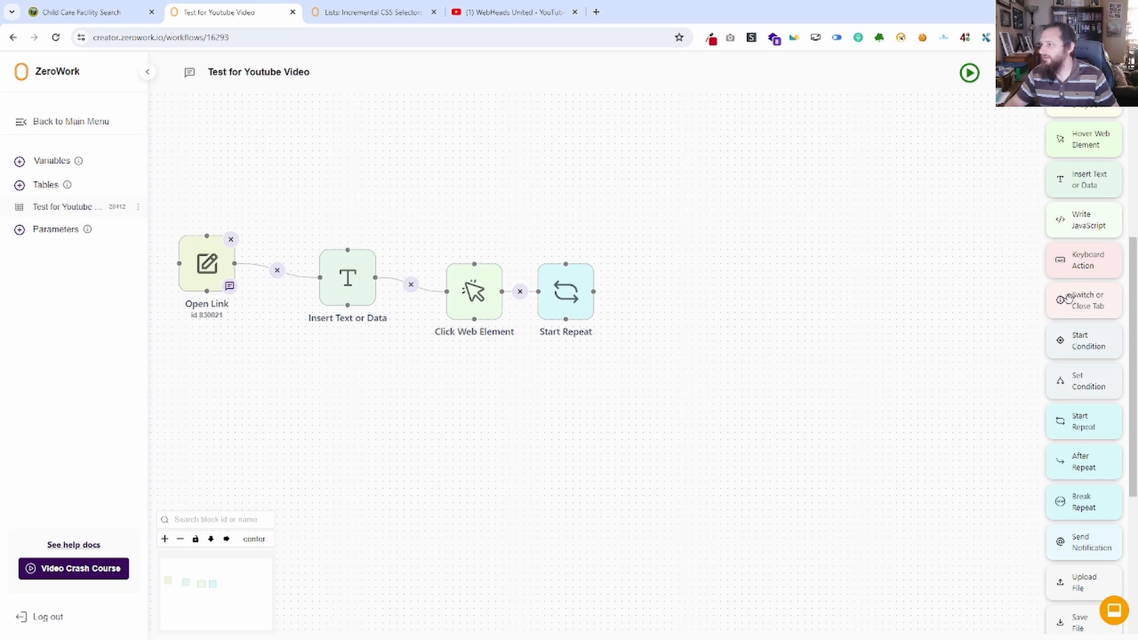
scroll(1098, 244, "up", 2)
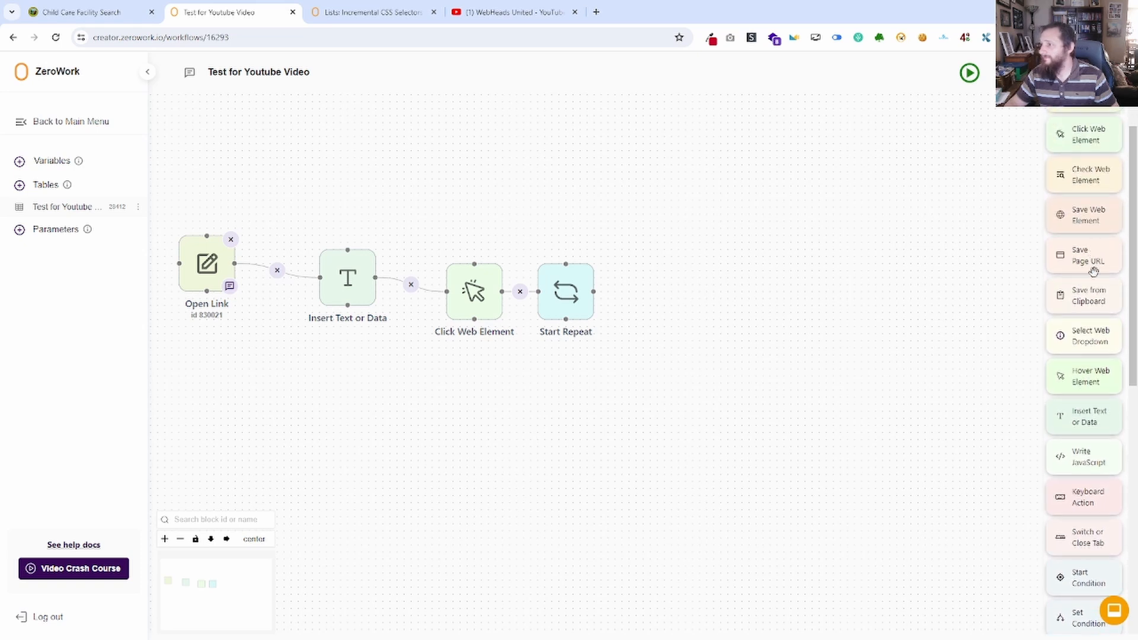
left_click_drag(1097, 223, 682, 311)
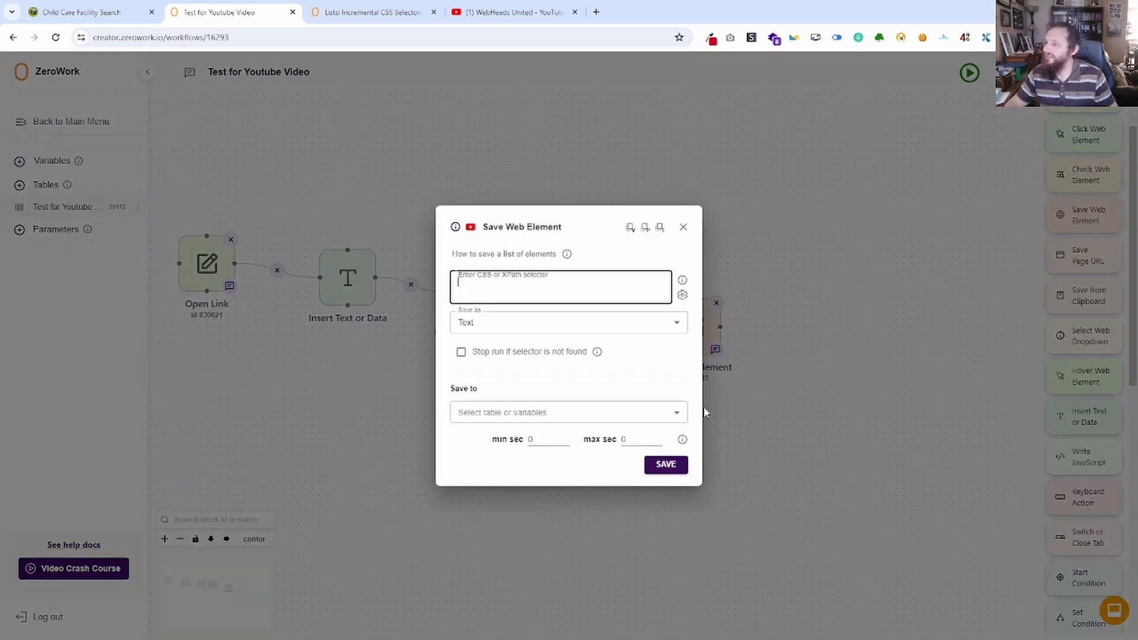
key("ctrl+v")
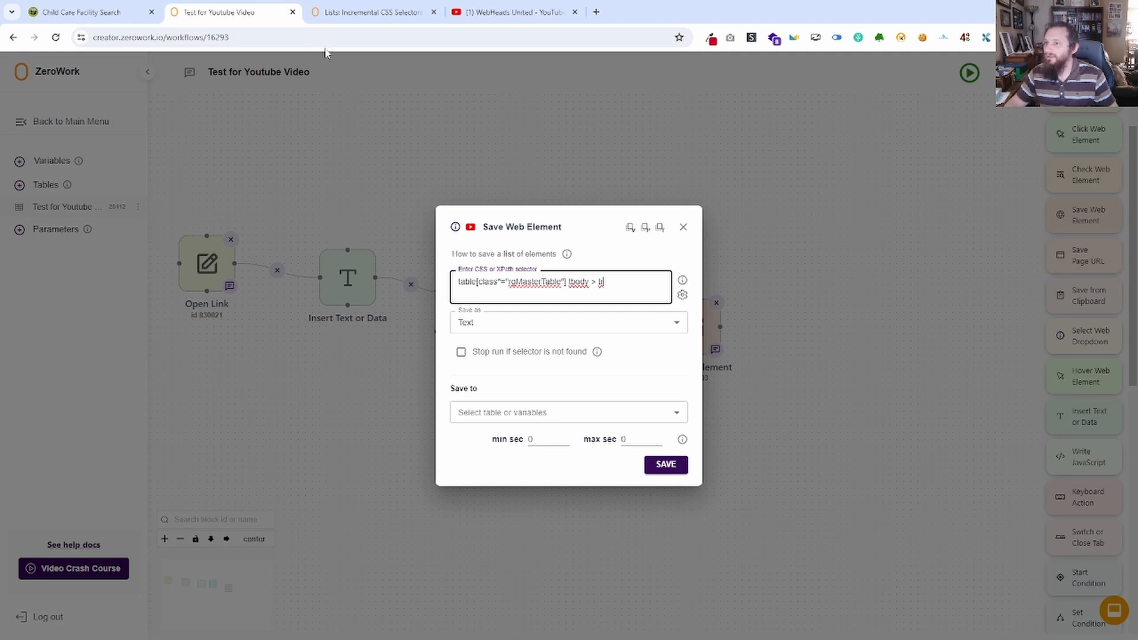
Inspect the first result's facility name link and examine the order of the td cells within its table row.
left_click(106, 11)
right_click(453, 191)
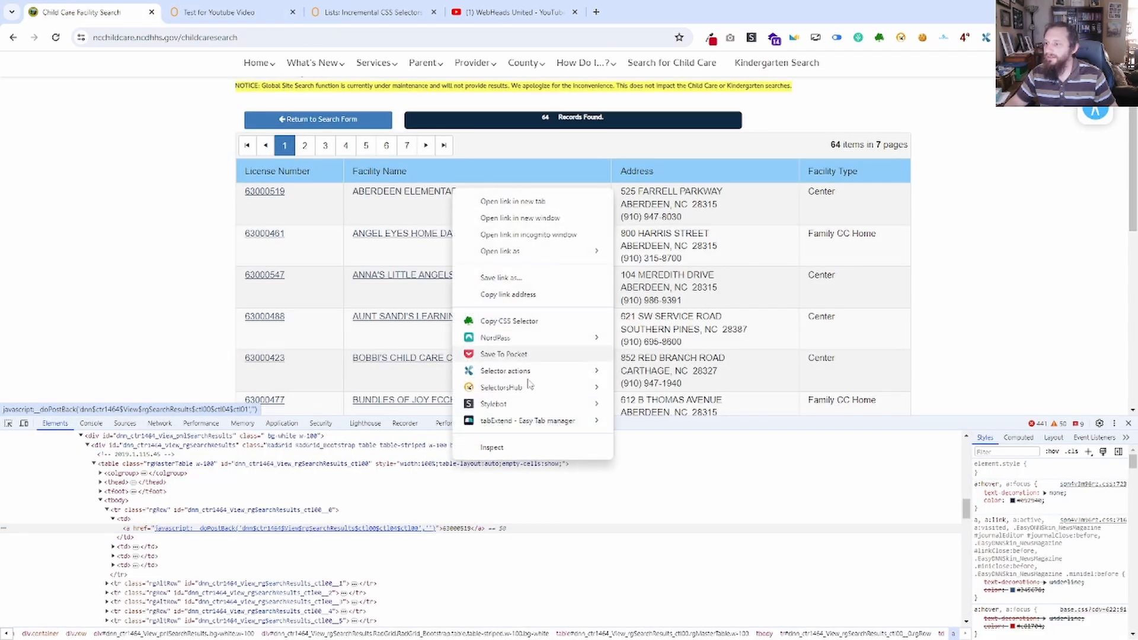
left_click(492, 447)
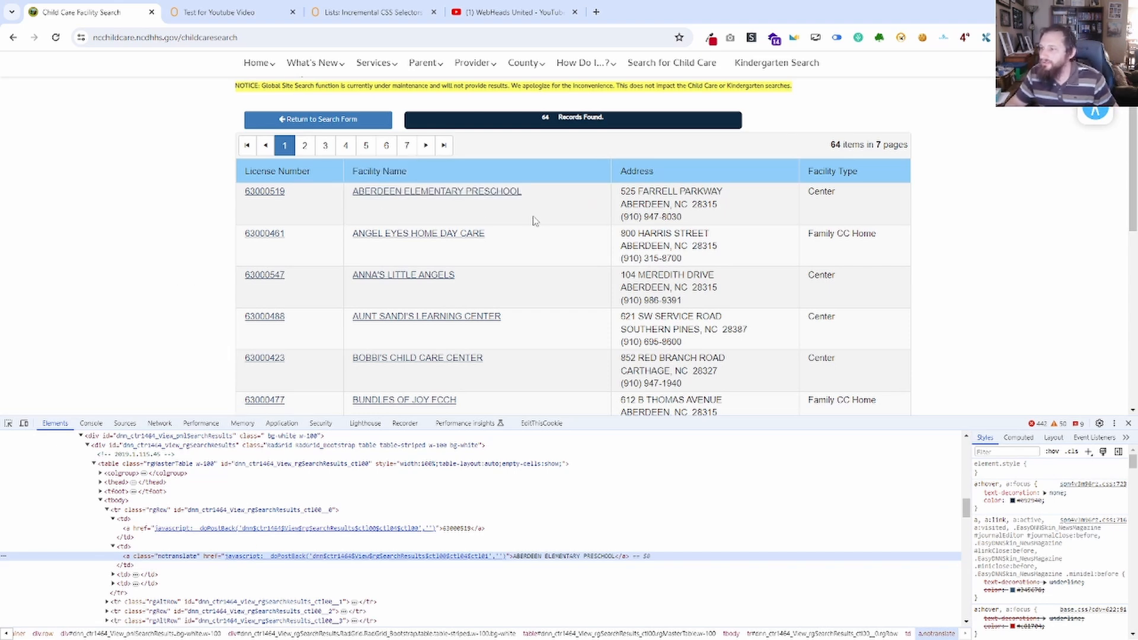
left_click(113, 520)
left_click(114, 528)
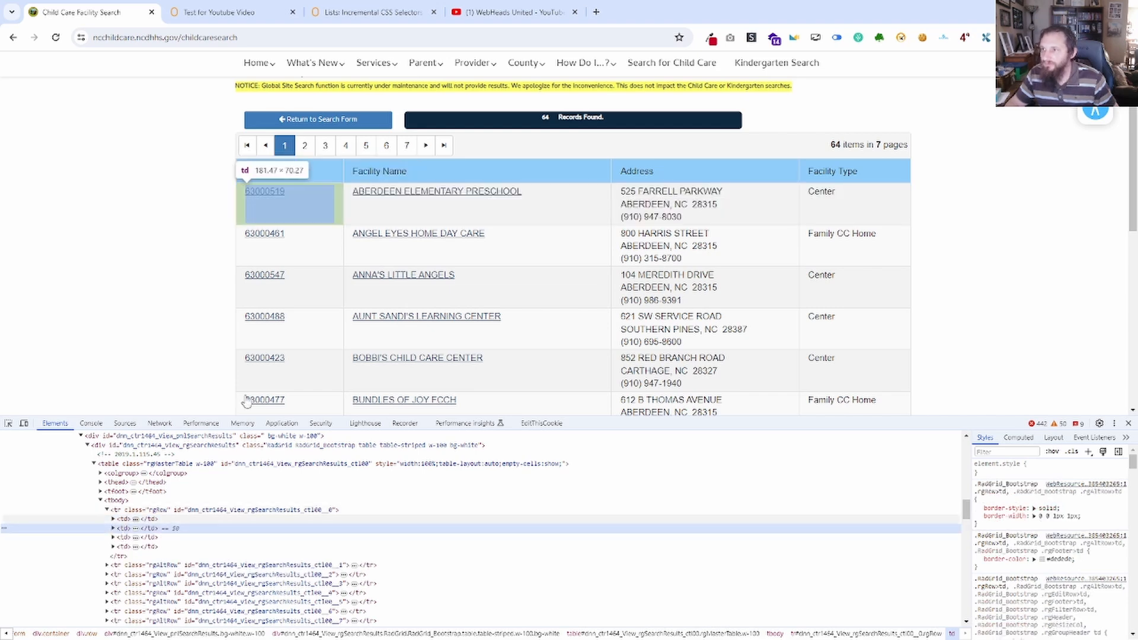
Extend the Save Web Element selector's row part to tr:nth-child({loop_index,1}).
left_click(237, 13)
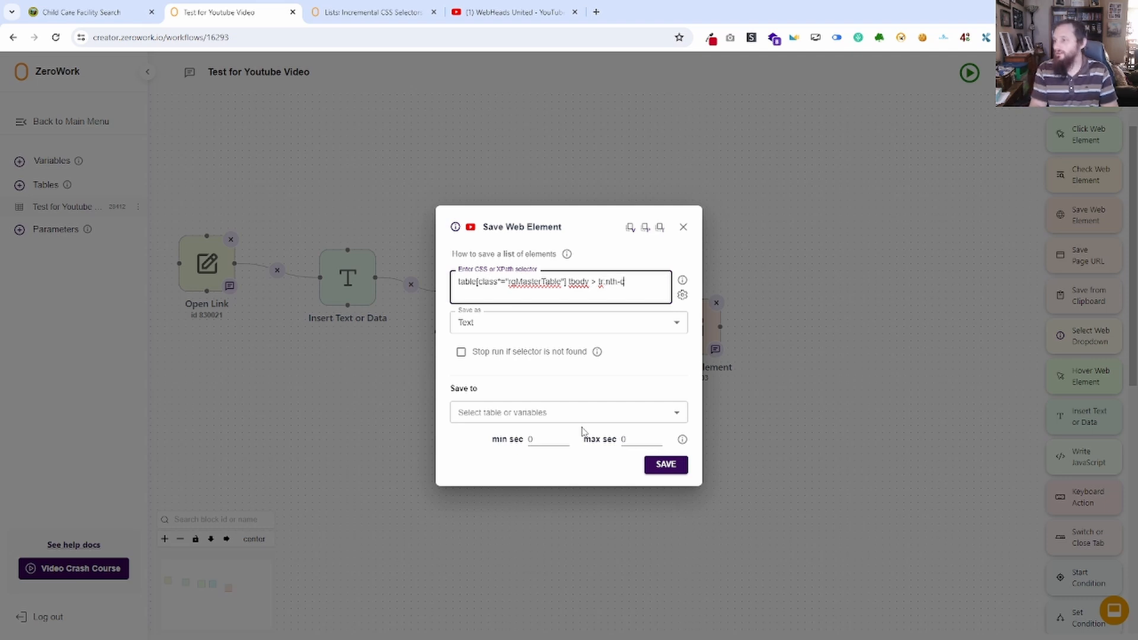
type(")")
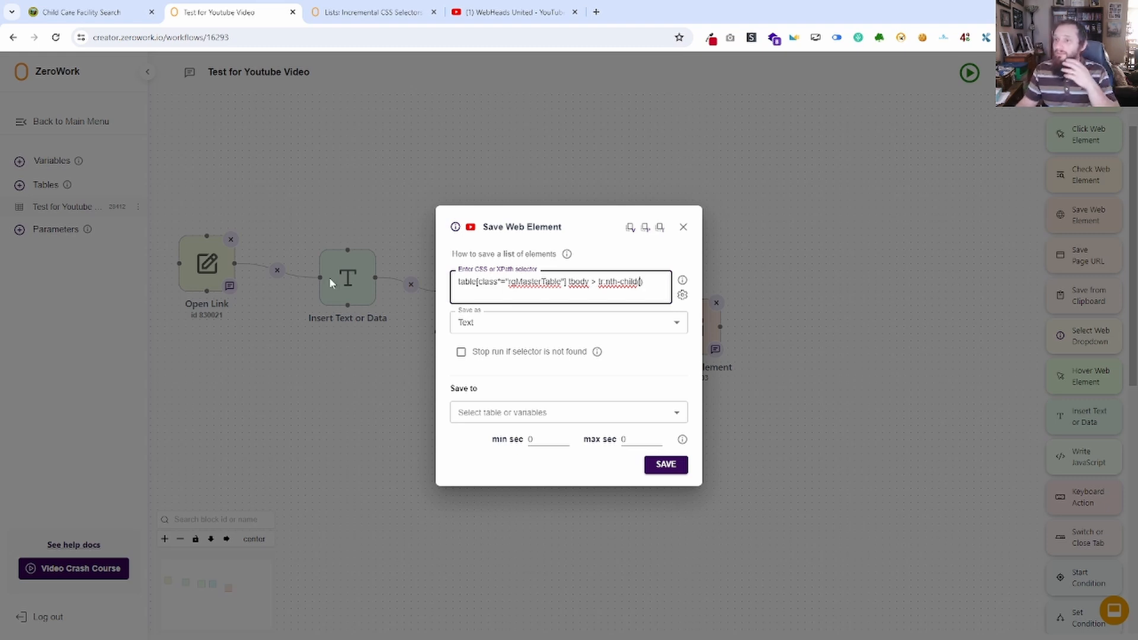
left_click(106, 12)
left_click(219, 7)
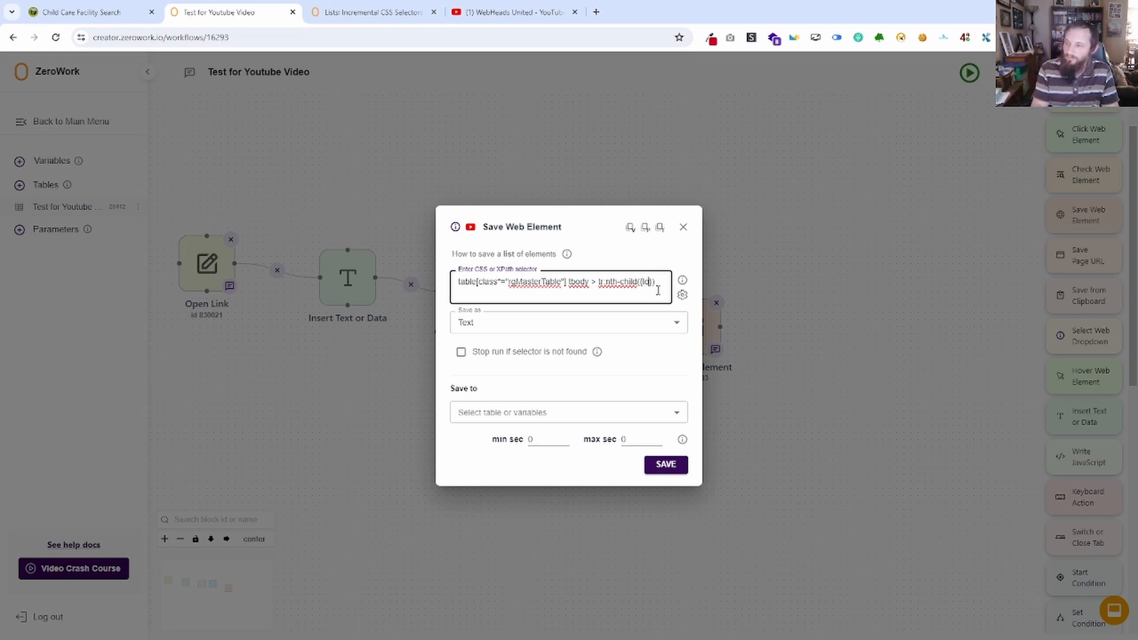
type("_index,1")
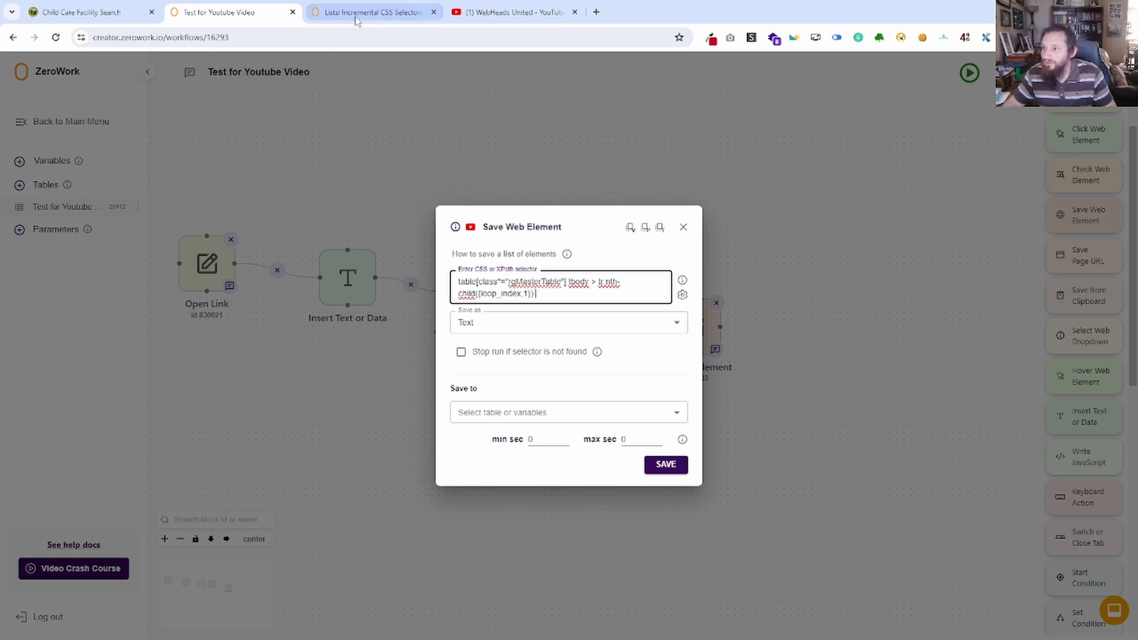
Check the facility name cell in the results page markup and append td:nth-child(2) a to the Save Web Element selector.
left_click(83, 12)
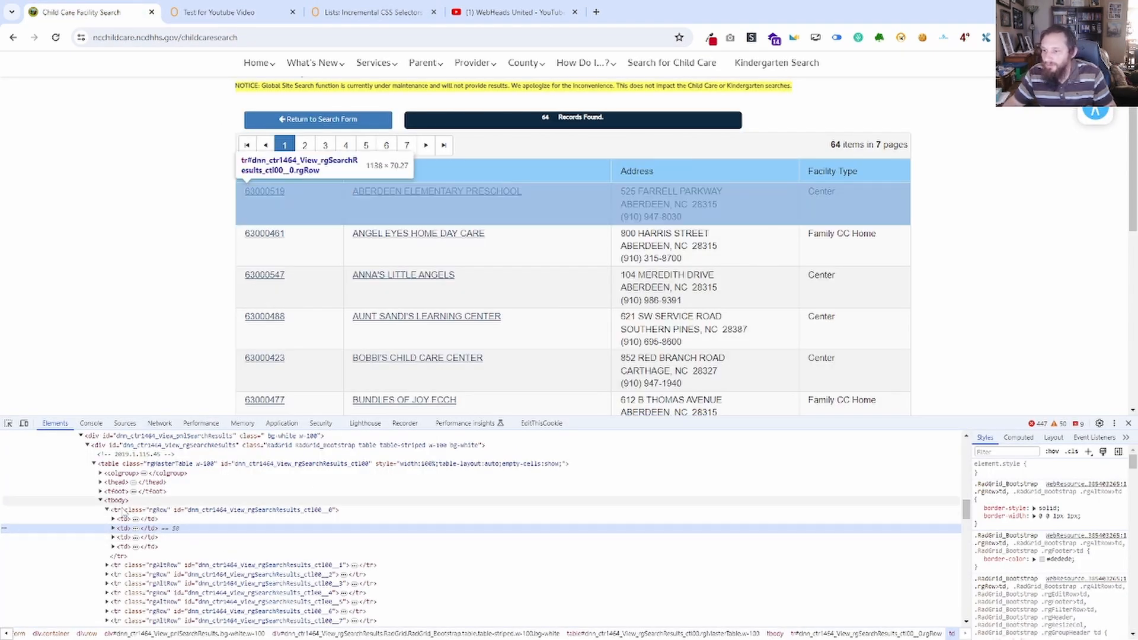
left_click(113, 528)
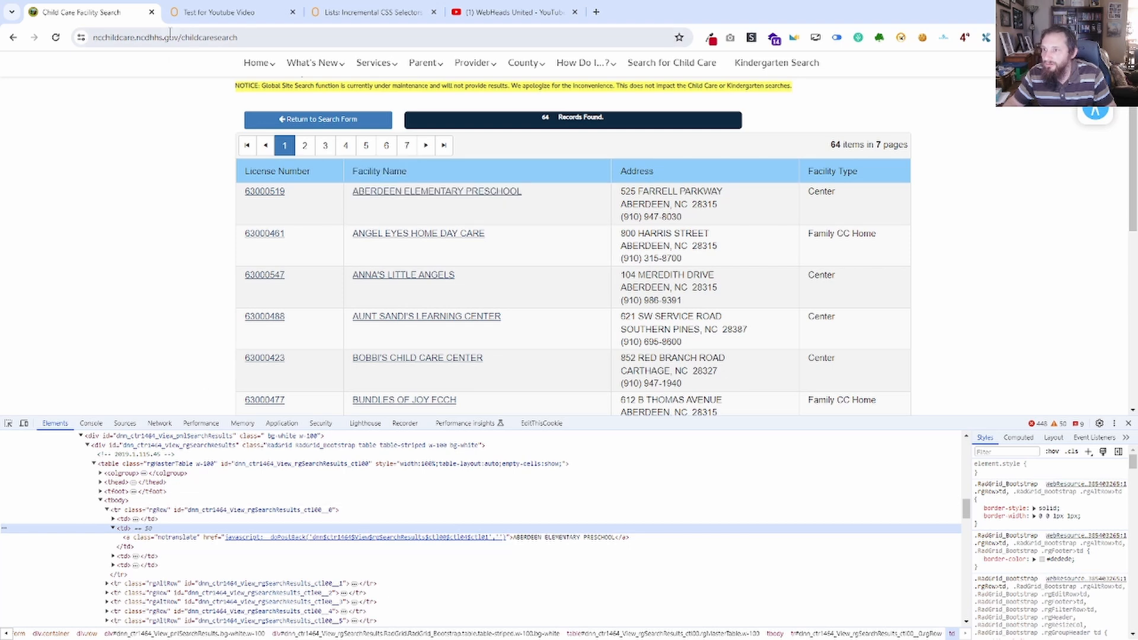
left_click(220, 18)
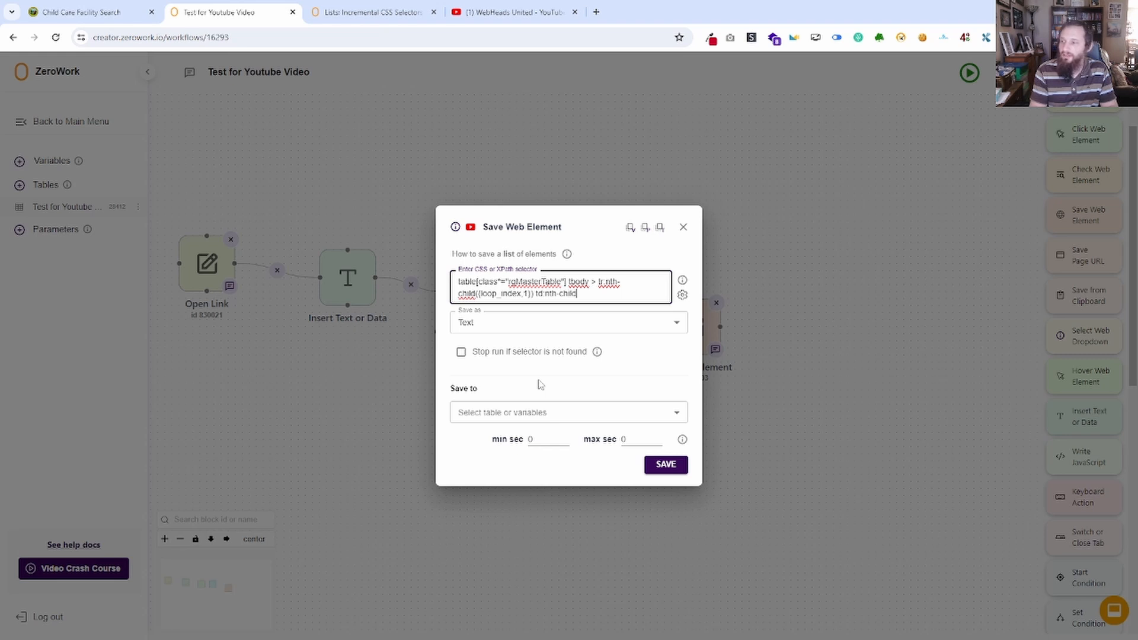
type("(2) a")
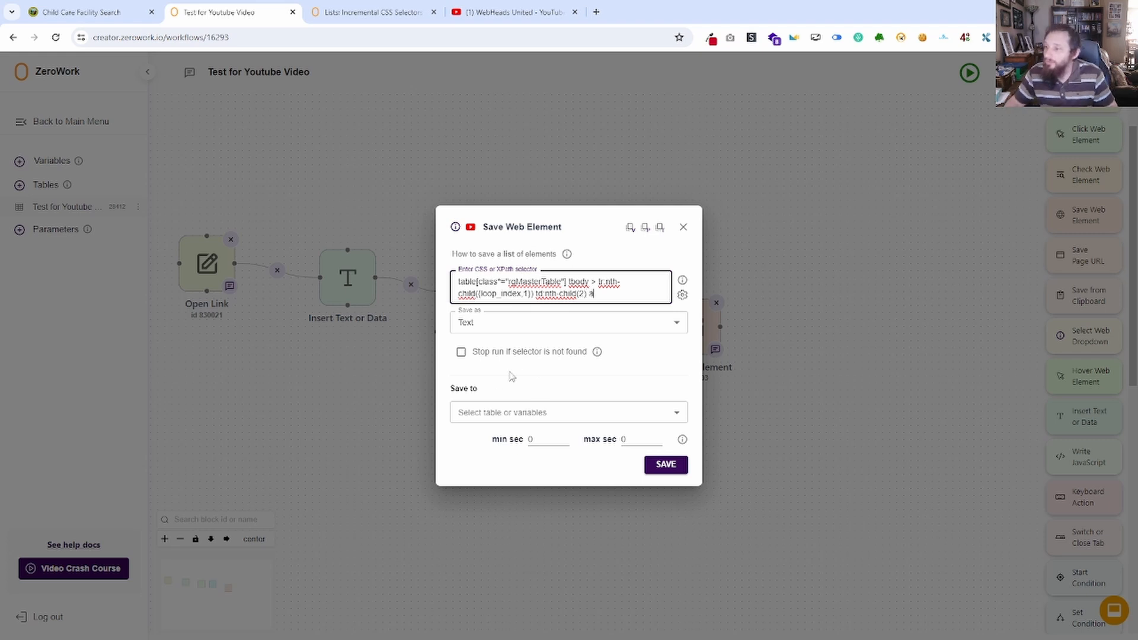
Save the element's text to the Facility Name column of the Test for Youtube Video table, and connect Start Repeat to the Save Web Element block.
left_click(544, 325)
left_click(543, 326)
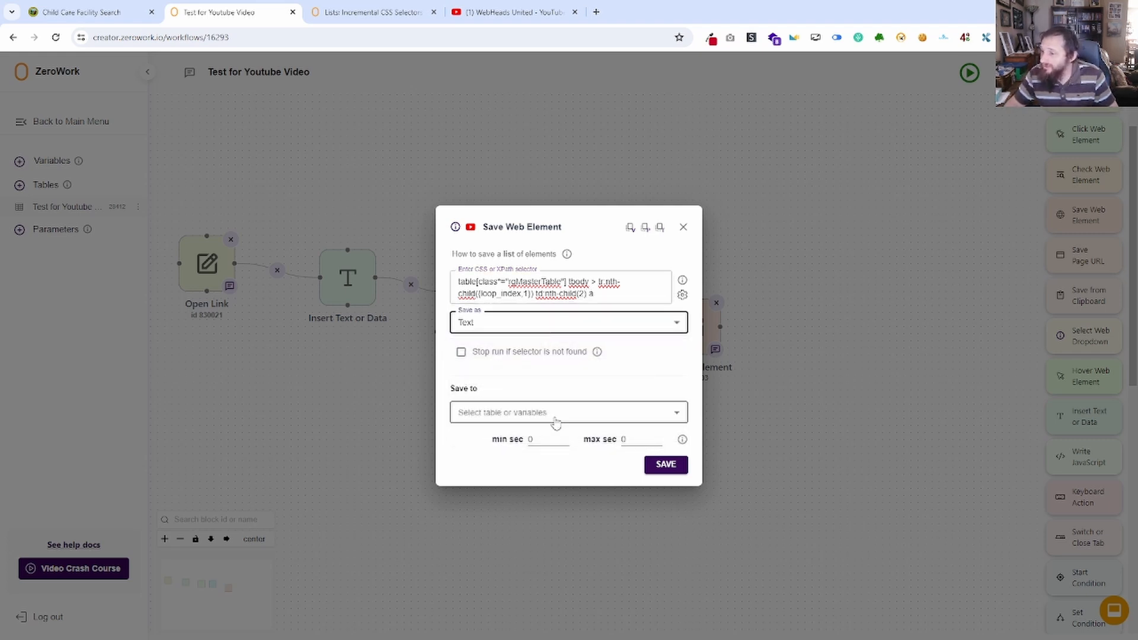
left_click(555, 420)
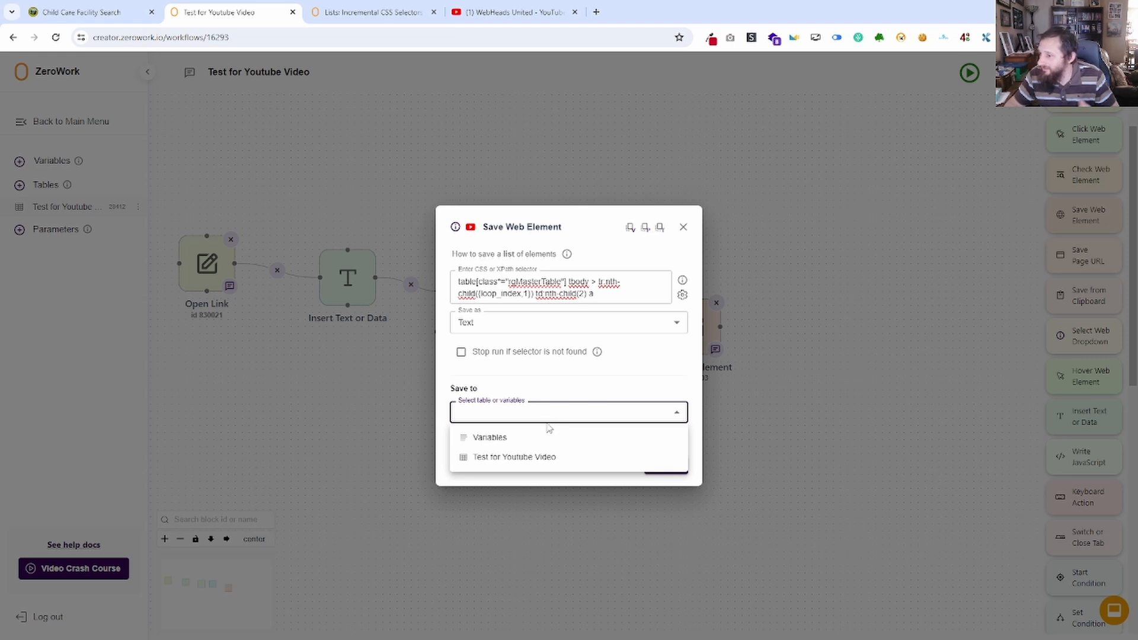
left_click(522, 457)
left_click(501, 426)
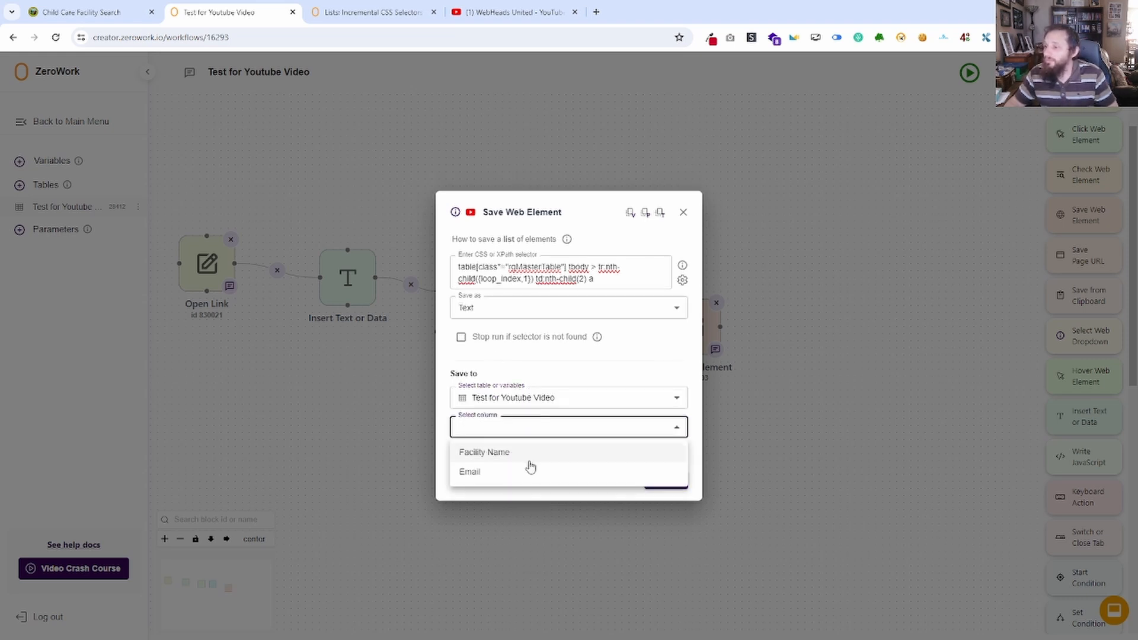
left_click(496, 456)
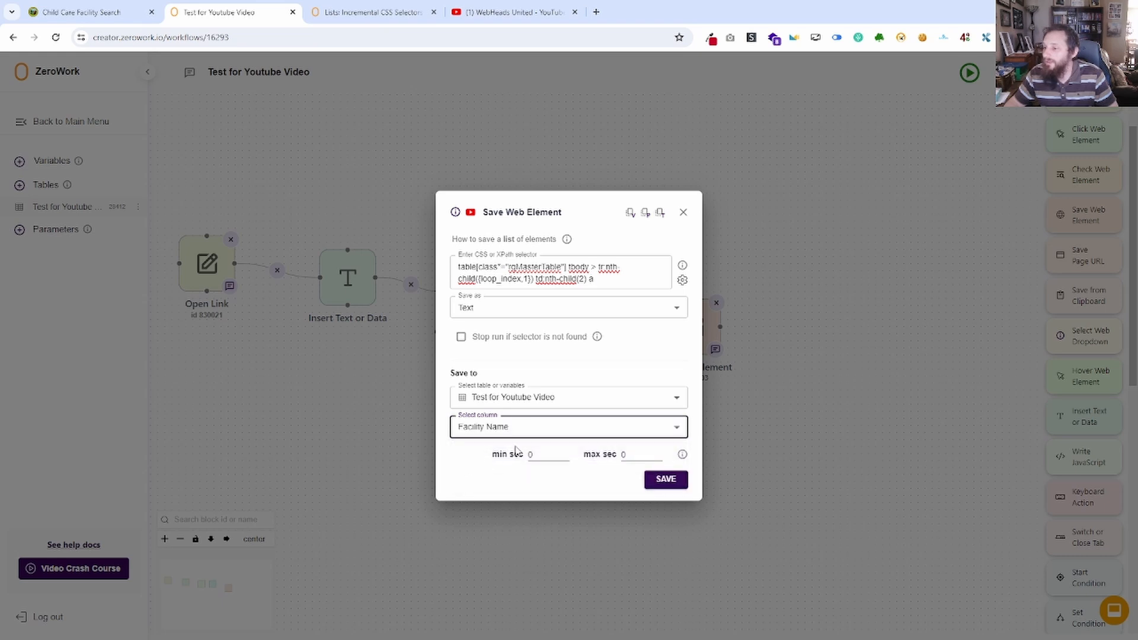
left_click(664, 483)
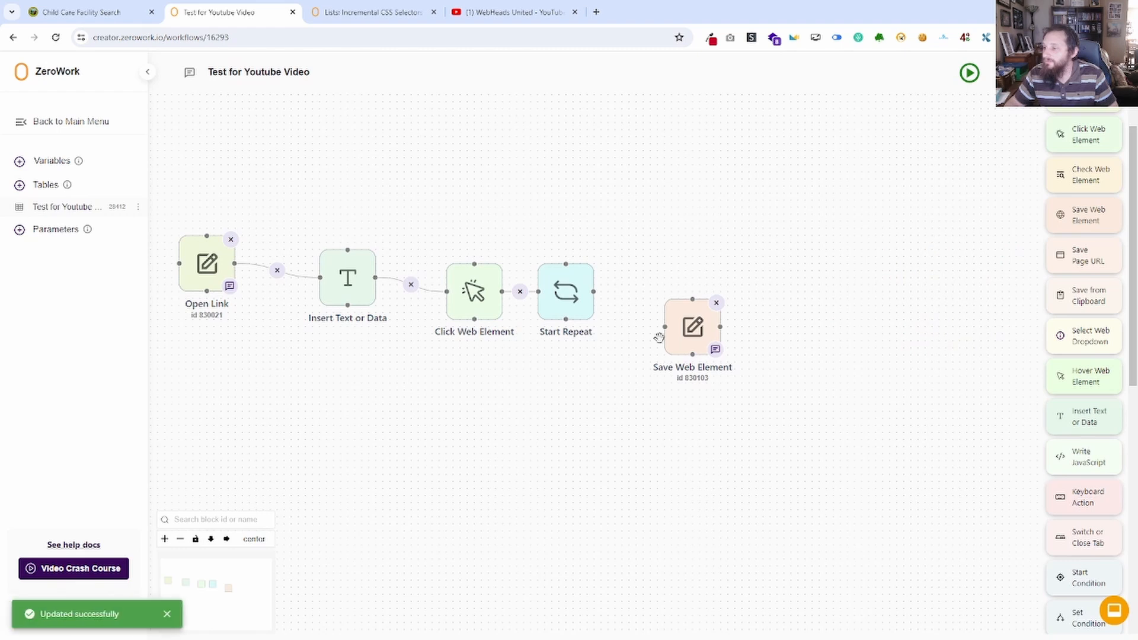
left_click_drag(665, 326, 595, 291)
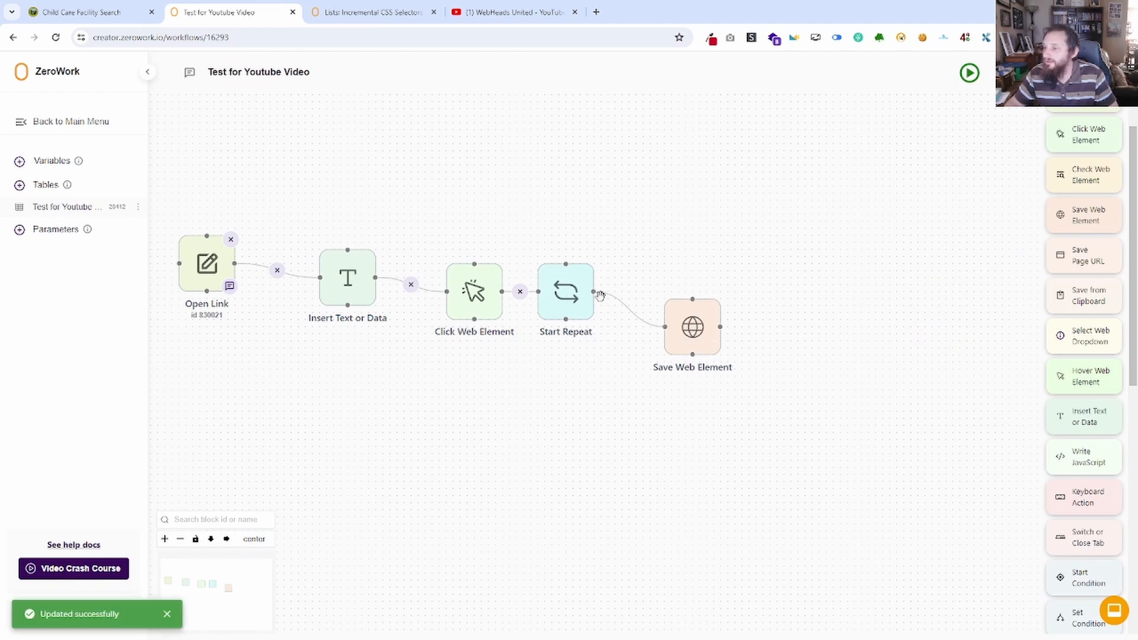
Run the TaskBot and close its browser window once the run has ended.
left_click(970, 73)
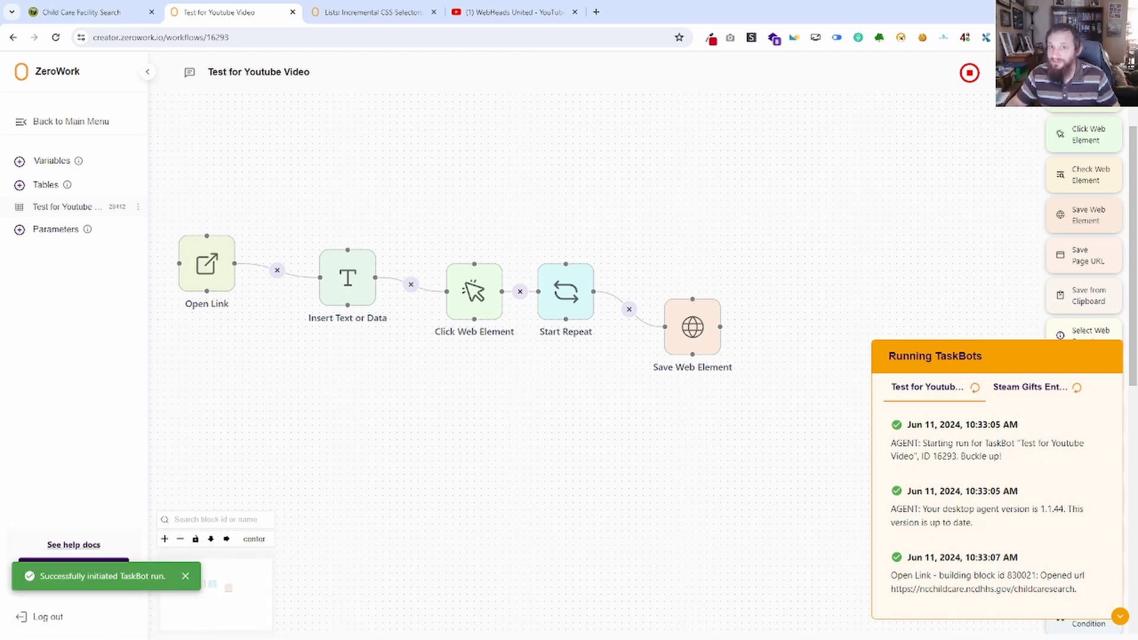
left_click_drag(0, 47, 720, 129)
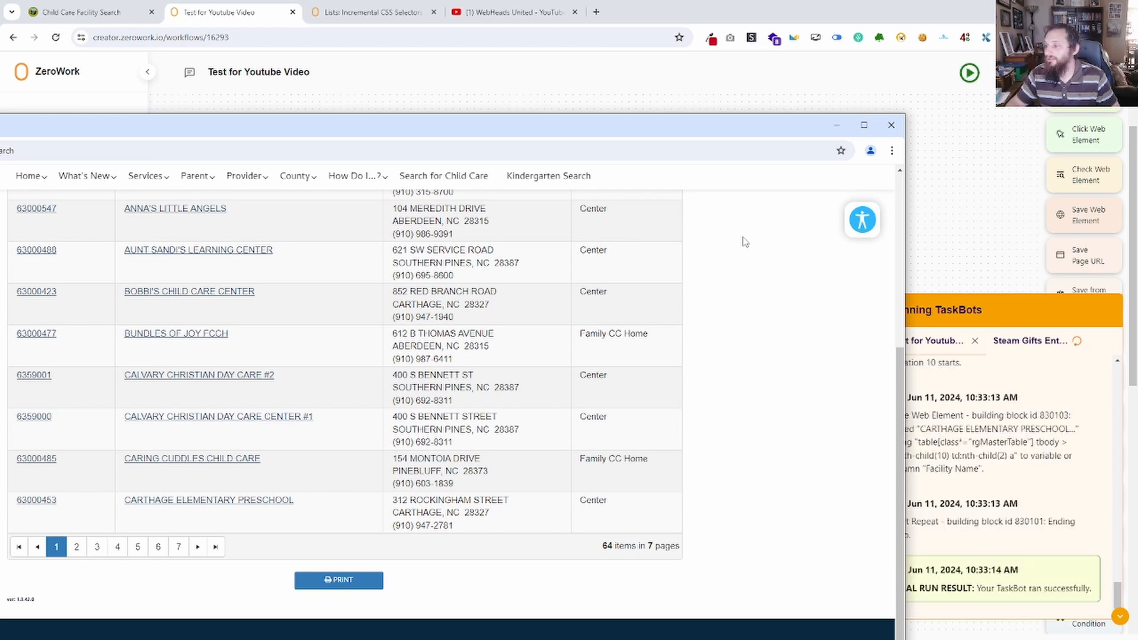
left_click(891, 125)
Compare the facility names saved in the Test for Youtube Video table with the first page of directory results, including both Calvary Christian entries.
left_click(65, 208)
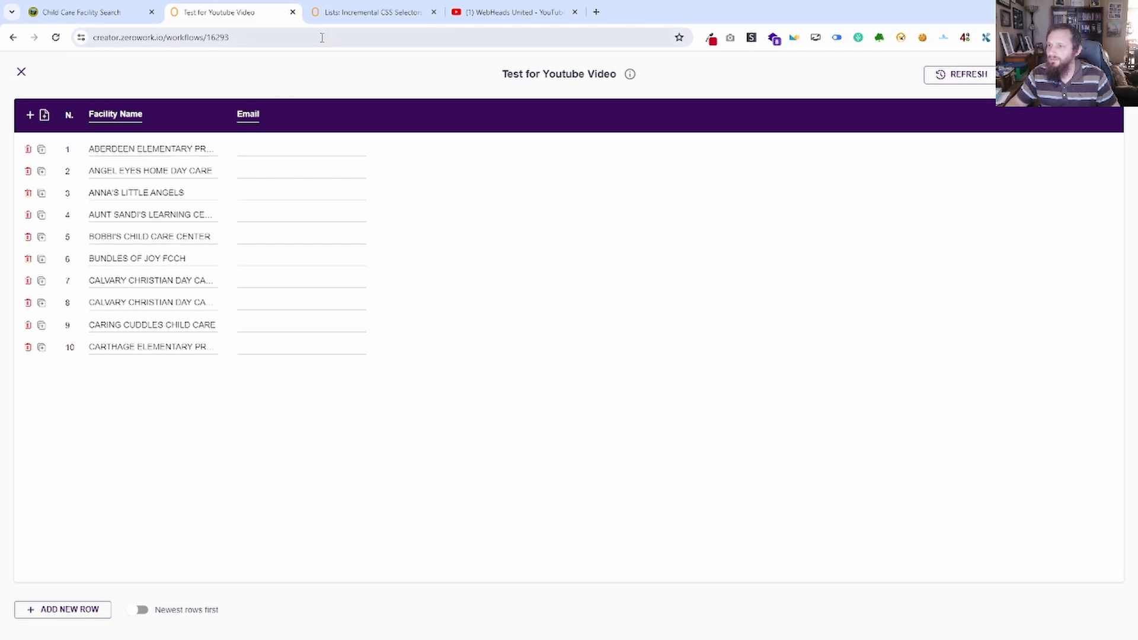
left_click(118, 13)
scroll(588, 308, "down", 2)
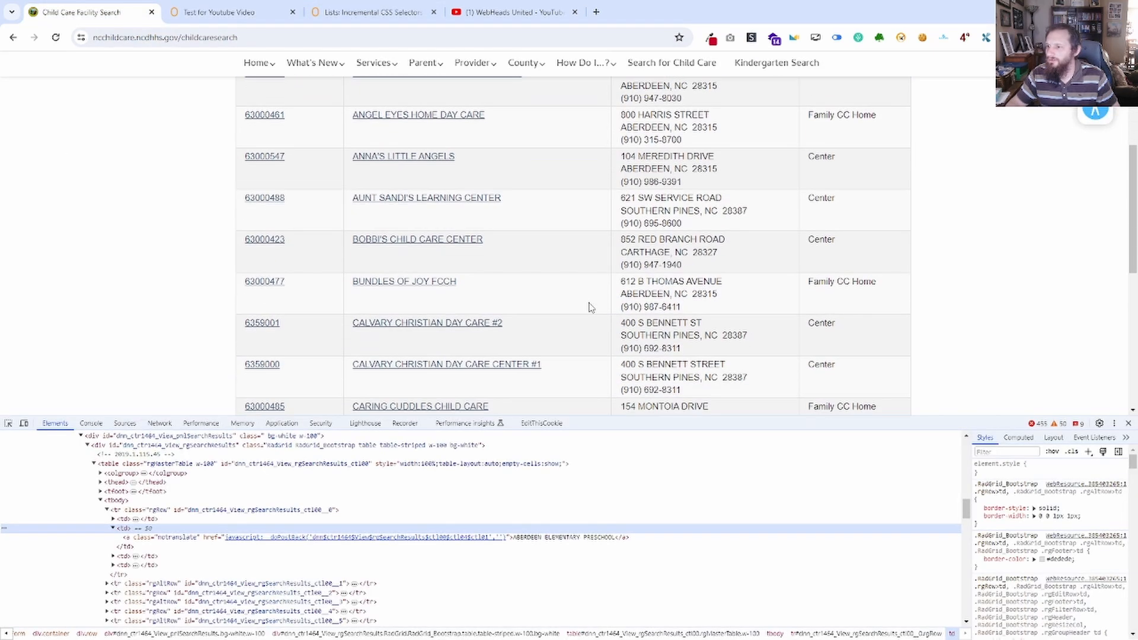
scroll(584, 308, "down", 1)
scroll(539, 326, "down", 1)
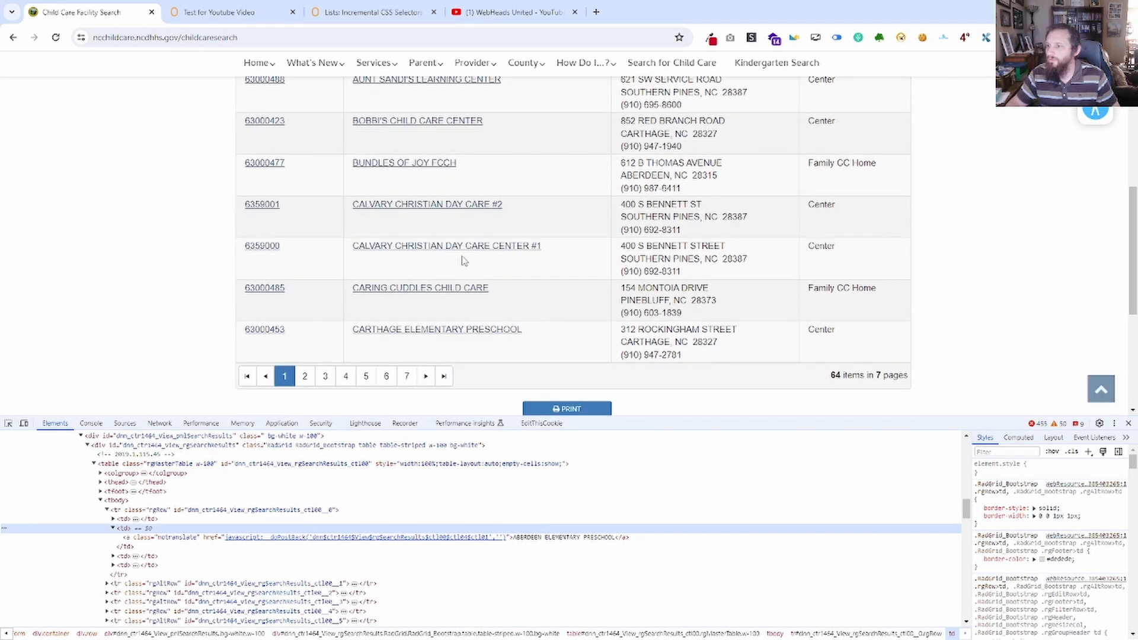
left_click(236, 18)
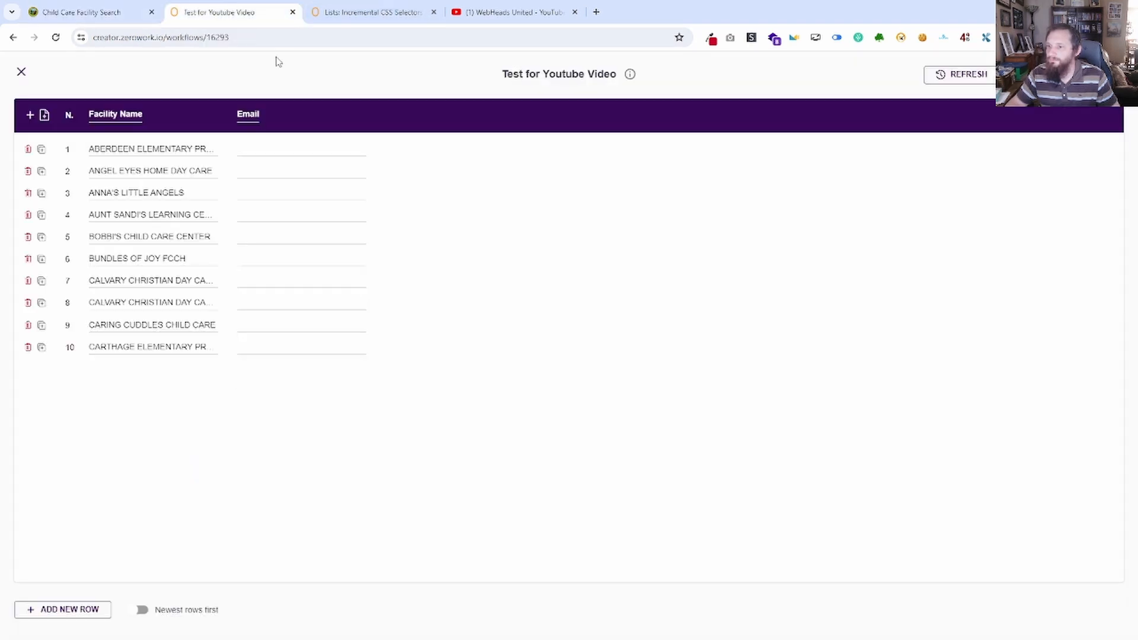
left_click(214, 278)
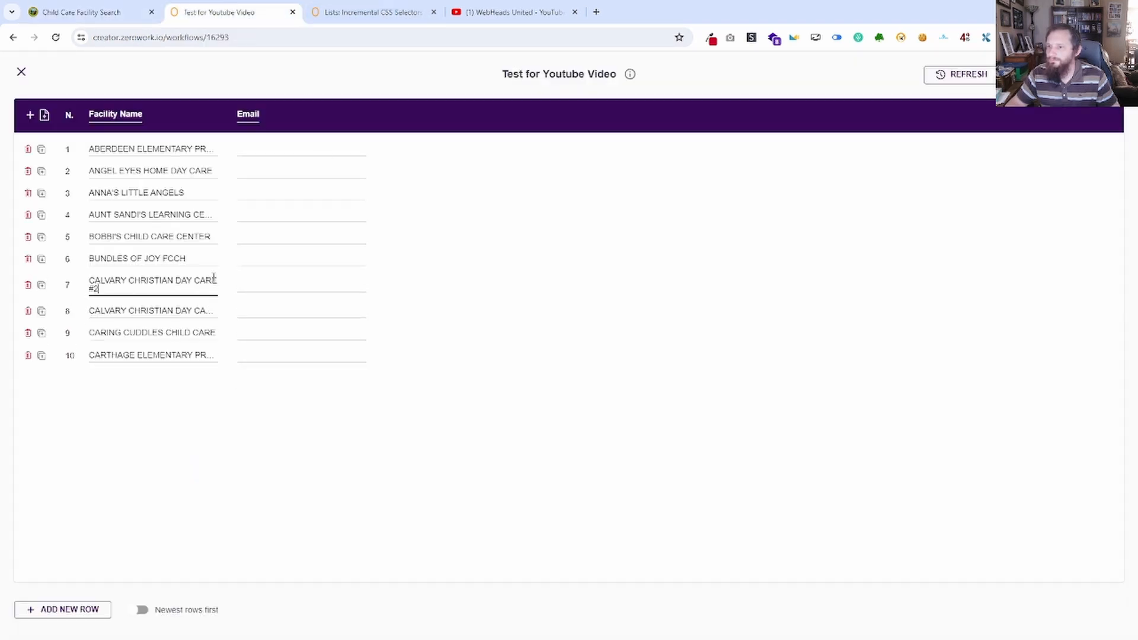
left_click(197, 308)
left_click(391, 433)
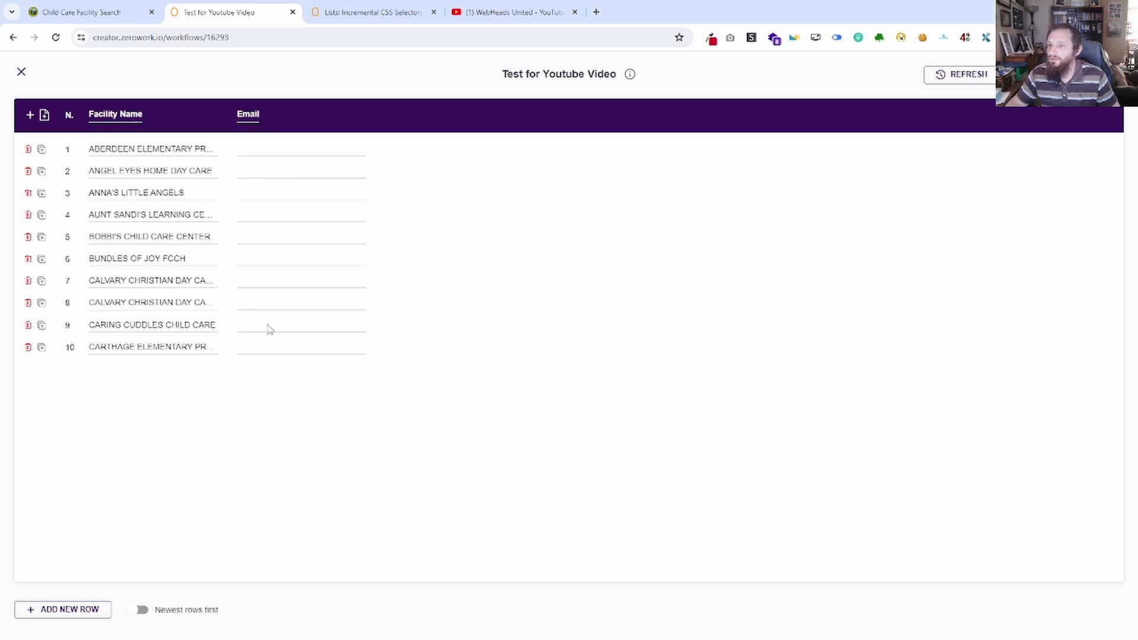
left_click(89, 12)
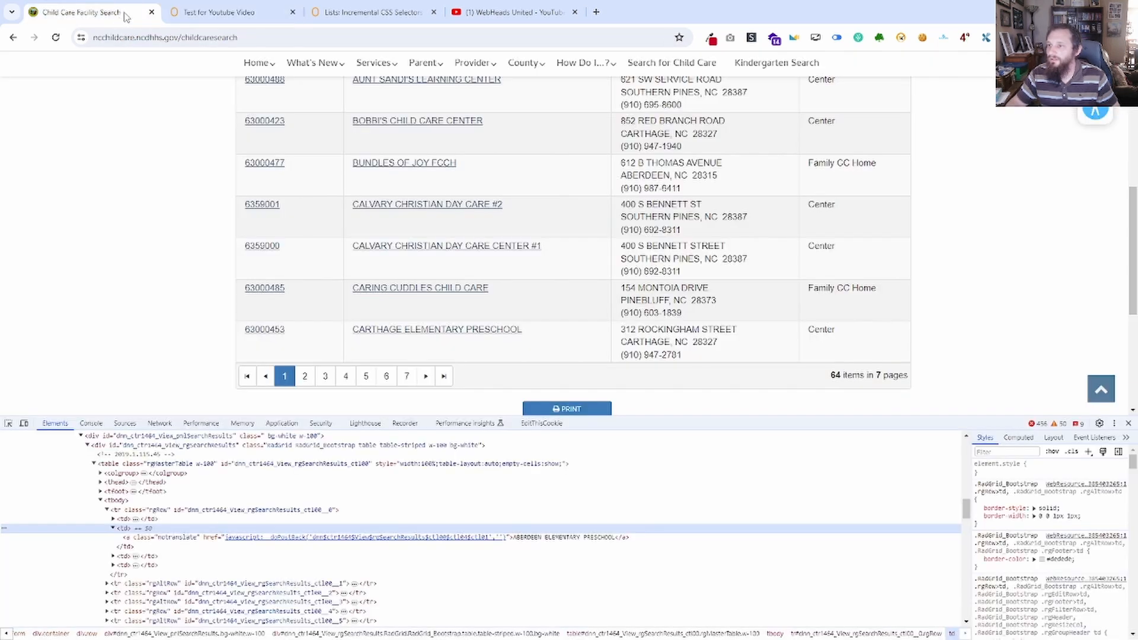
left_click(234, 13)
left_click(21, 72)
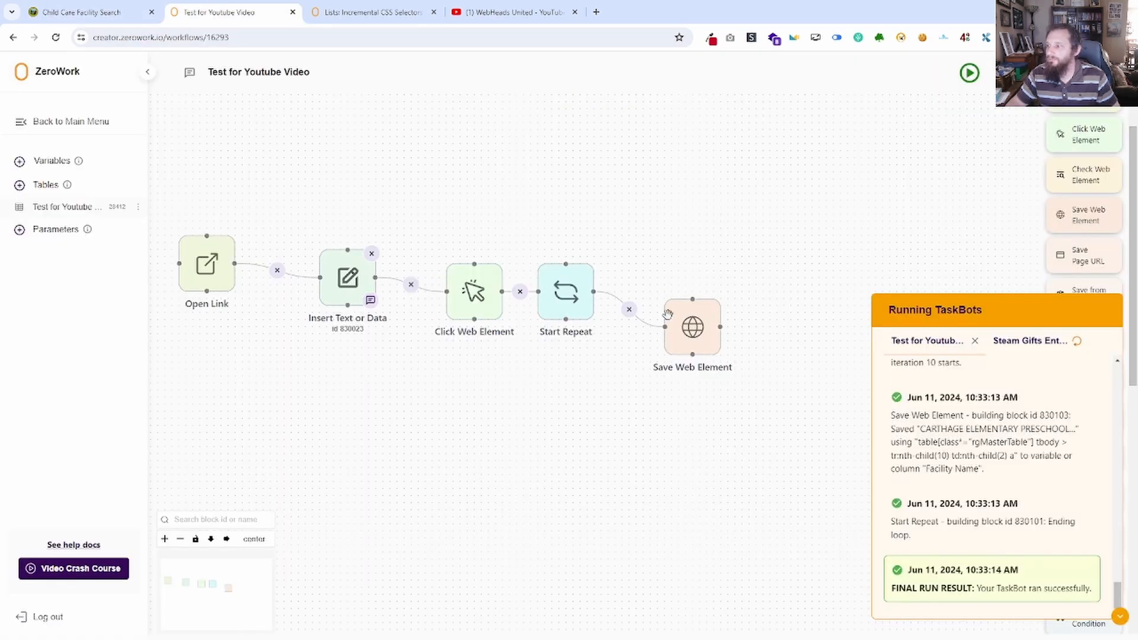
Add a Delete Data block that deletes all rows of the Test for Youtube Video table, and connect it ahead of Open Link.
left_click(1120, 617)
scroll(1102, 503, "down", 10)
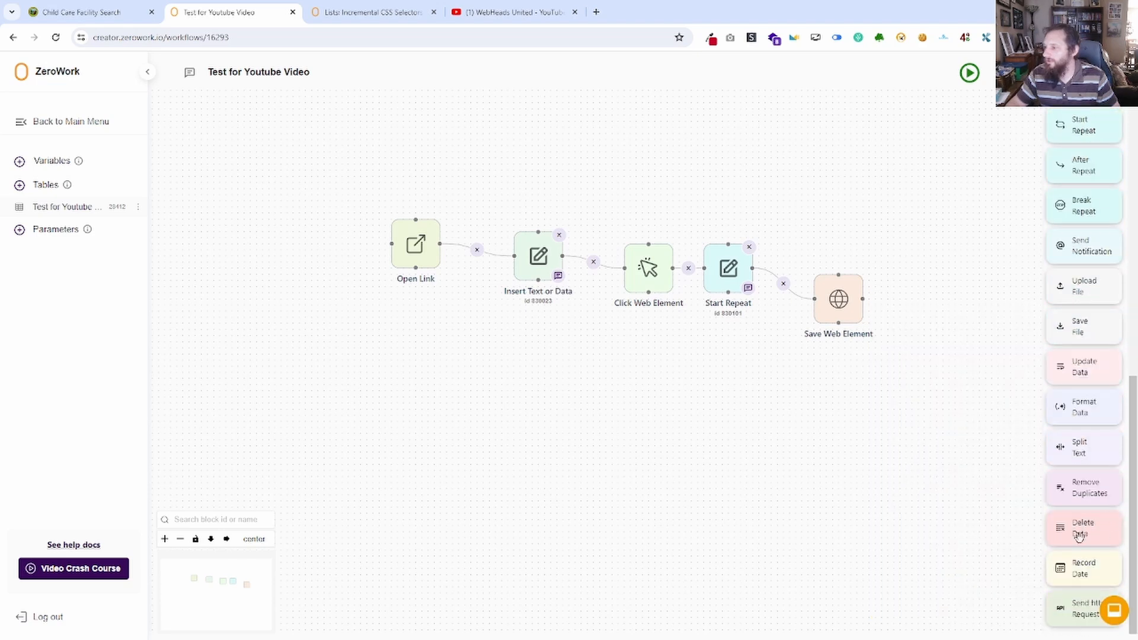
left_click_drag(1085, 527, 303, 249)
left_click(535, 342)
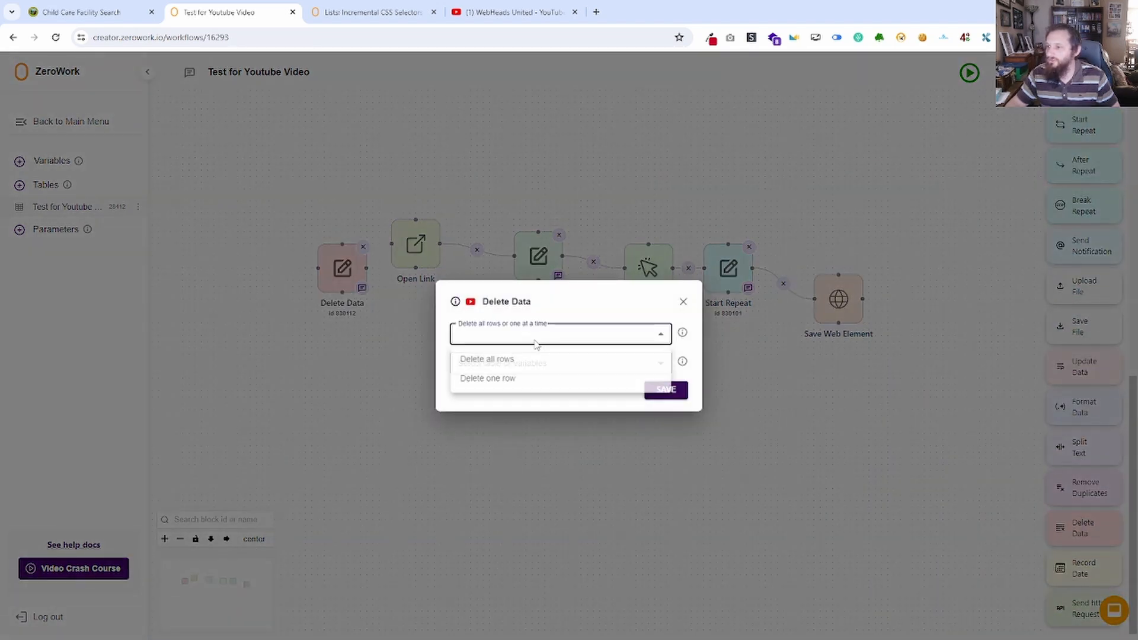
left_click(506, 359)
left_click(526, 362)
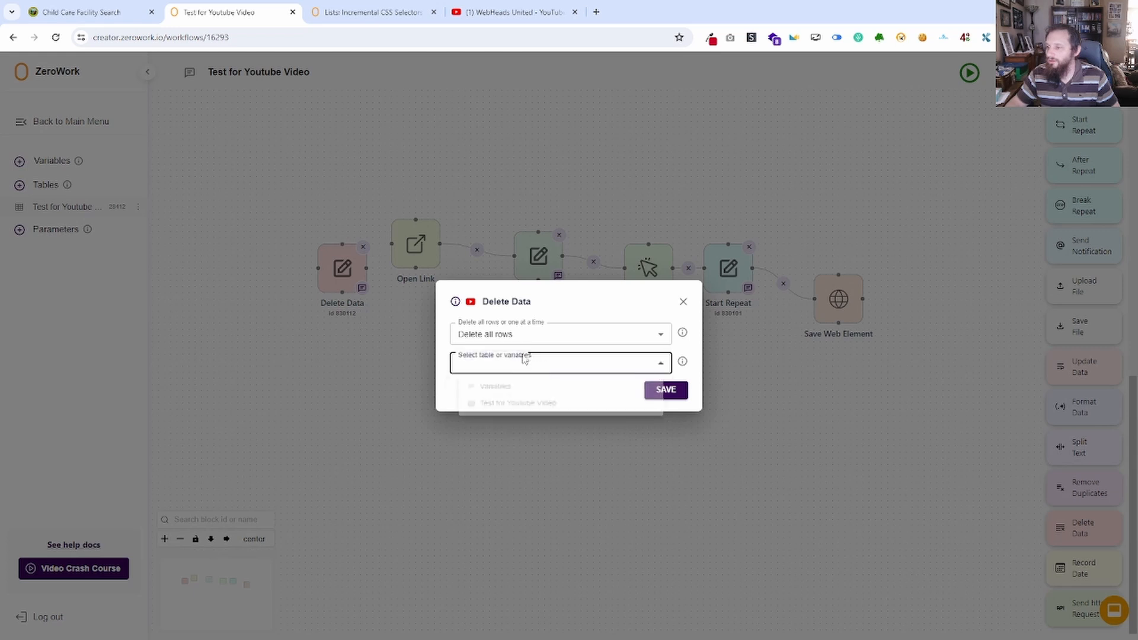
left_click(531, 407)
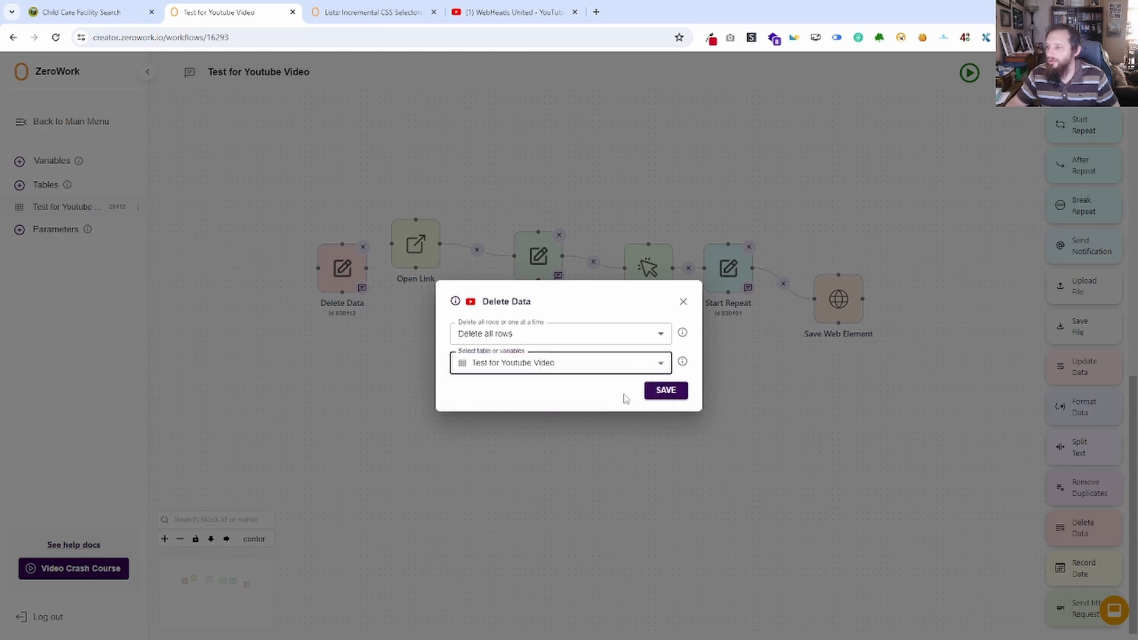
left_click(666, 393)
mouse_move(367, 269)
left_mouse_down()
mouse_move(392, 243)
mouse_move(304, 222)
left_mouse_up()
Inspect the first result's license number link and its td cell in the results page markup.
left_click(81, 12)
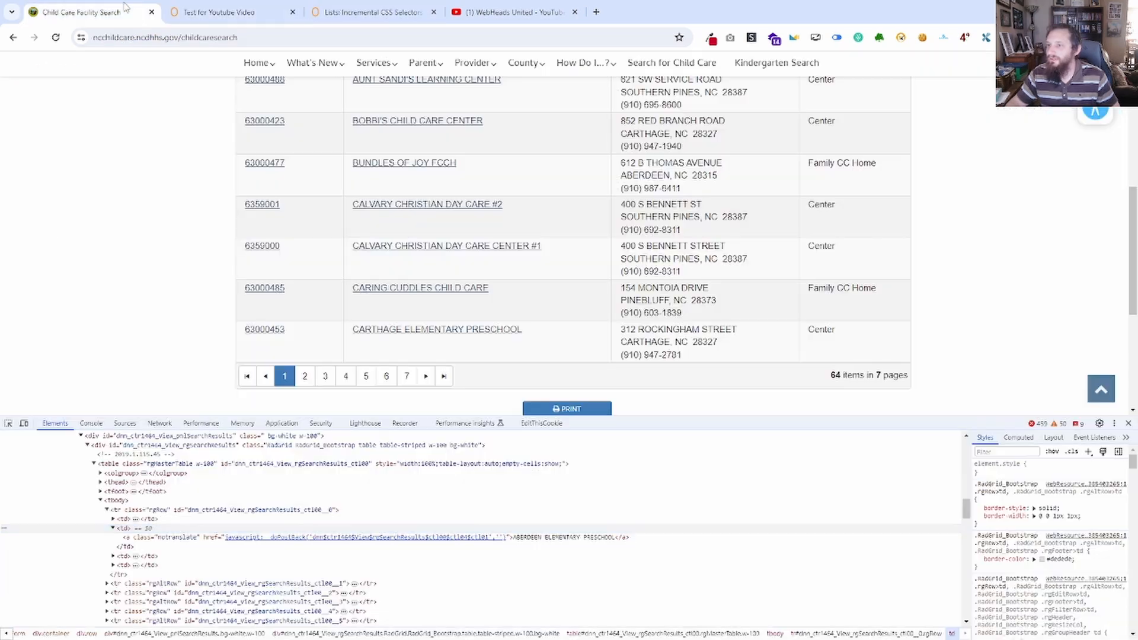
scroll(270, 307, "up", 5)
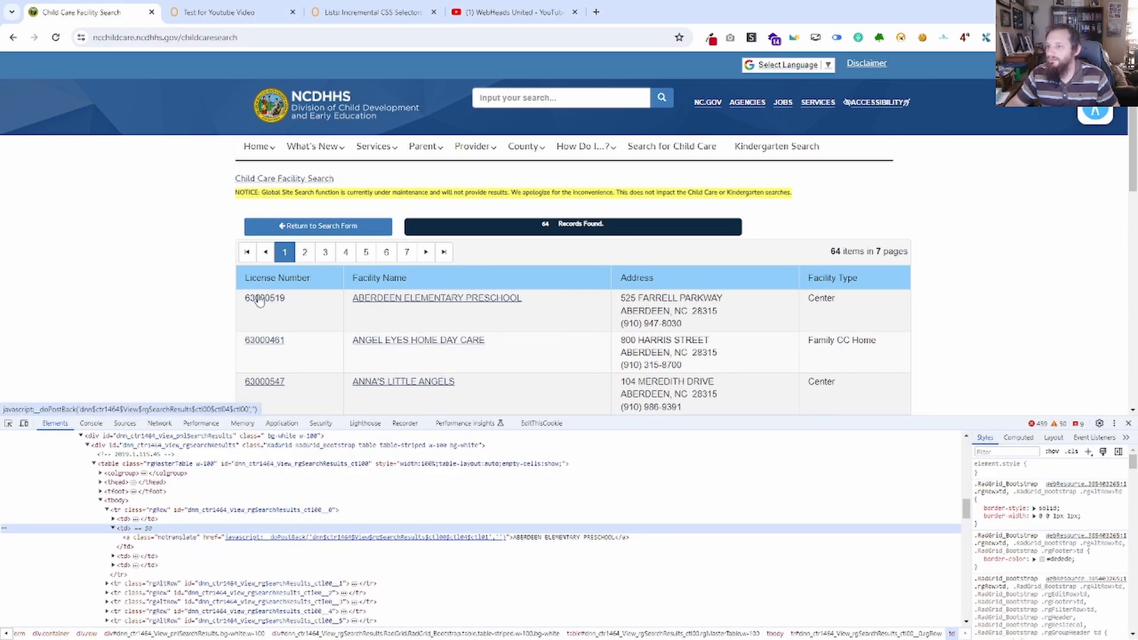
right_click(262, 297)
left_click(300, 554)
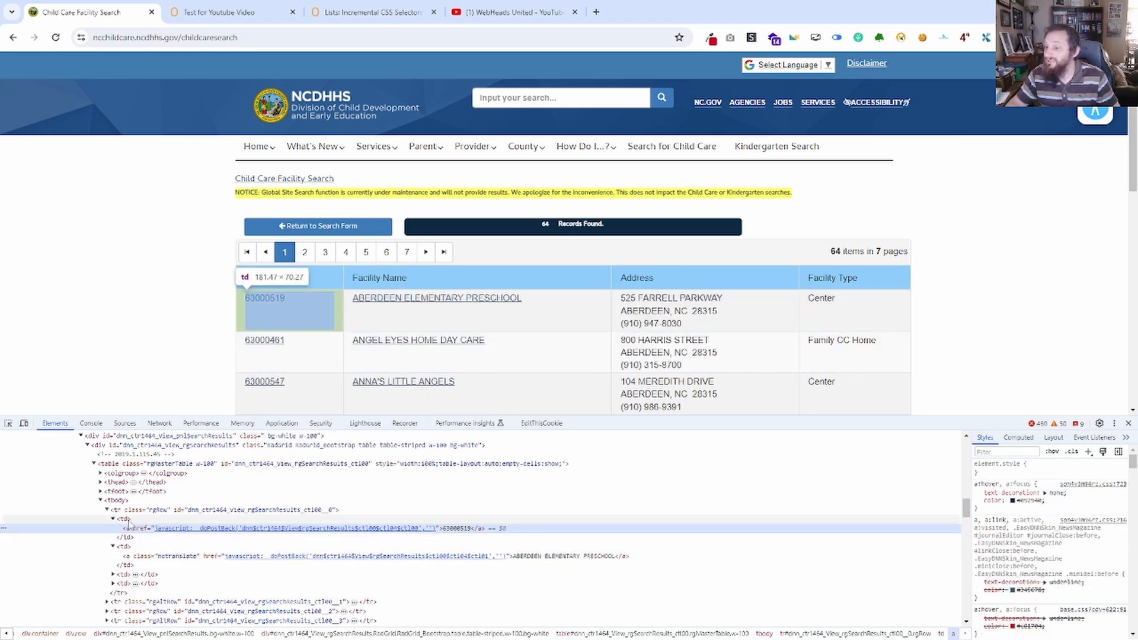
Copy the full selector from the Save Web Element block and move the block closer to Start Repeat.
left_click(213, 12)
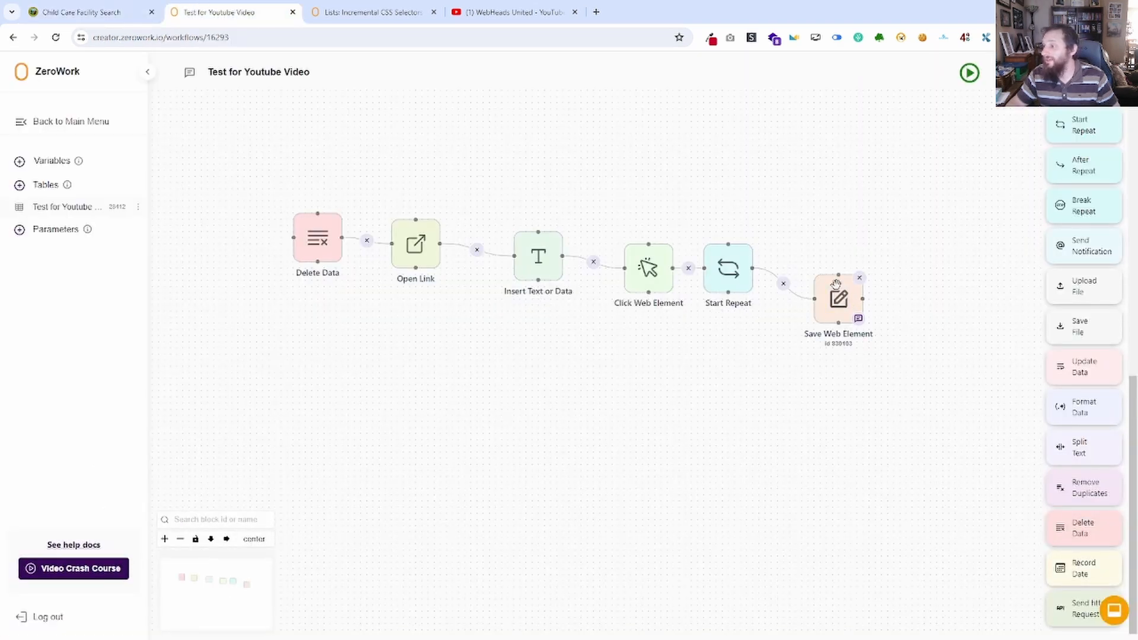
left_click(835, 284)
left_click_drag(599, 281, 438, 256)
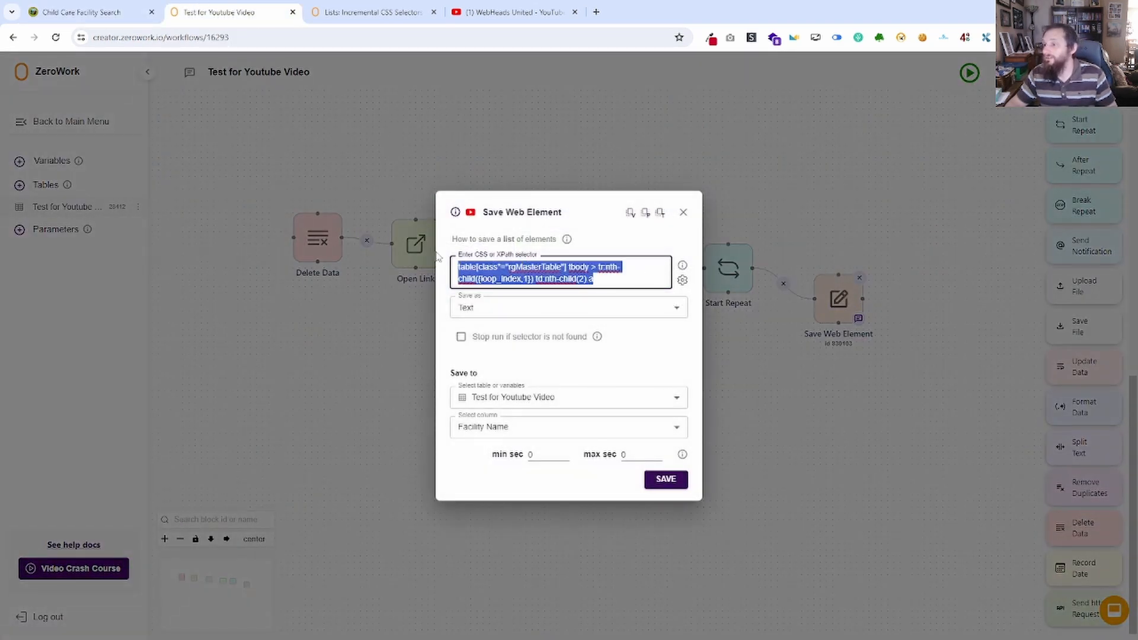
left_click(683, 213)
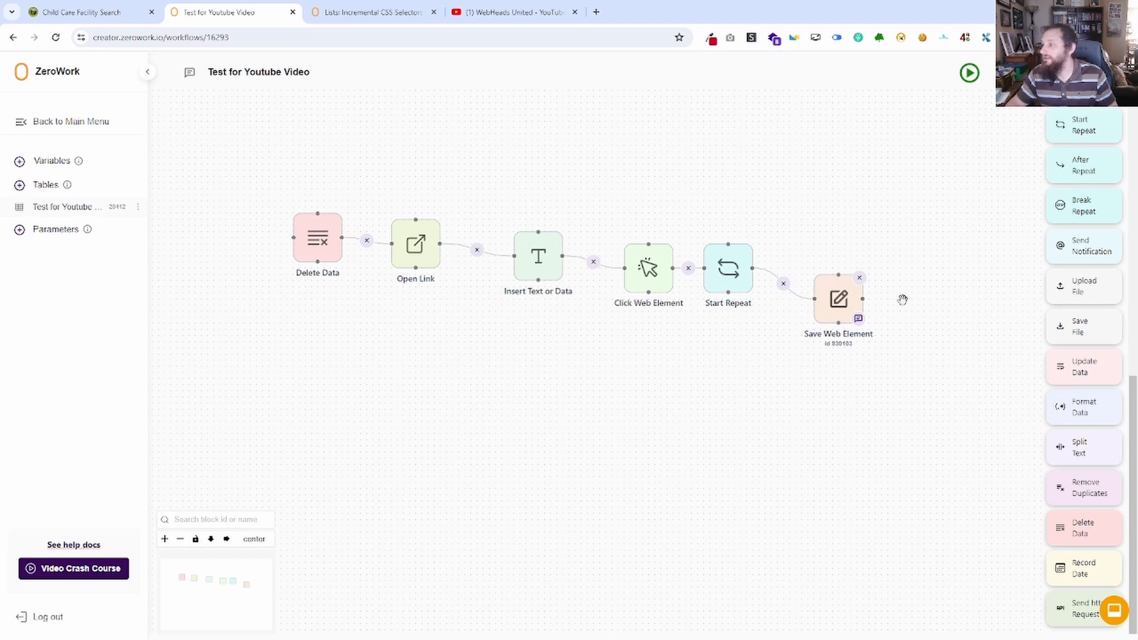
left_click_drag(821, 285, 797, 243)
Add a Click Web Element block with the copied selector changed to td:nth-child(1) a, and connect it after Save Web Element.
scroll(1095, 298, "up", 5)
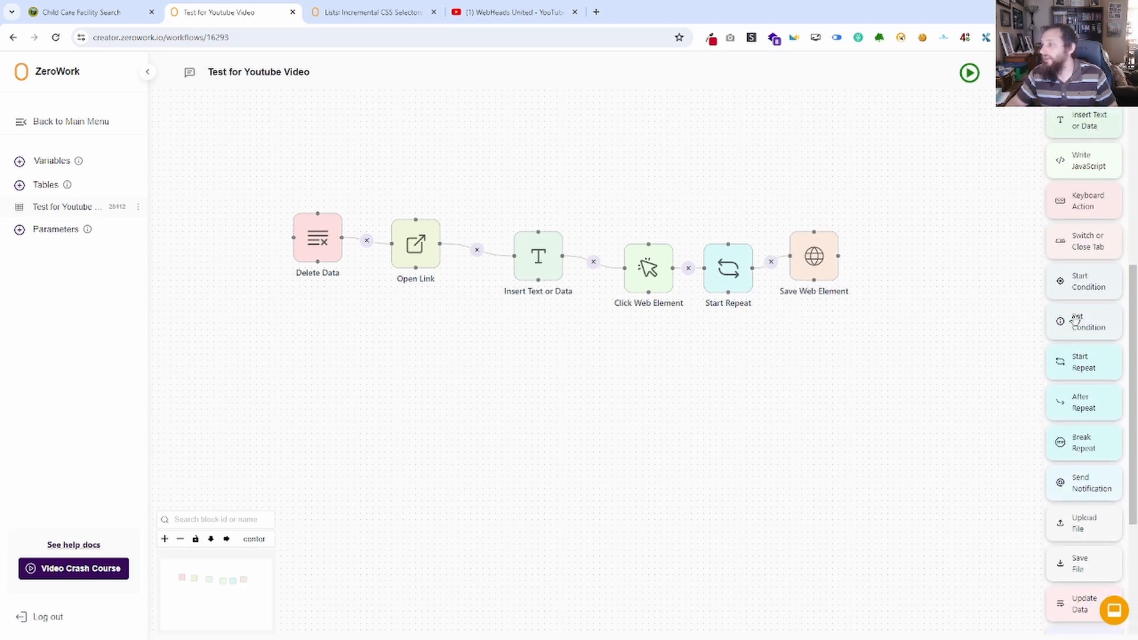
scroll(1108, 269, "up", 4)
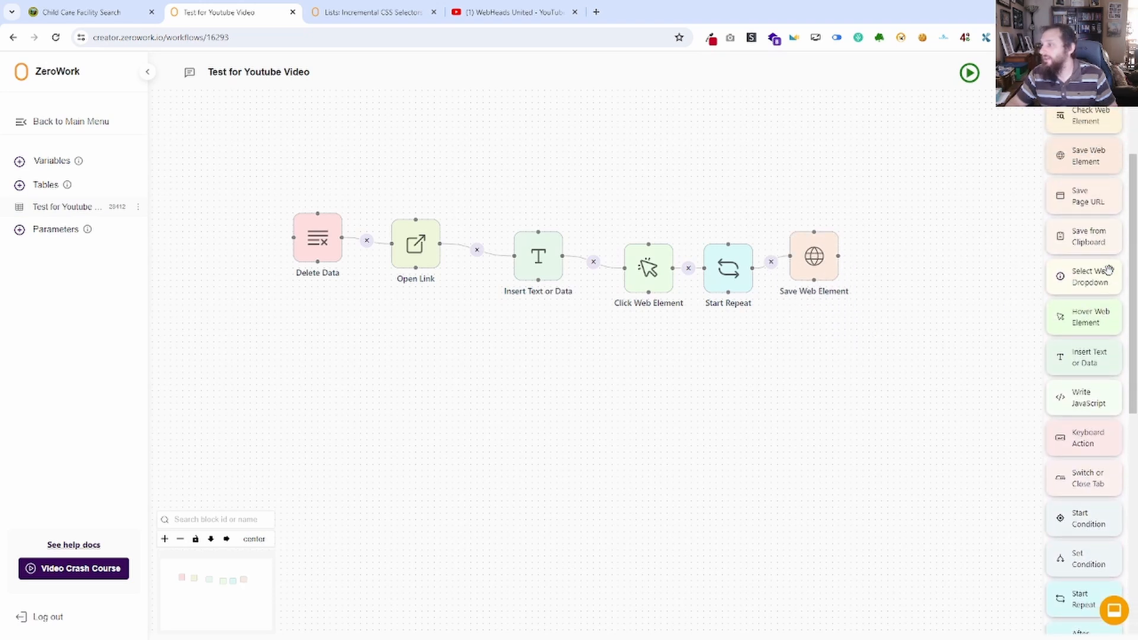
scroll(1108, 269, "up", 1)
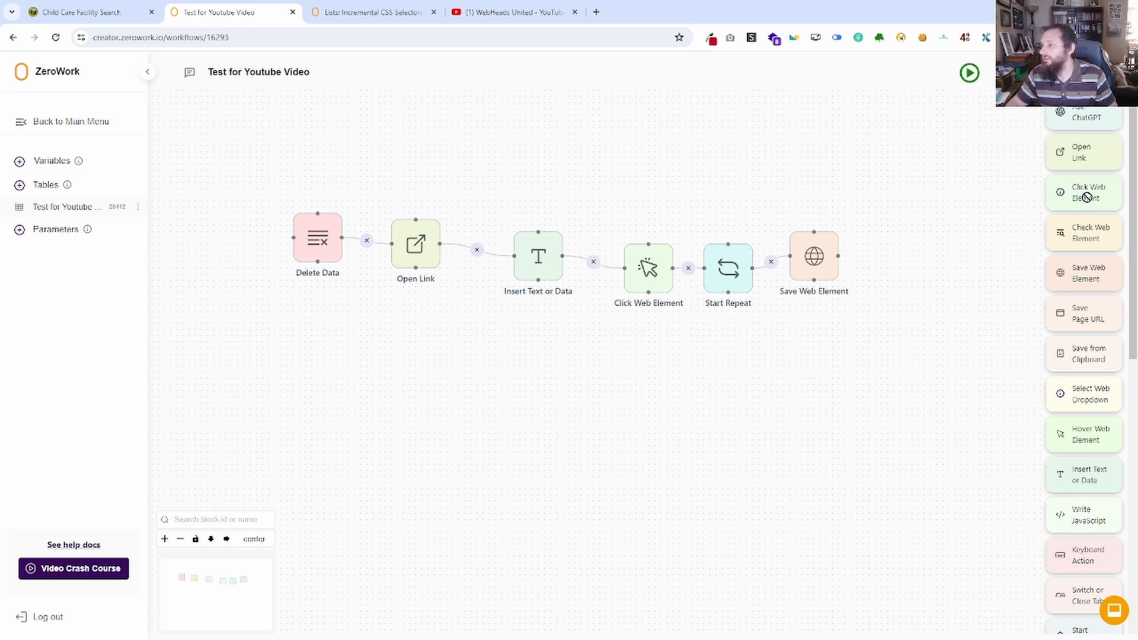
left_click_drag(1088, 195, 913, 273)
type("table[class*=\"rgMasterTable\"] tbody > tr:nth-child({loop_index 1}) td:nth-child(2) a")
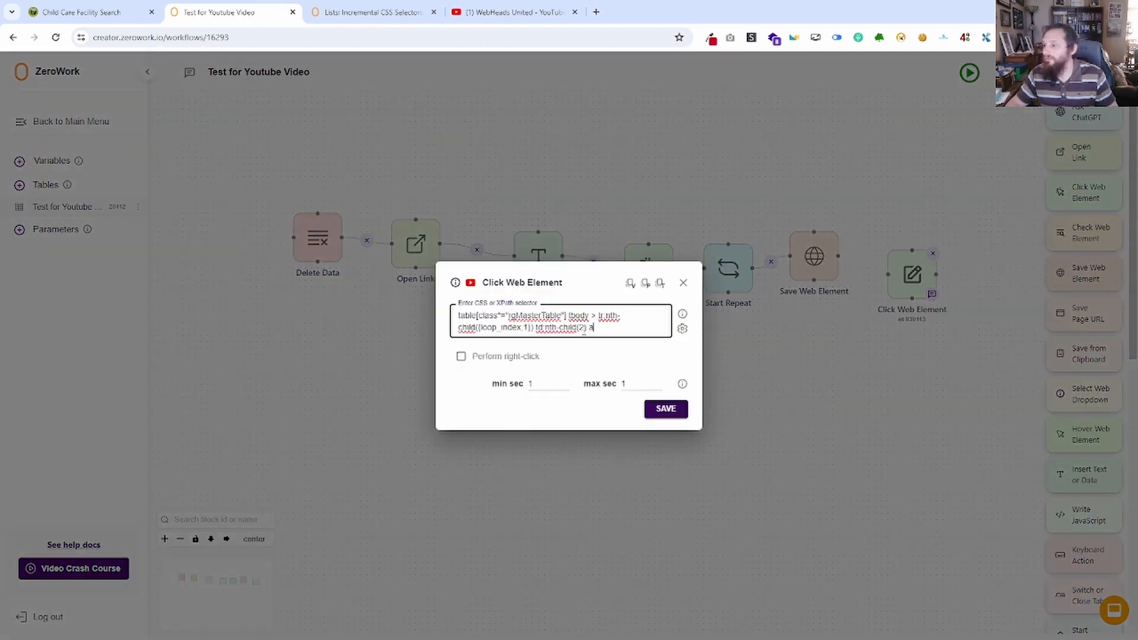
key("BackSpace")
type("1")
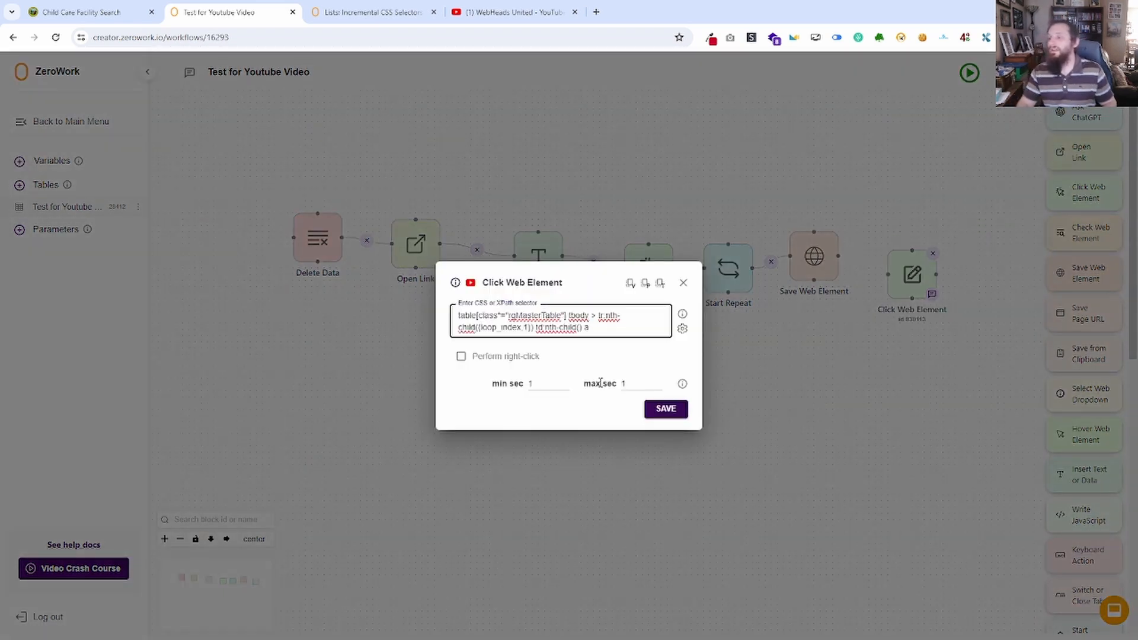
left_click(666, 409)
left_click_drag(838, 256, 888, 274)
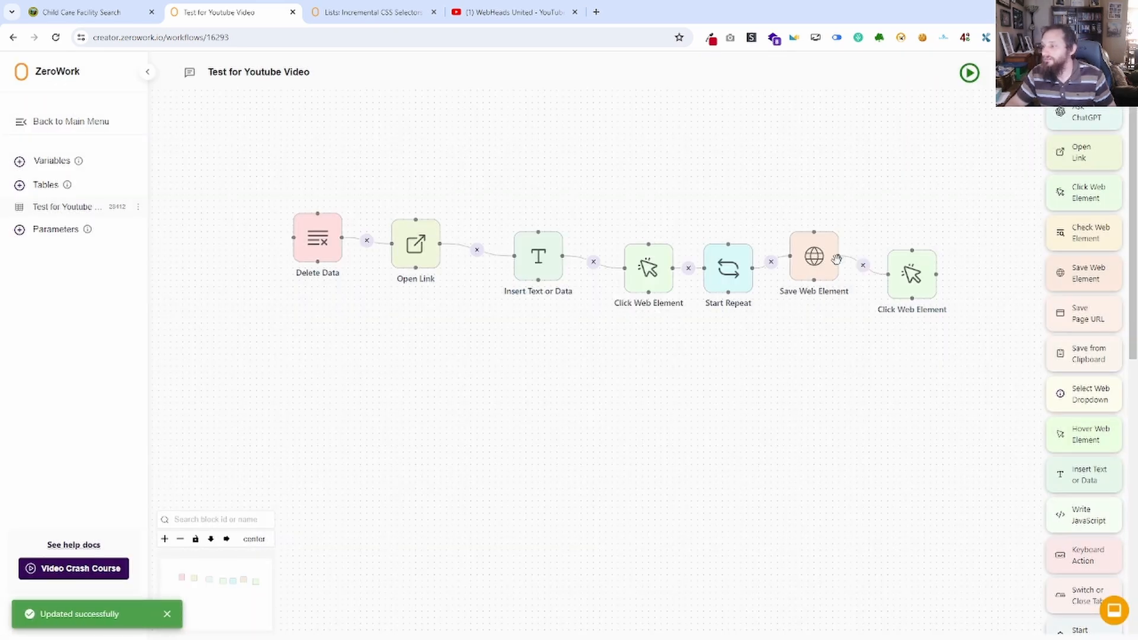
Arrange the workflow blocks in a horizontal row and run the TaskBot.
left_click(226, 540)
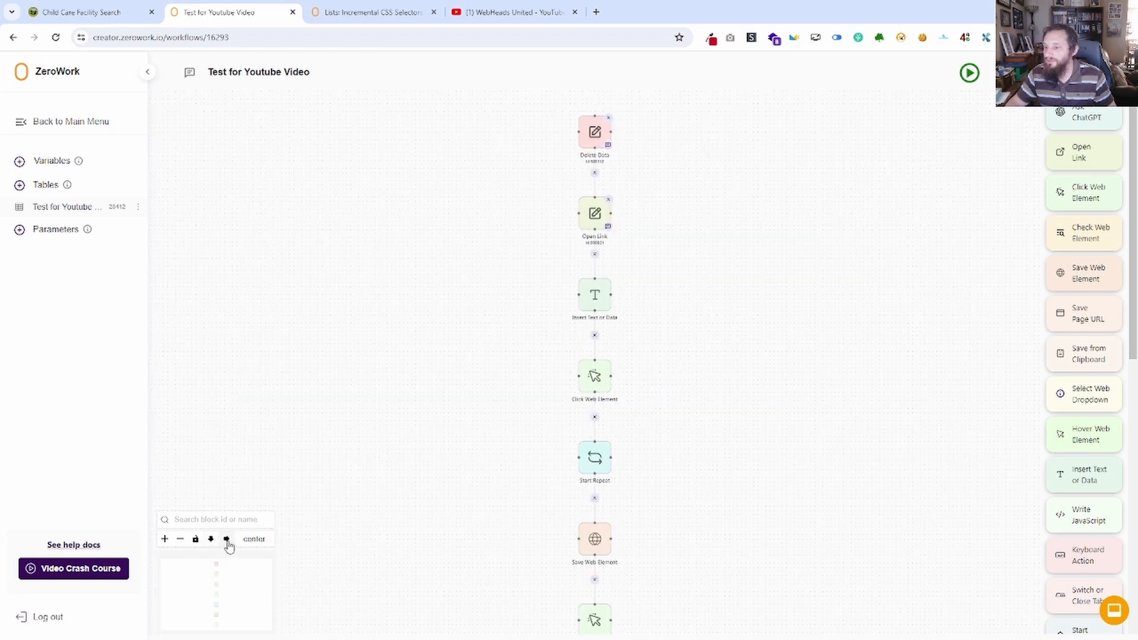
left_click(227, 540)
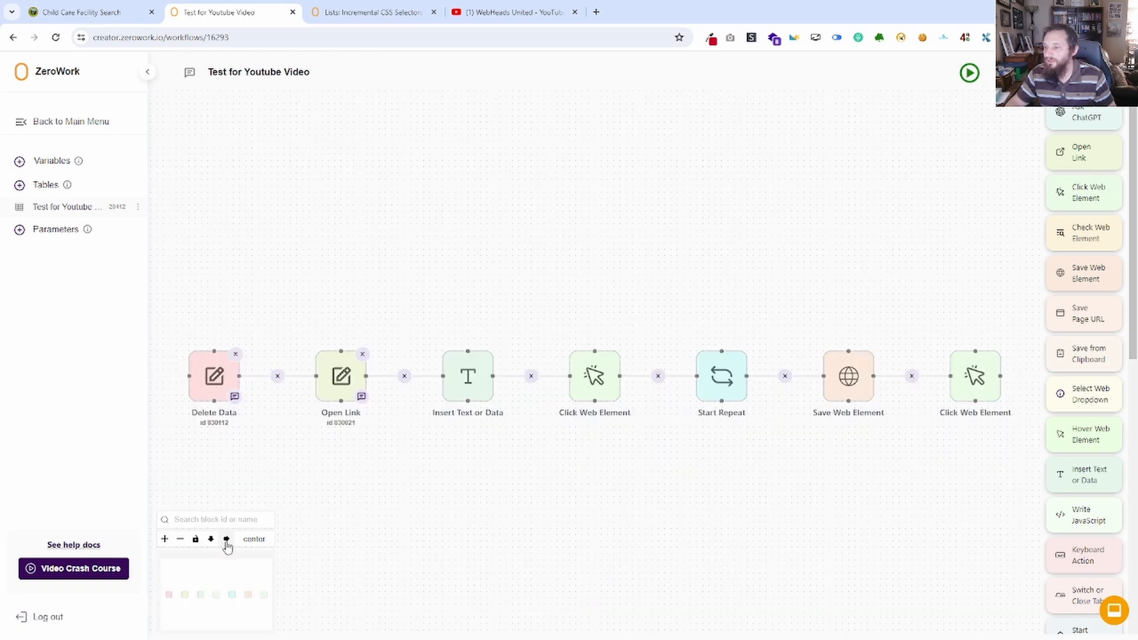
left_click(970, 73)
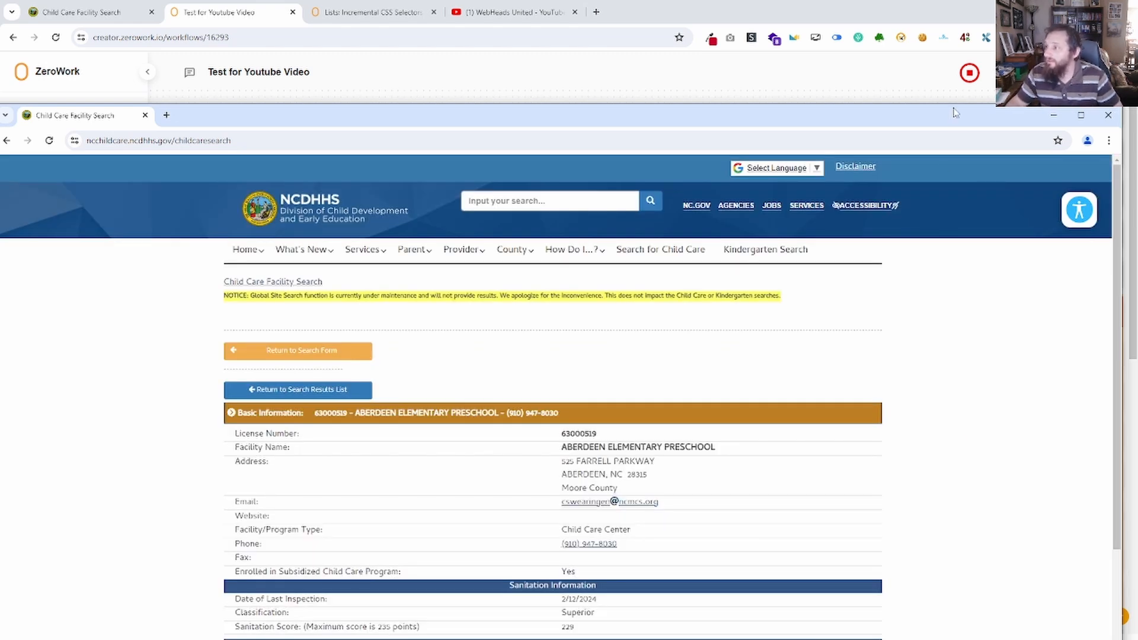
Stop the TaskBot run by closing its browser window, and collapse the run log.
left_click_drag(950, 117, 415, 221)
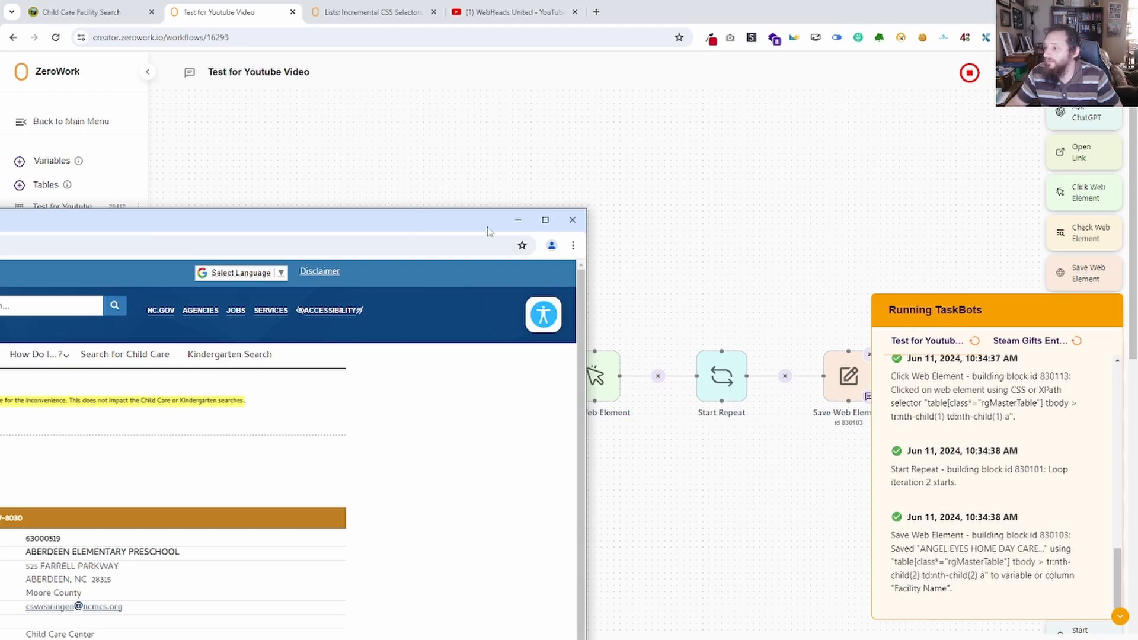
left_click(573, 222)
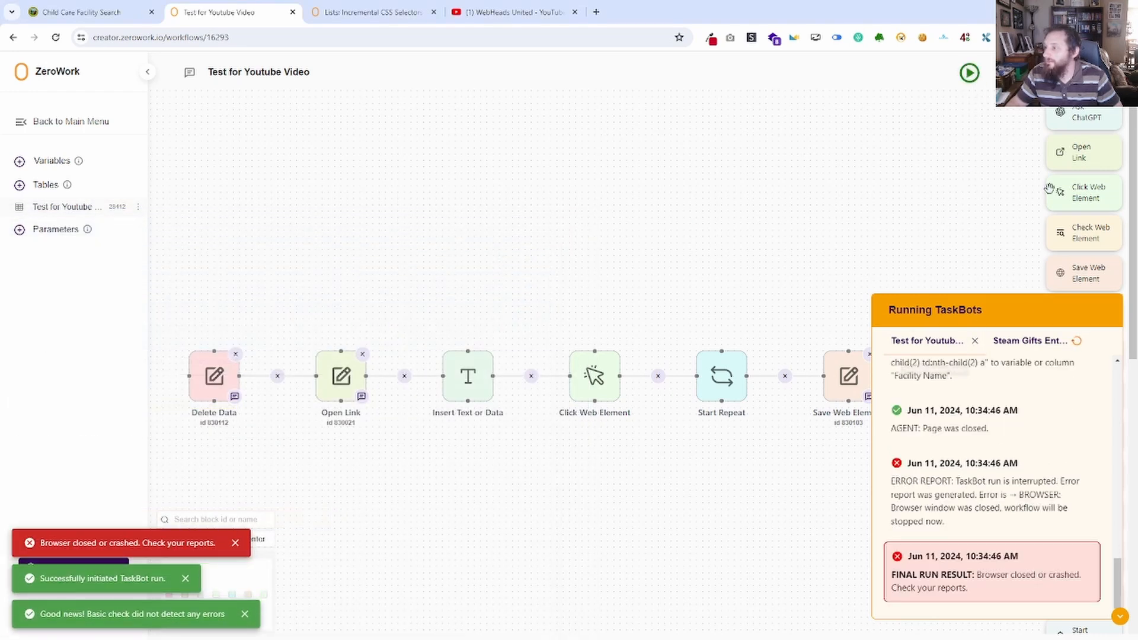
left_click(1120, 616)
left_click_drag(903, 554, 461, 504)
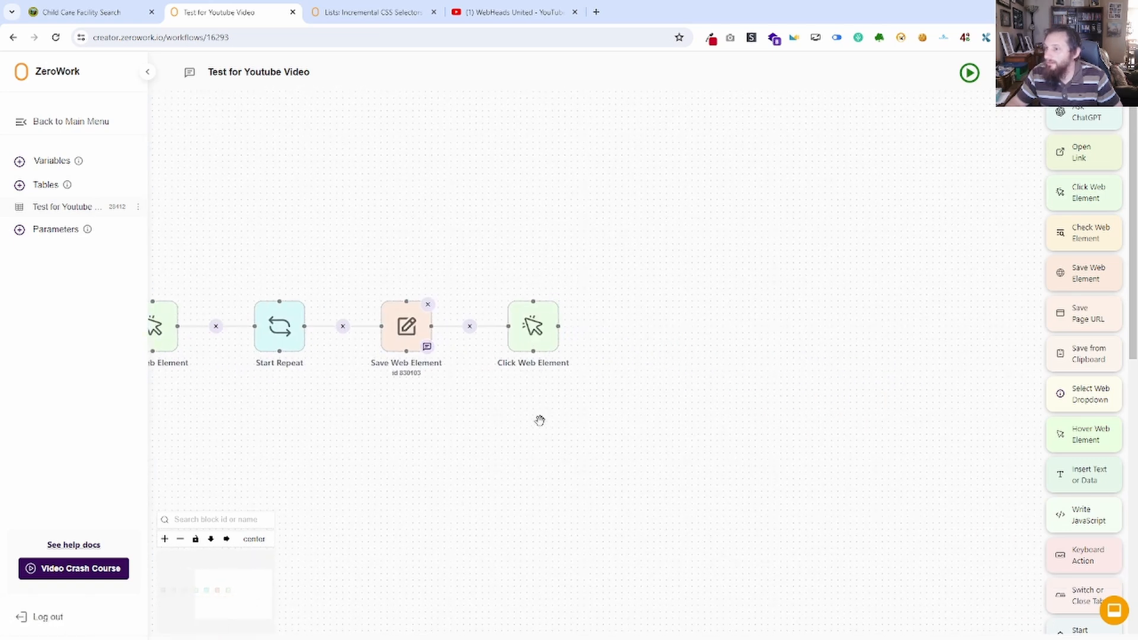
On the Child Care Facility Search page, open the first facility's details and inspect the Email label.
left_click(82, 12)
left_click(267, 299)
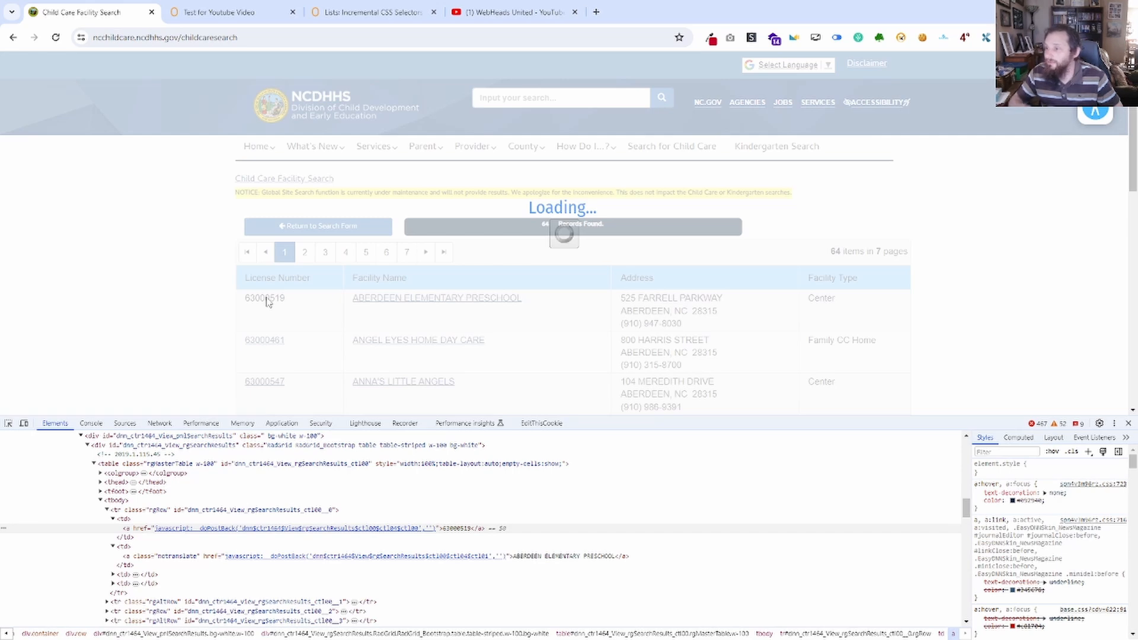
scroll(367, 294, "down", 3)
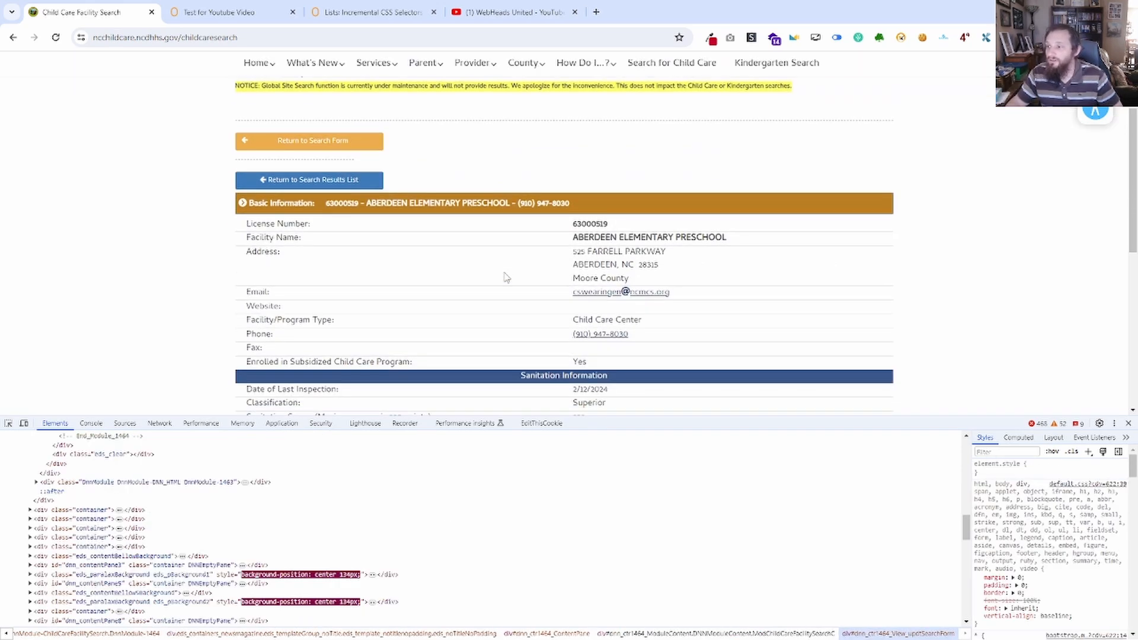
right_click(266, 238)
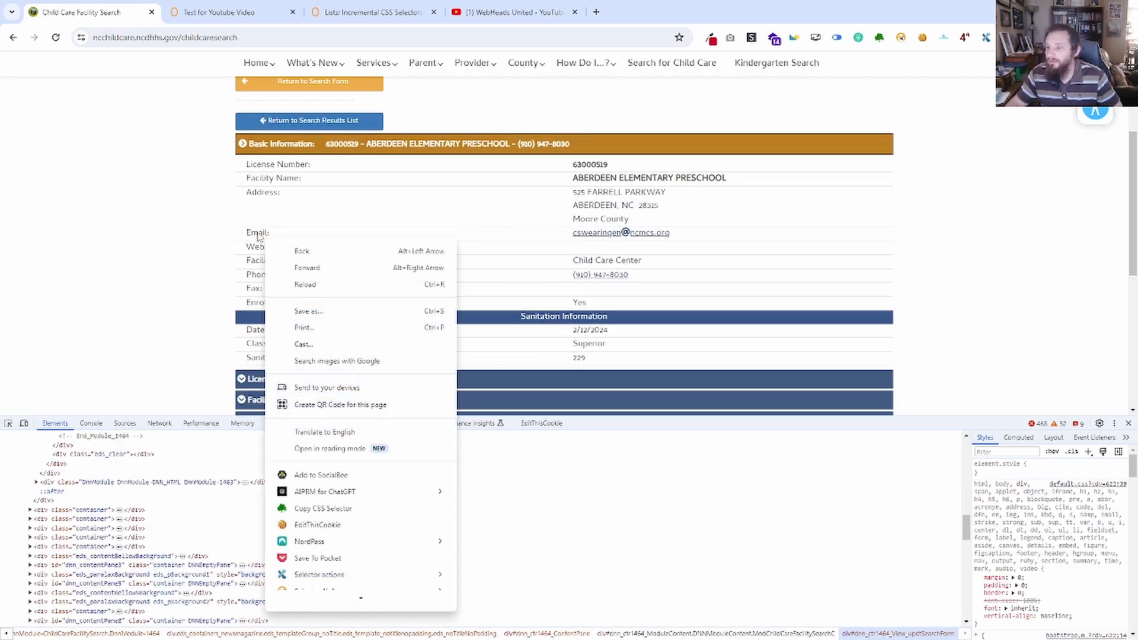
left_click(298, 599)
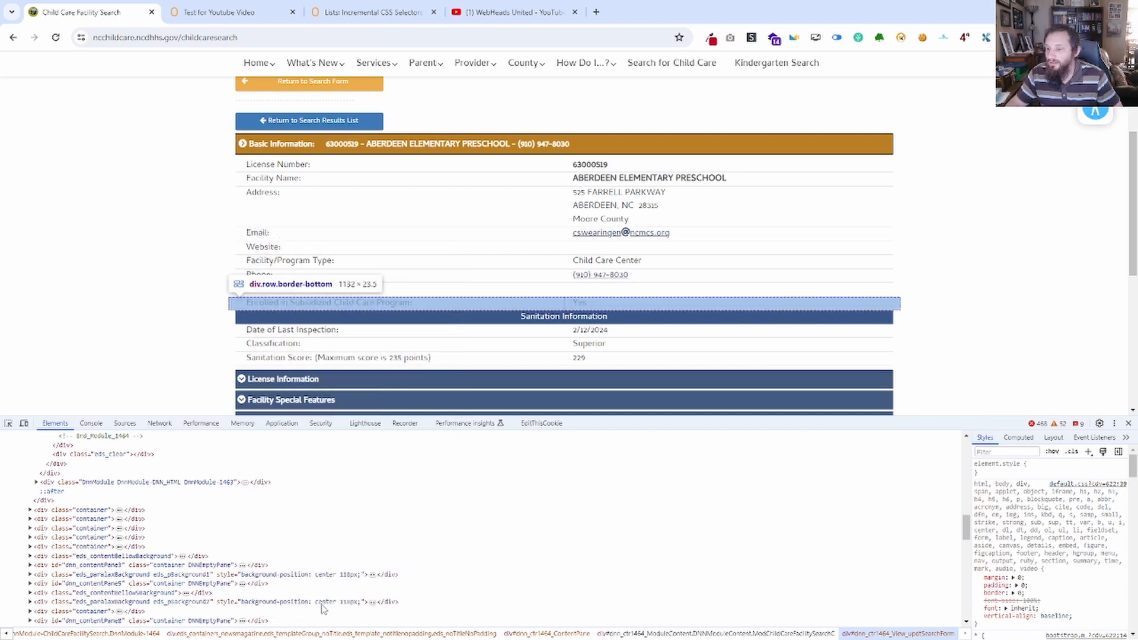
Expand the Email row's two columns in the markup and copy the id attribute of the span holding the email address.
scroll(142, 513, "up", 2)
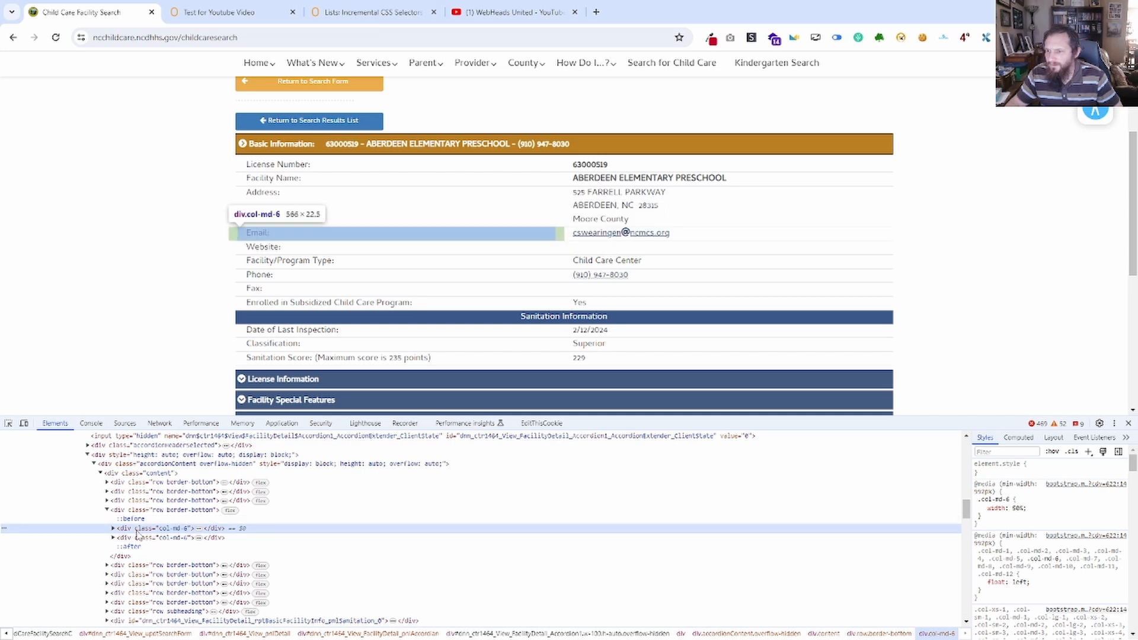
left_click(113, 528)
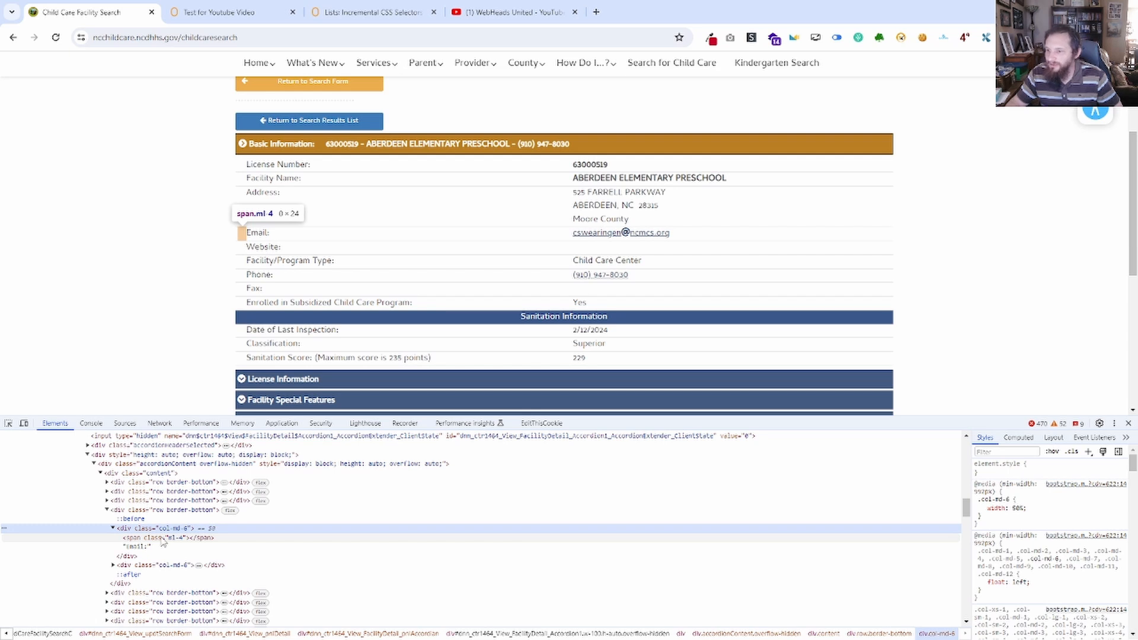
left_click(175, 566)
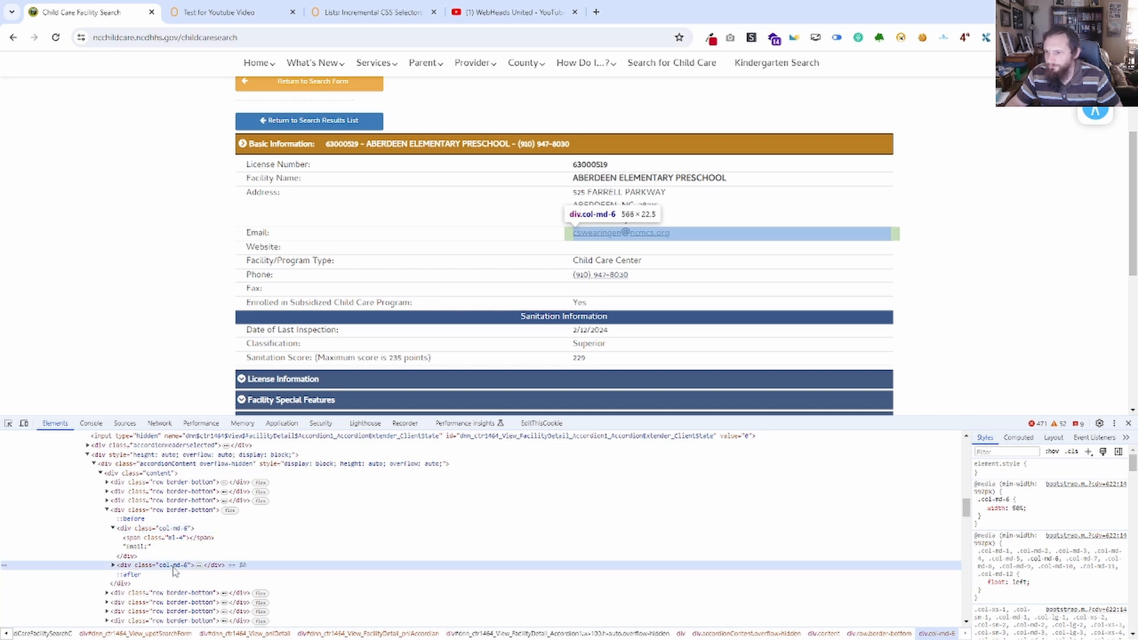
left_click(113, 567)
scroll(255, 523, "down", 2)
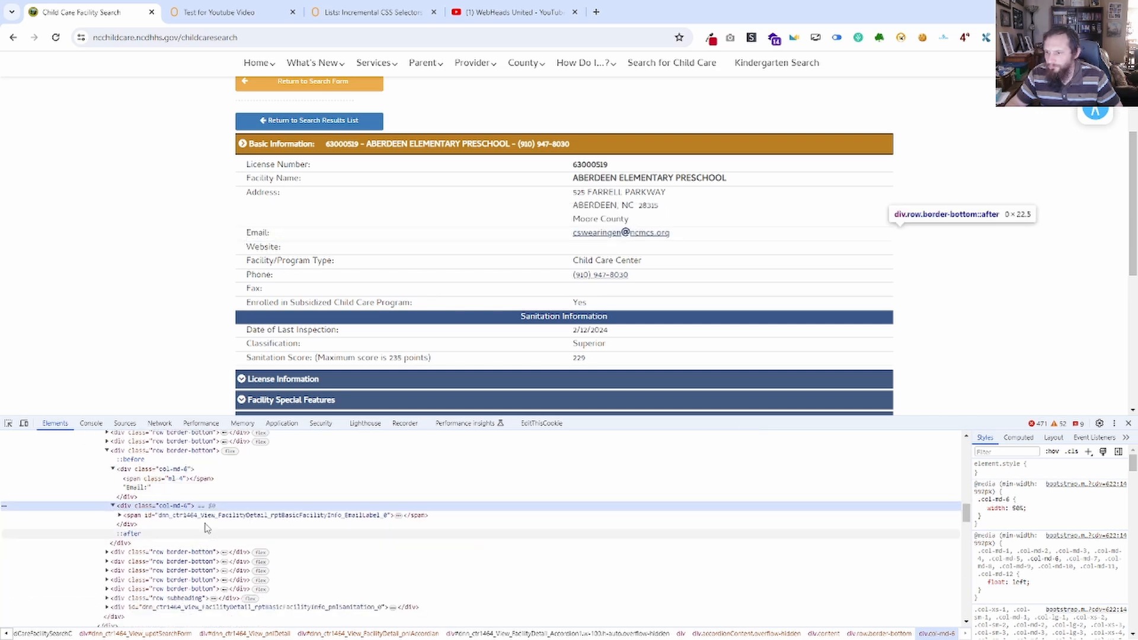
double_click(351, 517)
key("ctrl+c")
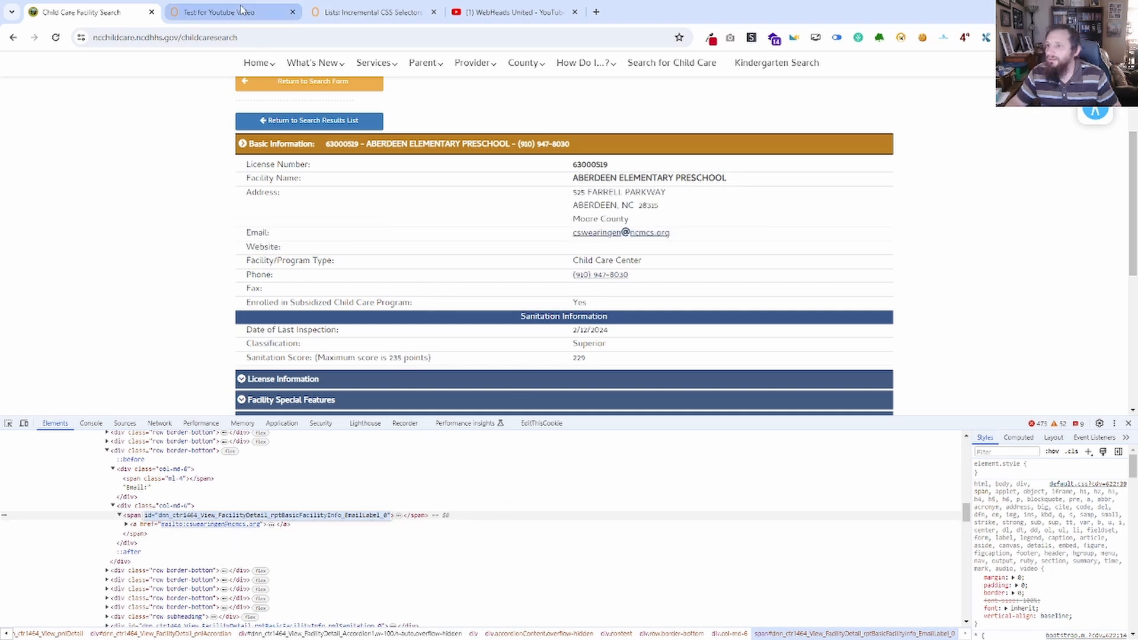
Add a Save Web Element block with the selector [id="dnn_ctr1464_View_FacilityDetail_rptBasicFacilityInfo_EmailLabel_0"].
left_click(220, 11)
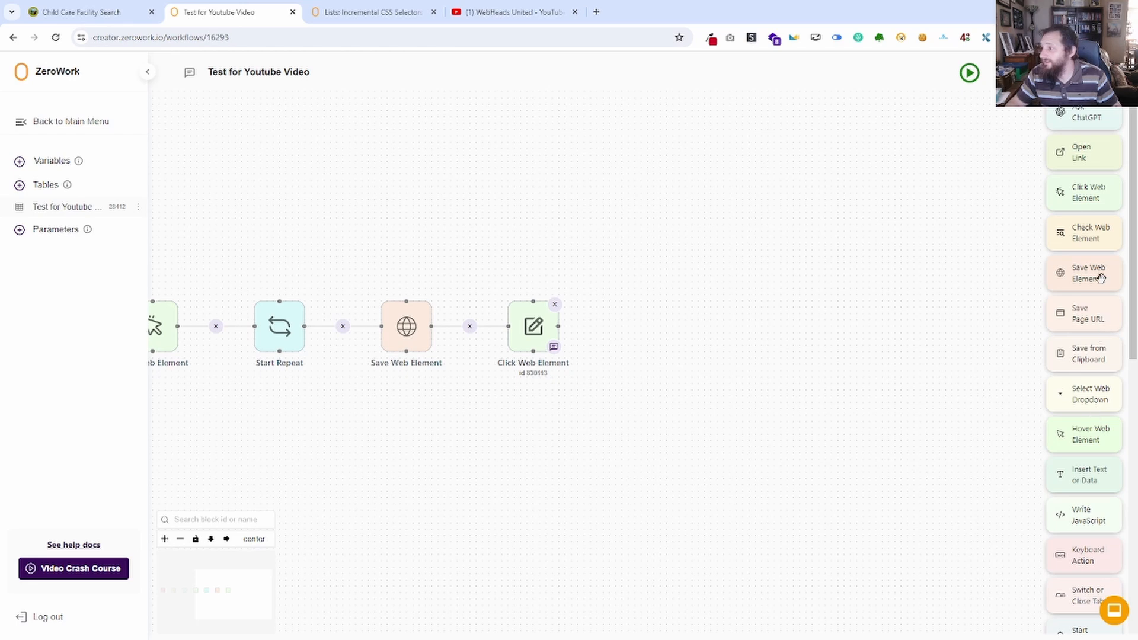
left_click_drag(1099, 276, 620, 305)
key("ctrl+v")
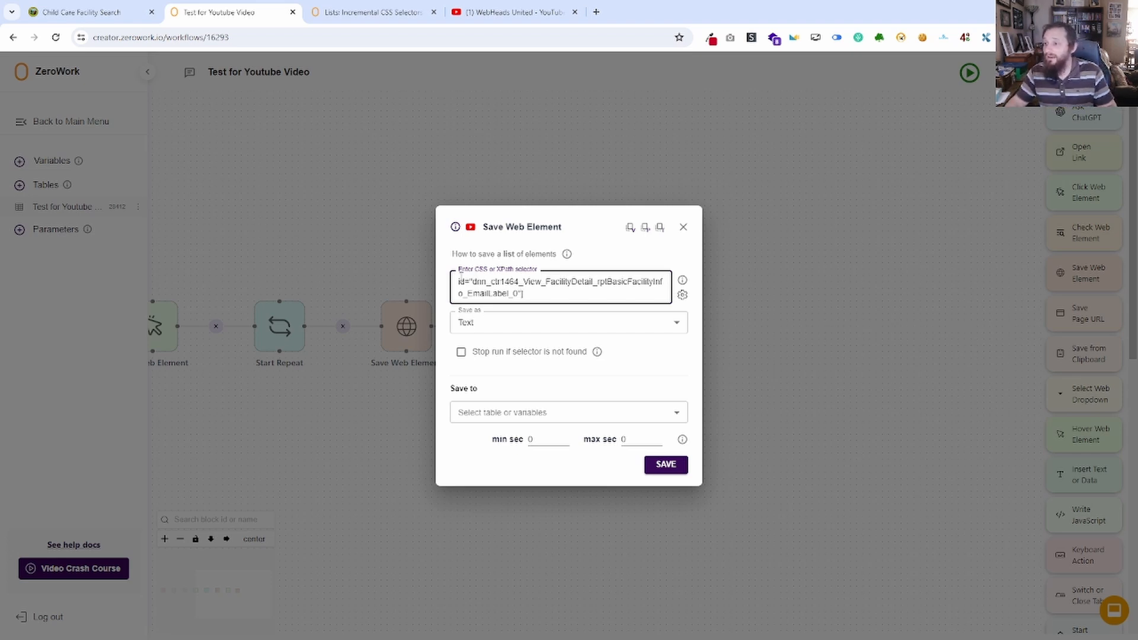
type("[")
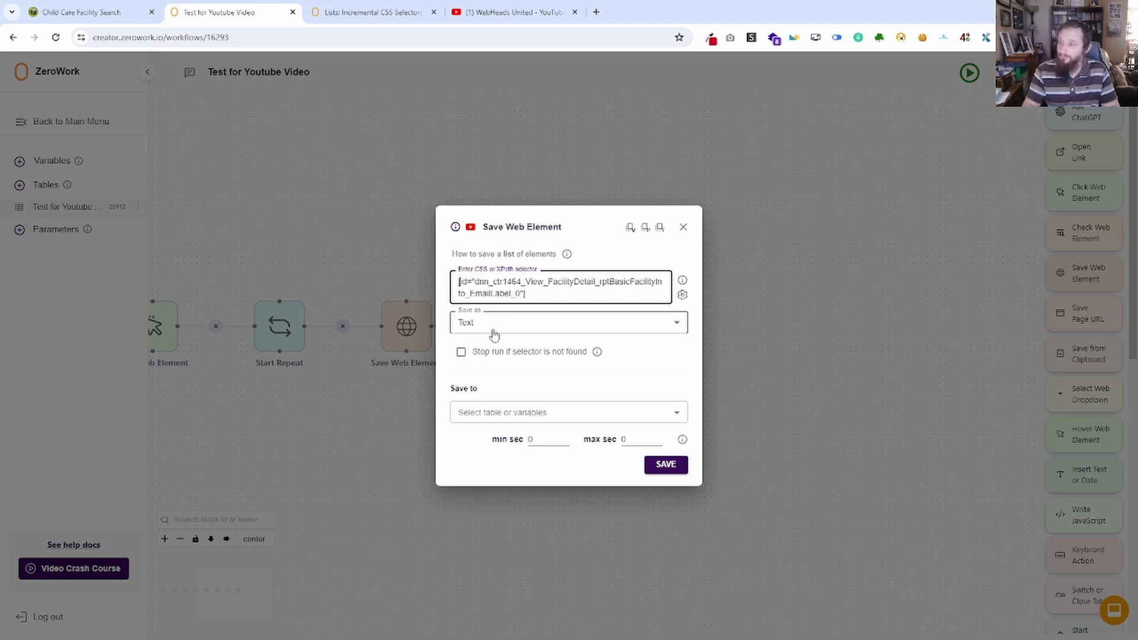
Examine the link element and text pieces inside the email span on the facility details page.
left_click(89, 11)
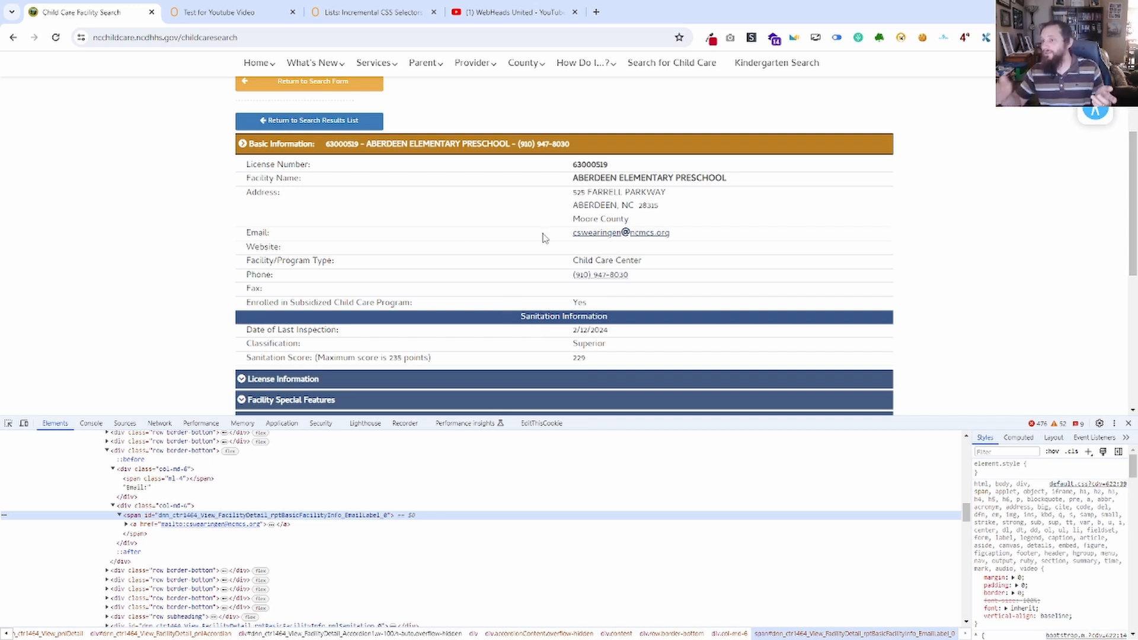
left_click(221, 12)
left_click(110, 11)
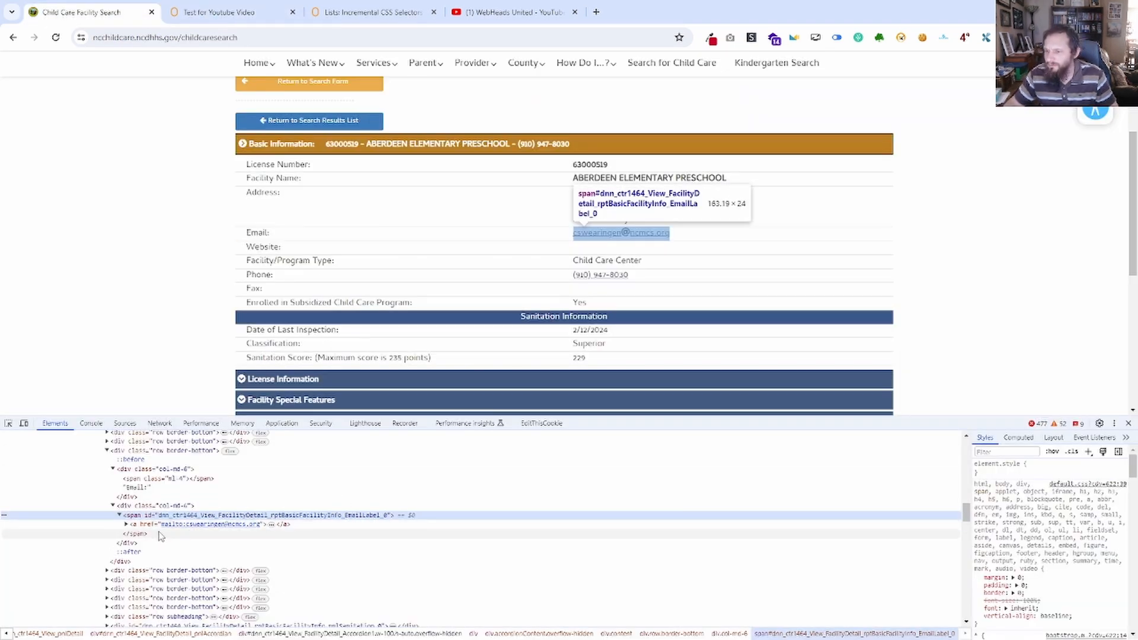
left_click(126, 525)
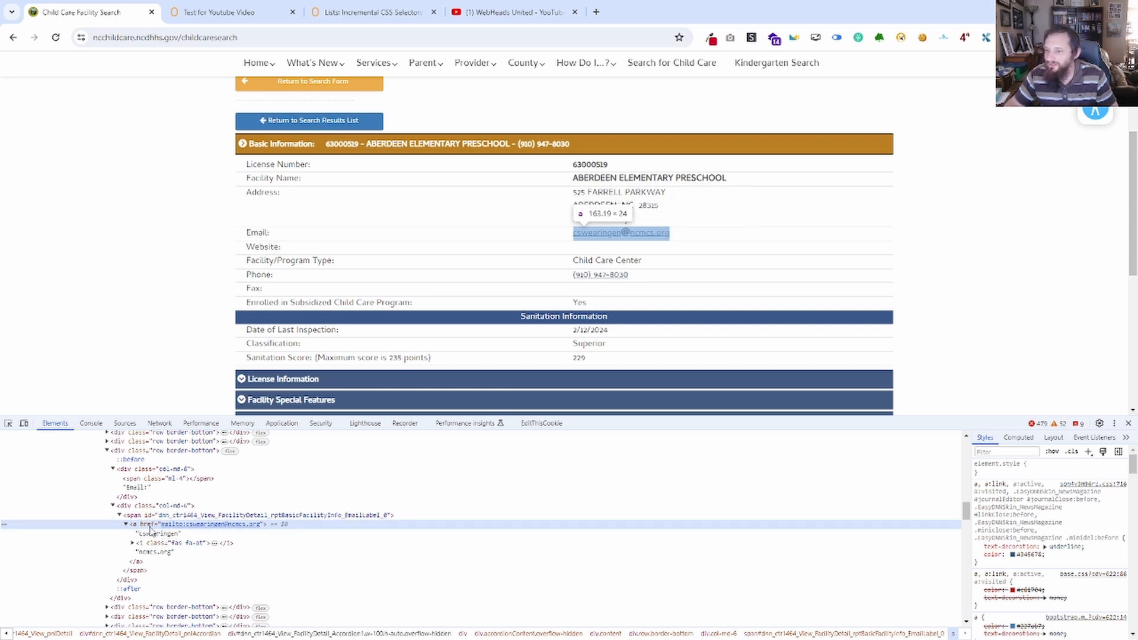
left_click(223, 16)
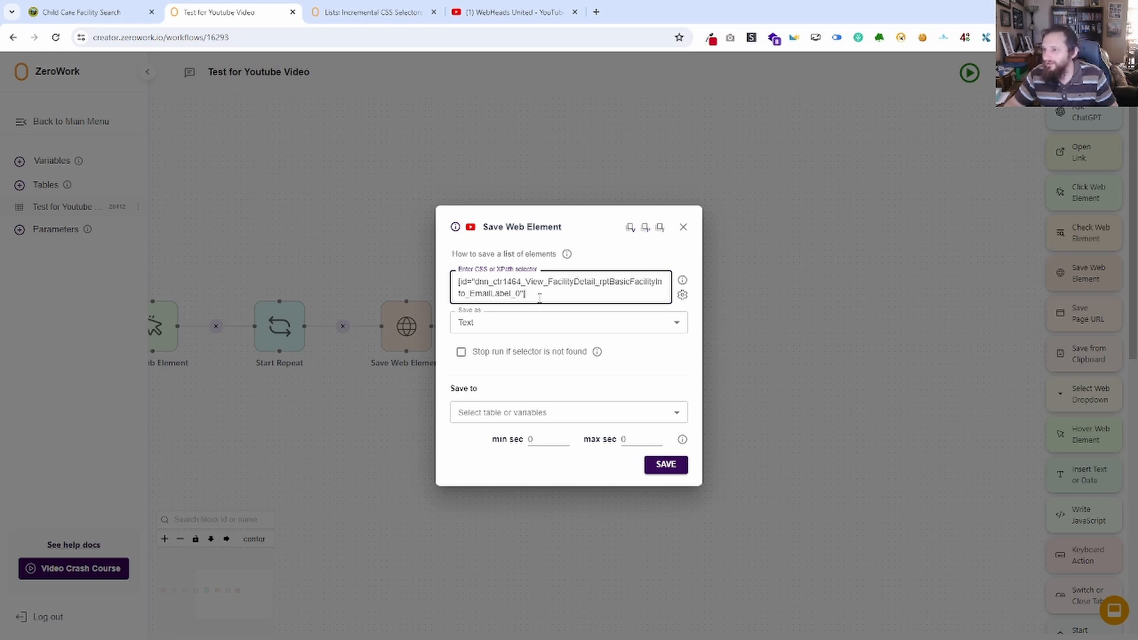
left_click(96, 6)
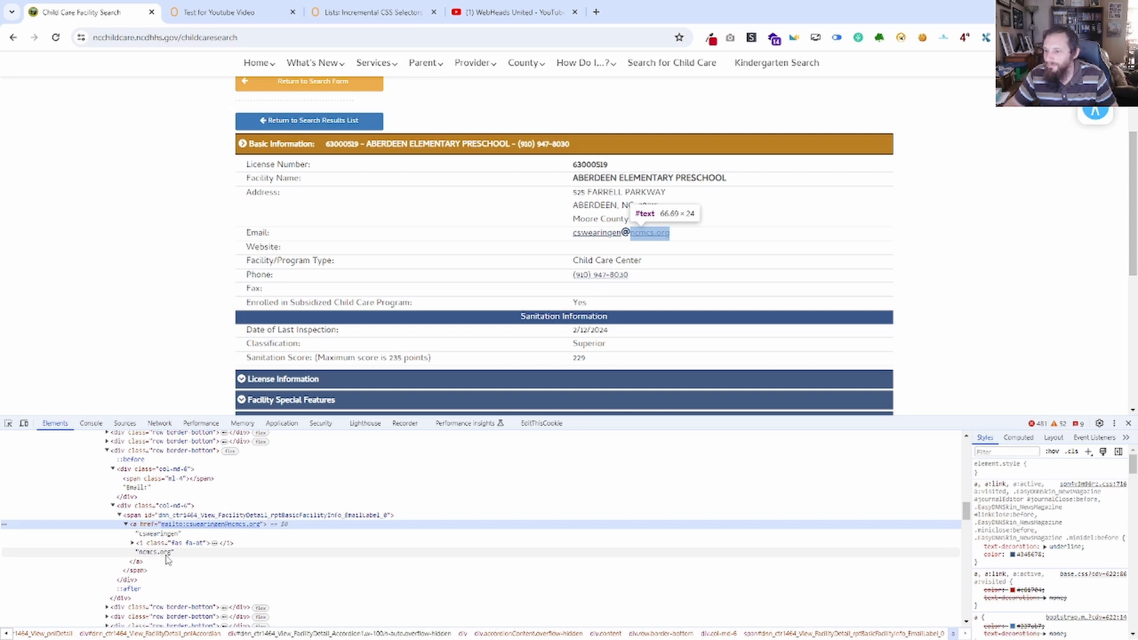
Extend the new Save Web Element block's selector with span before the id bracket and a after it.
left_click(223, 12)
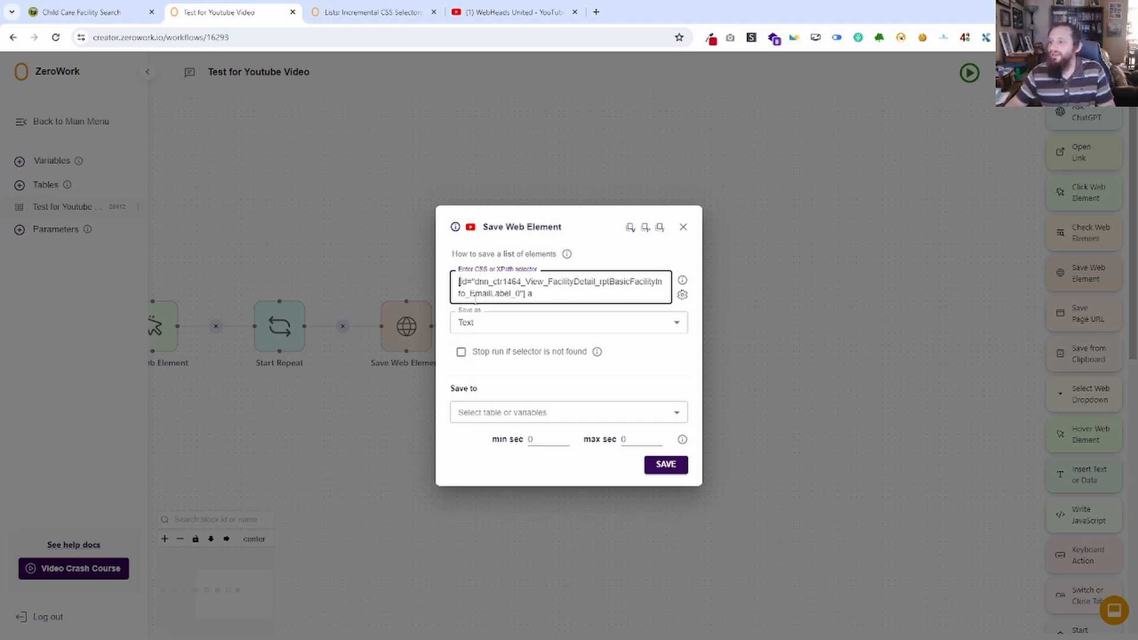
type("span")
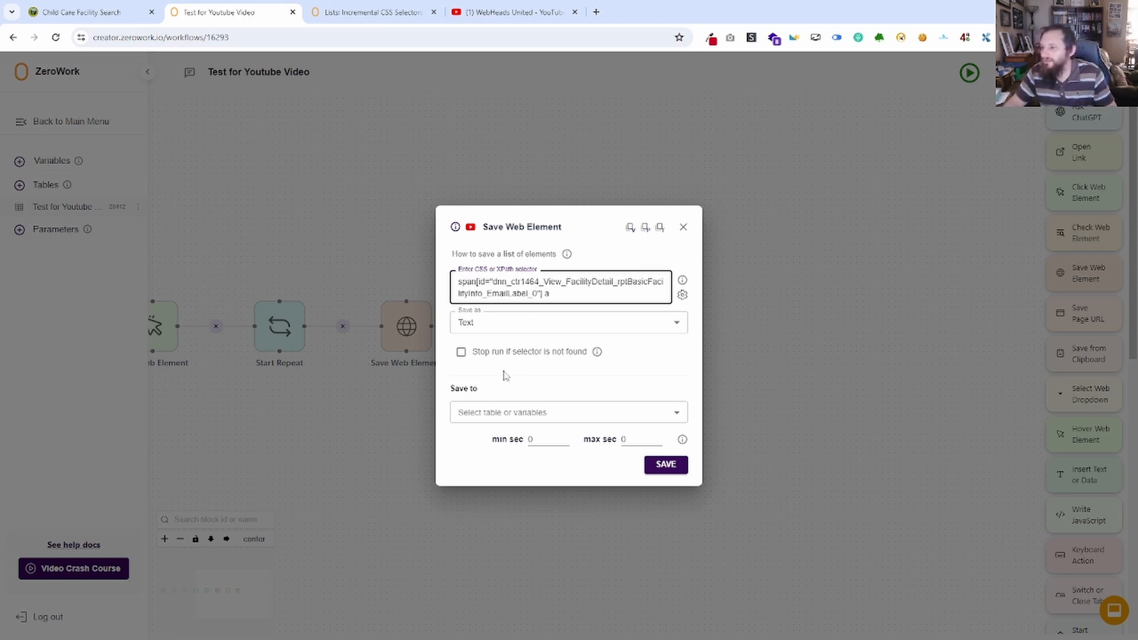
Save the element to the Email column of the Test for Youtube Video table and connect the block after Click Web Element.
left_click(524, 413)
left_click(511, 454)
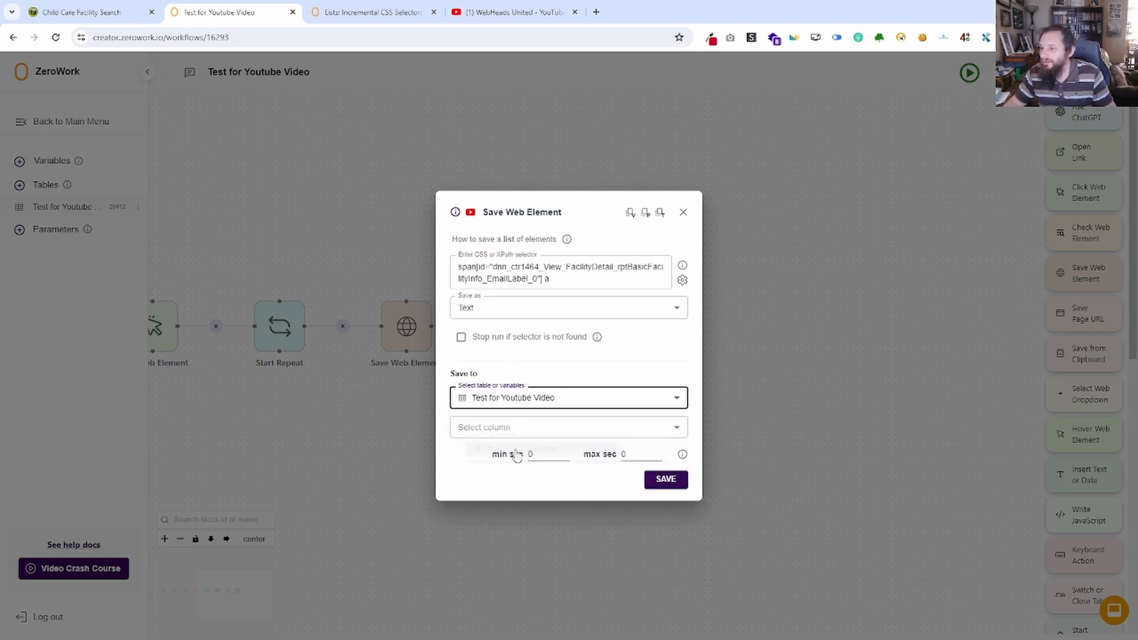
left_click(539, 429)
left_click(496, 471)
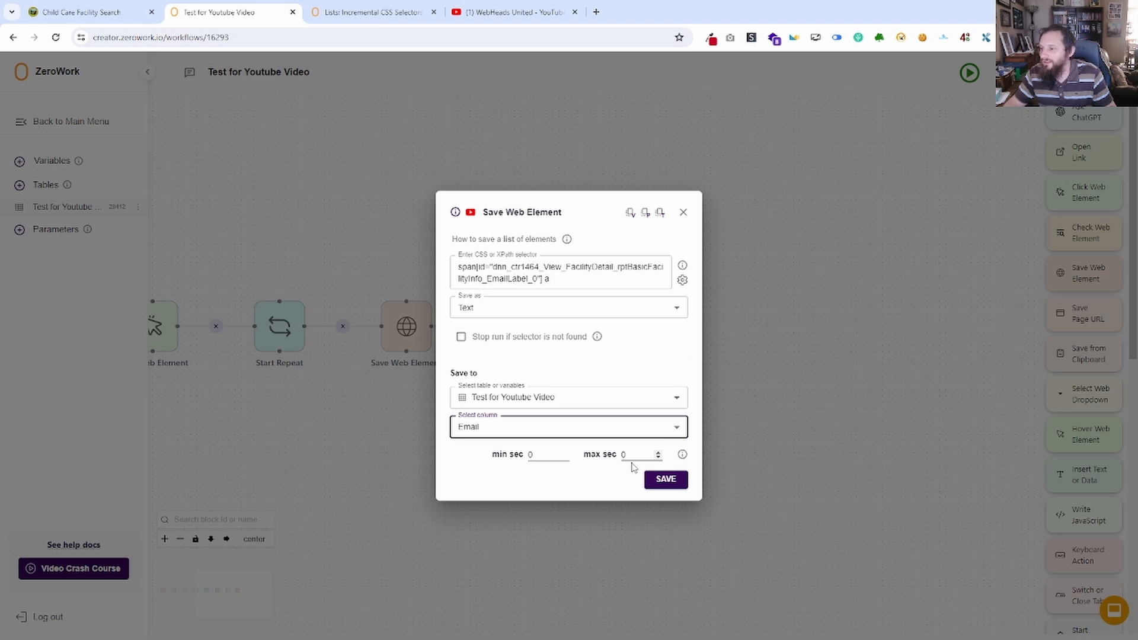
left_click(667, 481)
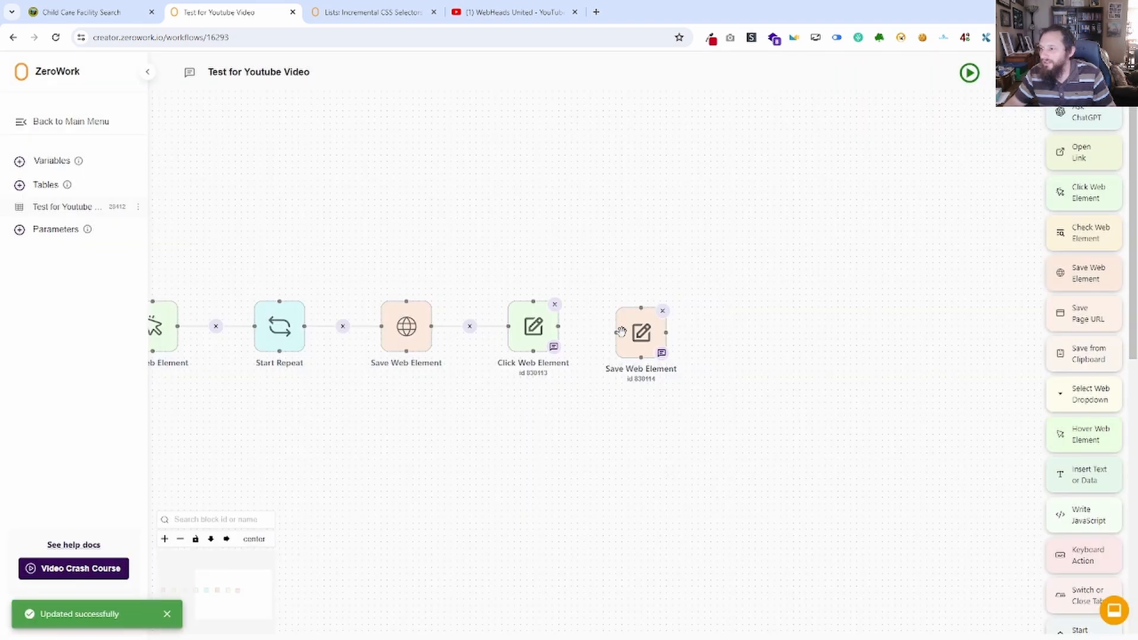
left_click_drag(617, 333, 559, 326)
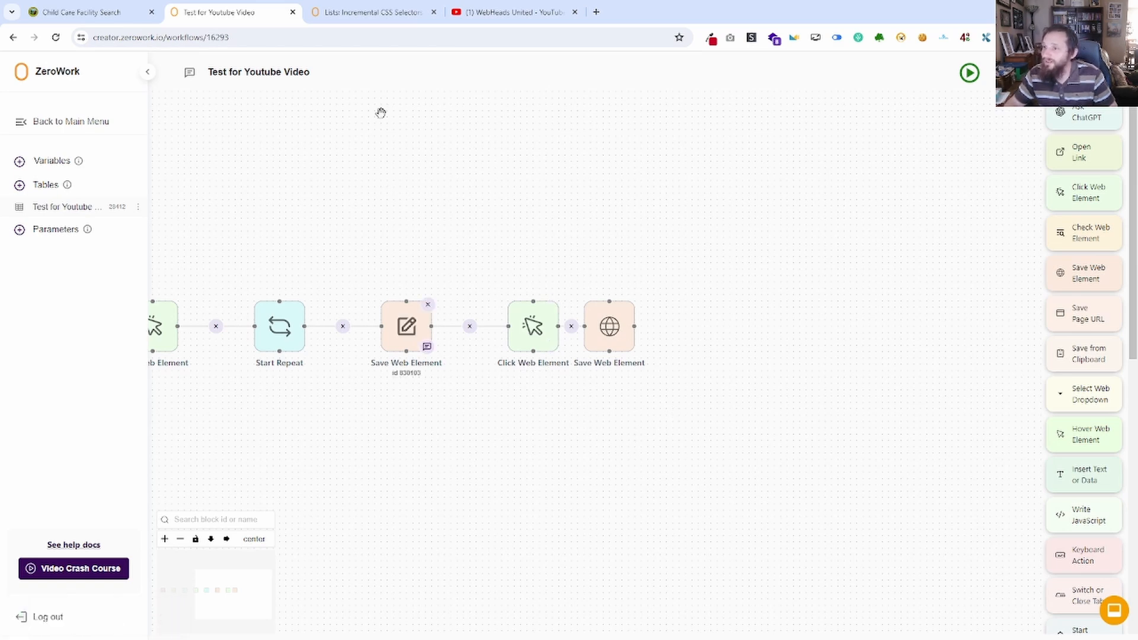
Inspect the Return to Search Results List button on the facility page and copy its id attribute.
left_click(83, 12)
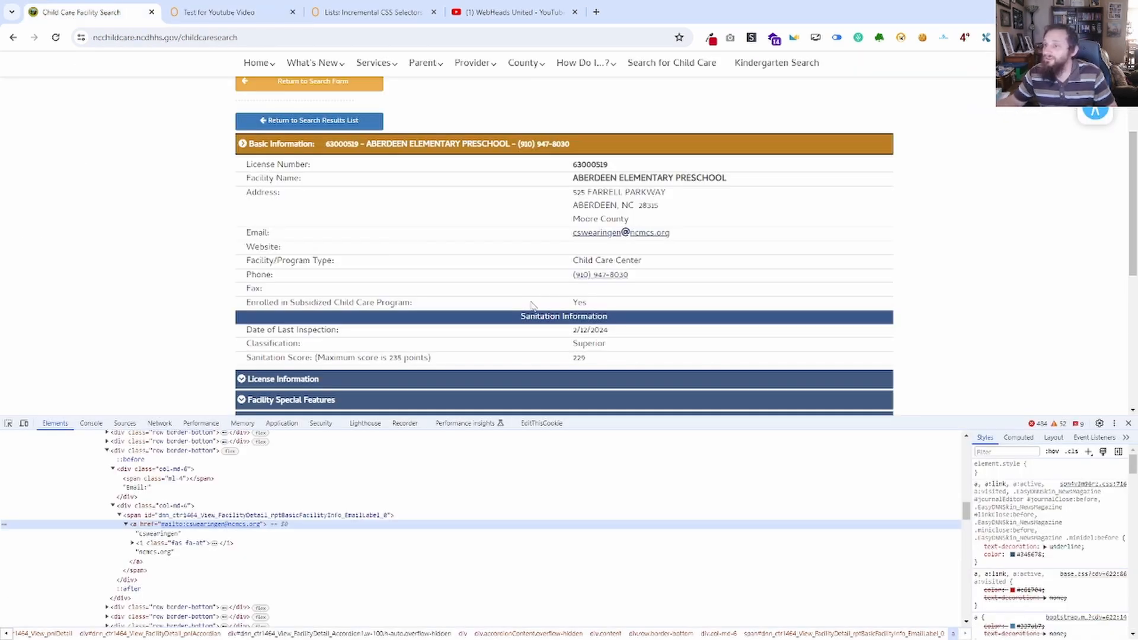
scroll(532, 306, "up", 3)
right_click(326, 288)
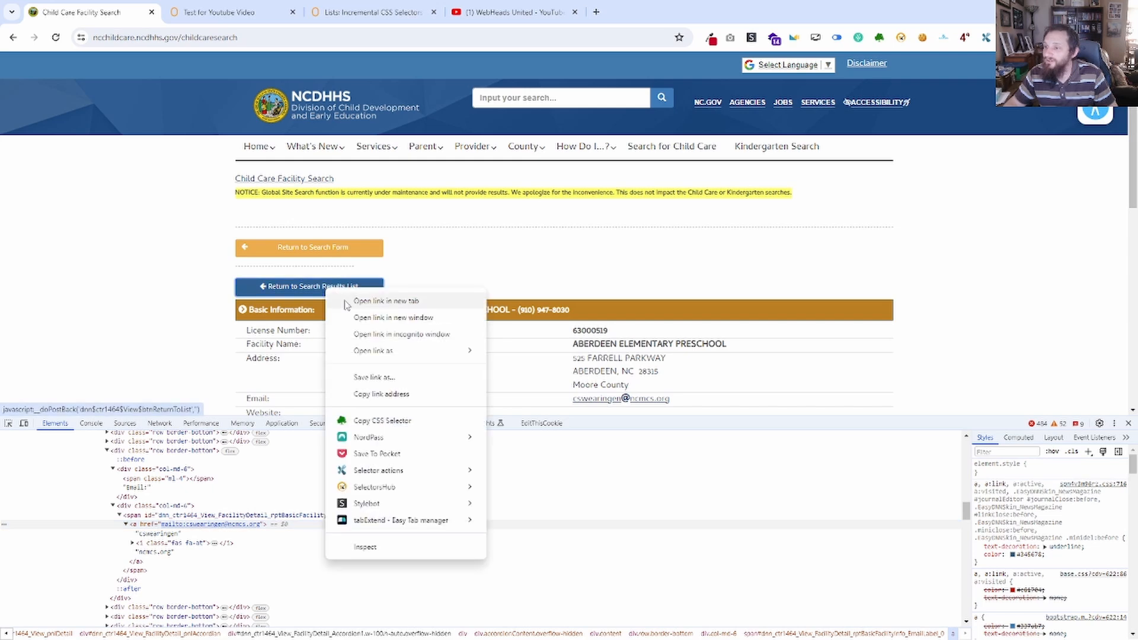
left_click(373, 548)
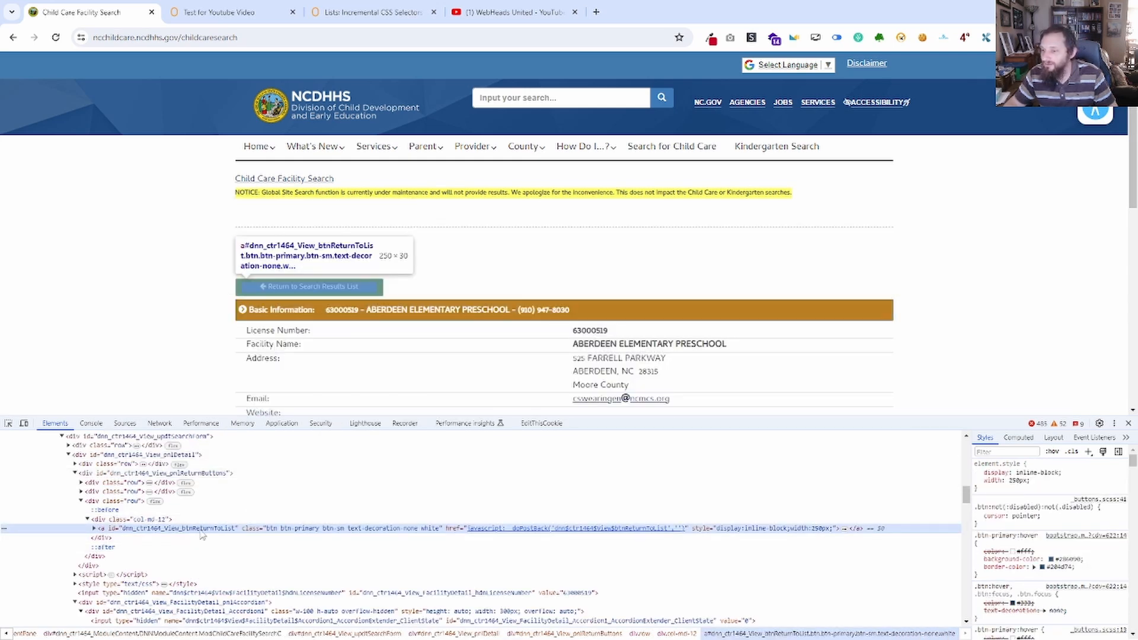
double_click(201, 529)
key("ctrl+c")
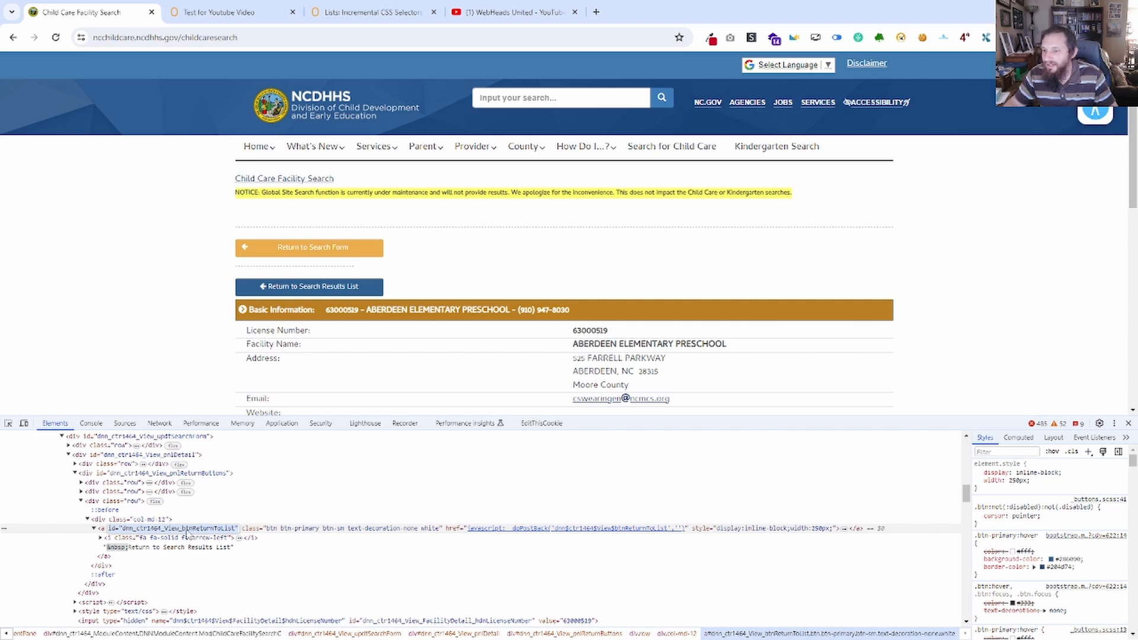
Add a Click Web Element block with selector a[id="dnn_ctr1464_View_btnReturnToList"], connect it after the email Save Web Element, and move it closer.
left_click(216, 8)
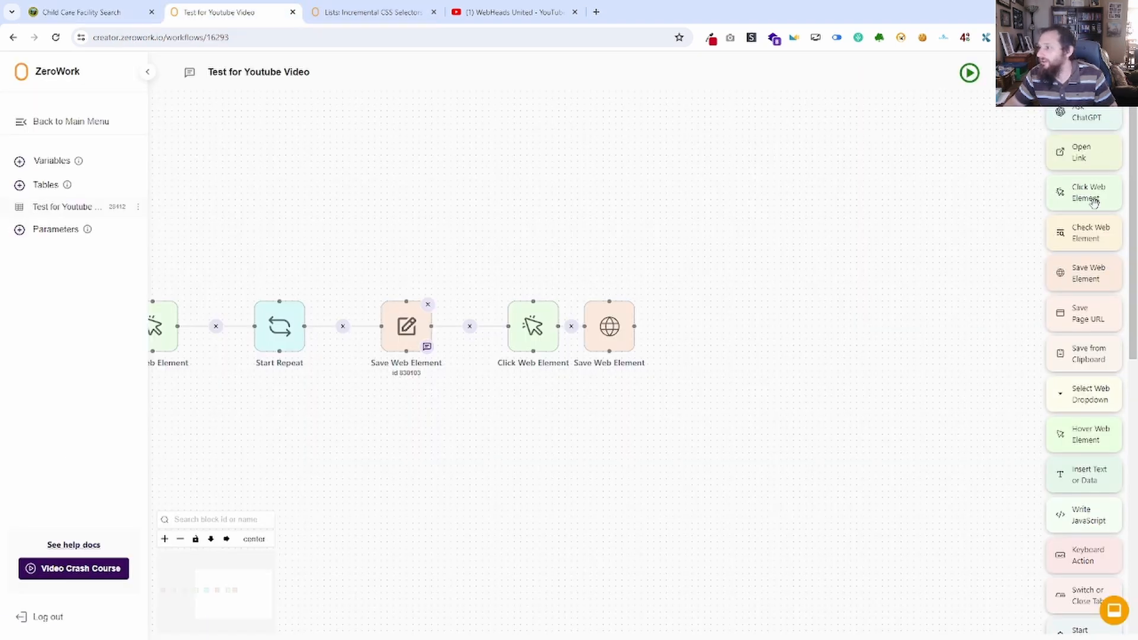
left_click_drag(1091, 196, 735, 350)
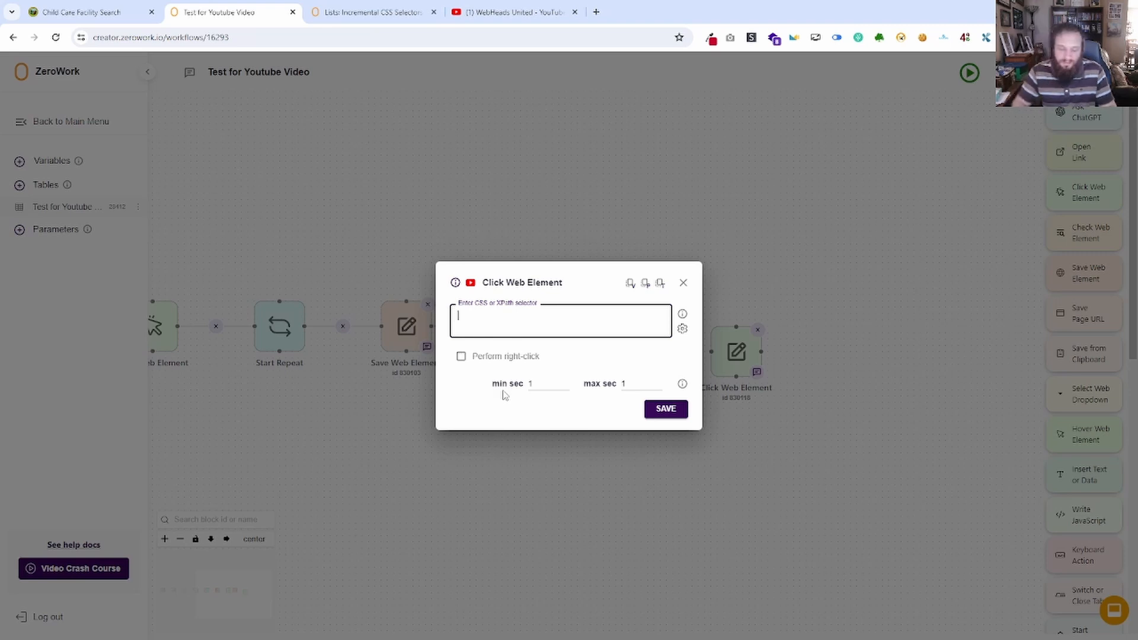
type("a[")
key("ctrl+v")
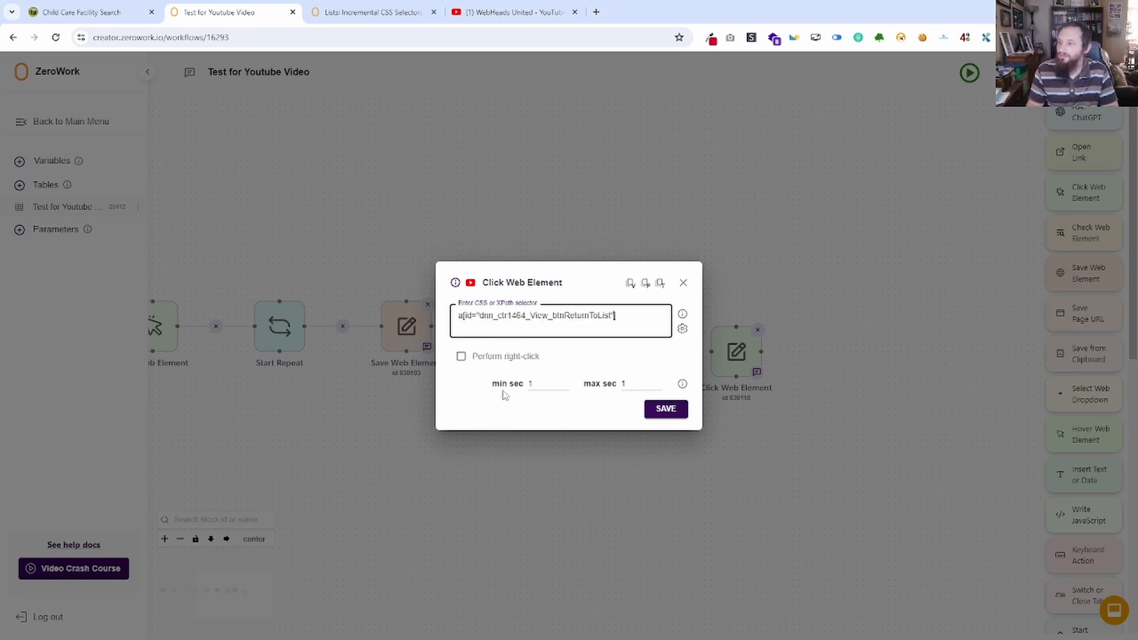
left_click(668, 409)
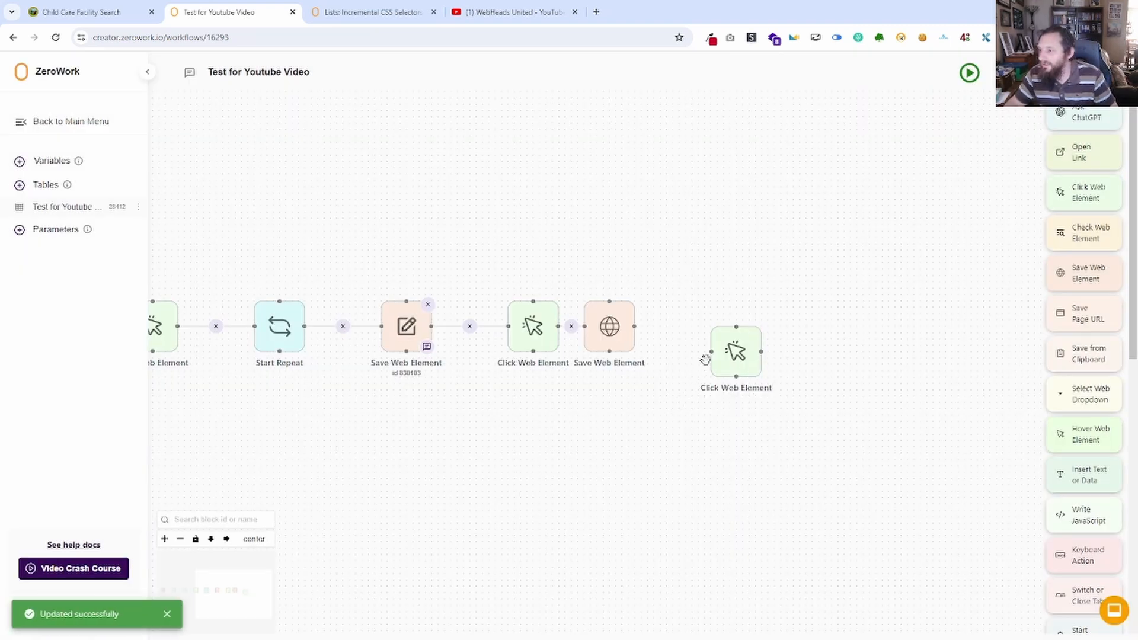
left_click_drag(709, 351, 640, 325)
left_click_drag(718, 327, 673, 303)
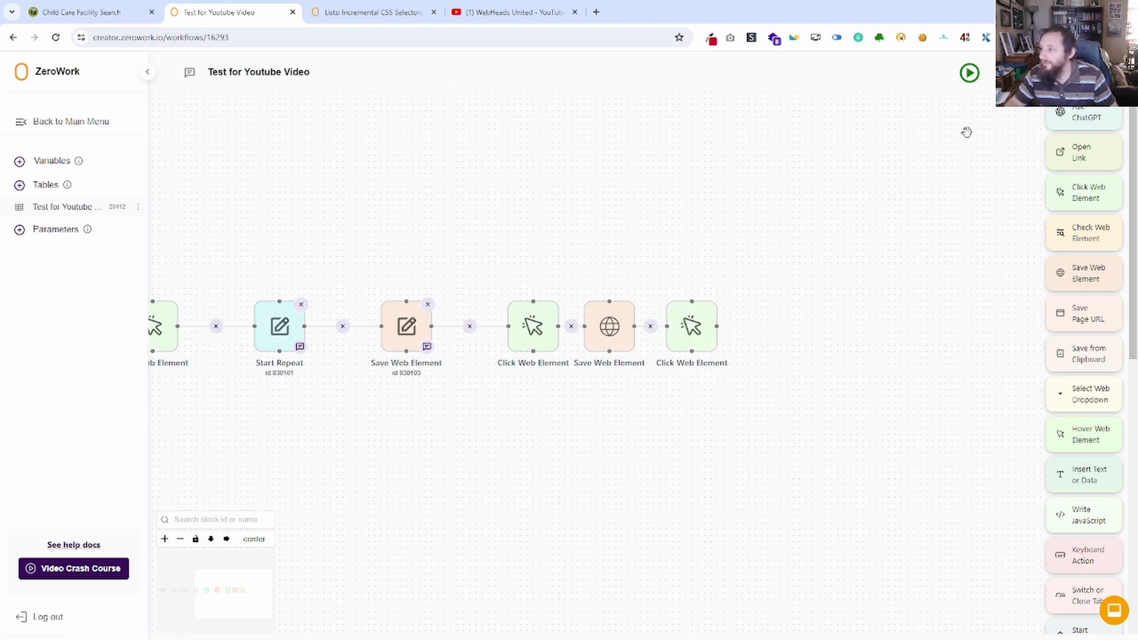
Set the last Click Web Element block's delay to 3 seconds minimum and 5 maximum, save it, and run the TaskBot.
left_click(691, 326)
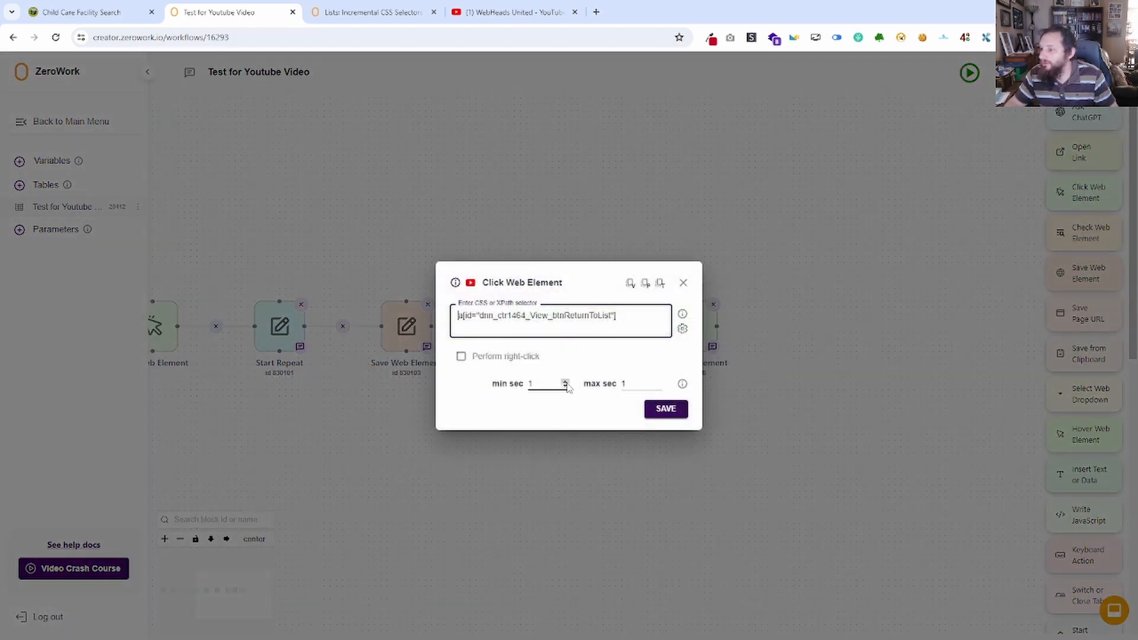
left_click(548, 384)
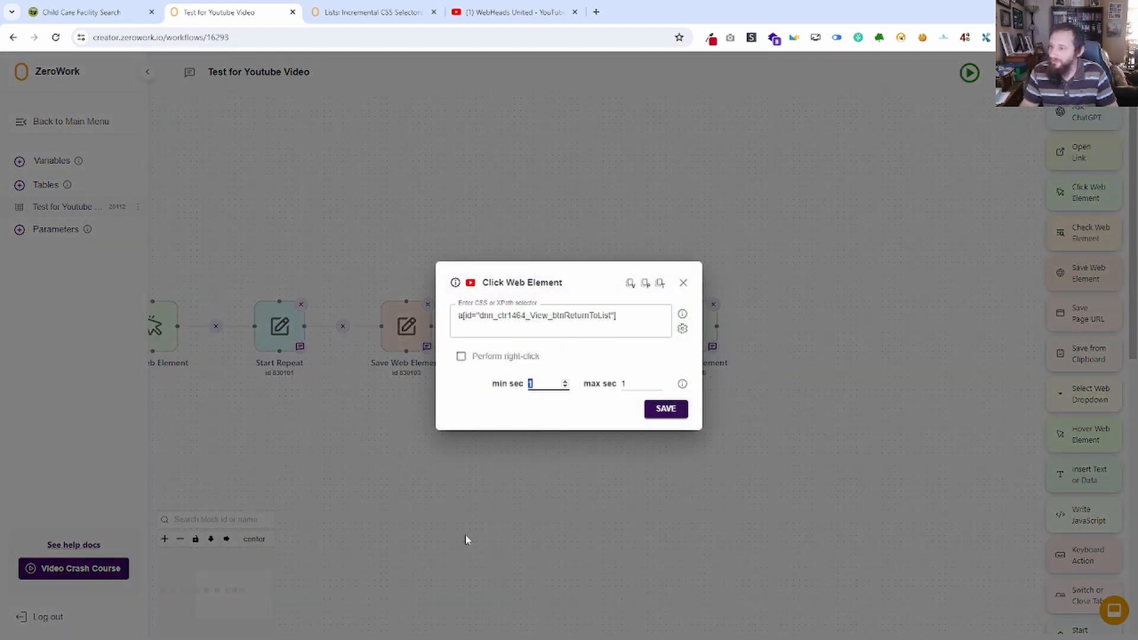
key("Tab")
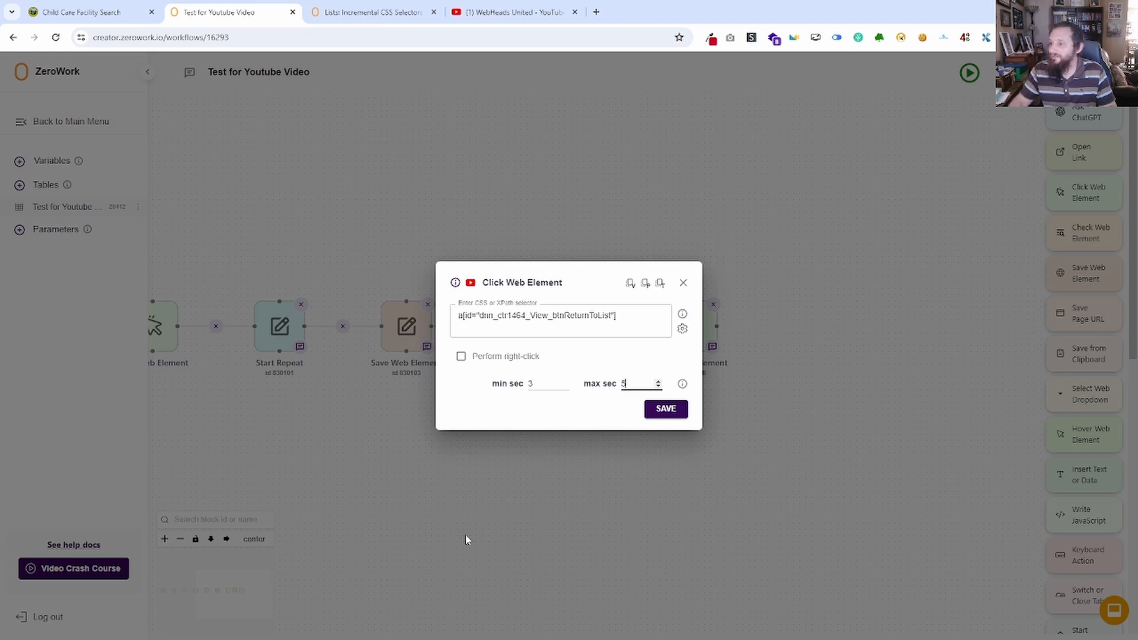
type("5")
key("Tab")
left_click(668, 409)
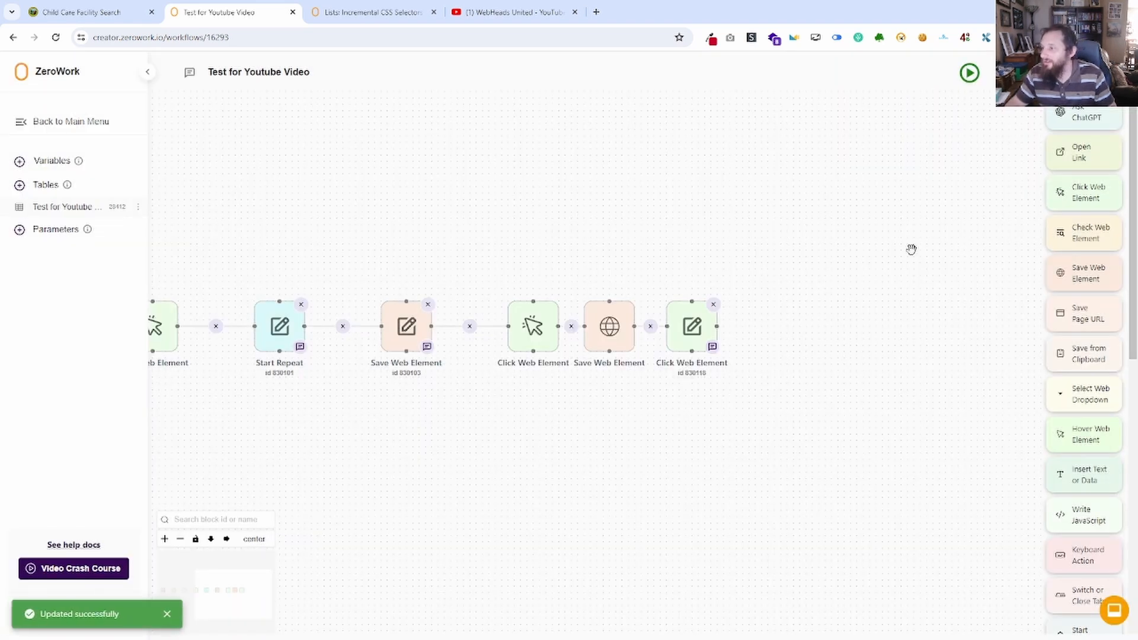
left_click(969, 76)
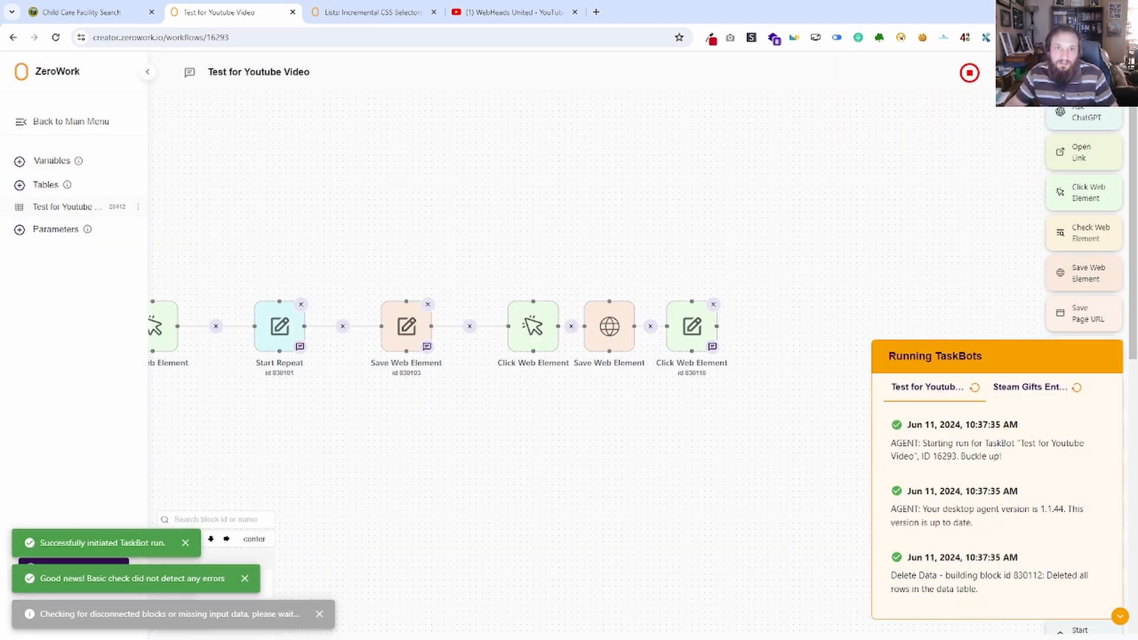
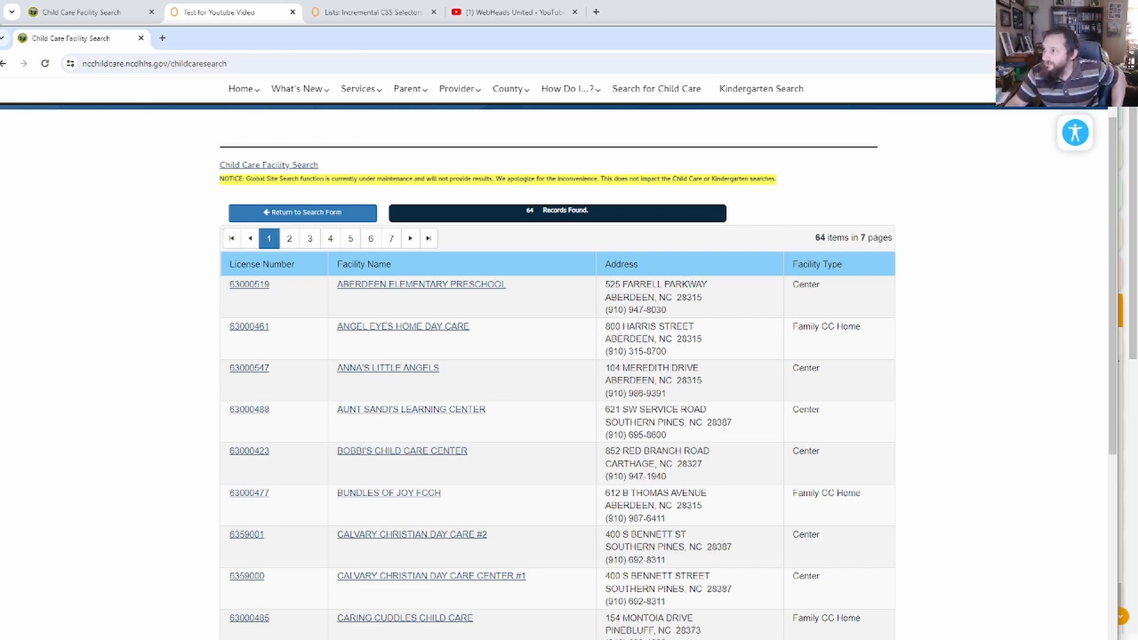
Close the bot's browser window and review the saved emails in the Test for Youtube Video table.
left_click(1103, 37)
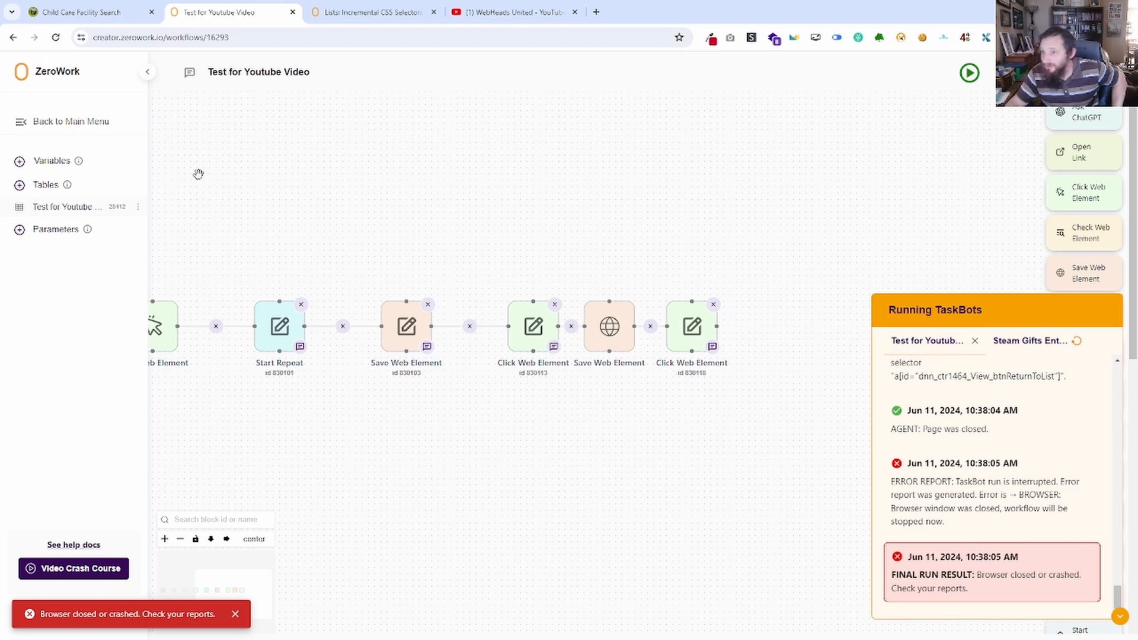
left_click(62, 207)
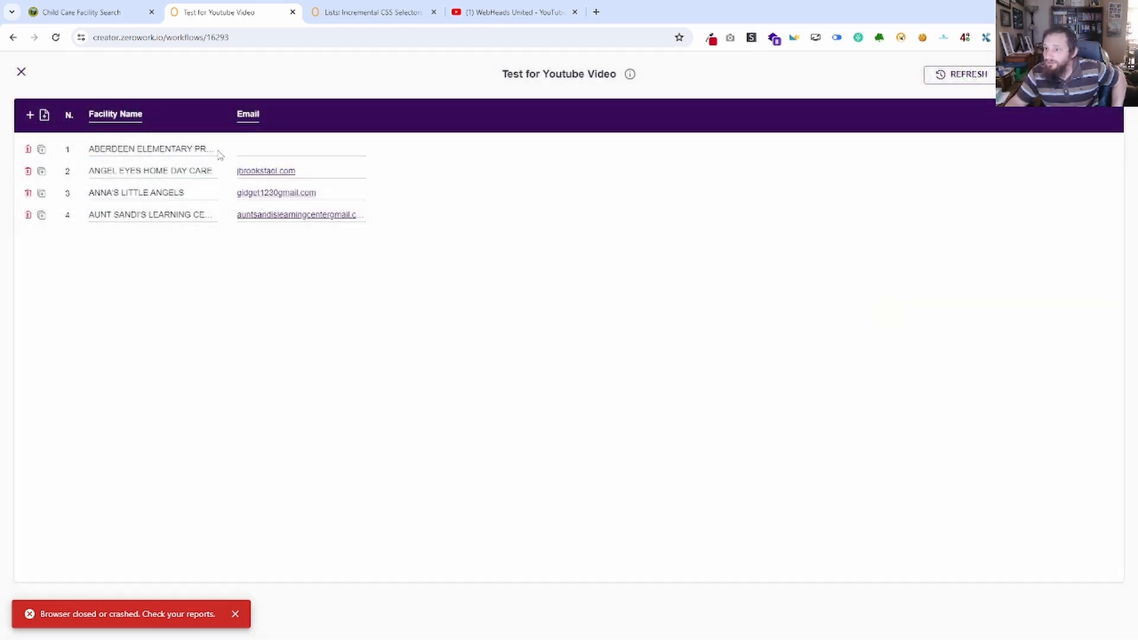
left_click(265, 152)
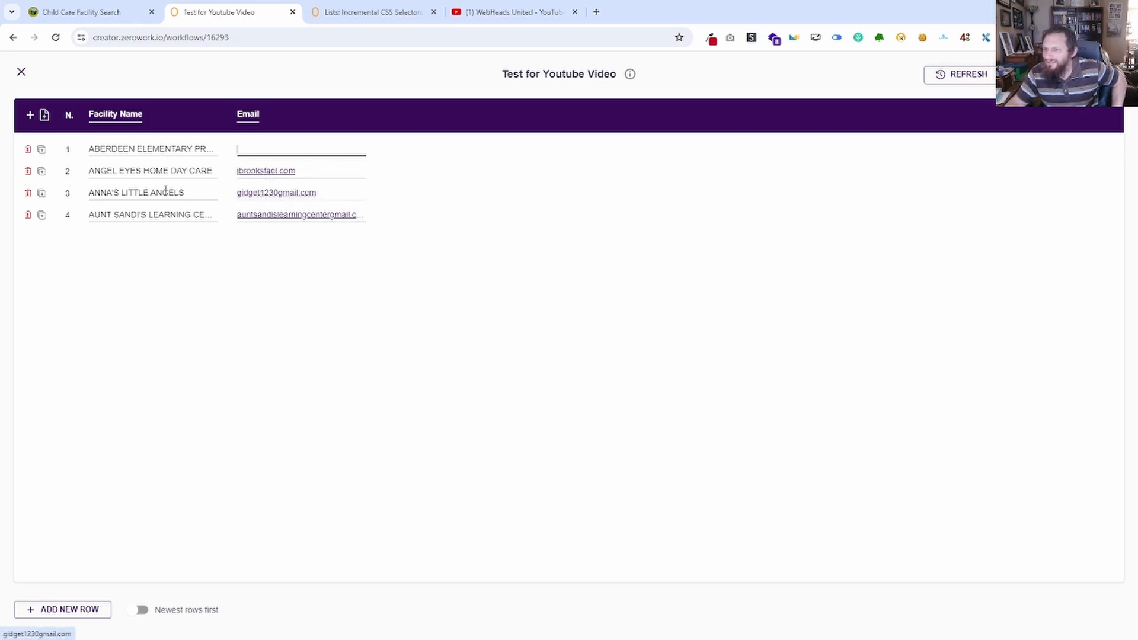
Inspect the HTML of the email link on the Aberdeen Elementary Preschool page in the Child Care Facility Search tab.
left_click(113, 12)
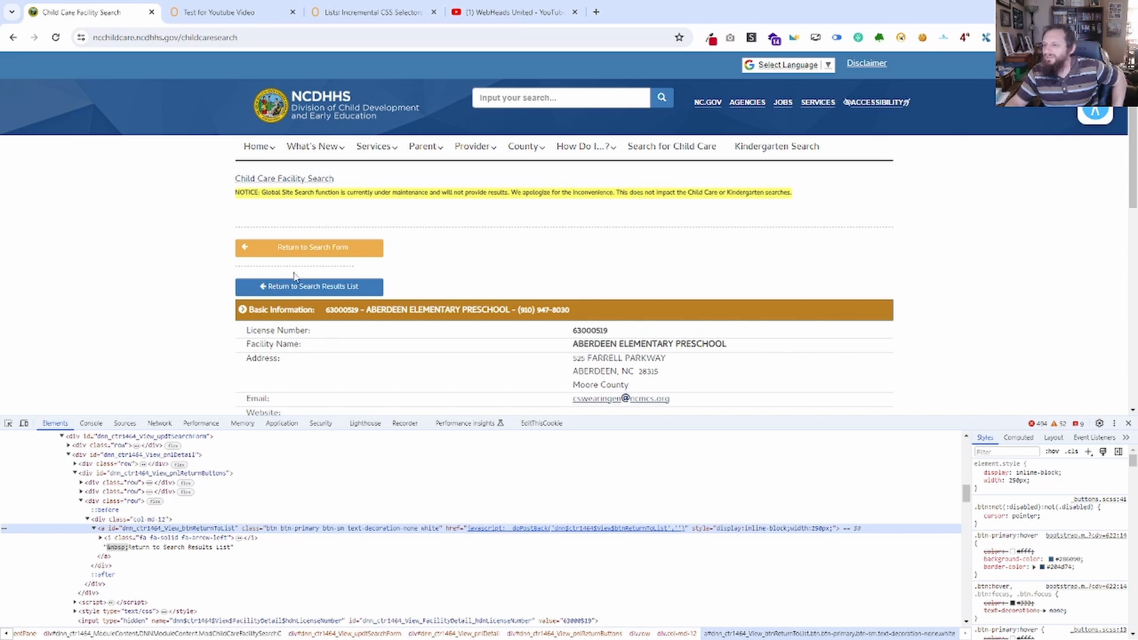
scroll(568, 191, "down", 3)
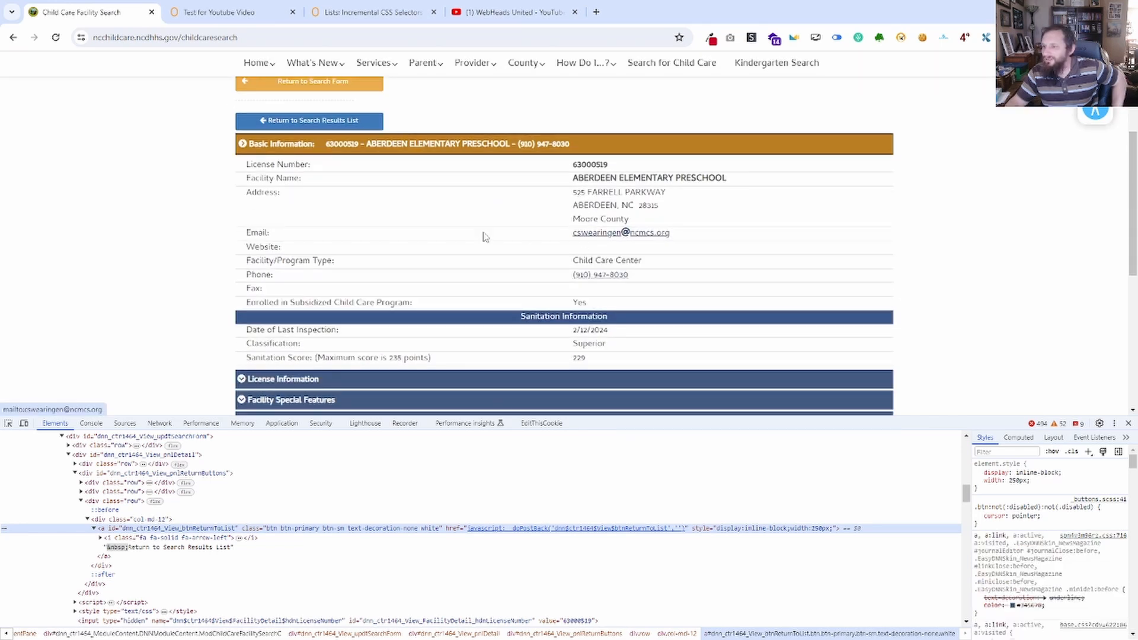
right_click(261, 230)
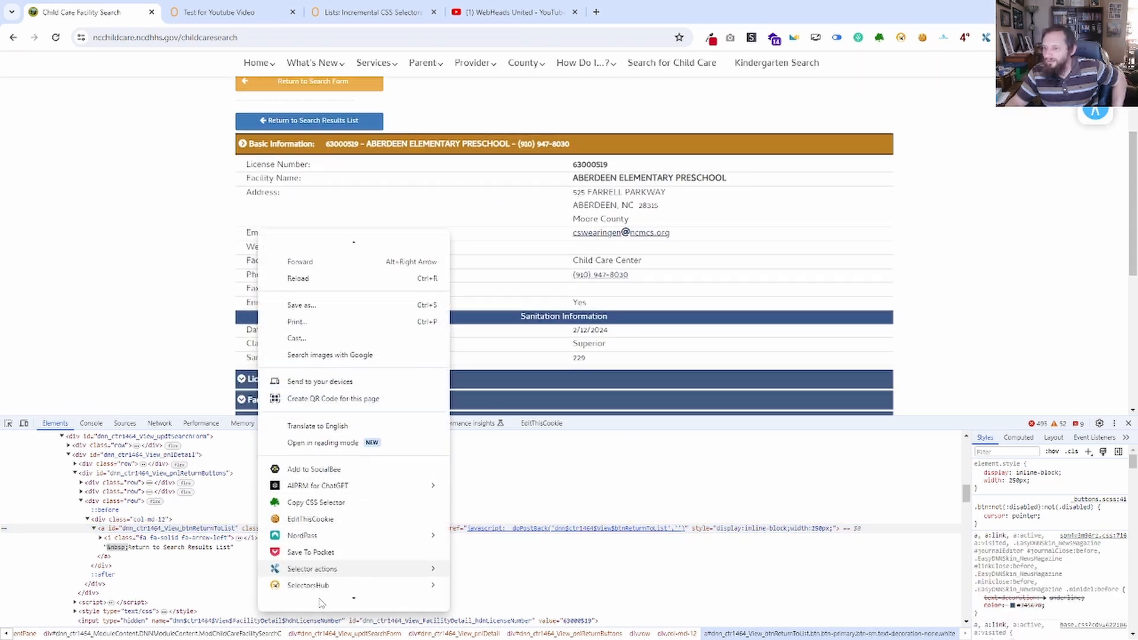
left_click(186, 539)
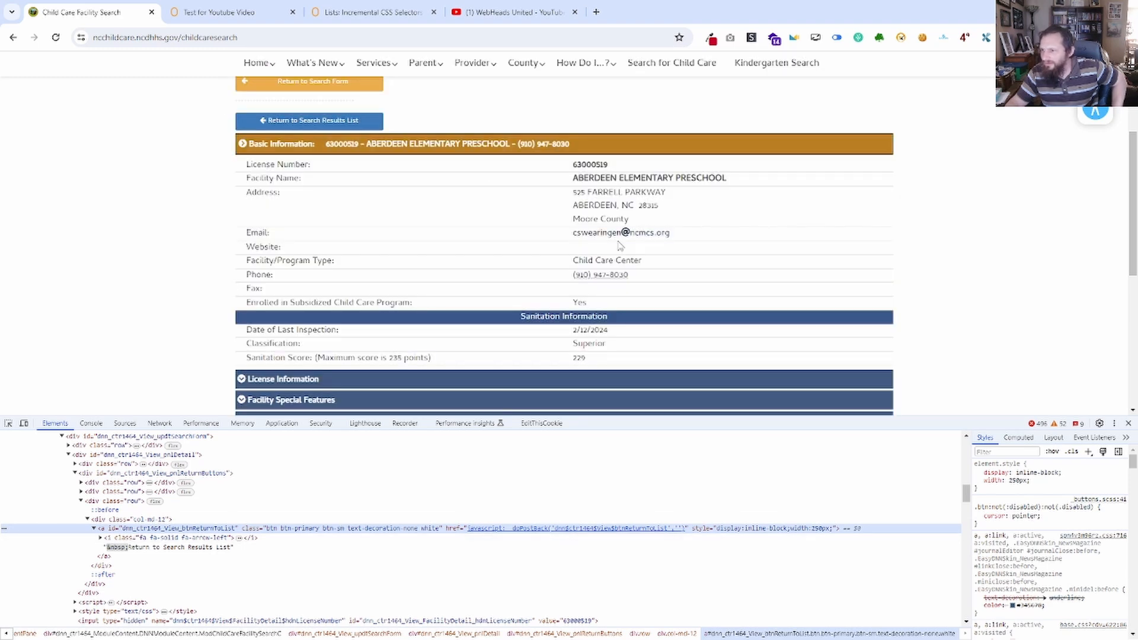
right_click(600, 232)
left_click(631, 495)
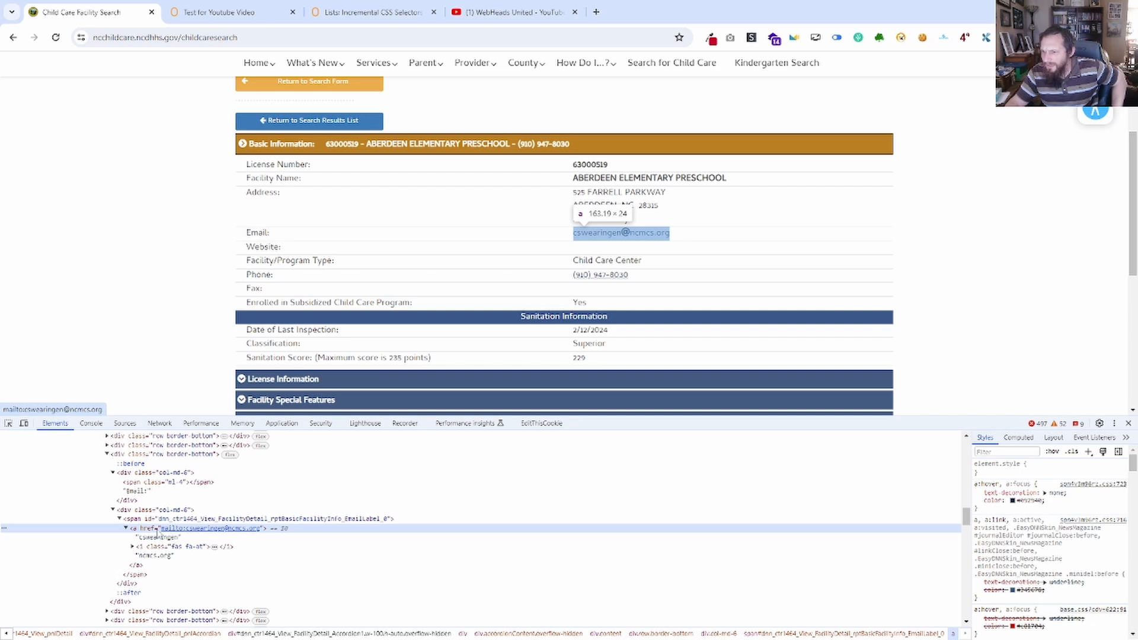
Return to the ZeroWork workflow and set the email Save Web Element block to save as Link.
left_click(251, 6)
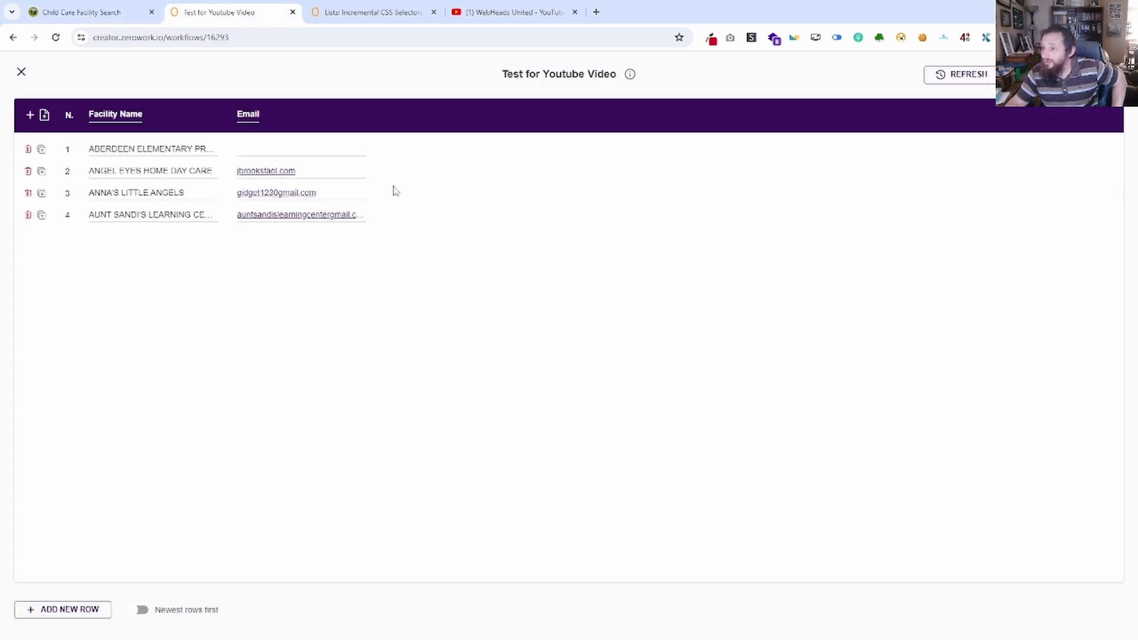
left_click(21, 73)
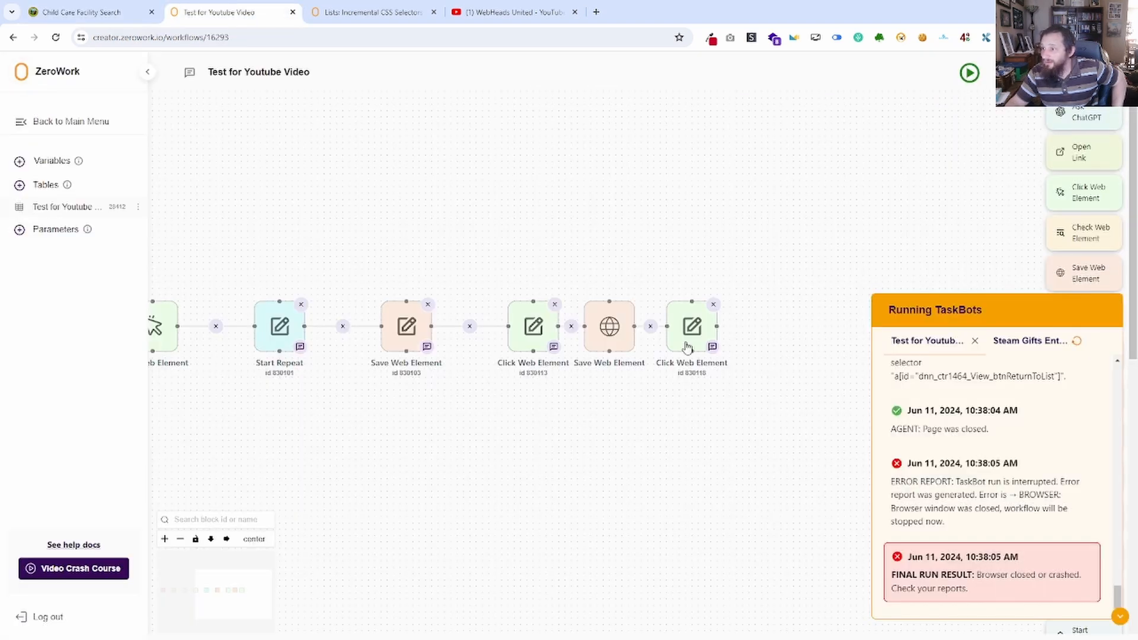
left_click(611, 327)
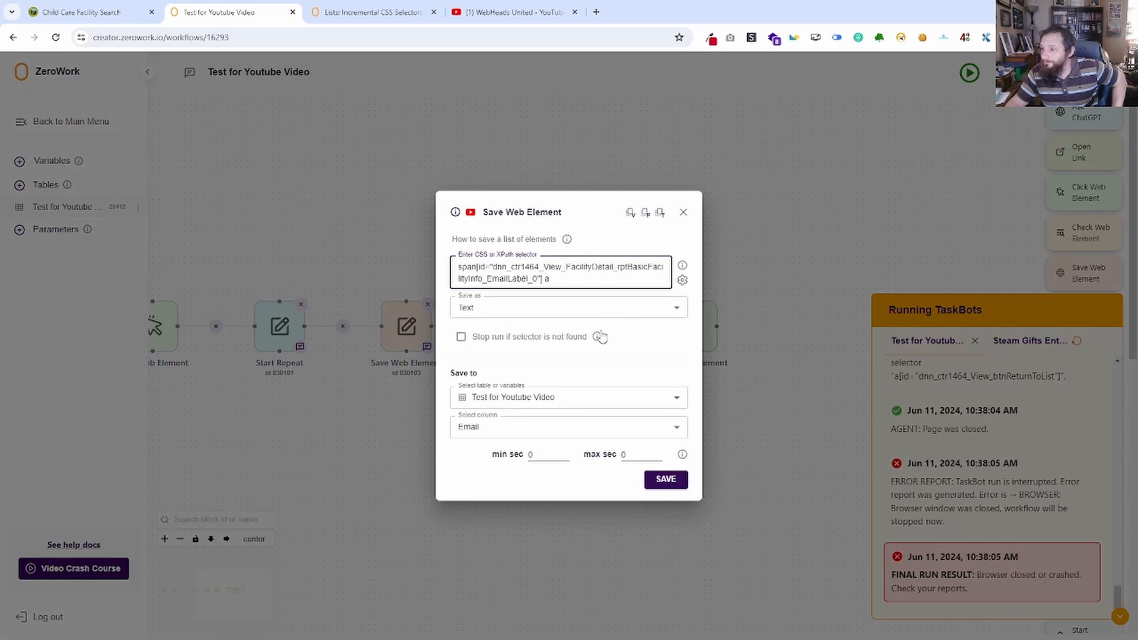
left_click(505, 306)
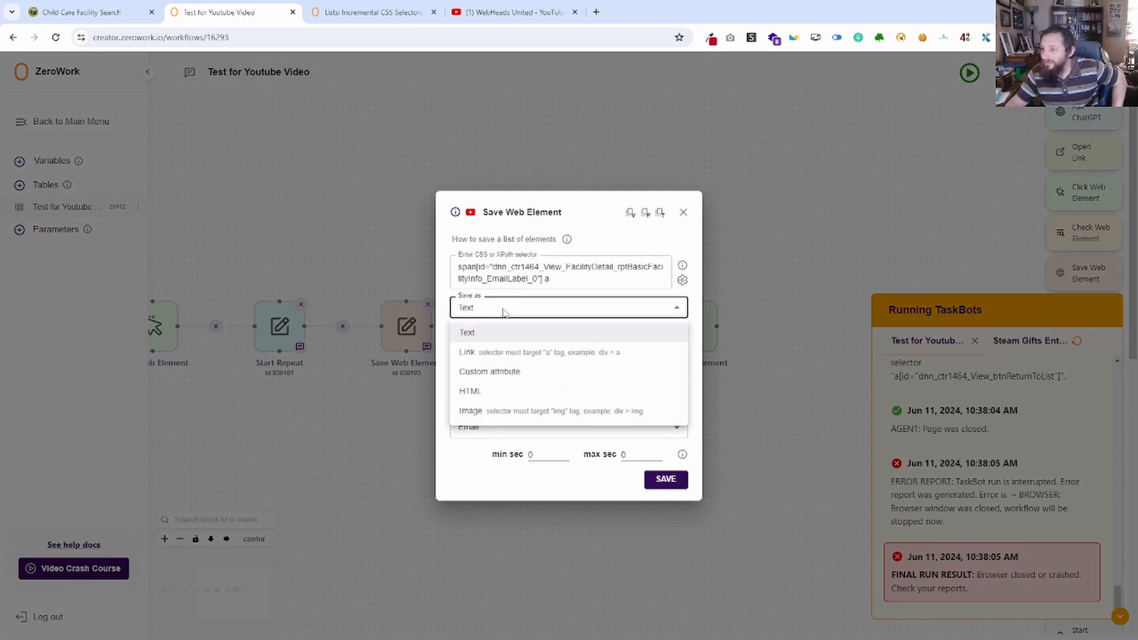
left_click(503, 354)
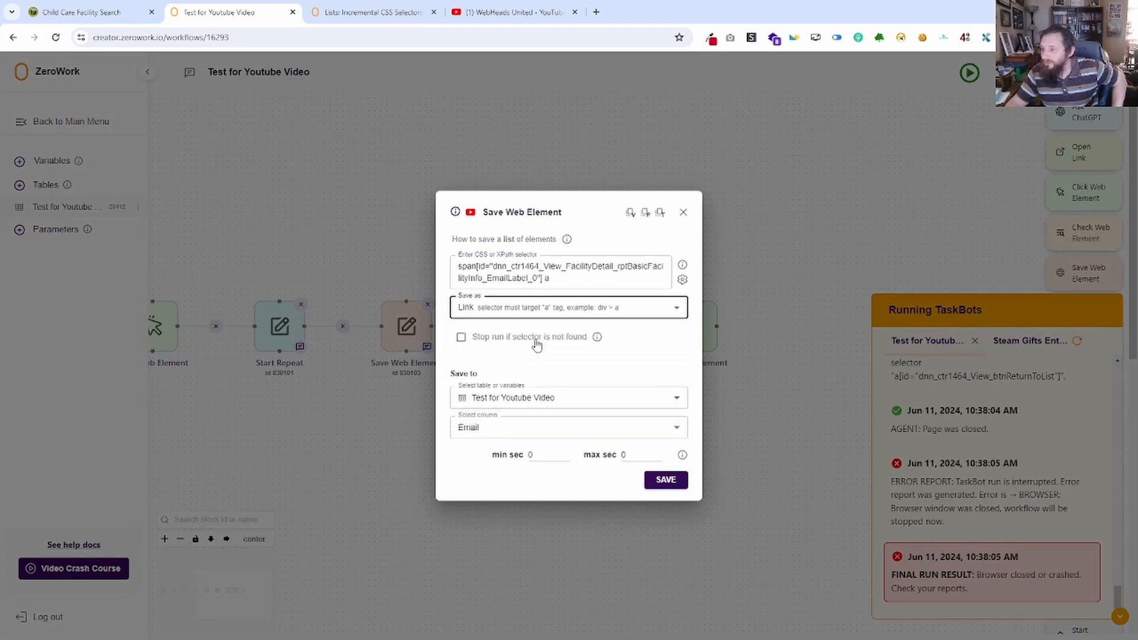
left_click(666, 480)
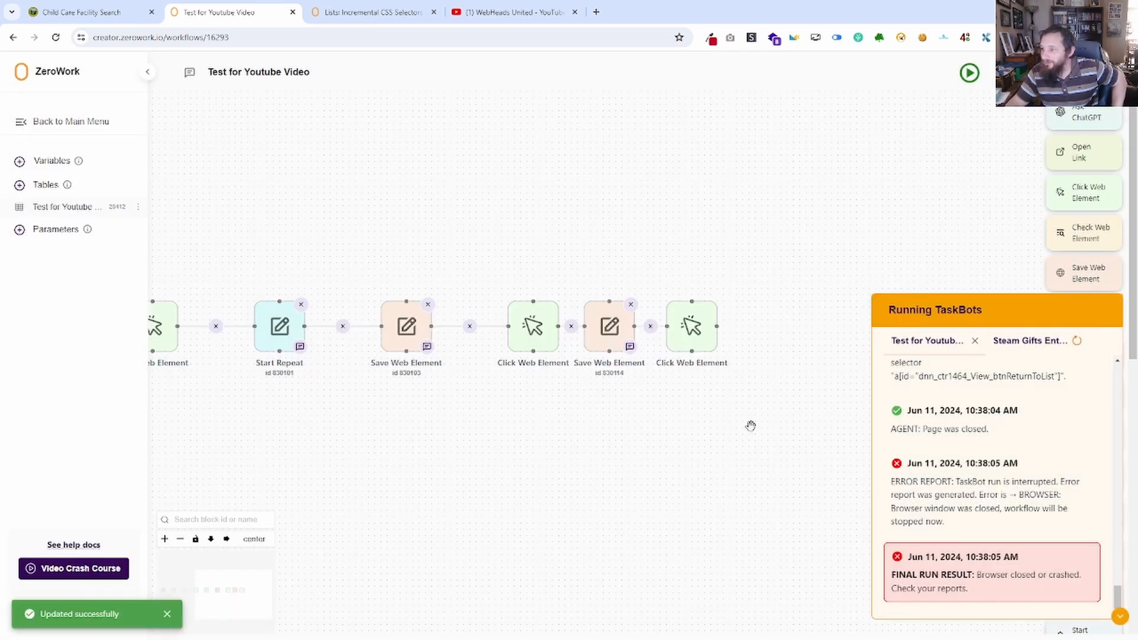
left_click(1120, 615)
Add a Split Text block to the workflow that splits the Email column of the Test for Youtube Video table.
left_click(118, 4)
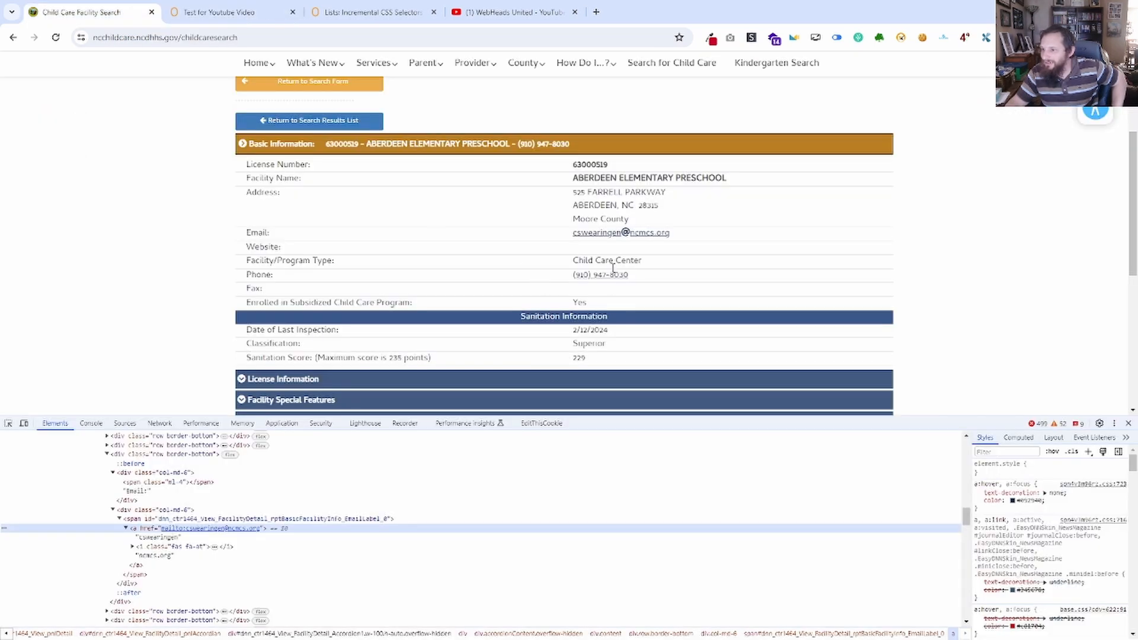
left_click(230, 16)
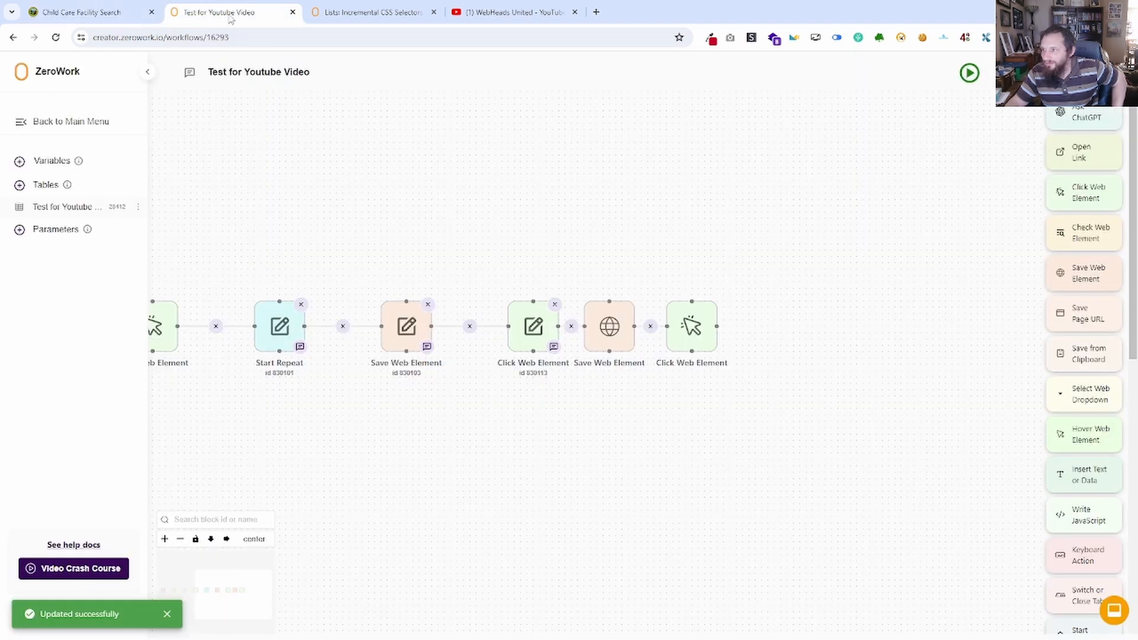
scroll(1085, 527, "down", 8)
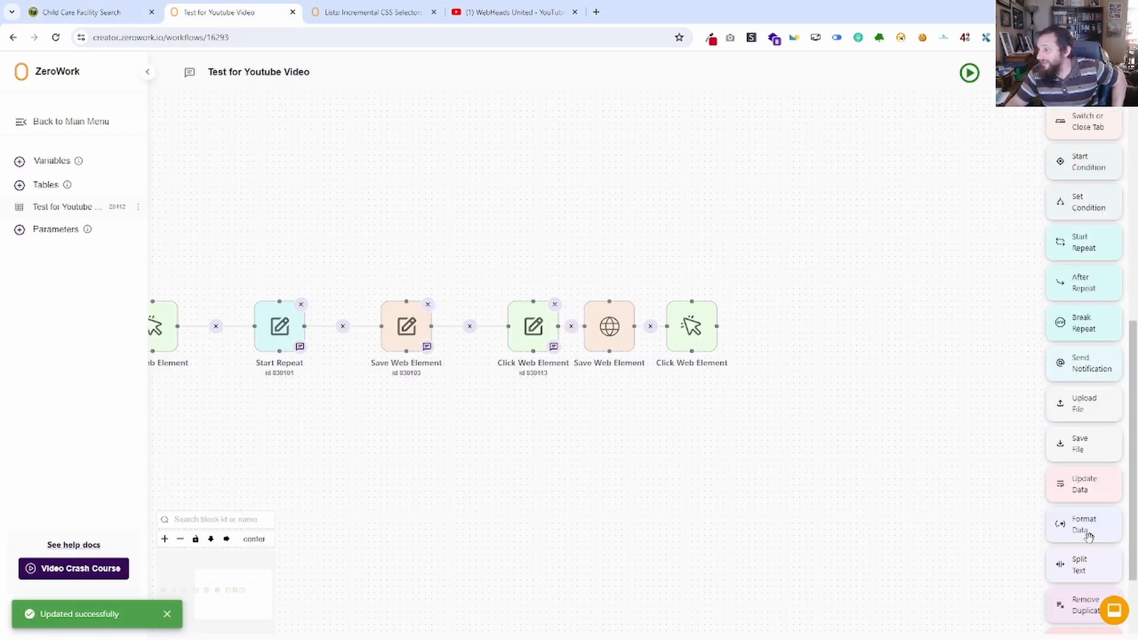
scroll(1088, 528, "down", 2)
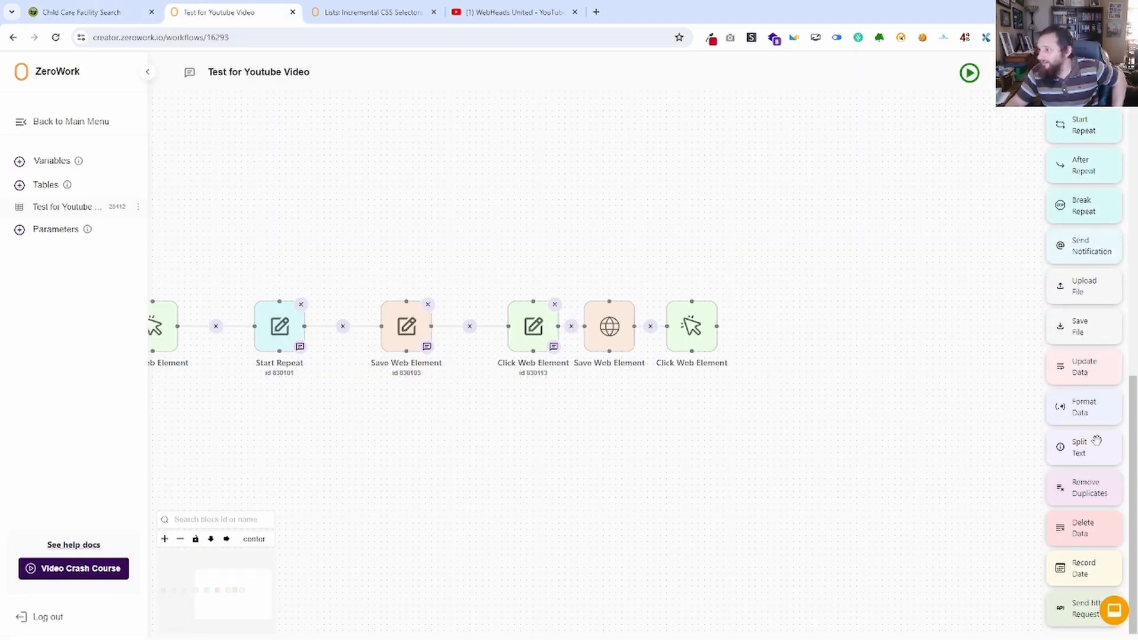
left_click_drag(1093, 441, 660, 226)
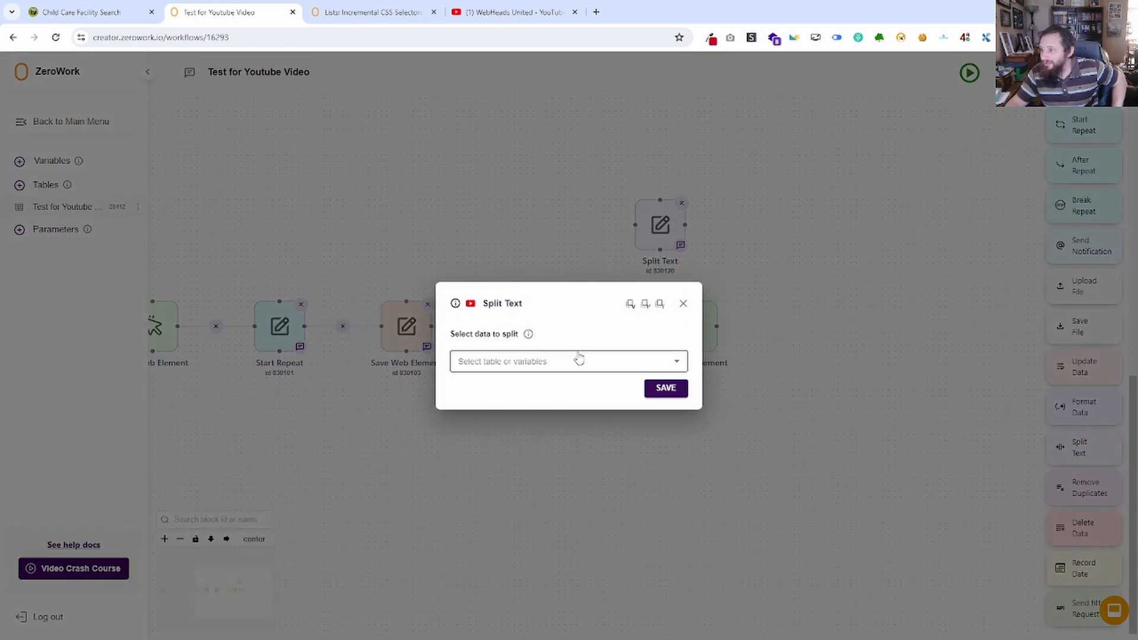
left_click(575, 360)
left_click(496, 409)
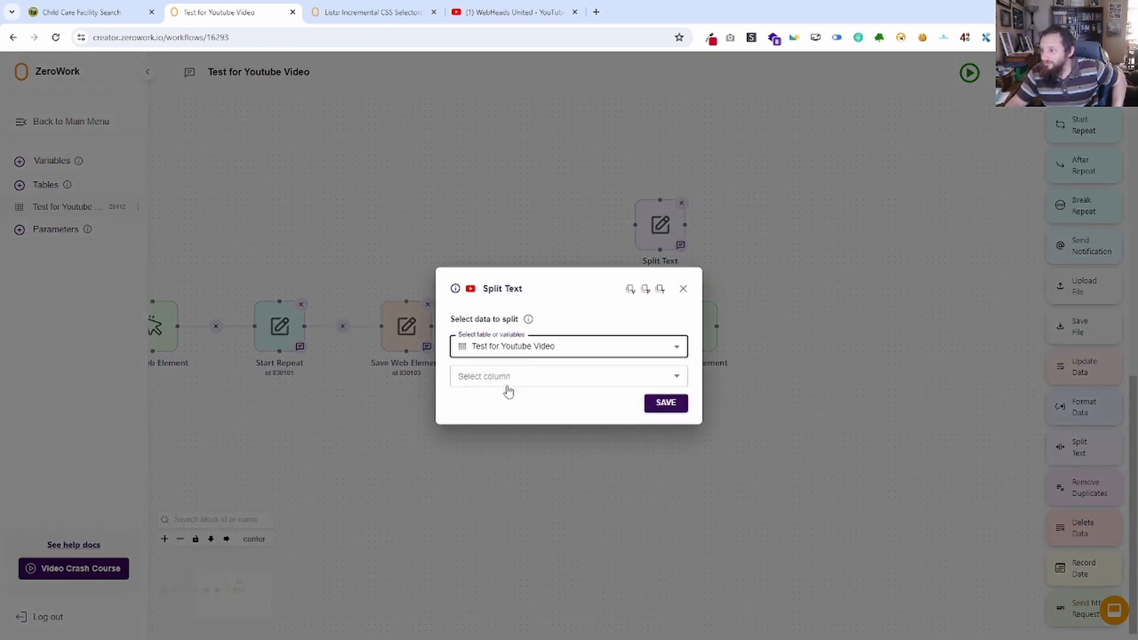
left_click(510, 379)
left_click(516, 419)
Configure the Split Text block to use the standard colon separator.
left_click(511, 408)
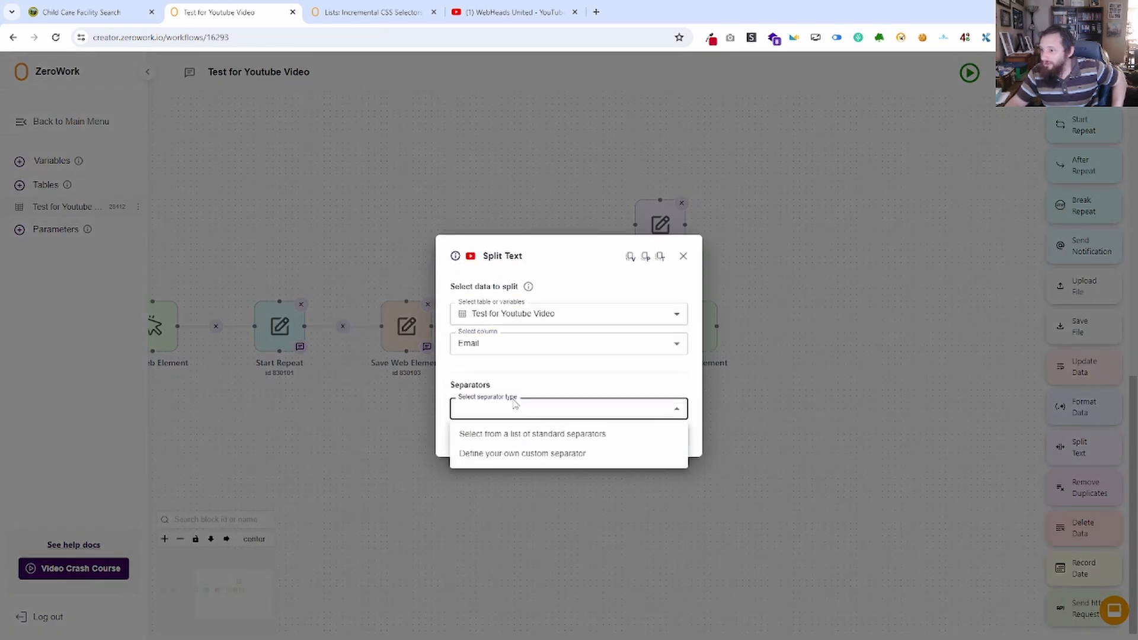
left_click(513, 435)
left_click(504, 352)
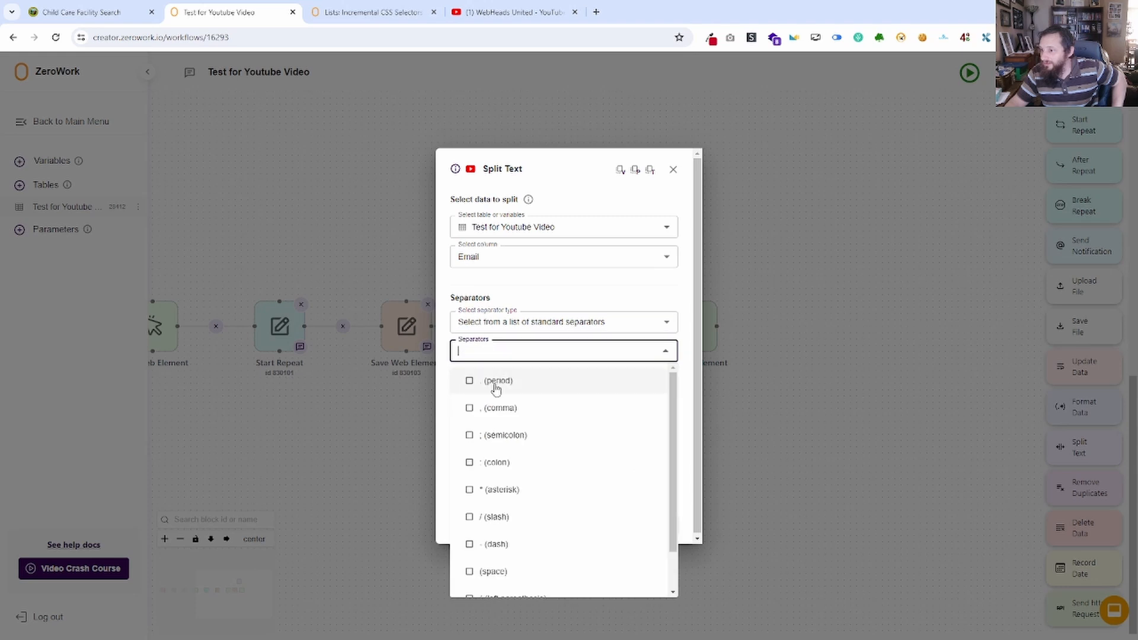
left_click(470, 463)
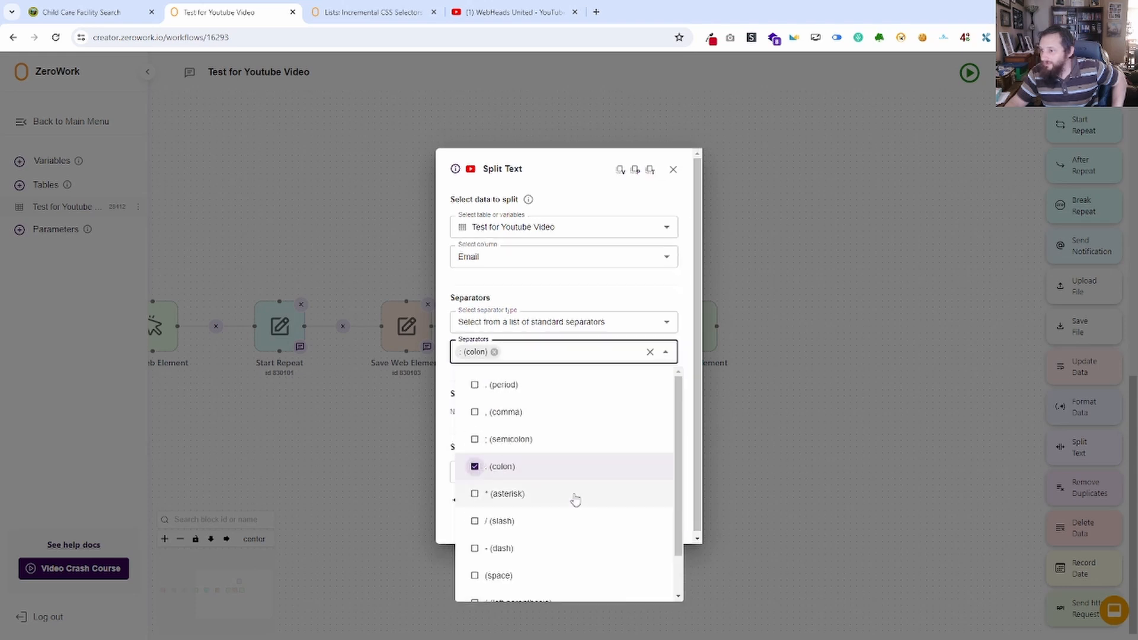
left_click(685, 355)
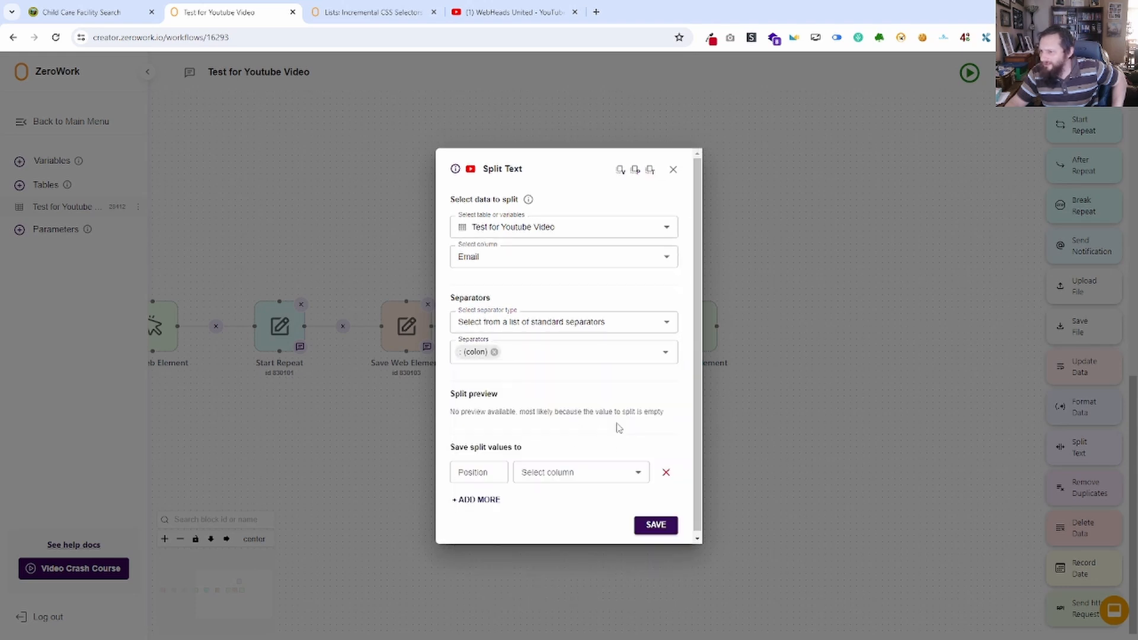
Save the split value at position 2 to the Email column and save the Split Text block.
left_click(477, 472)
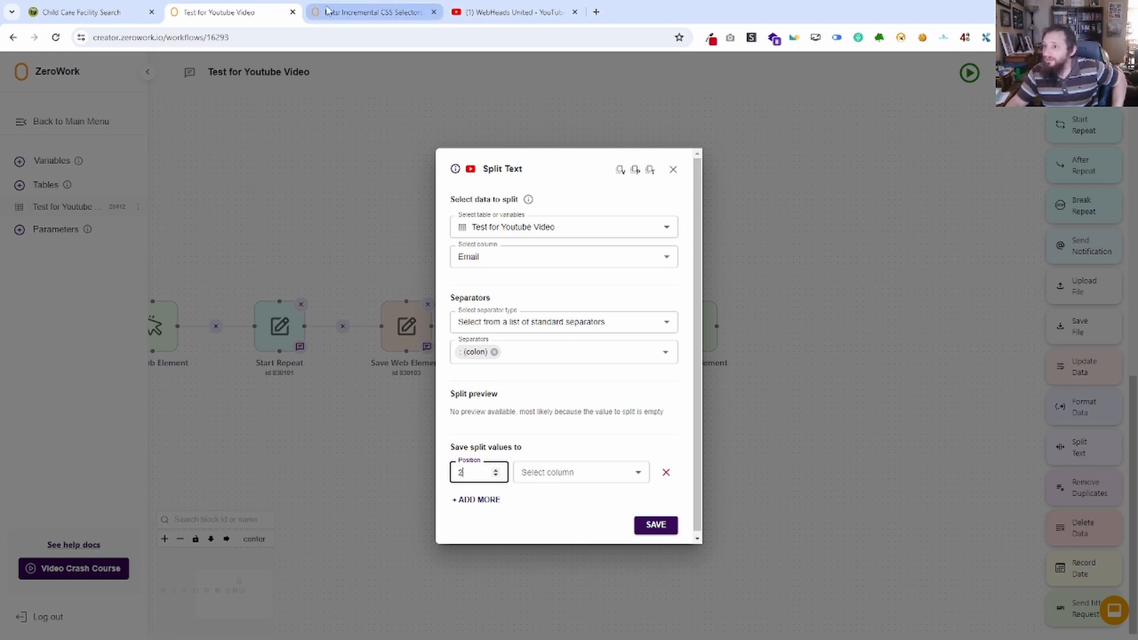
left_click(91, 15)
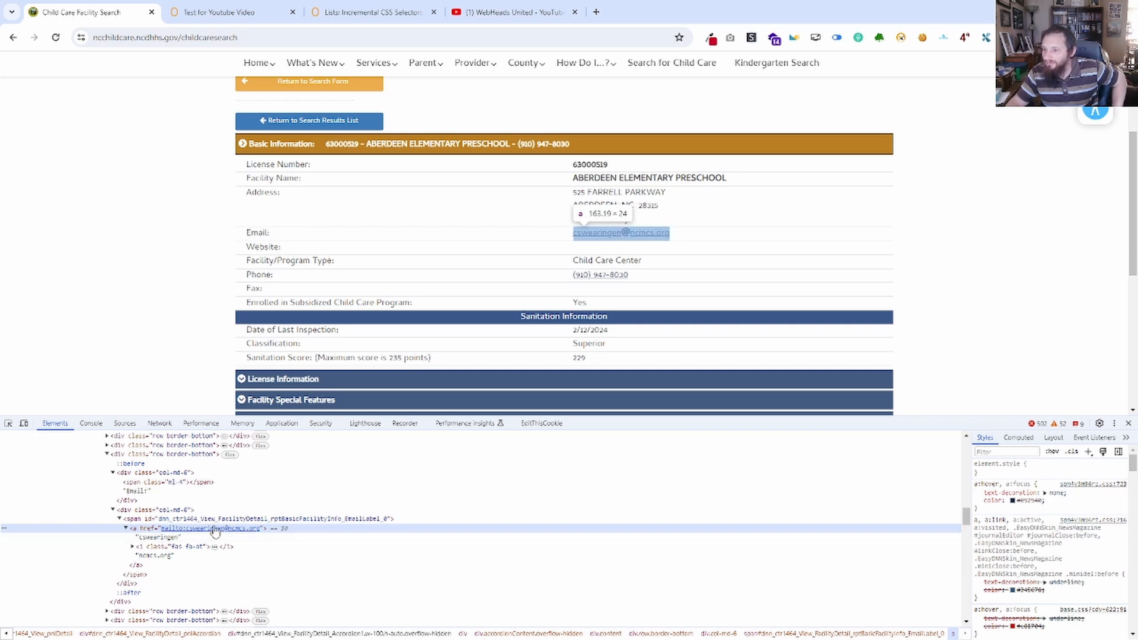
left_click(176, 8)
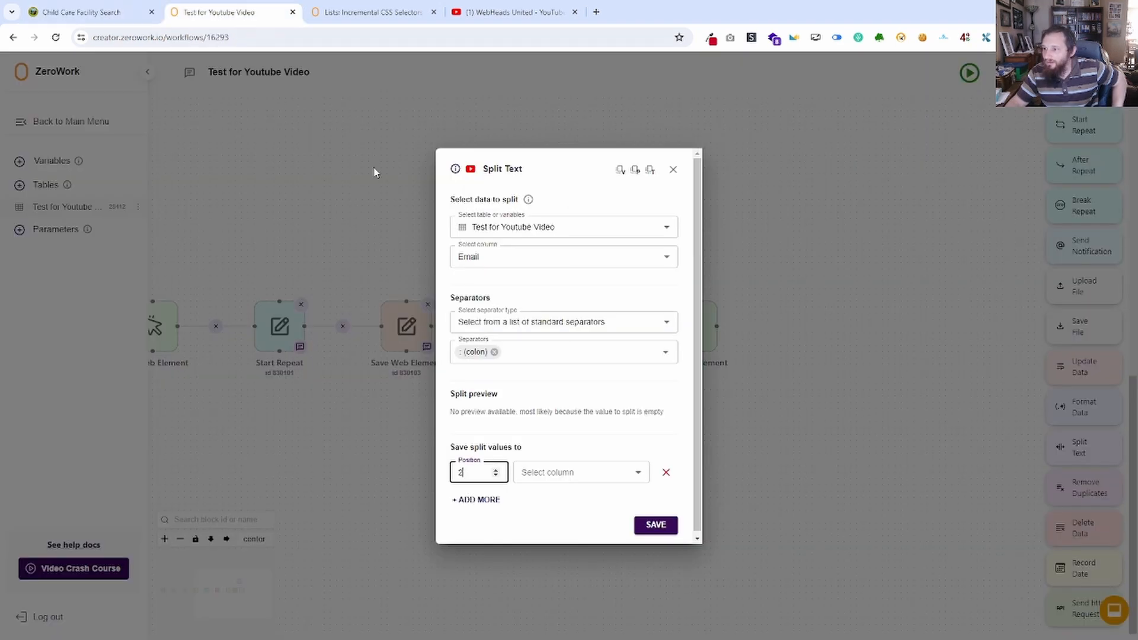
left_click(522, 478)
left_click(552, 516)
left_click(655, 525)
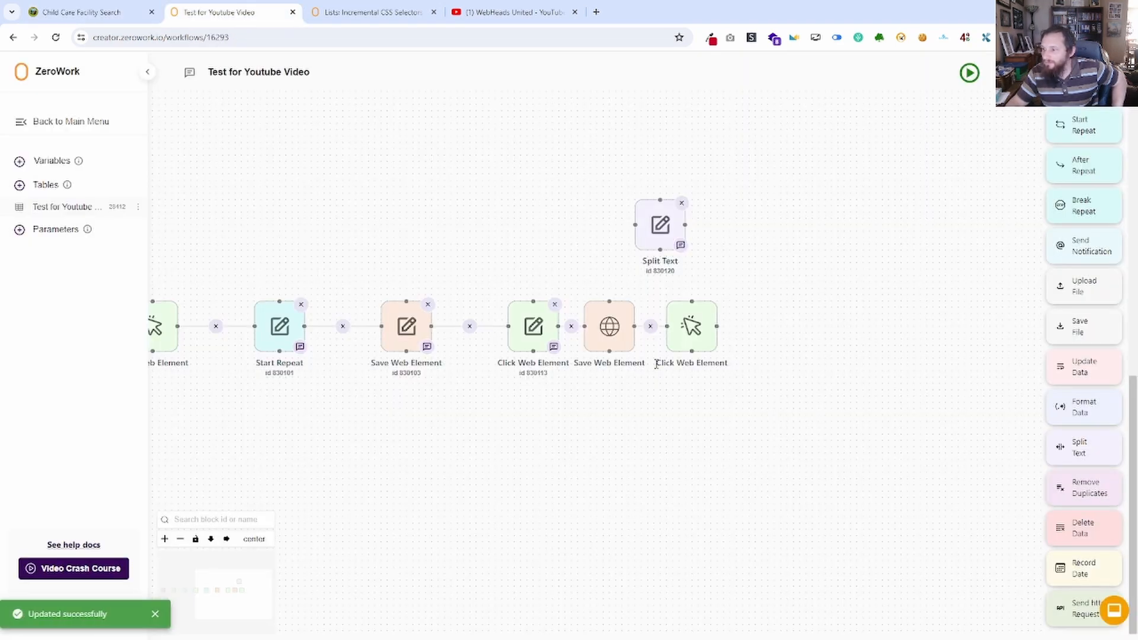
Connect the Split Text block between the email Save Web Element and final Click Web Element blocks, then align the workflow horizontally.
left_click_drag(666, 316, 787, 304)
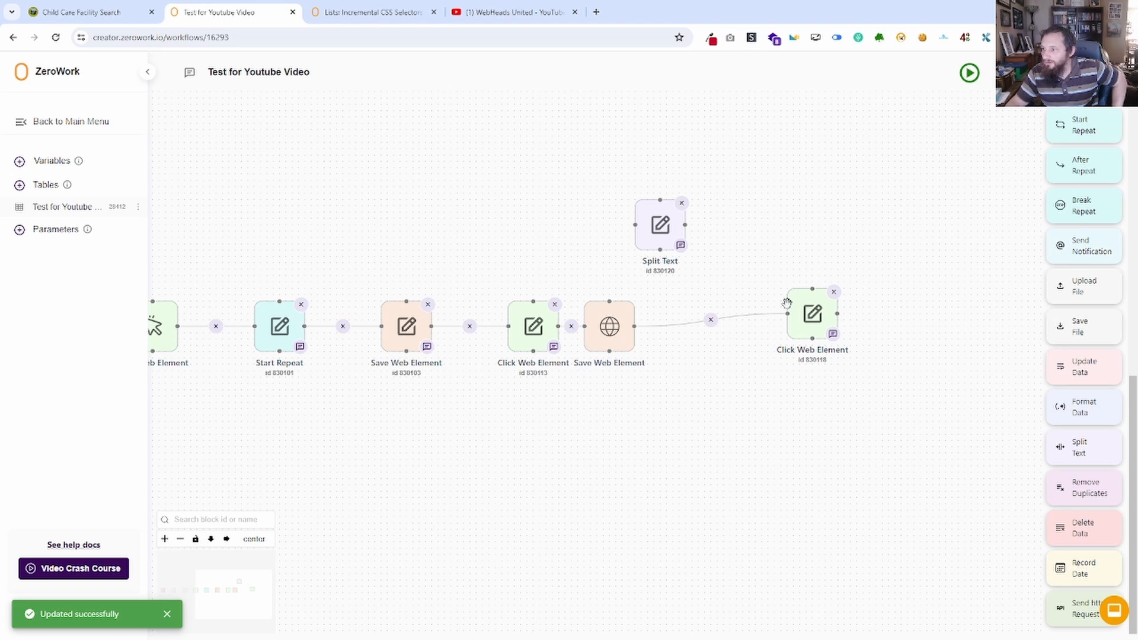
left_click(709, 320)
left_click_drag(635, 226, 634, 326)
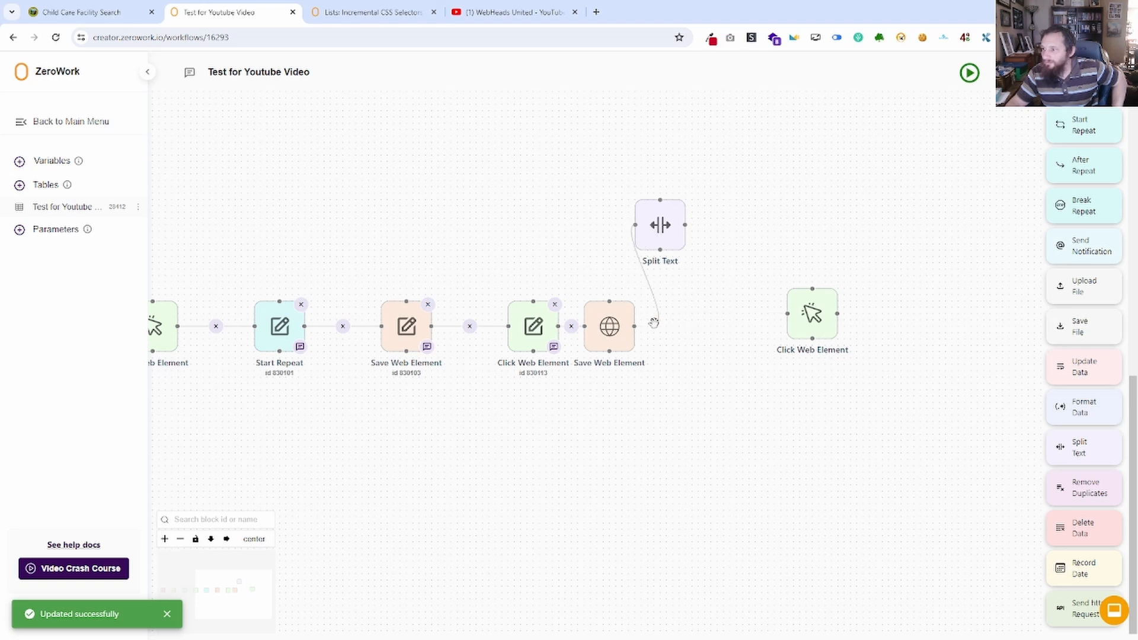
left_click_drag(685, 225, 788, 313)
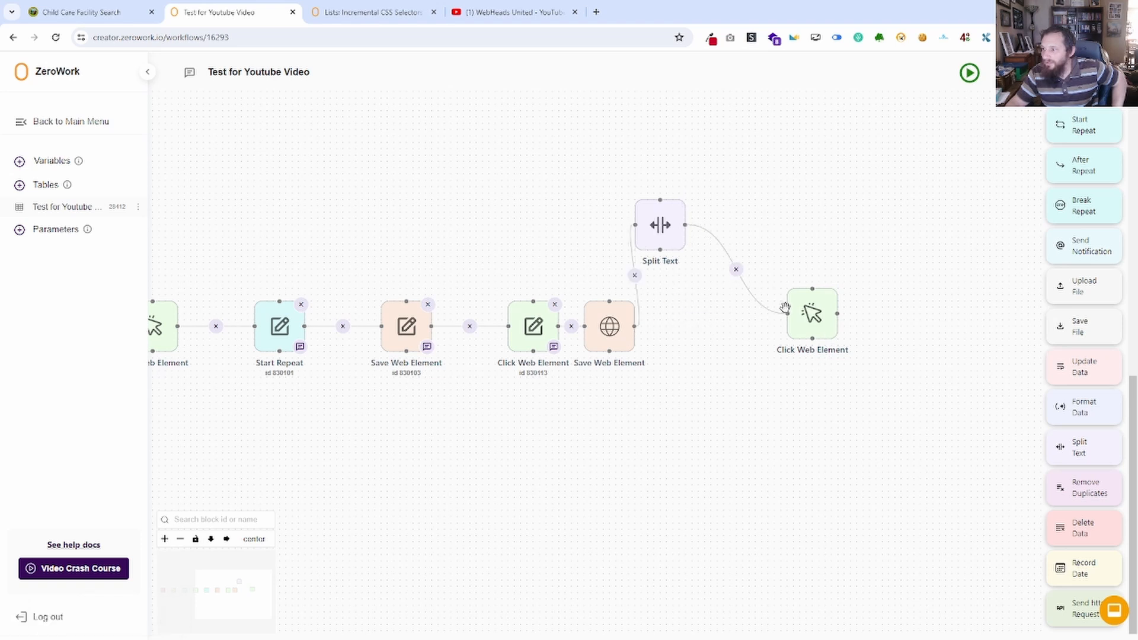
left_click(228, 540)
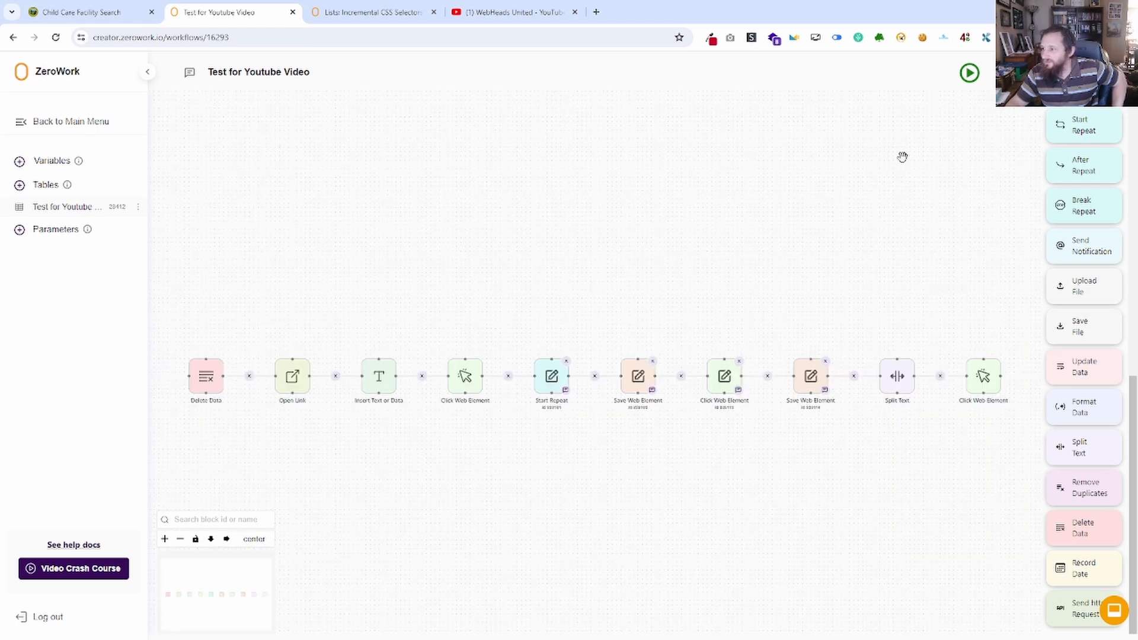
Run the TaskBot, close its browser window after a few facilities, and check the saved emails in the Test for Youtube Video table.
left_click(970, 73)
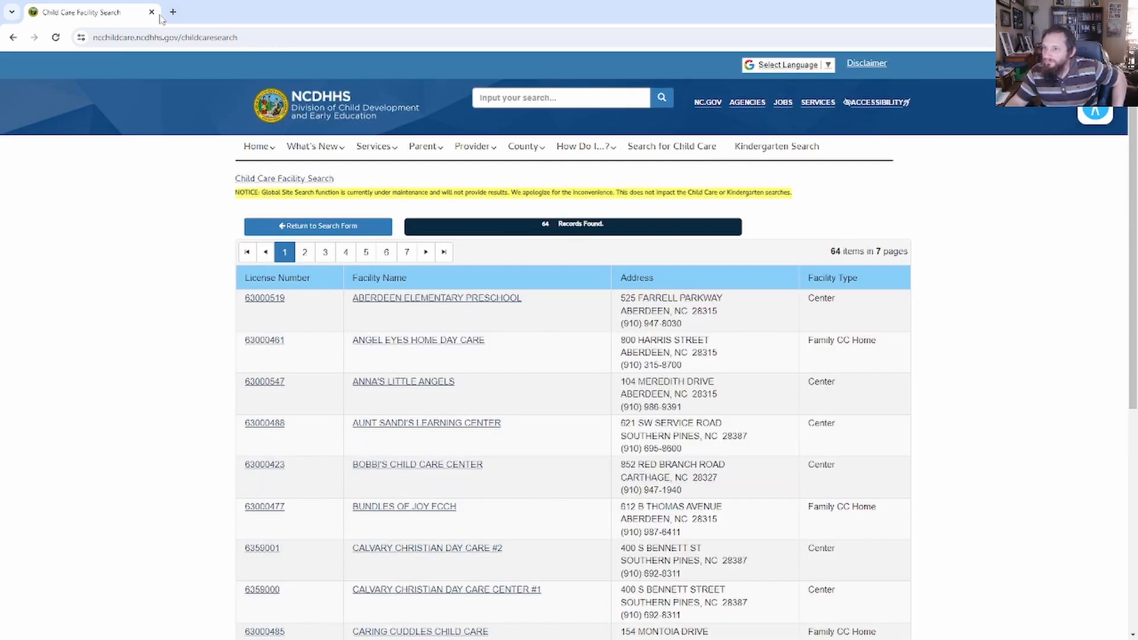
left_click(152, 12)
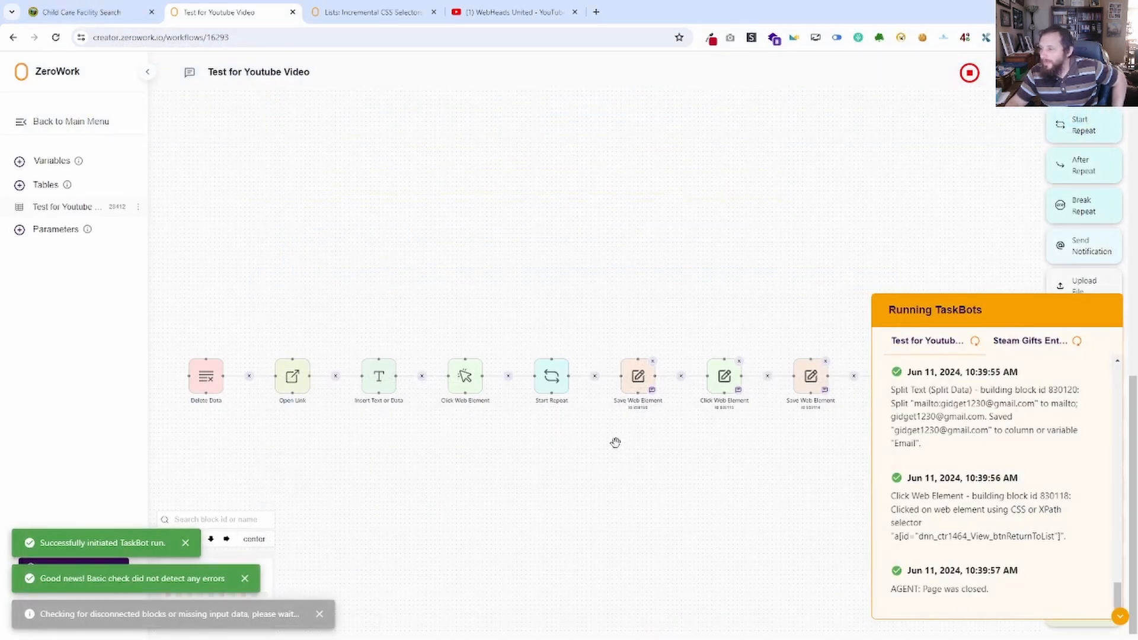
left_click(92, 208)
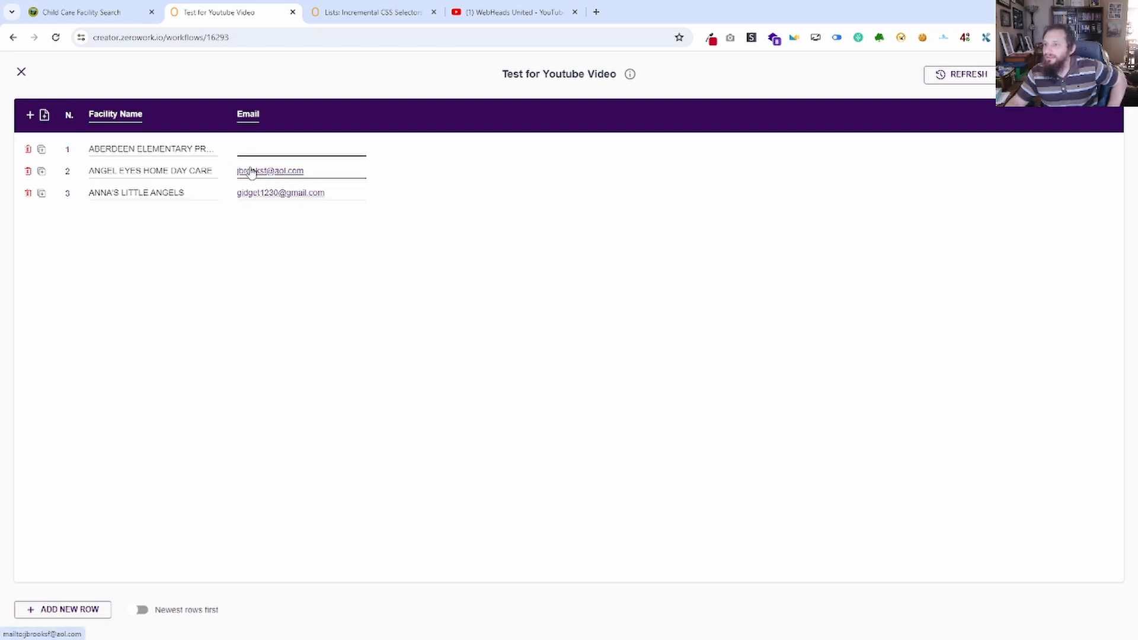
Reload the child care facility search site and search for facilities in Moore county.
left_click(141, 13)
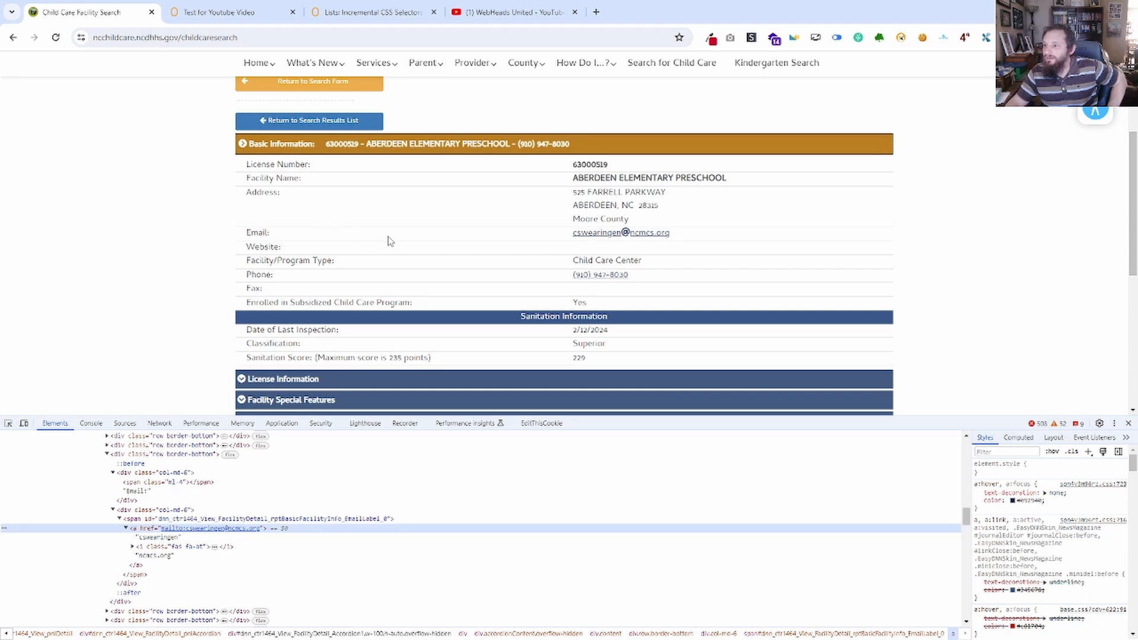
left_click(11, 38)
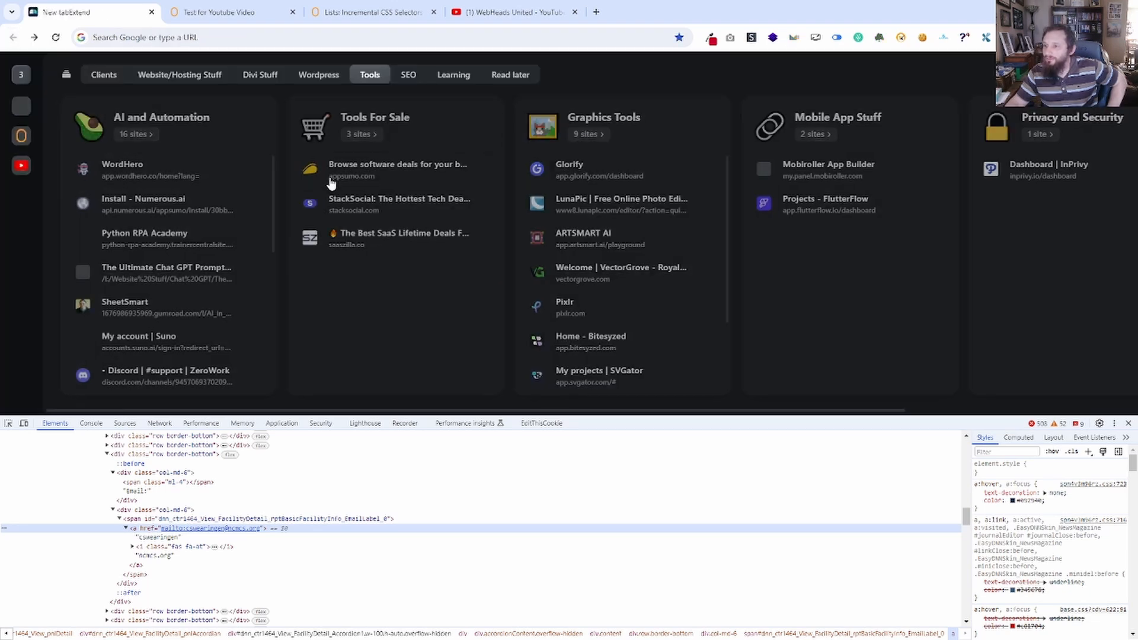
left_click(34, 37)
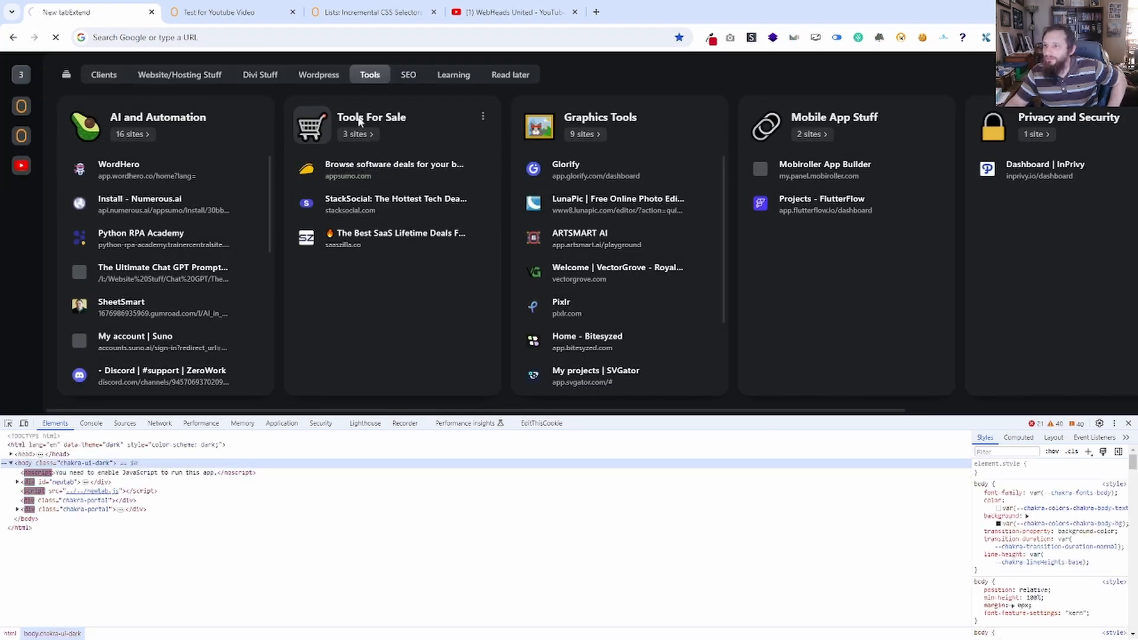
left_click(493, 203)
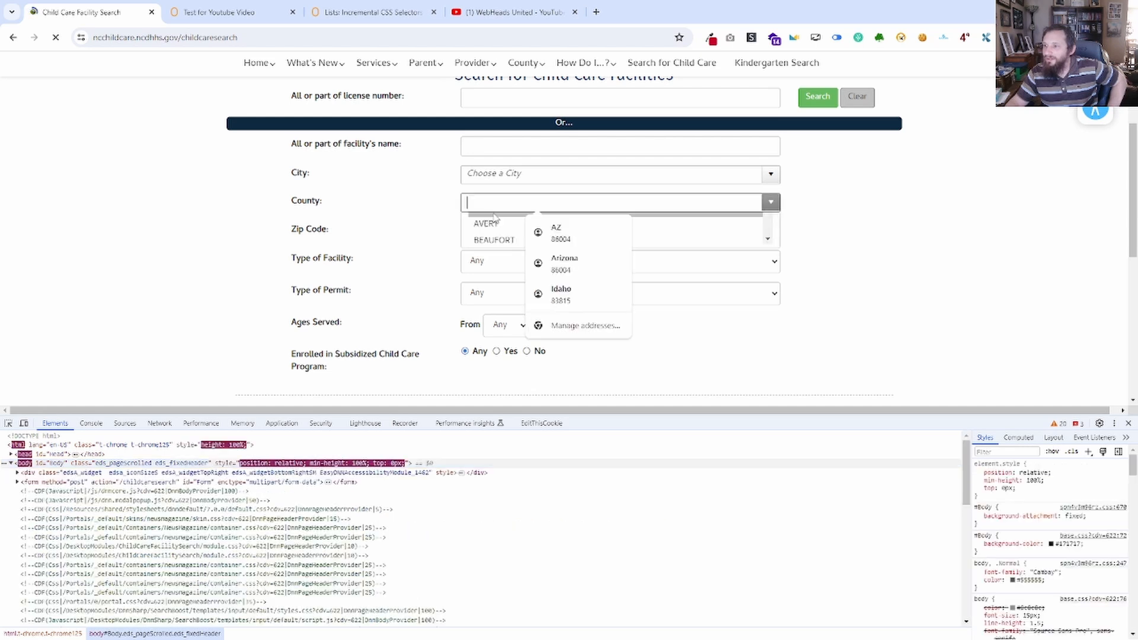
type("moo")
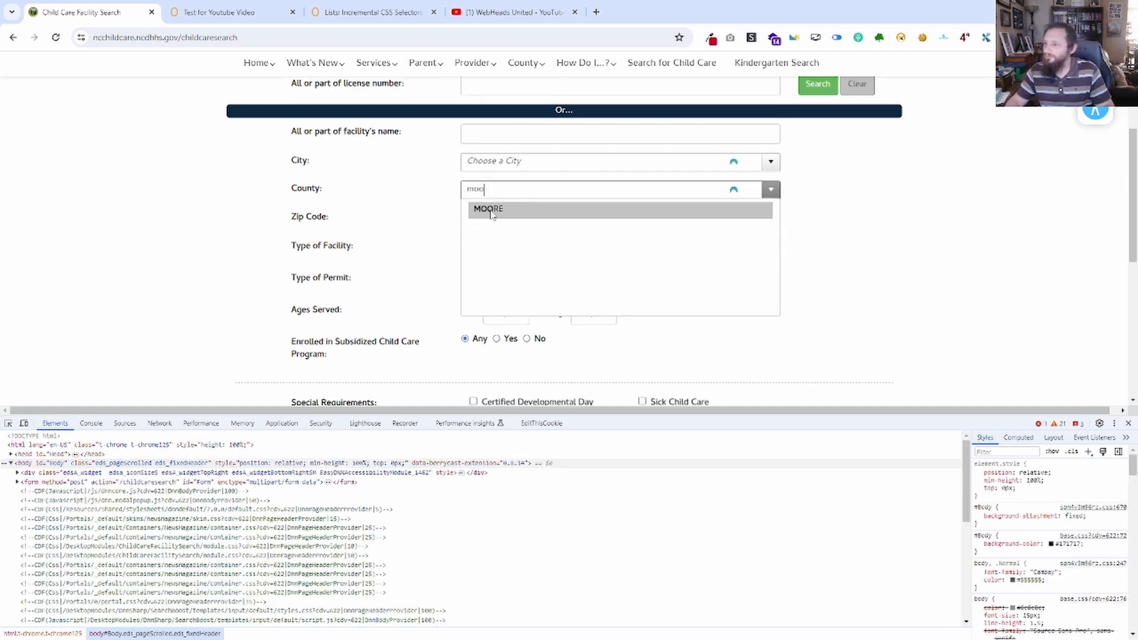
left_click(490, 210)
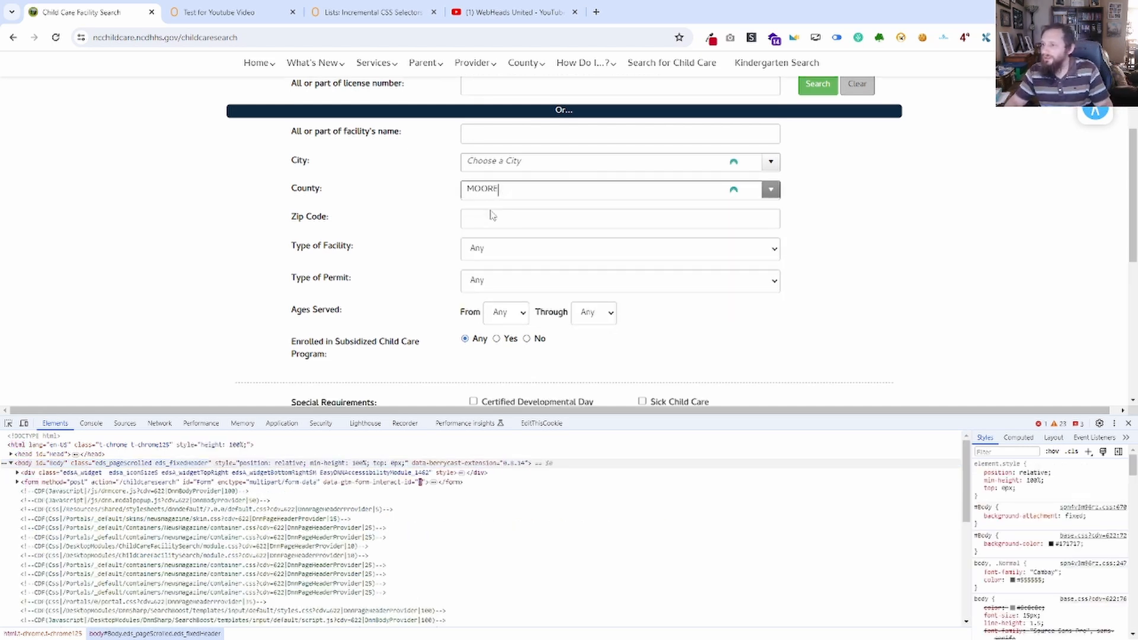
scroll(474, 261, "down", 3)
left_click(471, 307)
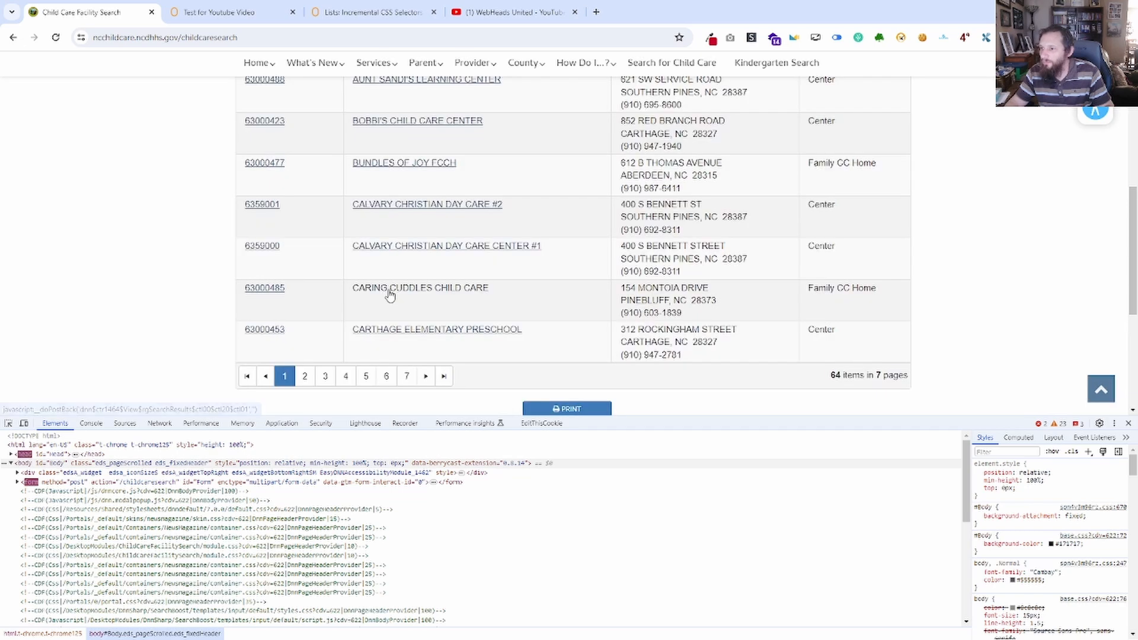
Inspect the first result's license number link, then open Aberdeen Elementary Preschool and inspect its email link's HTML.
right_click(252, 195)
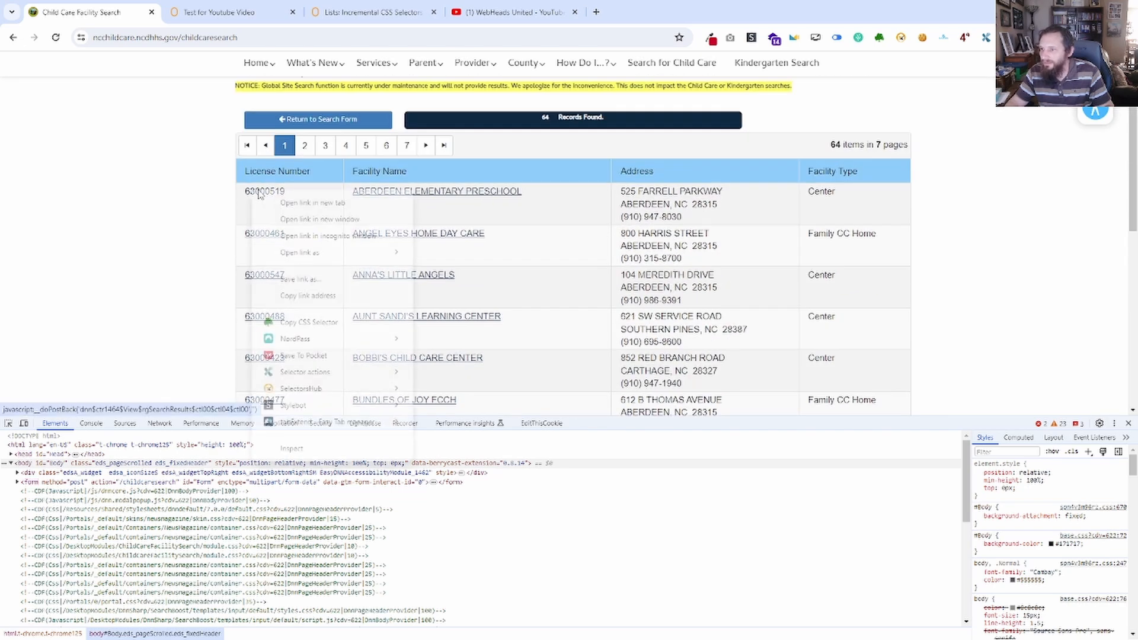
left_click(291, 456)
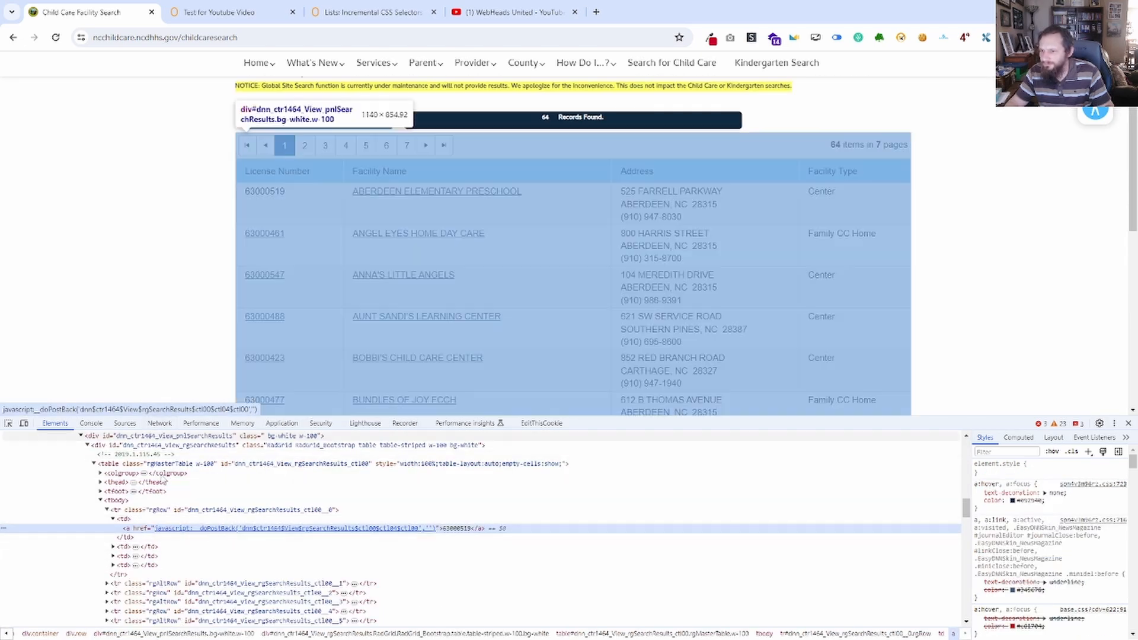
left_click(279, 191)
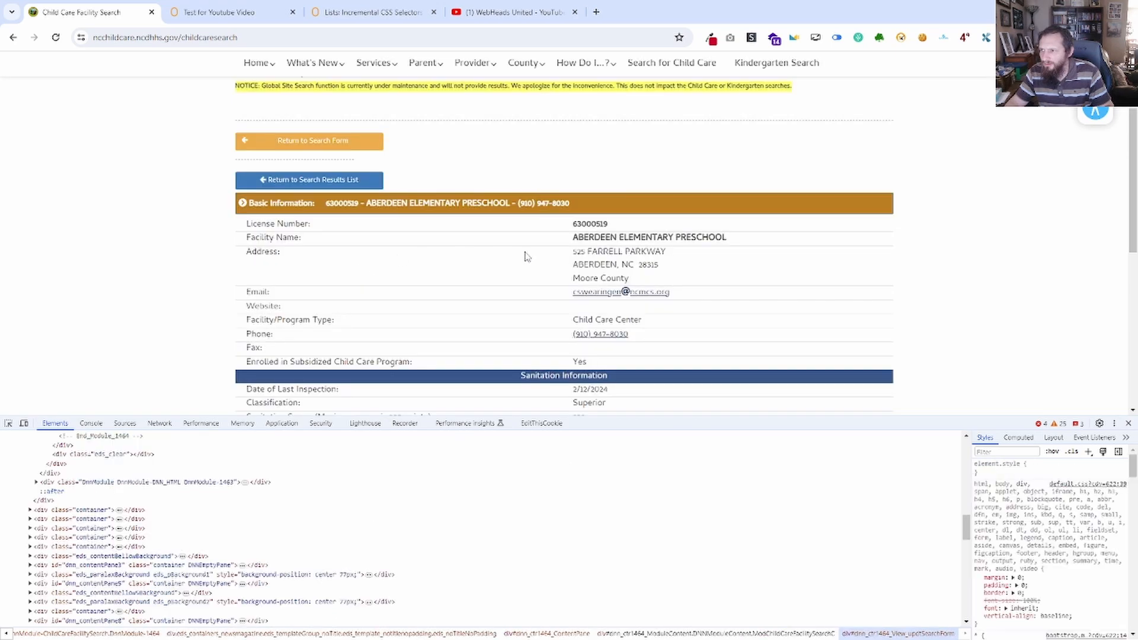
scroll(450, 276, "down", 3)
scroll(449, 274, "up", 2)
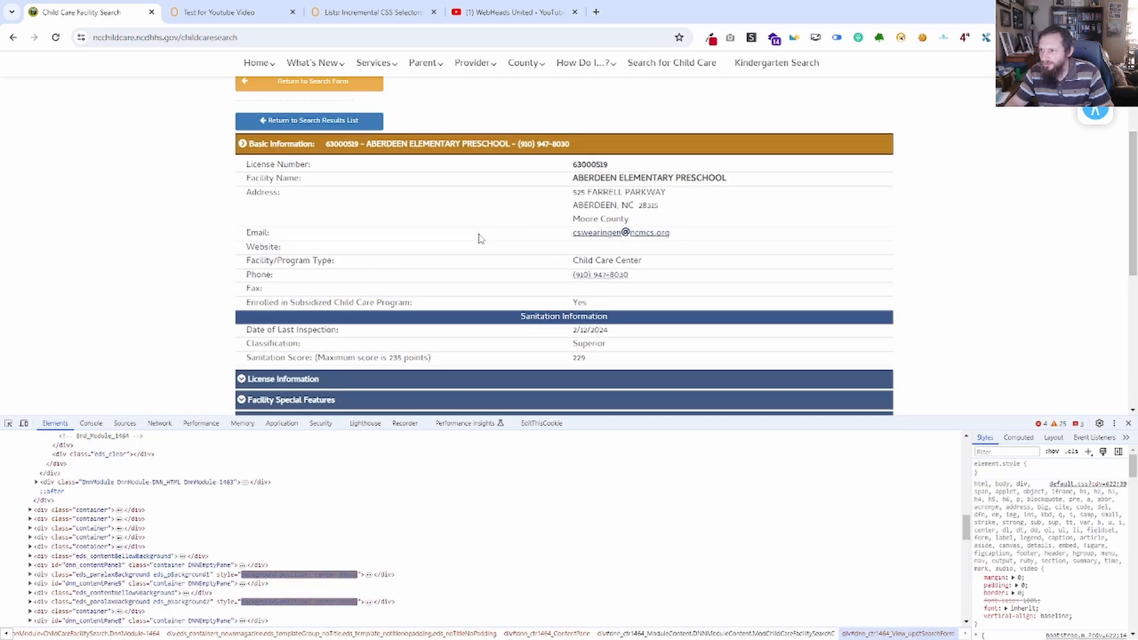
right_click(605, 232)
left_click(642, 489)
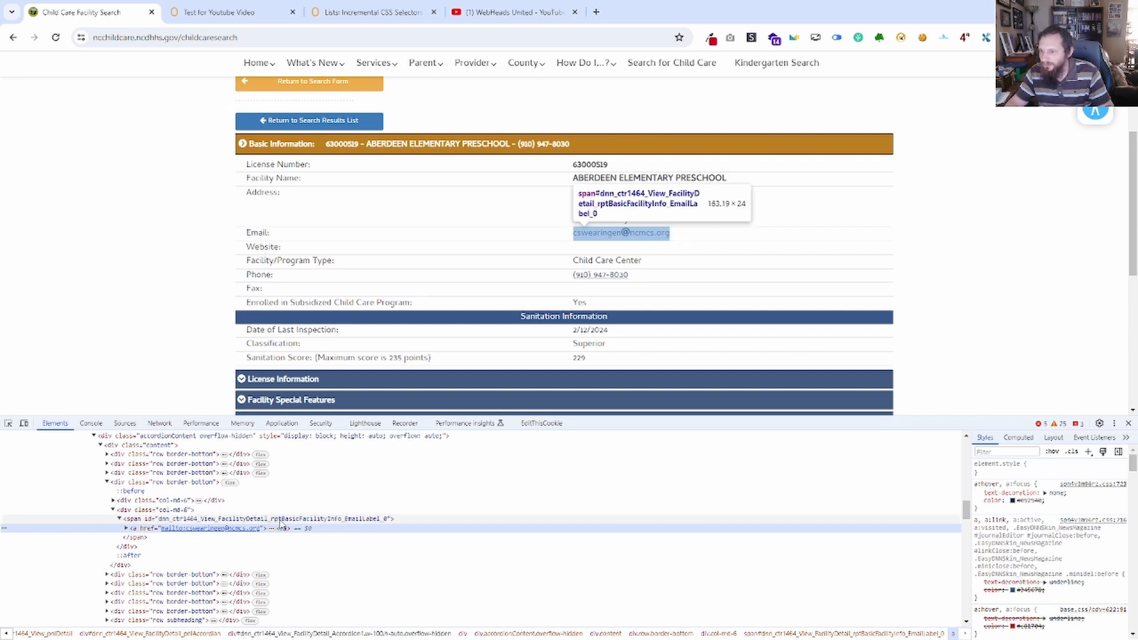
Return to the ZeroWork workflow and review the settings of the email Save Web Element block.
left_click(227, 12)
left_click(34, 77)
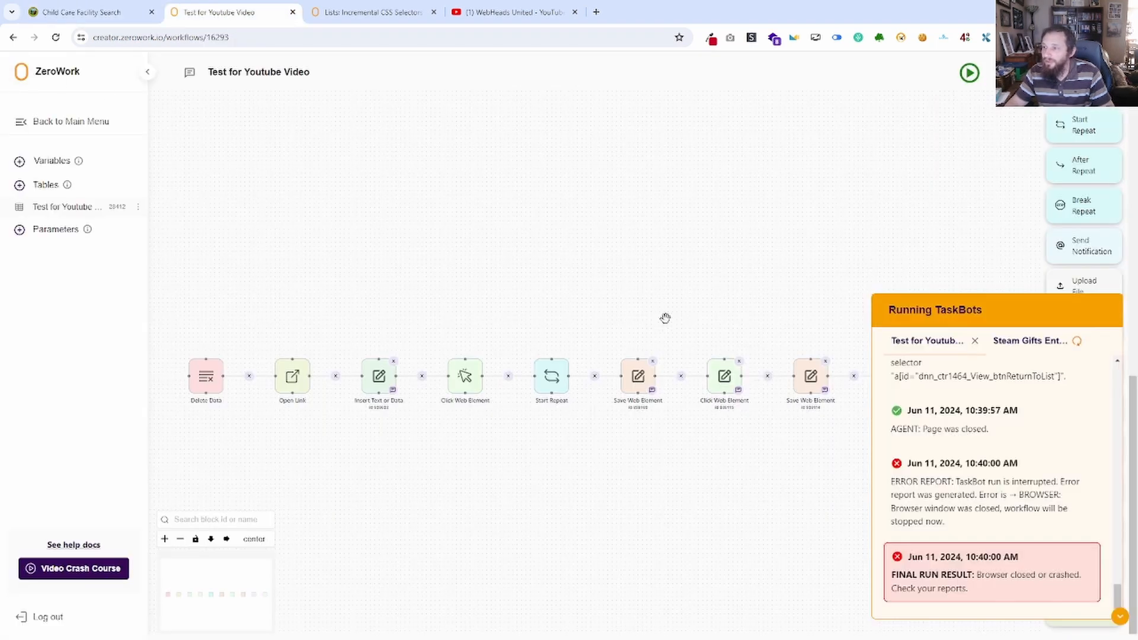
left_click_drag(598, 354, 373, 444)
scroll(531, 436, "up", 3)
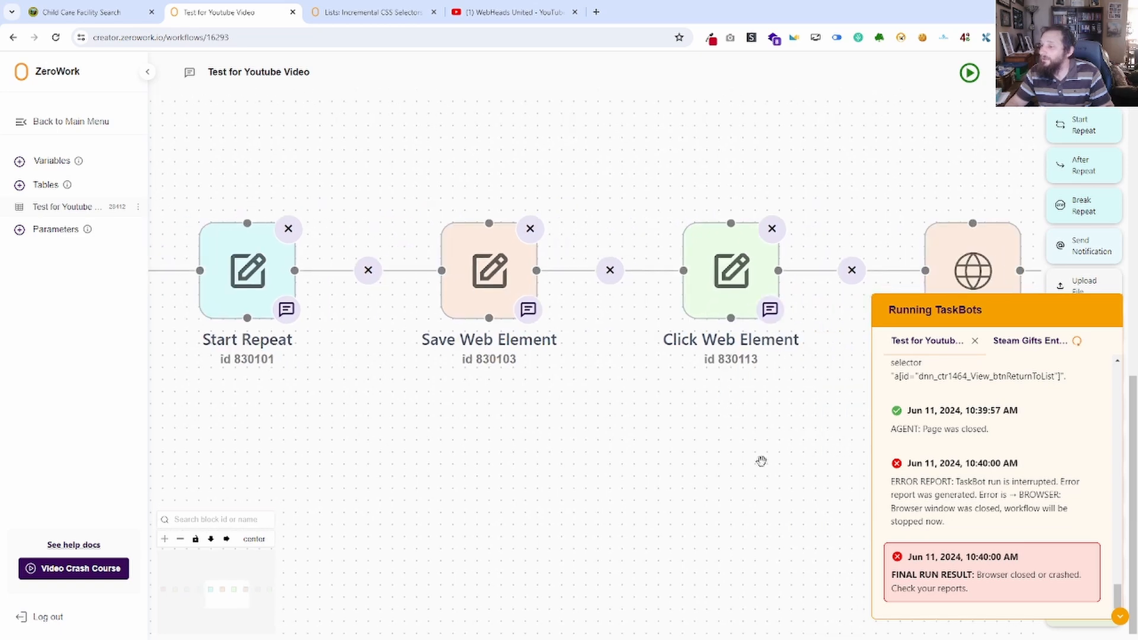
left_click(1120, 622)
left_click_drag(788, 507, 567, 499)
left_click(599, 364)
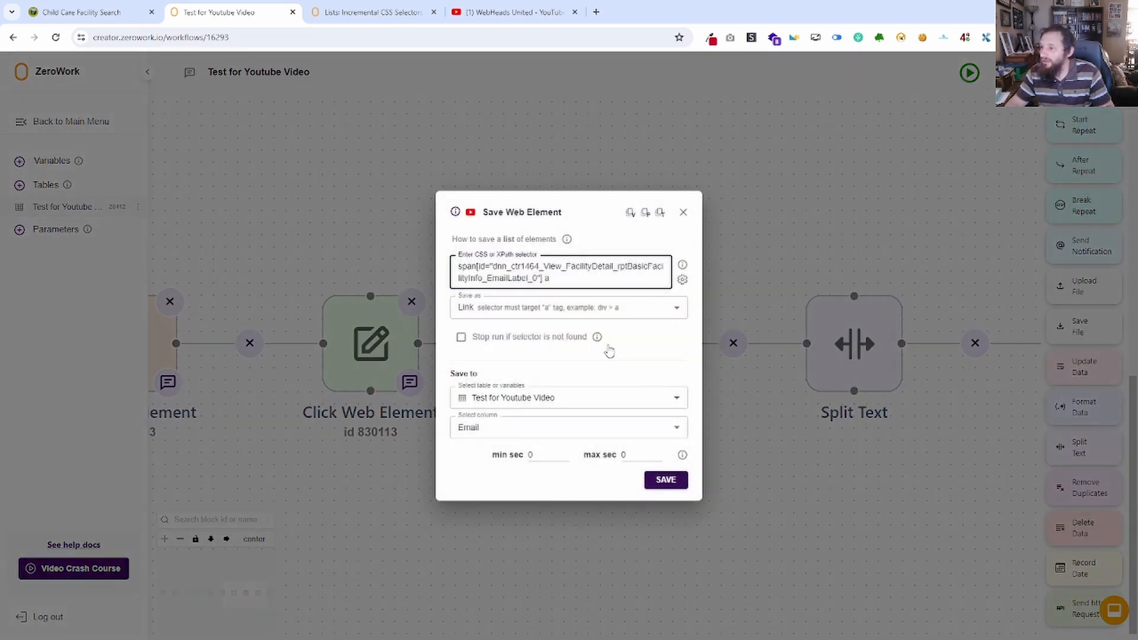
left_click(683, 212)
Set the minimum and maximum delay of the Click Web Element block before the email save to 2 seconds and save it.
left_click(385, 352)
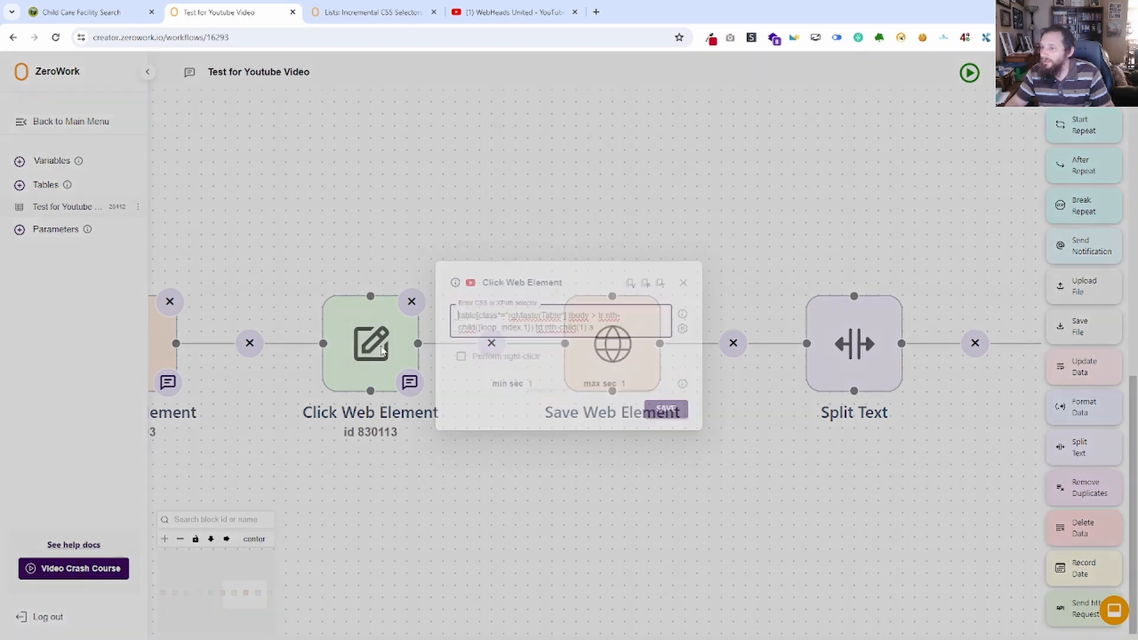
double_click(530, 384)
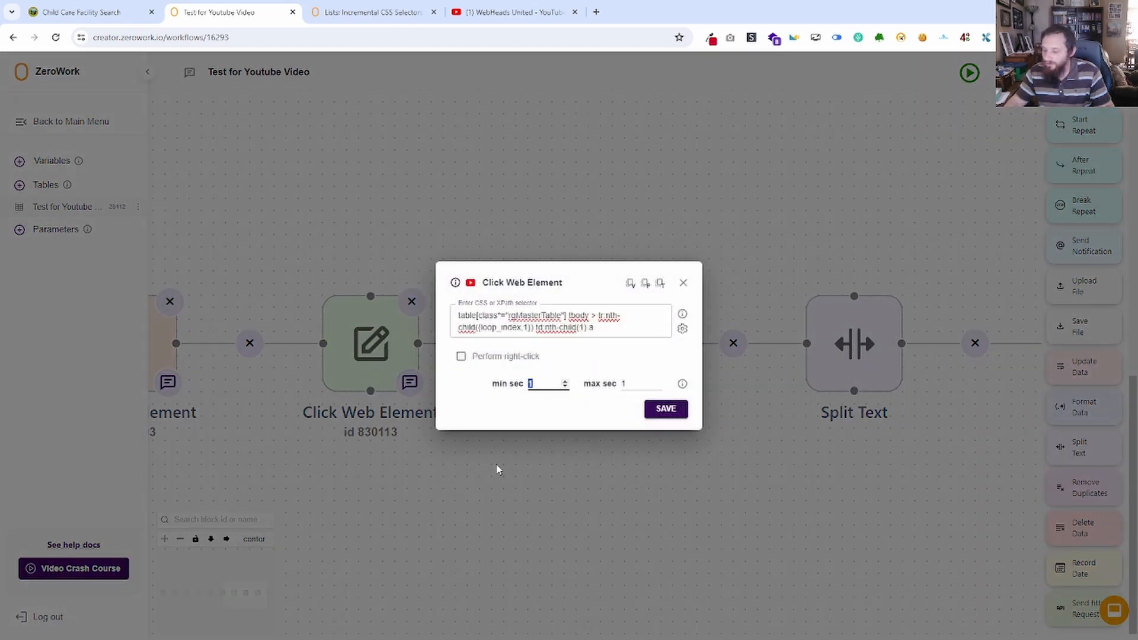
type("2")
key("Tab")
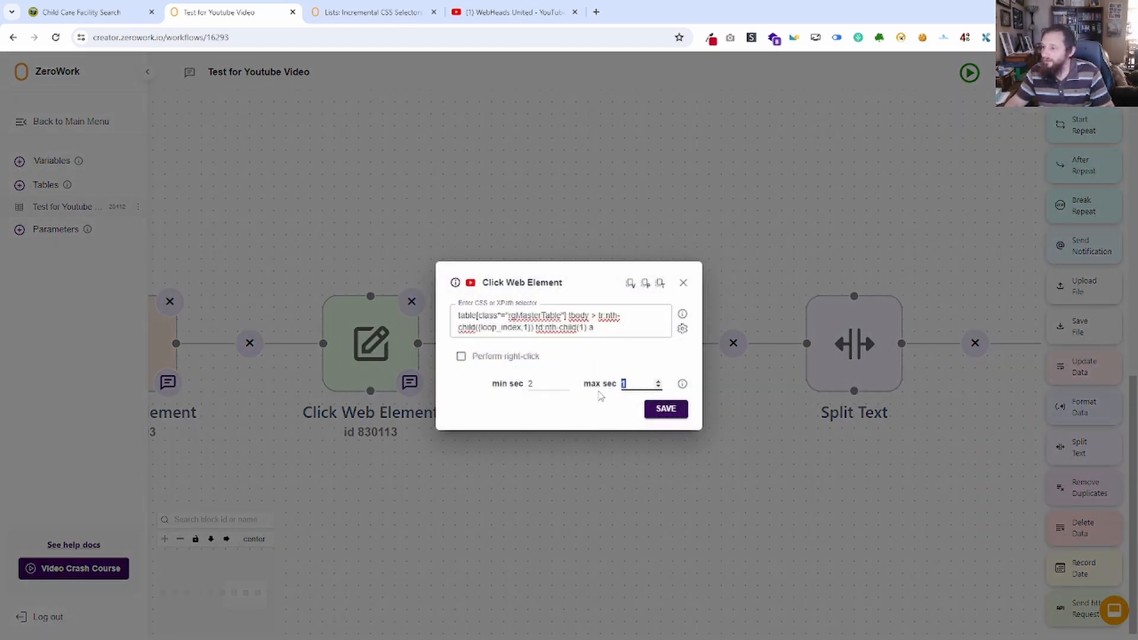
left_click(682, 415)
Set the final return-to-list Click Web Element block's minimum and maximum delay to 2 seconds and save it.
left_click_drag(731, 432, 316, 507)
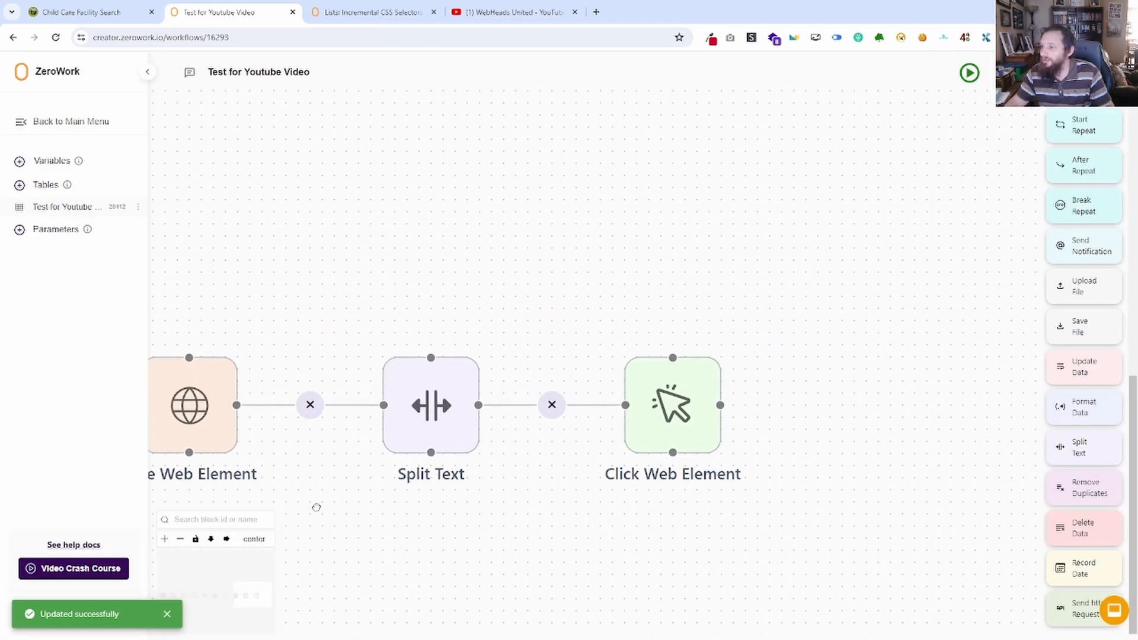
left_click(669, 409)
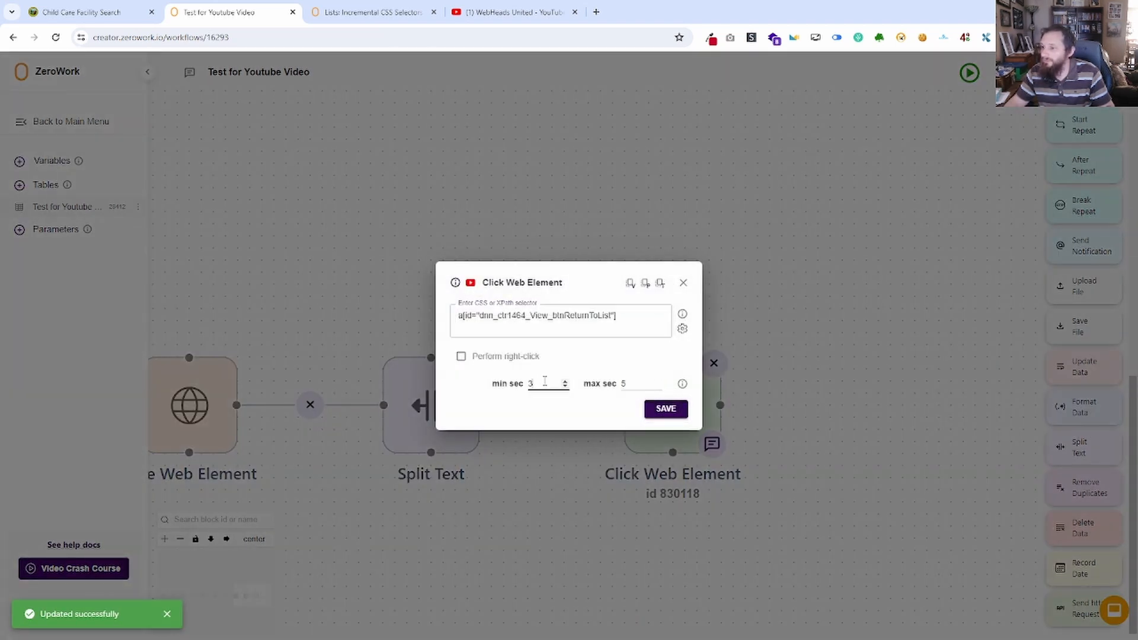
key("Tab")
type("2")
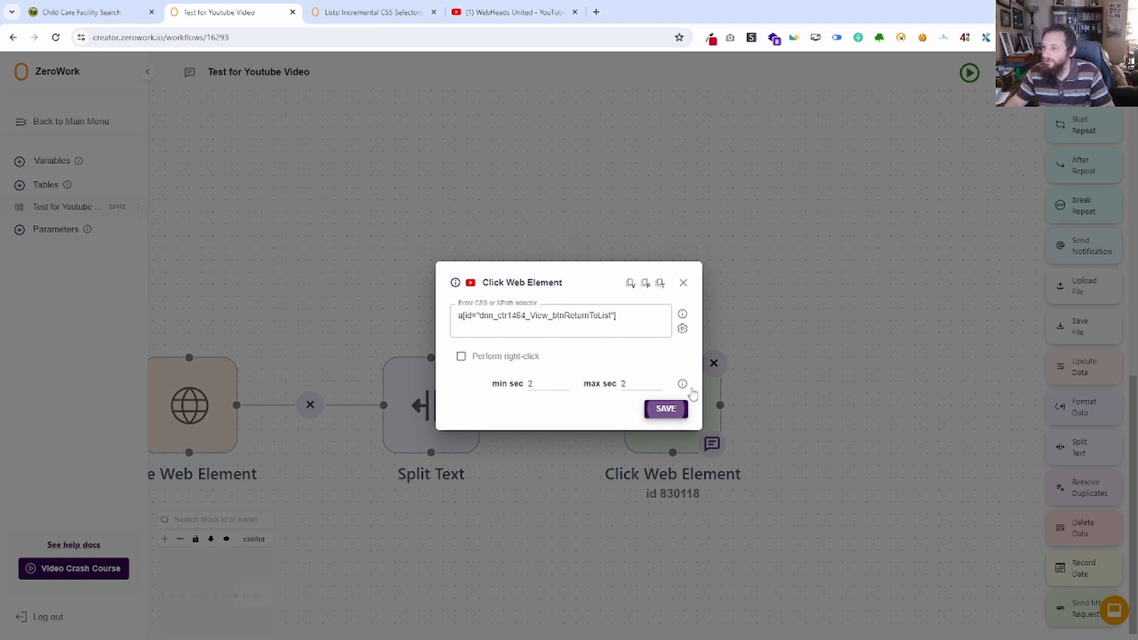
left_click(682, 408)
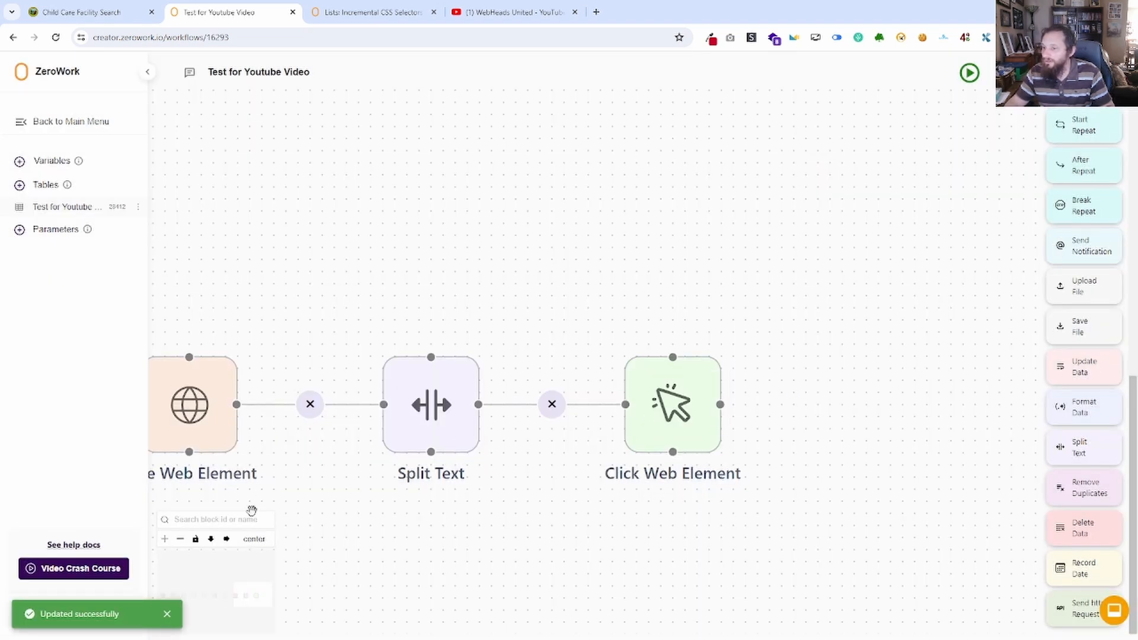
Align the workflow horizontally and run the TaskBot, moving its browser window aside.
left_click(226, 538)
left_click(969, 73)
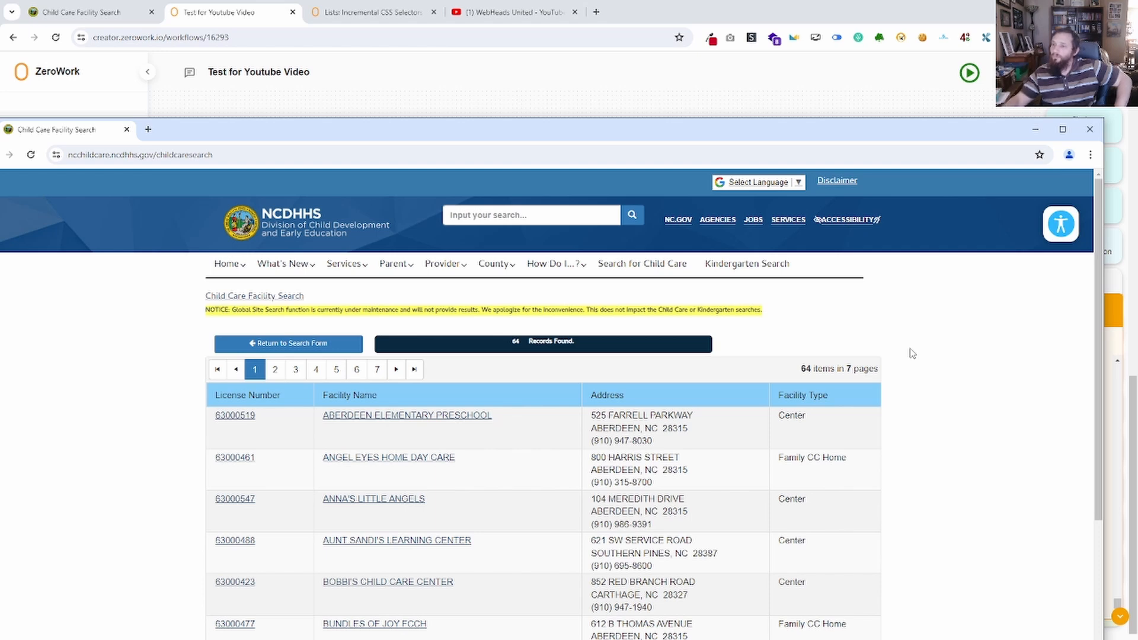
left_click_drag(703, 137, 0, 238)
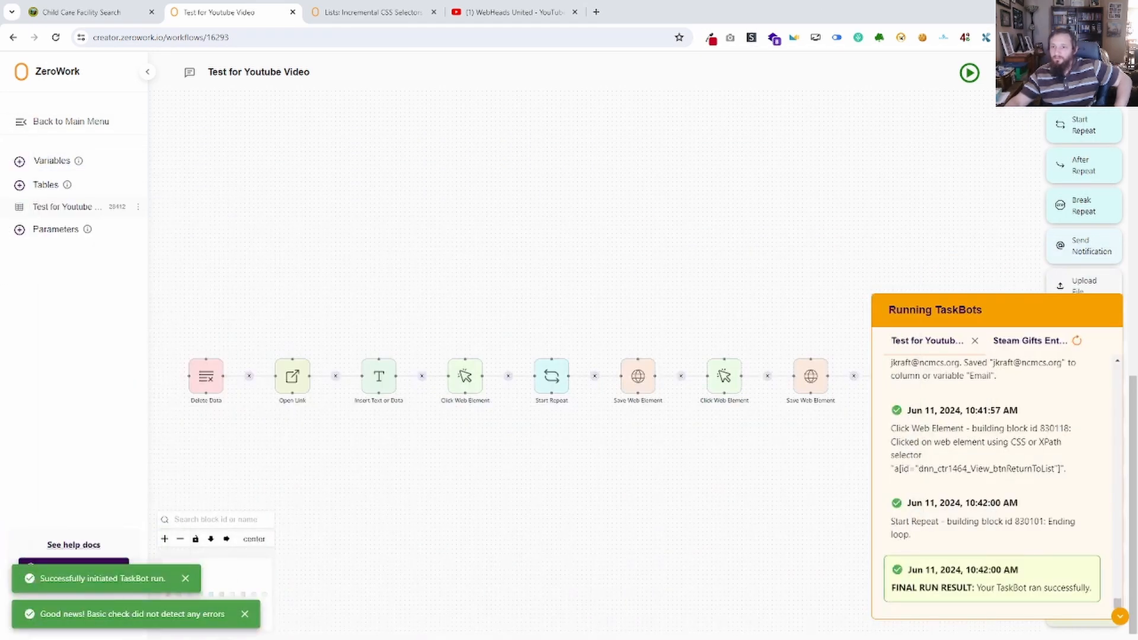
Open the Test for Youtube Video table and examine the full facility names of the two Calvary Christian rows.
left_click(49, 206)
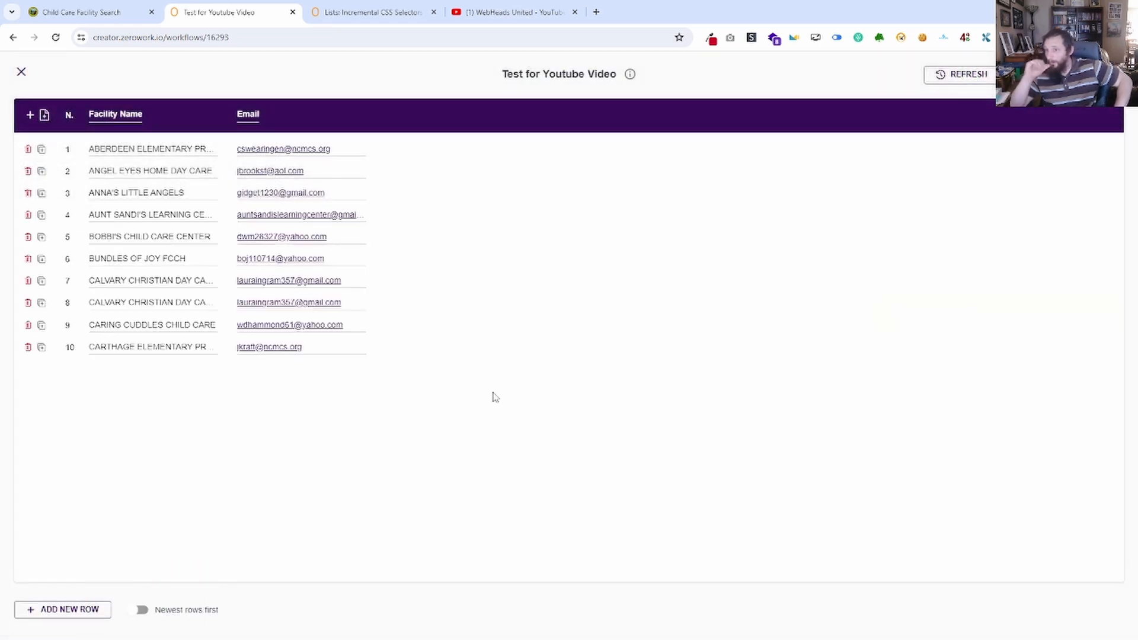
left_click(197, 300)
left_click(155, 281)
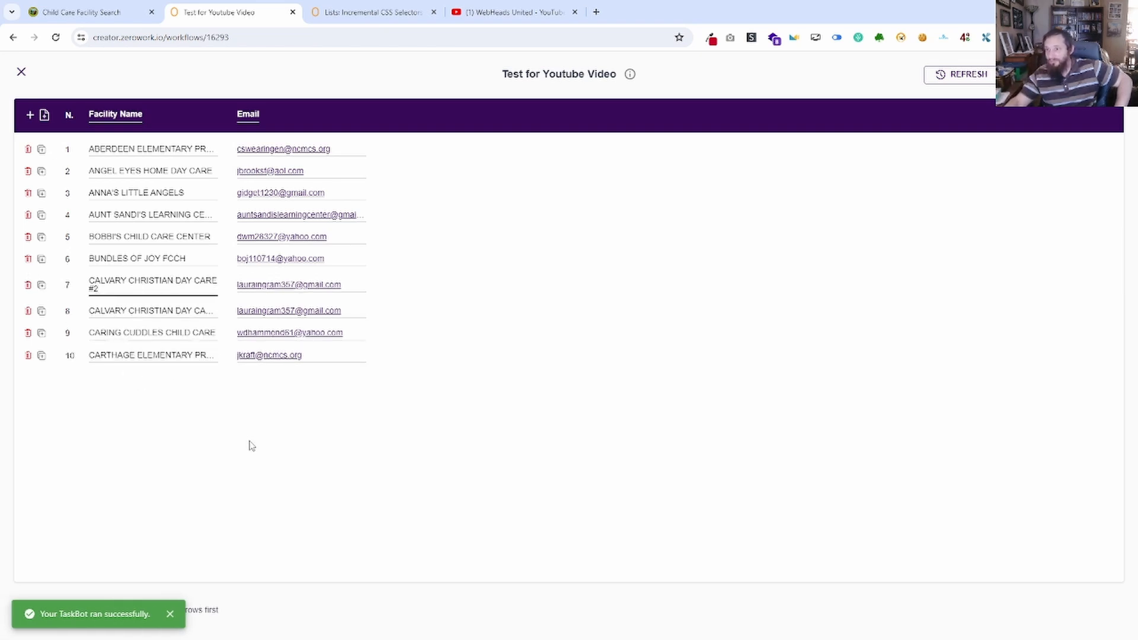
Check the email on the Calvary Christian Day Care #2 page of the search site, then return to the results list.
left_click(100, 17)
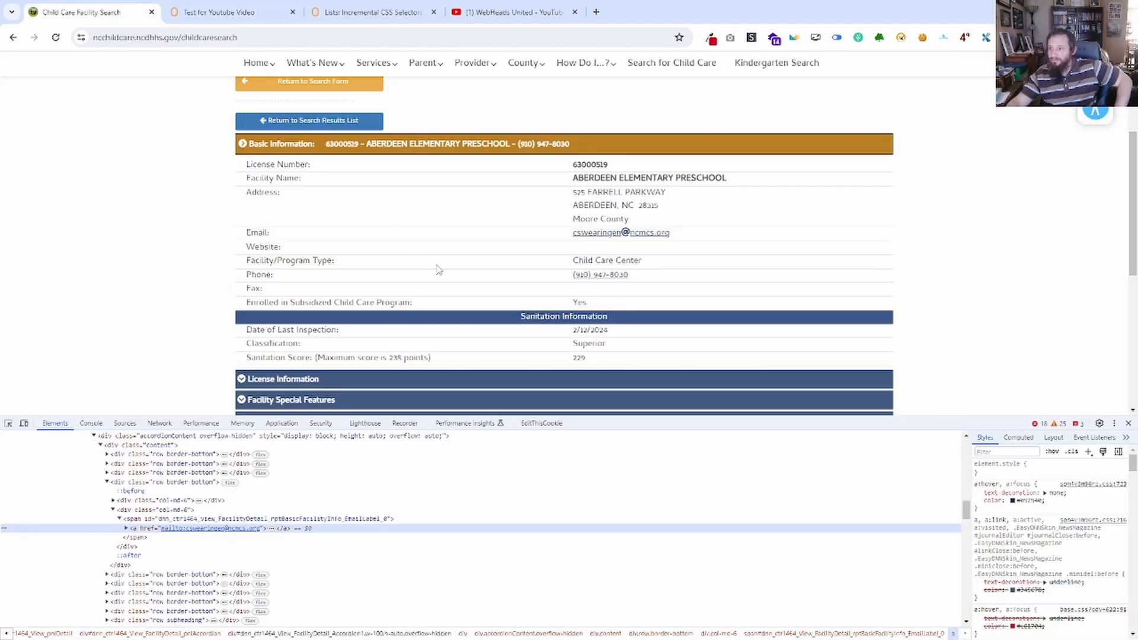
left_click(332, 123)
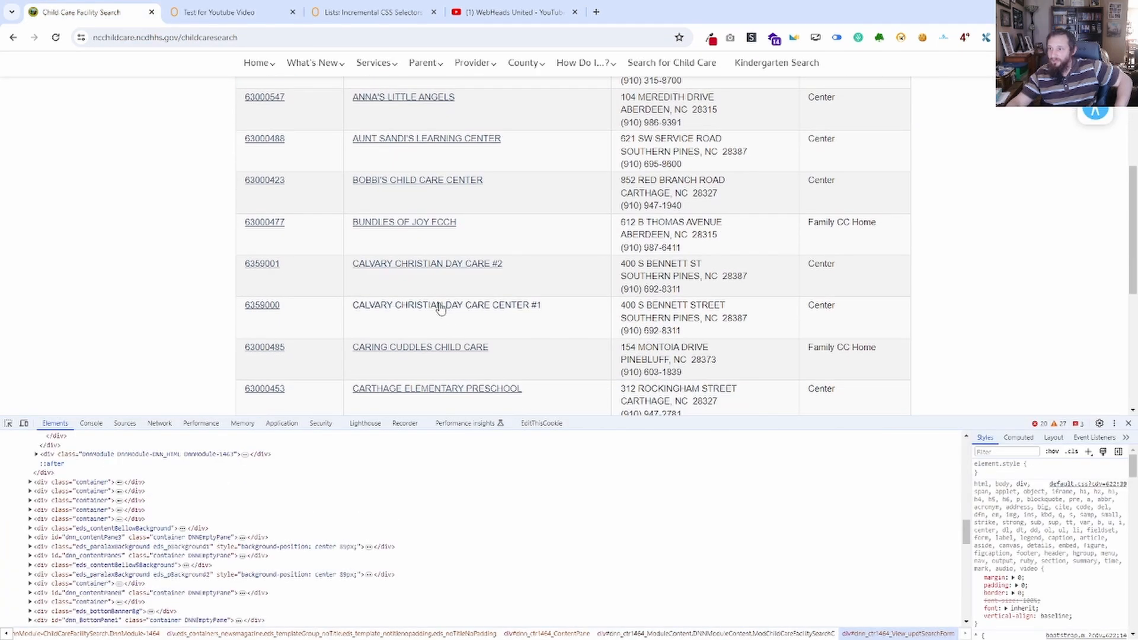
scroll(440, 308, "down", 1)
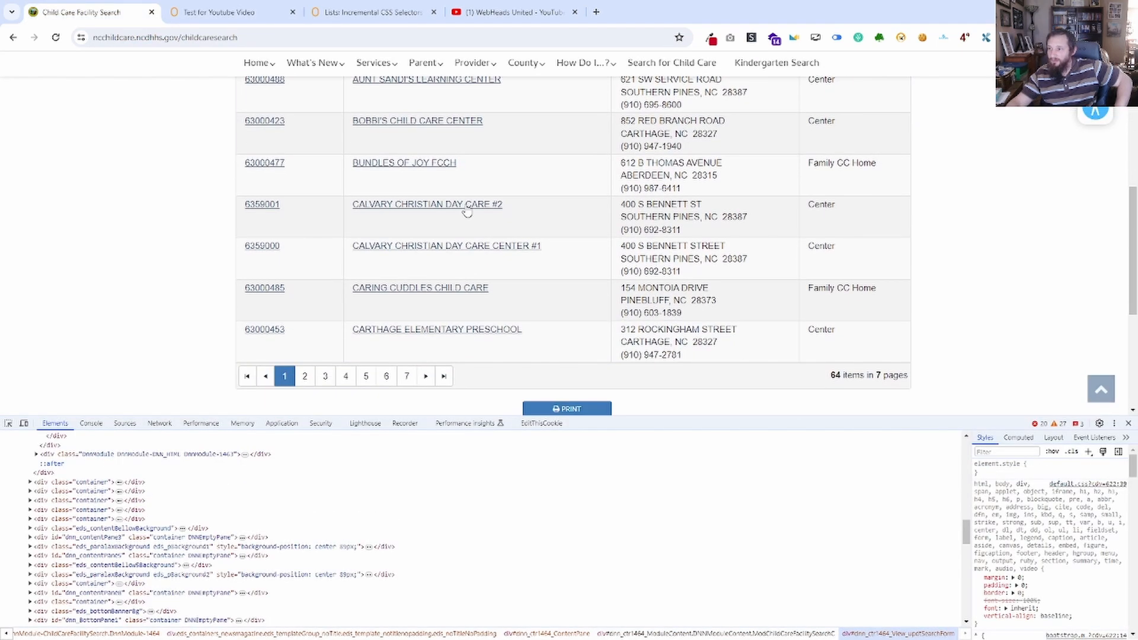
left_click(249, 205)
scroll(450, 220, "up", 3)
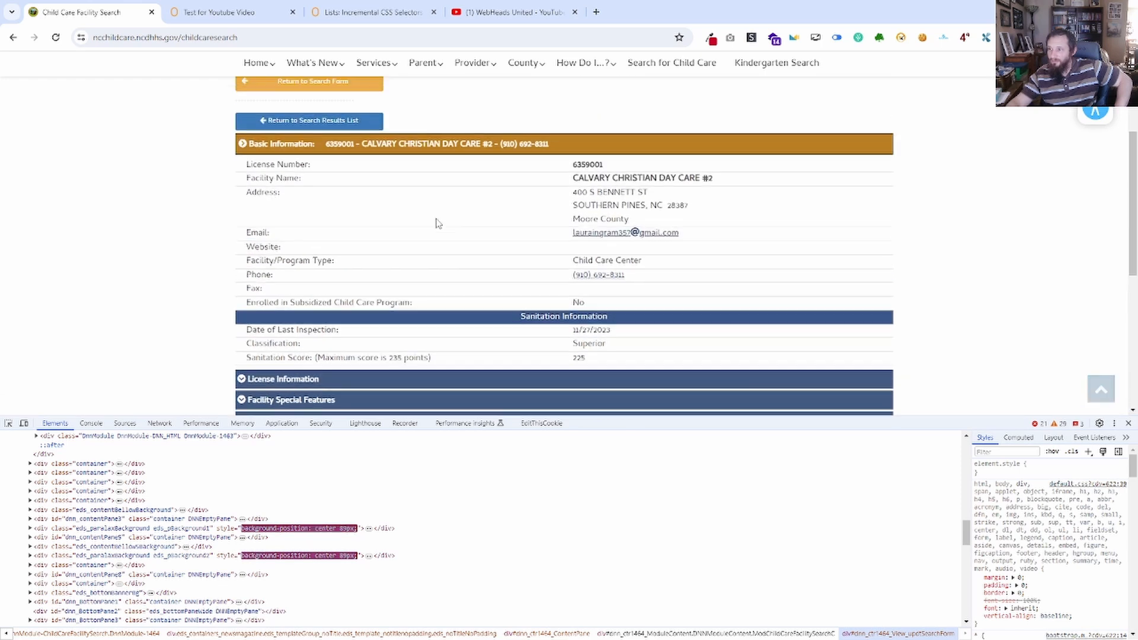
left_click(323, 122)
Check the email on the Calvary Christian Day Care Center #1 page, then return to the results and close the developer tools.
scroll(308, 271, "down", 3)
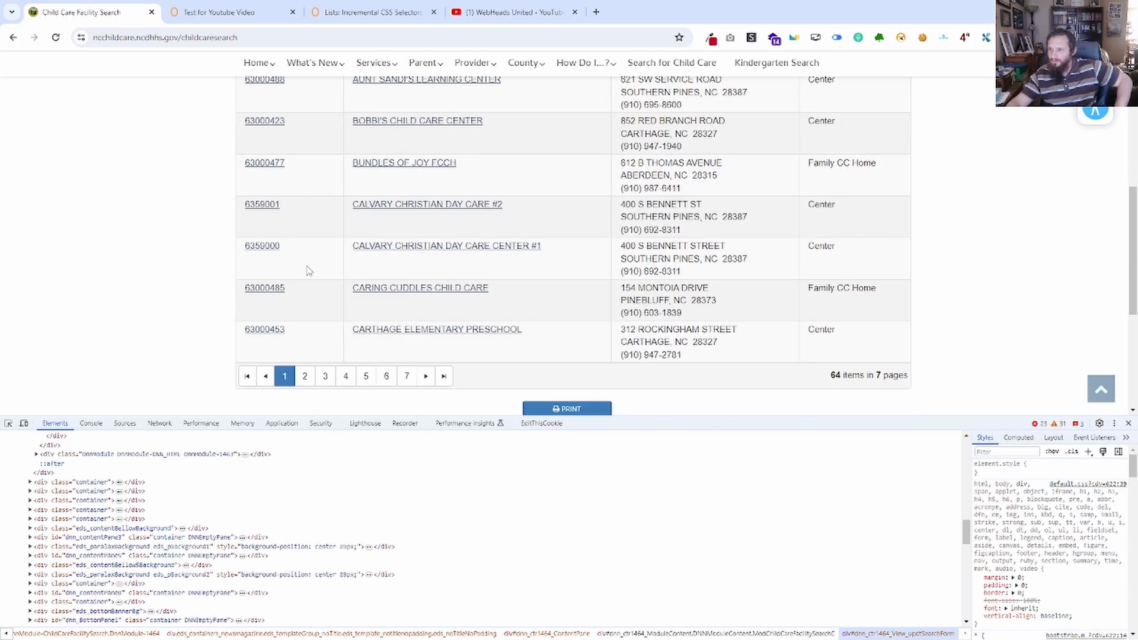
left_click(264, 246)
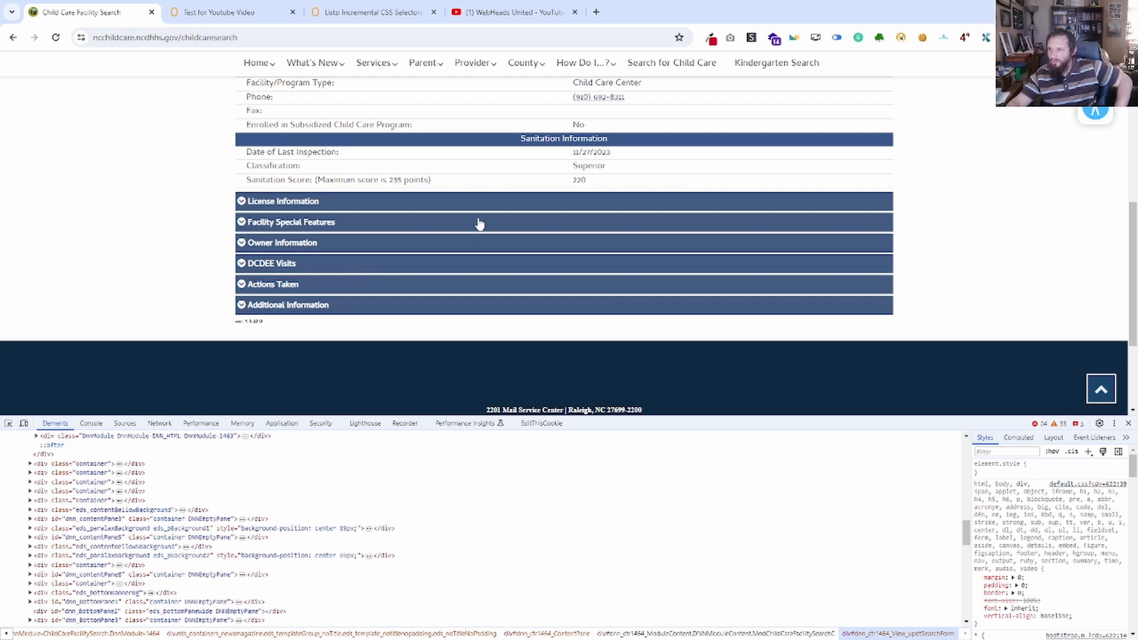
scroll(479, 224, "up", 2)
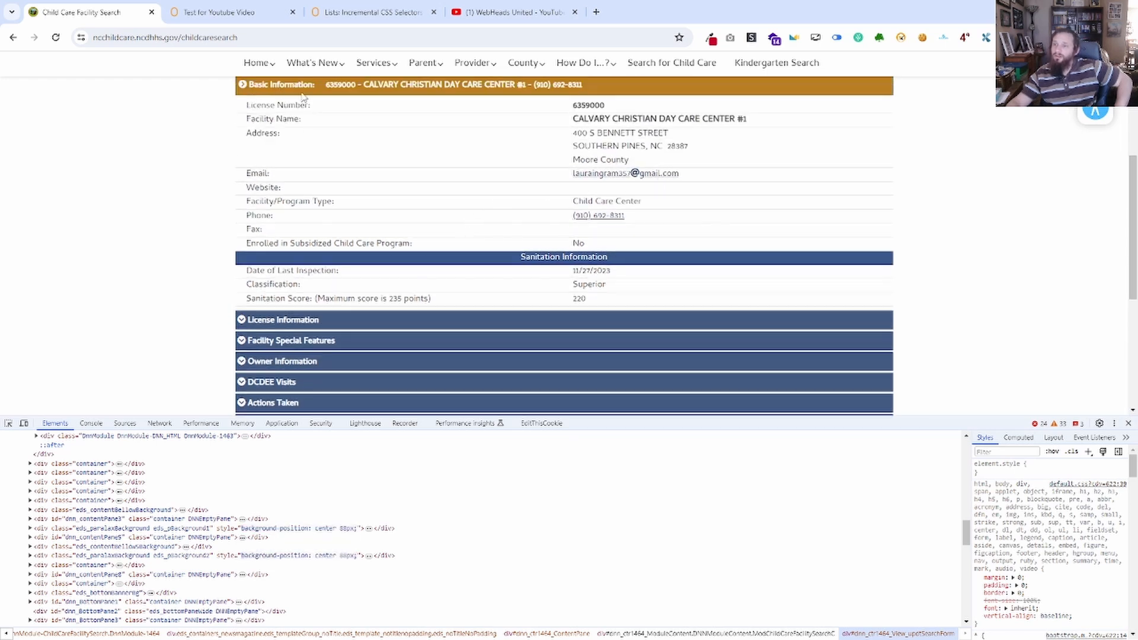
scroll(355, 212, "up", 4)
left_click(306, 284)
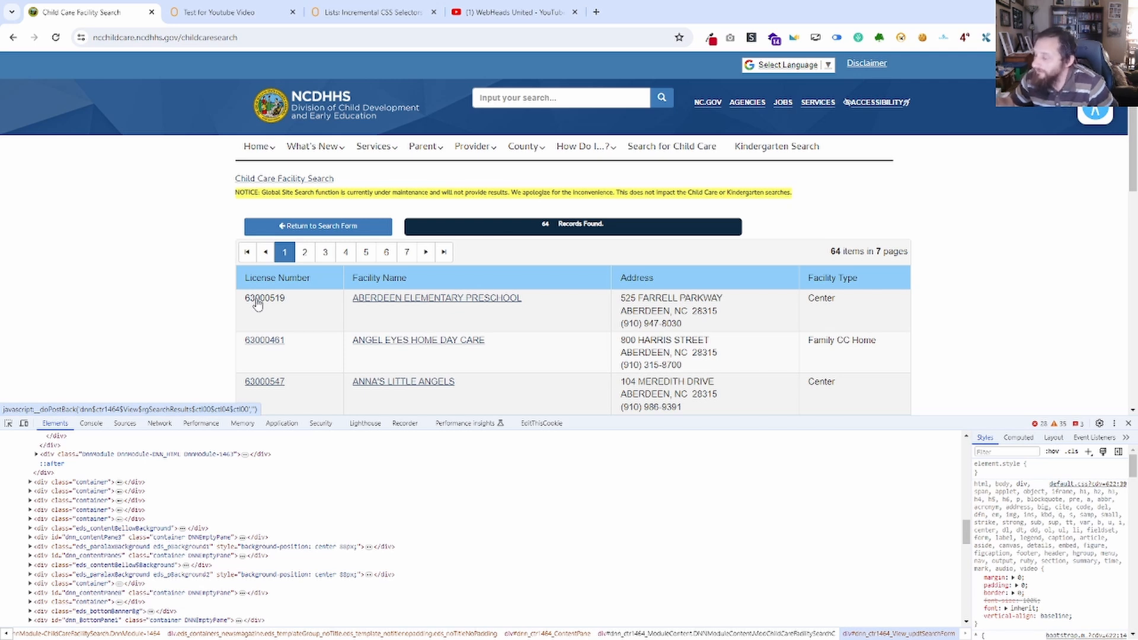
left_click(1130, 424)
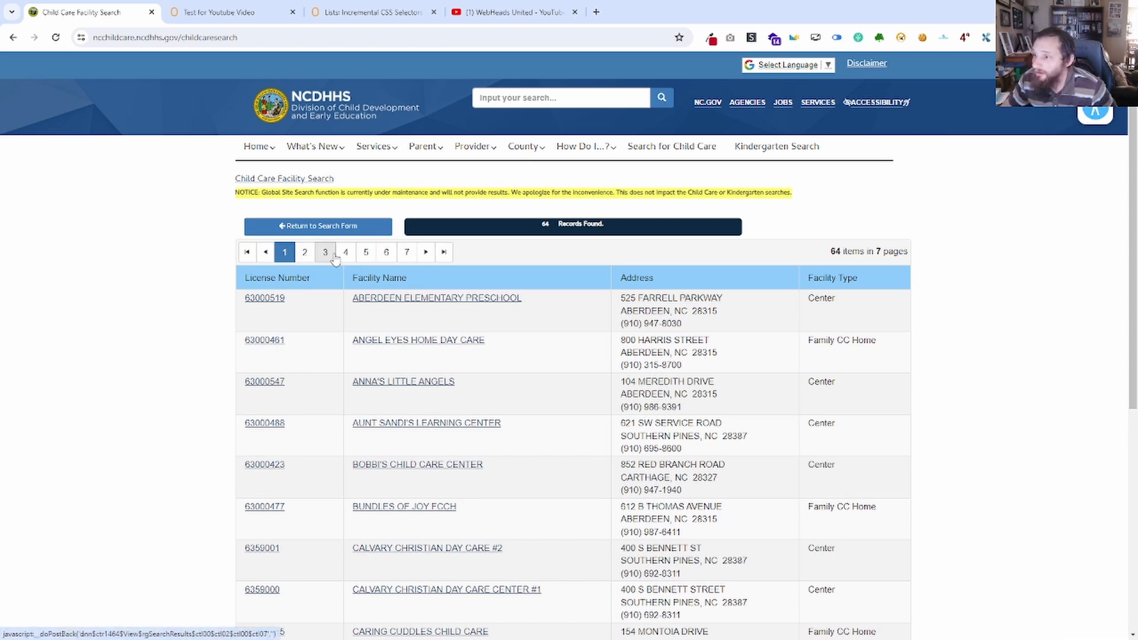
Return to the workflow, dismiss the run log, move the Start Repeat and first Save Web Element blocks up, and disconnect Start Repeat from the preceding block.
left_click(254, 12)
left_click(21, 72)
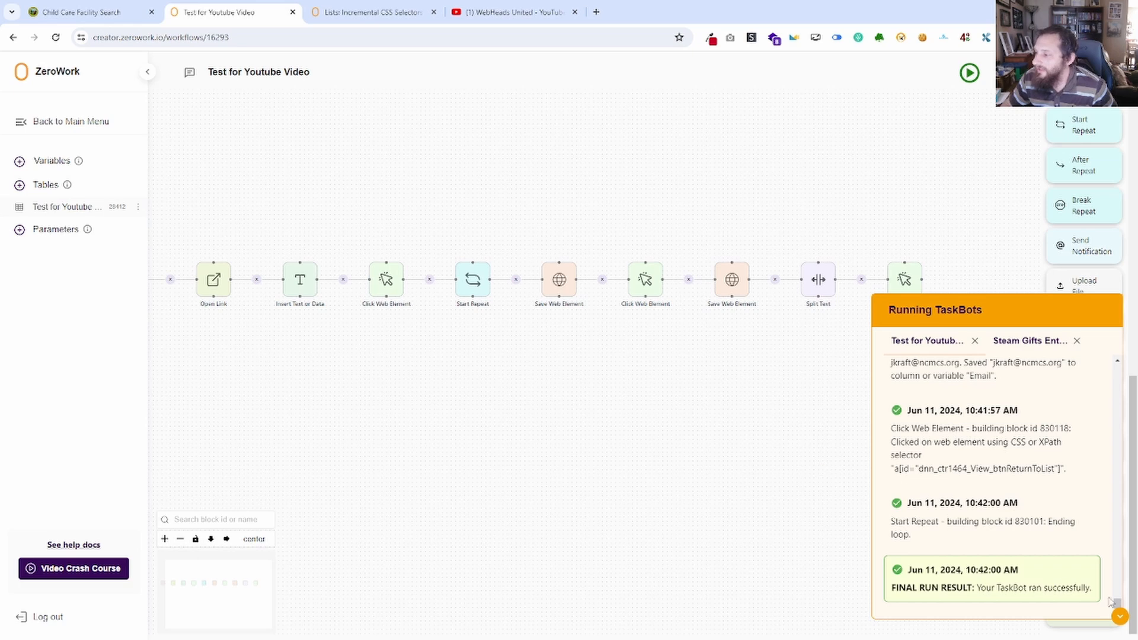
left_click(1120, 620)
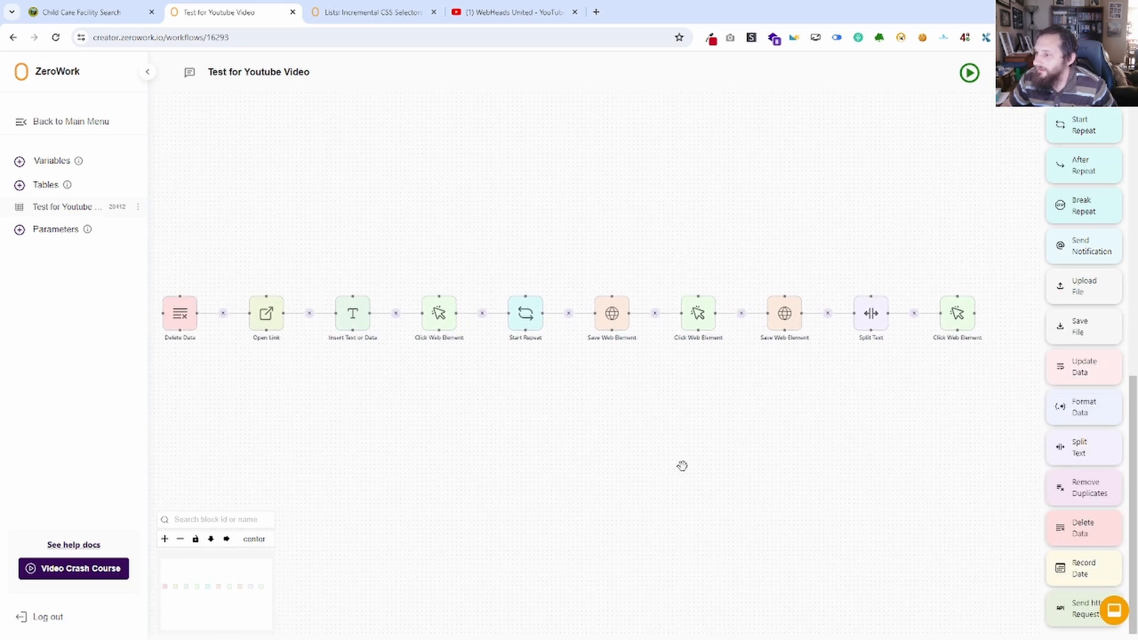
left_click_drag(514, 321, 593, 270)
left_click_drag(596, 331, 686, 271)
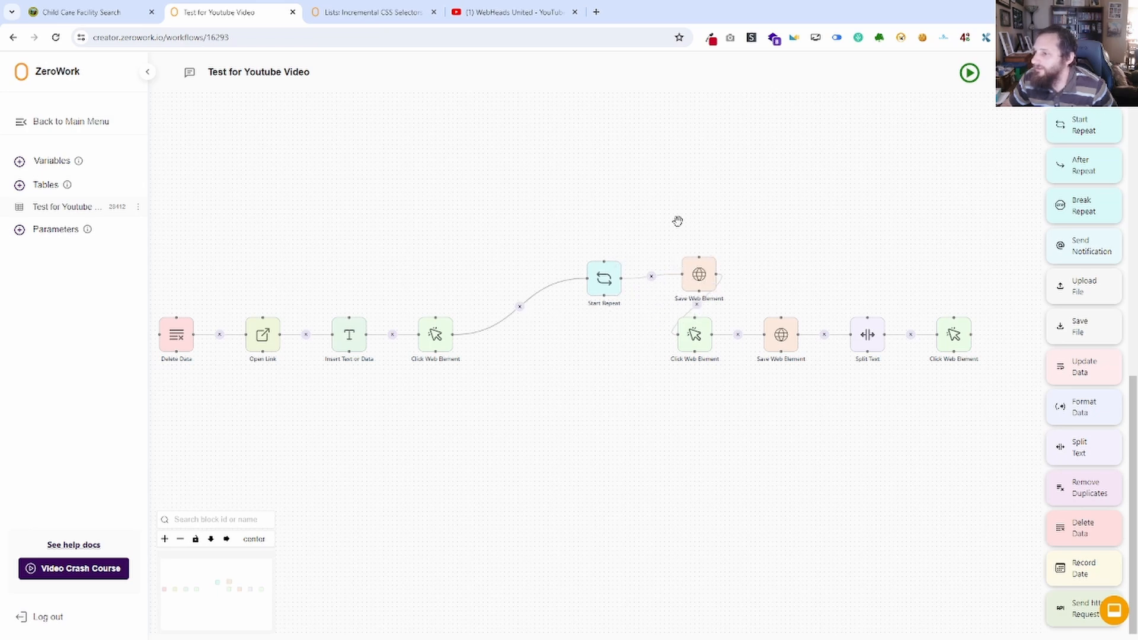
left_click(519, 306)
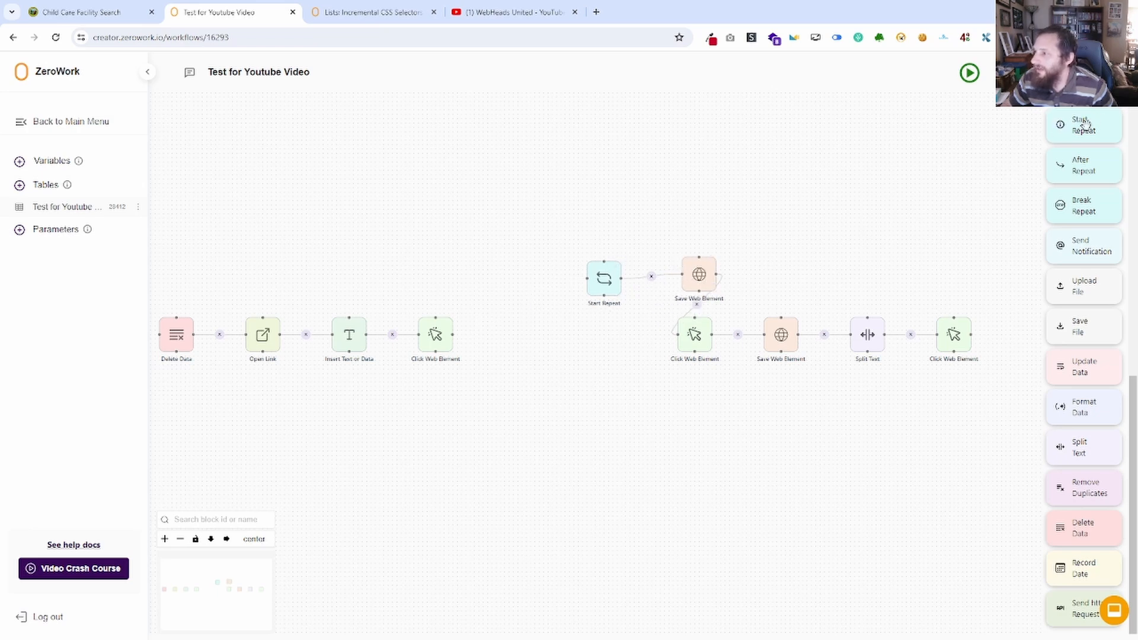
Add a second Start Repeat block with the Standard loop type, connect it after the search's Click Web Element block, and place it above that block.
left_click_drag(1076, 125, 524, 283)
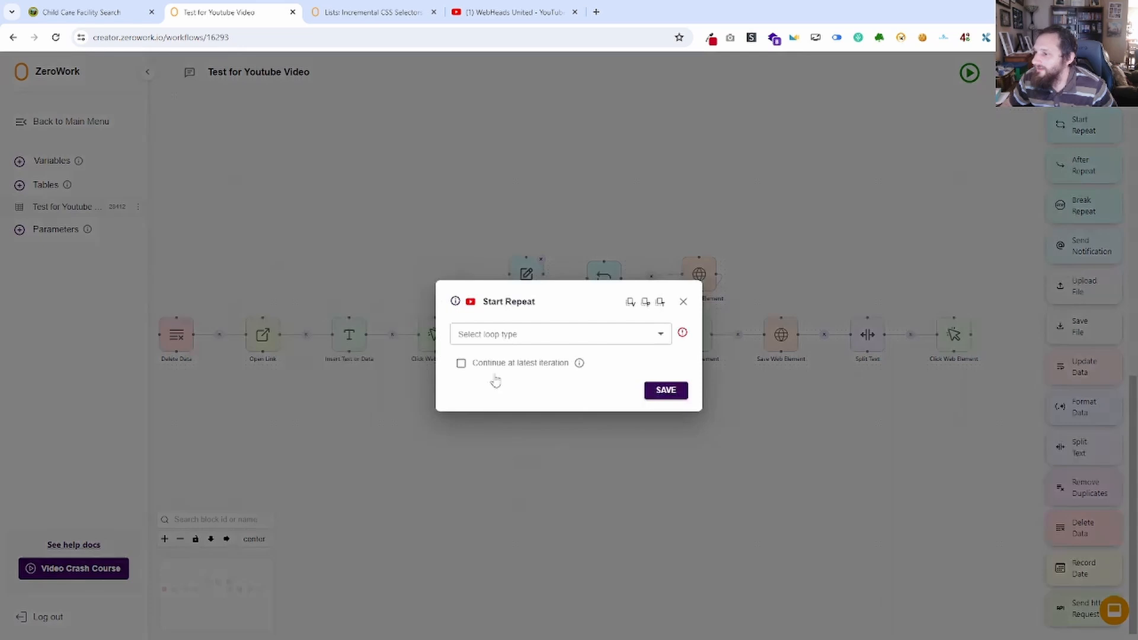
left_click(661, 336)
left_click(509, 366)
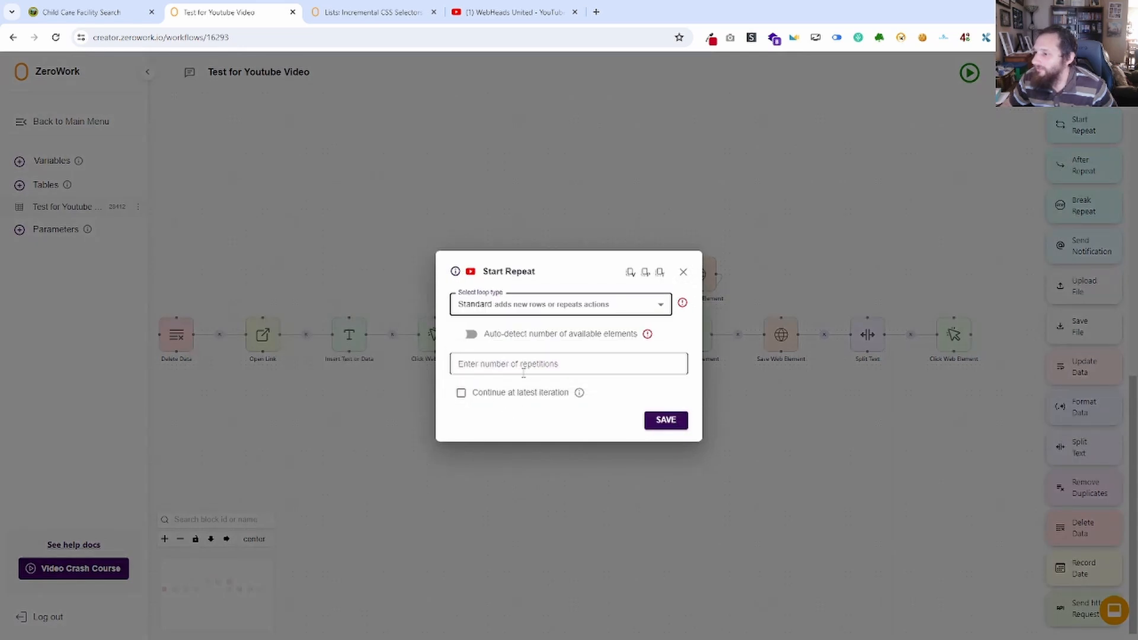
left_click(521, 364)
left_click(666, 421)
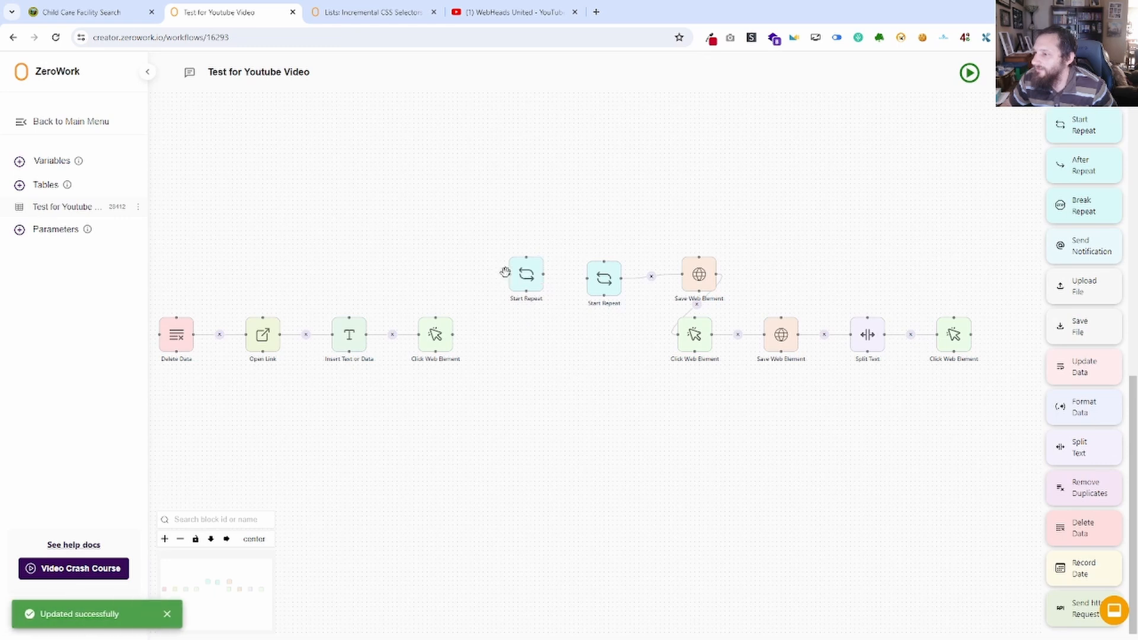
left_click_drag(453, 334, 527, 303)
left_click_drag(529, 261, 438, 197)
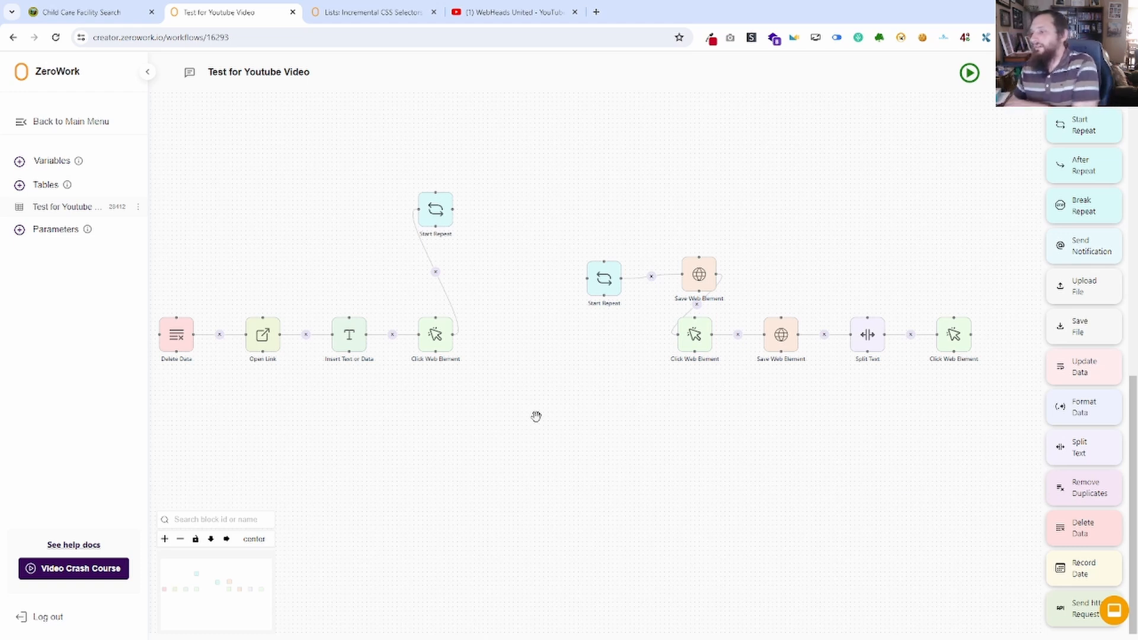
Open page 2 of the facility search results and compare its pagination and list with the workflow's blocks.
left_click(343, 8)
left_click(255, 8)
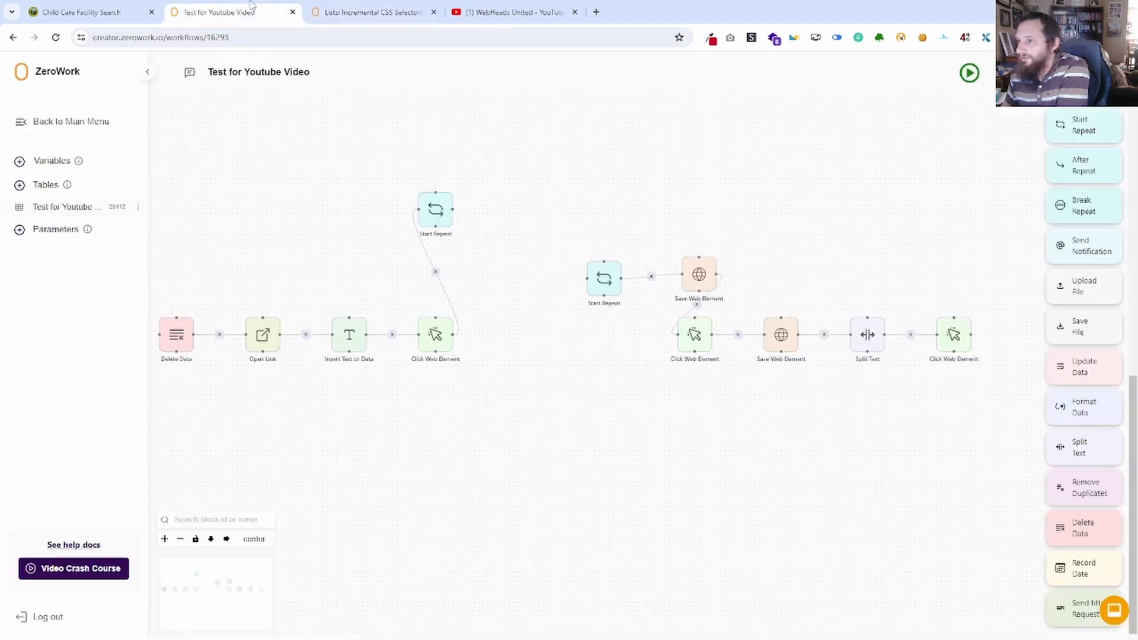
left_click(97, 8)
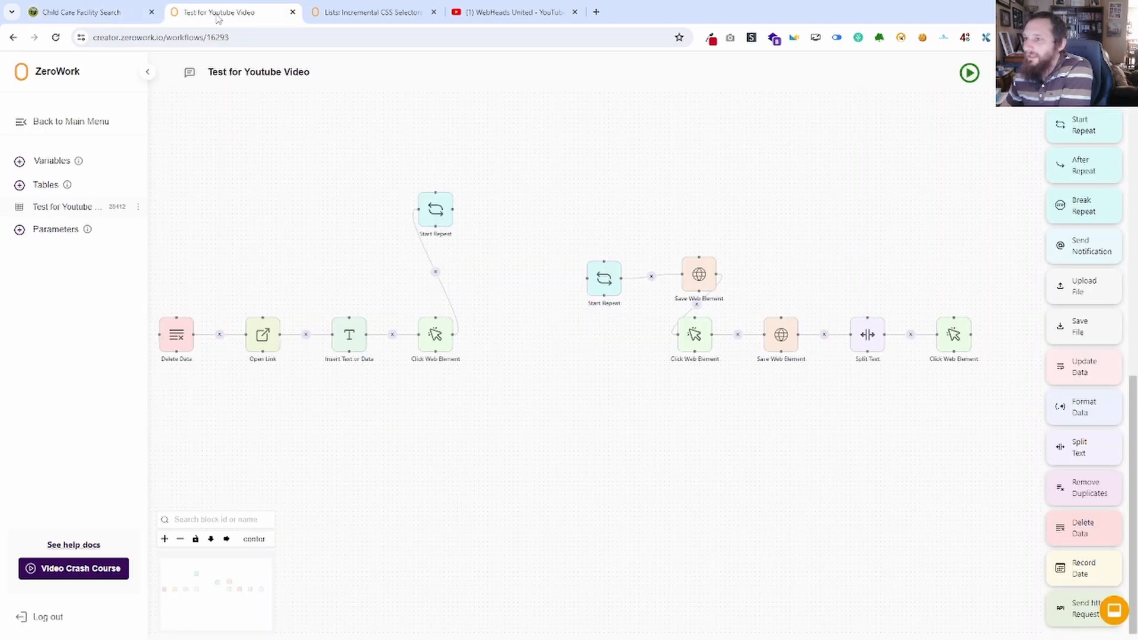
left_click(217, 16)
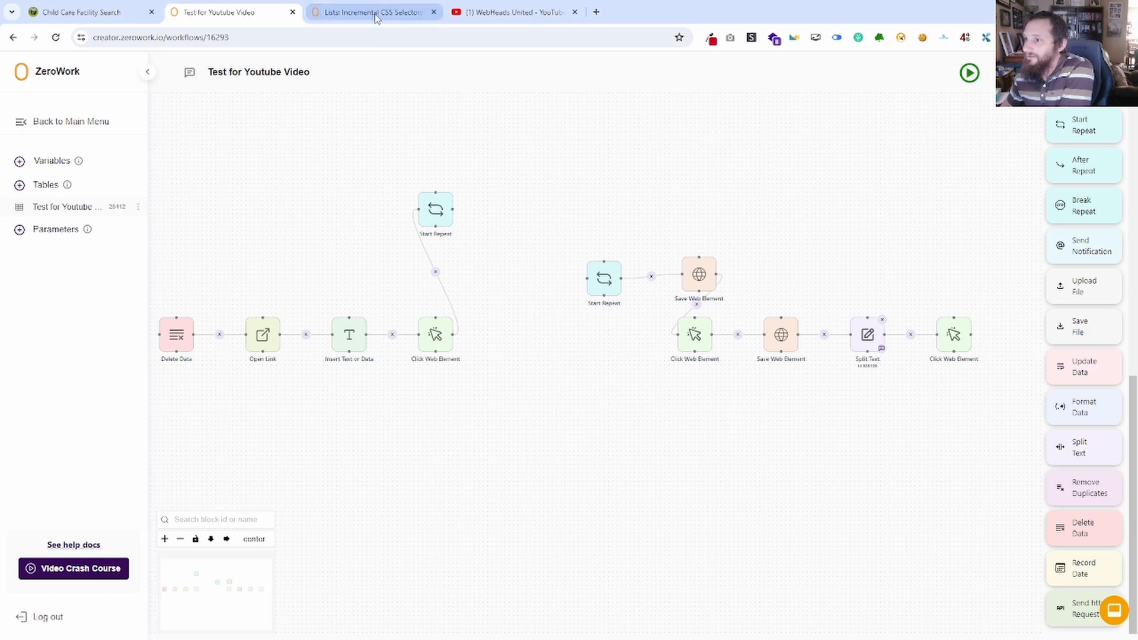
left_click(89, 12)
left_click(308, 253)
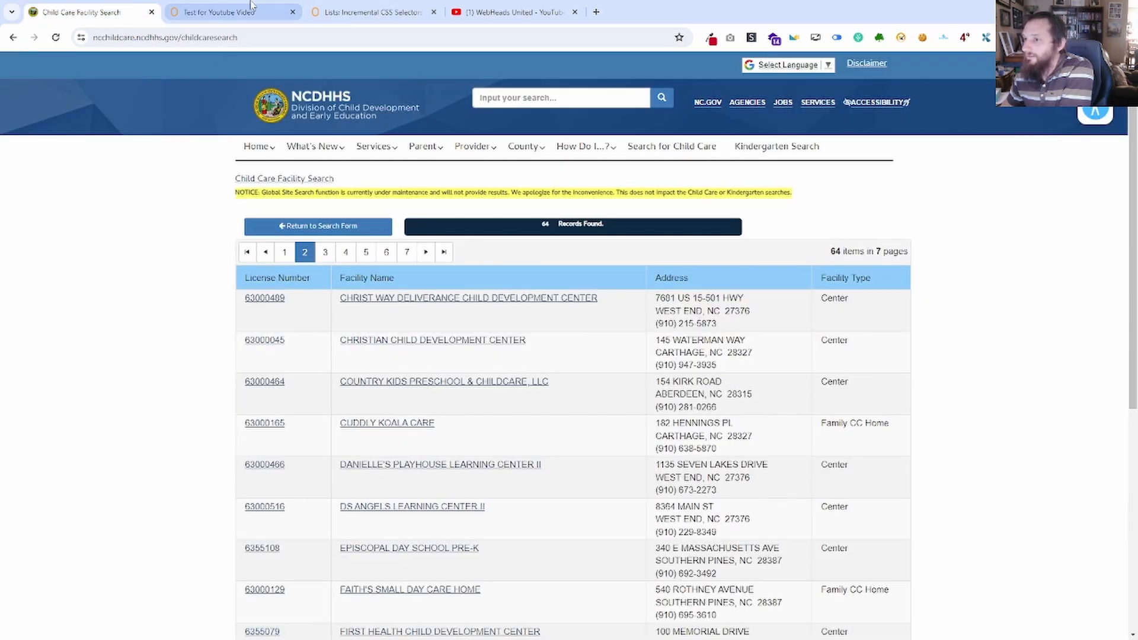
left_click(220, 12)
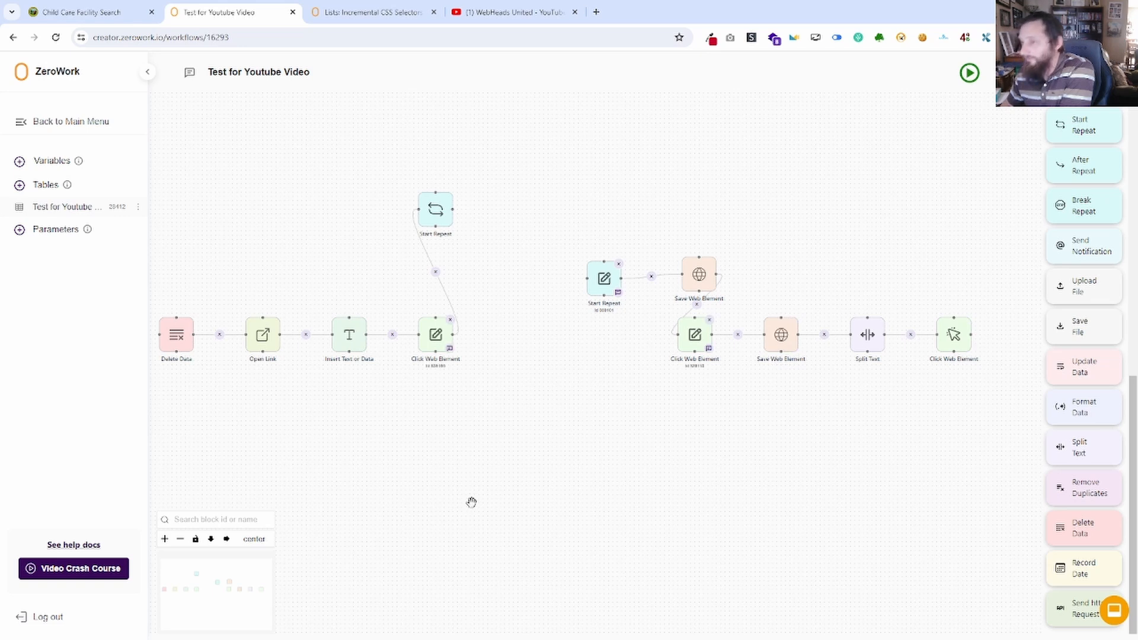
left_click(95, 13)
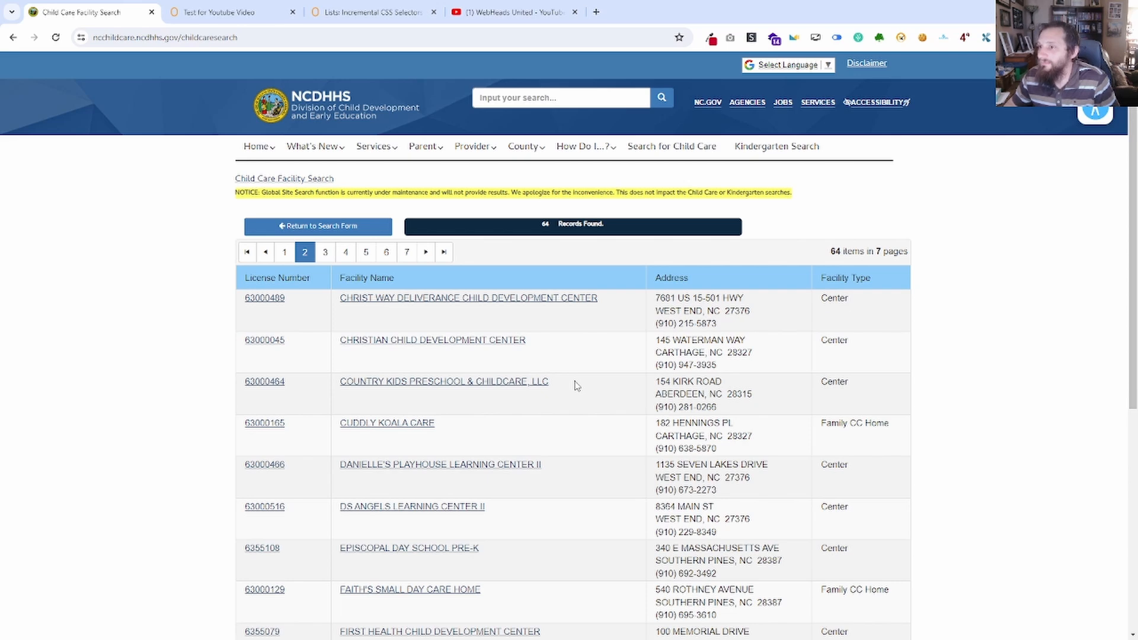
left_click(256, 13)
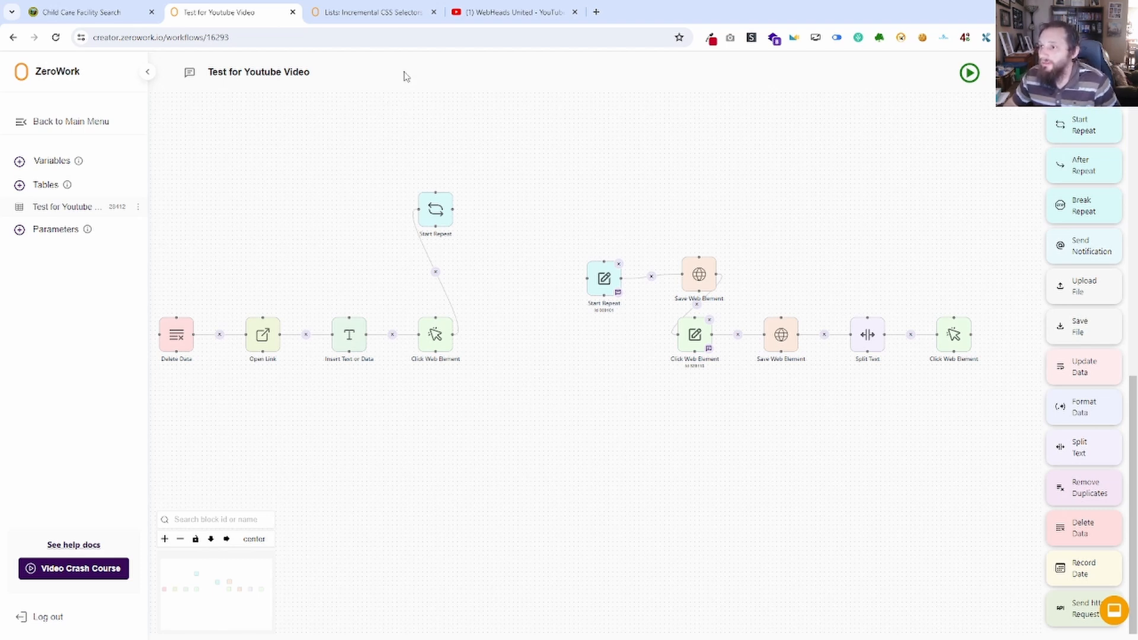
Inspect the third facility's license number link on results page 2 and examine the table row elements with its row collapsed.
left_click(88, 11)
right_click(148, 396)
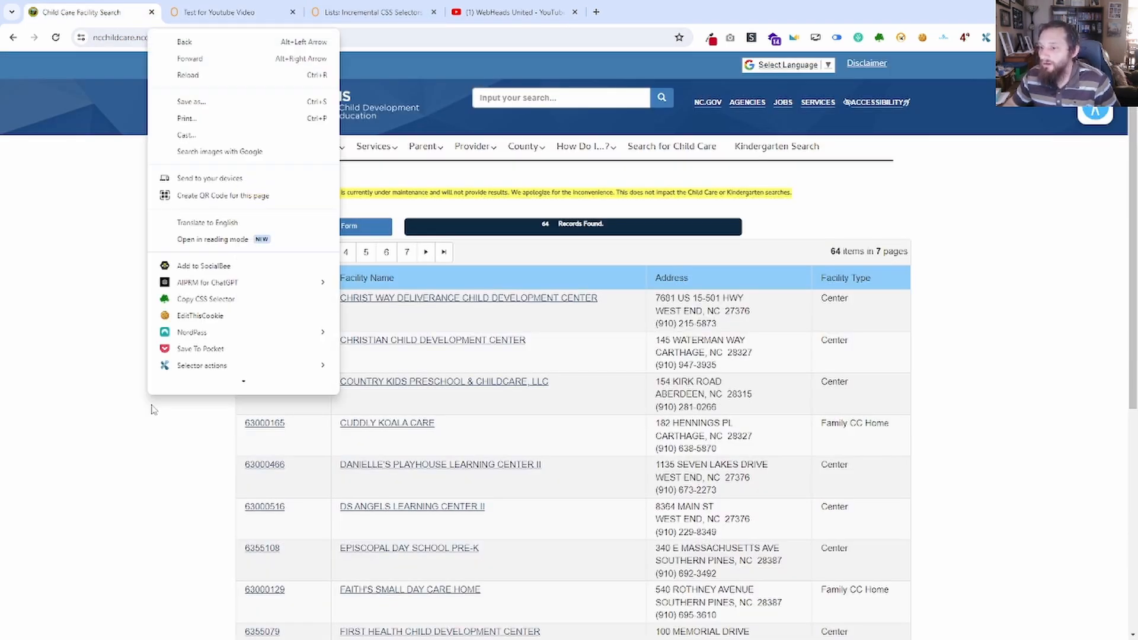
left_click(195, 384)
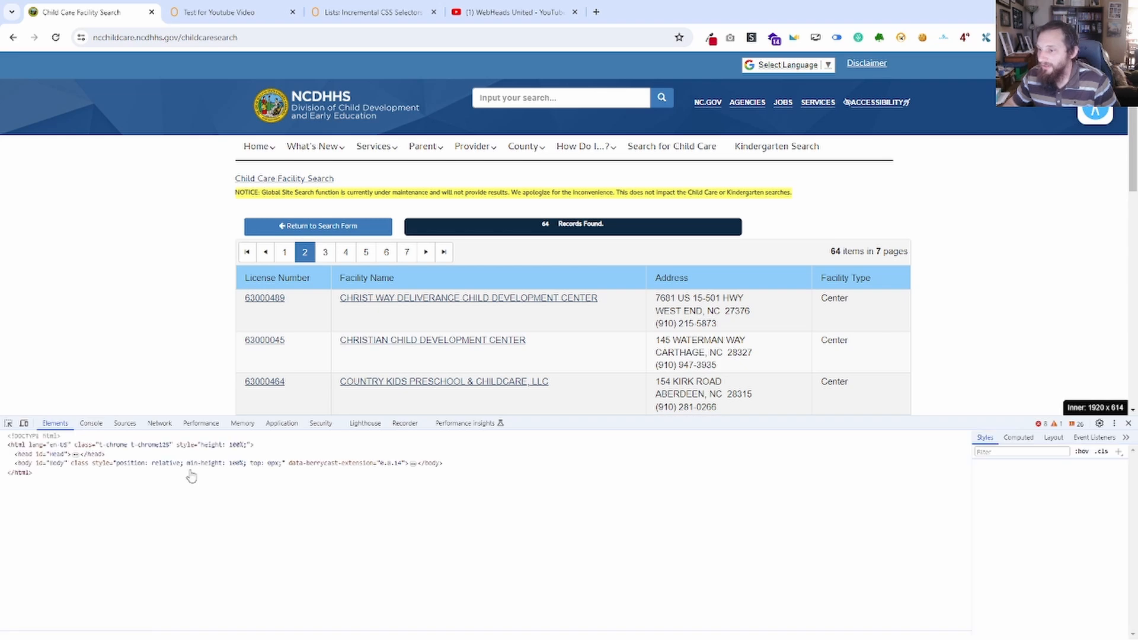
right_click(277, 384)
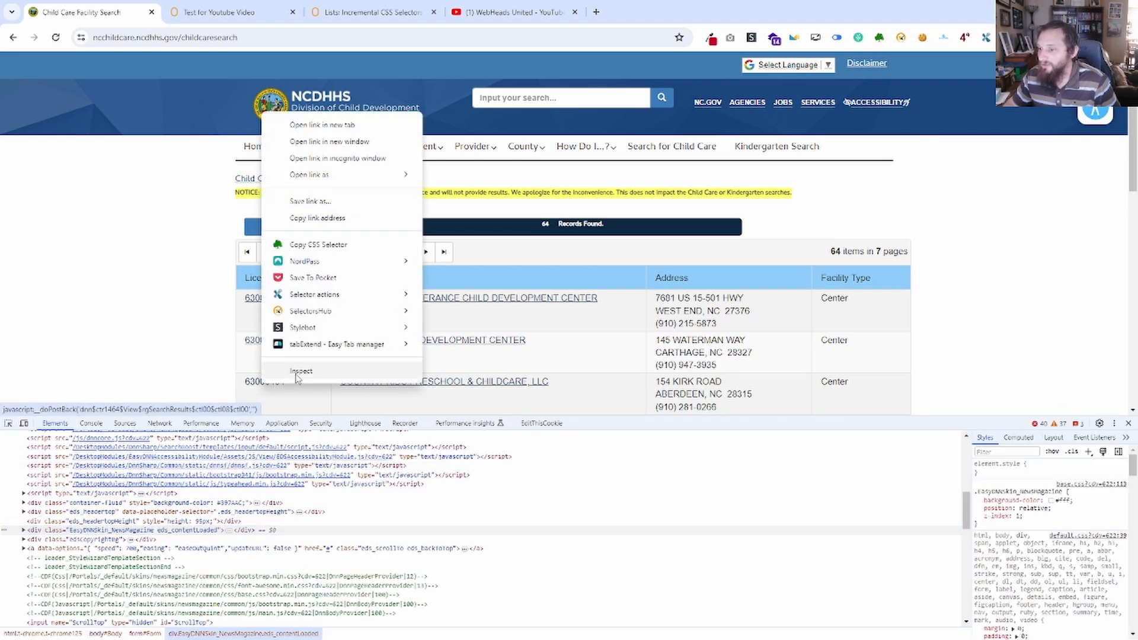
left_click(301, 372)
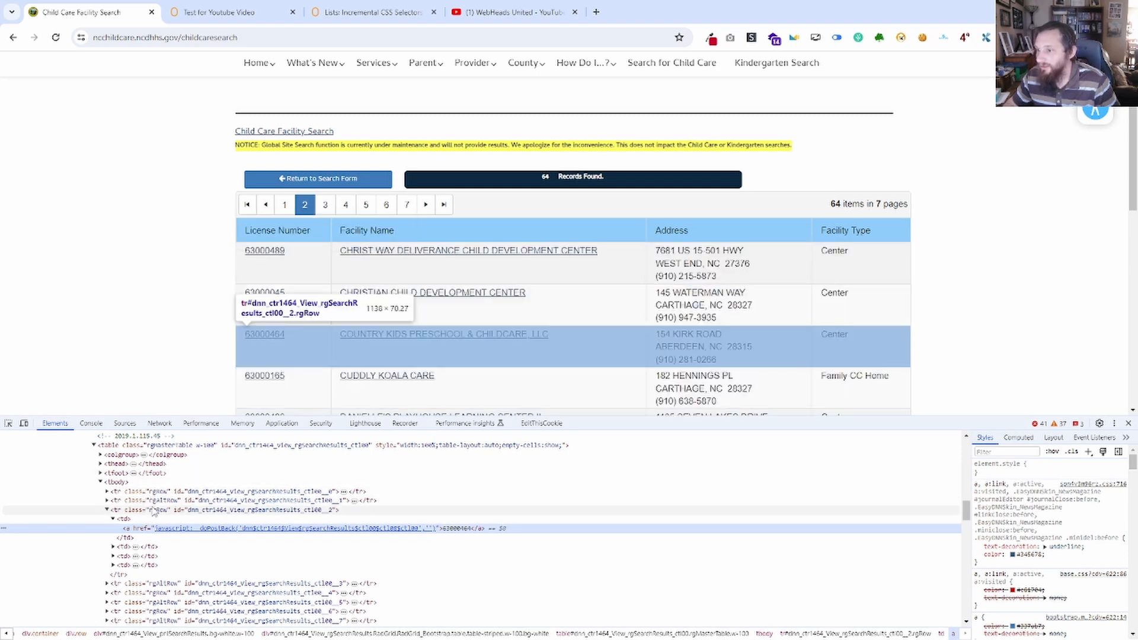
left_click(108, 512)
left_click(107, 511)
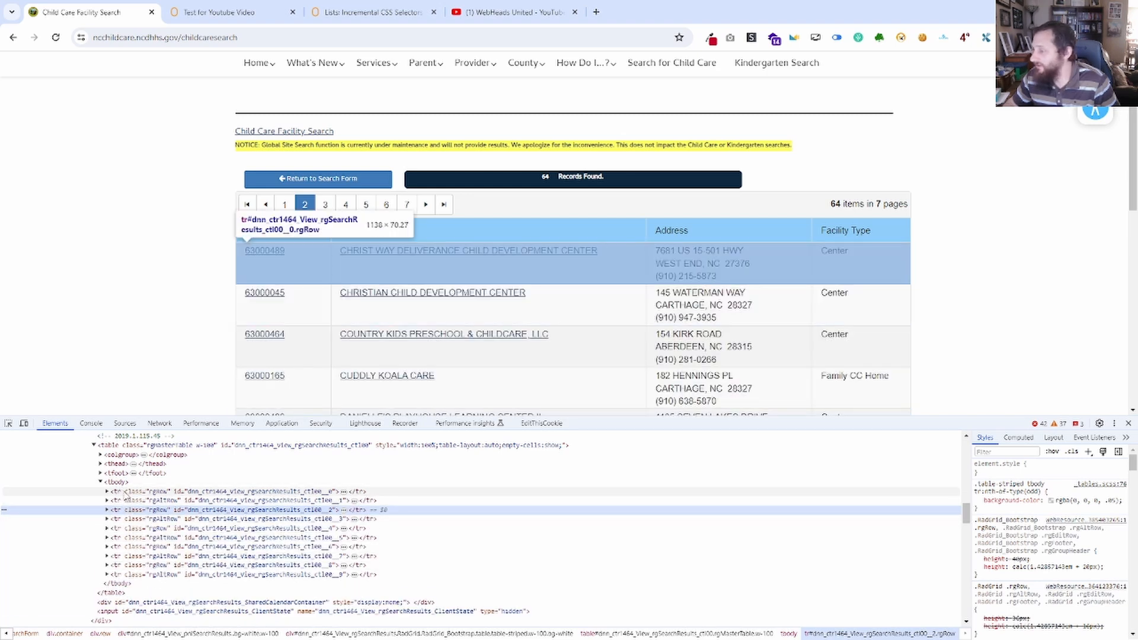
Run document.querySelectorAll('tr') in the developer console and expand the returned node list to examine the matched rows.
left_click(91, 423)
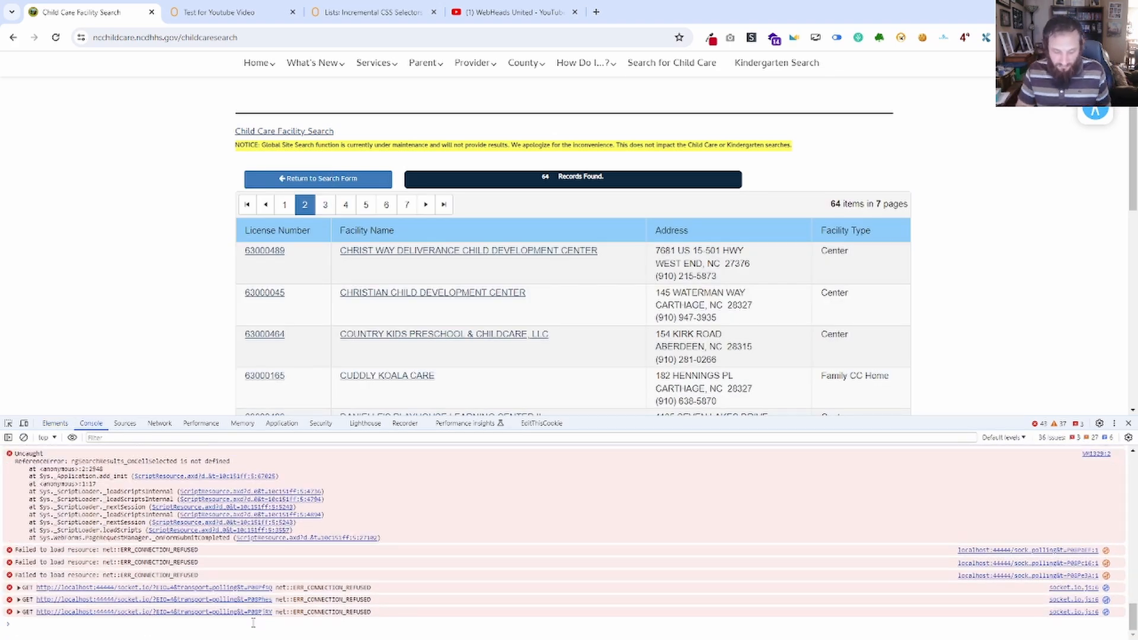
type("do")
key("Down")
key("Down")
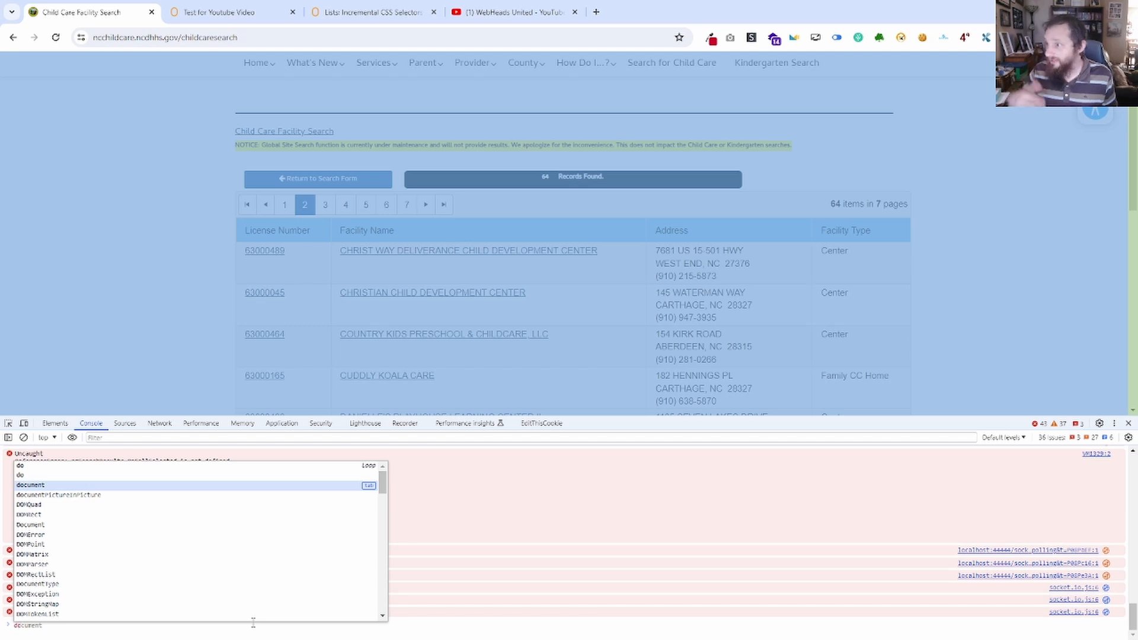
key("Tab")
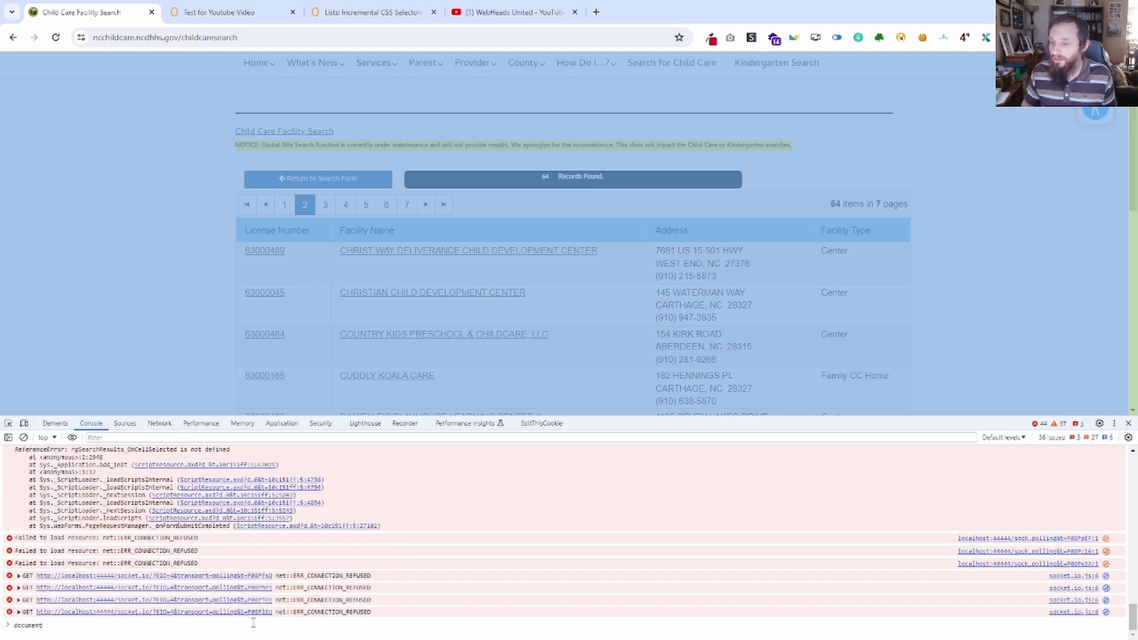
type(".quer")
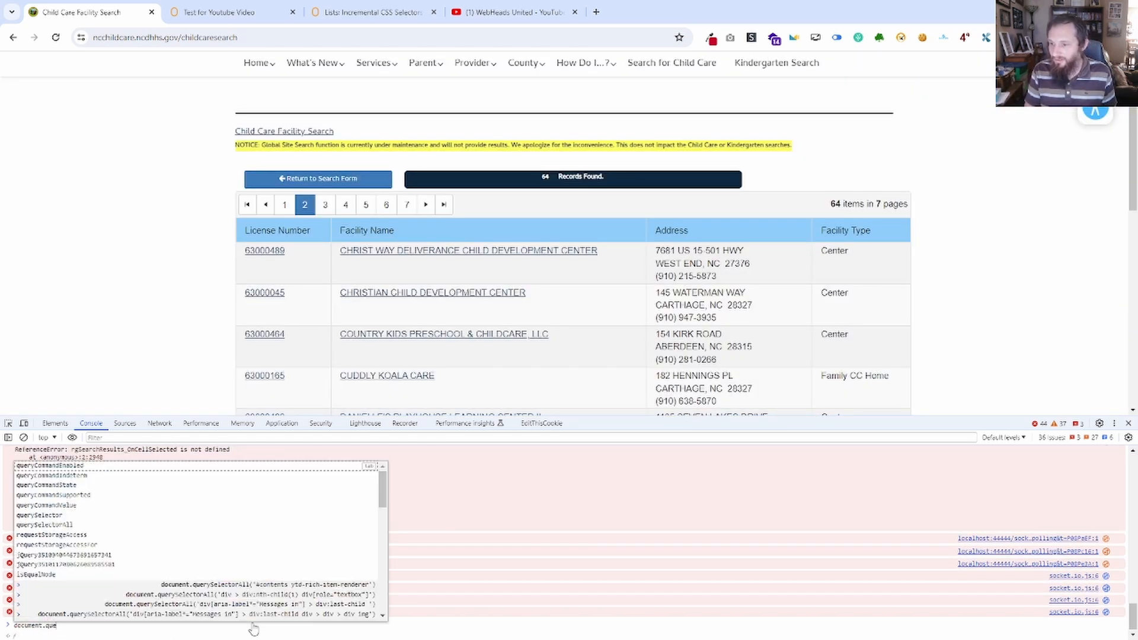
key("Down")
key("Down")
key("Down")
key("Down")
key("Down")
key("Down")
key("Tab")
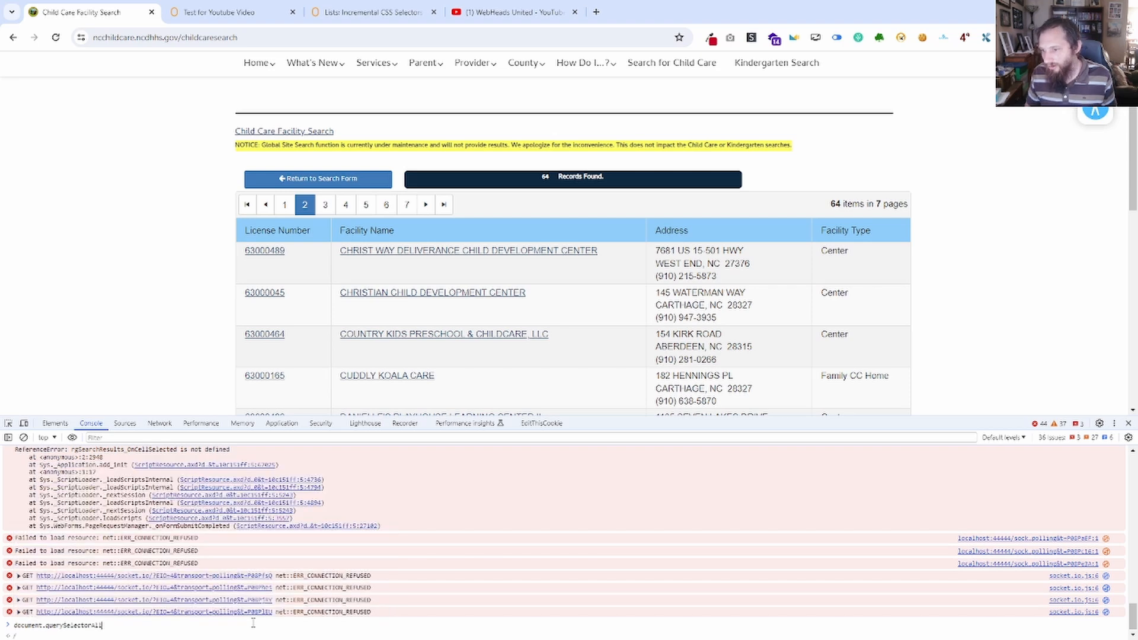
type("(")
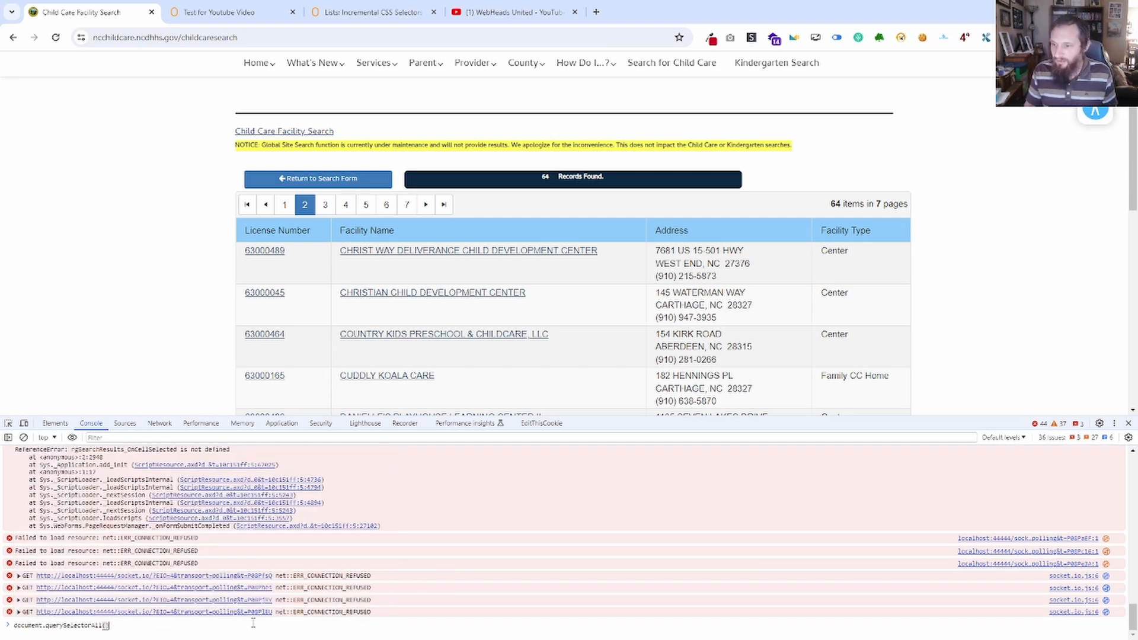
type("'")
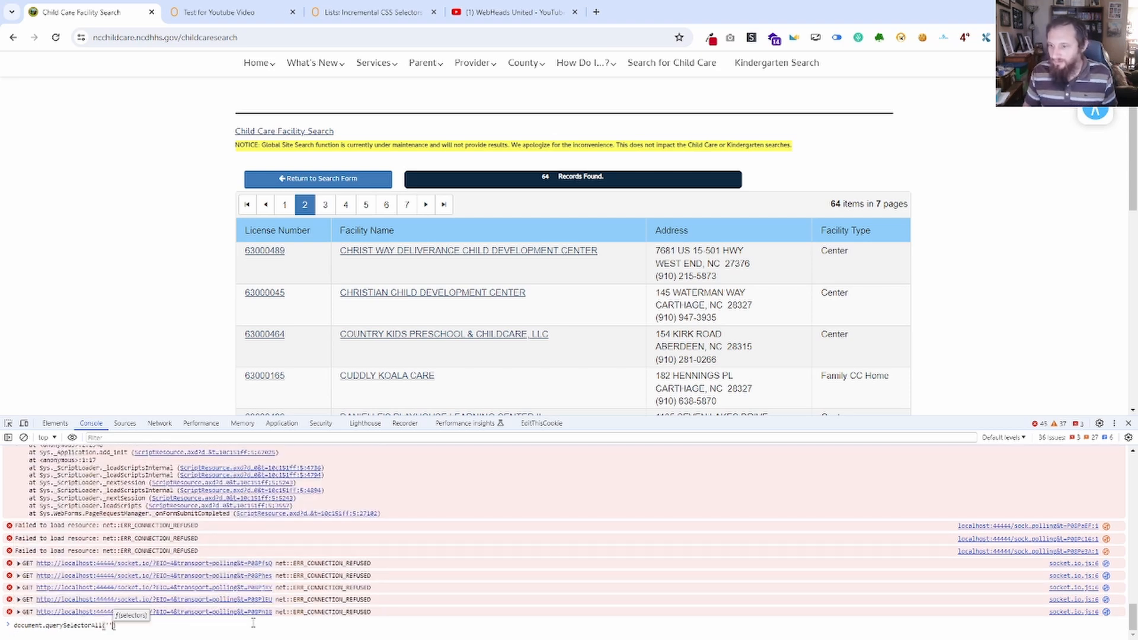
type("tr")
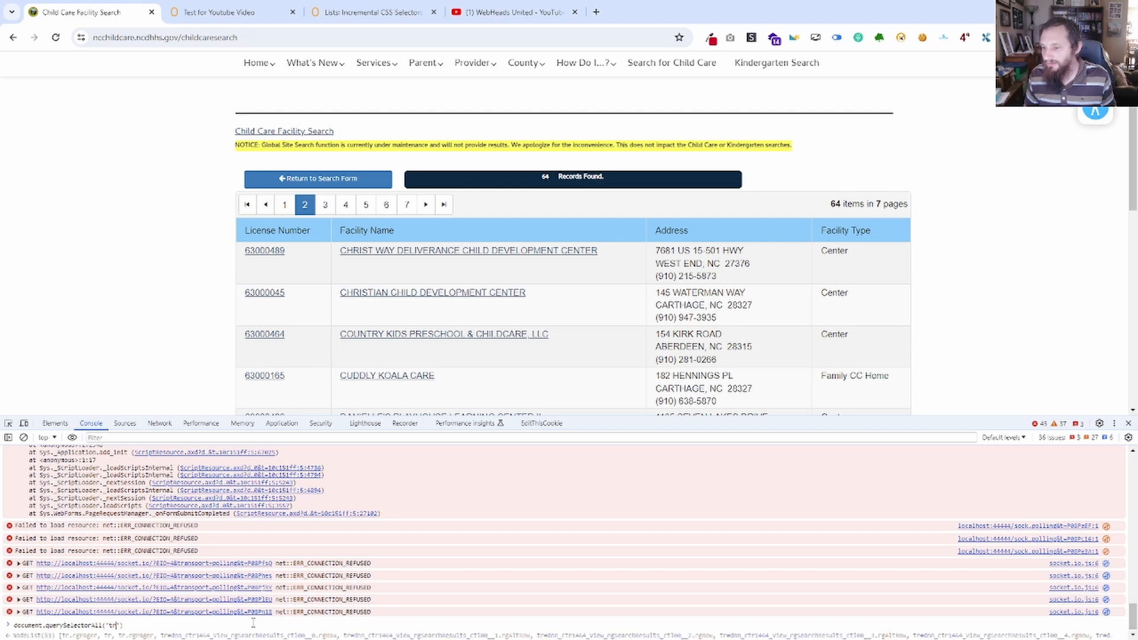
key("Return")
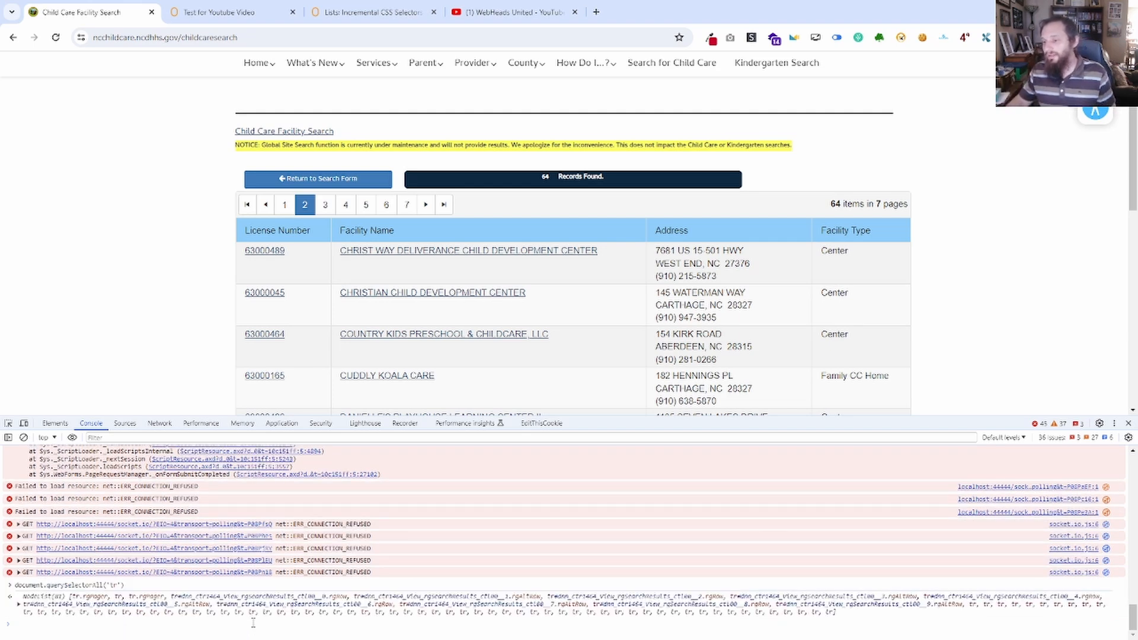
left_click(19, 604)
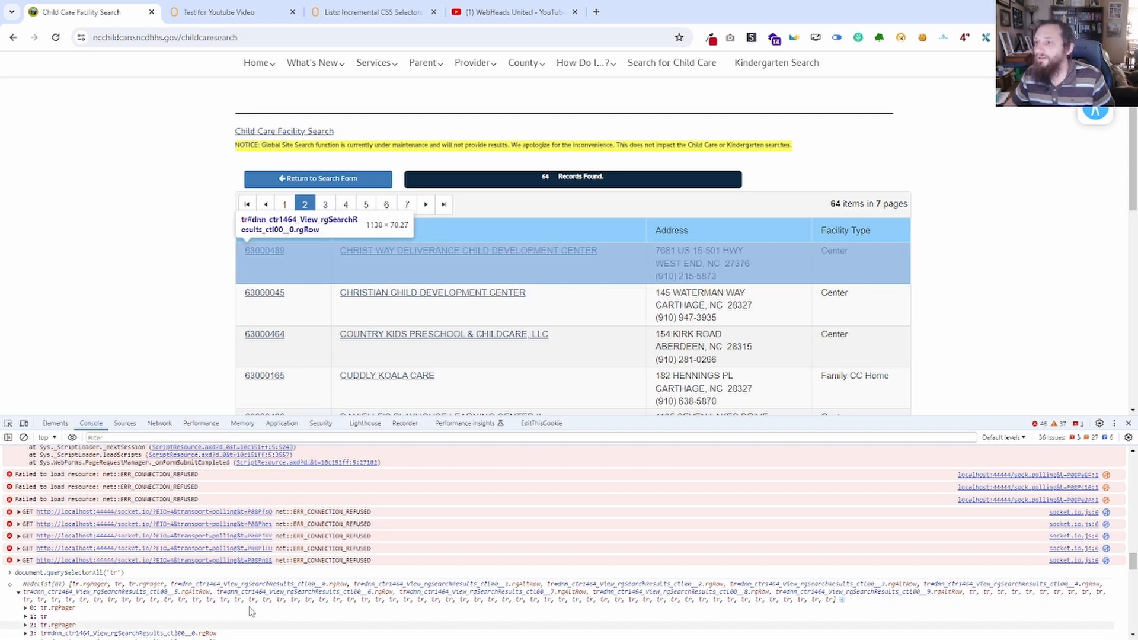
Open the Lists: Incremental CSS Selectors documentation and read how Method one uses >> nth=number to address list items.
left_click(211, 13)
left_click(368, 13)
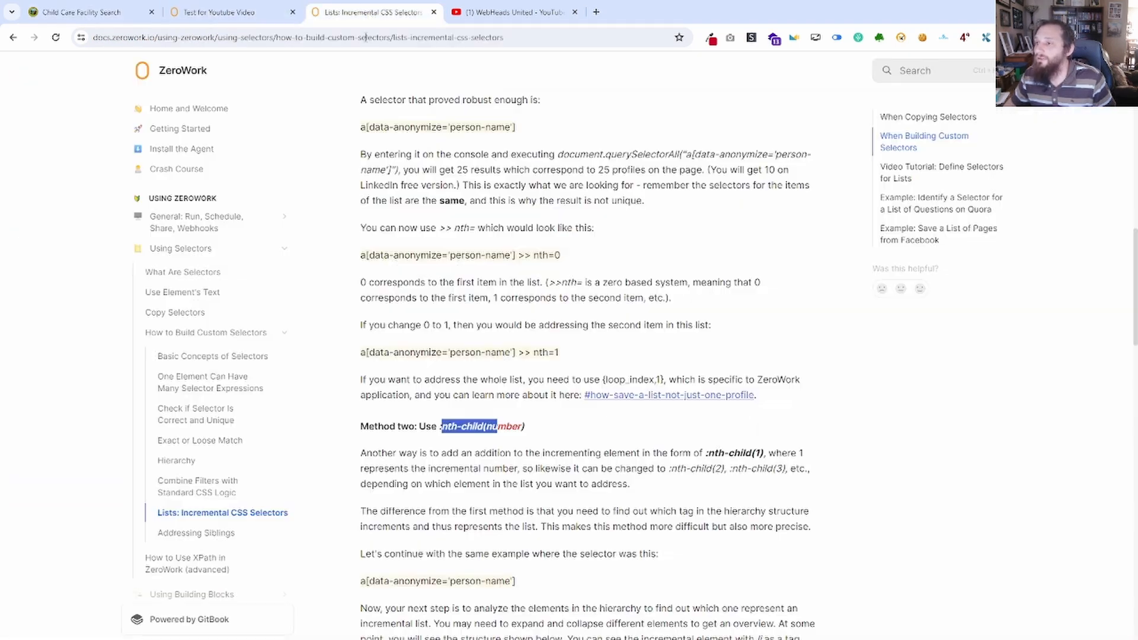
scroll(590, 483, "up", 8)
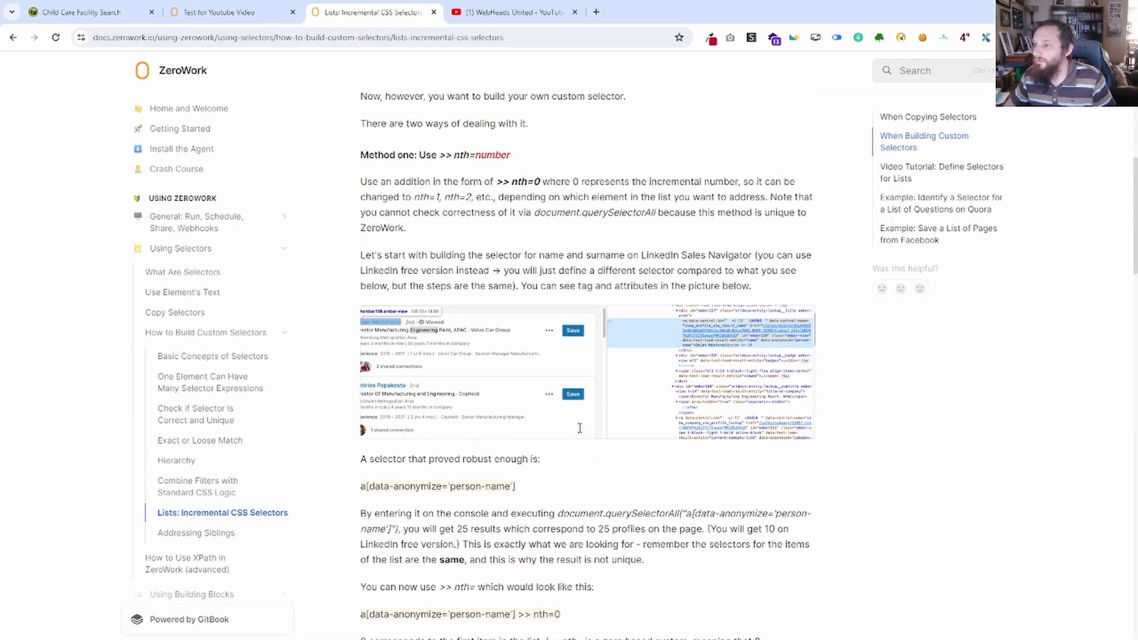
left_click_drag(478, 269, 511, 271)
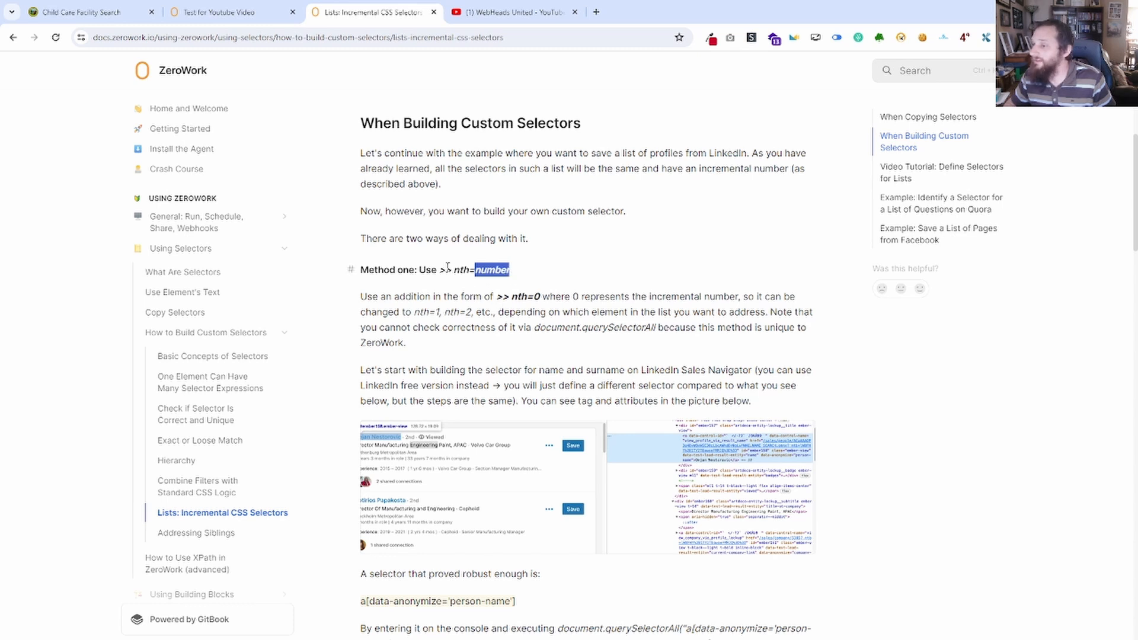
left_click_drag(438, 271, 476, 271)
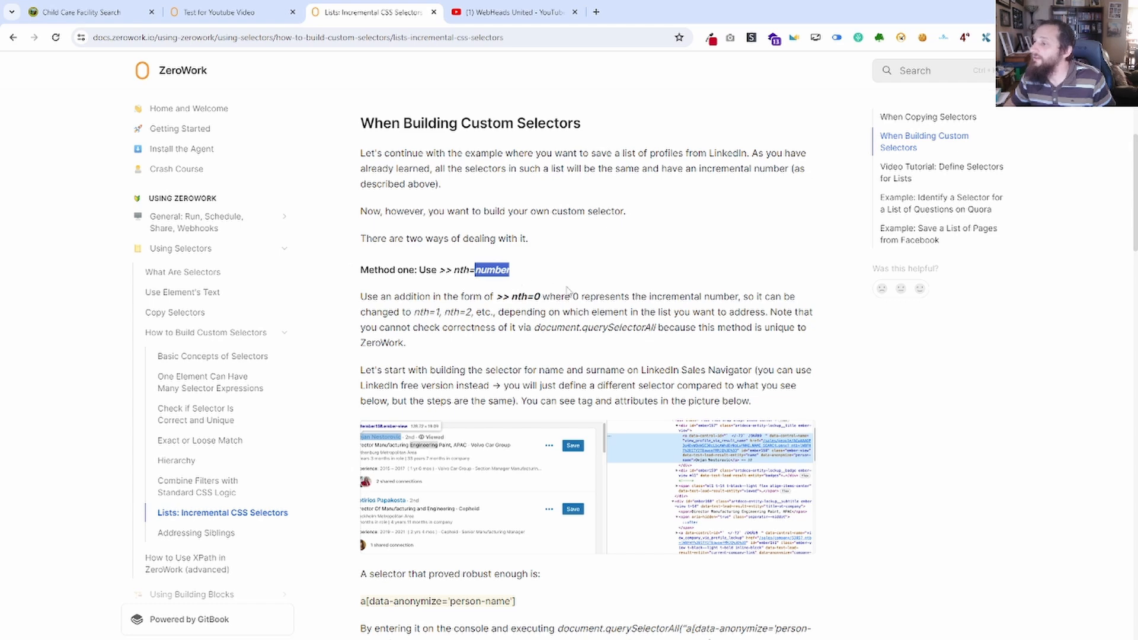
scroll(587, 314, "down", 6)
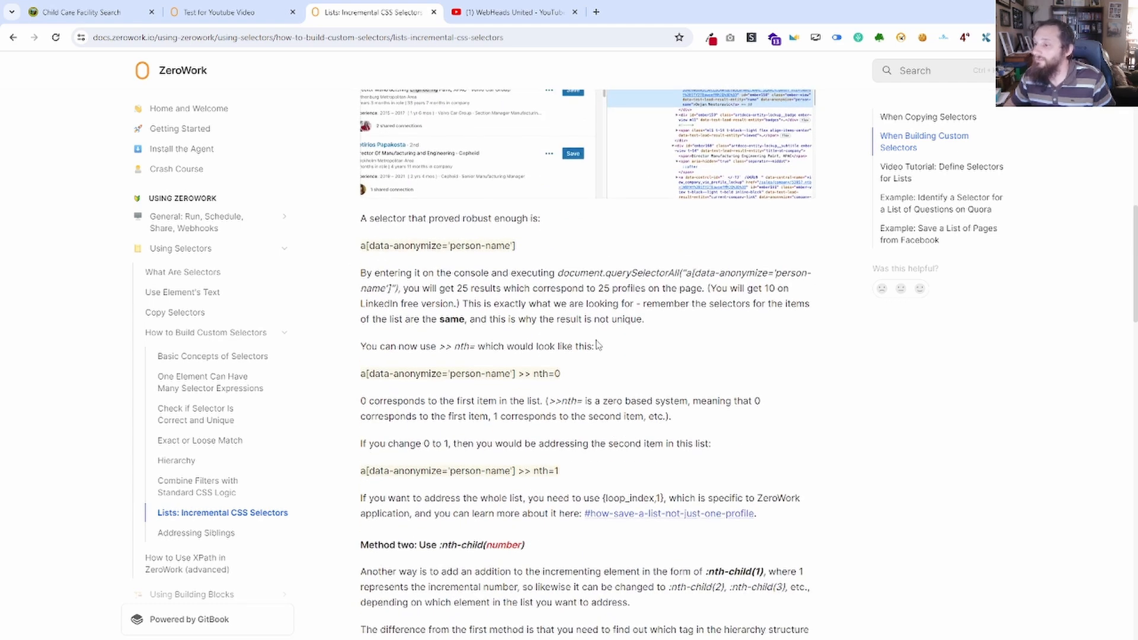
Read Method two in the Incremental CSS Selectors documentation, highlighting the number in :nth-child(number) and examining the li:nth-child example selectors.
scroll(597, 345, "down", 5)
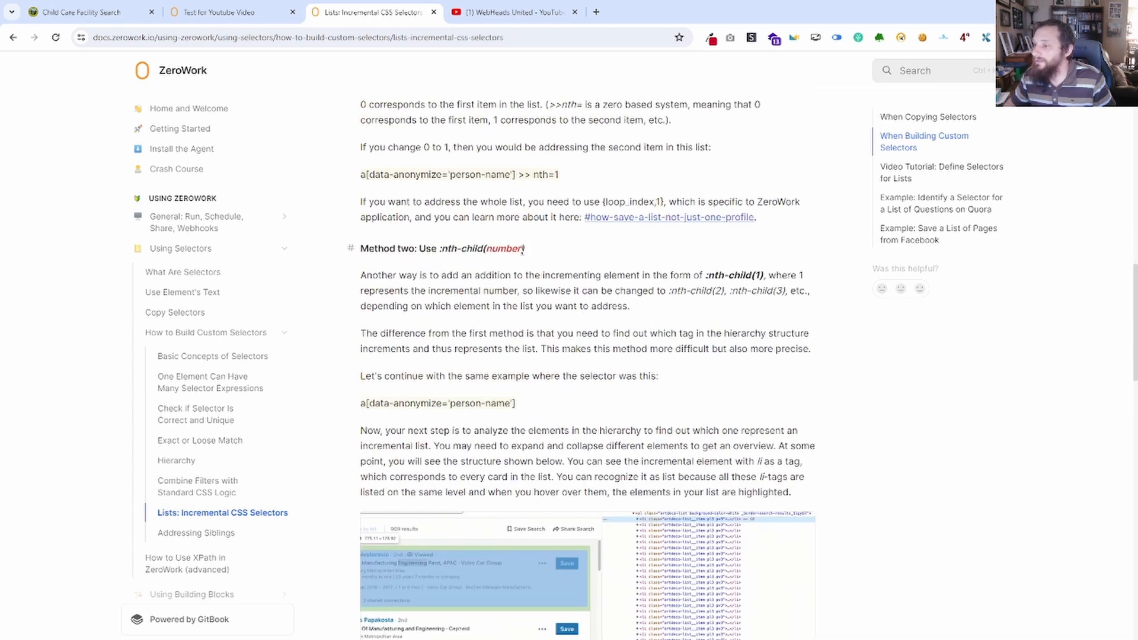
left_click_drag(517, 252, 488, 254)
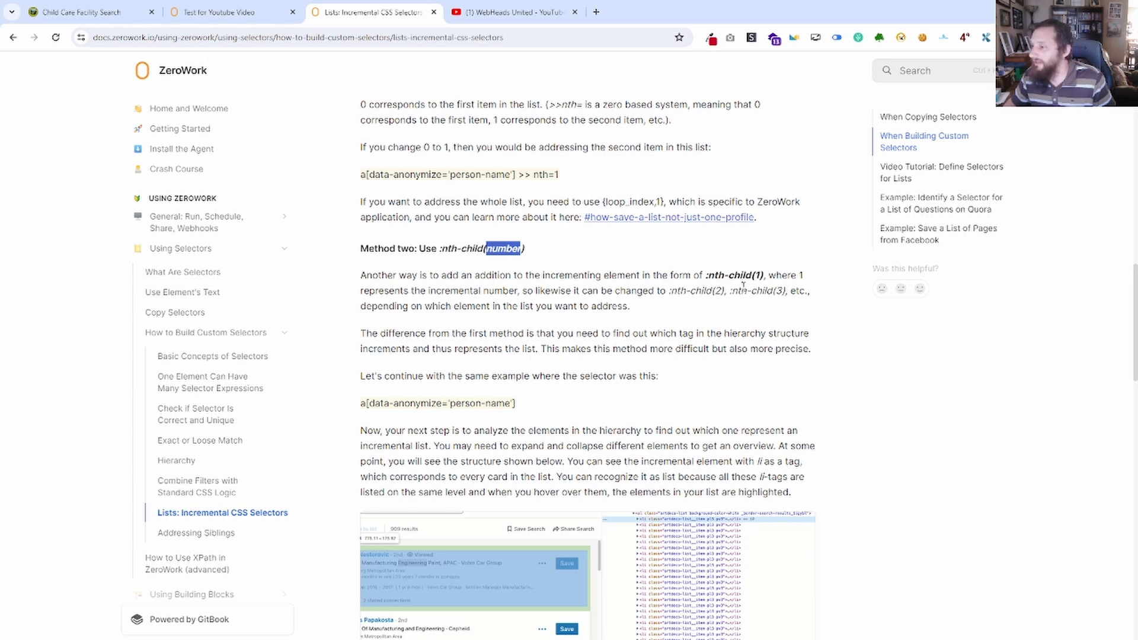
scroll(561, 365, "down", 7)
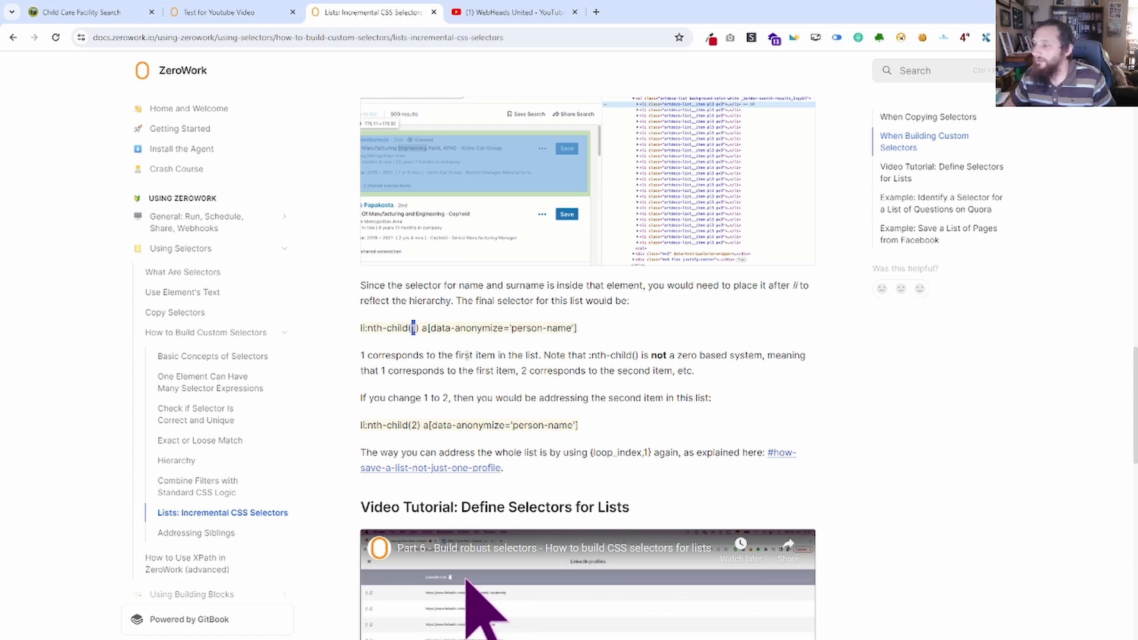
scroll(467, 355, "up", 7)
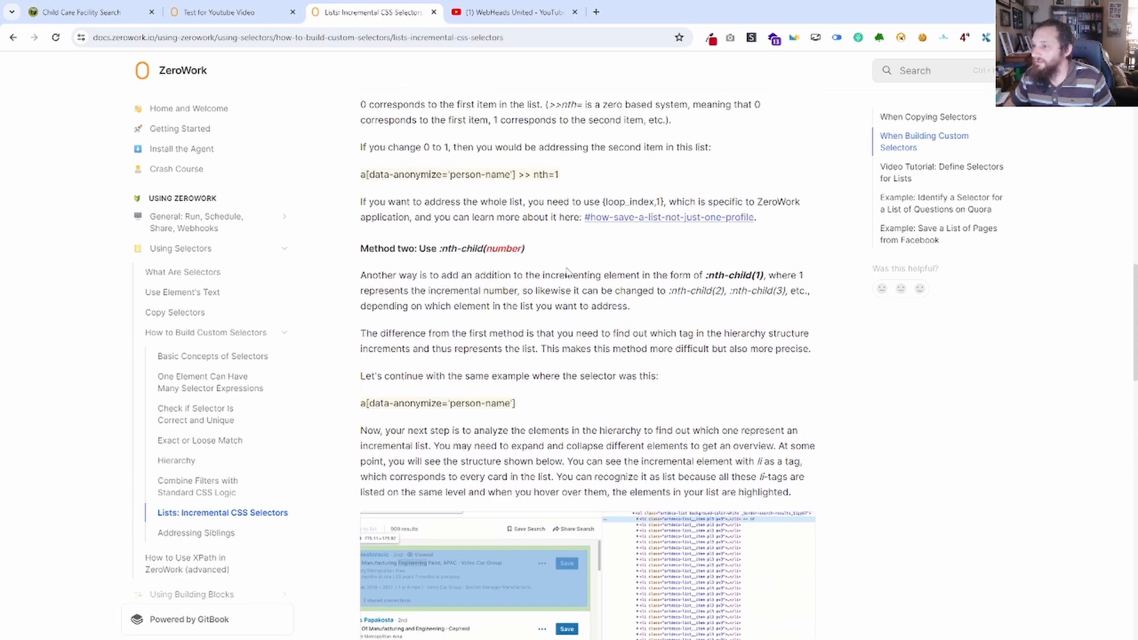
left_click_drag(523, 252, 478, 250)
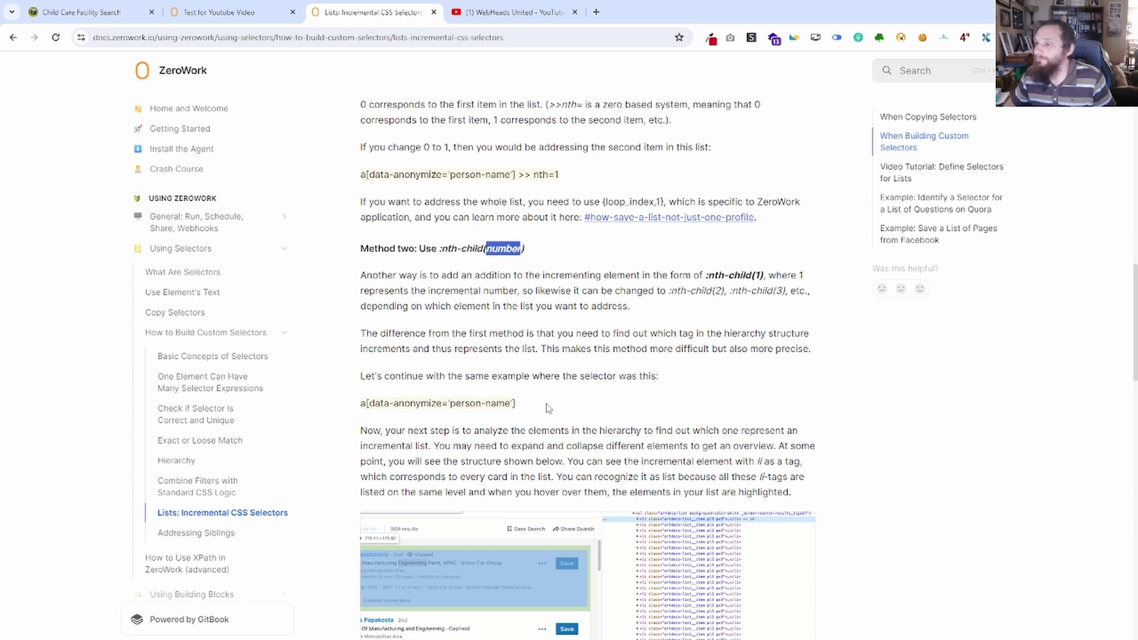
Return to the Test for Youtube Video workflow and view the loop settings of the outer Start Repeat block.
left_click(237, 12)
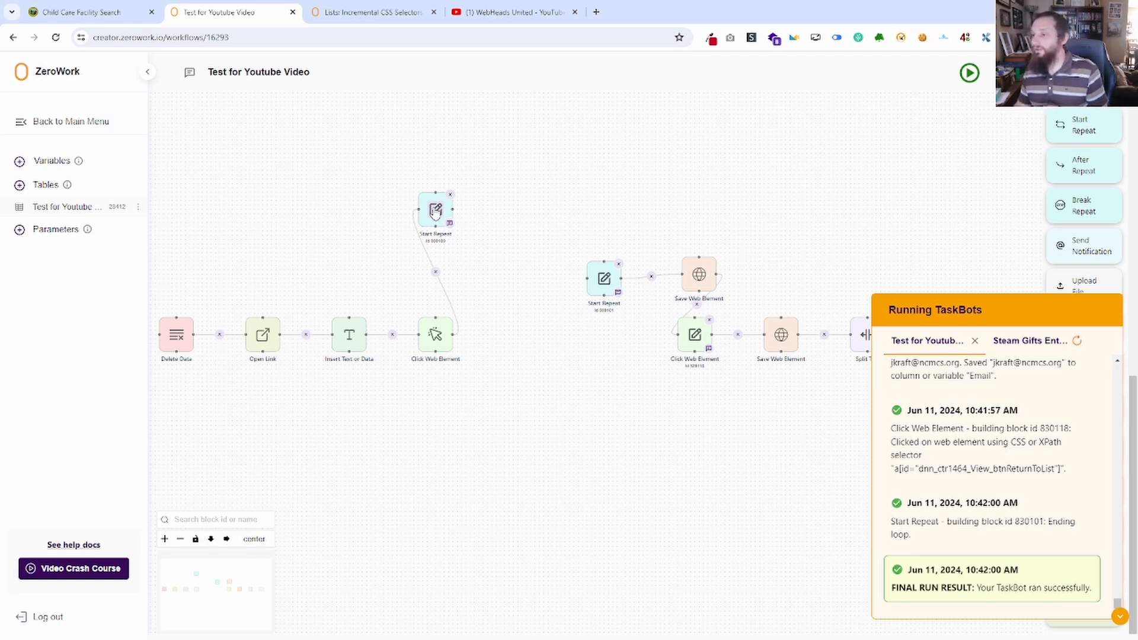
left_click(435, 211)
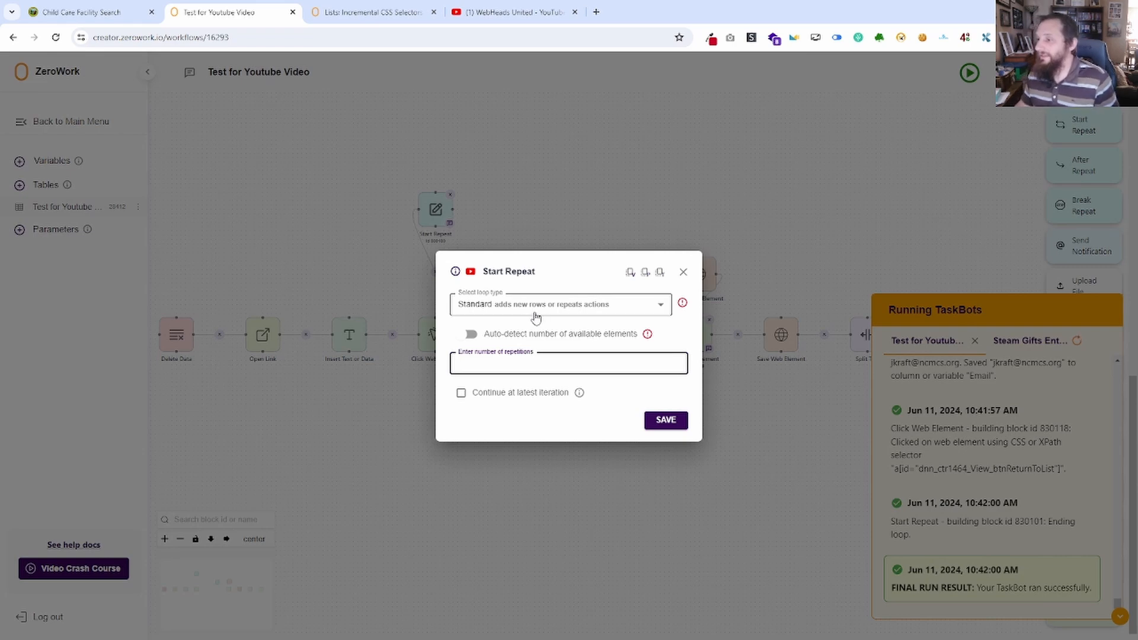
left_click(701, 278)
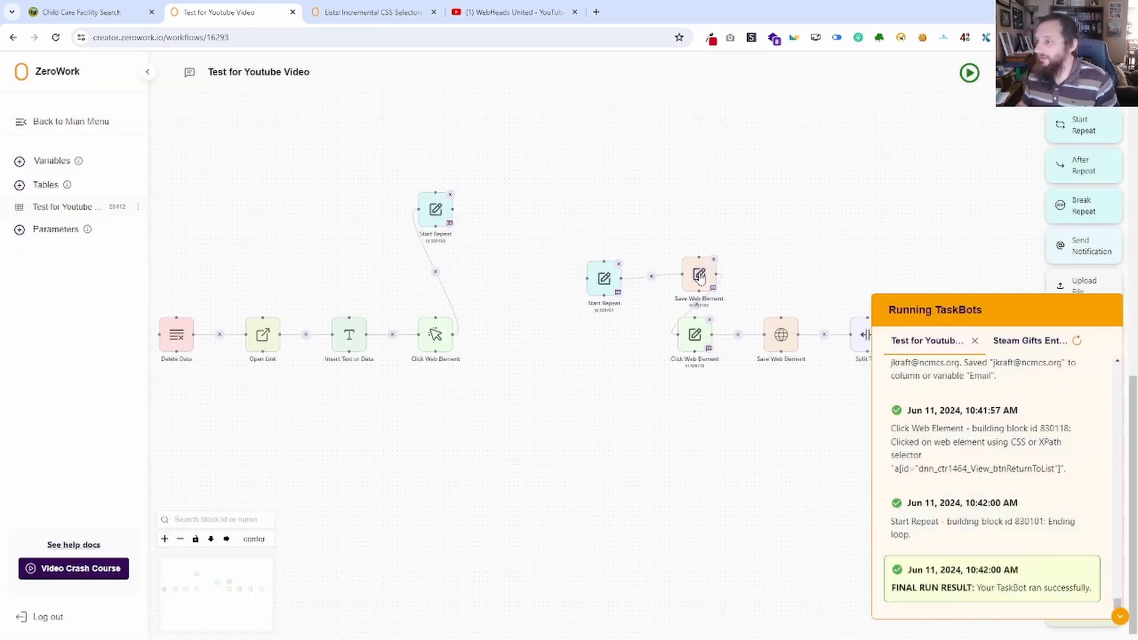
Disable auto-detect on the inner Start Repeat, try 5 repetitions, and save it as a Dynamic loop over the Test for Youtube Video table.
left_click(604, 278)
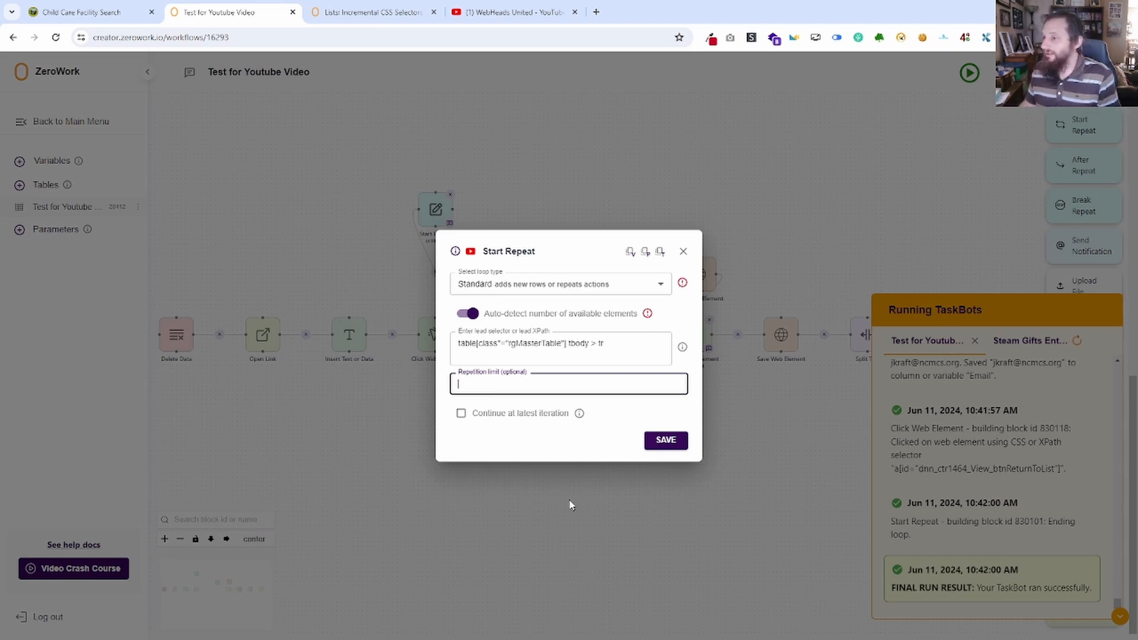
left_click(472, 314)
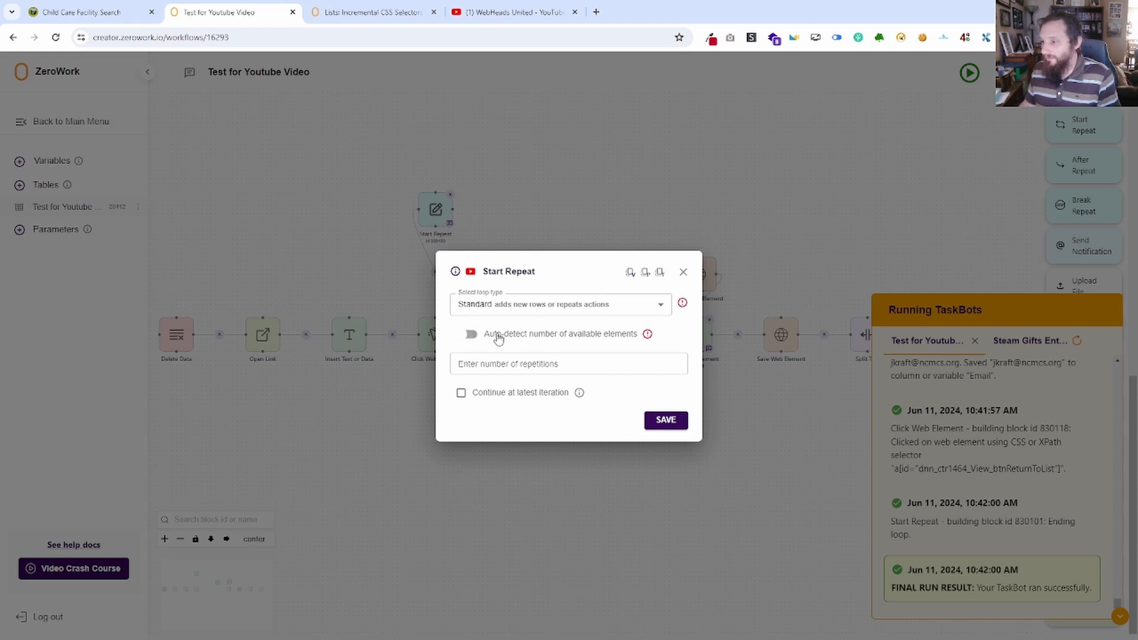
left_click(528, 363)
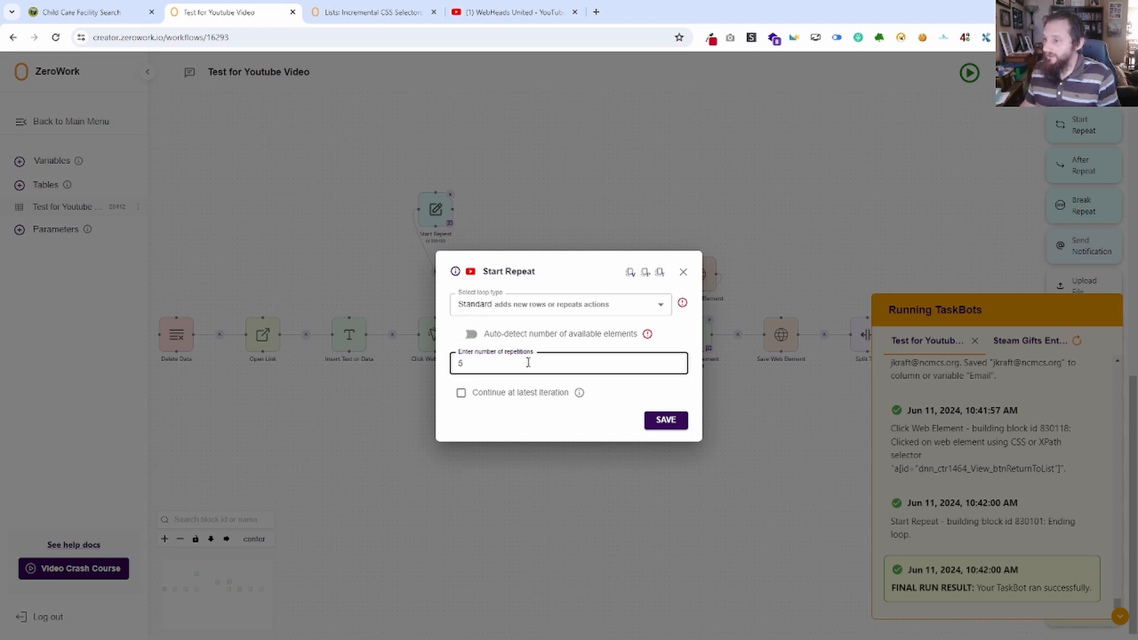
left_click(521, 305)
left_click(521, 354)
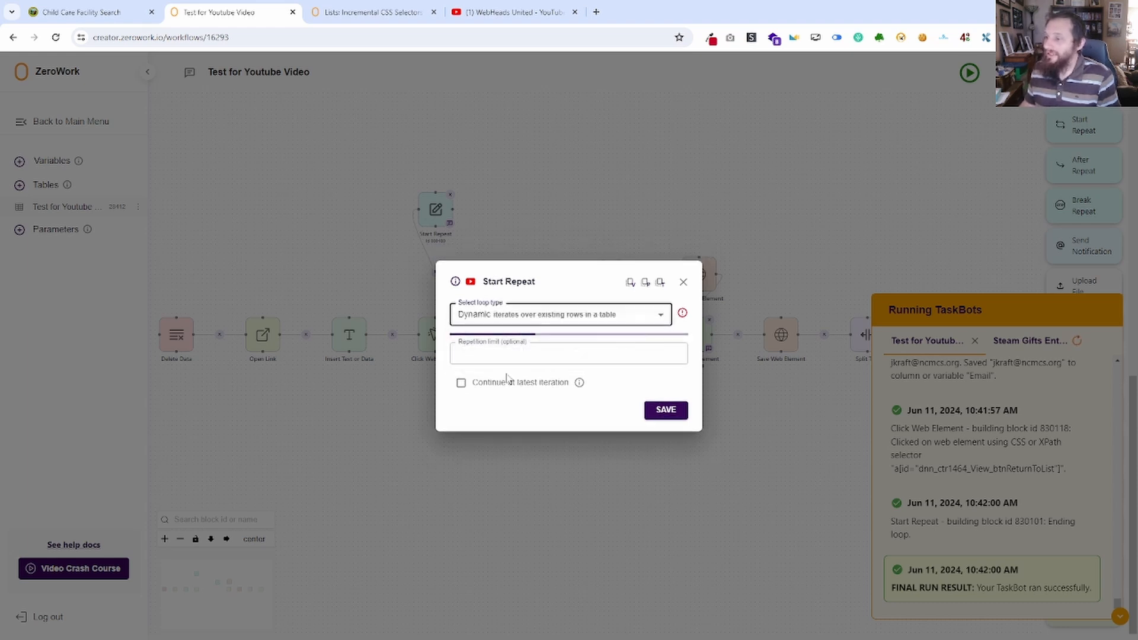
left_click(495, 319)
left_click(498, 346)
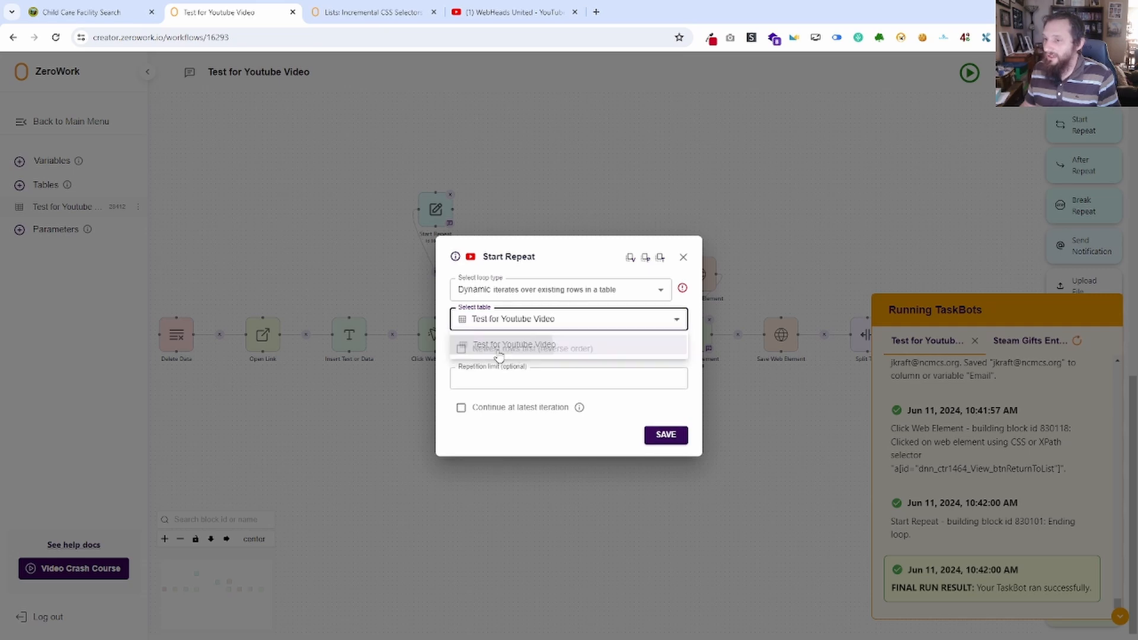
left_click(666, 435)
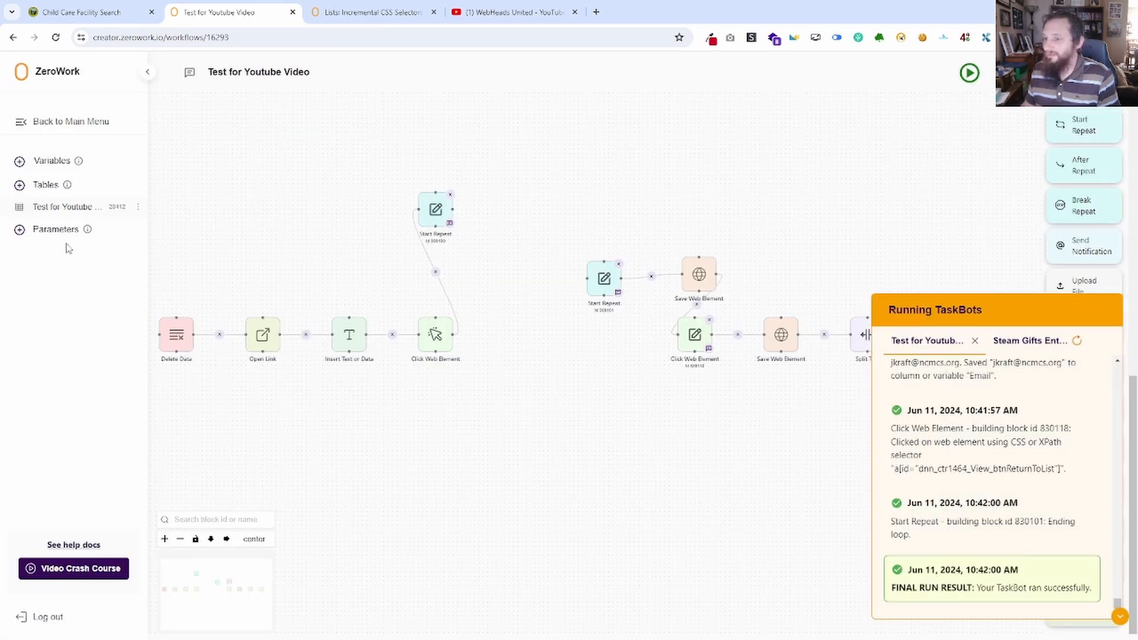
Review the Facility Name and Email rows in the Test for Youtube Video table and the blocks of the inner loop.
left_click(62, 206)
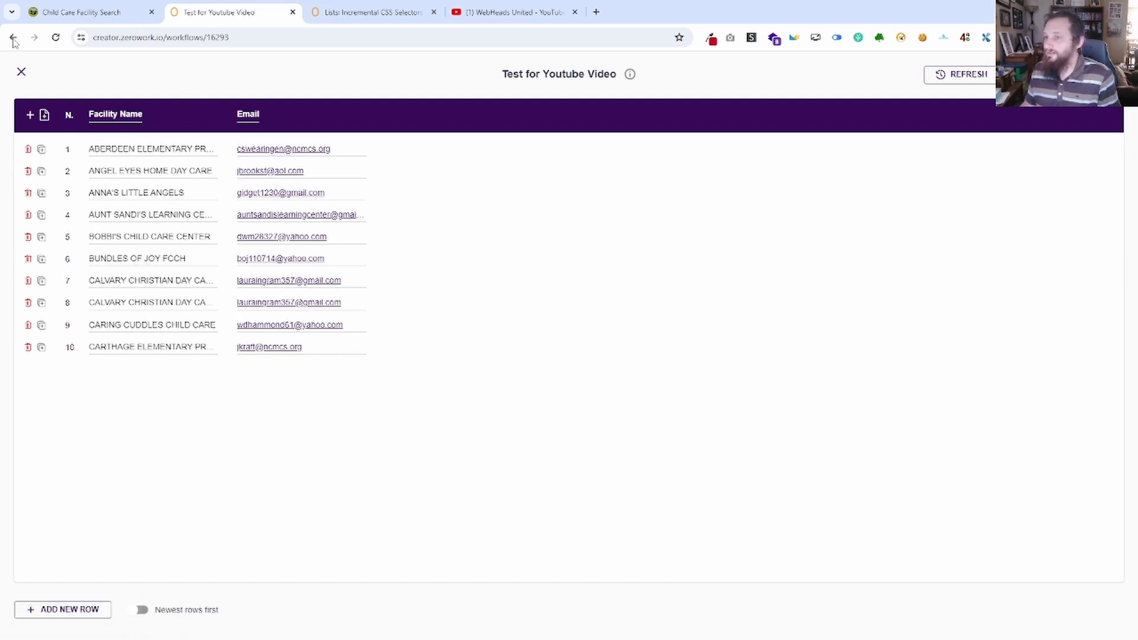
left_click(21, 72)
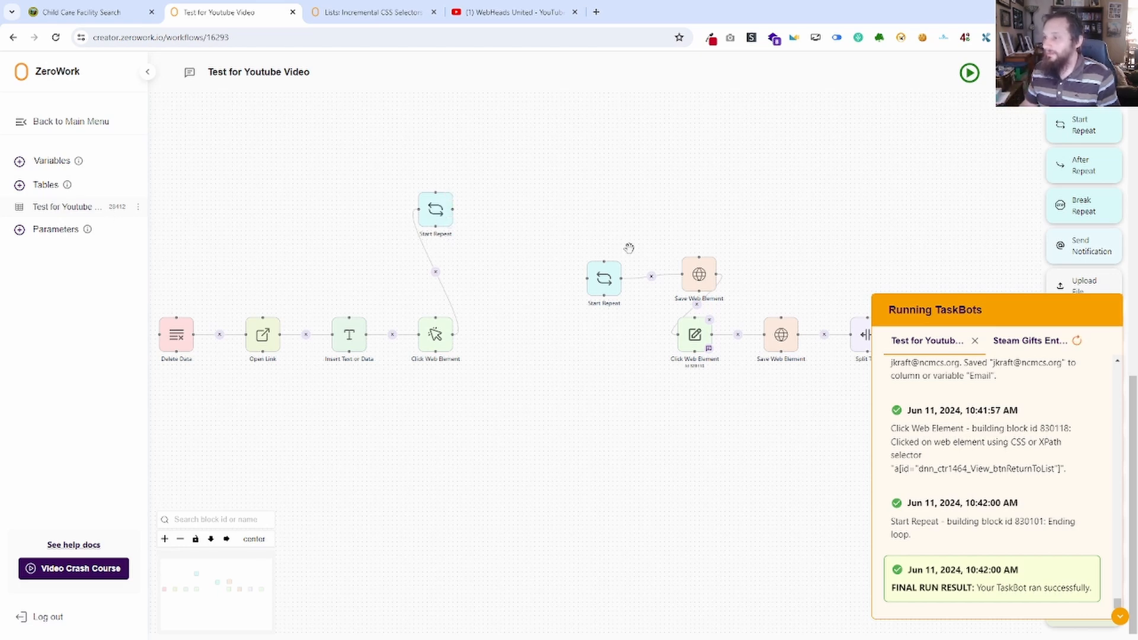
left_click_drag(648, 374, 336, 351)
left_click_drag(598, 395, 569, 401)
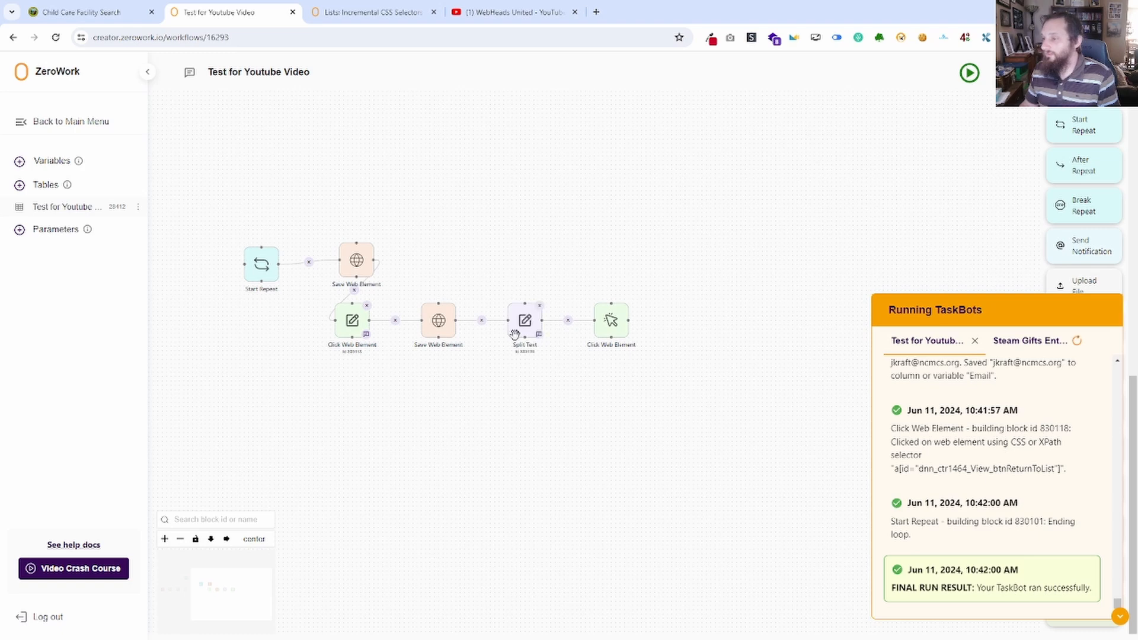
Hide the Running TaskBots log and look through the available building blocks and the start of the workflow.
left_click(1120, 618)
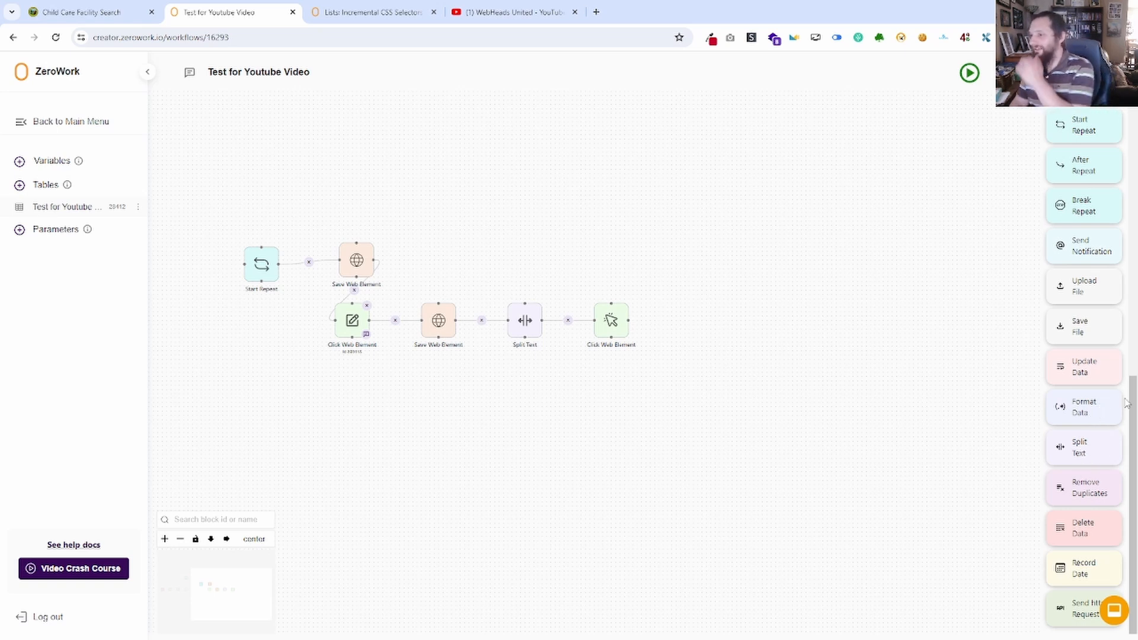
scroll(1096, 316, "up", 4)
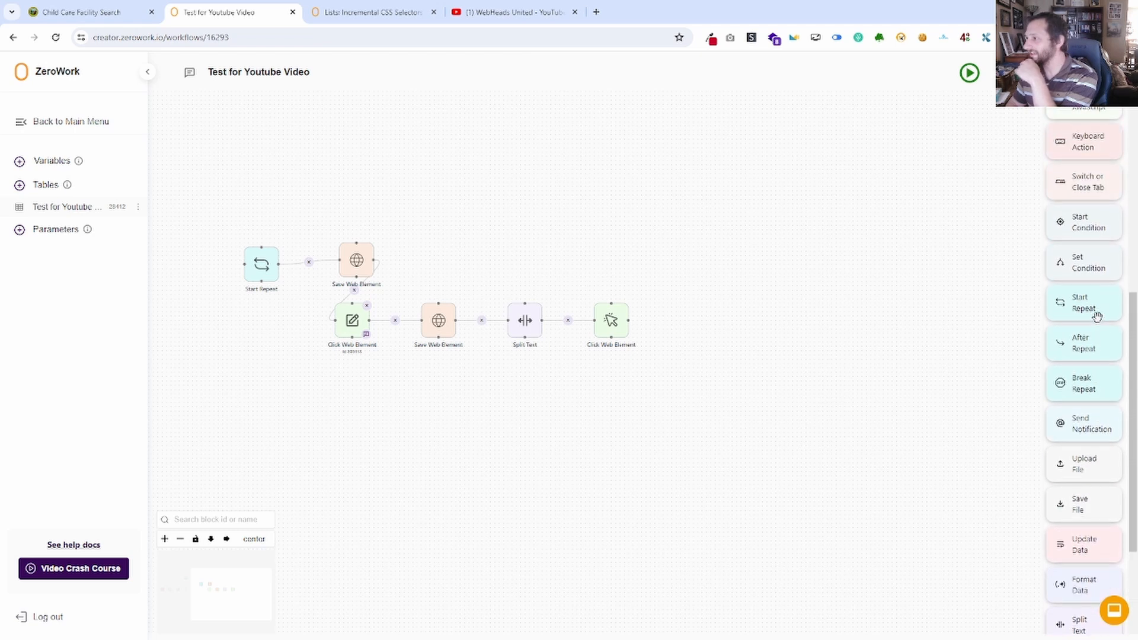
scroll(1097, 313, "up", 4)
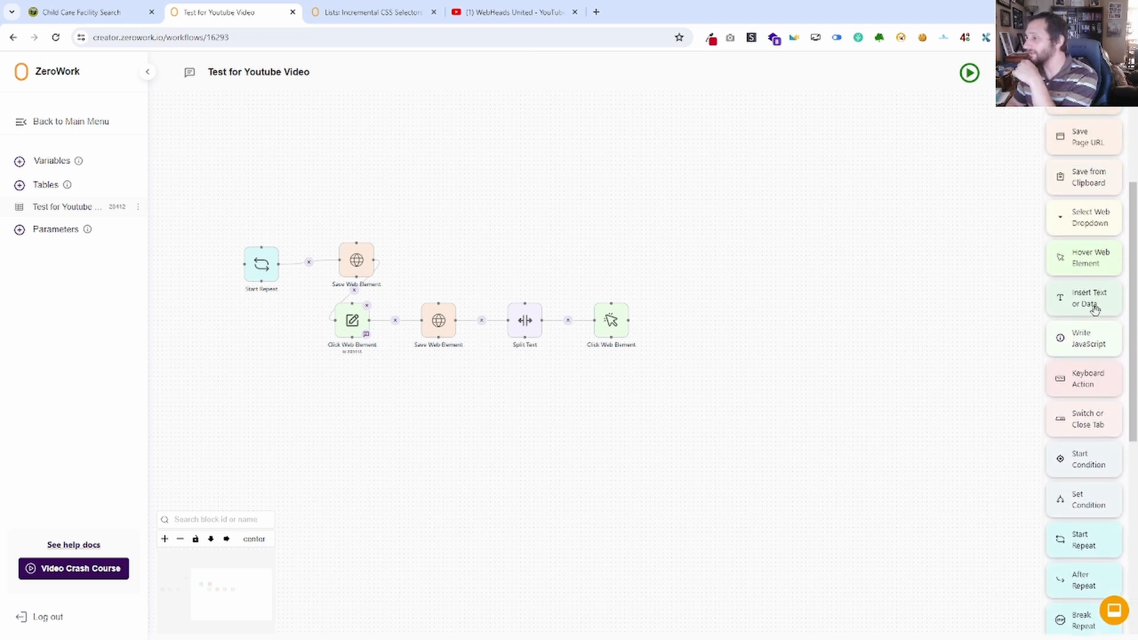
scroll(1096, 311, "up", 2)
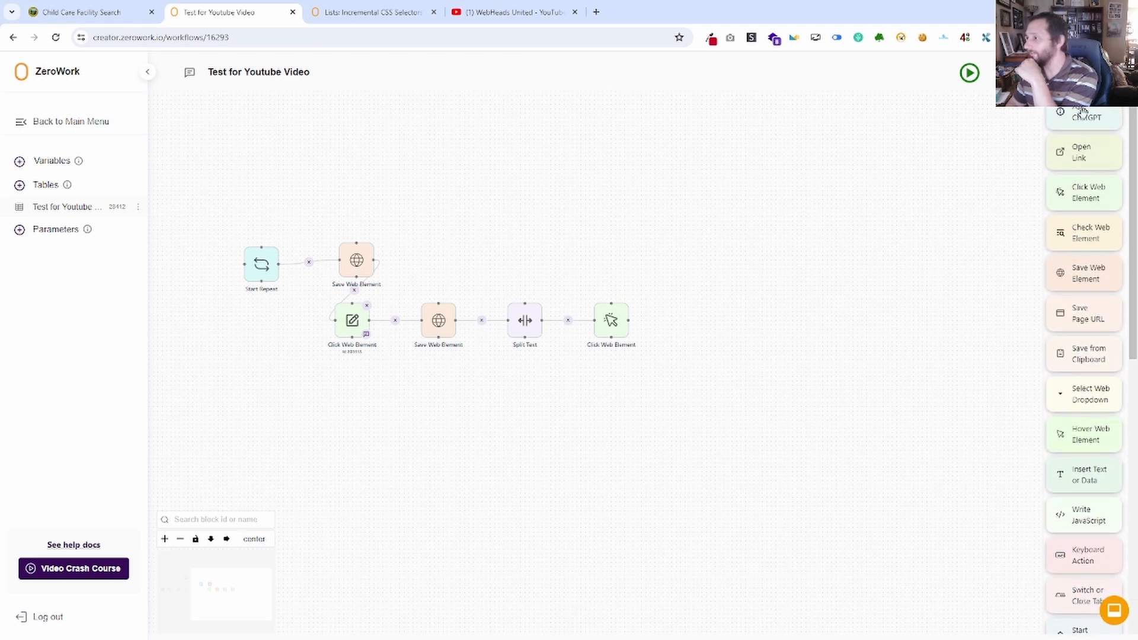
scroll(1093, 306, "down", 3)
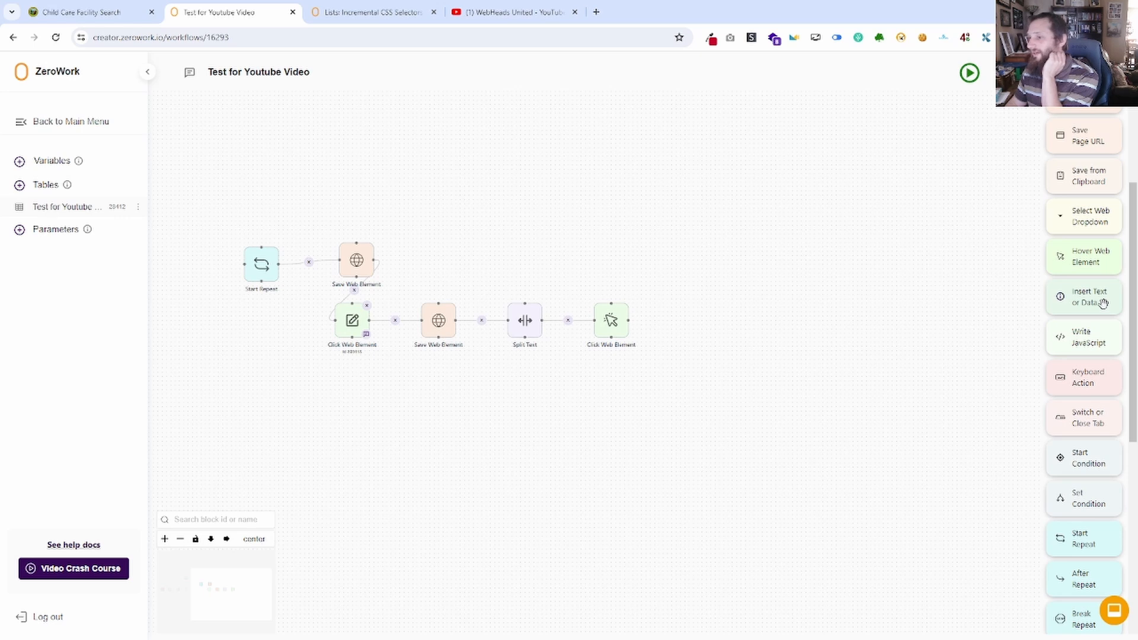
left_click_drag(425, 465, 1002, 465)
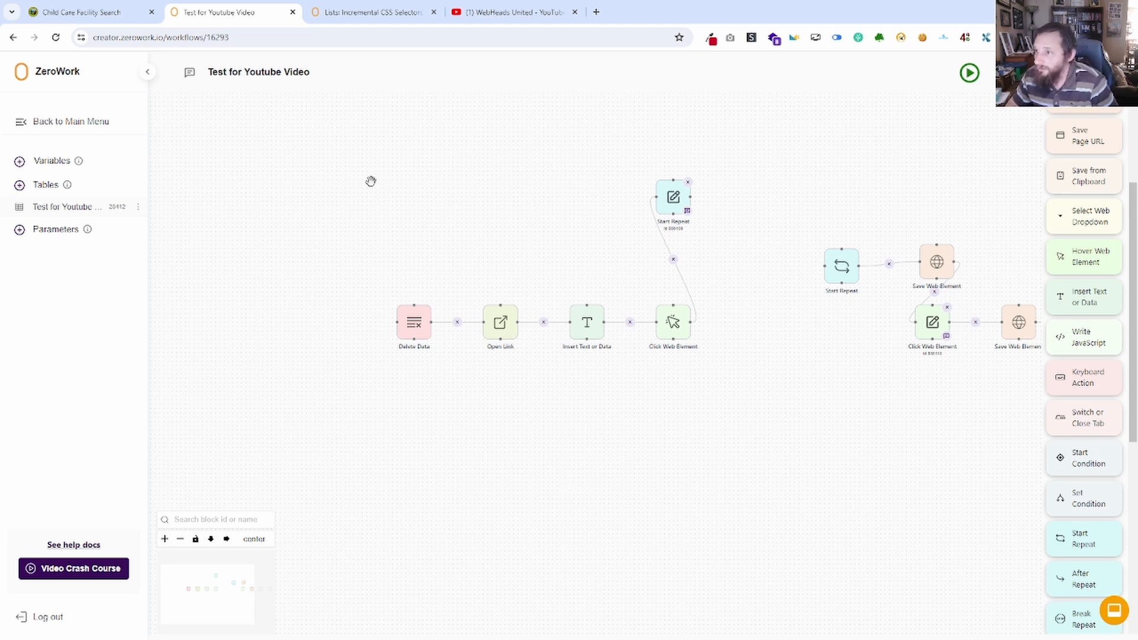
Inspect the YouTube channel's video grid markup, examining the first row's contents container and collapsing it to compare the ytd-rich-grid-row elements.
left_click(515, 14)
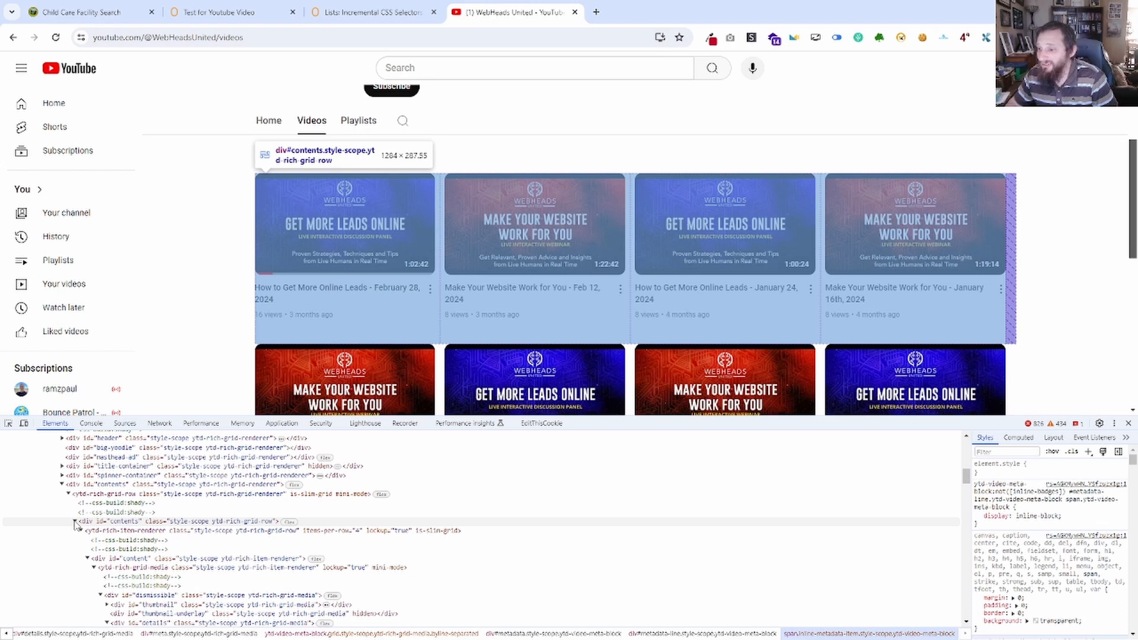
left_click(75, 521)
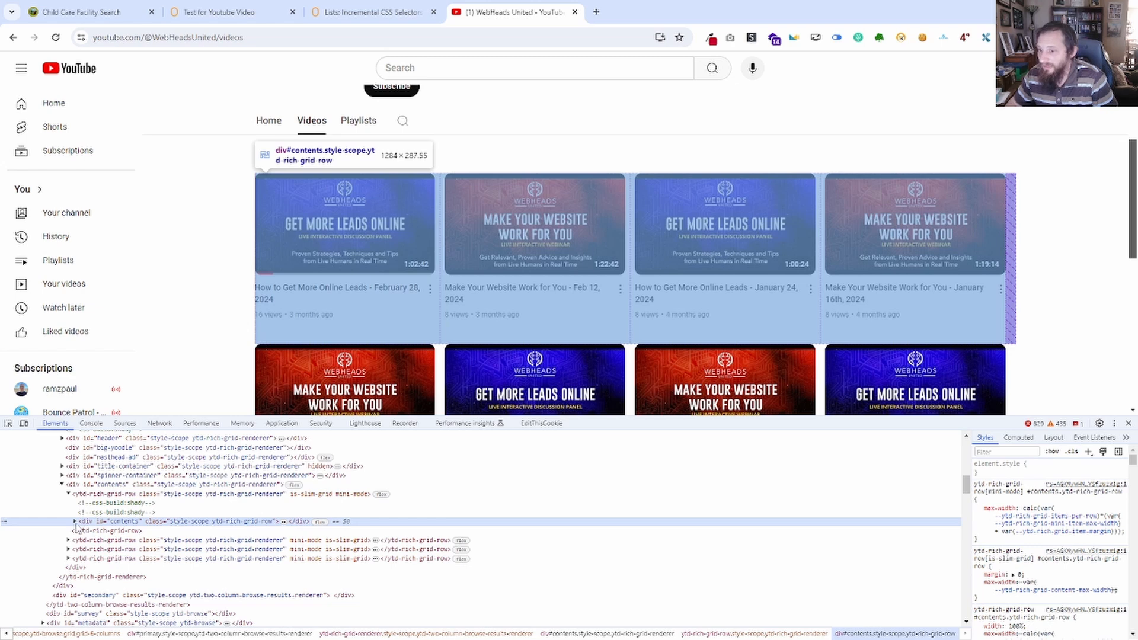
left_click(75, 522)
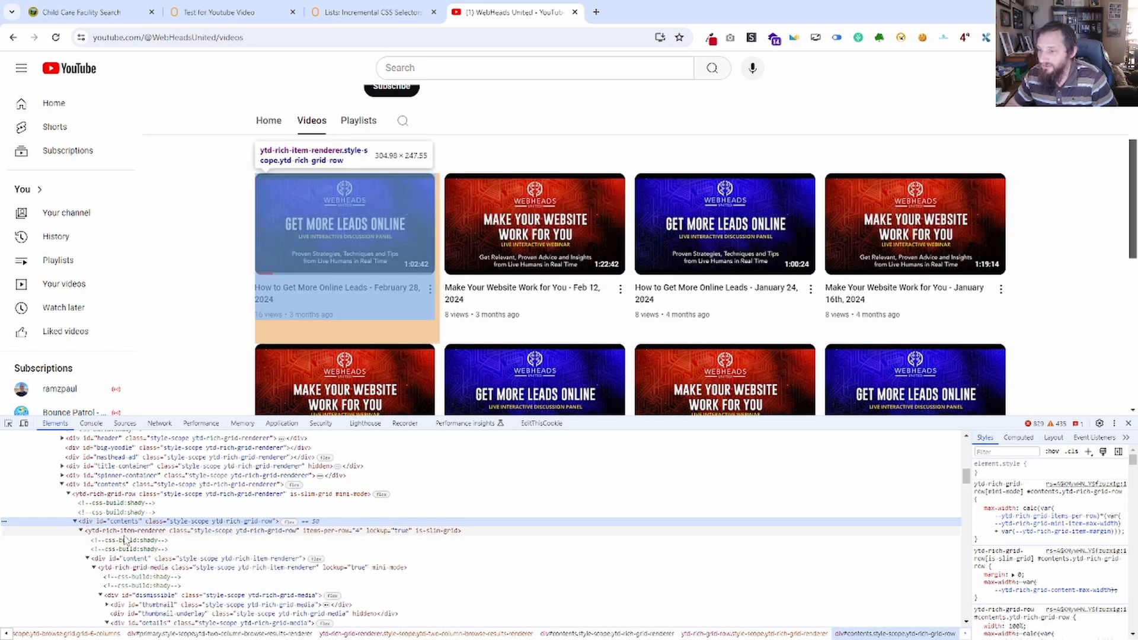
left_click(69, 494)
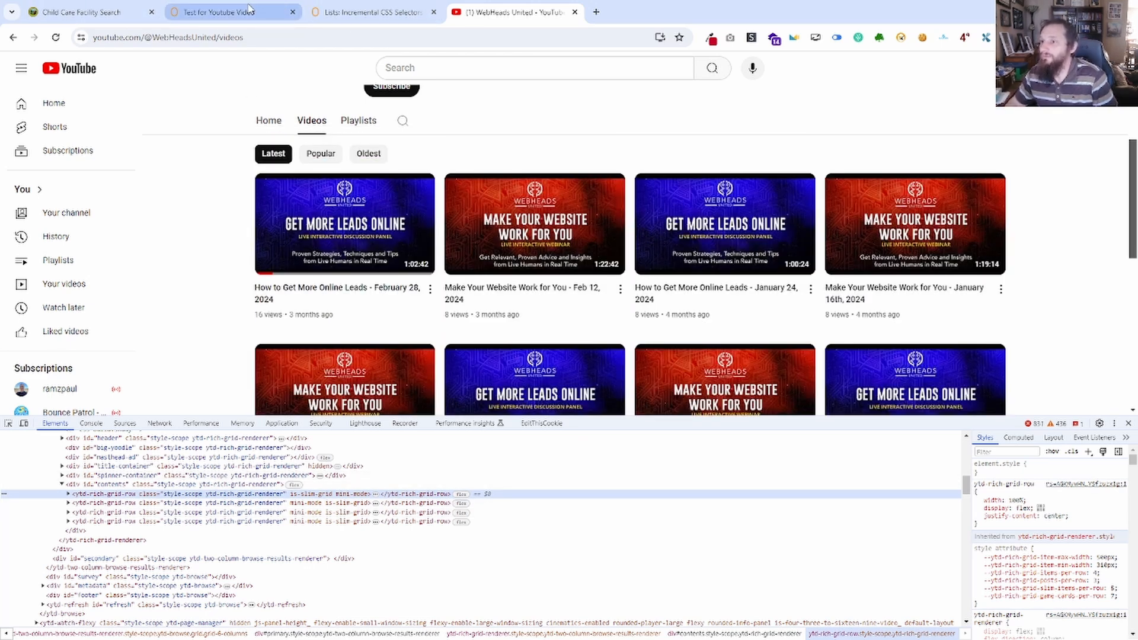
Return to the Child Care Facility Search results and examine the table's tr row elements in the page markup.
left_click(94, 9)
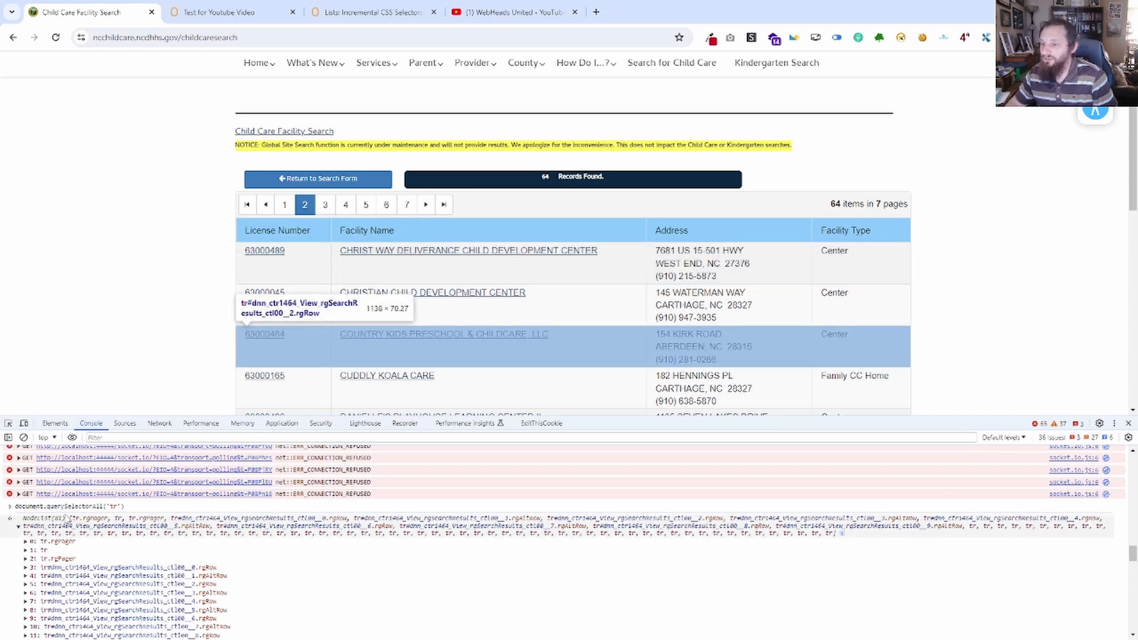
left_click(55, 423)
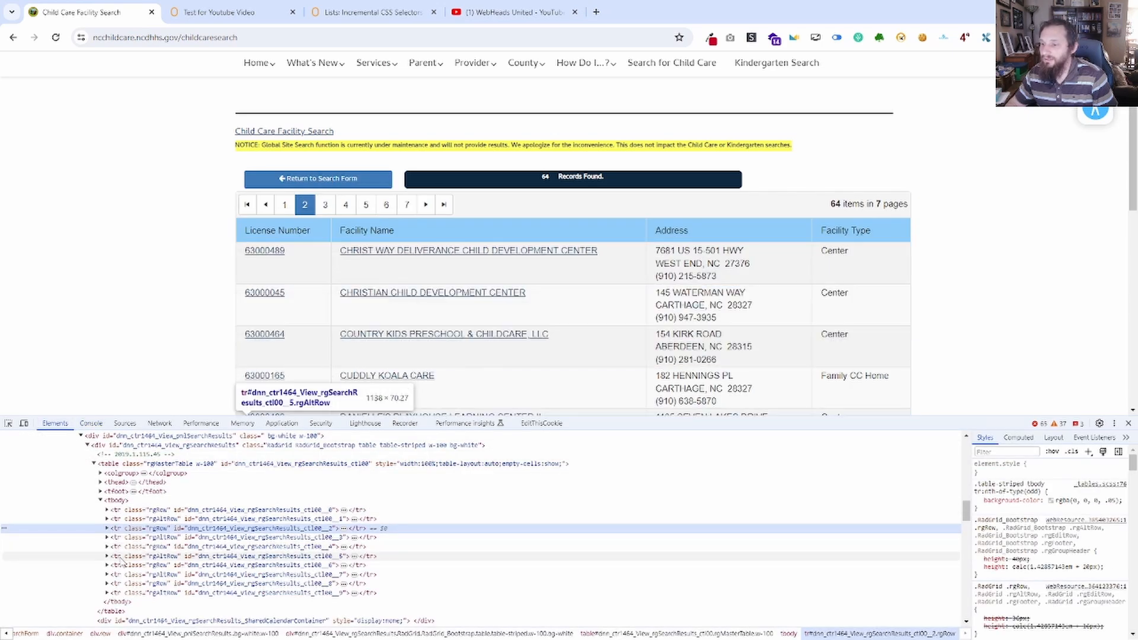